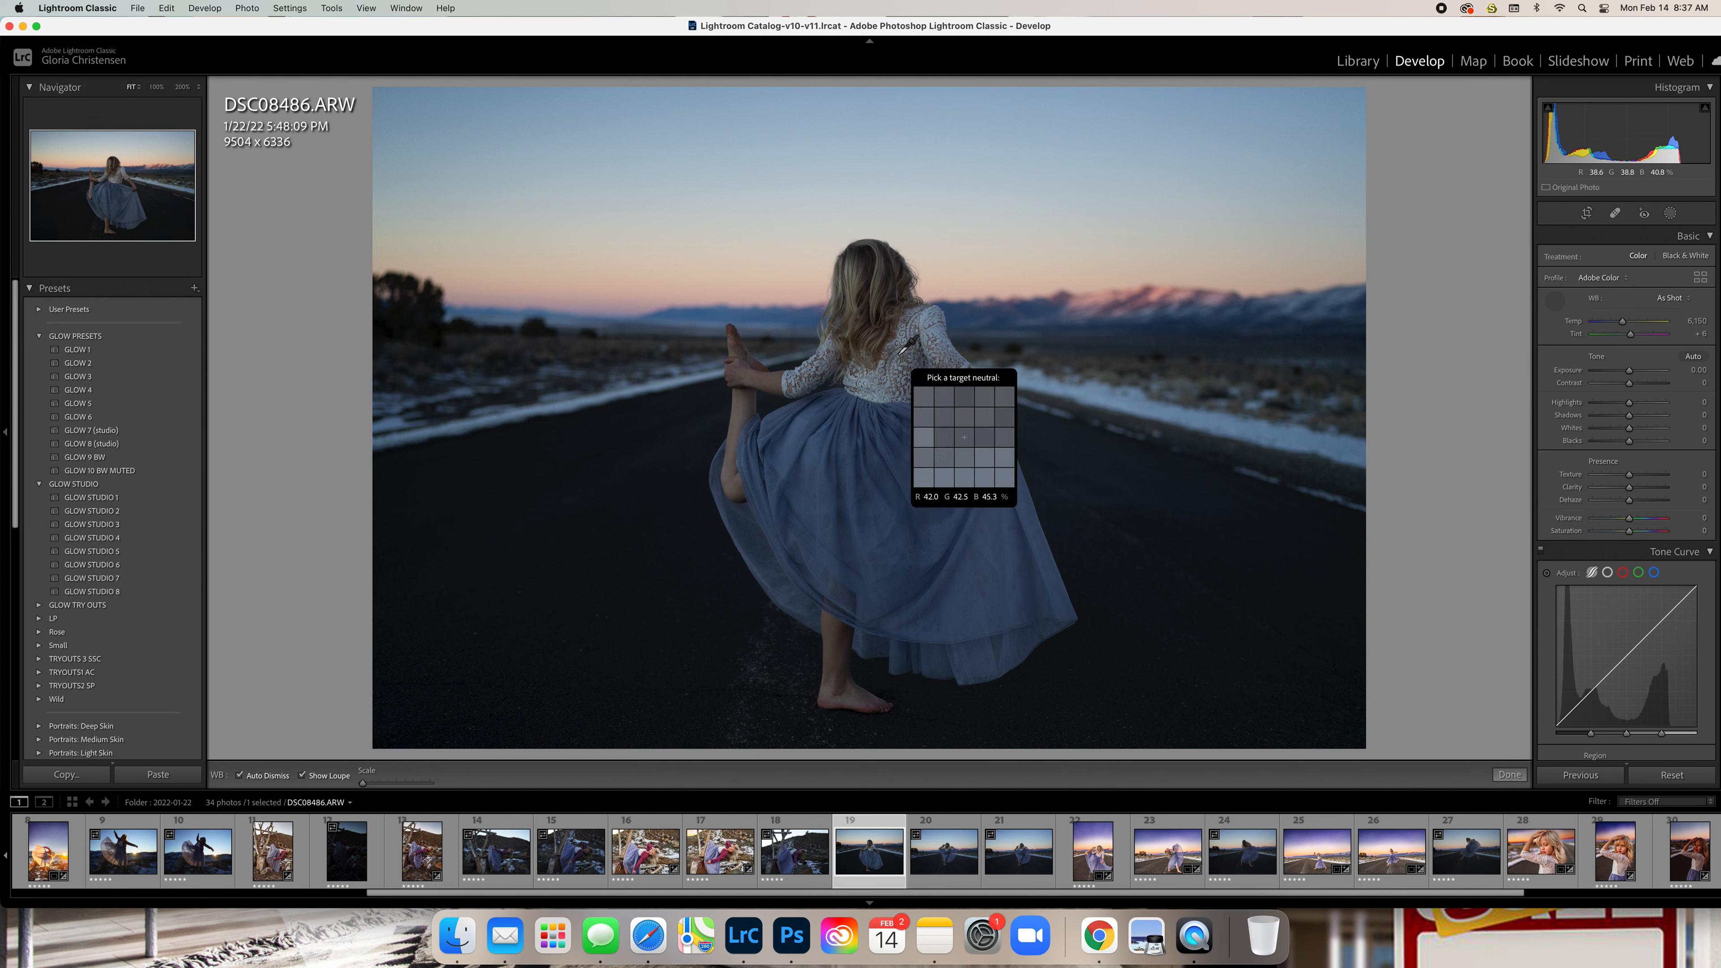
Sample the white balance from the girl's white lace top and preview the GLOW 1 to GLOW 6 presets on the road photo
click(904, 332)
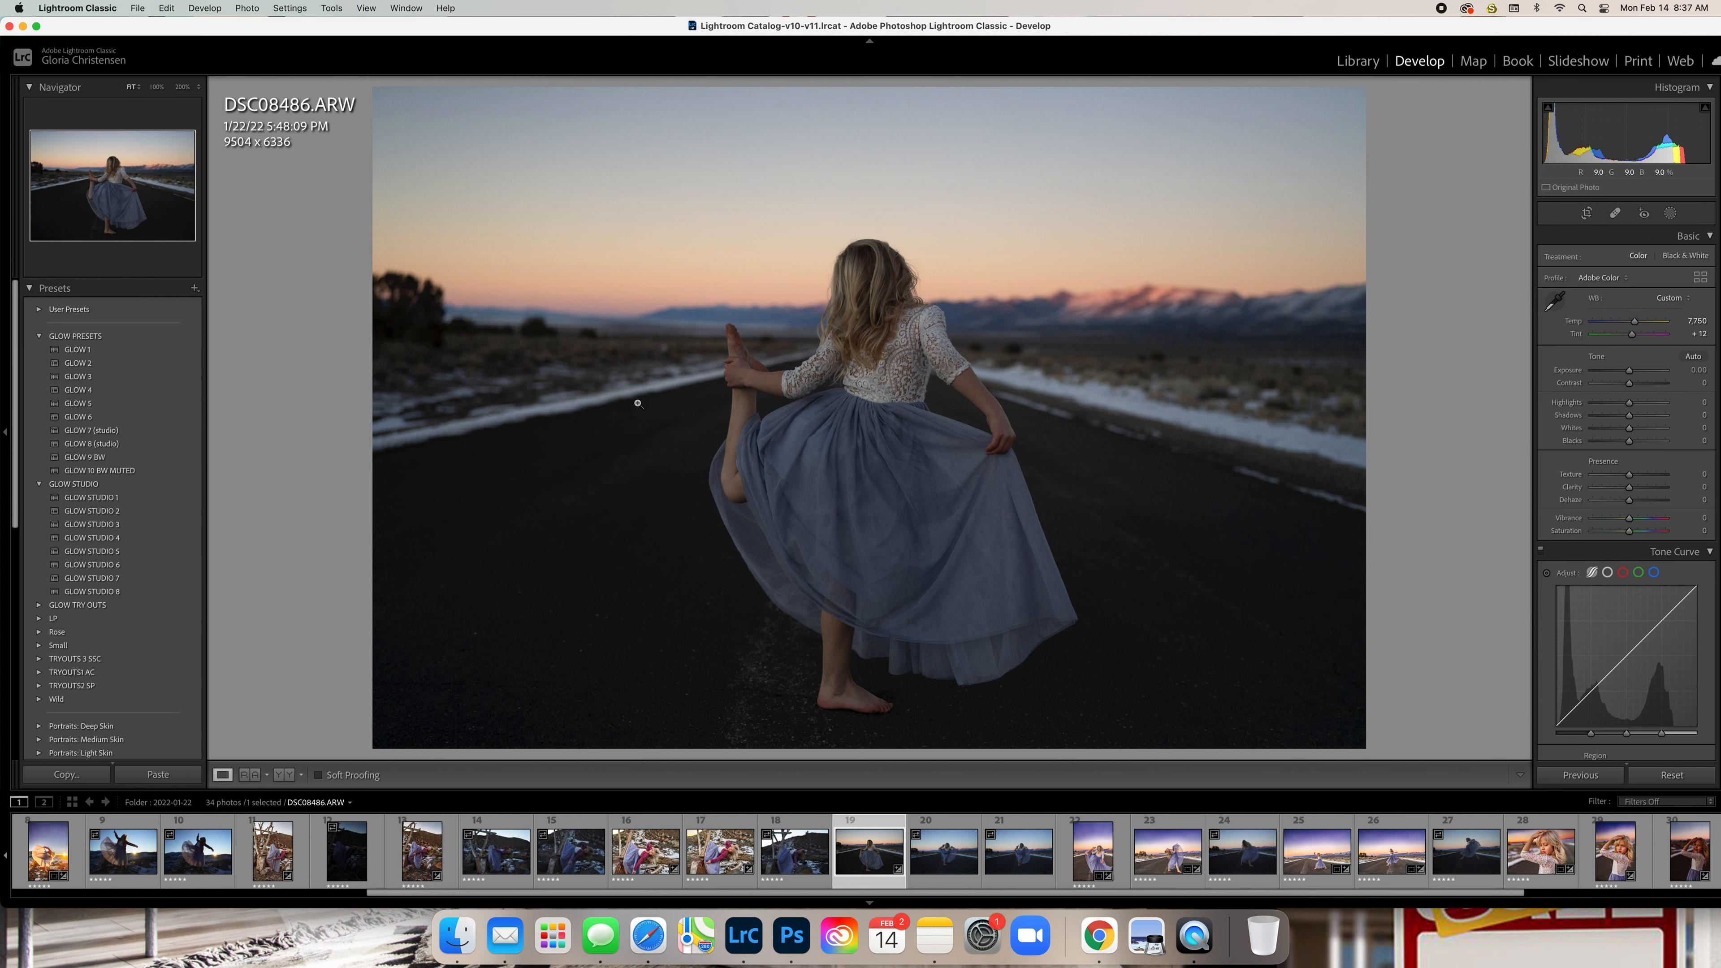
click(187, 351)
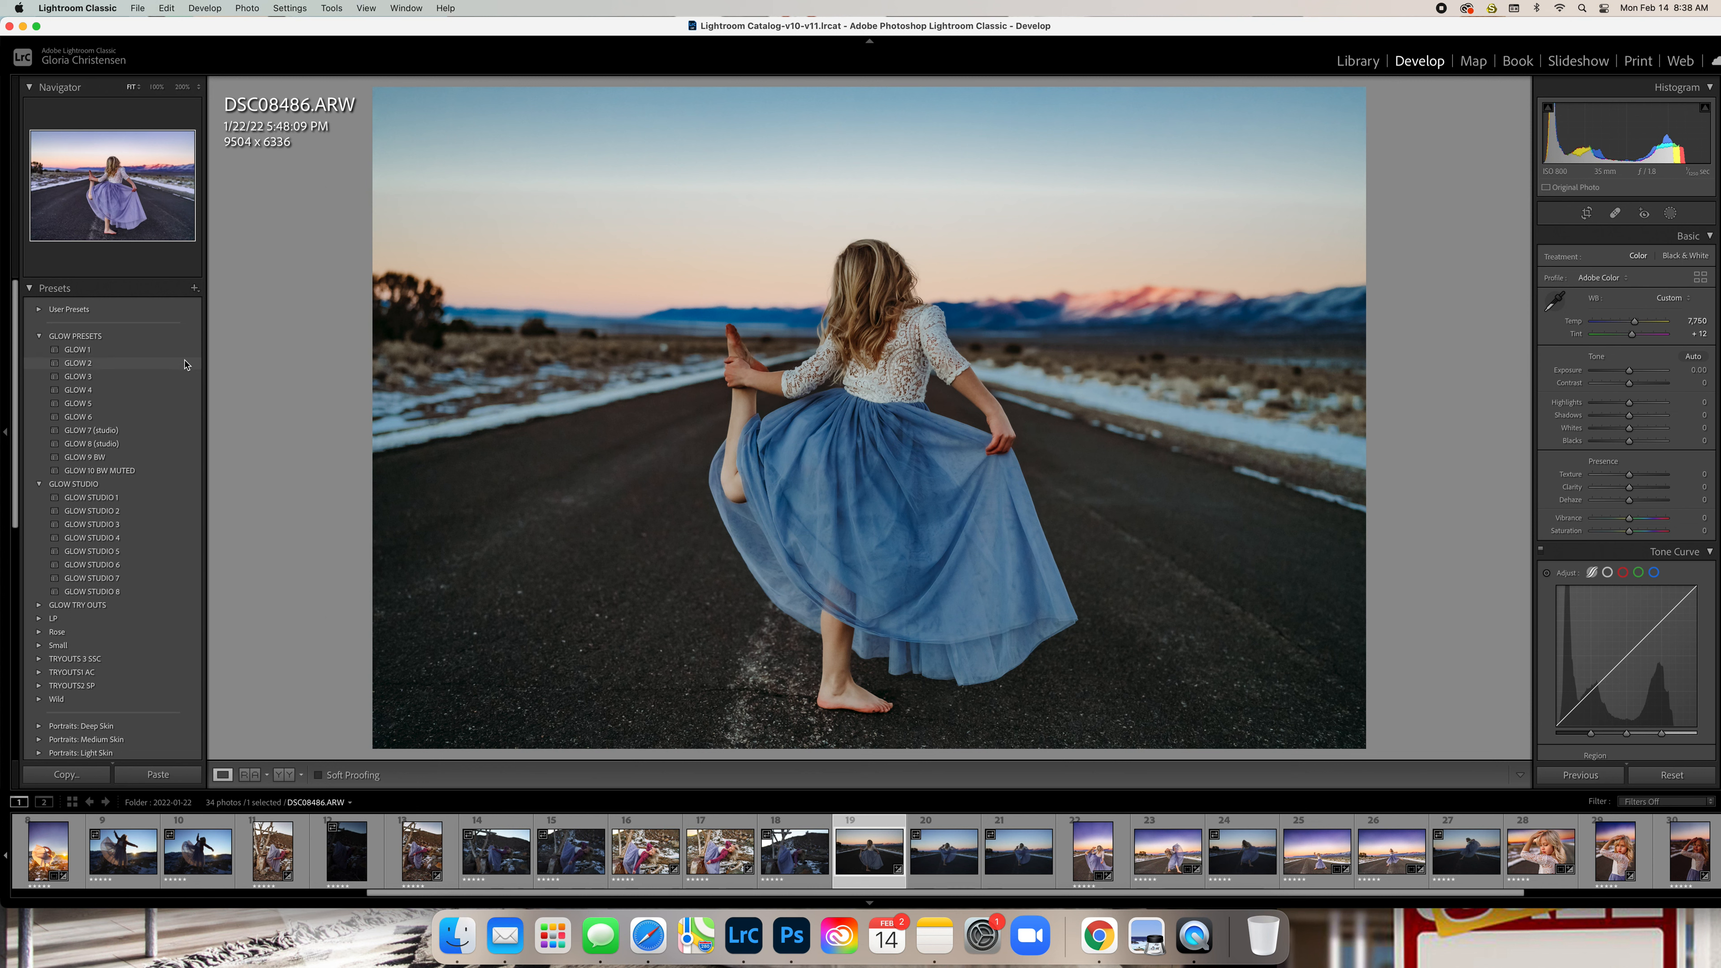
click(187, 365)
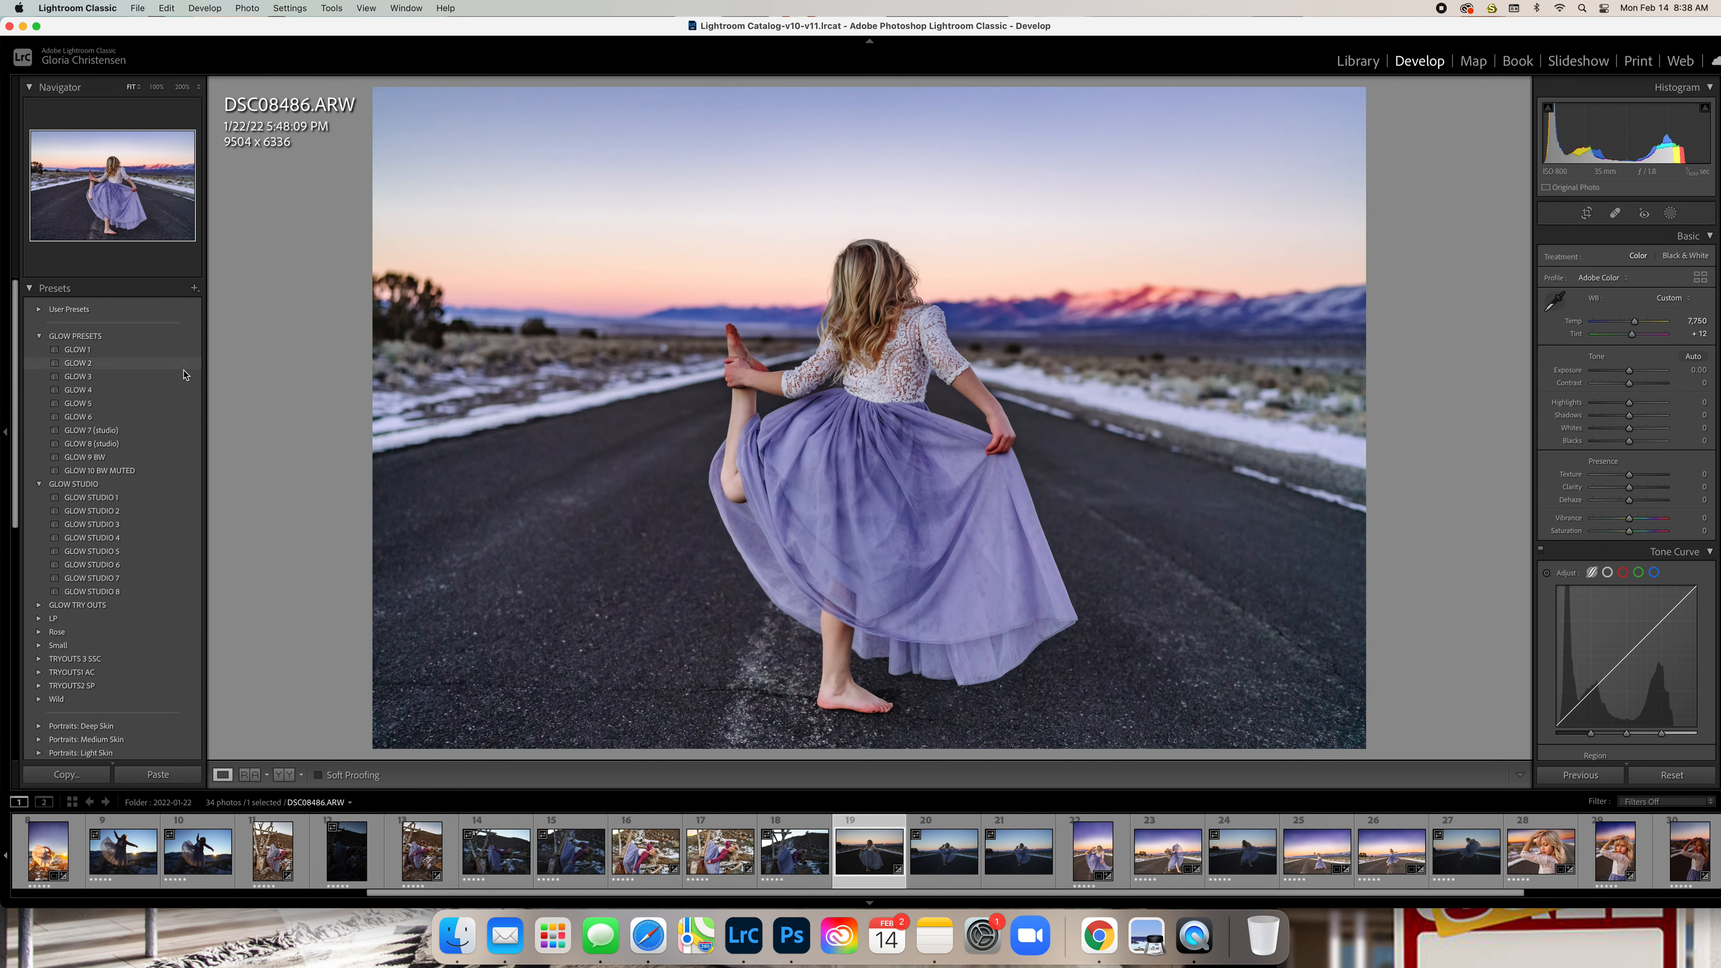
click(182, 380)
click(180, 391)
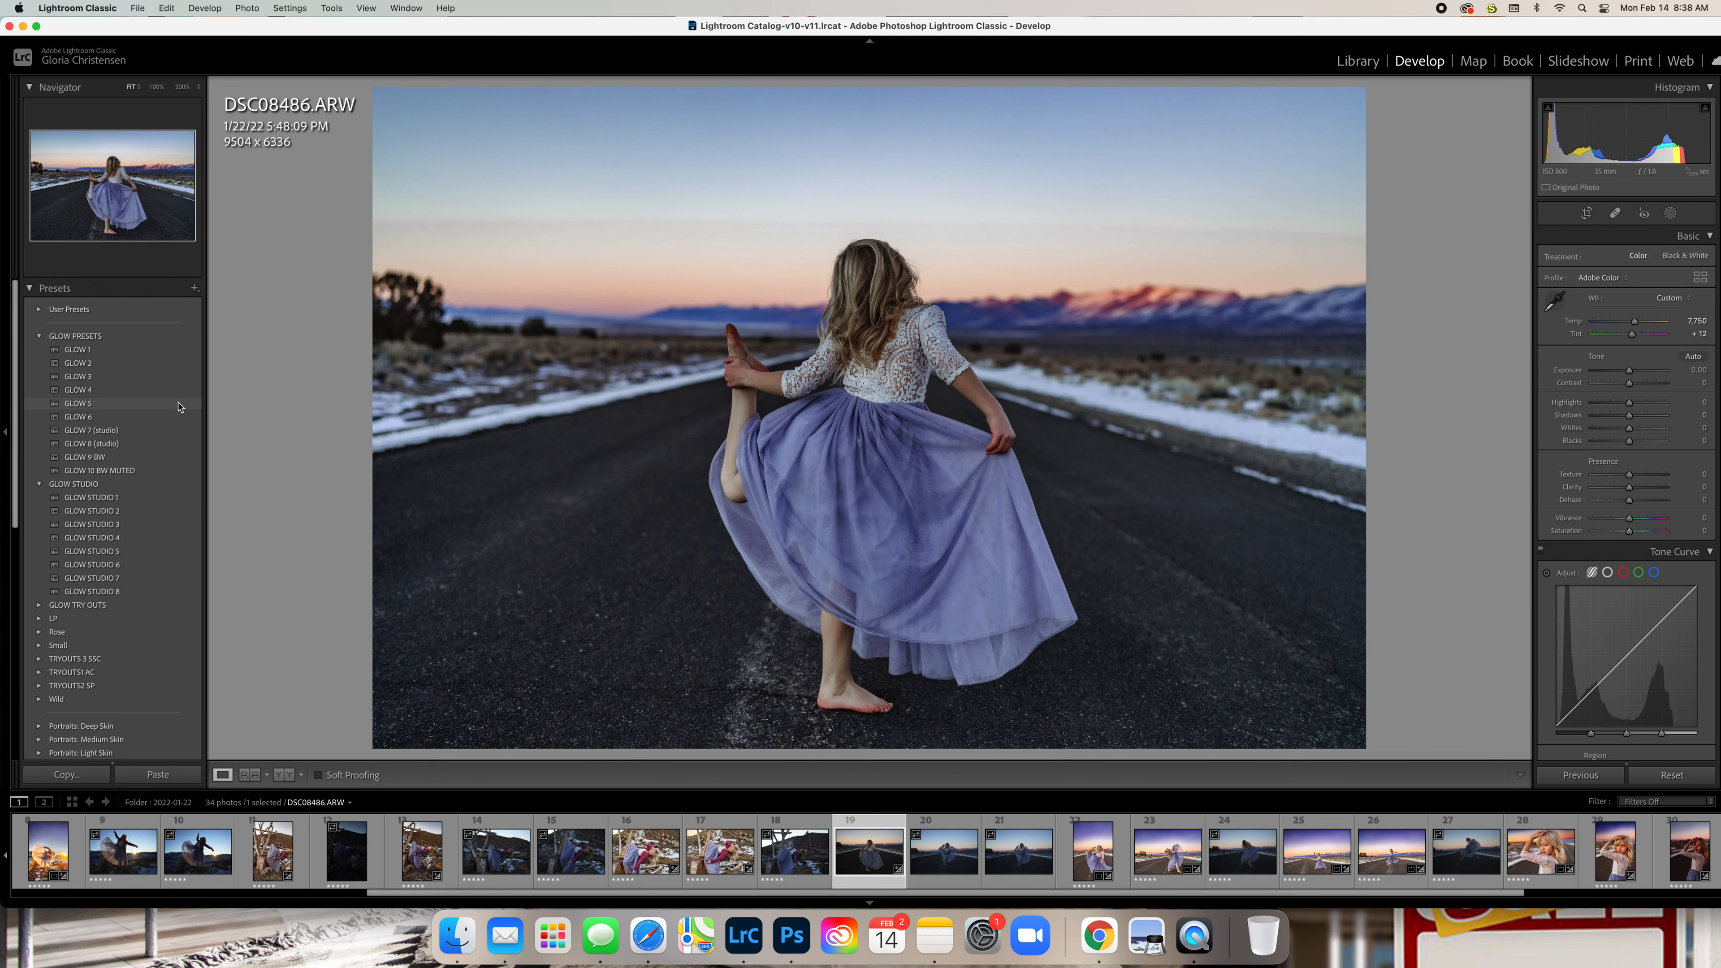
click(178, 404)
click(174, 417)
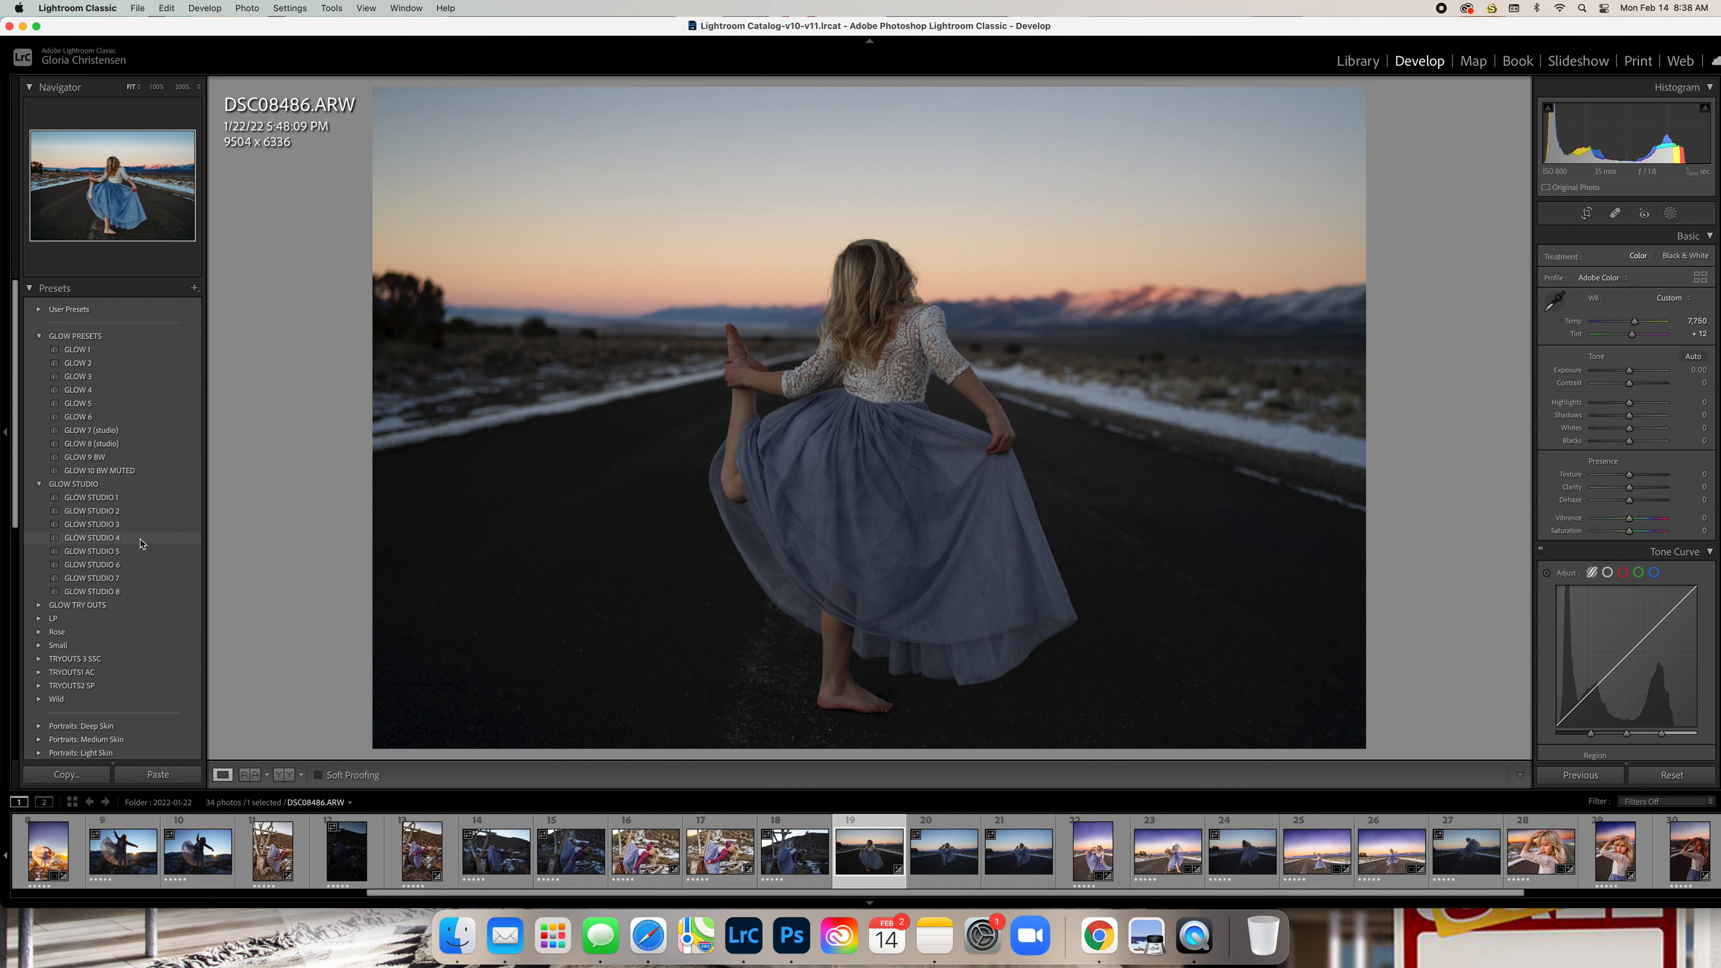
click(158, 377)
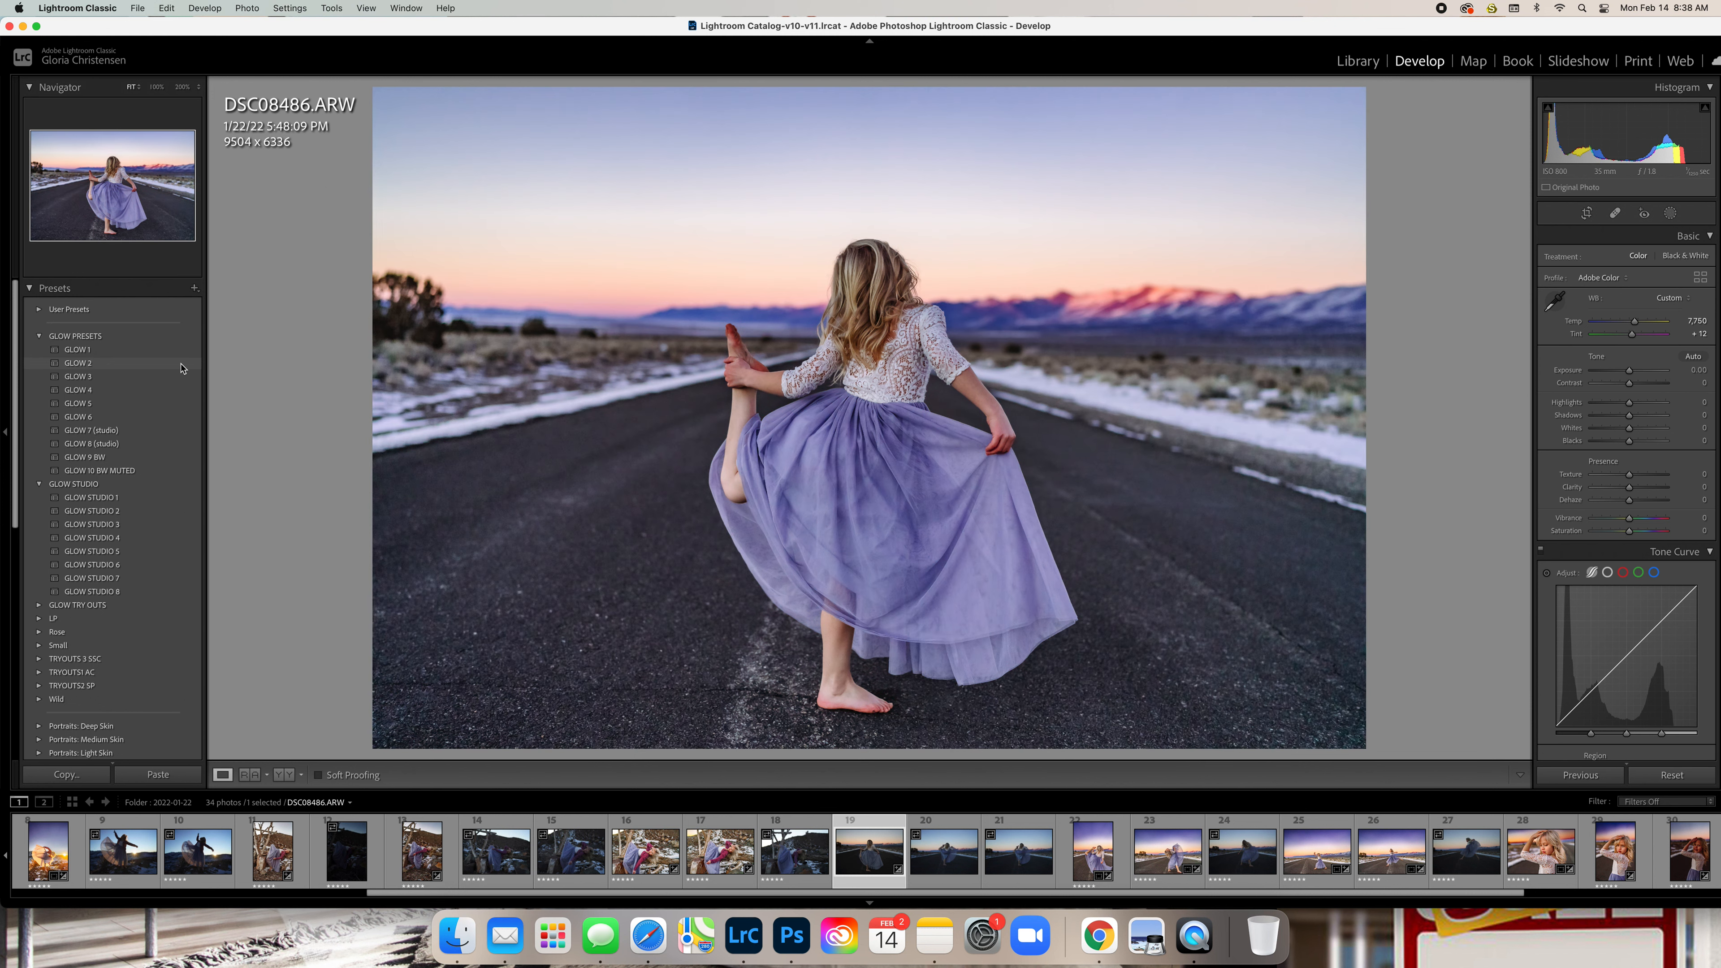
Apply the GLOW 2 preset and reset the white balance by sampling the bottom of the white lace top
click(182, 368)
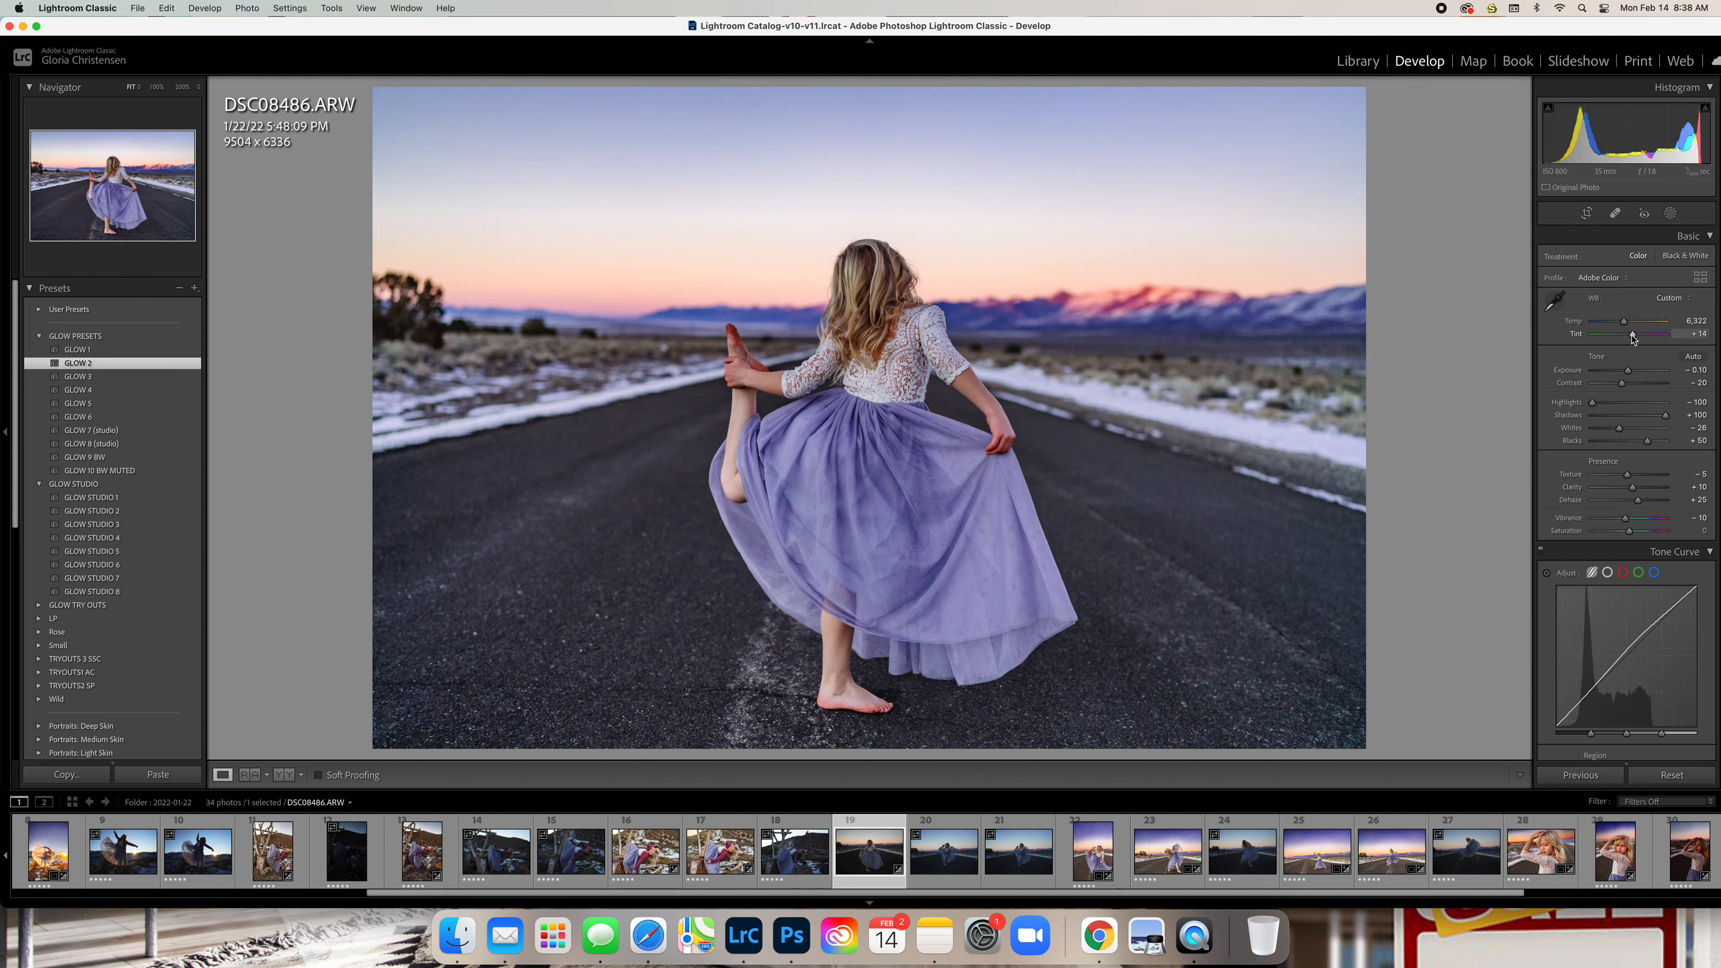
click(1556, 300)
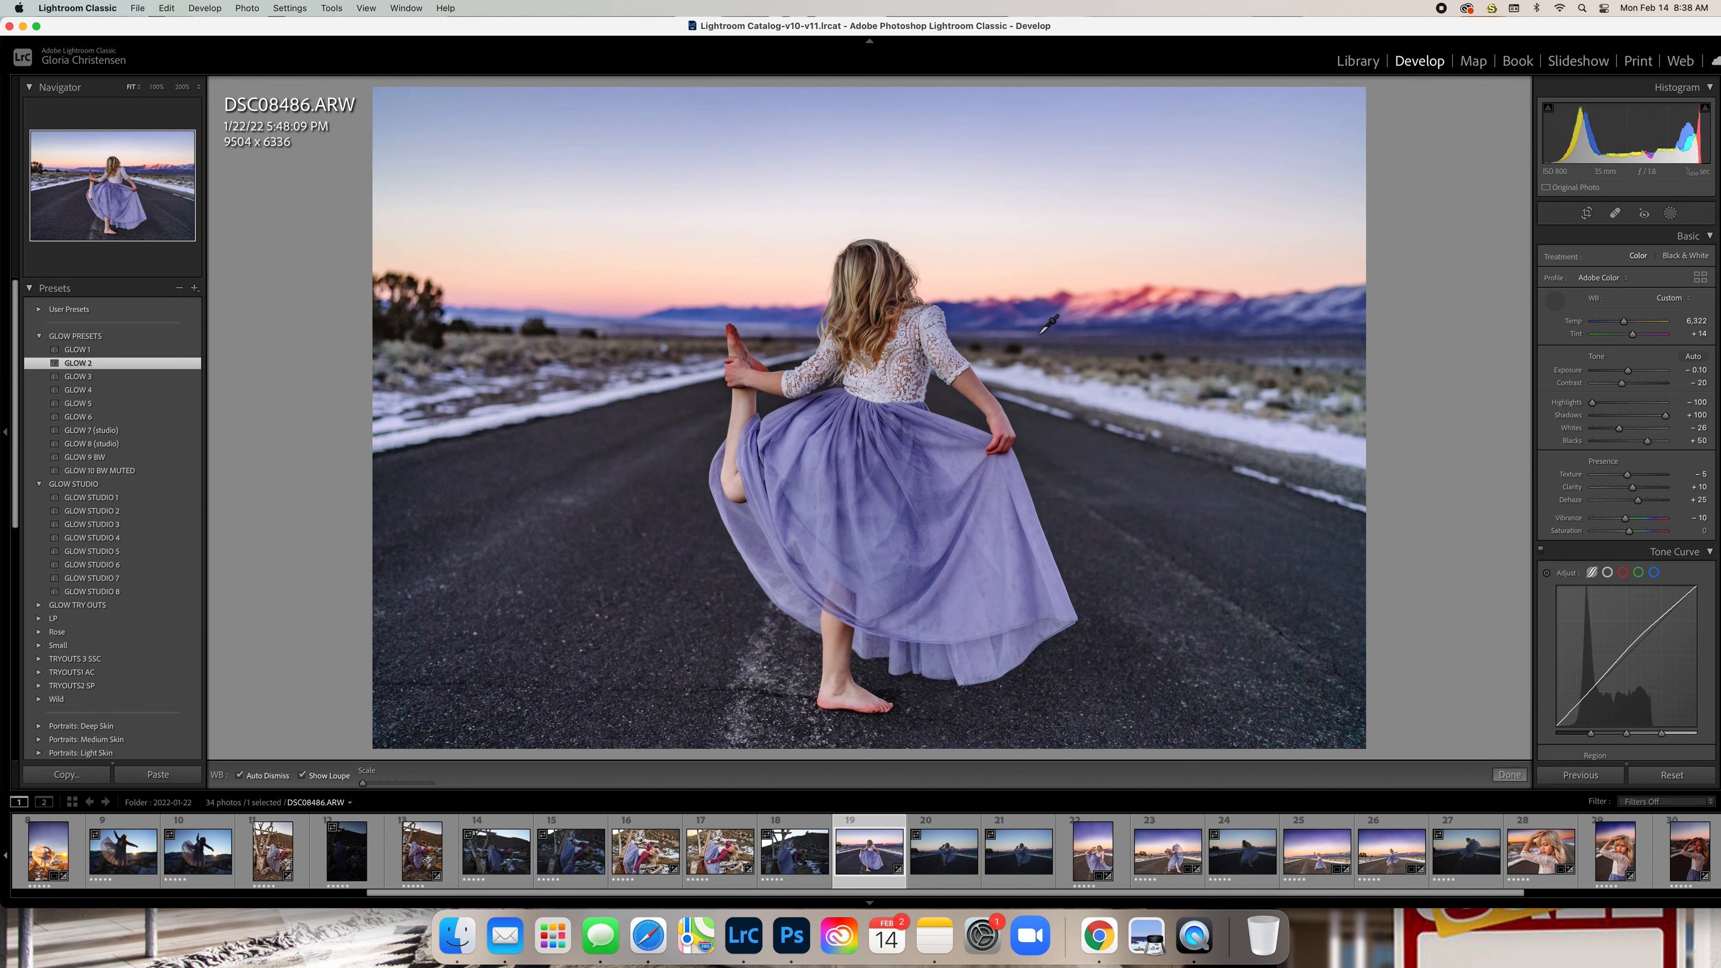
click(877, 395)
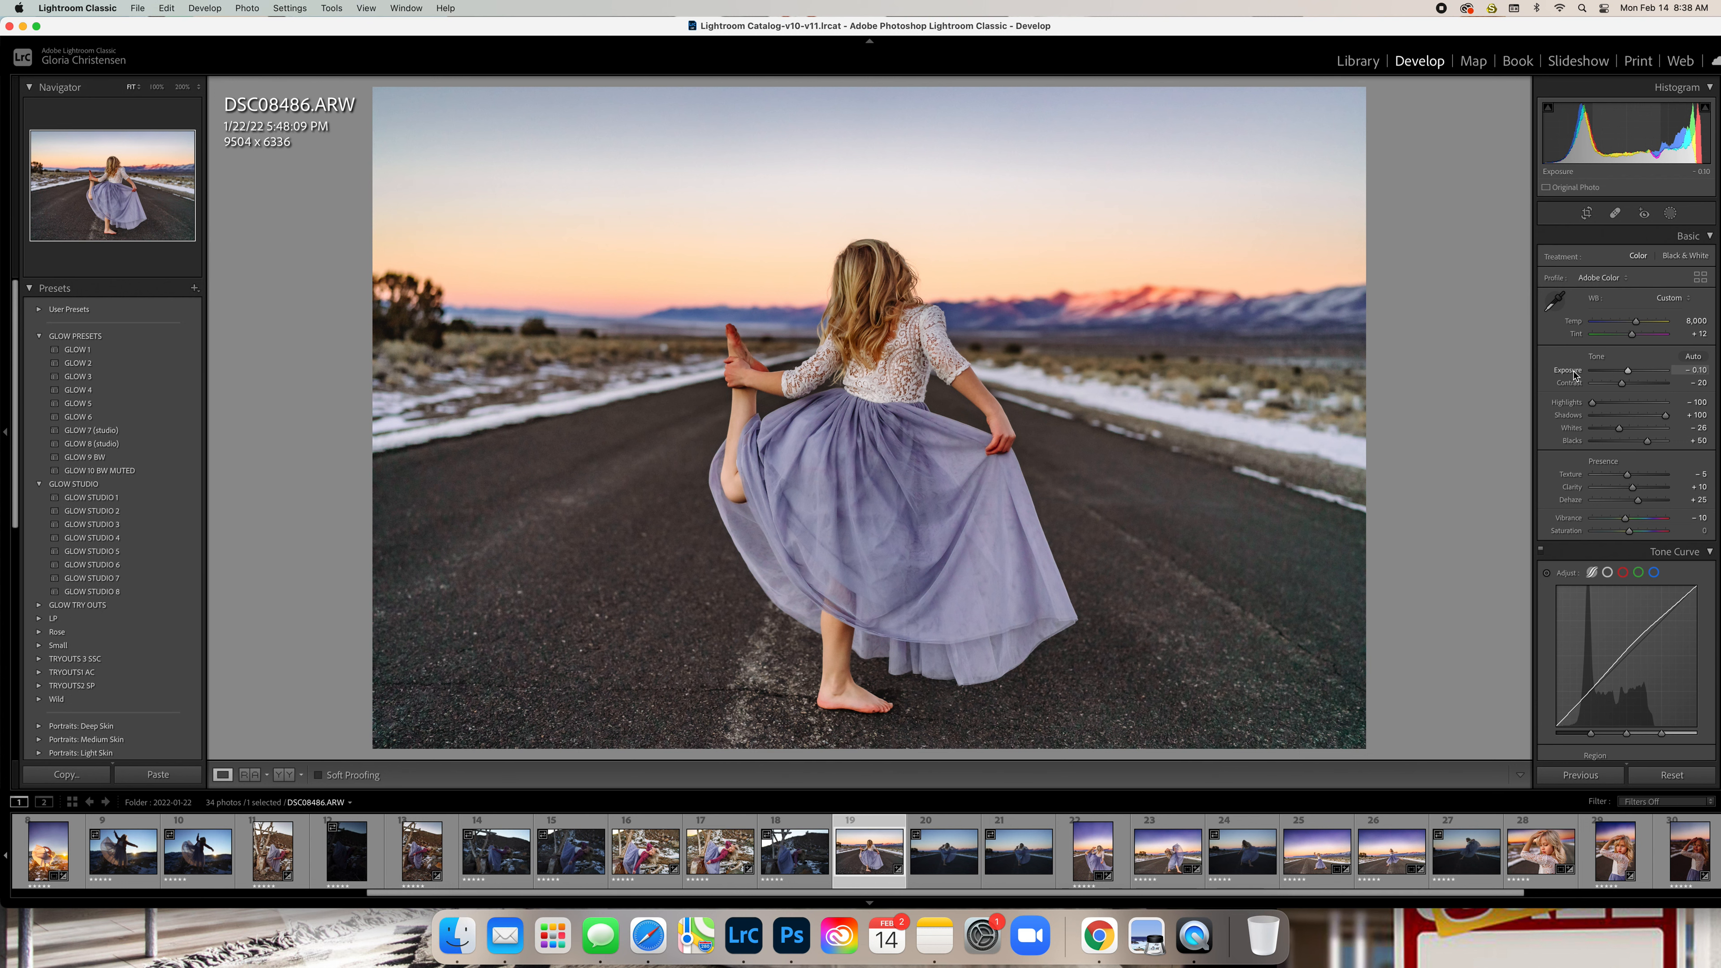
Try different Exposure values and a Contrast of -10 on the road photo, undoing each change
mouse_move(1629, 377)
mouse_down()
mouse_move(1602, 377)
mouse_move(1628, 377)
mouse_up()
key(super+z)
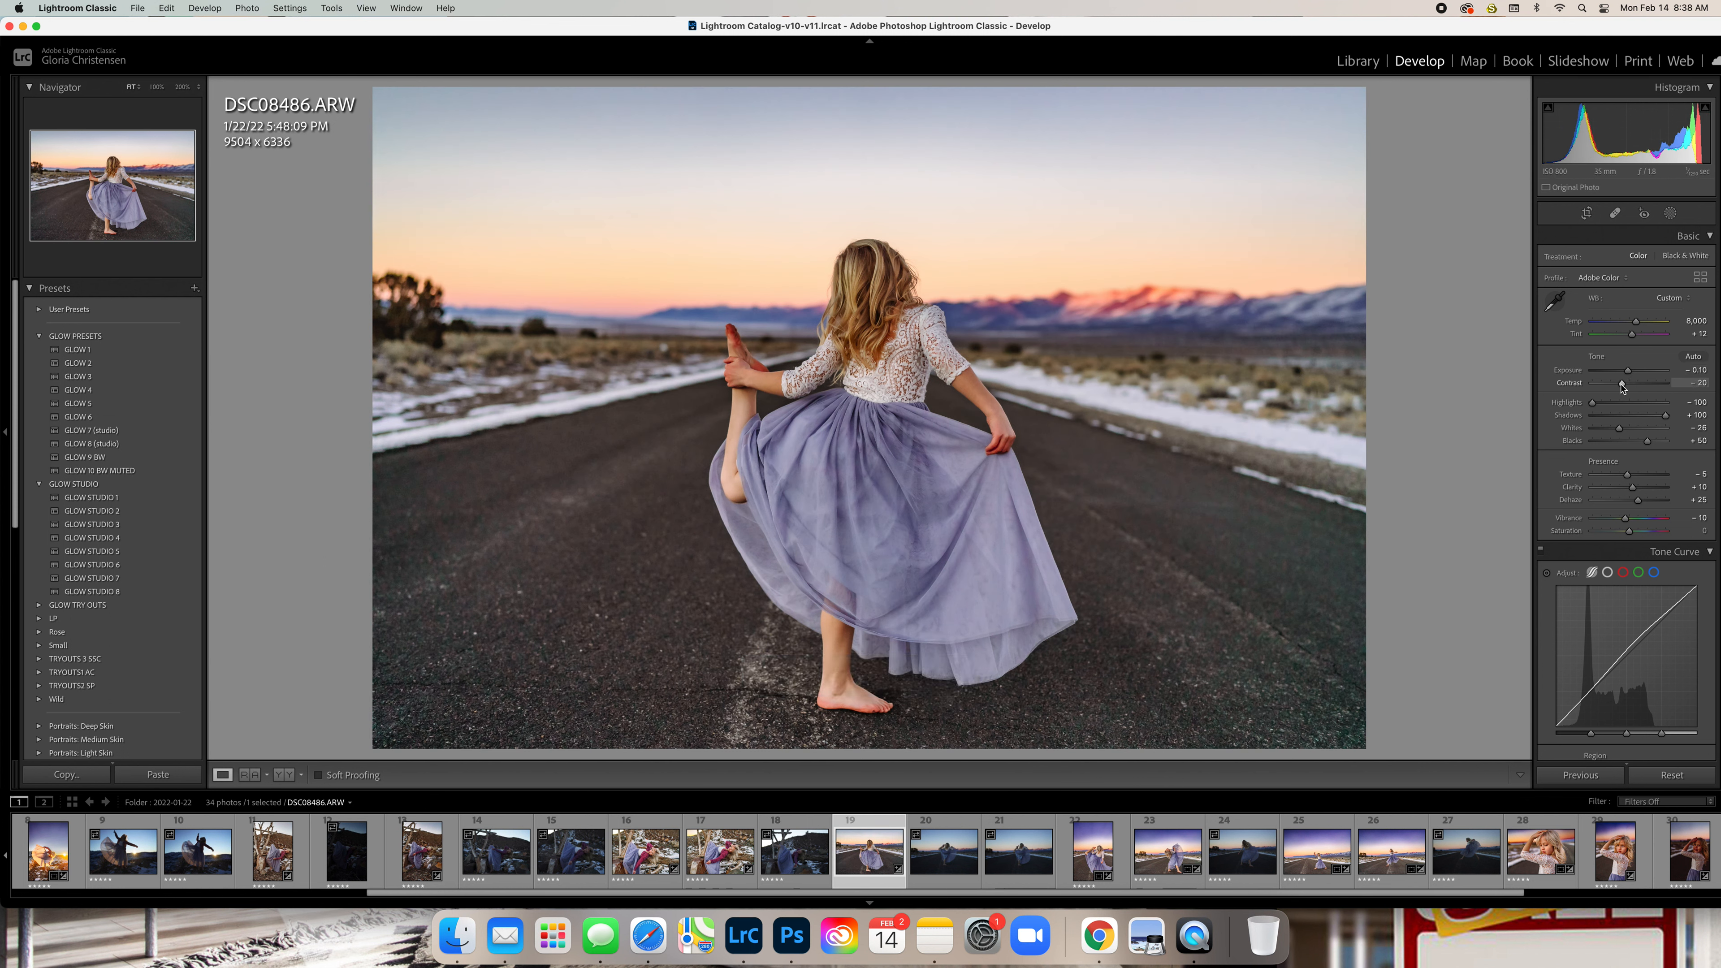
mouse_move(1617, 387)
mouse_down()
mouse_move(1677, 389)
mouse_move(1618, 391)
mouse_up()
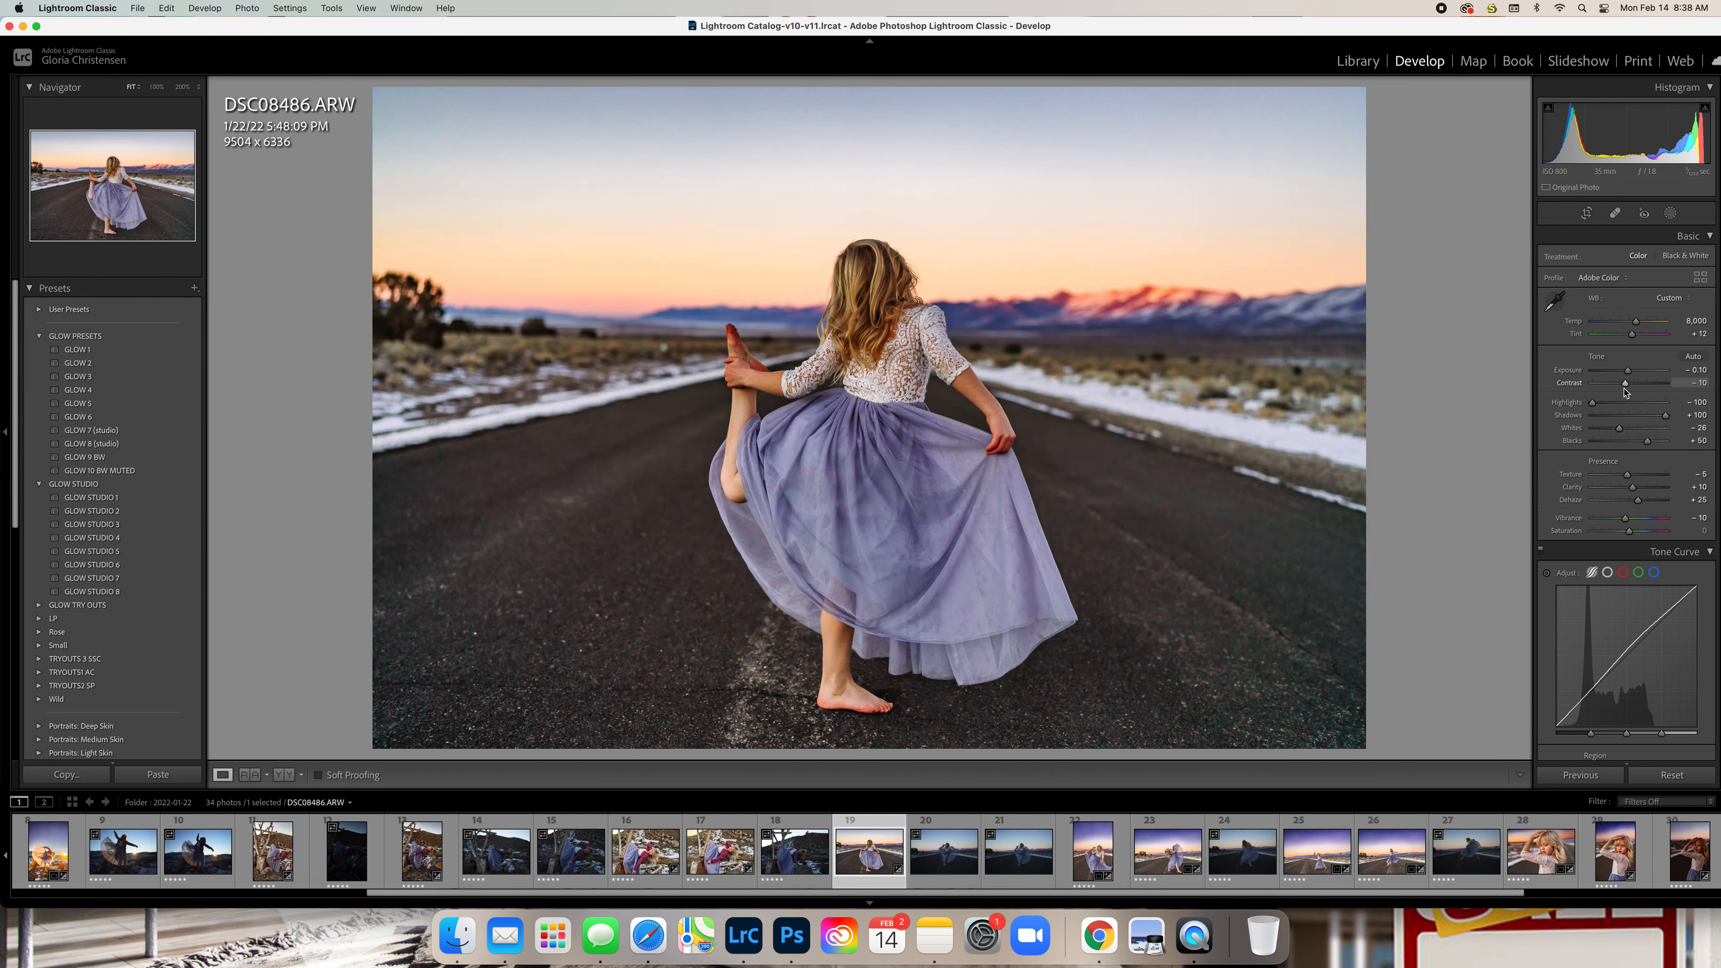
key(super+z)
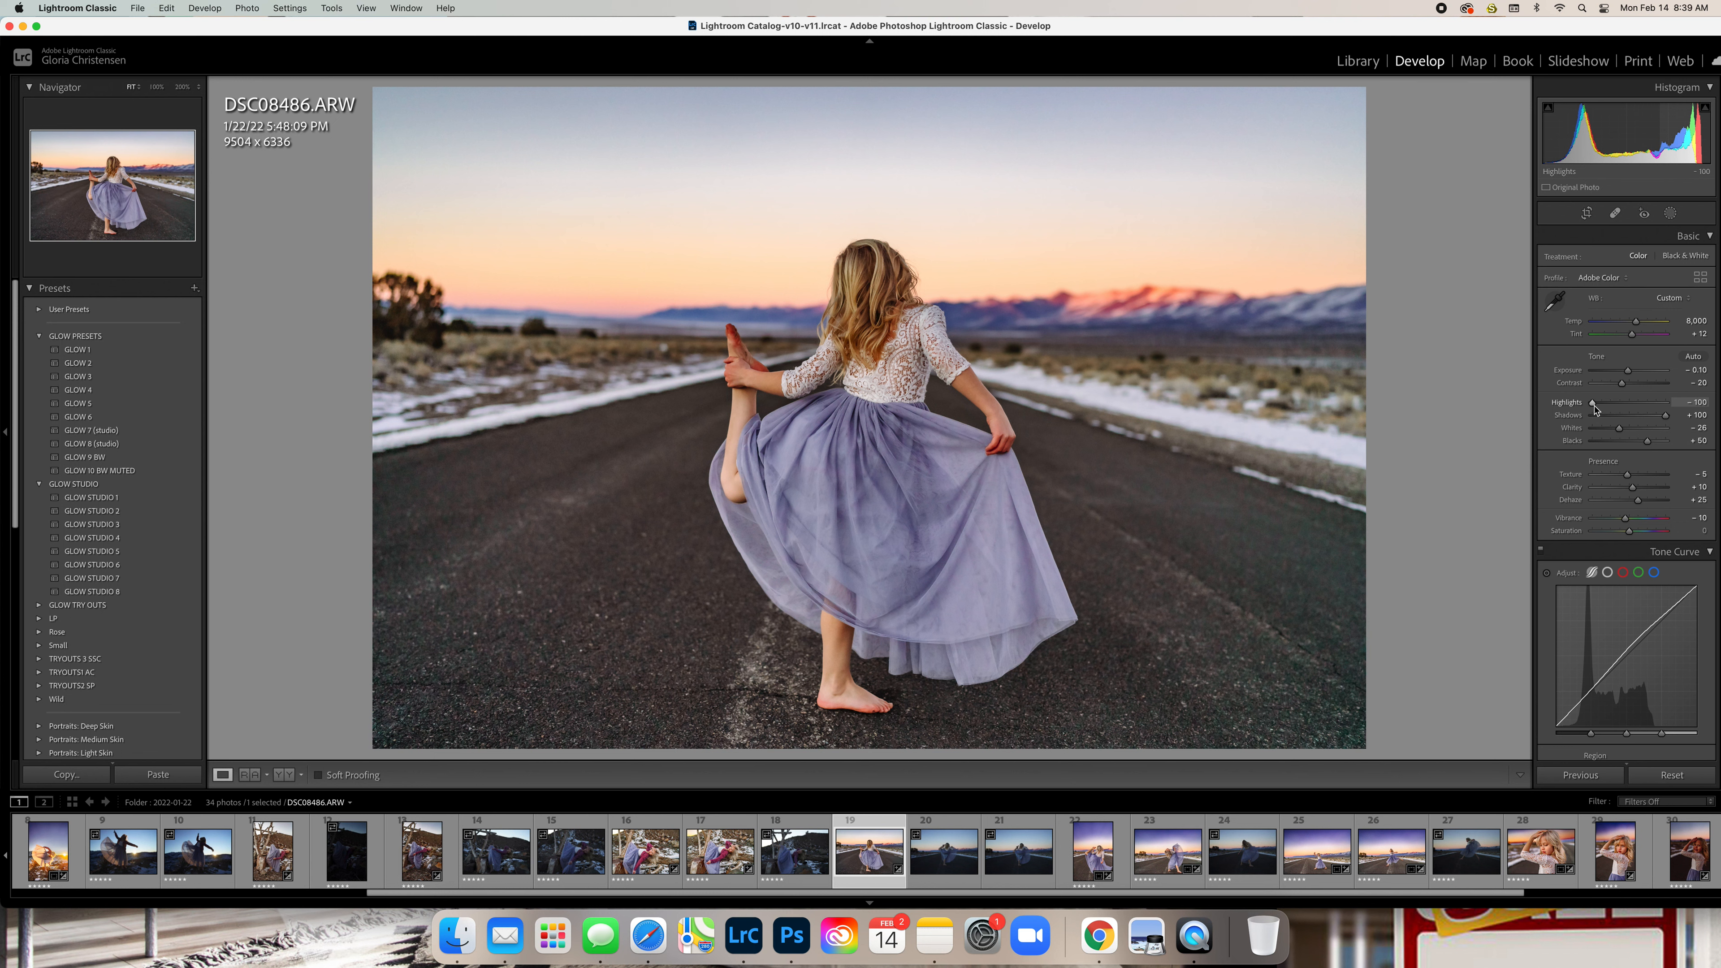
Try out the Highlights and Shadows sliders on the road photo and undo the changes
drag(1594, 403, 1547, 425)
mouse_move(1666, 416)
mouse_down()
mouse_move(1573, 423)
mouse_move(1669, 416)
mouse_up()
key(cmd+z)
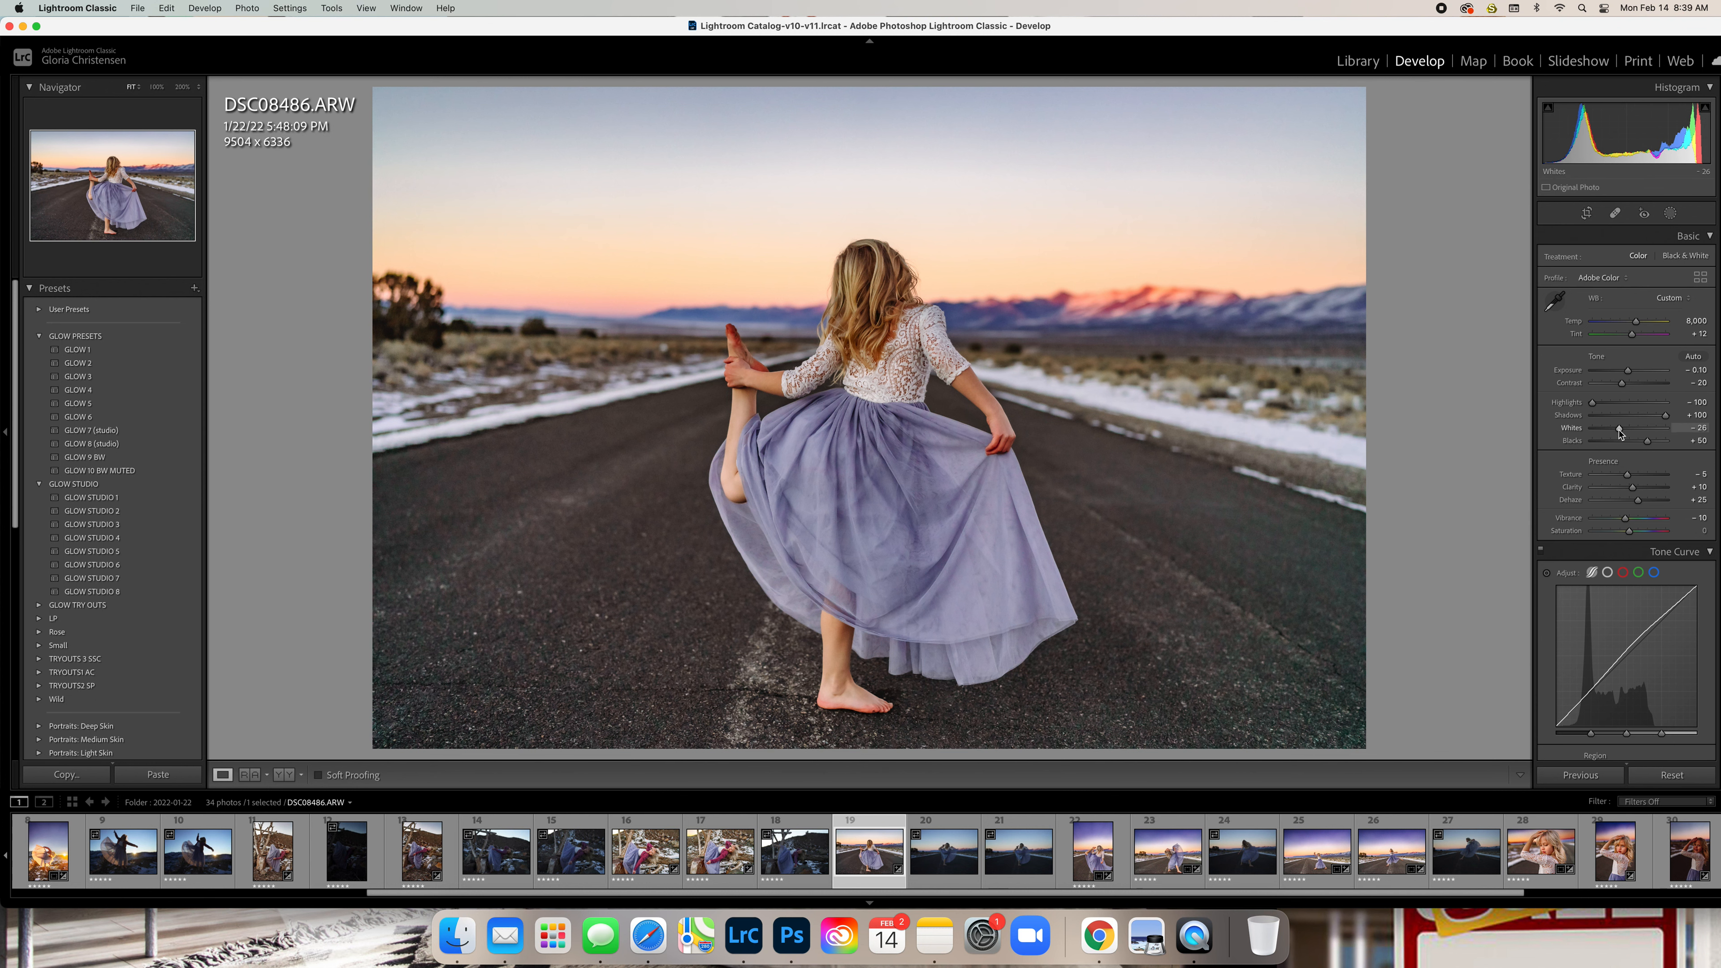
Try lowering the Whites to -57 on the road photo and undo the change
drag(1620, 433, 1577, 439)
drag(1561, 436, 1609, 434)
key(super+z)
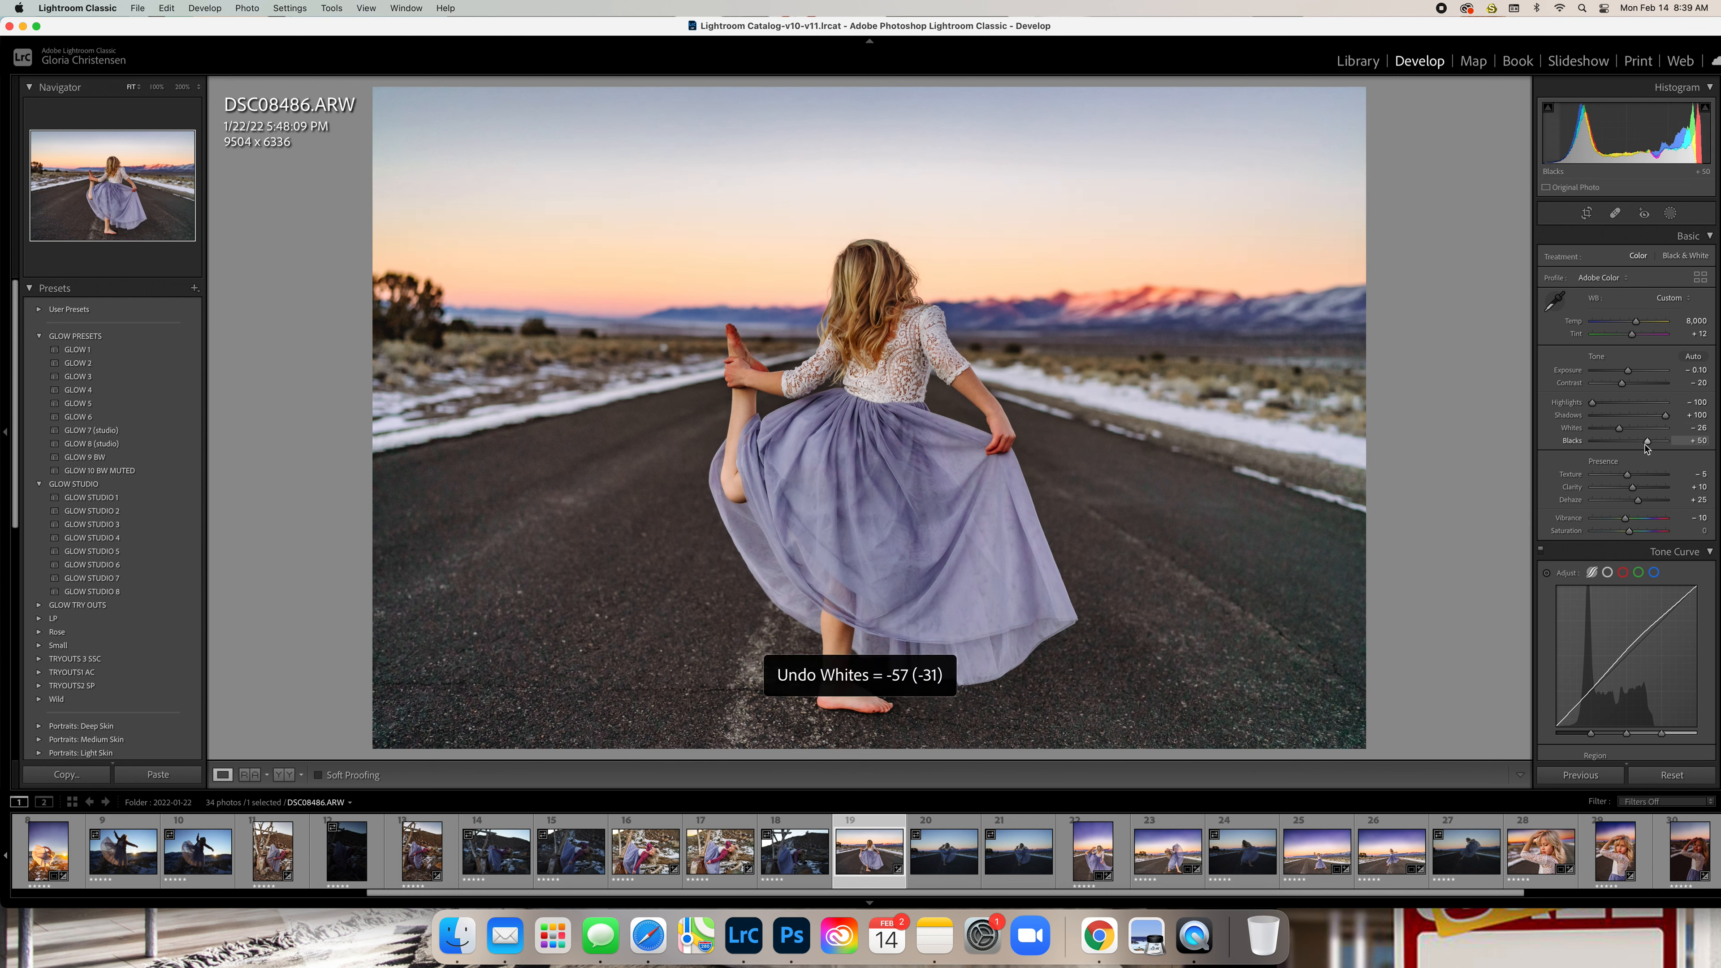
Try different Blacks values, including +52 and 0, and undo the changes
mouse_move(1650, 444)
mouse_down()
mouse_move(1626, 446)
mouse_move(1649, 449)
mouse_up()
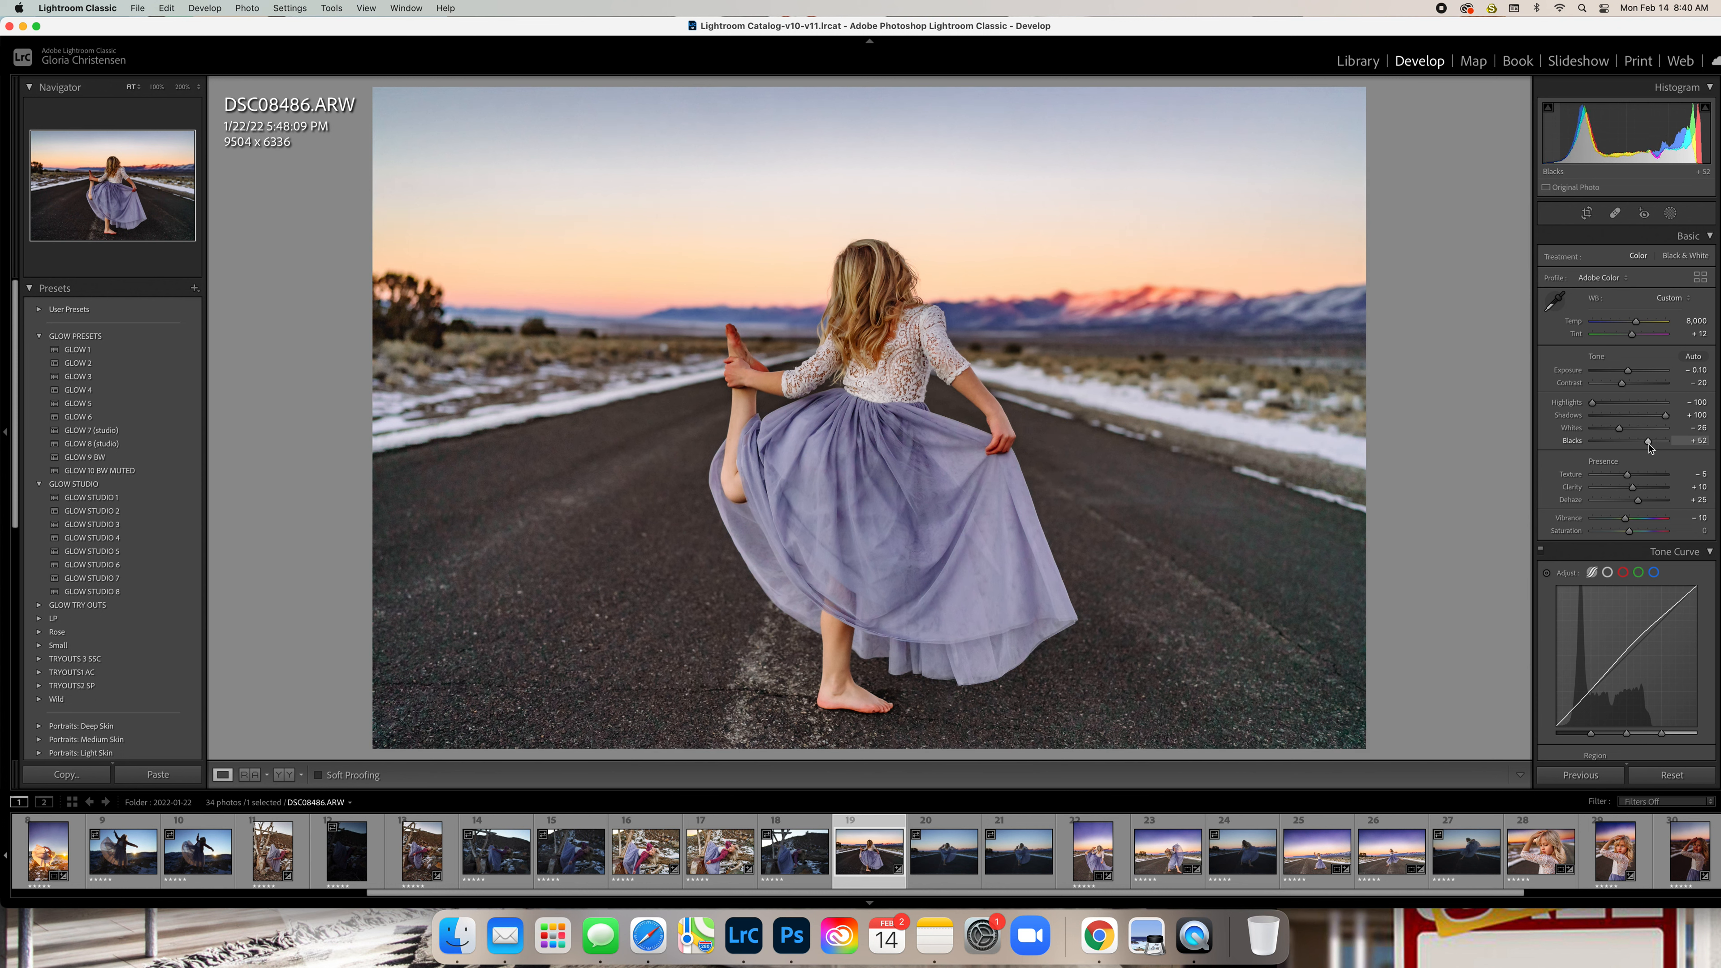
key(super+z)
key(super+z)
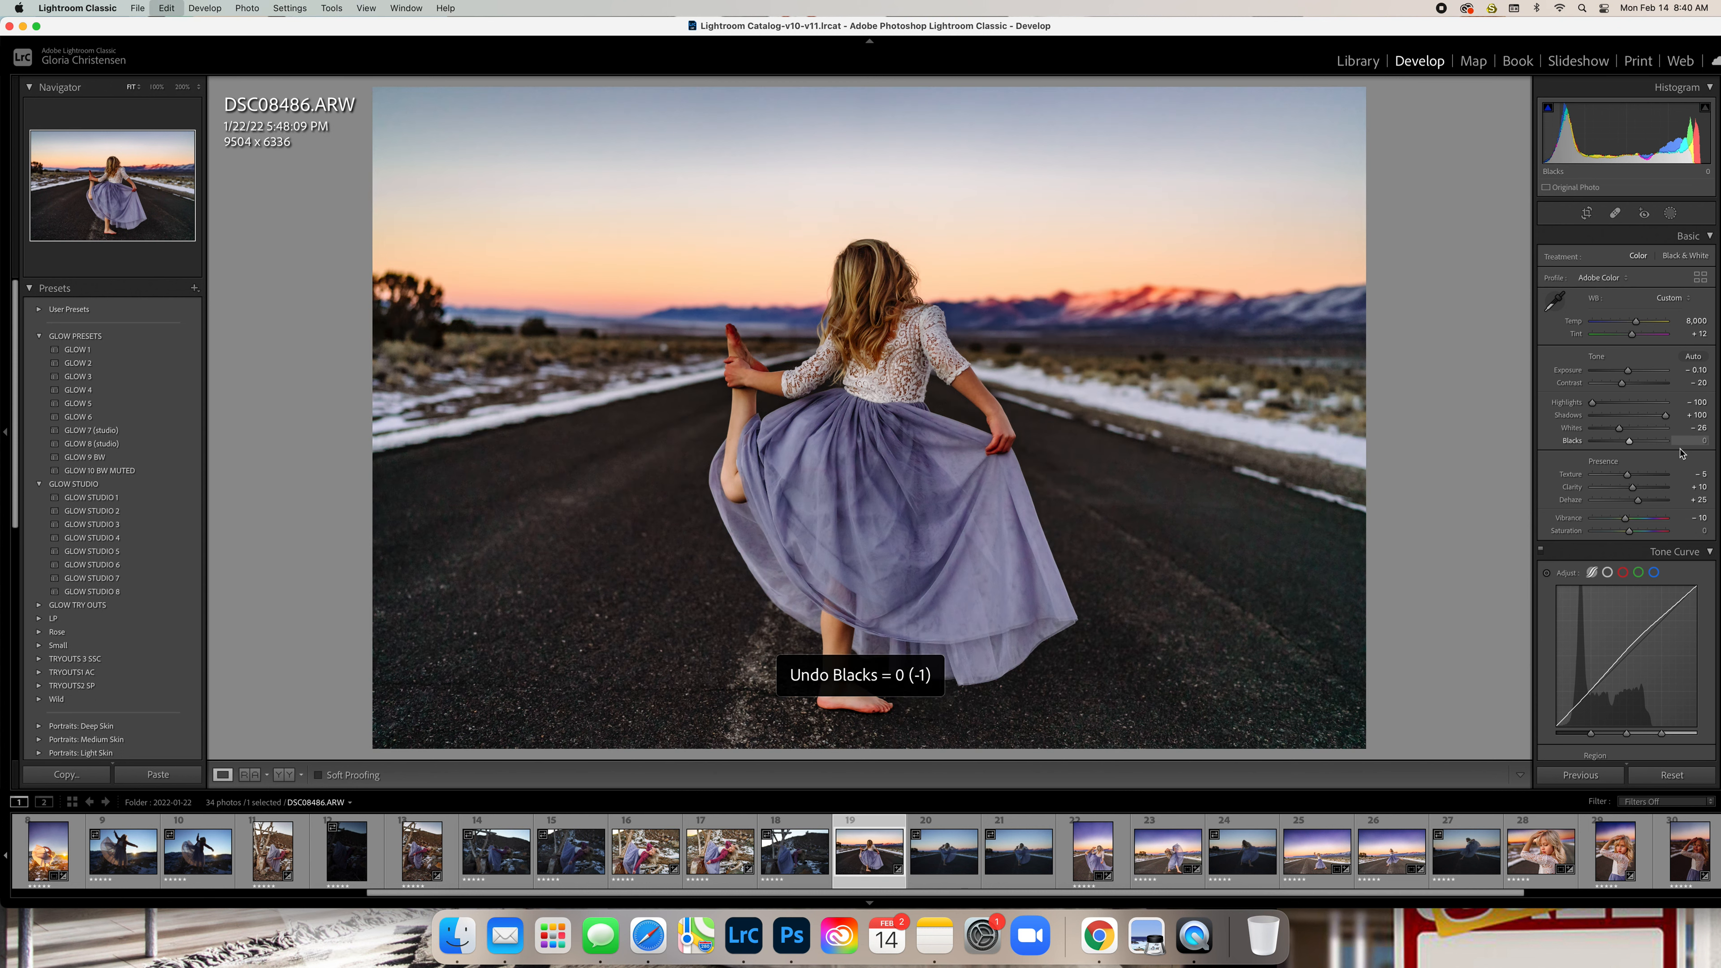
key(super+z)
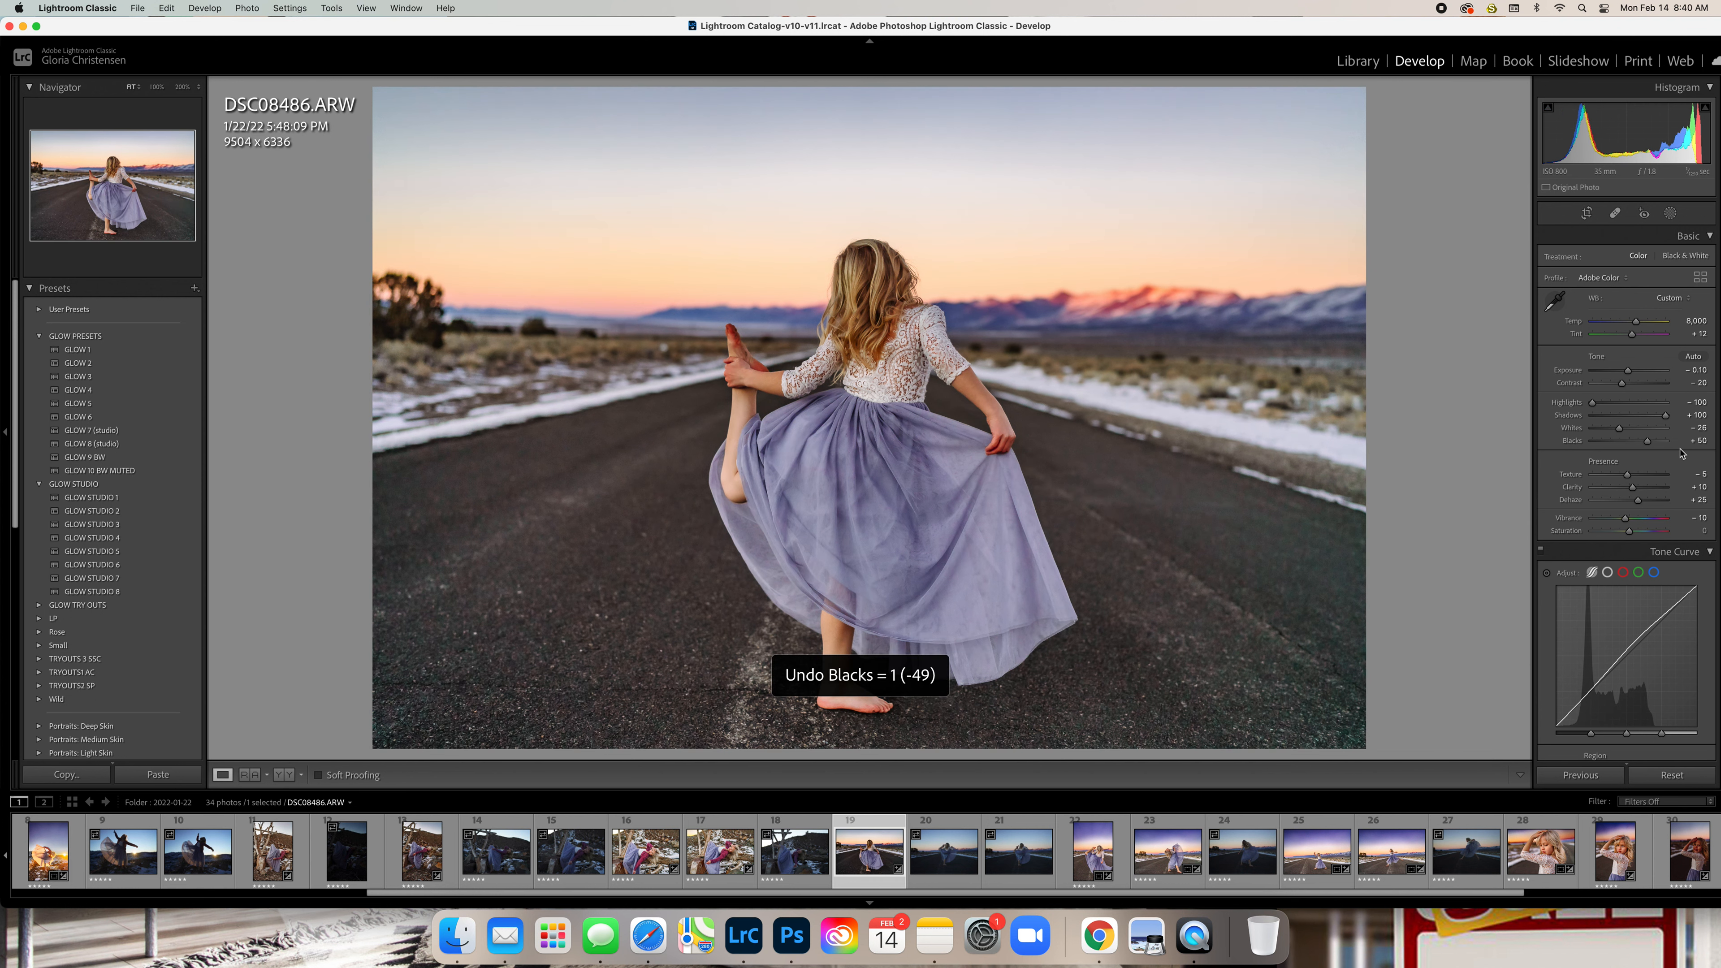
Try Texture at -100 and at -4 on the road photo and undo the changes
drag(1628, 476, 1578, 482)
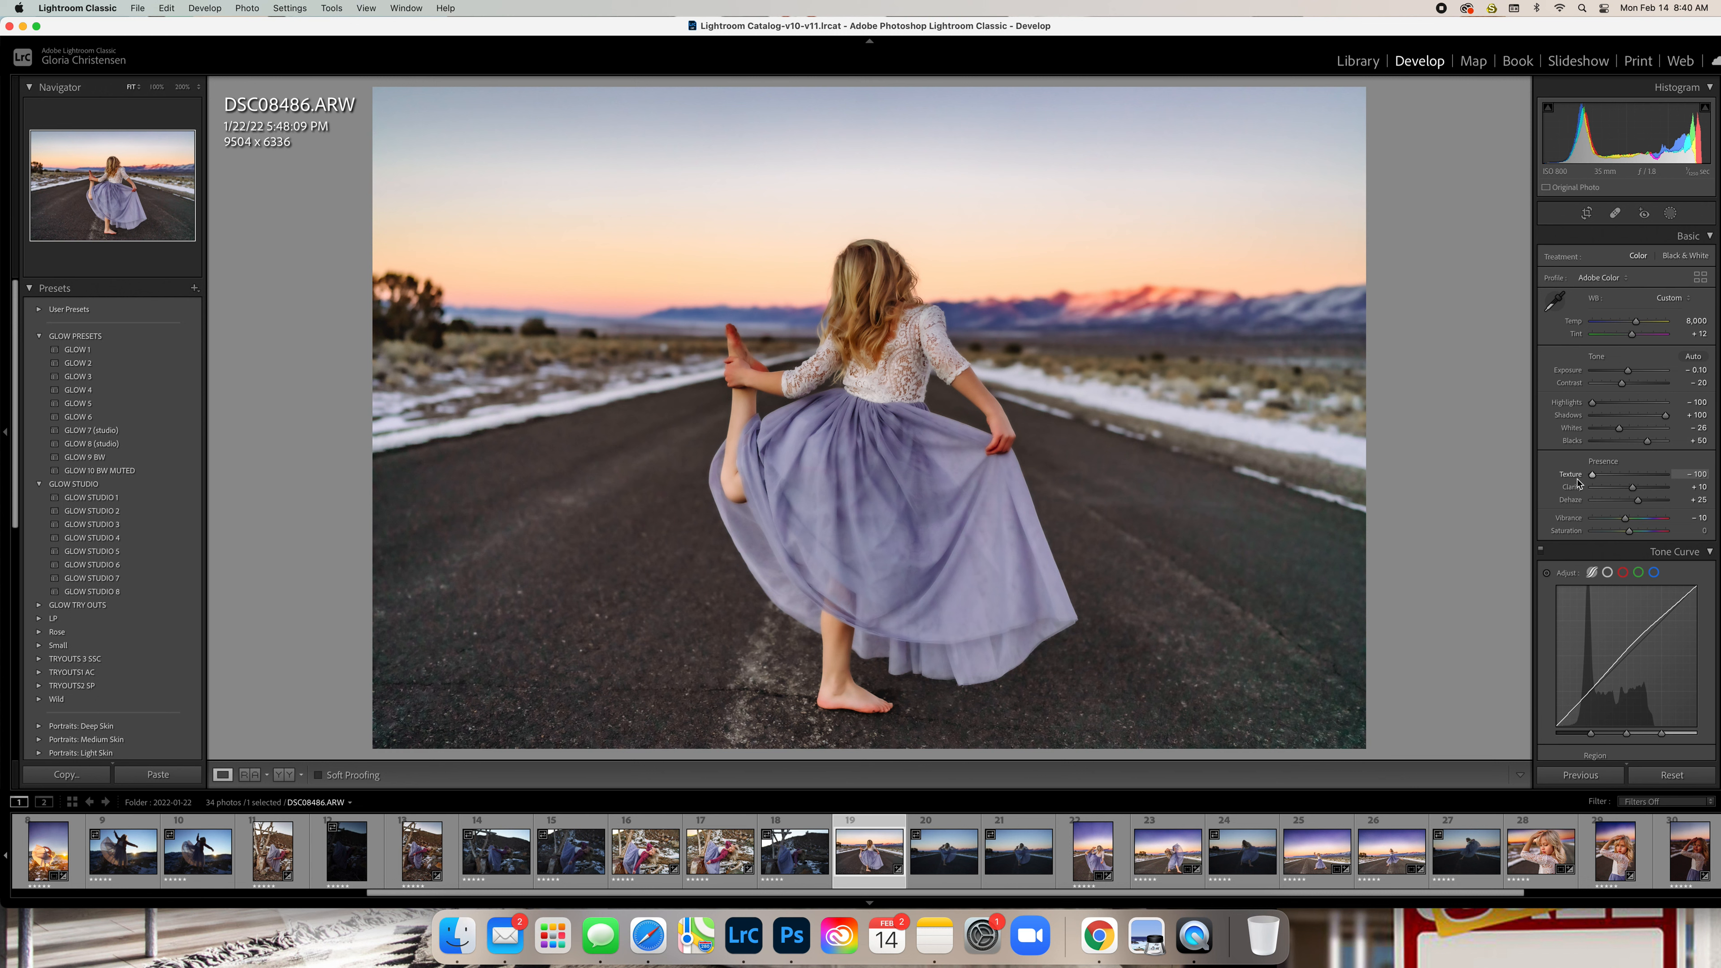
drag(1578, 482, 1629, 488)
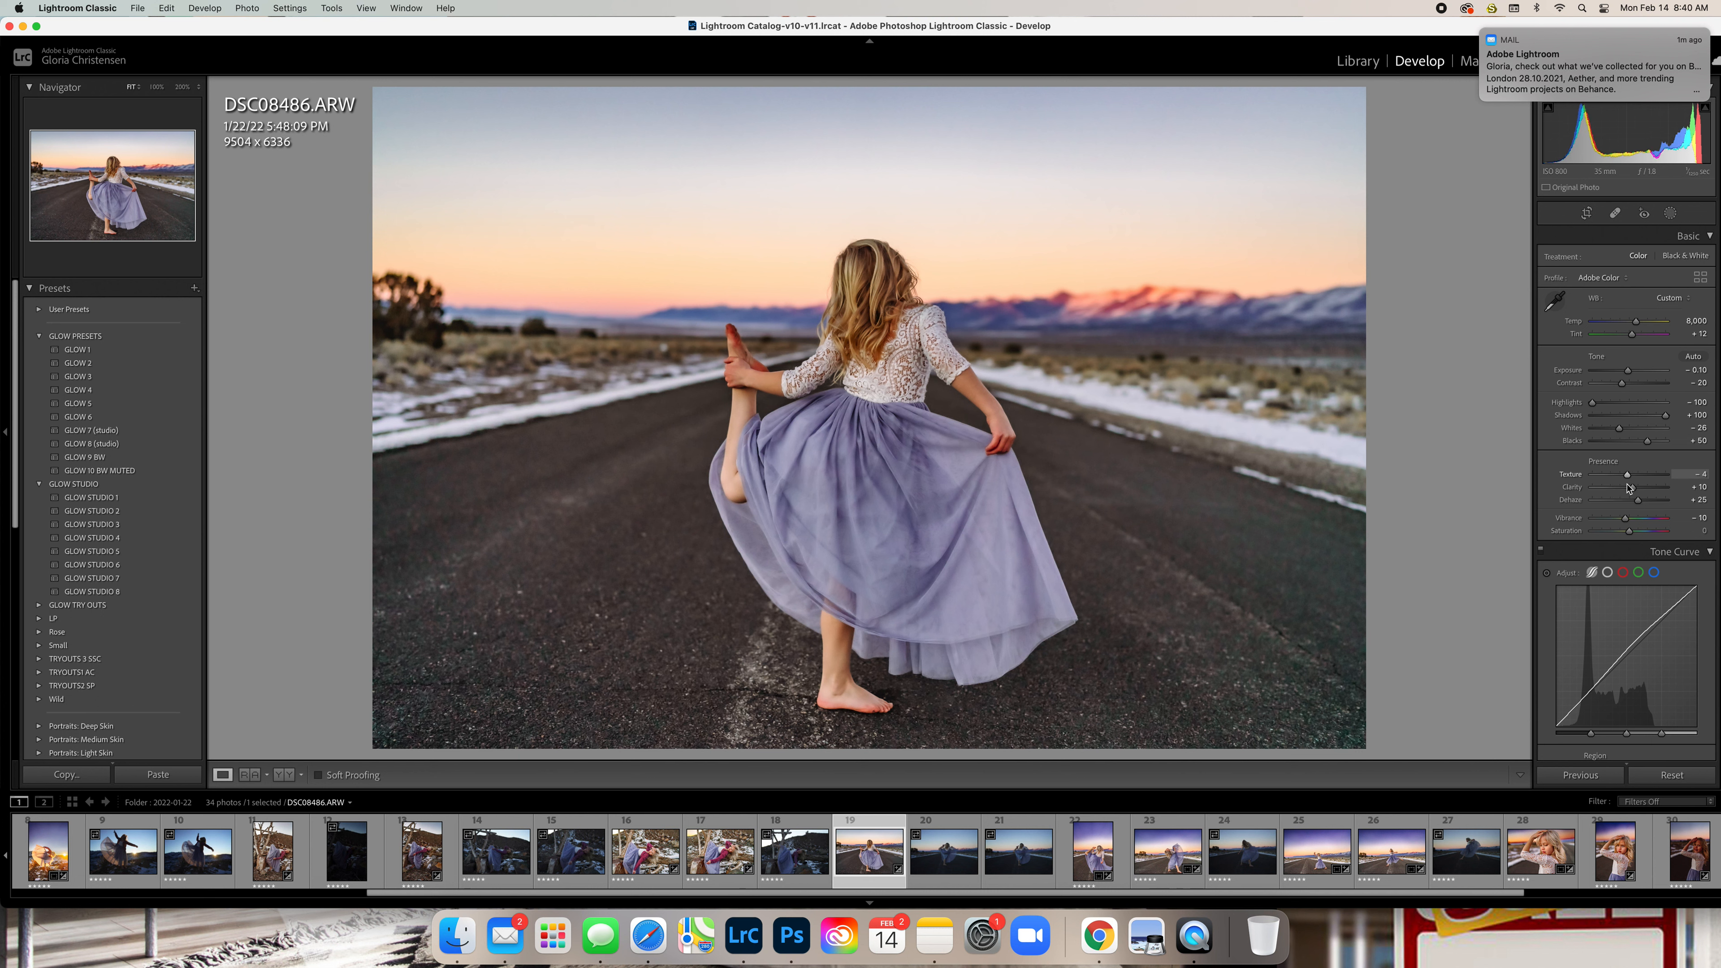
key(super+z)
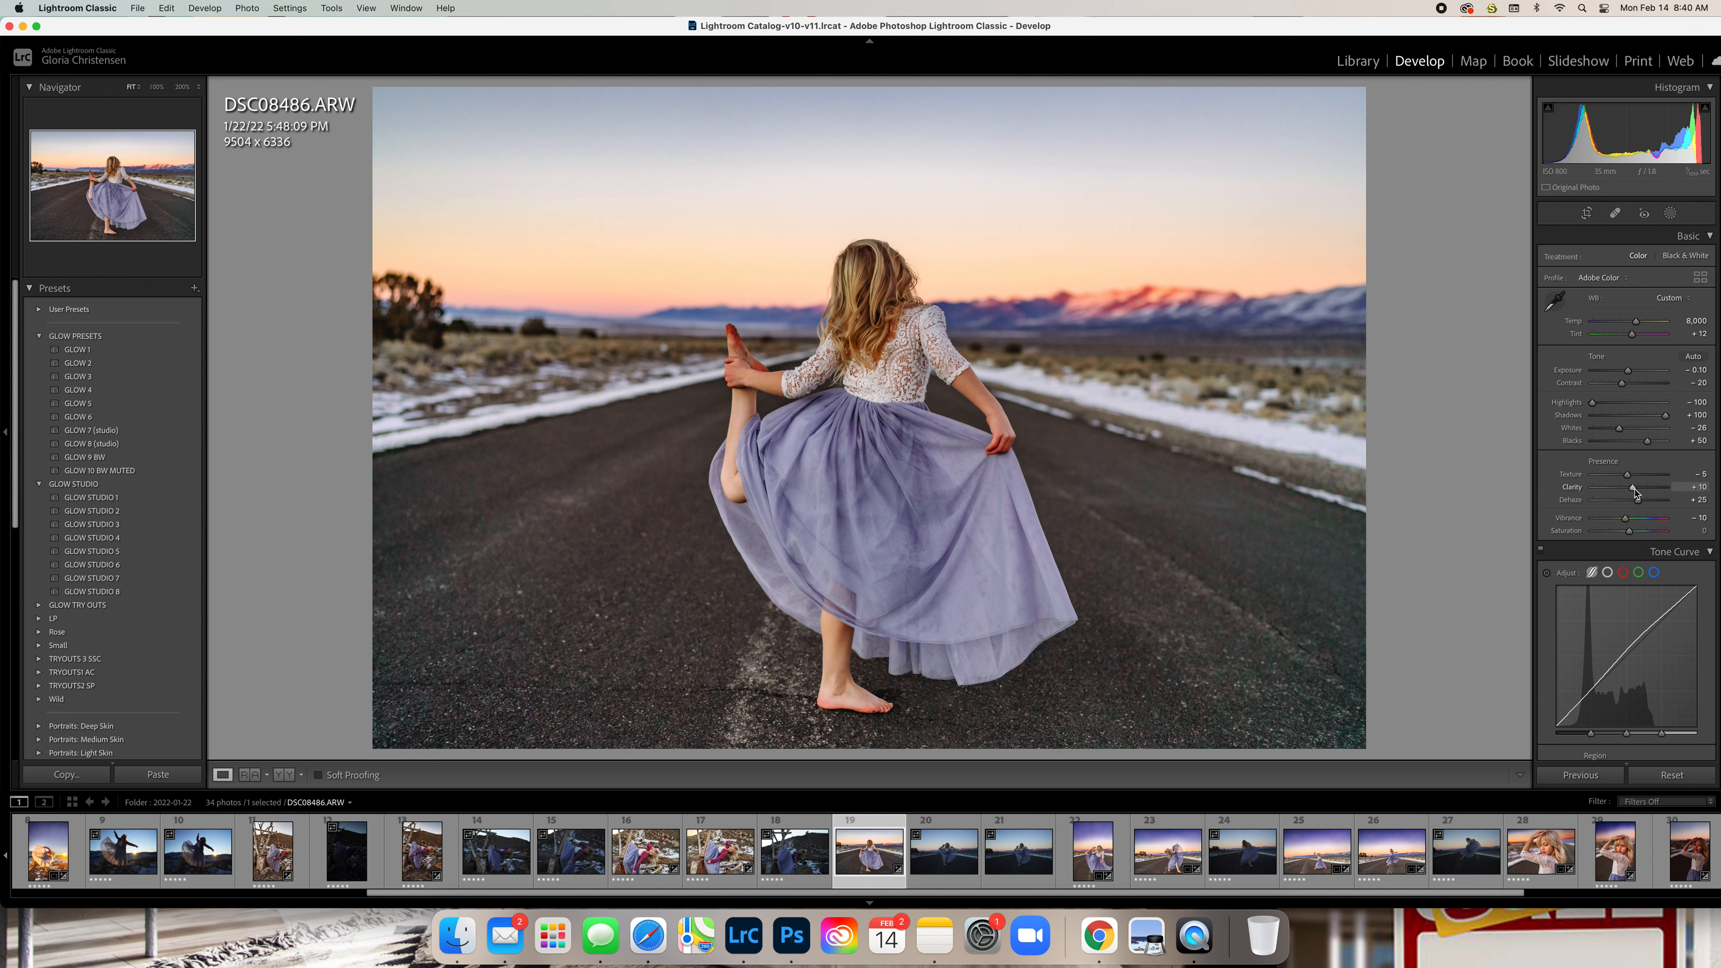
Try a different Clarity amount on the road photo and undo it
mouse_move(1636, 492)
mouse_down()
mouse_move(1588, 494)
mouse_move(1692, 500)
mouse_move(1649, 499)
mouse_up()
key(cmd+z)
key(super+z)
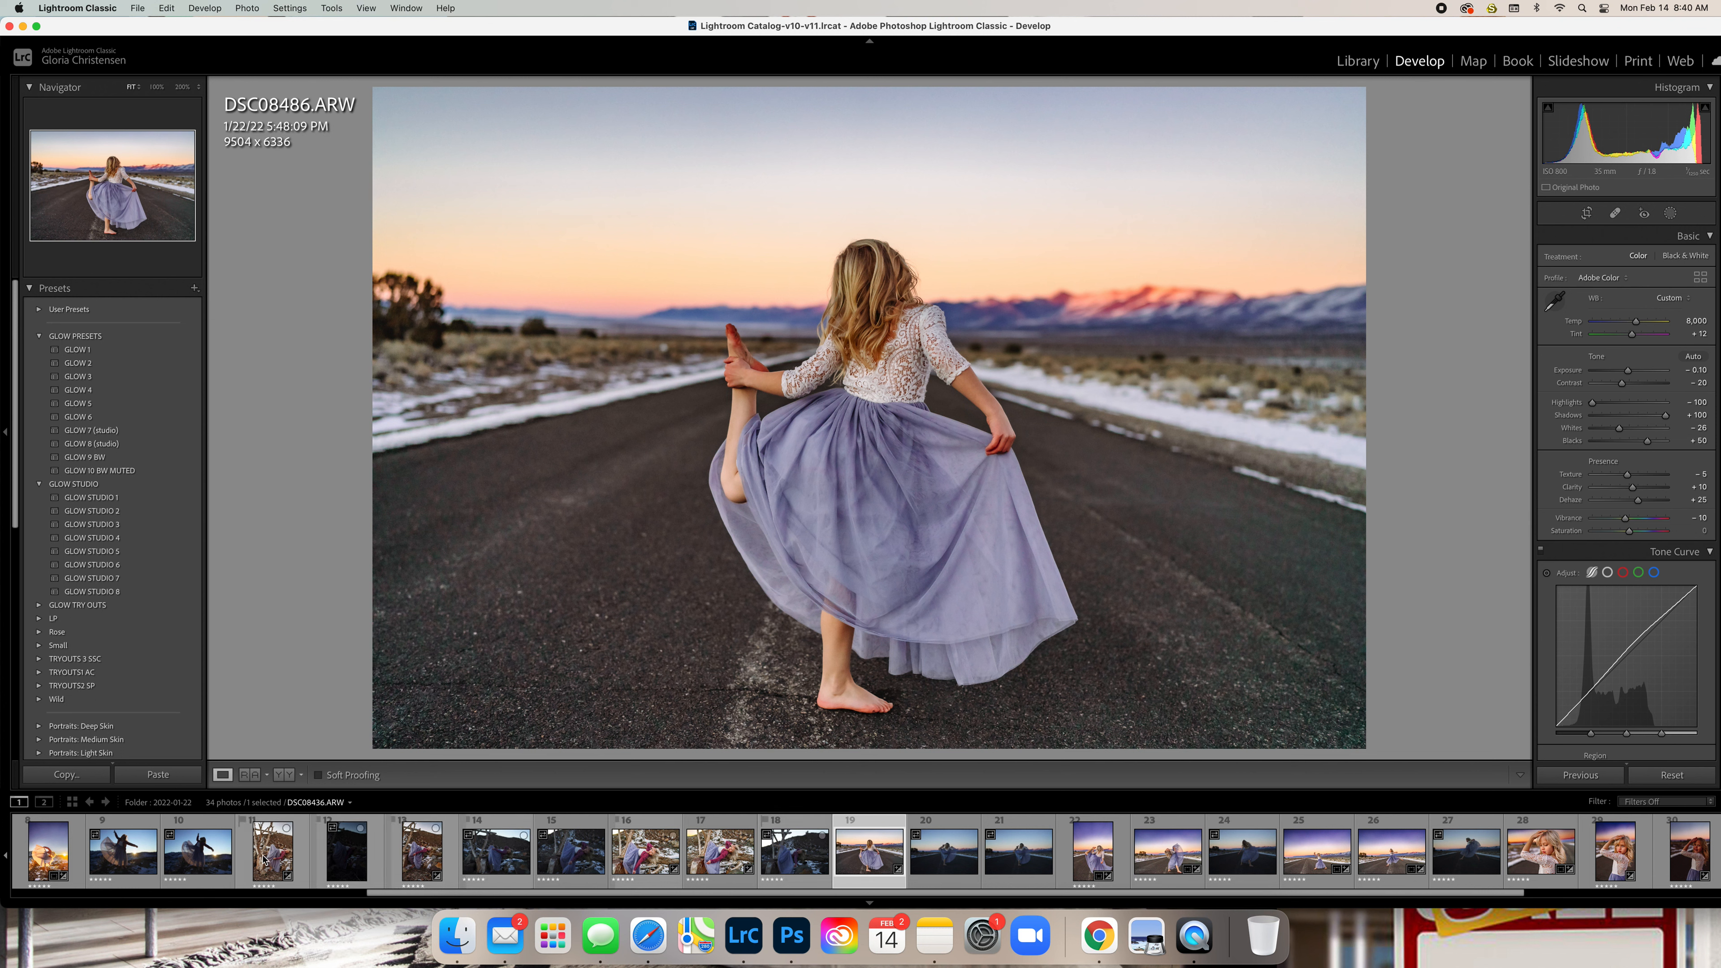
Set Dehaze to +60 and Exposure to +1.25 on the backlit photo DSC08362.ARW, and reopen the road photo DSC08486.ARW
scroll(257, 854, up, 5)
scroll(257, 854, up, 2)
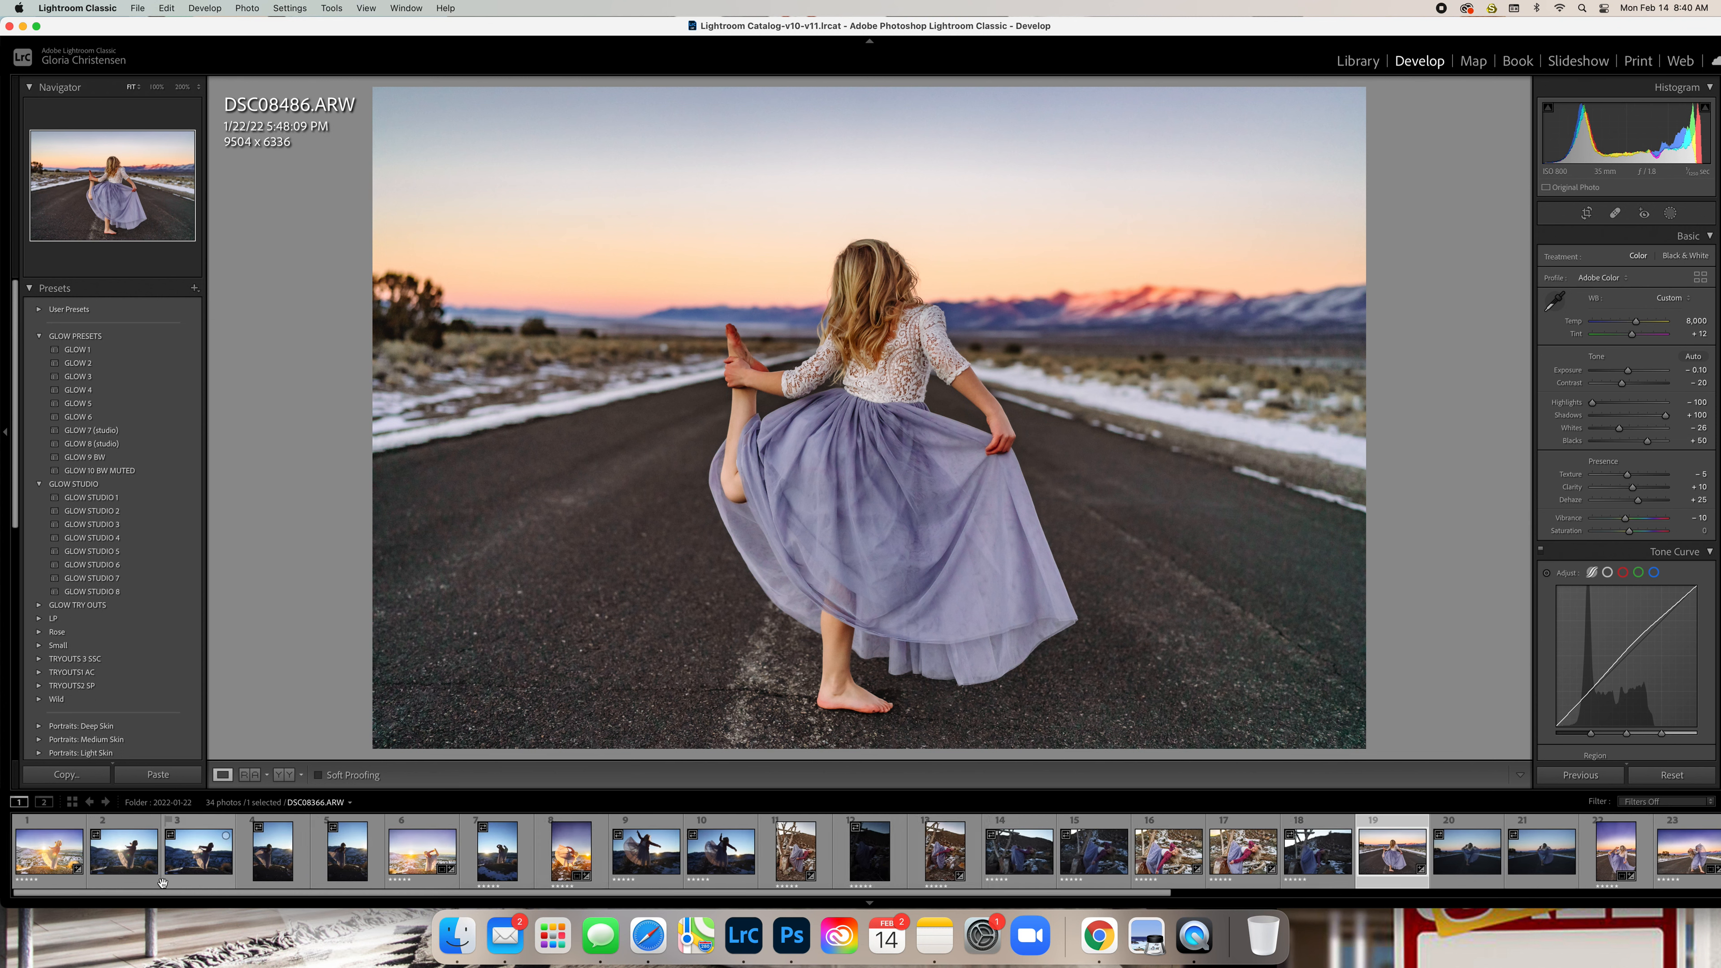
click(148, 881)
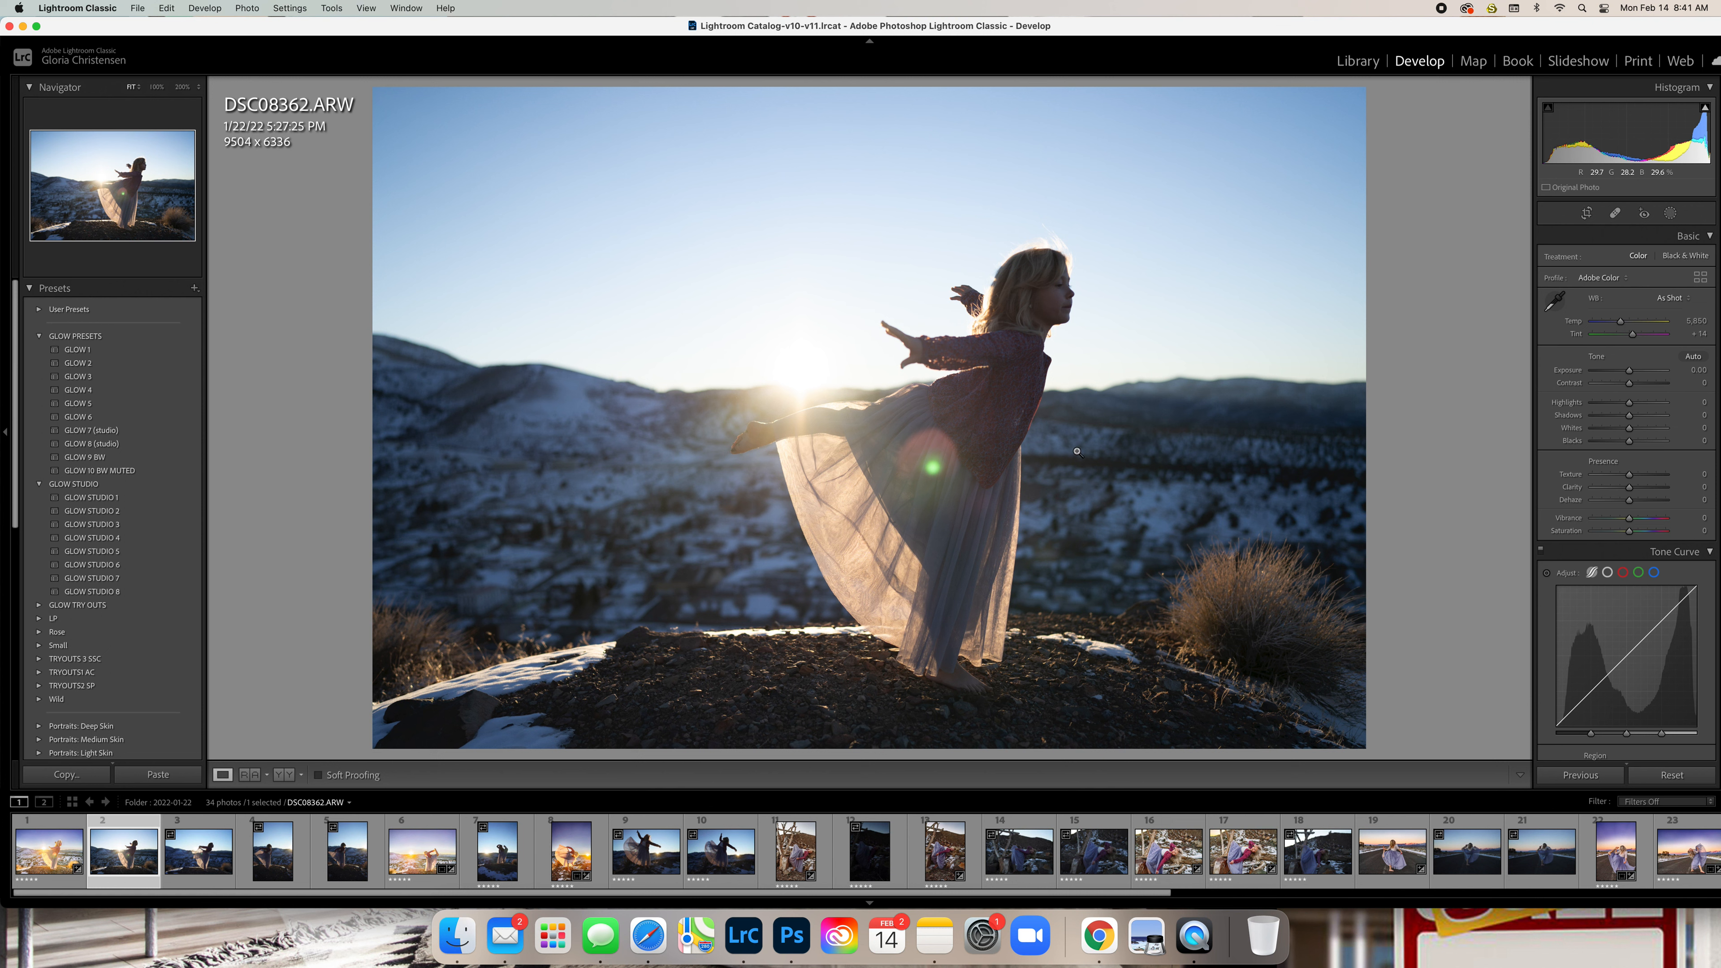
drag(1630, 501, 1653, 508)
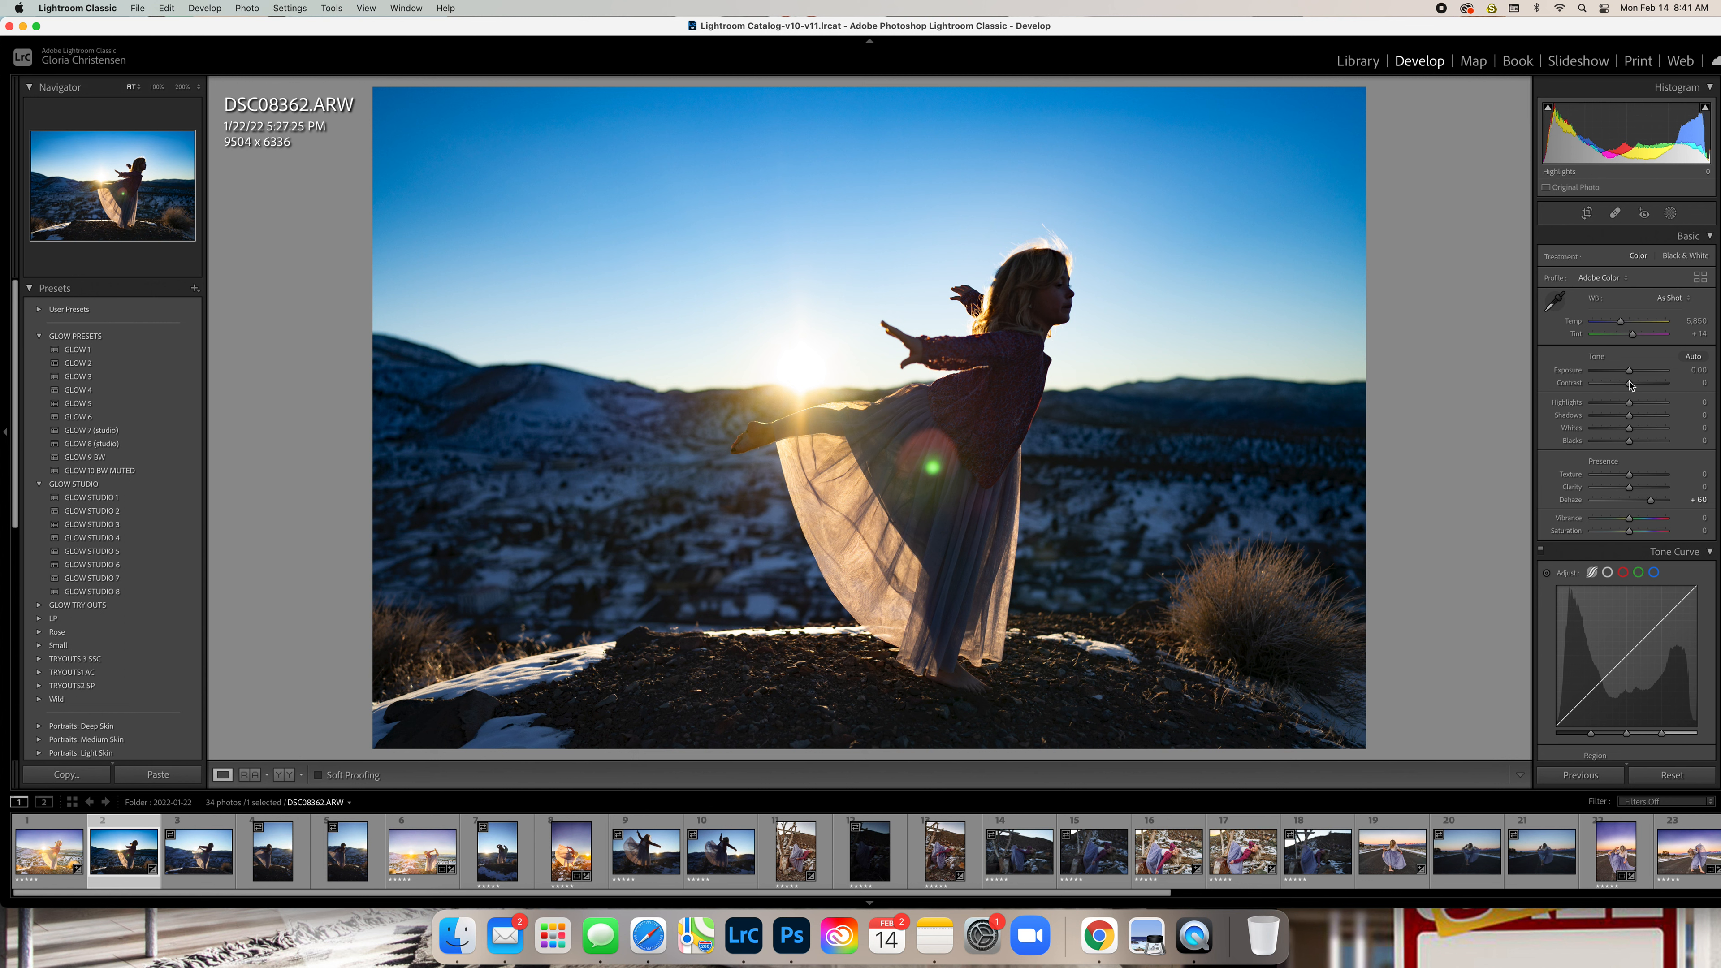
drag(1630, 371, 1640, 376)
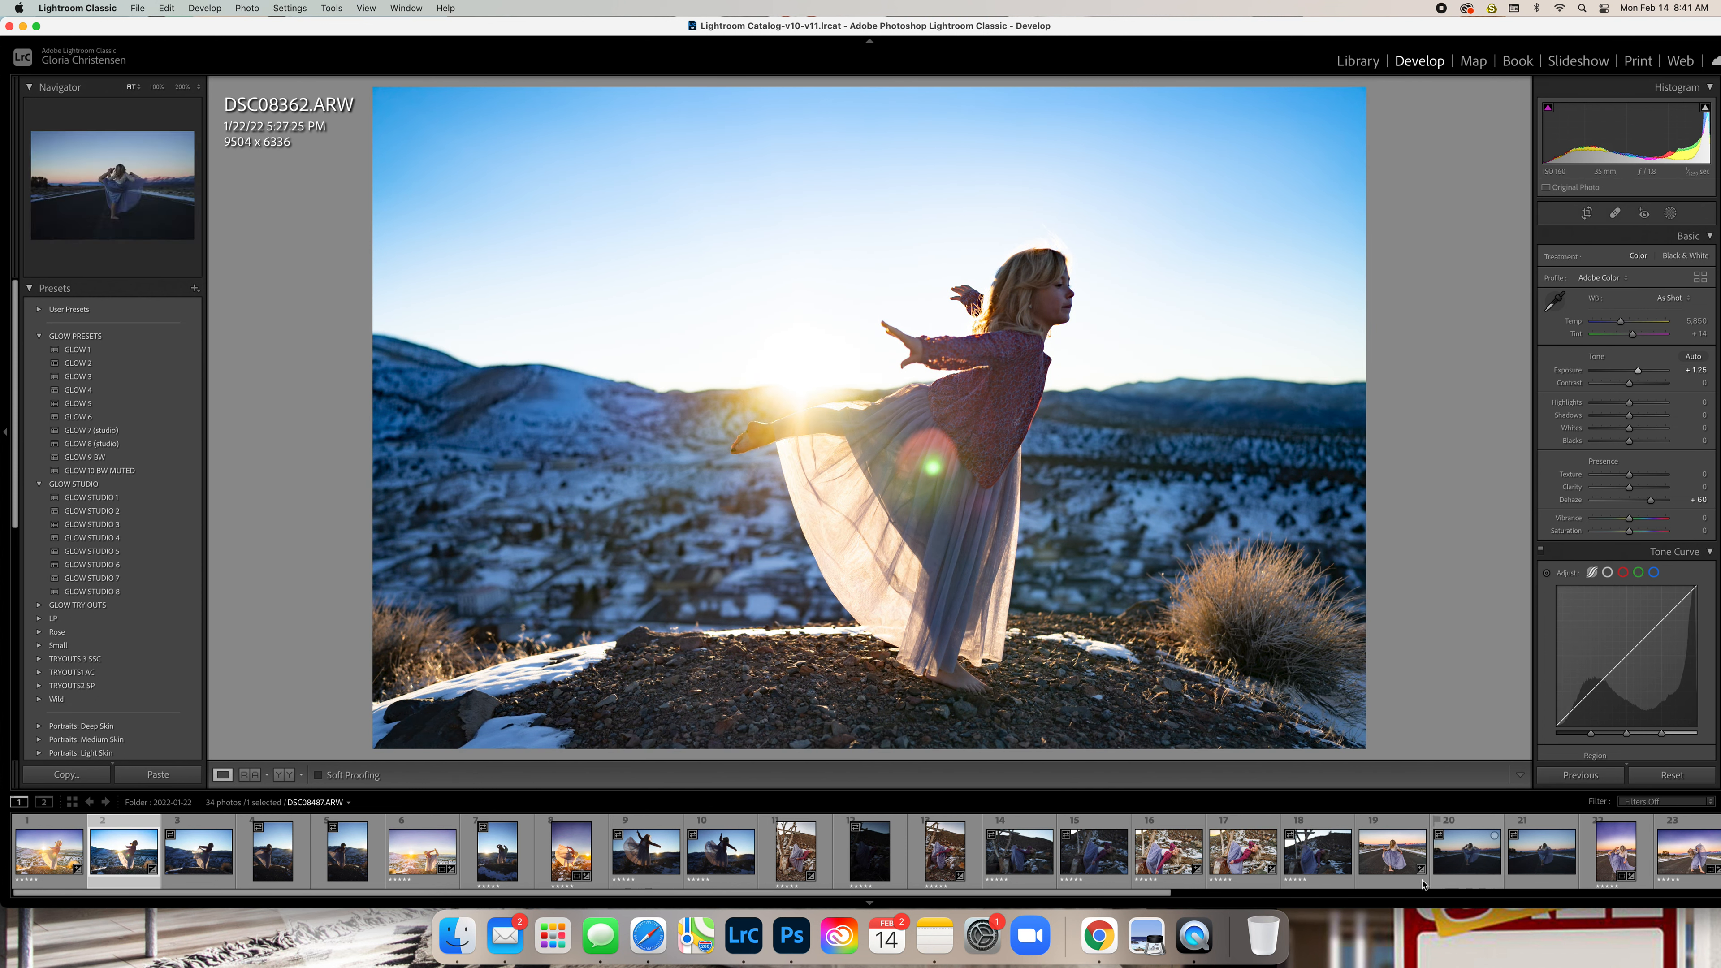
click(1388, 874)
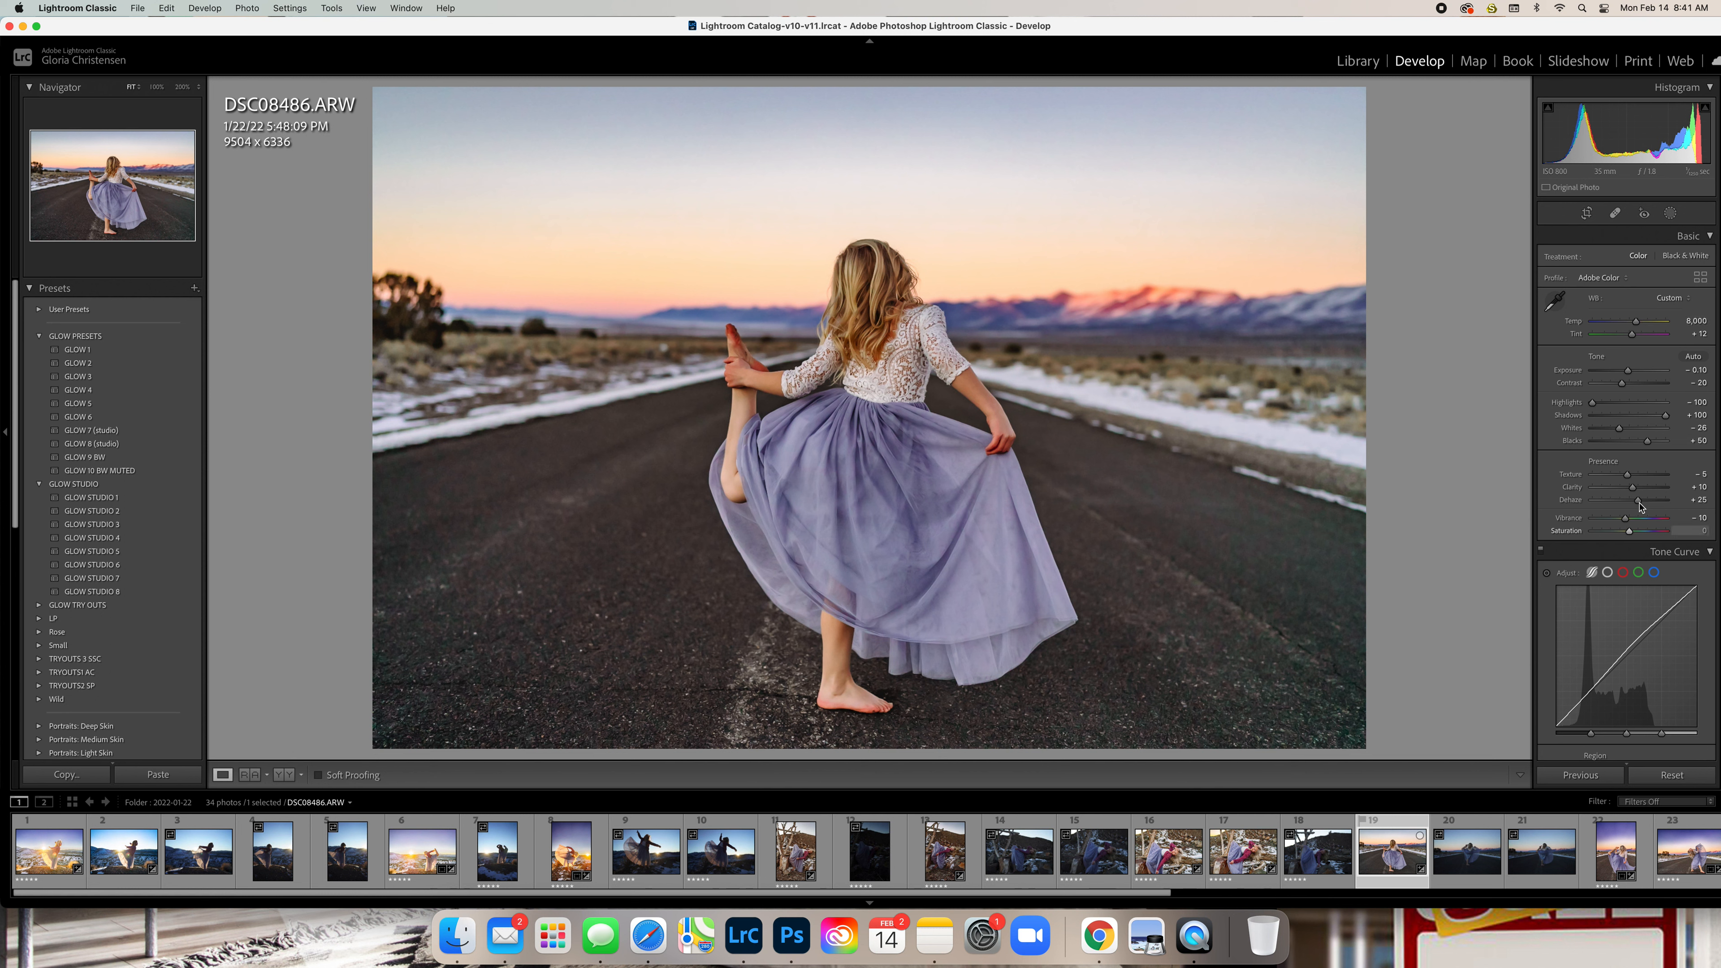
Try reducing Dehaze to about +10 on the road photo and undo the changes
drag(1639, 502, 1637, 506)
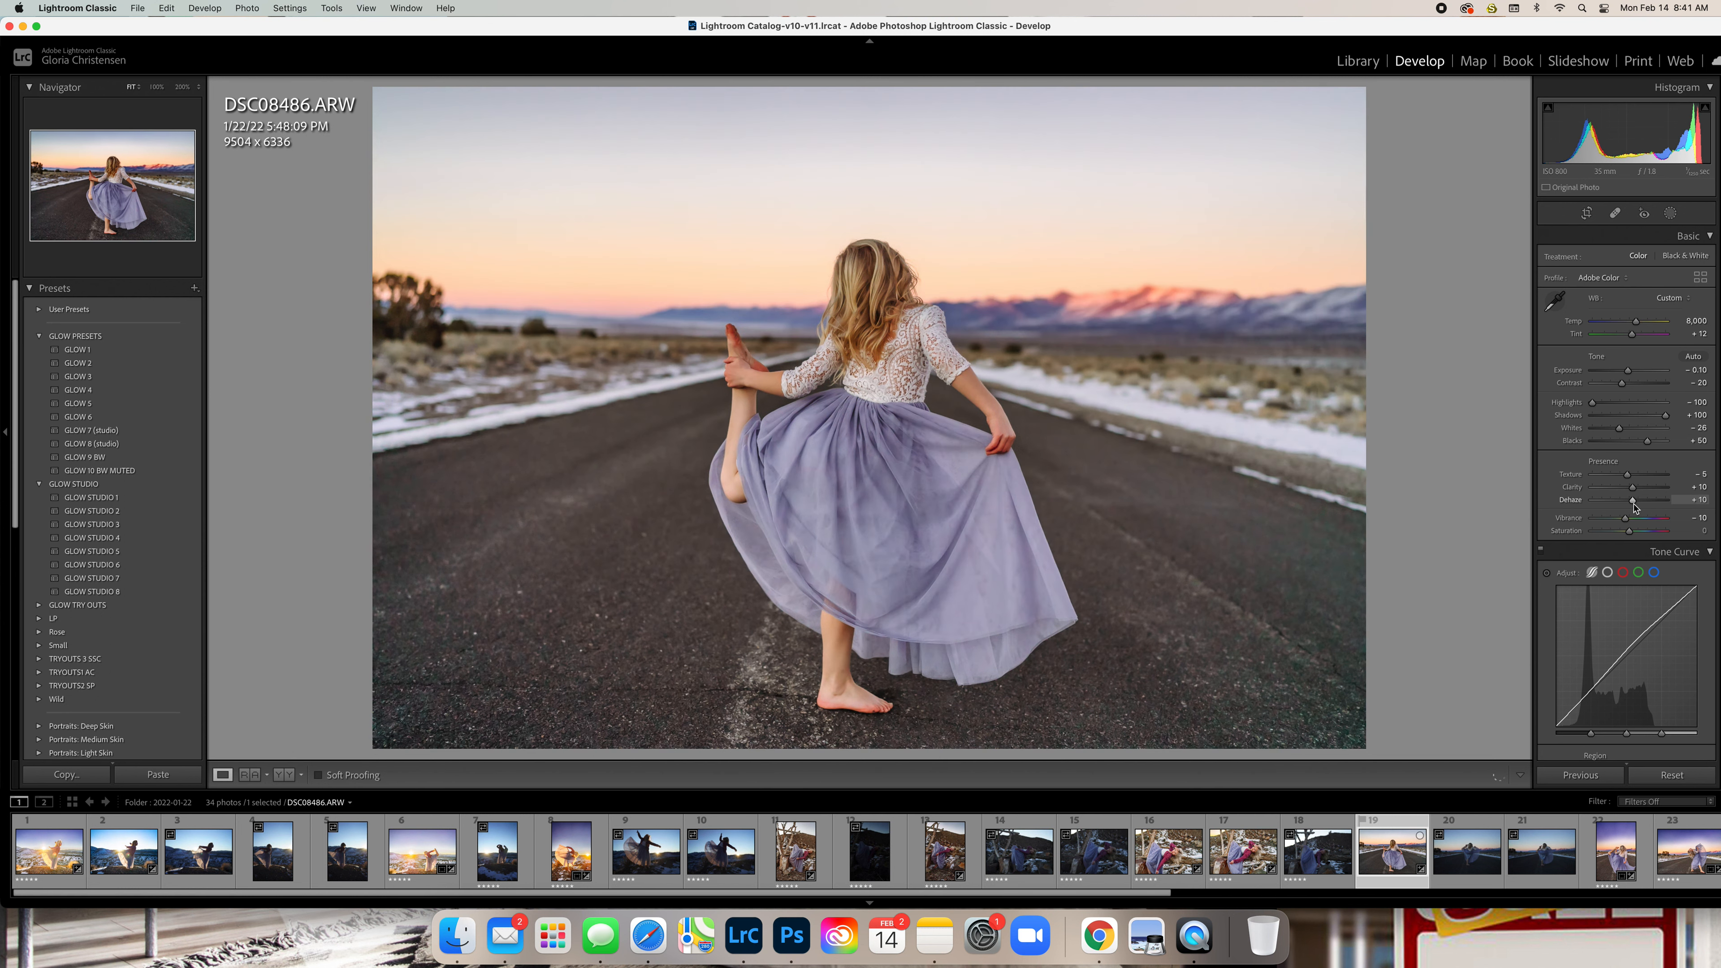
key(super+z)
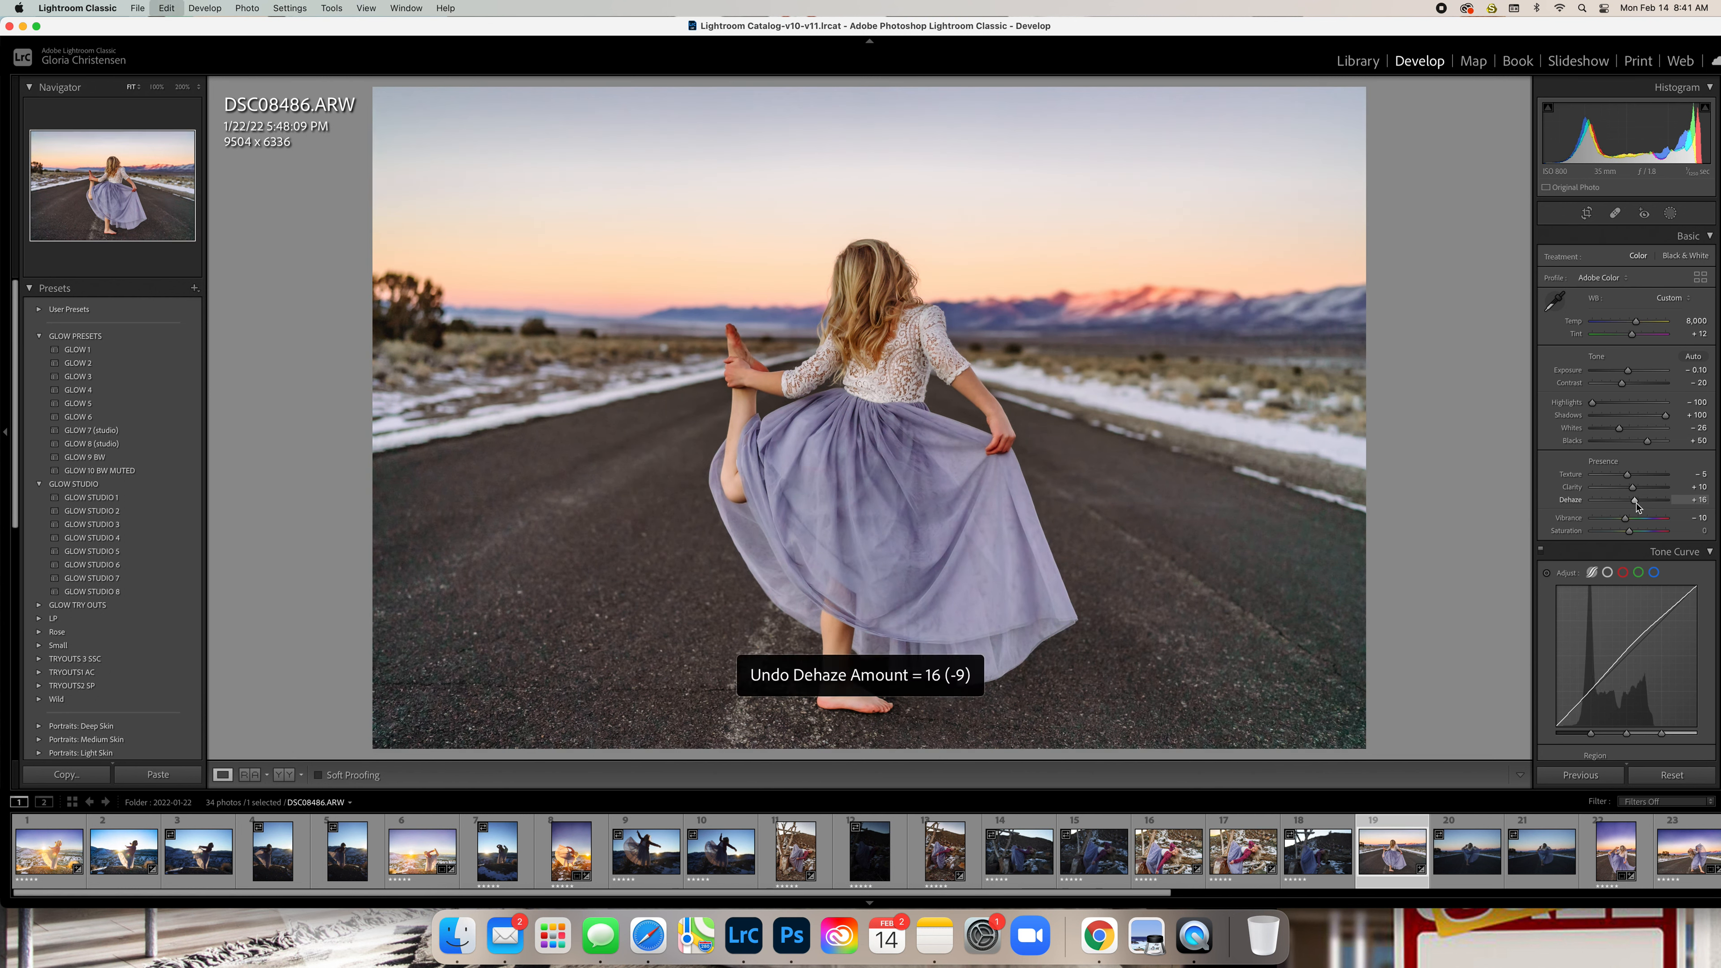
mouse_move(1638, 501)
mouse_down()
mouse_move(1669, 507)
mouse_move(1638, 507)
mouse_up()
key(super+z)
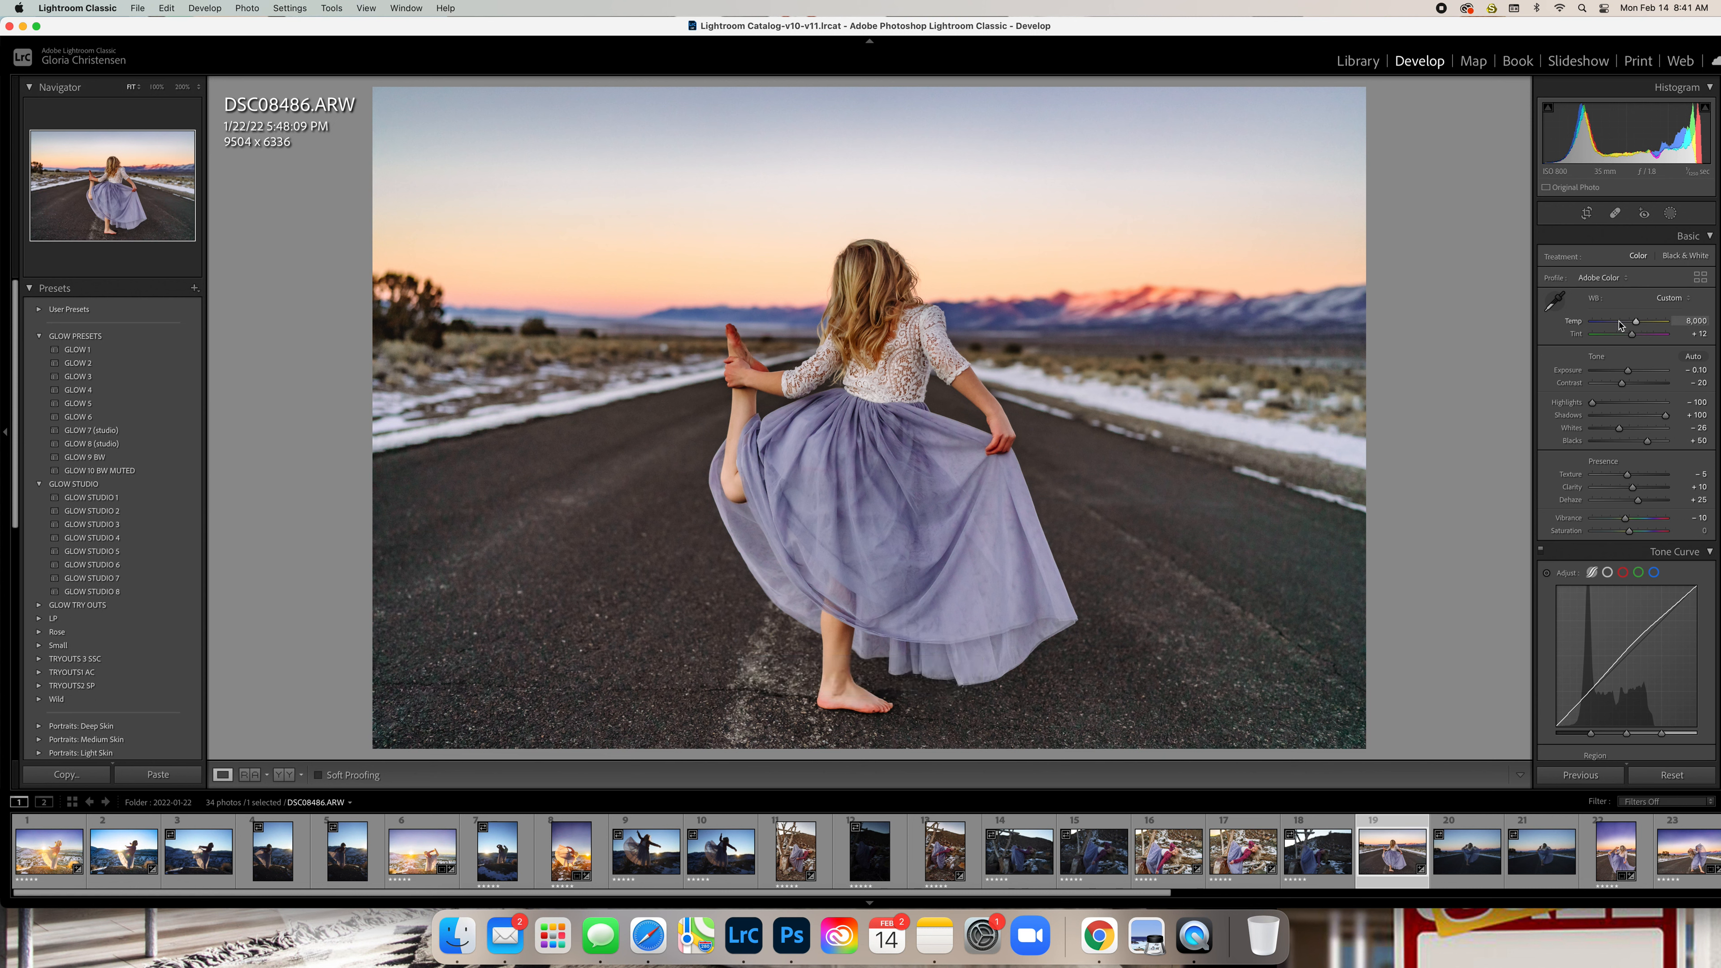
Try Vibrance at -100, -47 and +3 and Saturation at -54, and undo the changes
scroll(1617, 440, down, 1)
scroll(1618, 440, down, 4)
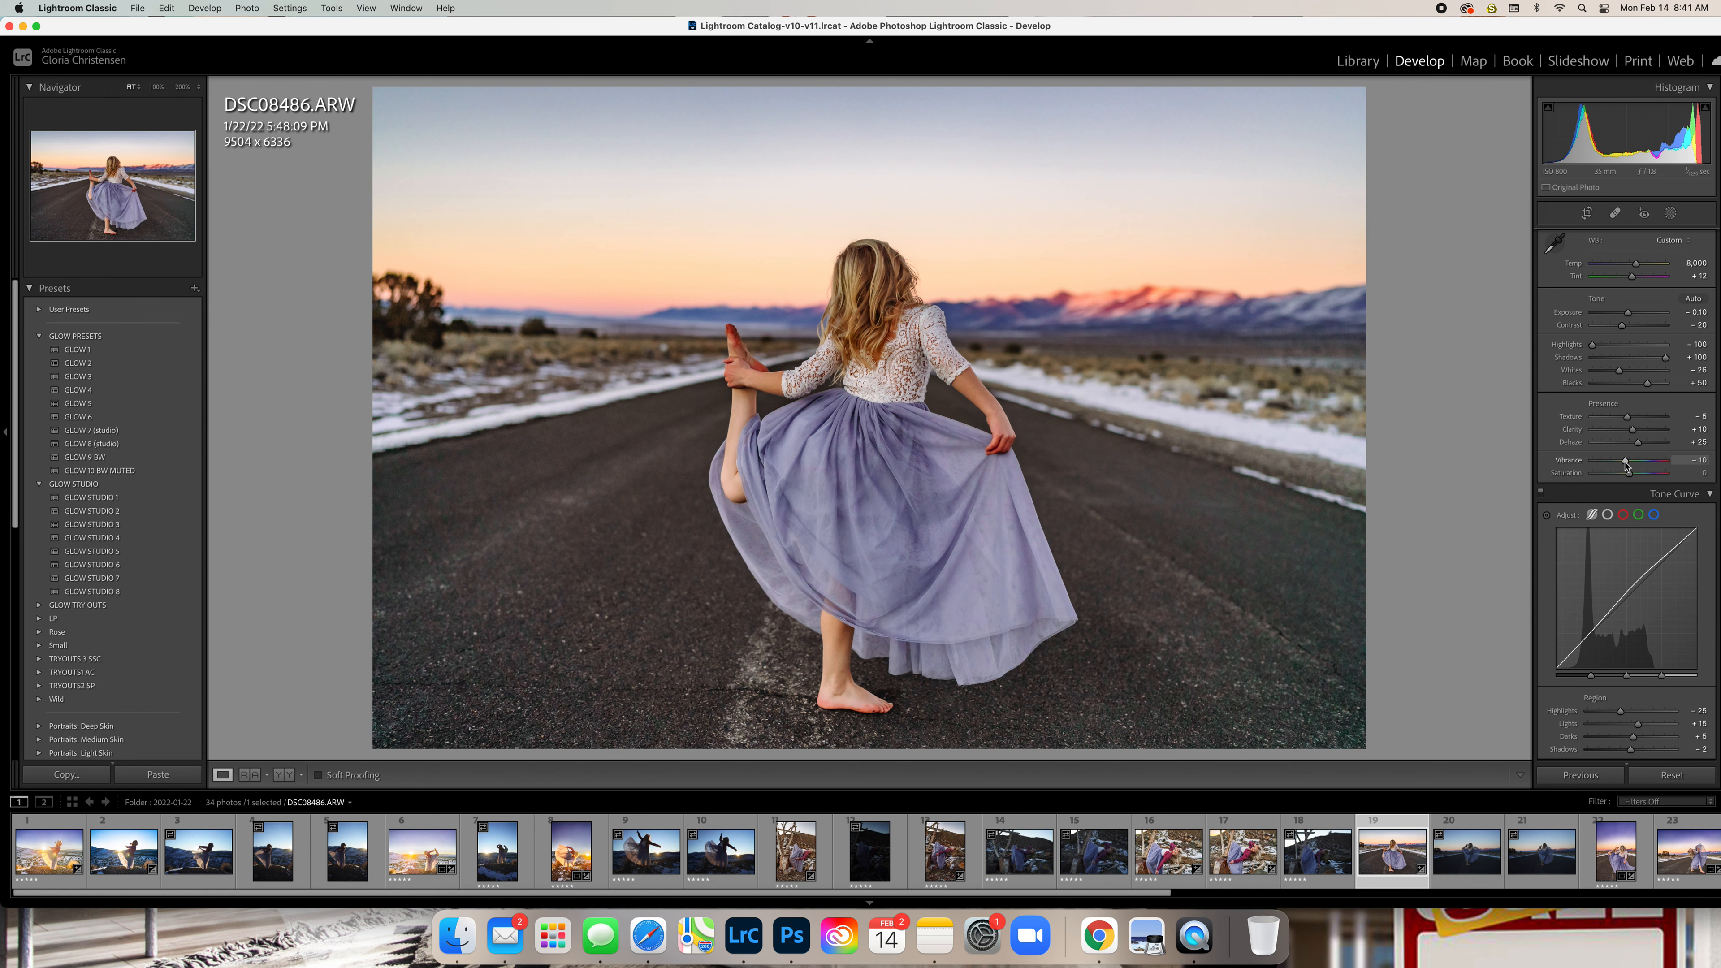
drag(1625, 463, 1596, 465)
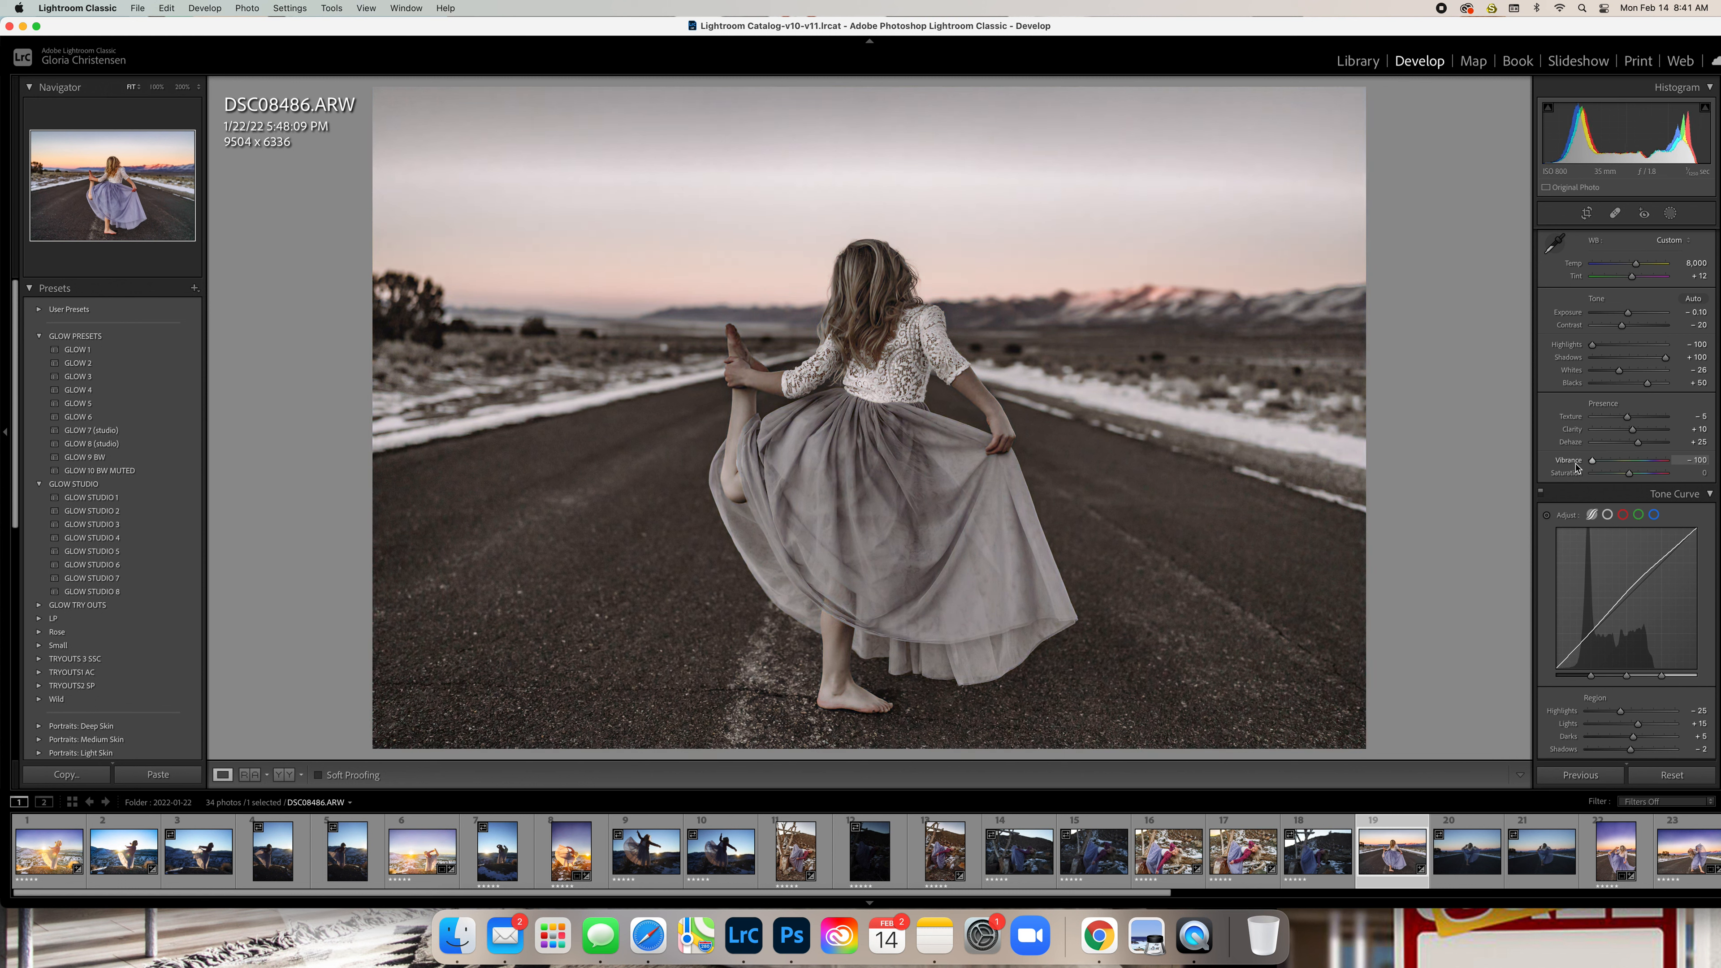
mouse_move(1593, 462)
mouse_down()
mouse_move(1630, 467)
mouse_move(1613, 471)
mouse_up()
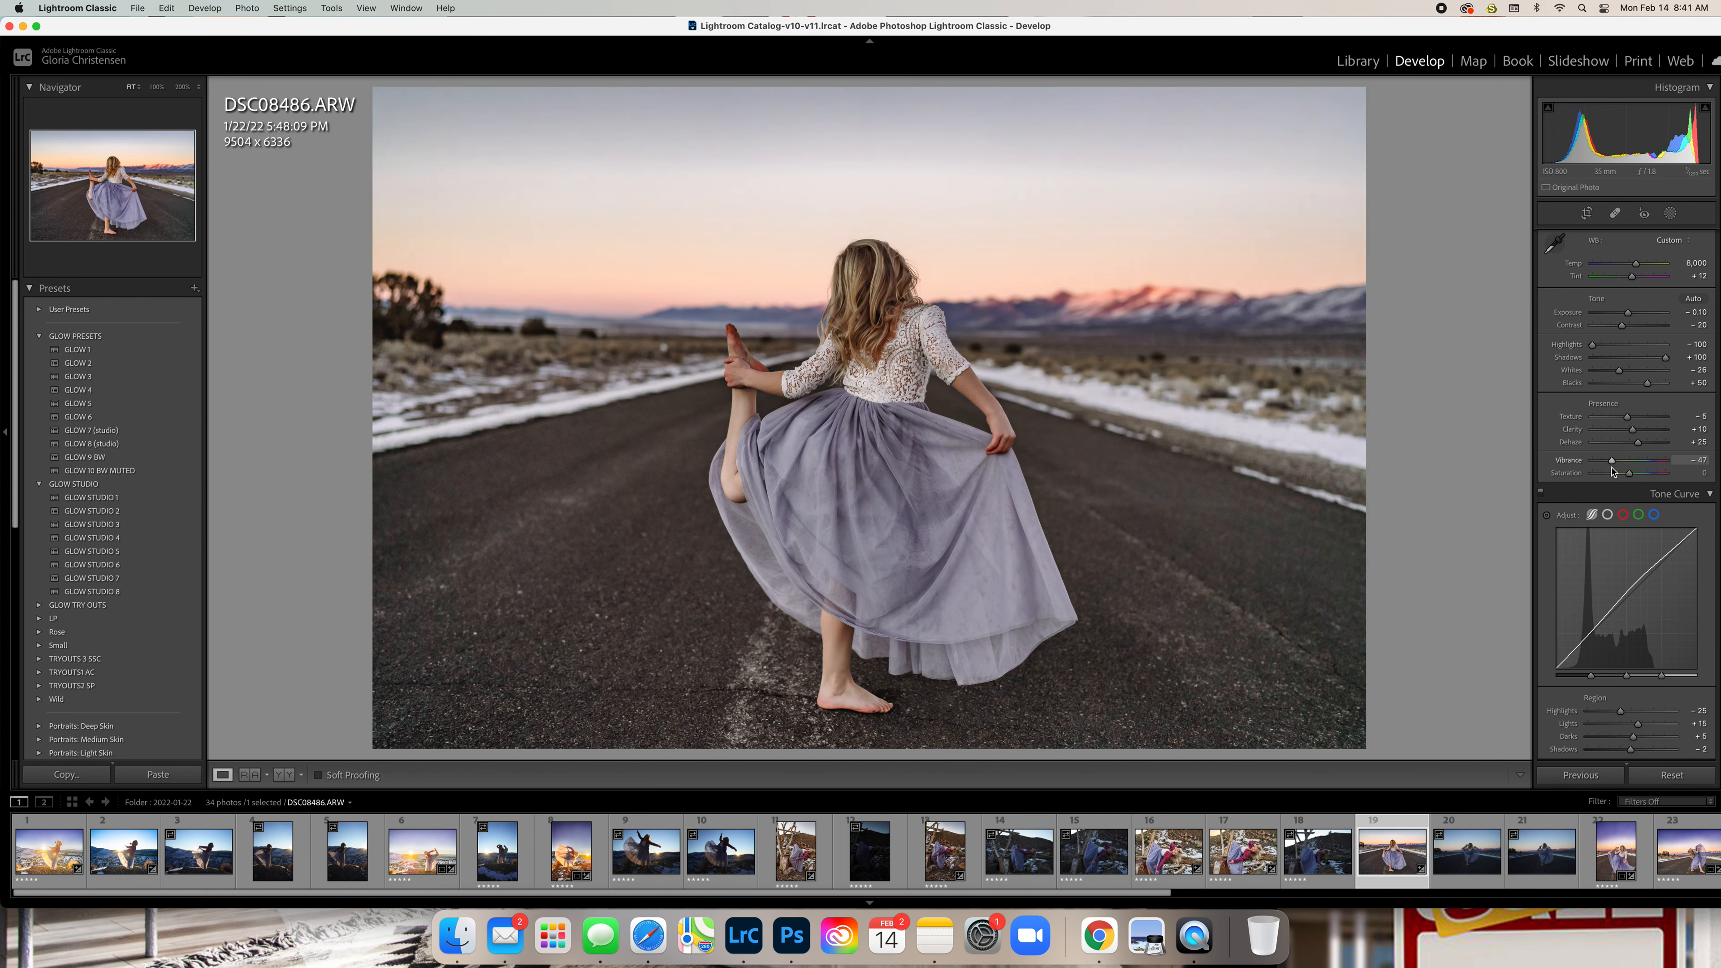
drag(1613, 469, 1630, 461)
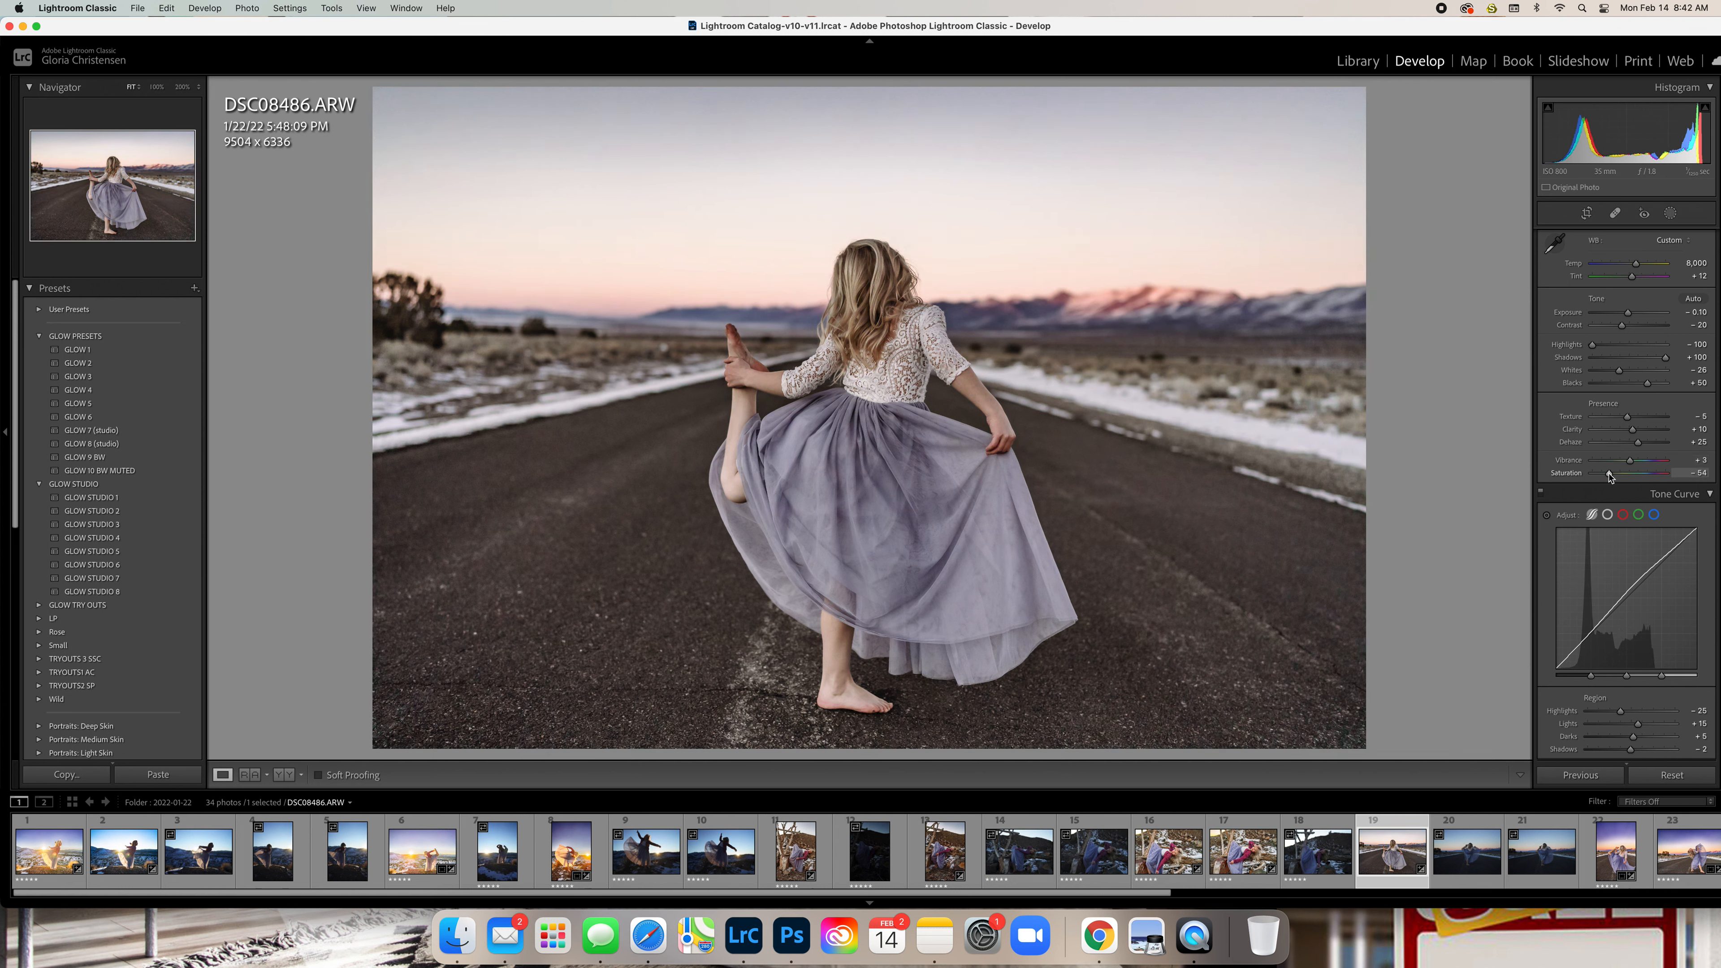
key(super+z)
key(super+z)
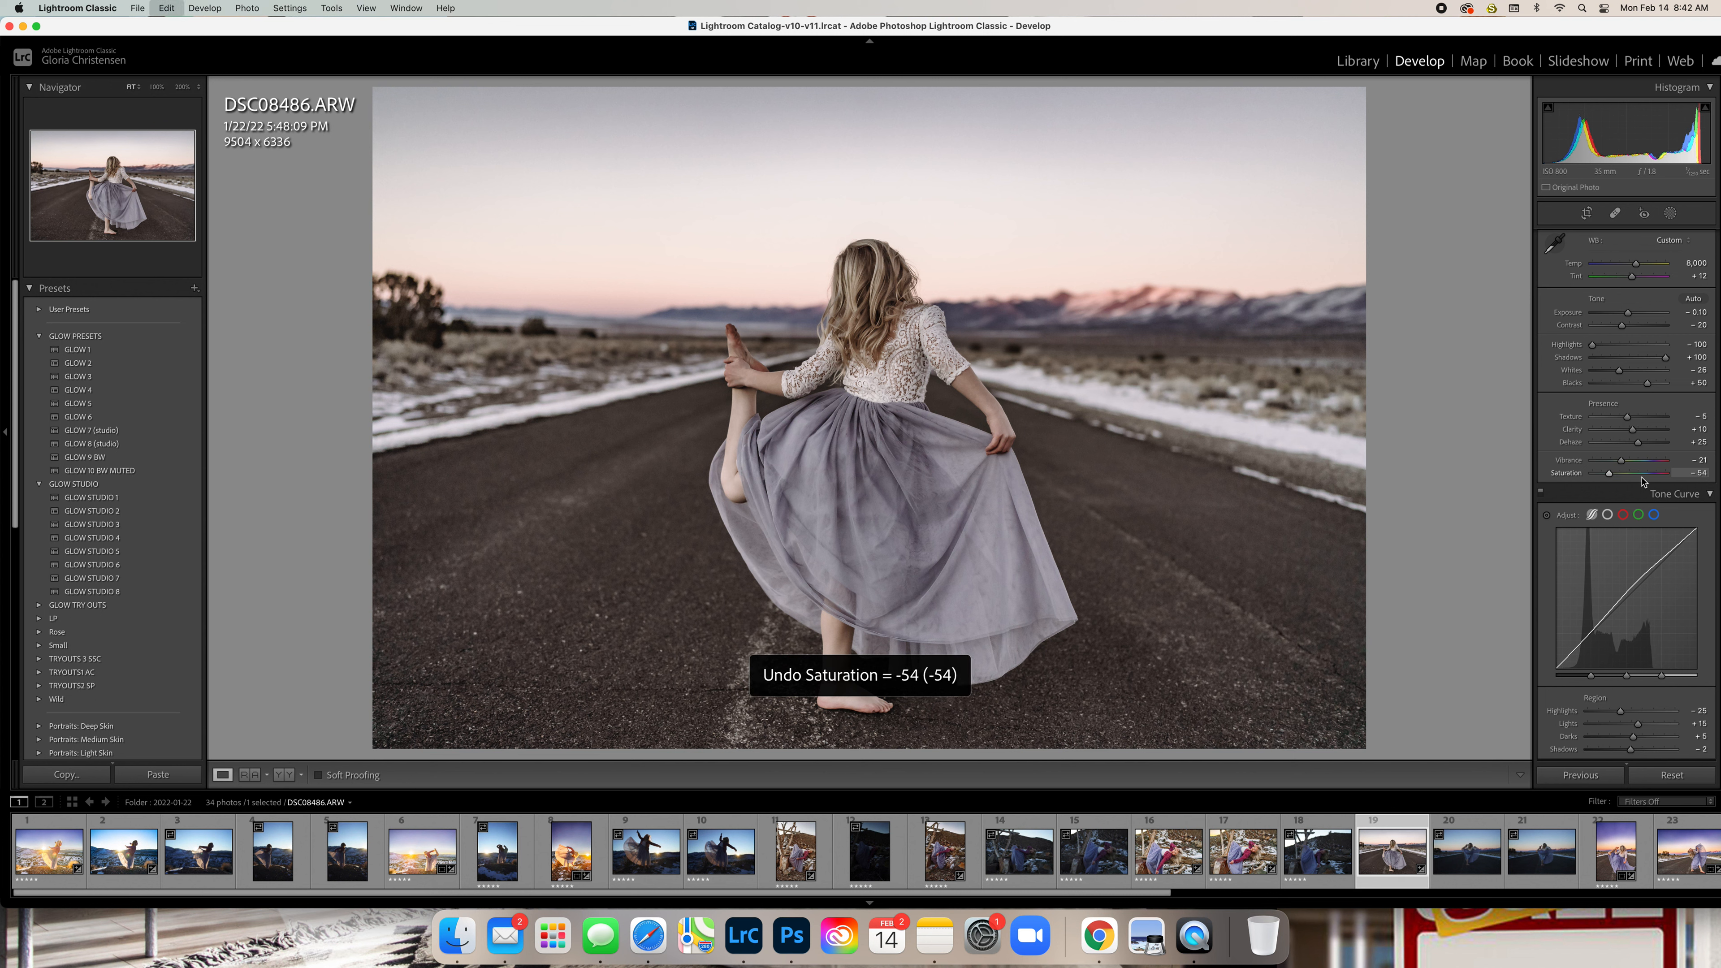
Try Vibrance at +71 on the road photo, undo it, and set Vibrance to -10
drag(1623, 462, 1658, 468)
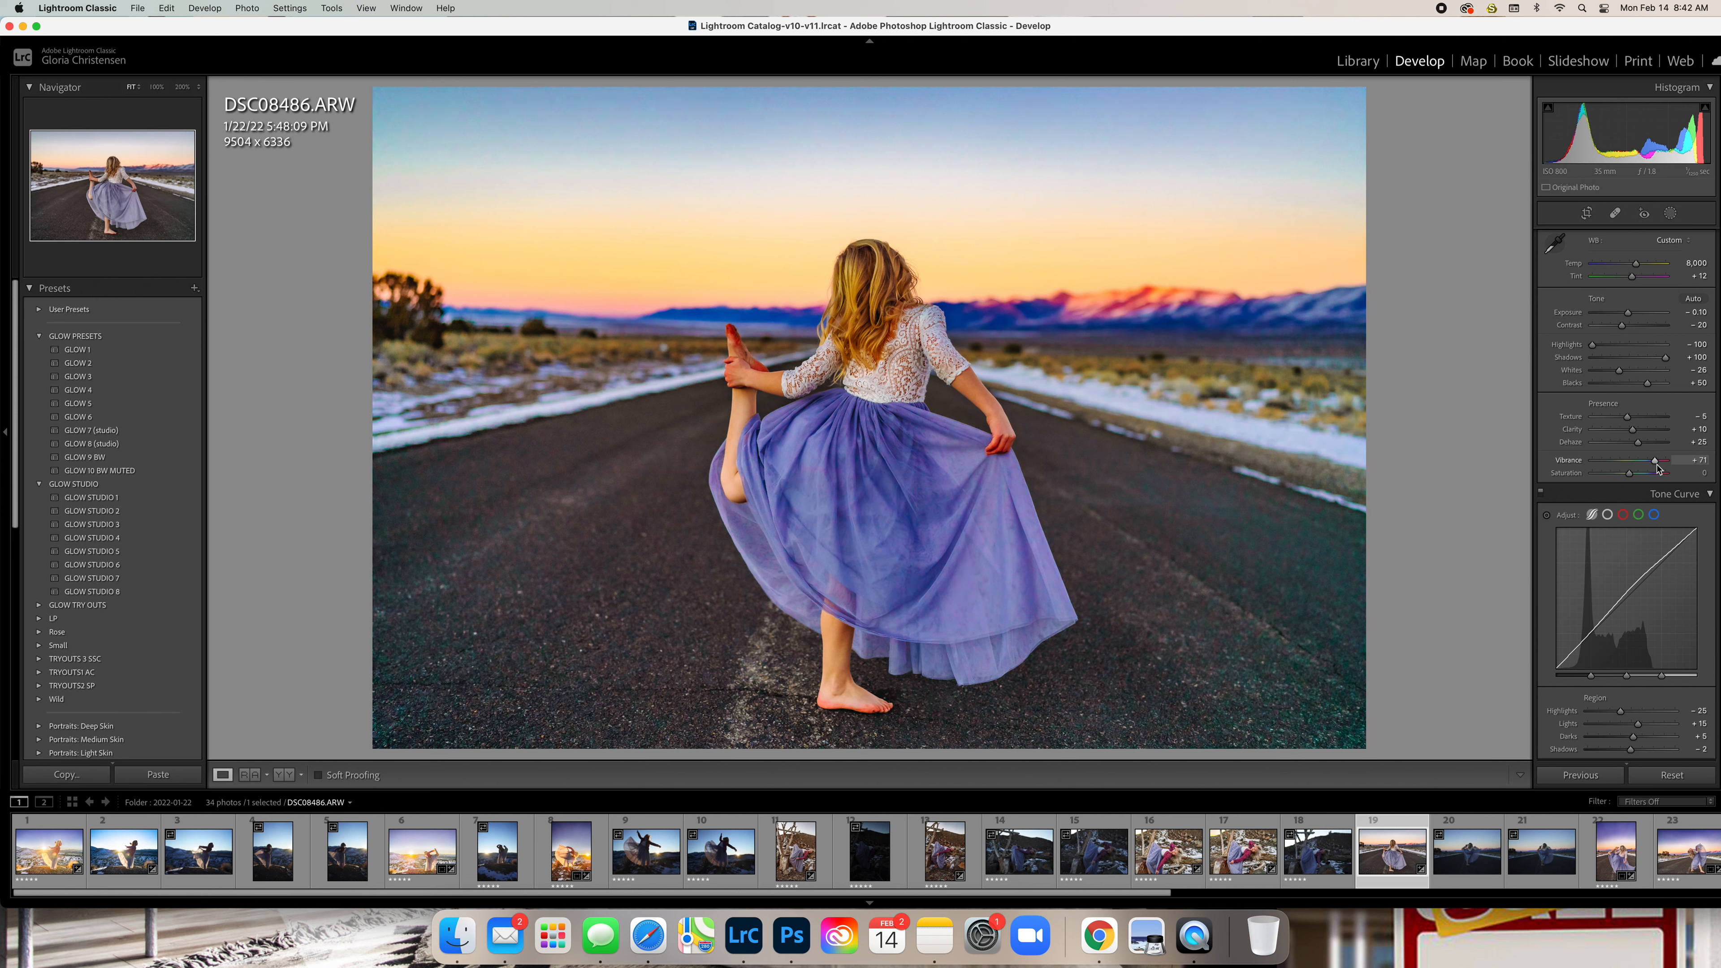
key(super+z)
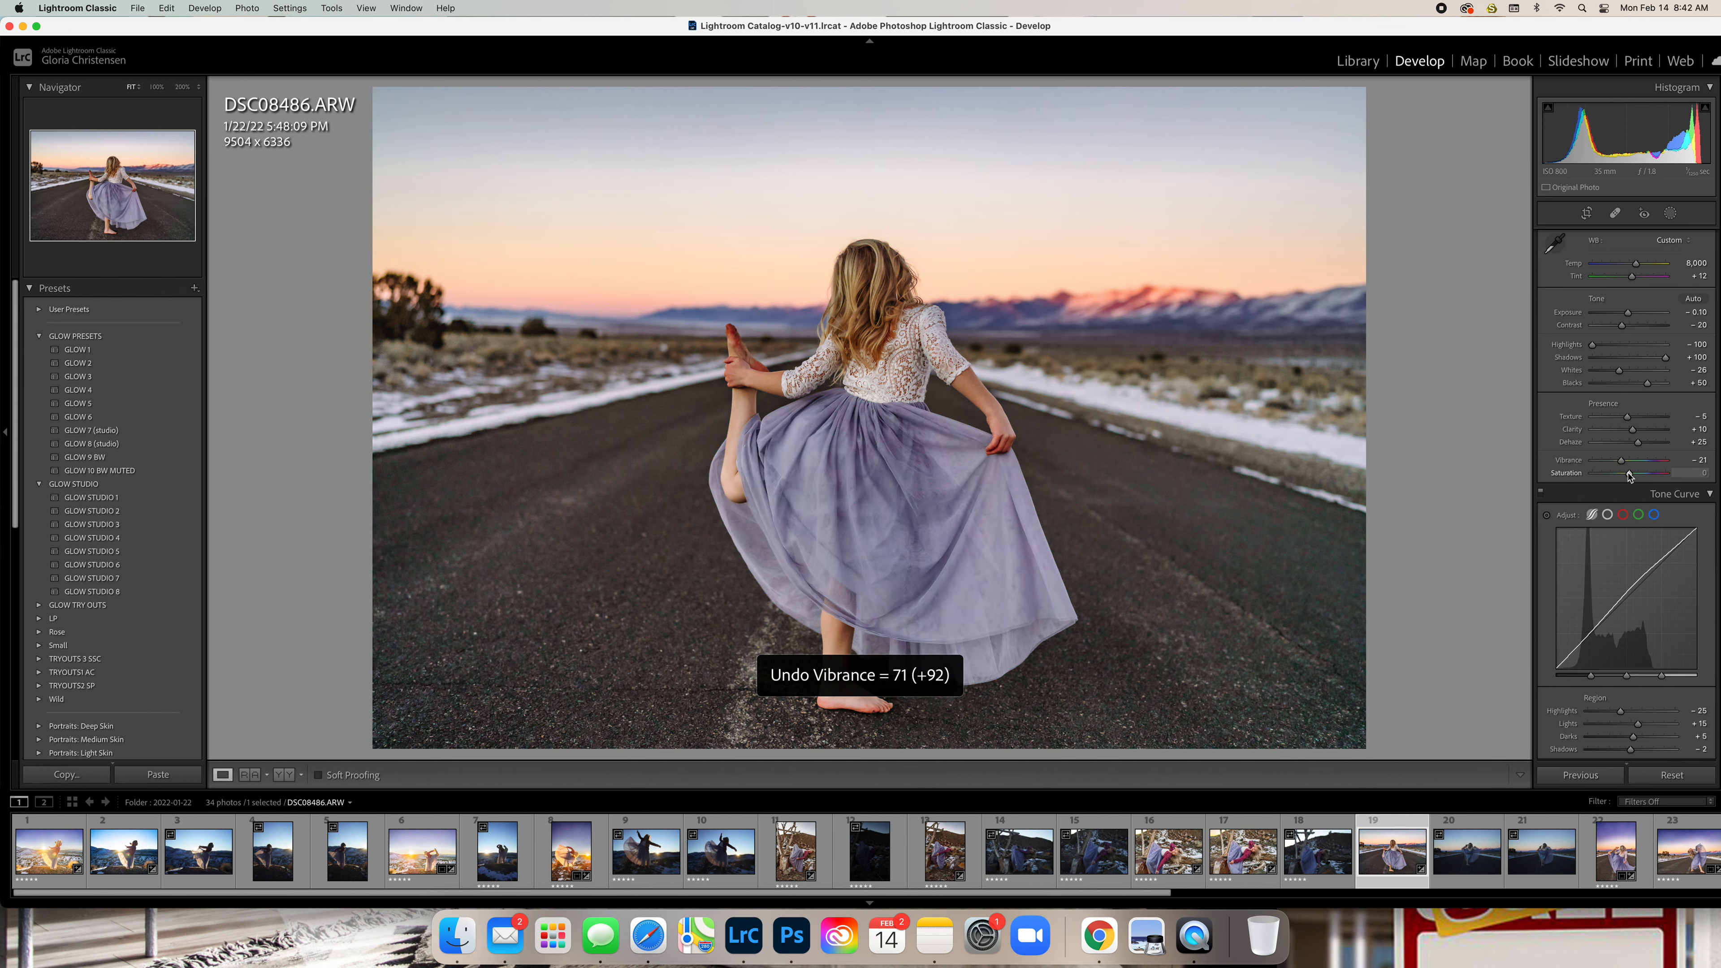
drag(1630, 478, 1636, 480)
key(super+z)
key(super+z)
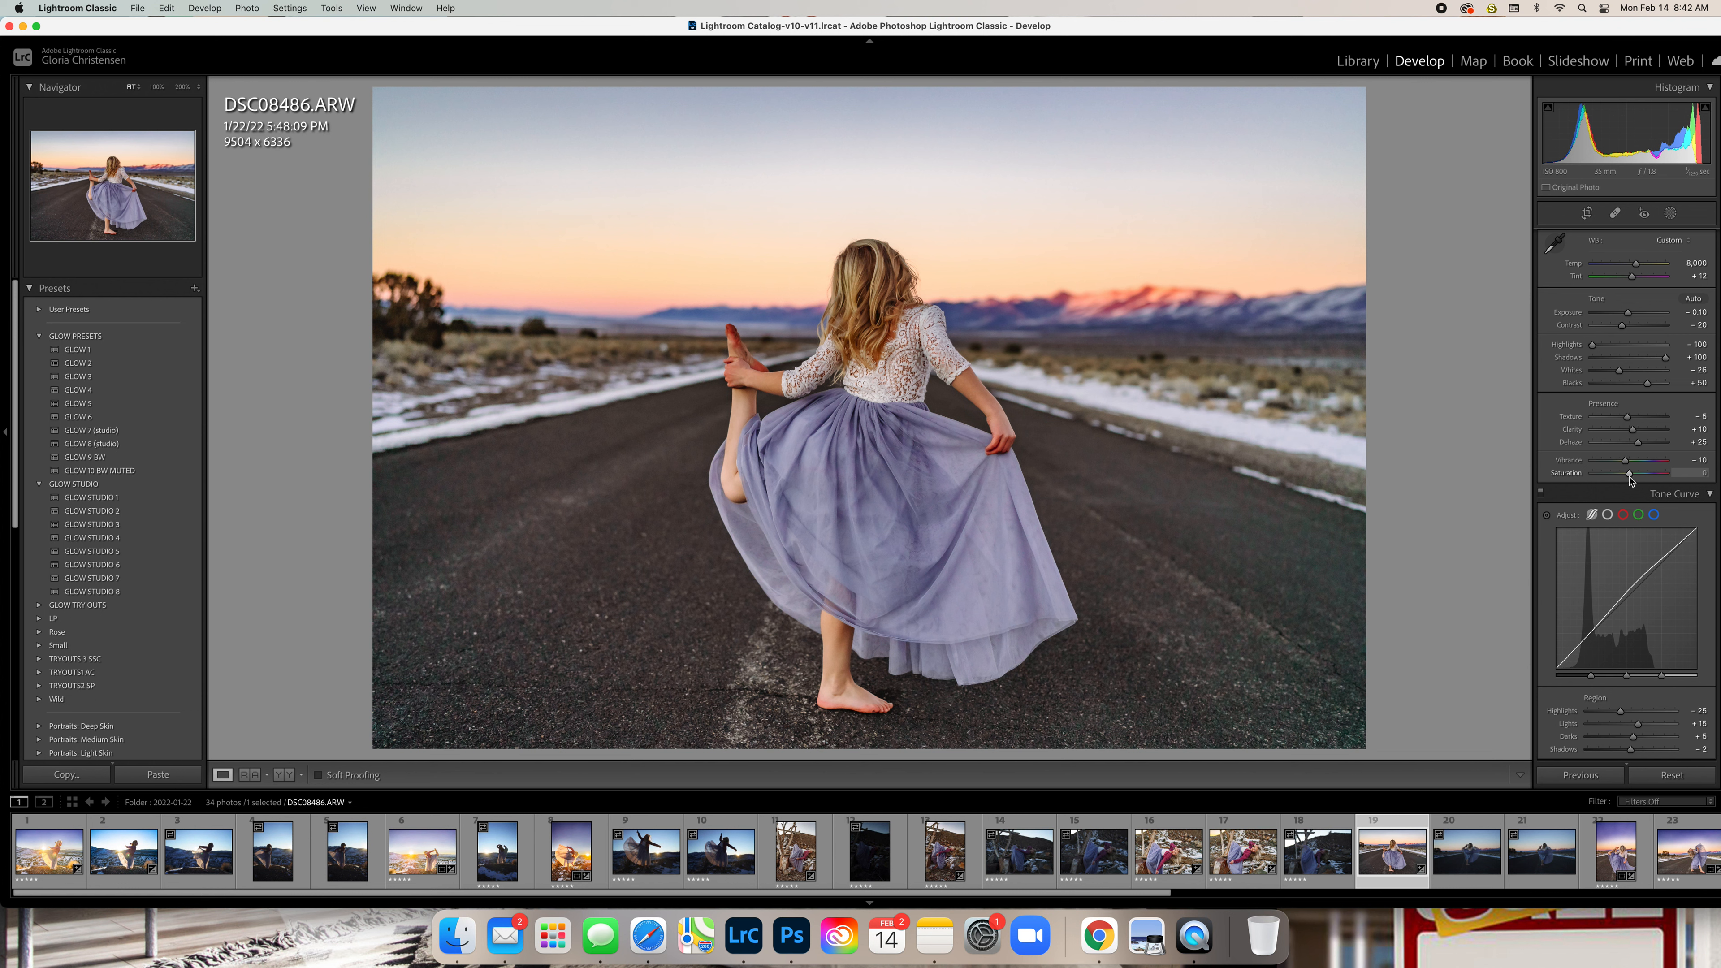
Set Saturation to -3 on the road photo
drag(1632, 478, 1633, 479)
drag(1632, 476, 1634, 477)
drag(1637, 479, 1631, 478)
Try Saturation at +49 and +35 on the road photo, undo that, and set Saturation to +11
scroll(1634, 488, down, 5)
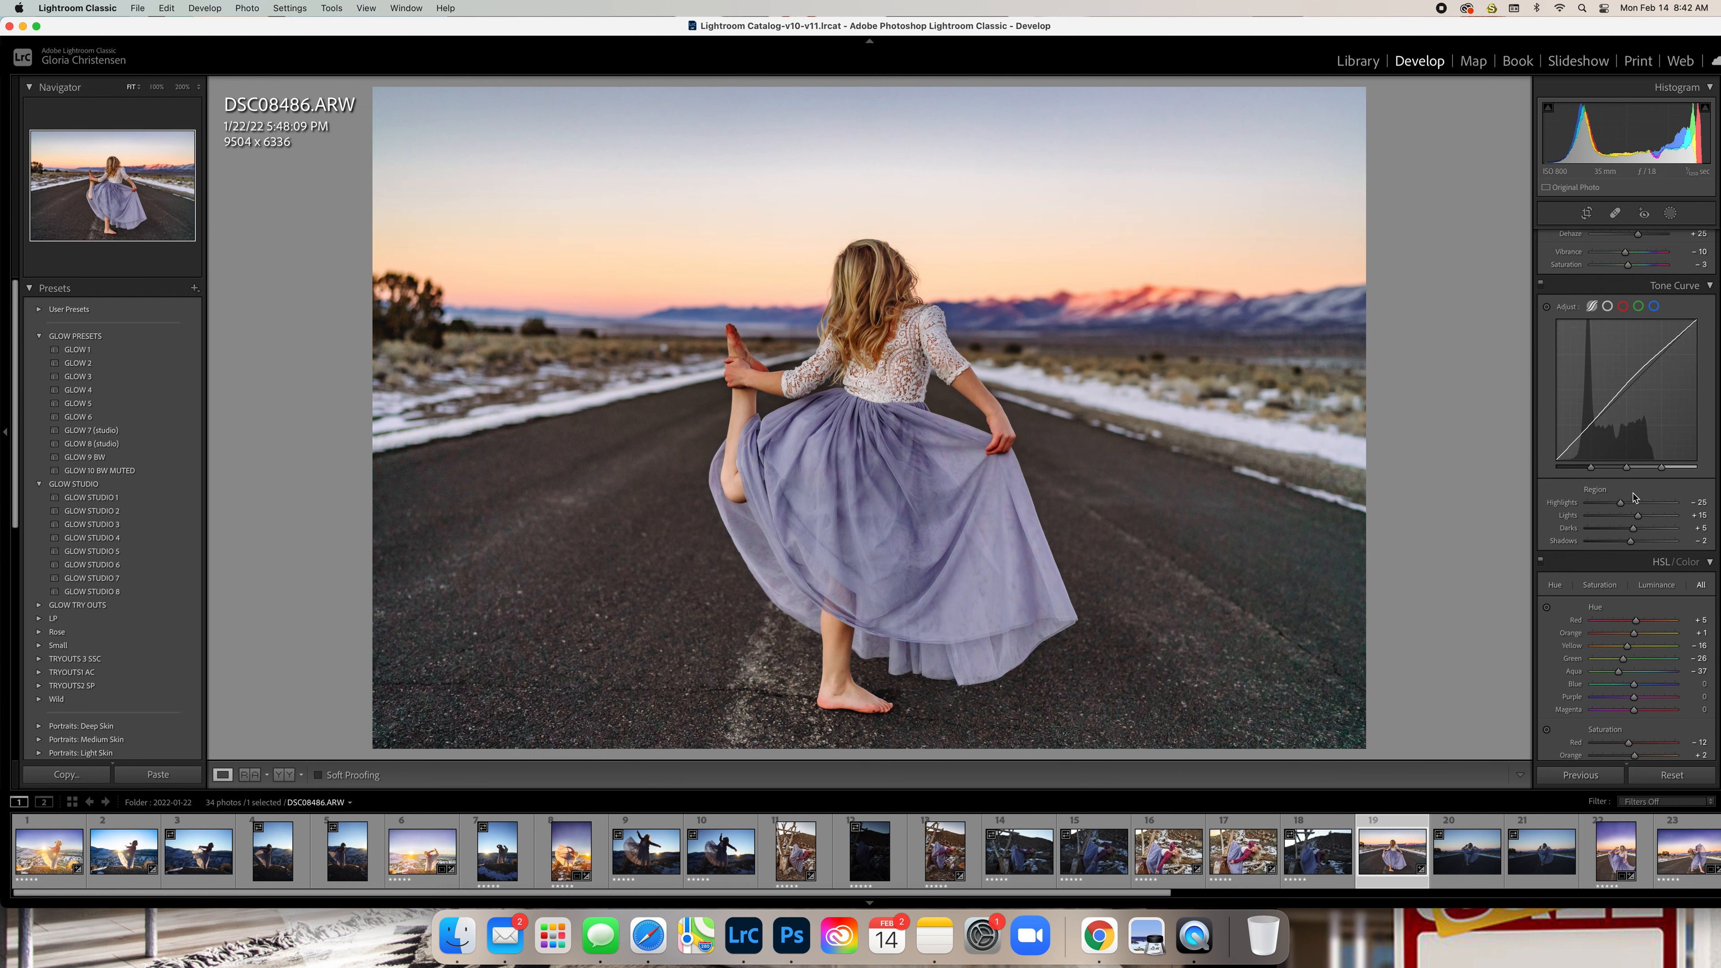
scroll(1637, 488, up, 5)
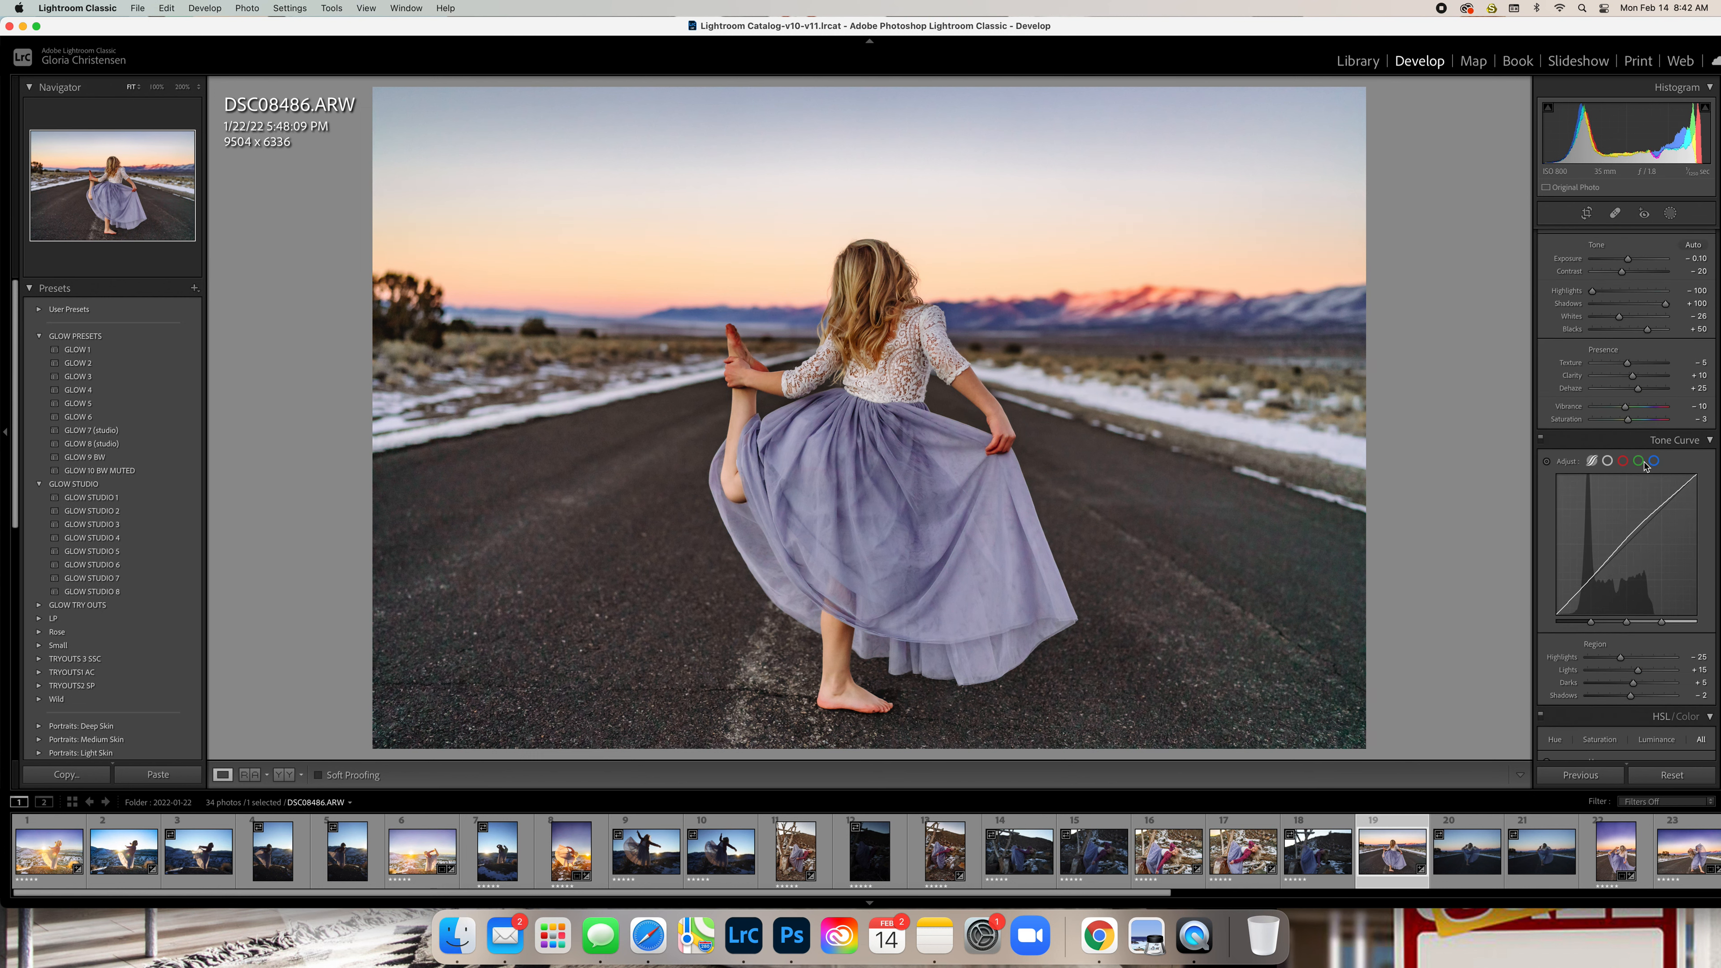
scroll(1646, 468, up, 3)
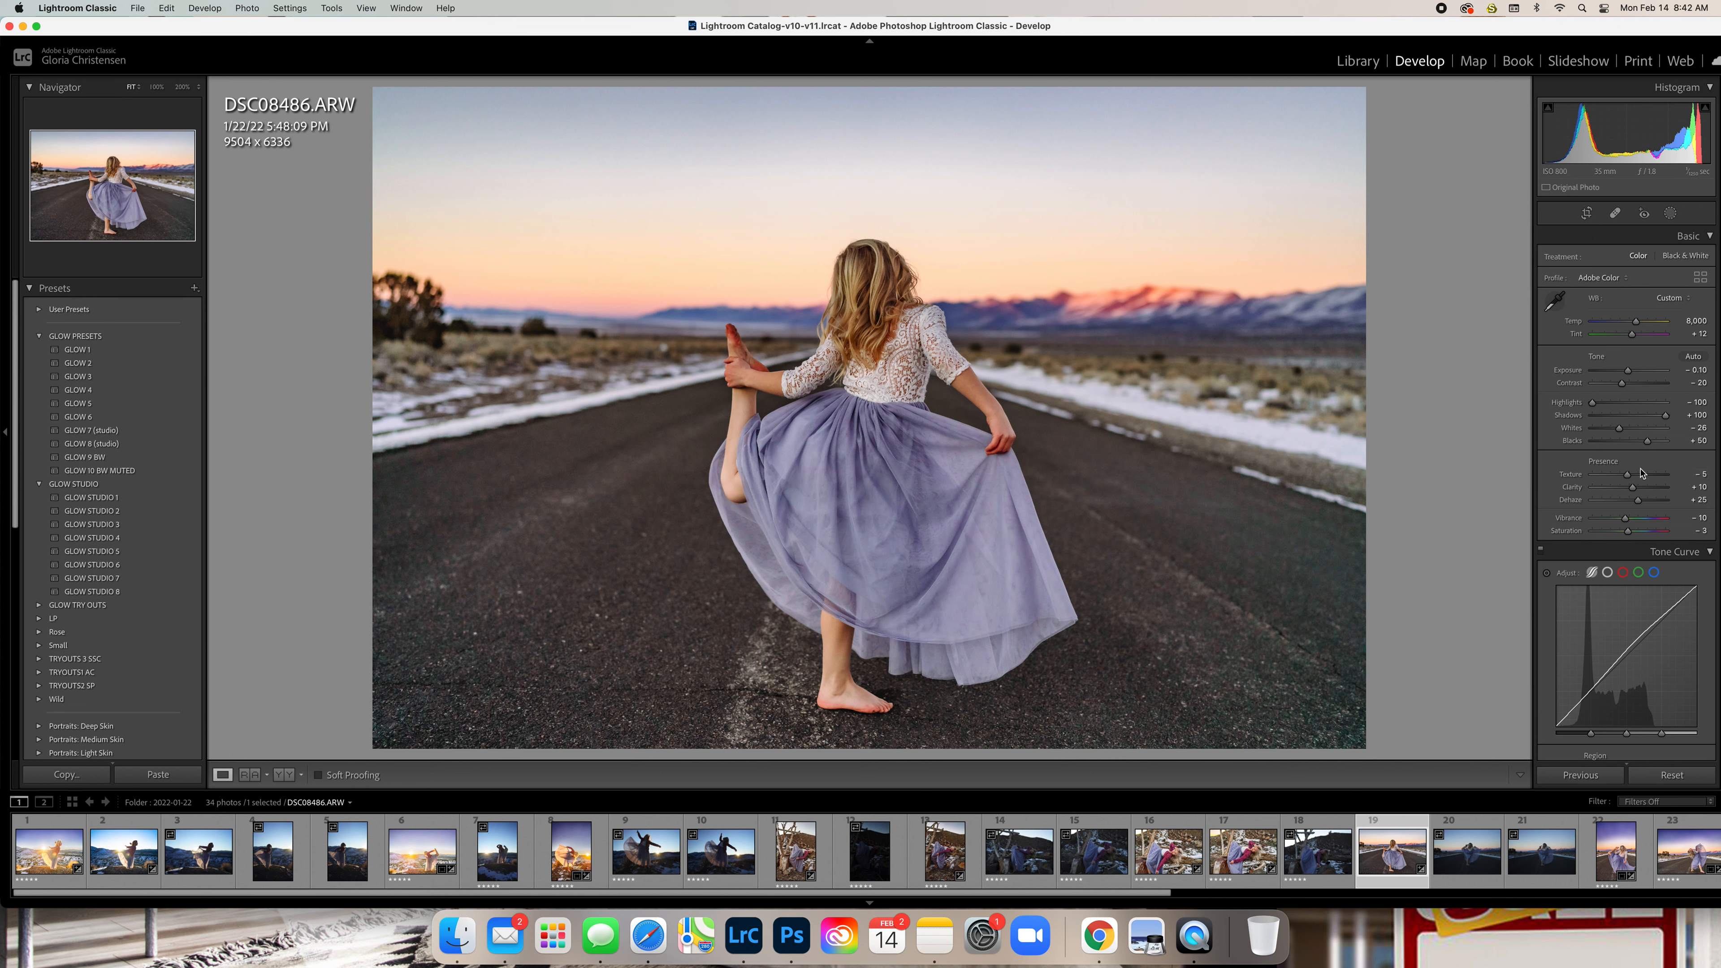
drag(1628, 531, 1651, 538)
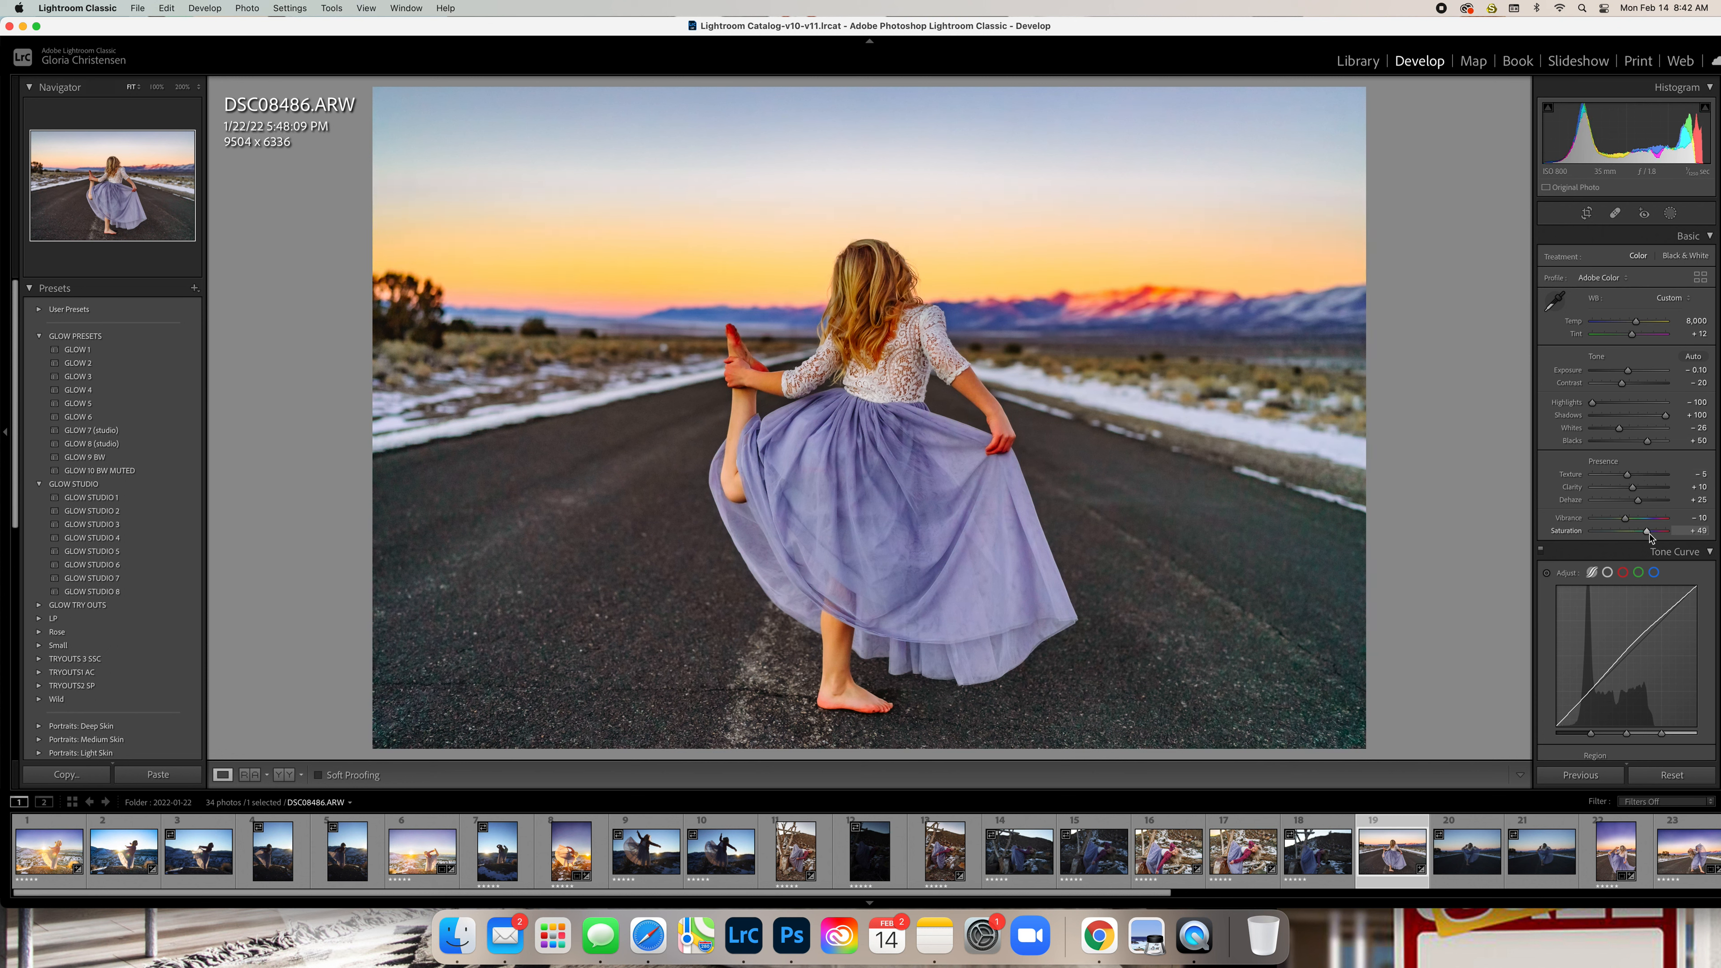
drag(1649, 537, 1644, 538)
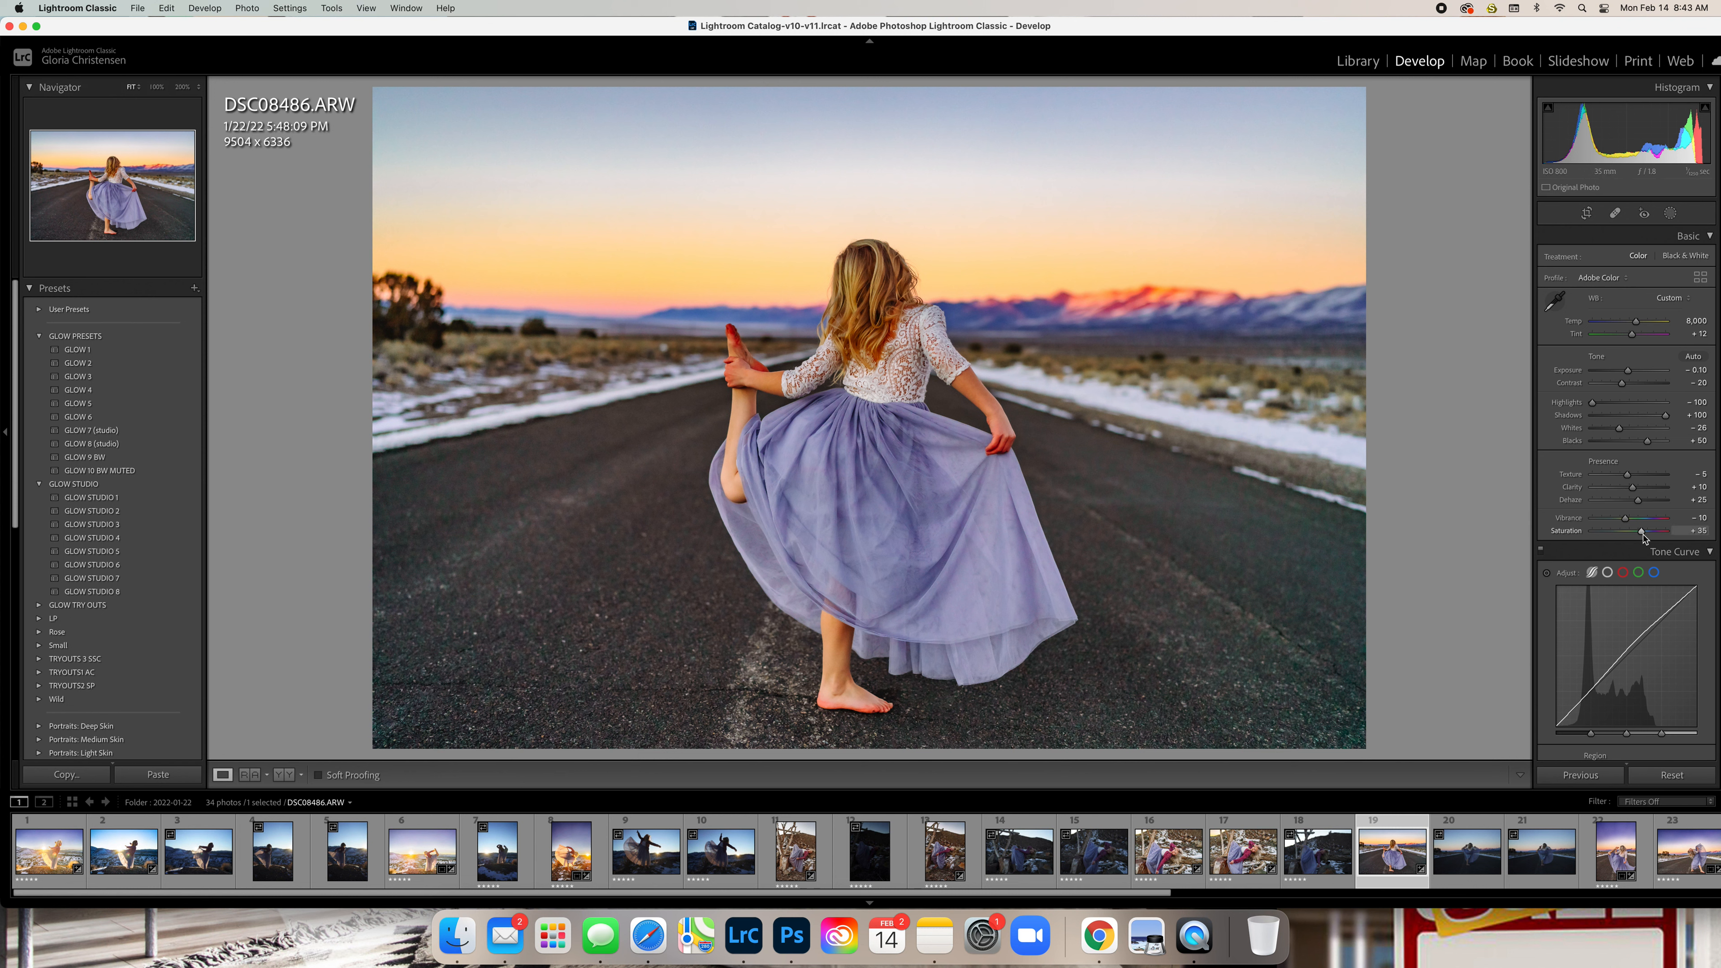
key(super+z)
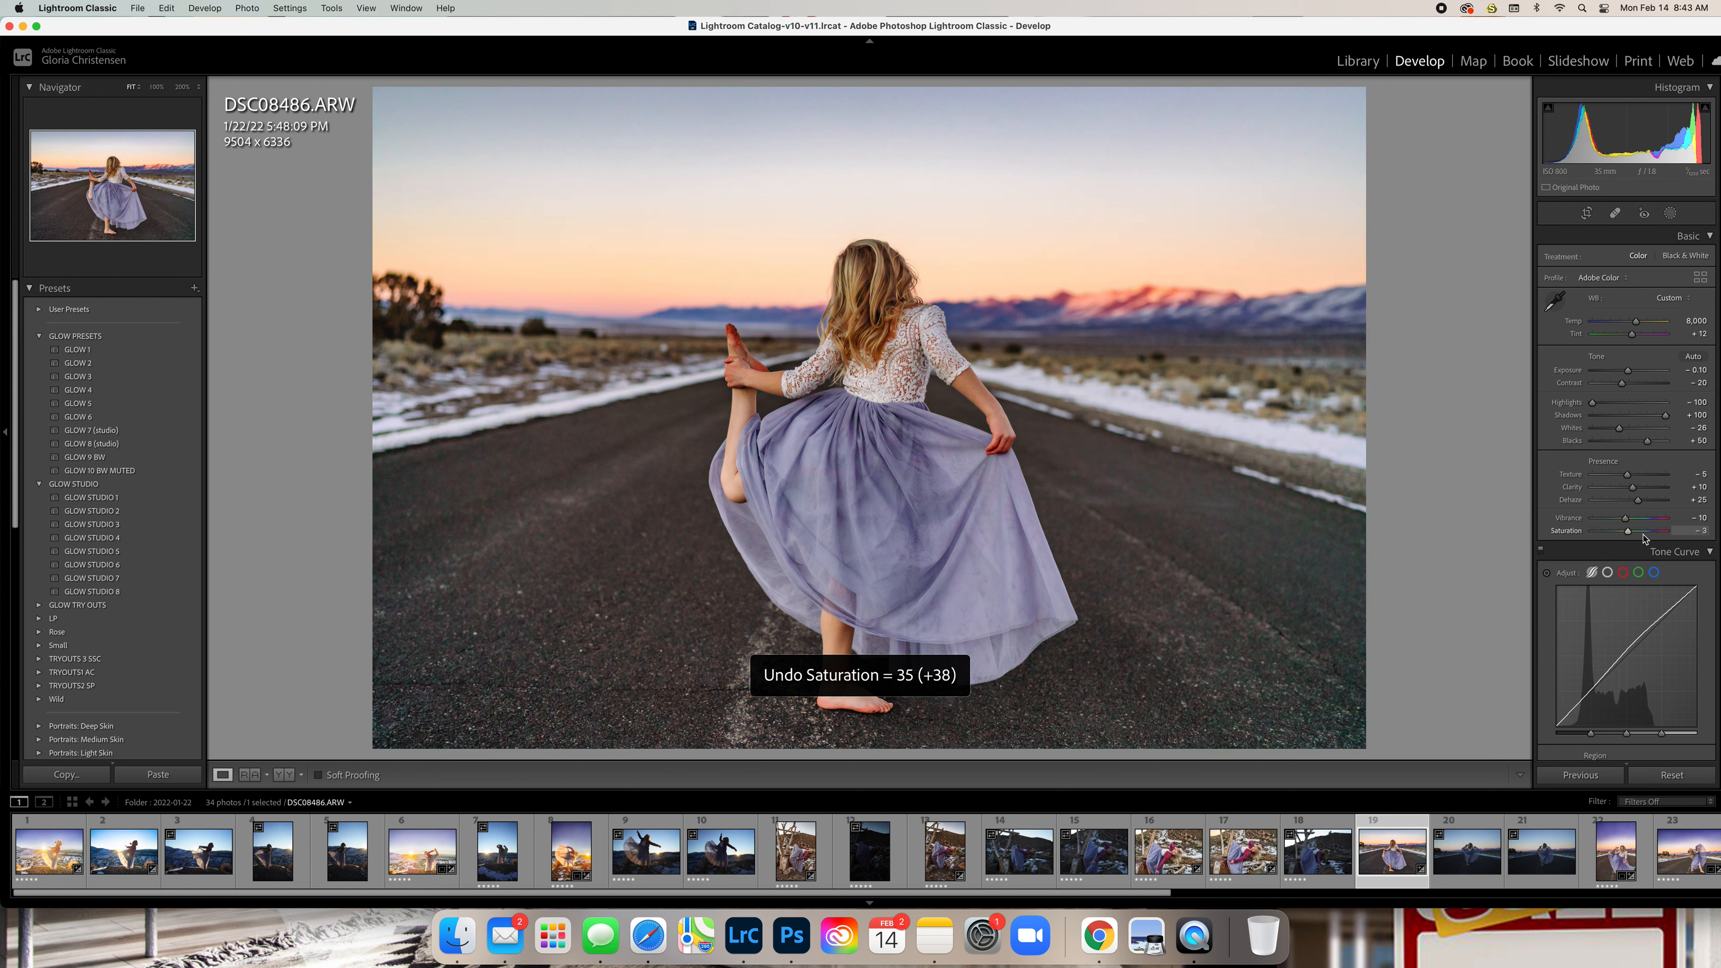
key(super+z)
key(super+shift+z)
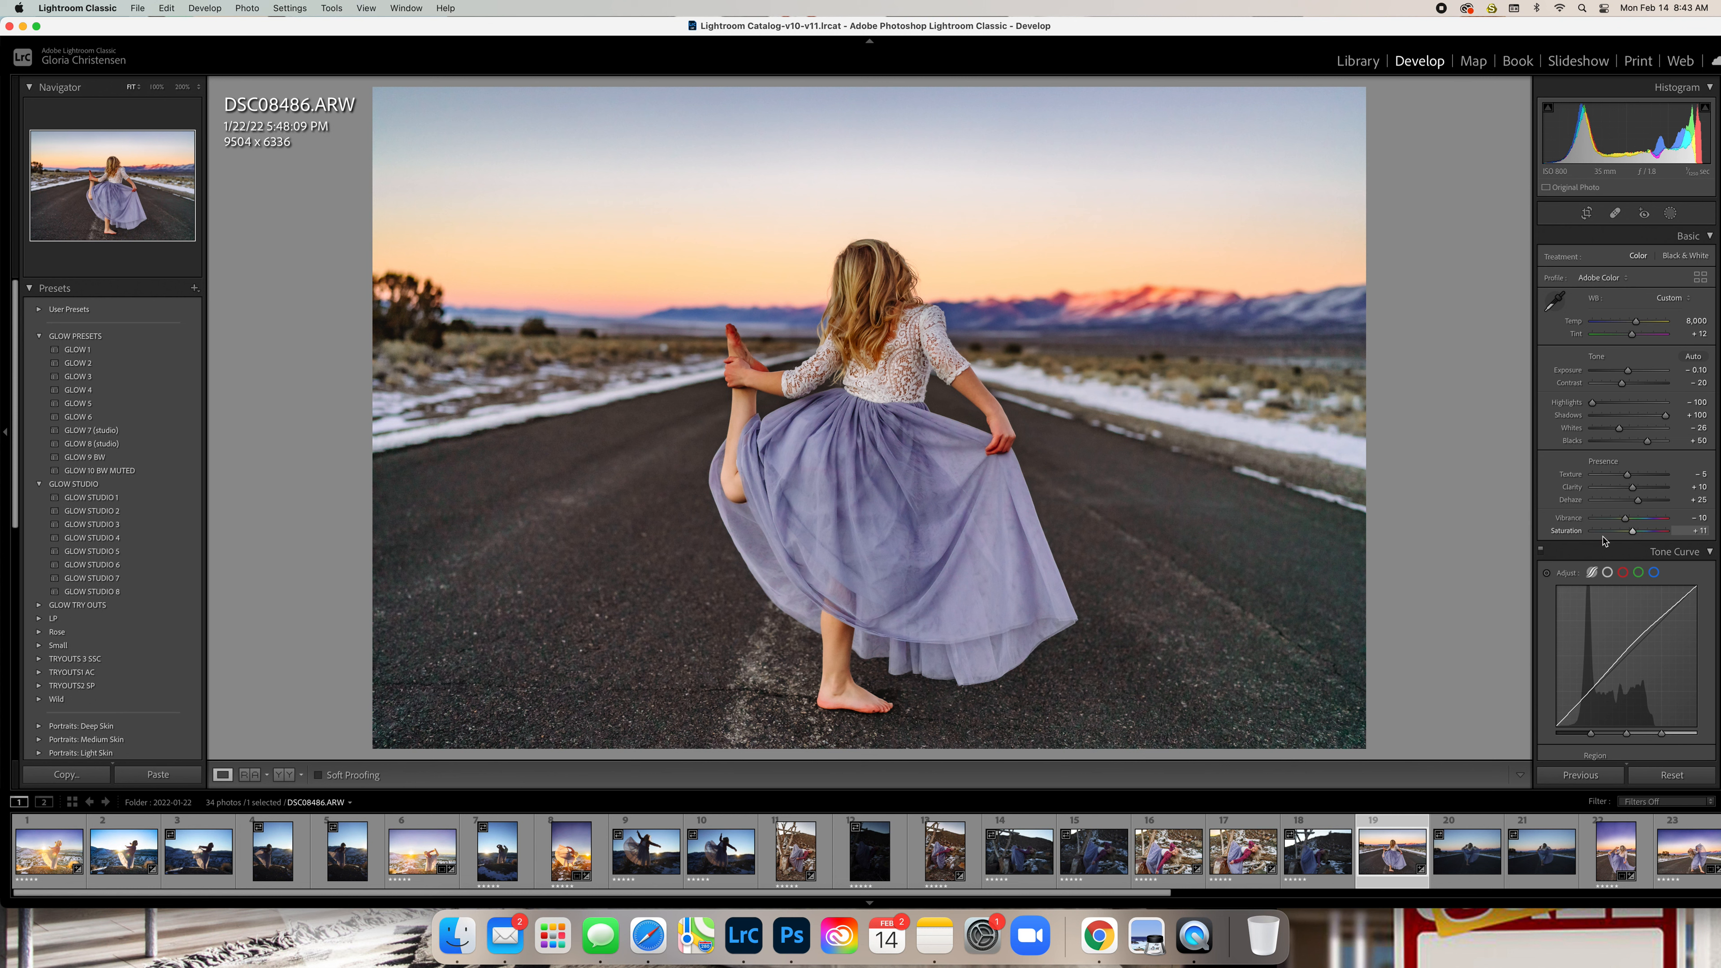
Open the Calibration settings and compare the road photo with the calibration adjustments switched off and on
scroll(1632, 541, down, 3)
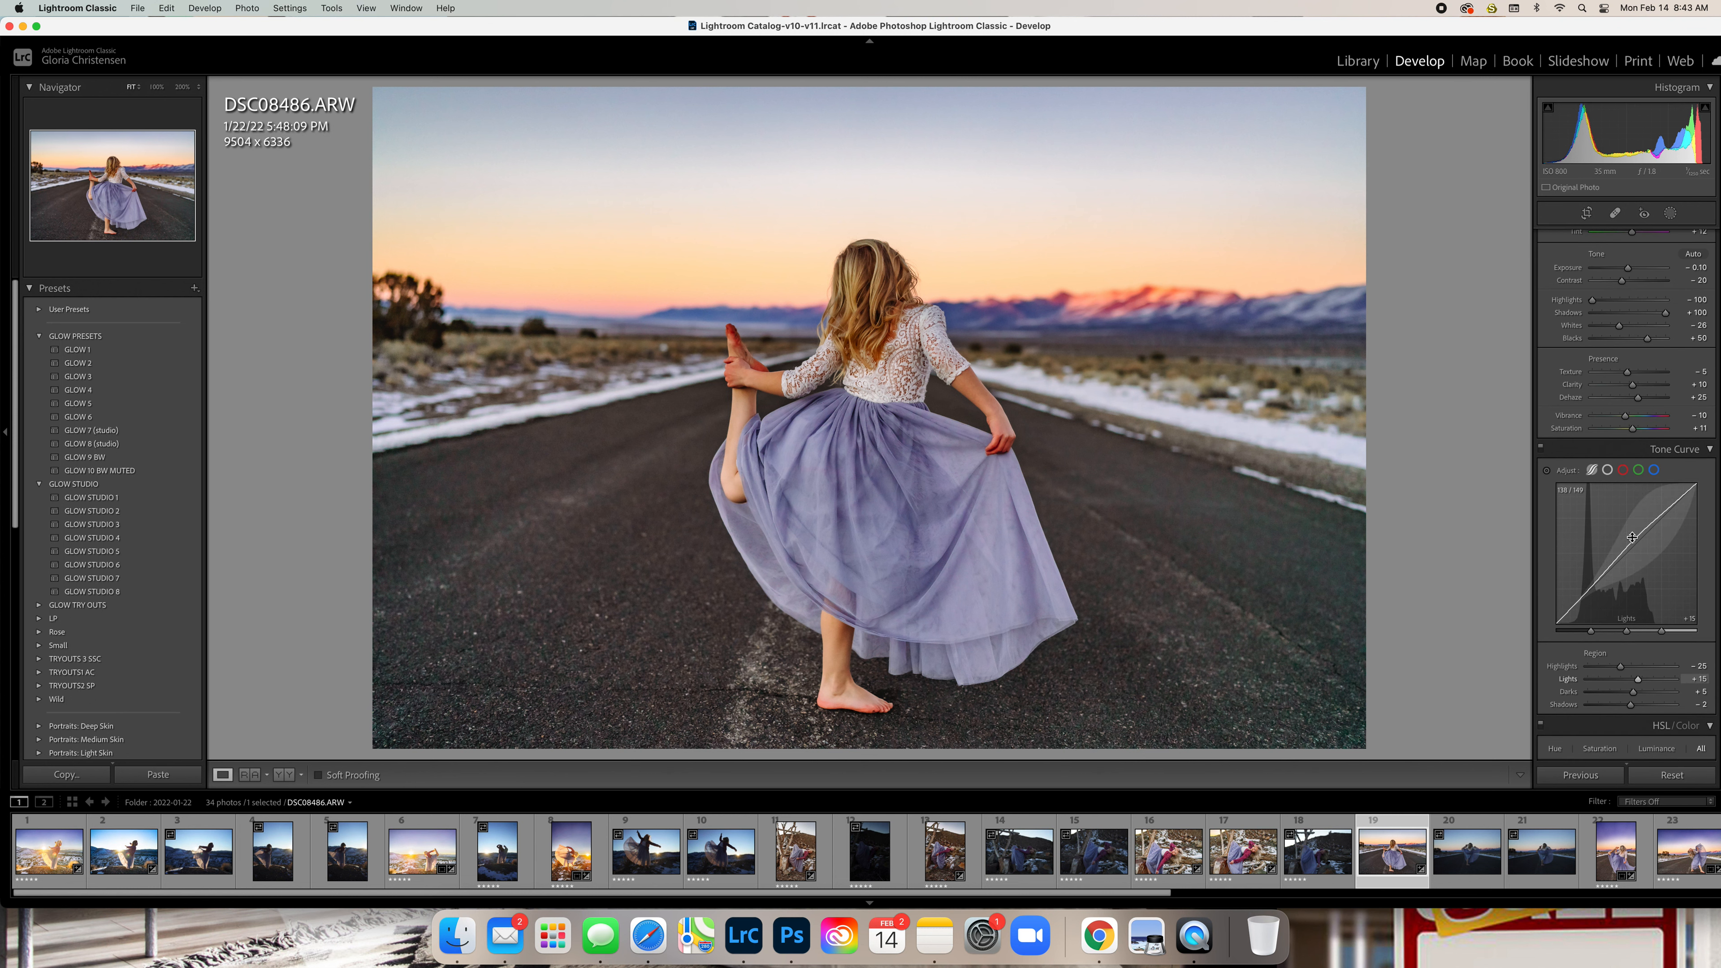
scroll(1701, 554, down, 15)
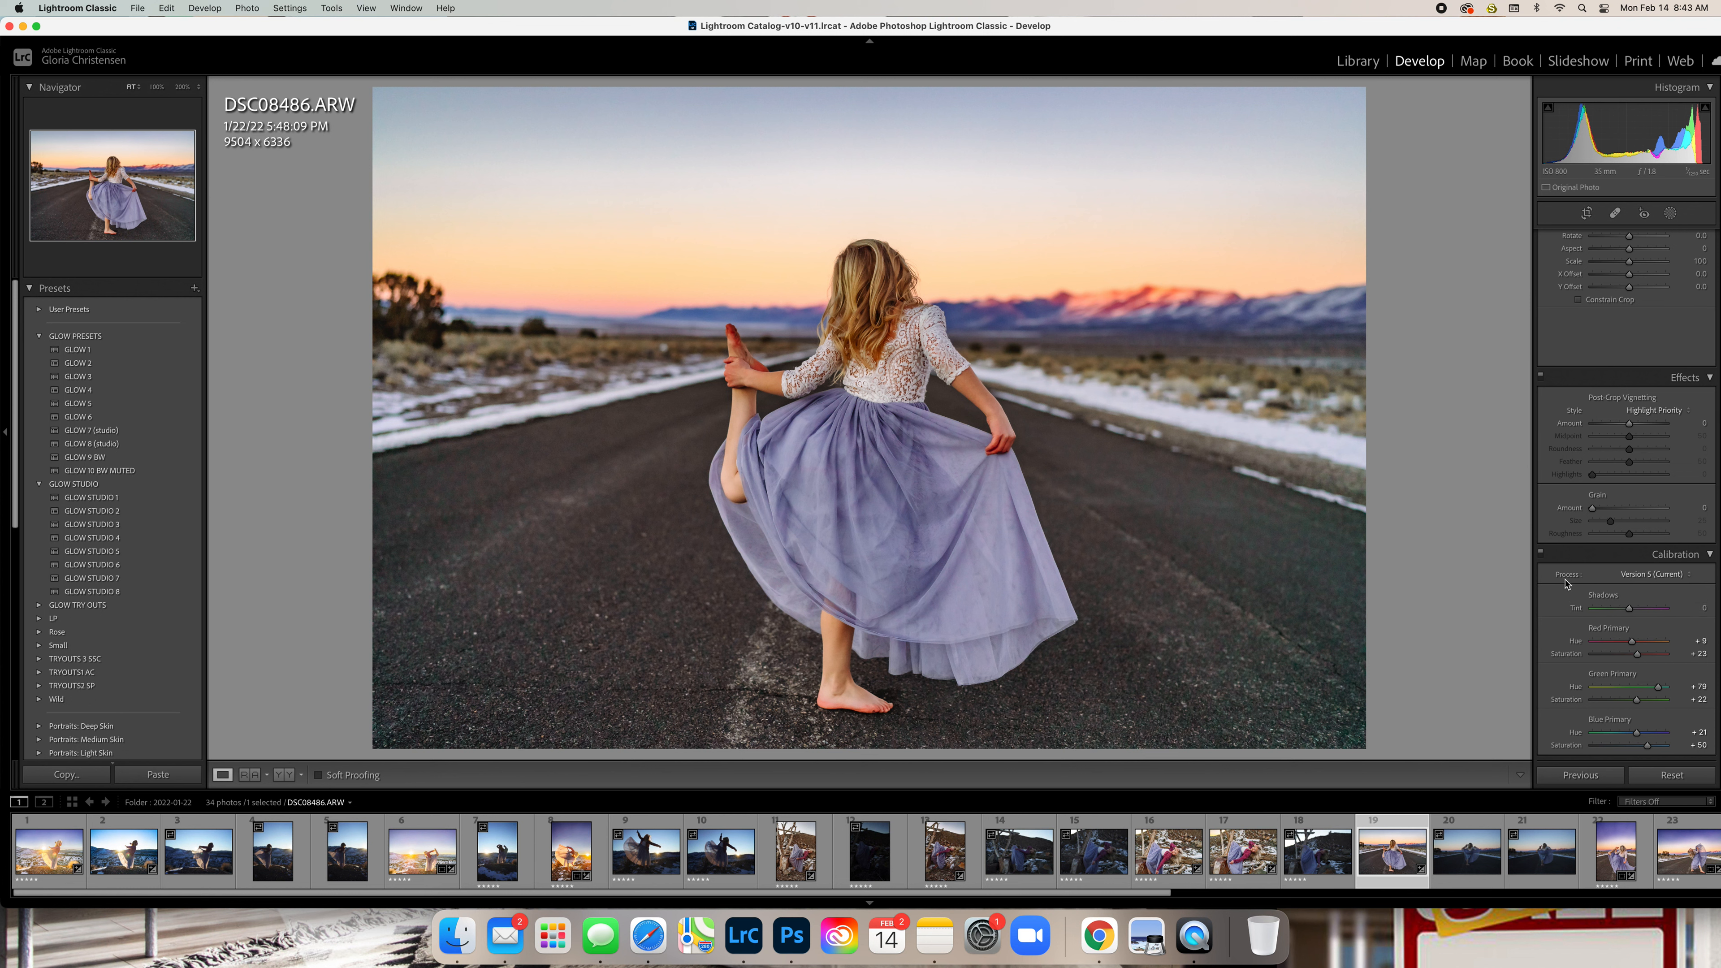
click(1711, 557)
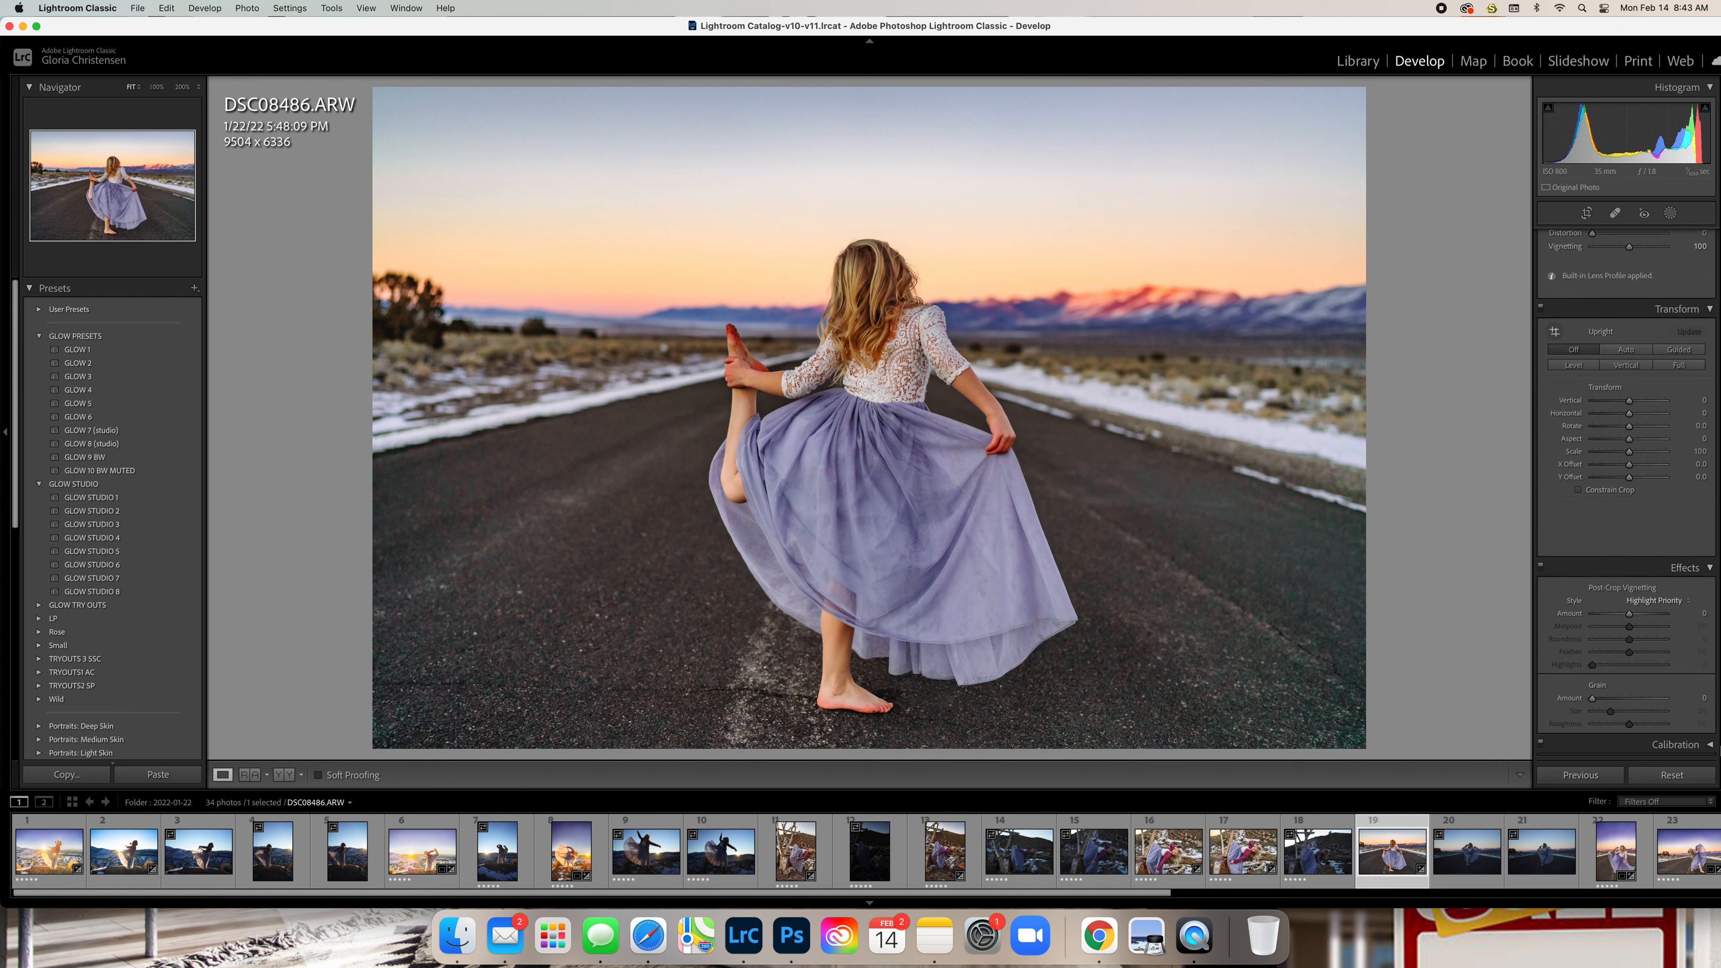
click(1677, 745)
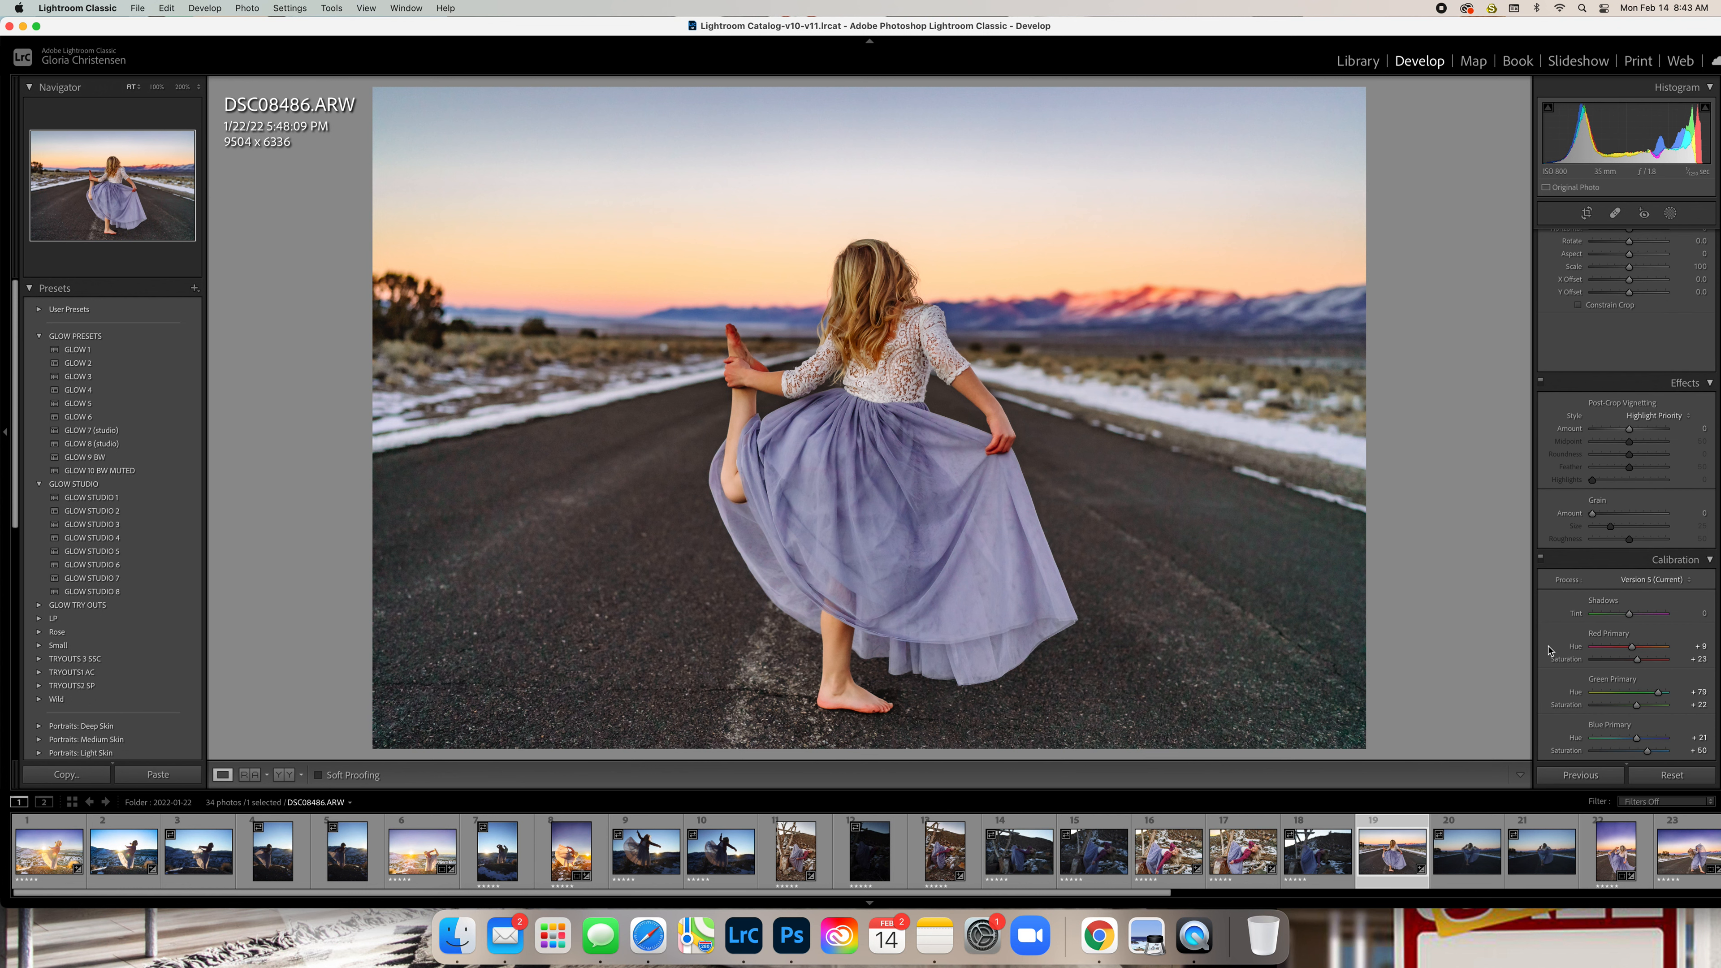
click(1543, 560)
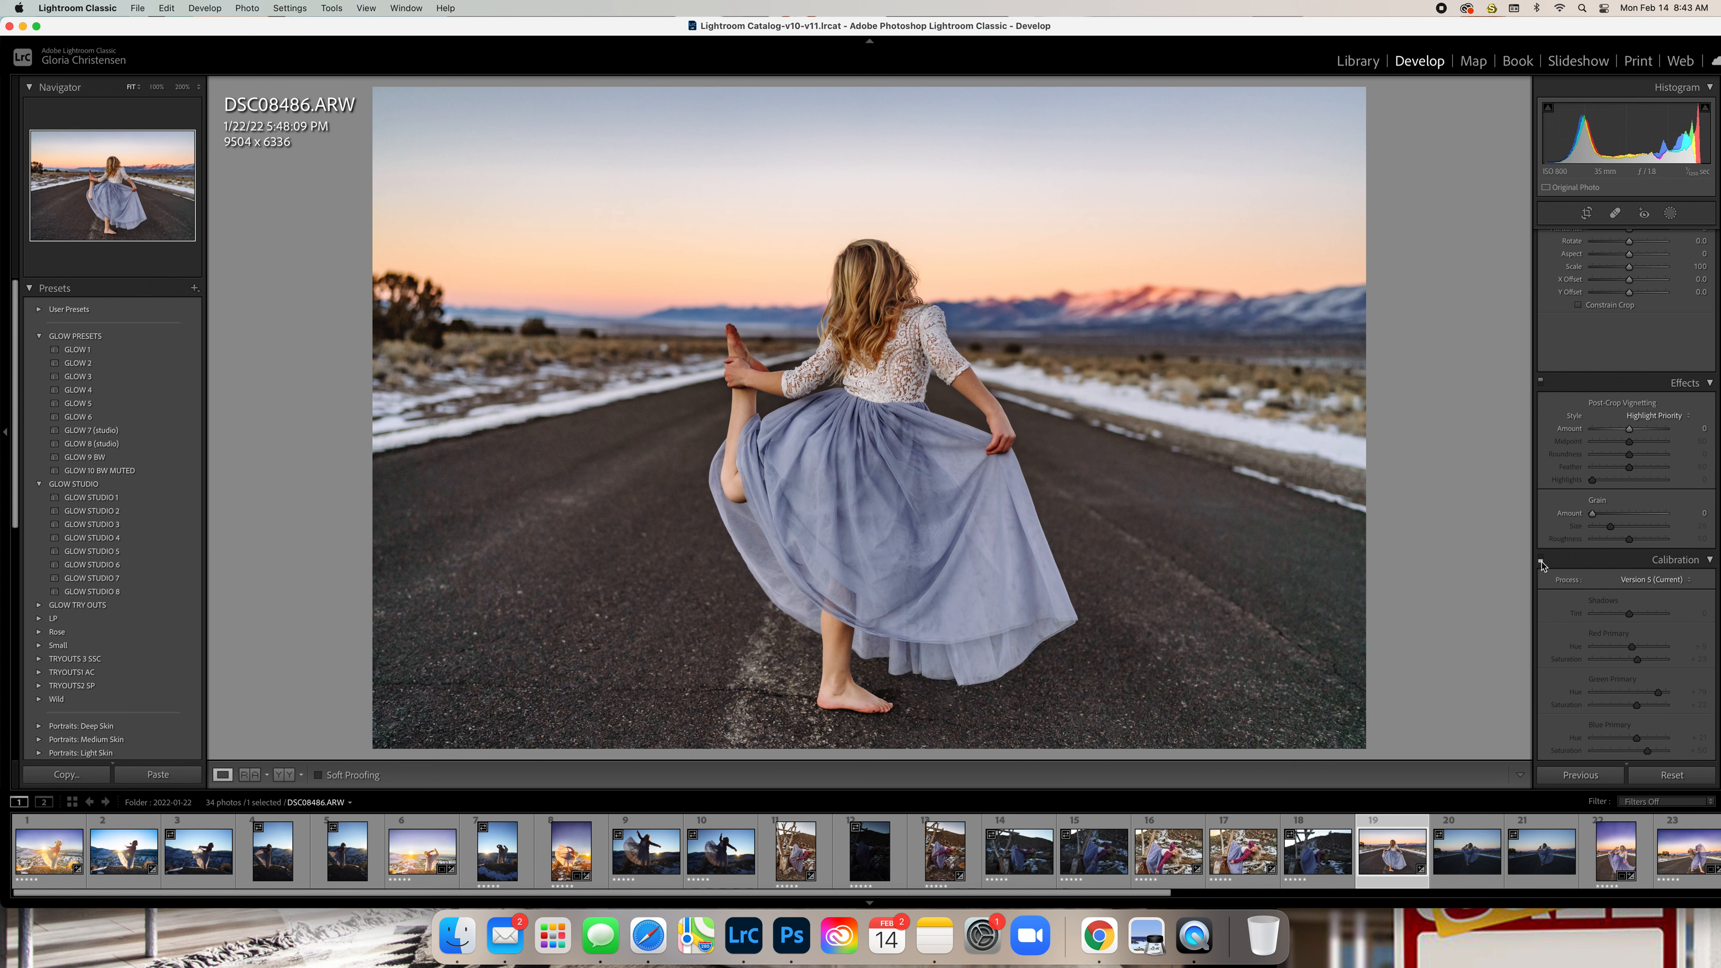
click(1541, 562)
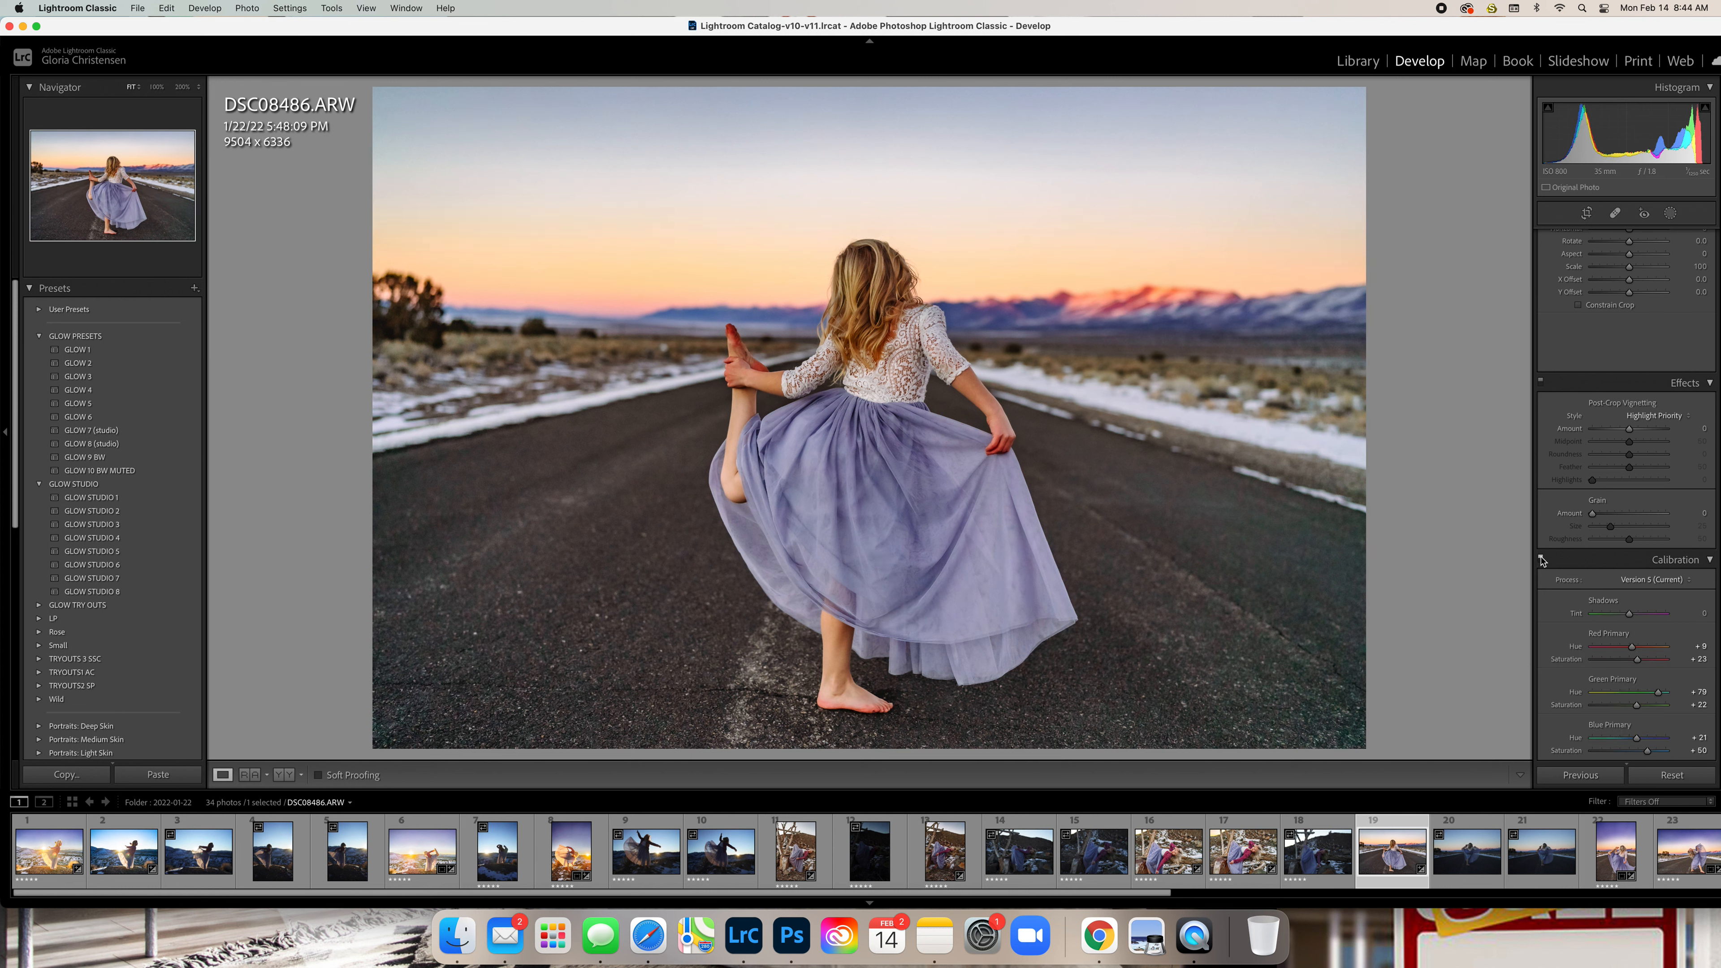
click(1542, 560)
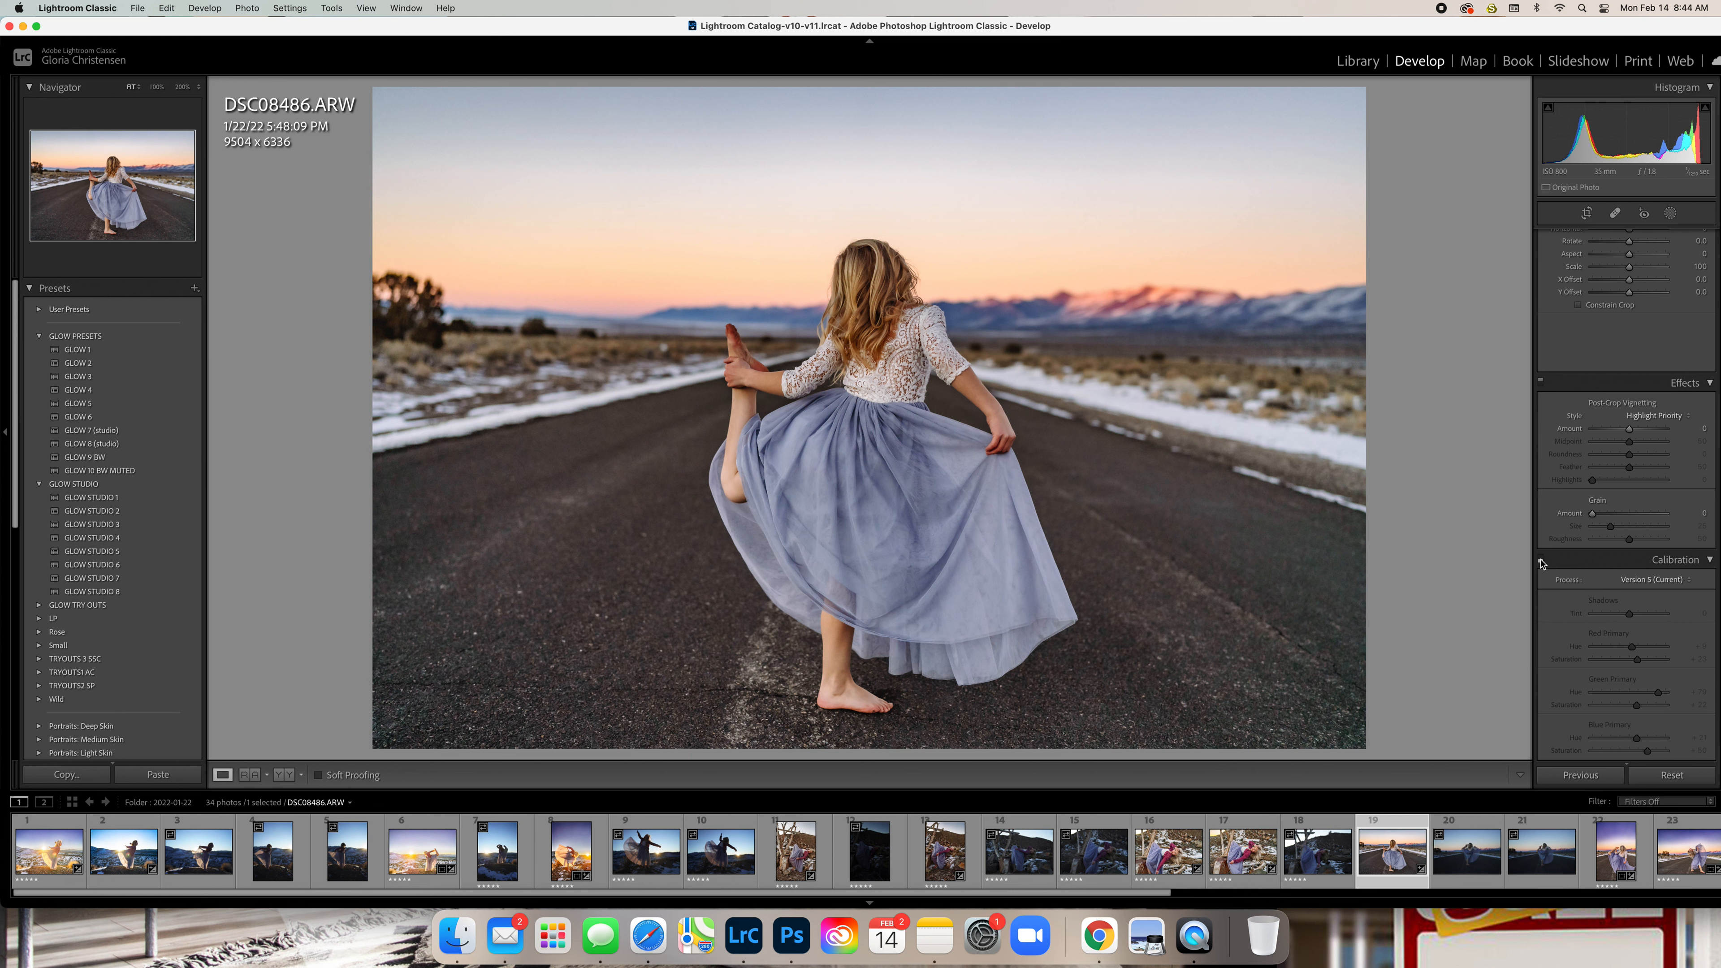
click(1540, 561)
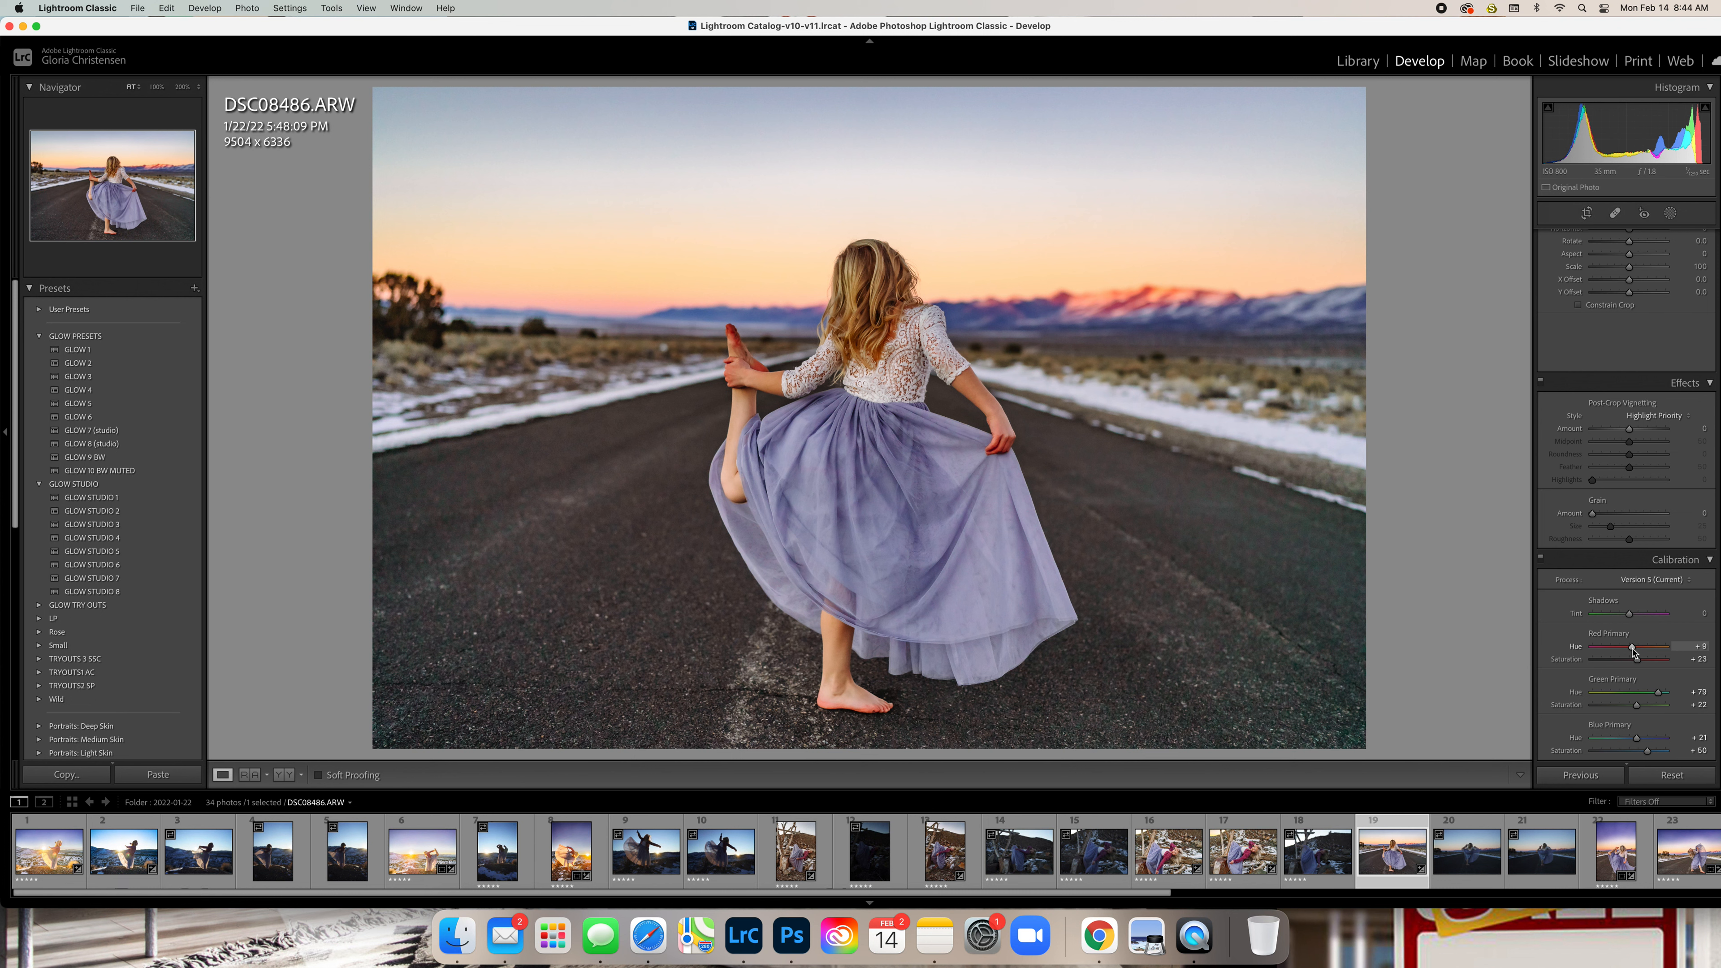
Try the calibration's Red Primary Hue at +13 and Saturation at +100 and +33, undoing each change
mouse_move(1633, 650)
mouse_down()
mouse_move(1598, 651)
mouse_move(1663, 653)
mouse_move(1635, 655)
mouse_up()
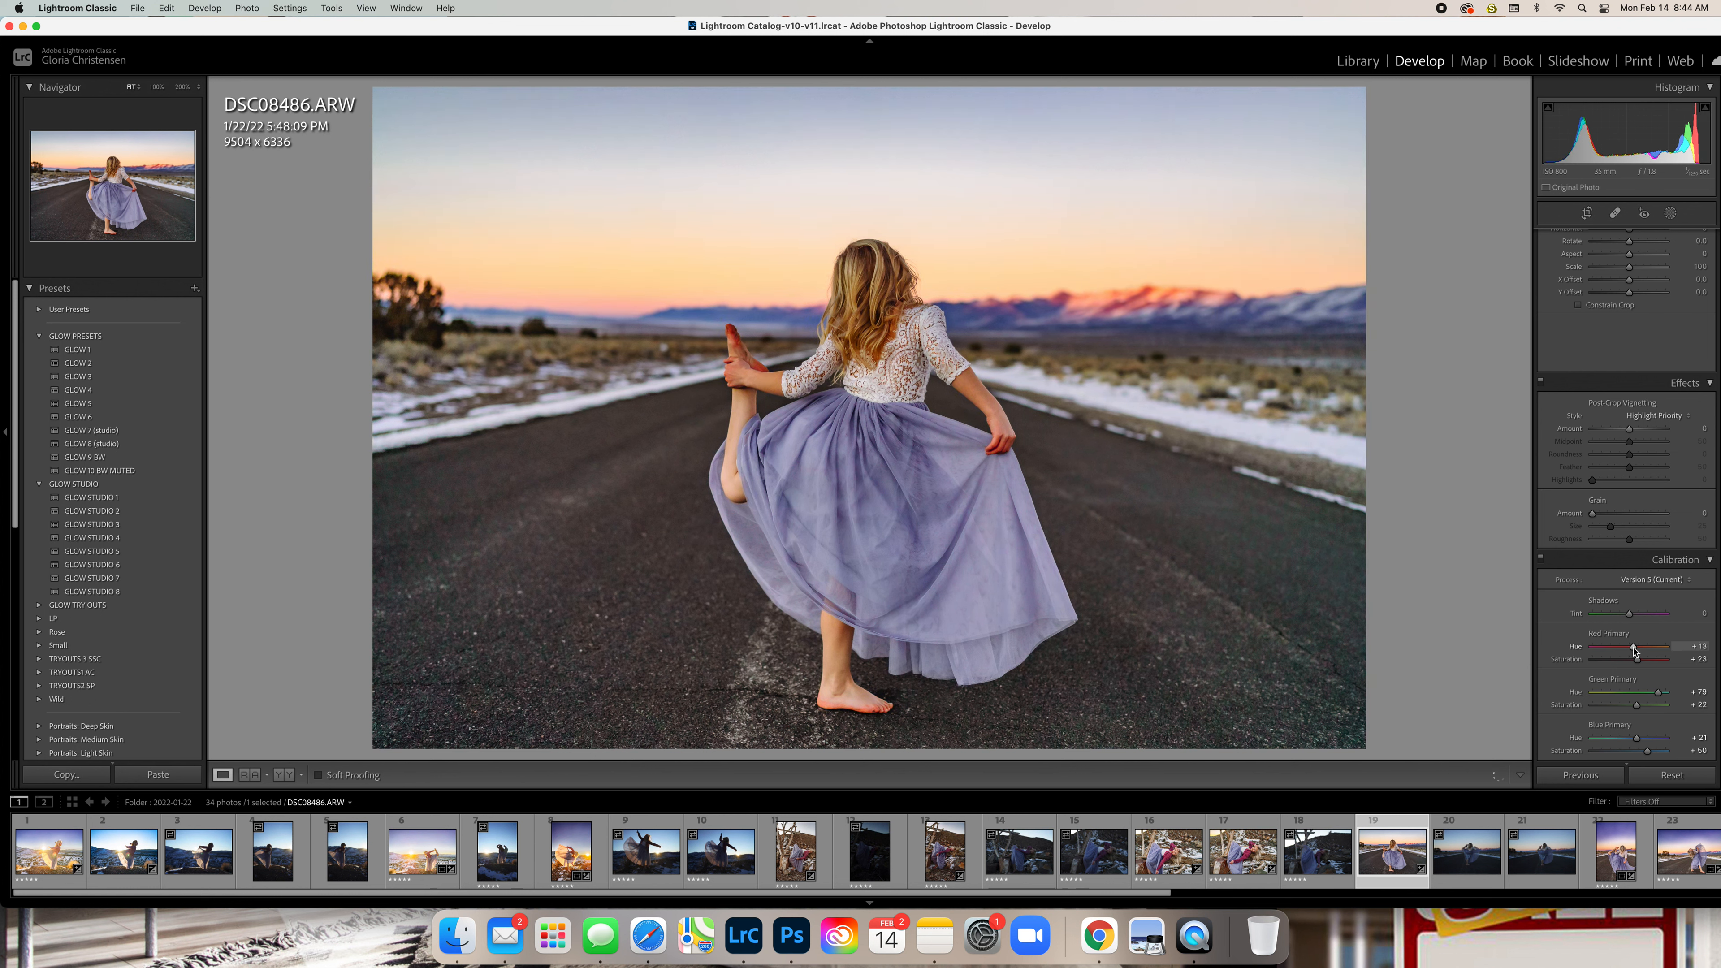
key(super+z)
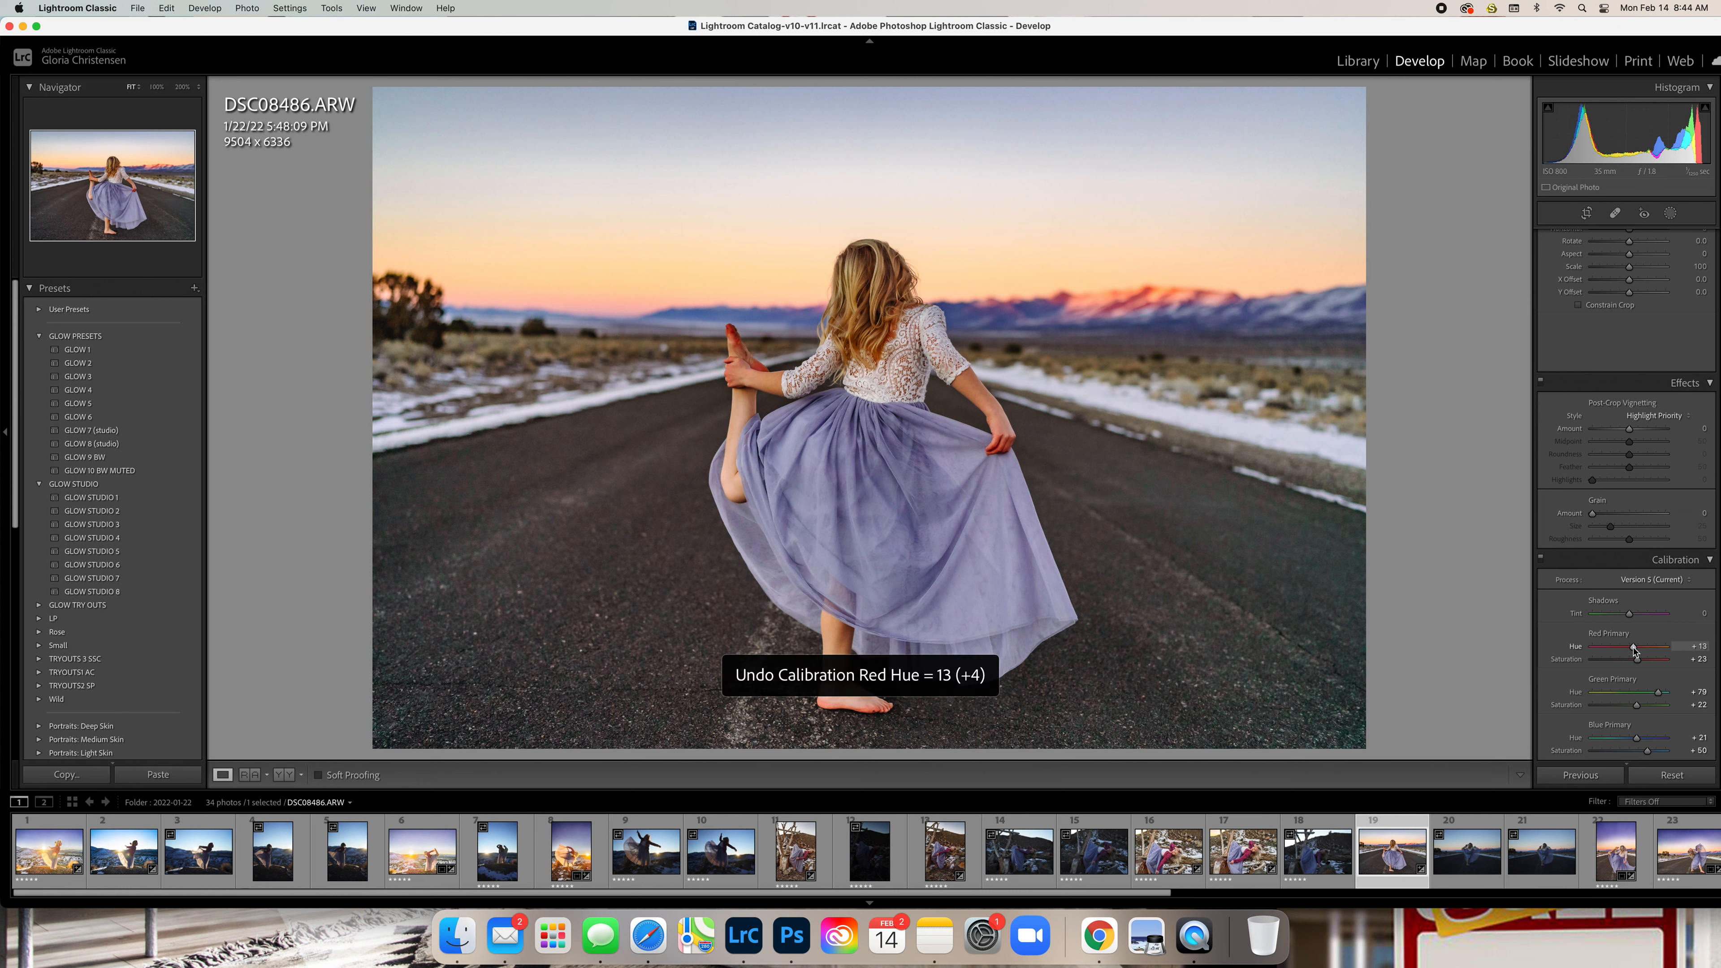
drag(1638, 663, 1697, 668)
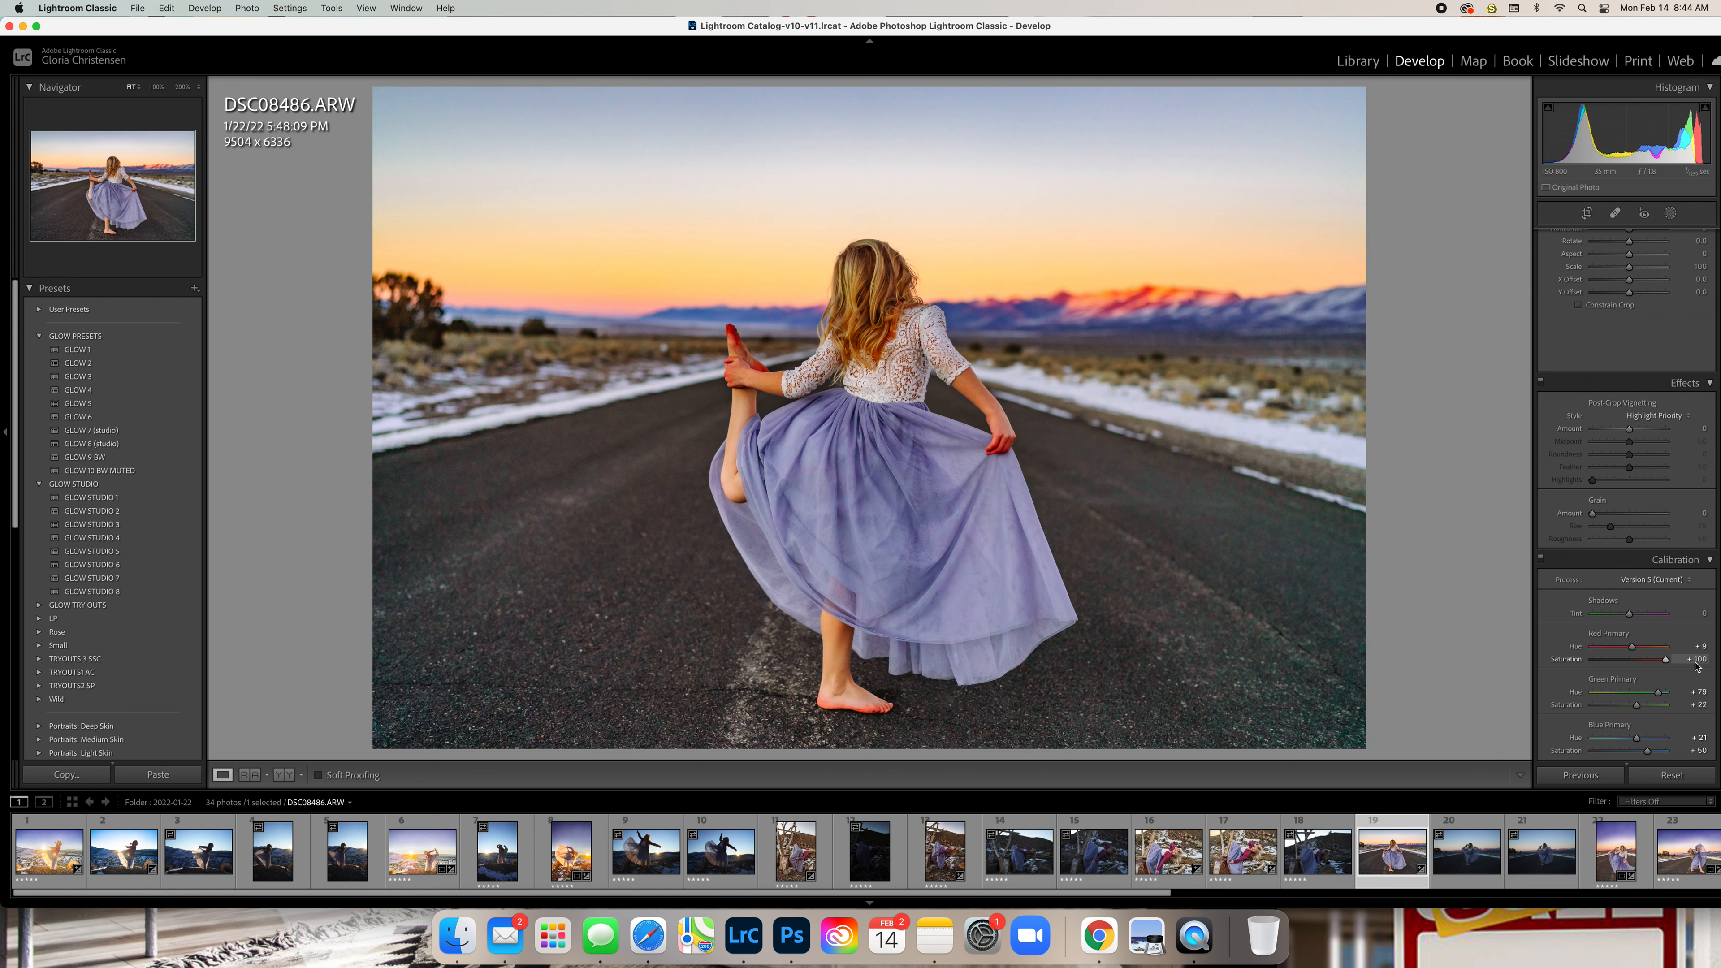
drag(1696, 668, 1642, 668)
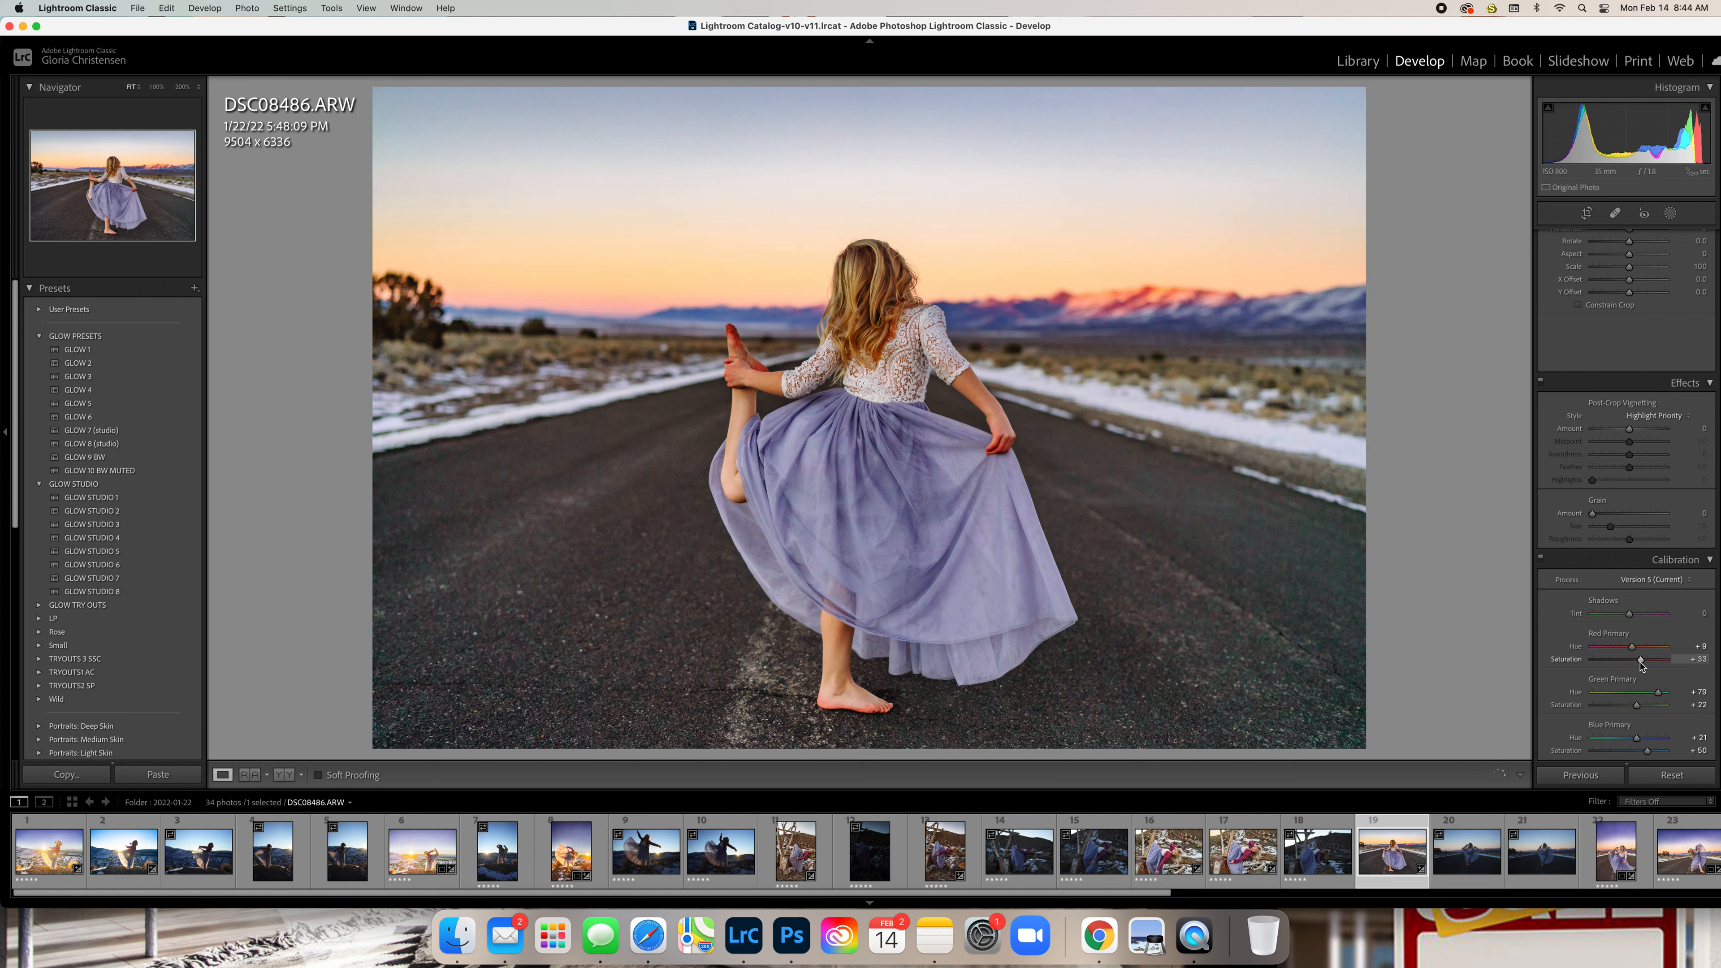
key(super+z)
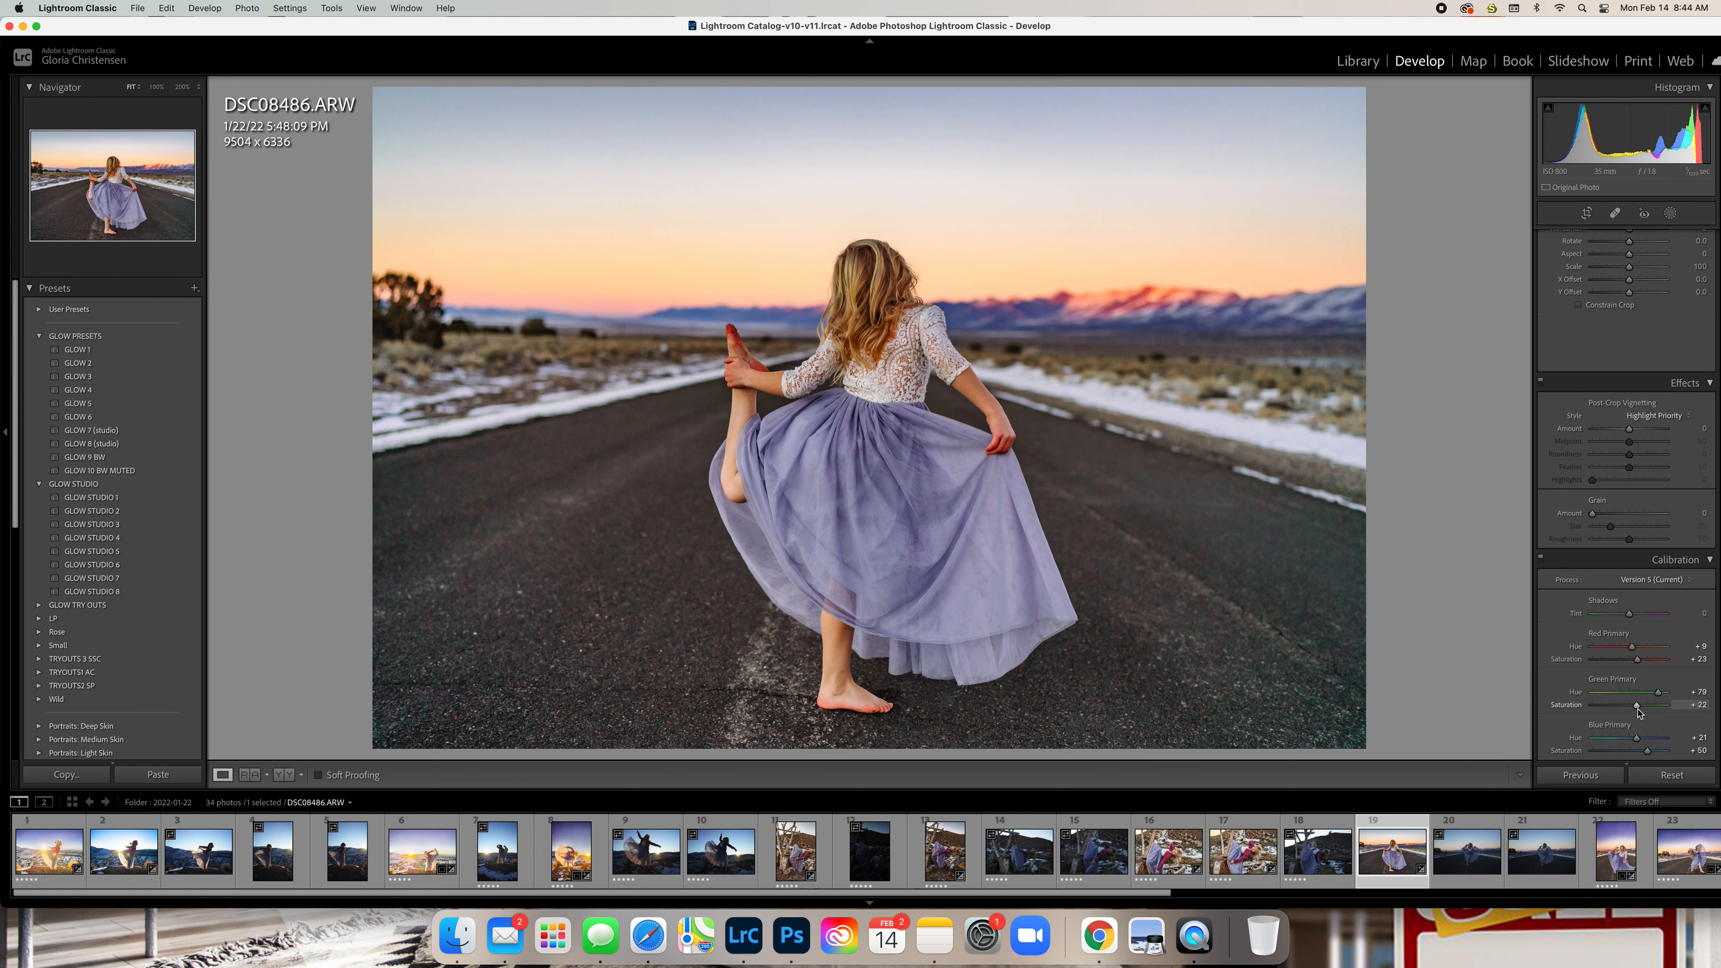
Try the calibration's Green Primary Hue at -20, -100, +13 and -19 on the road photo
drag(1658, 694, 1623, 695)
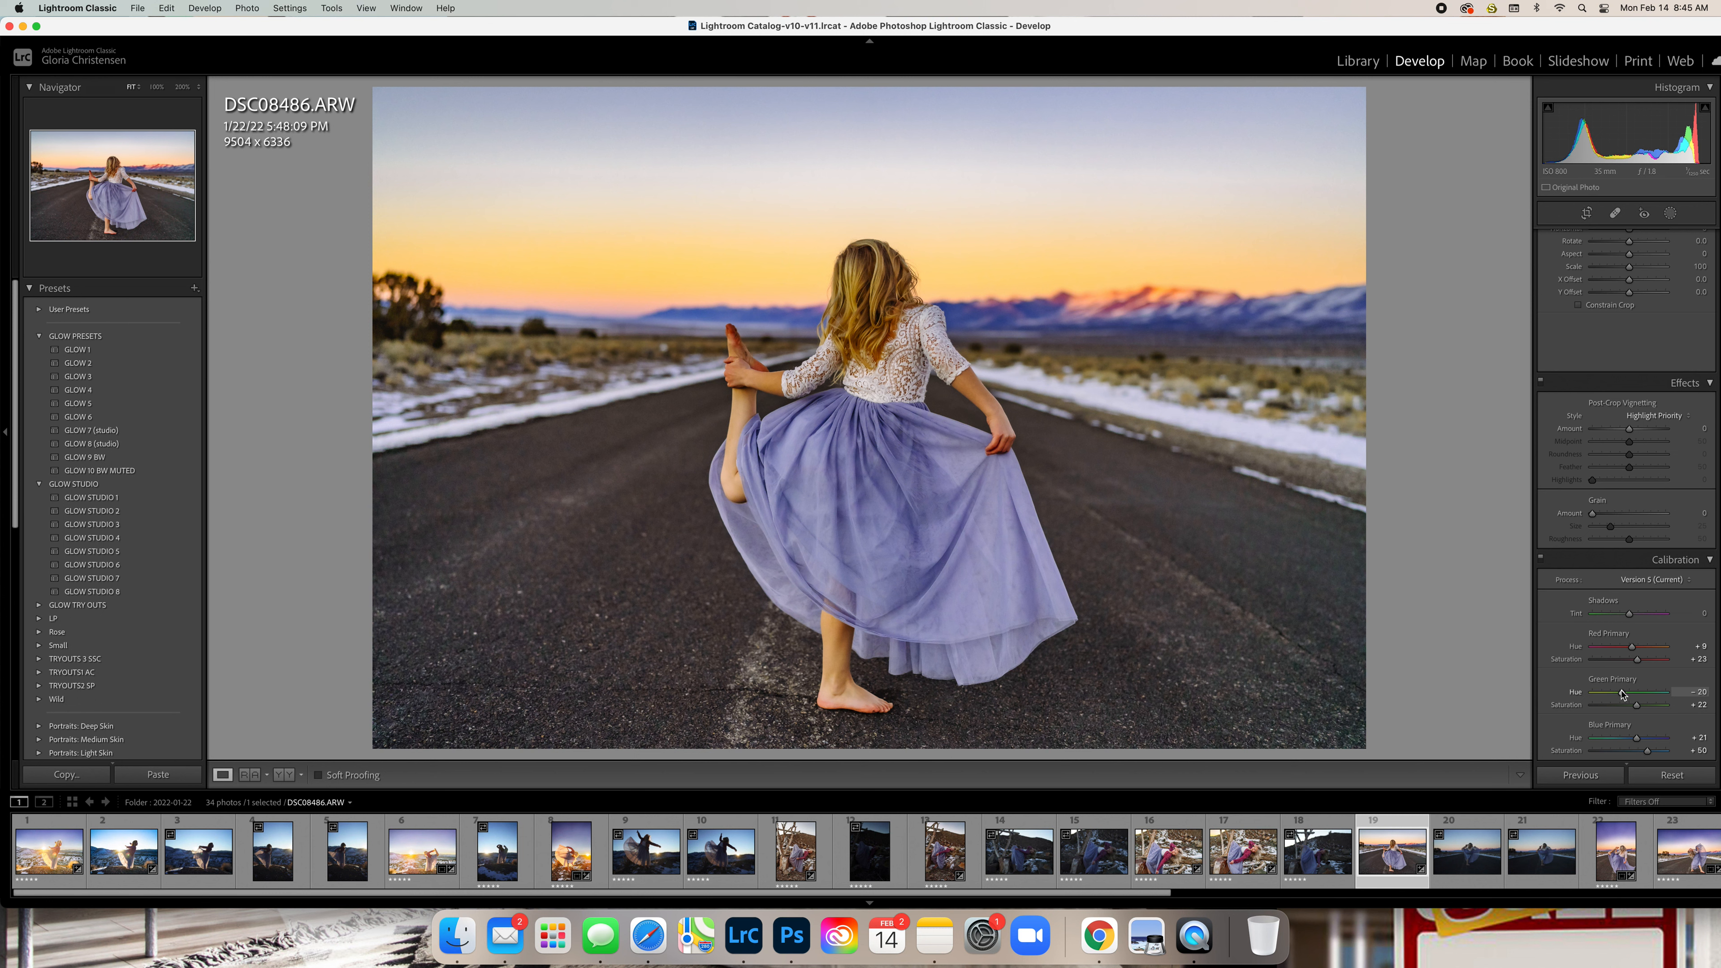
drag(1622, 693, 1571, 694)
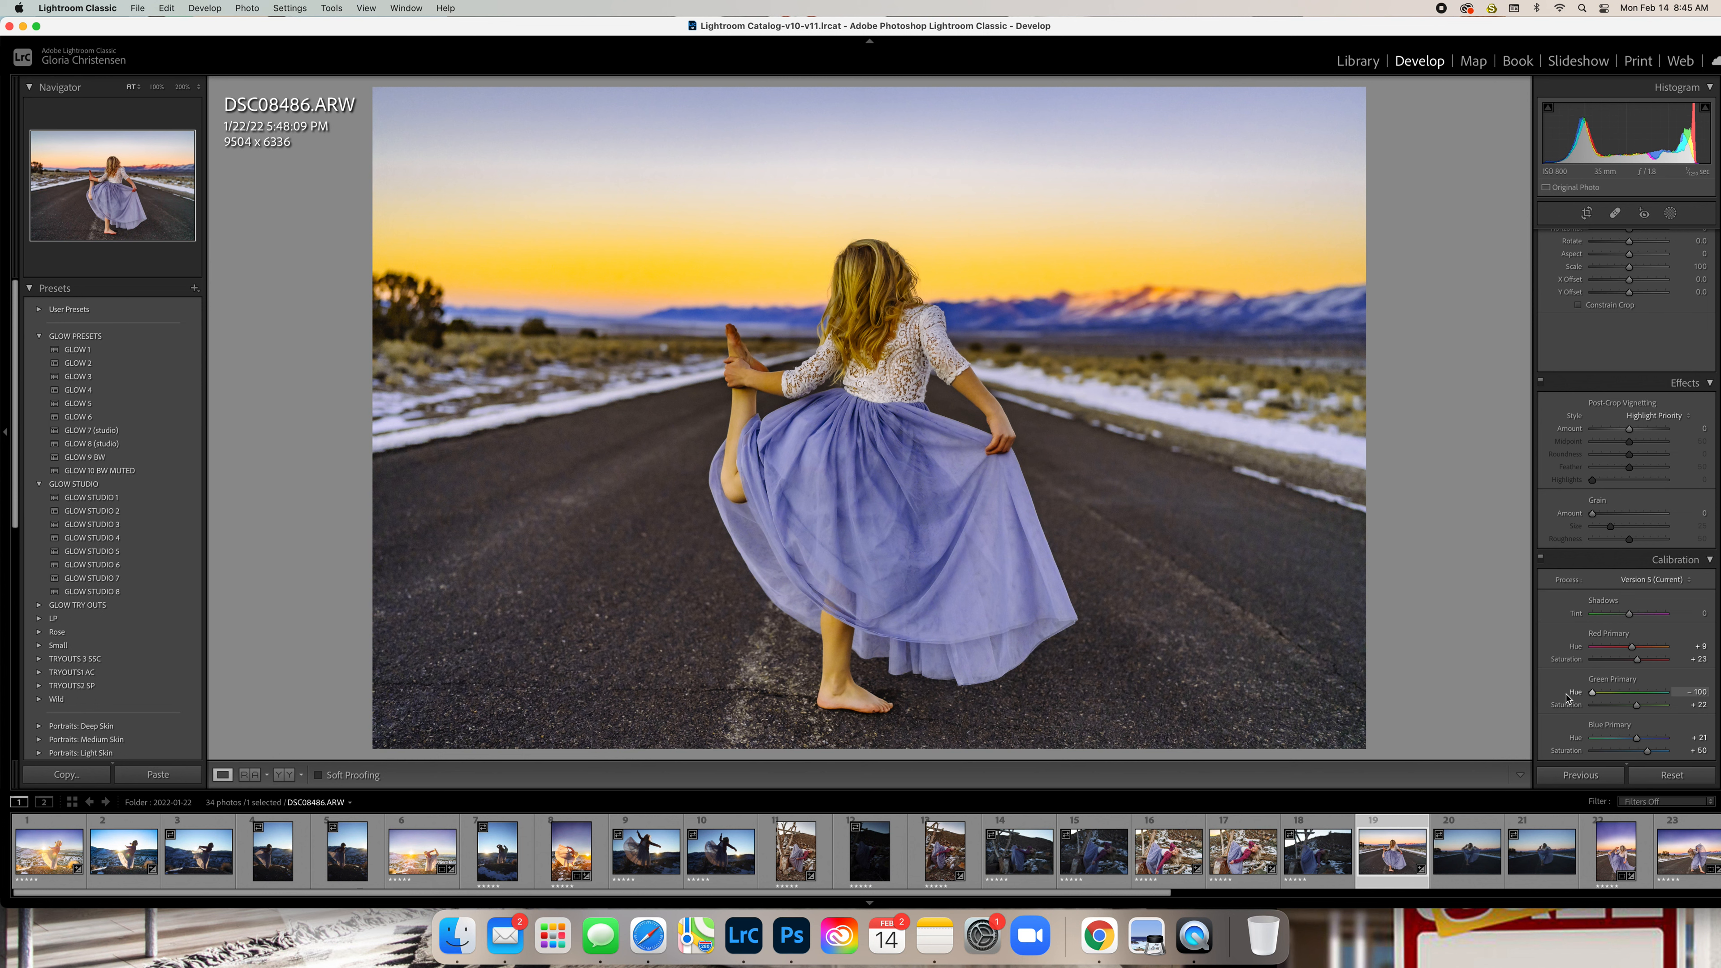
click(1609, 697)
drag(1614, 706, 1624, 708)
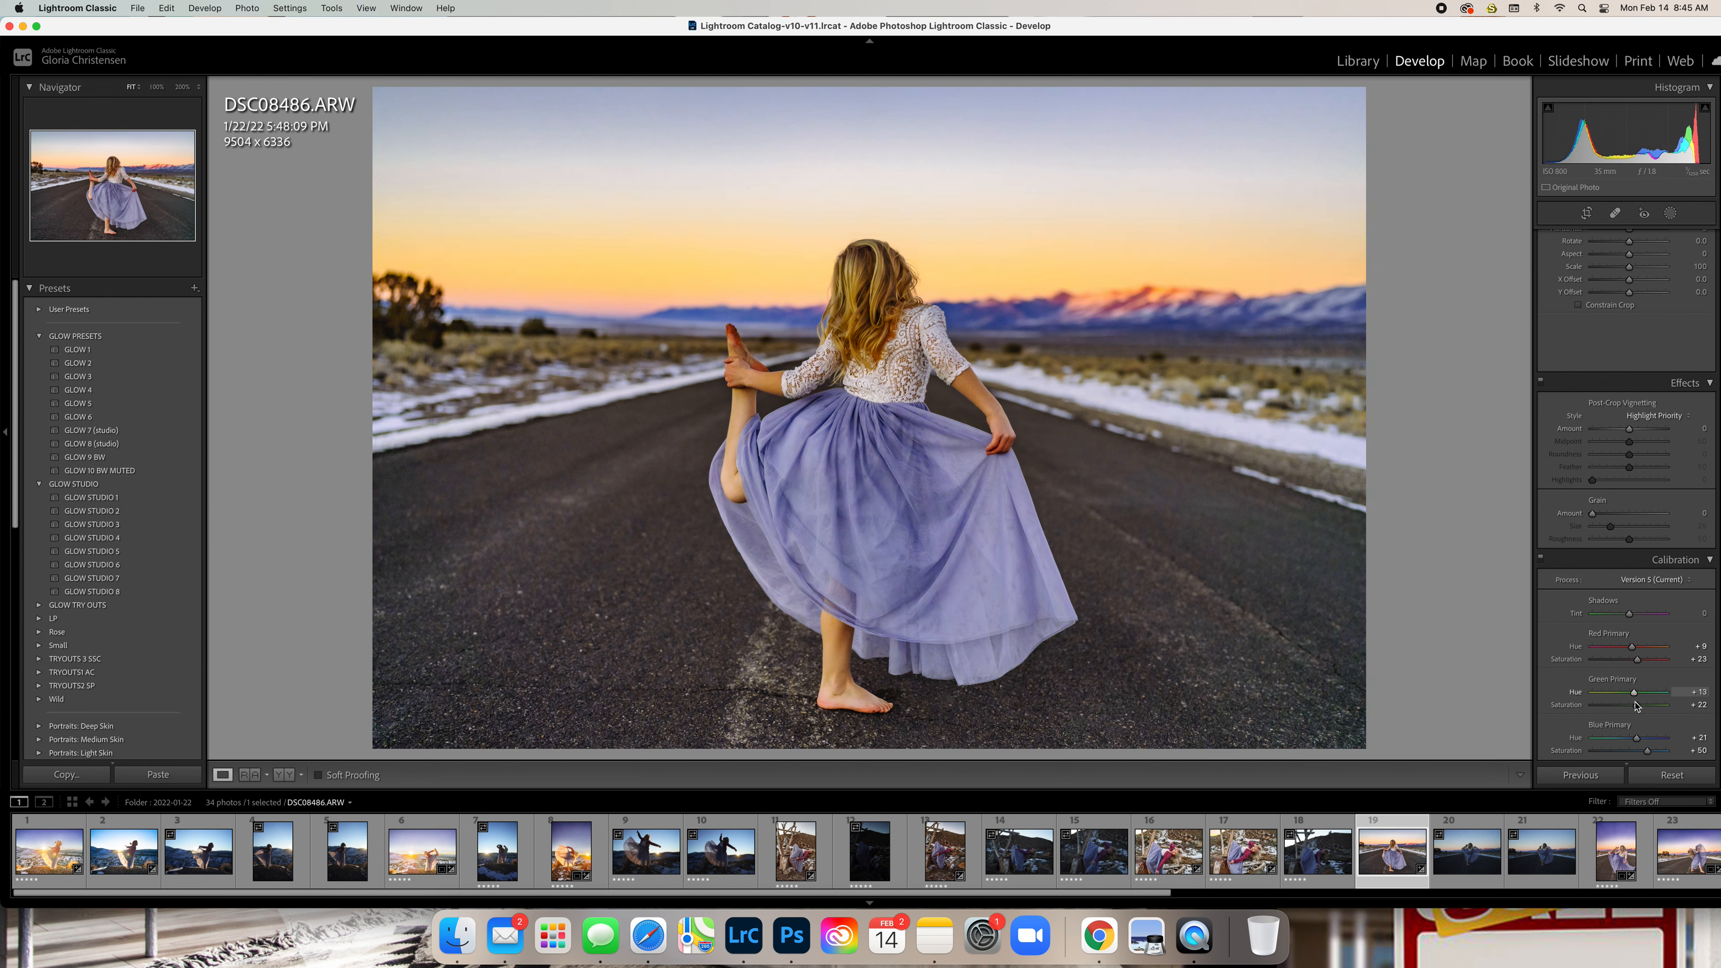
drag(1621, 708, 1625, 707)
mouse_move(1624, 707)
mouse_down()
mouse_move(1668, 707)
mouse_move(1633, 708)
mouse_up()
drag(1631, 703, 1624, 706)
Try the calibration's Green Primary Saturation at -64, +100 and +31, and undo the Green Primary changes
drag(1622, 704, 1608, 708)
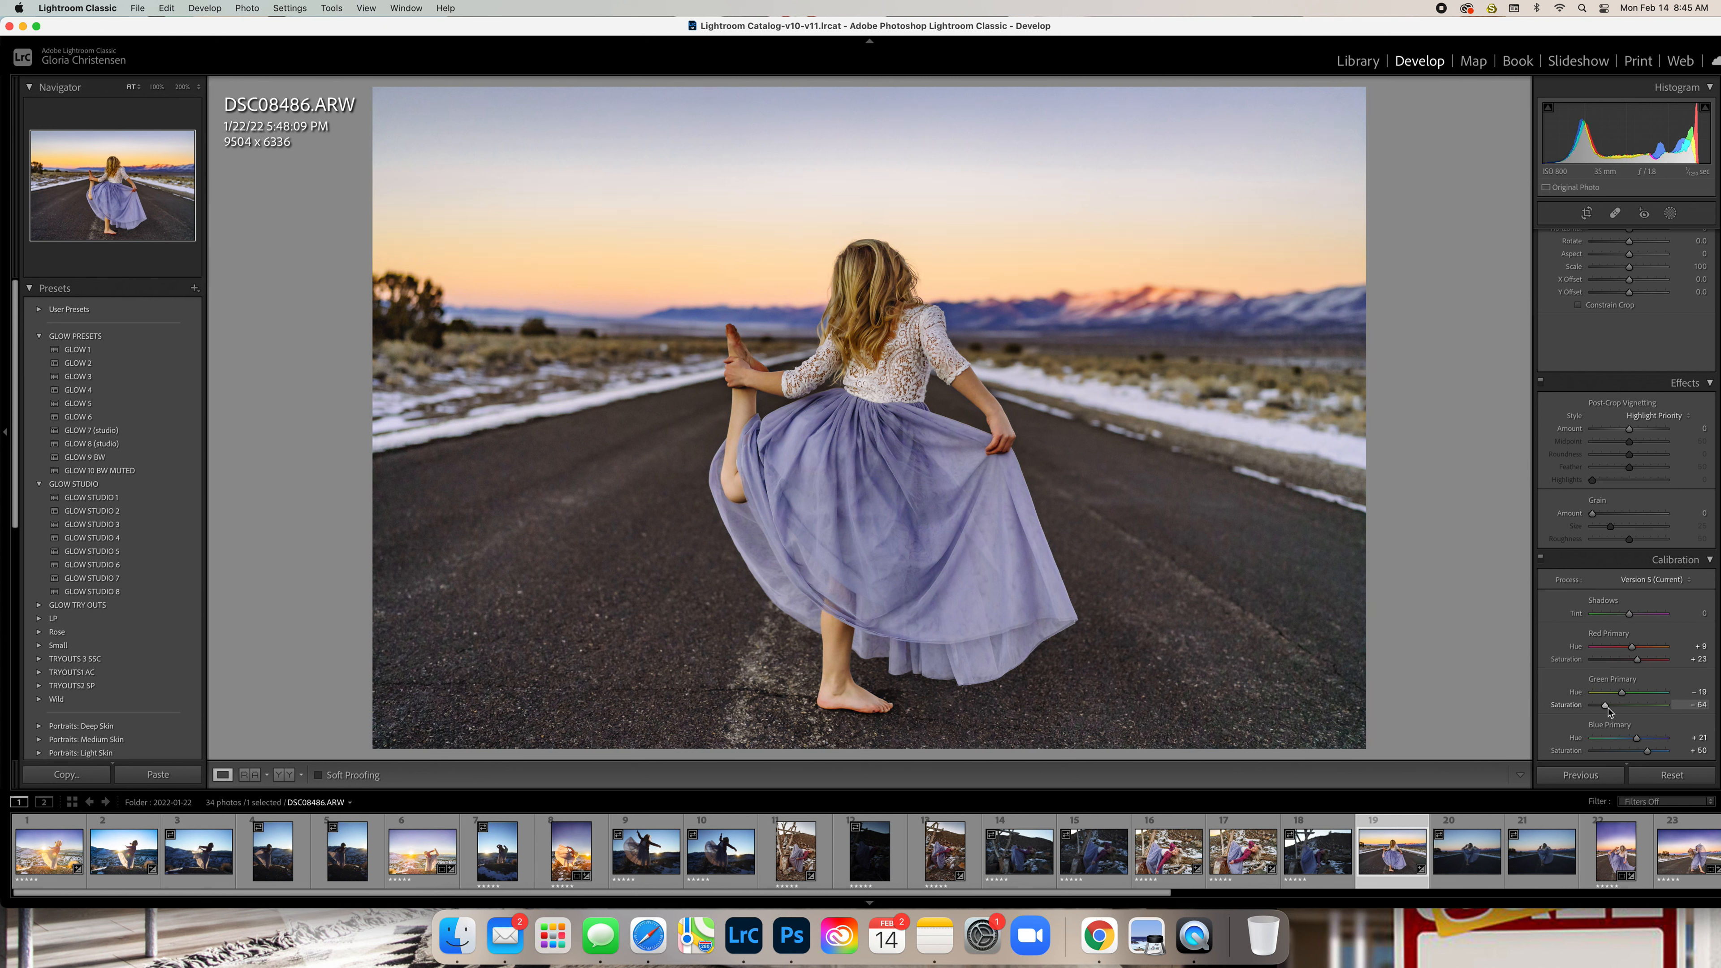
drag(1609, 709, 1682, 712)
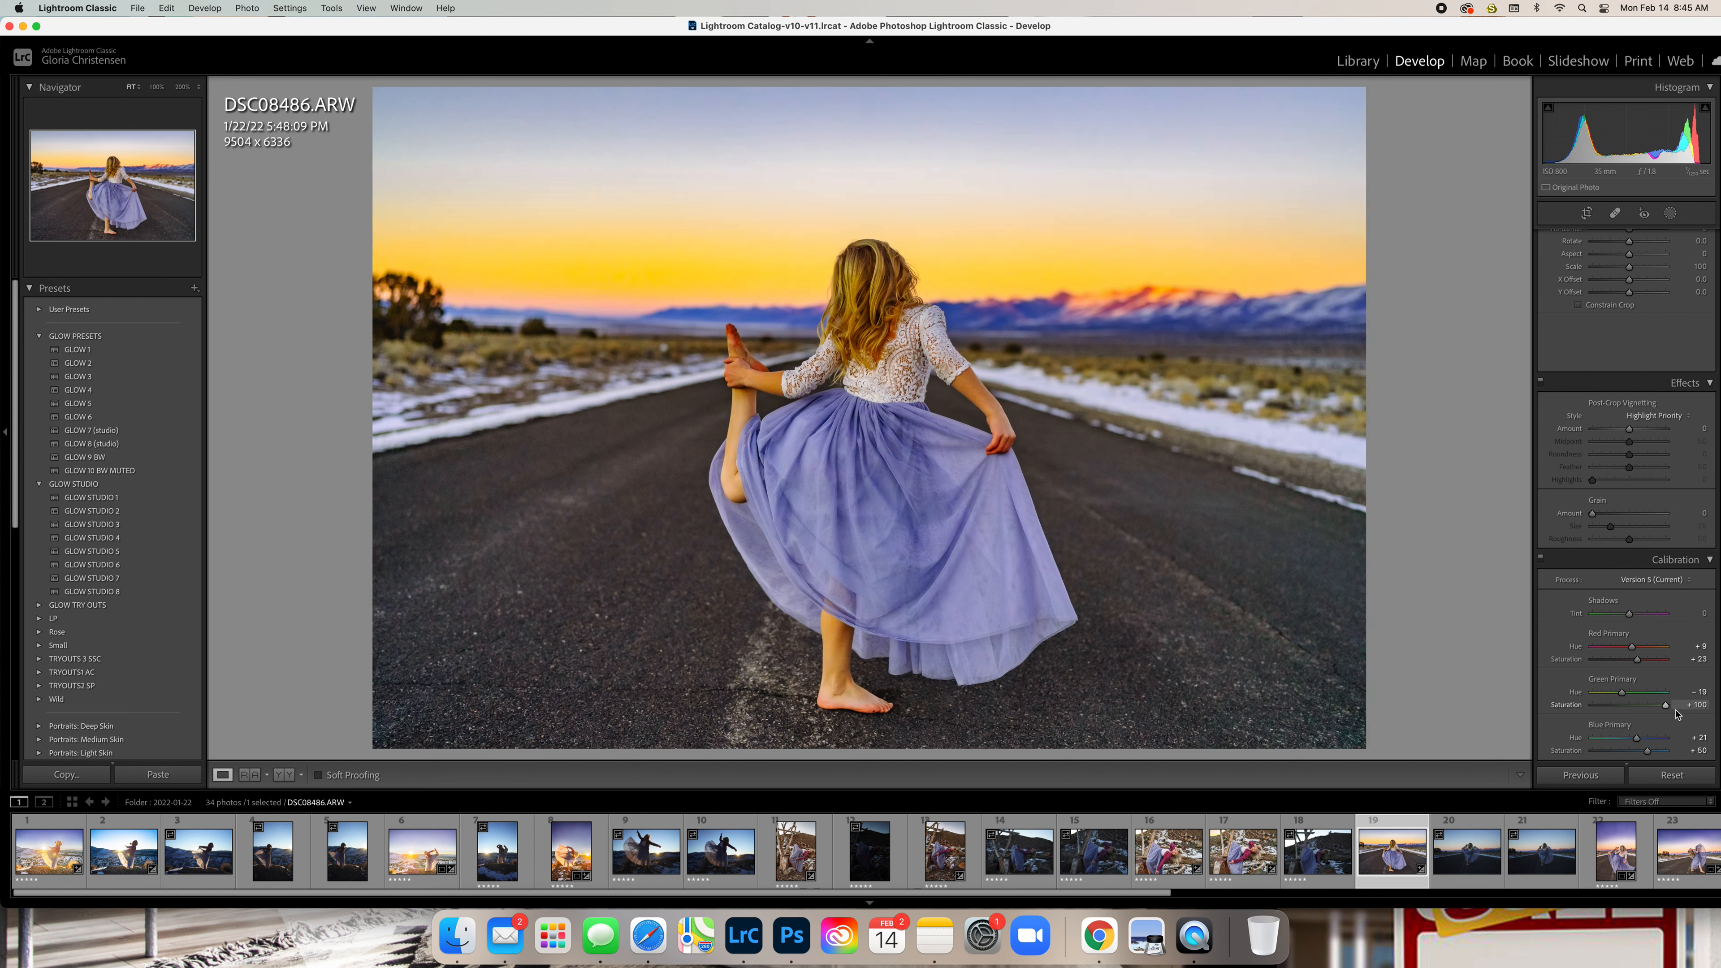
drag(1676, 714, 1644, 714)
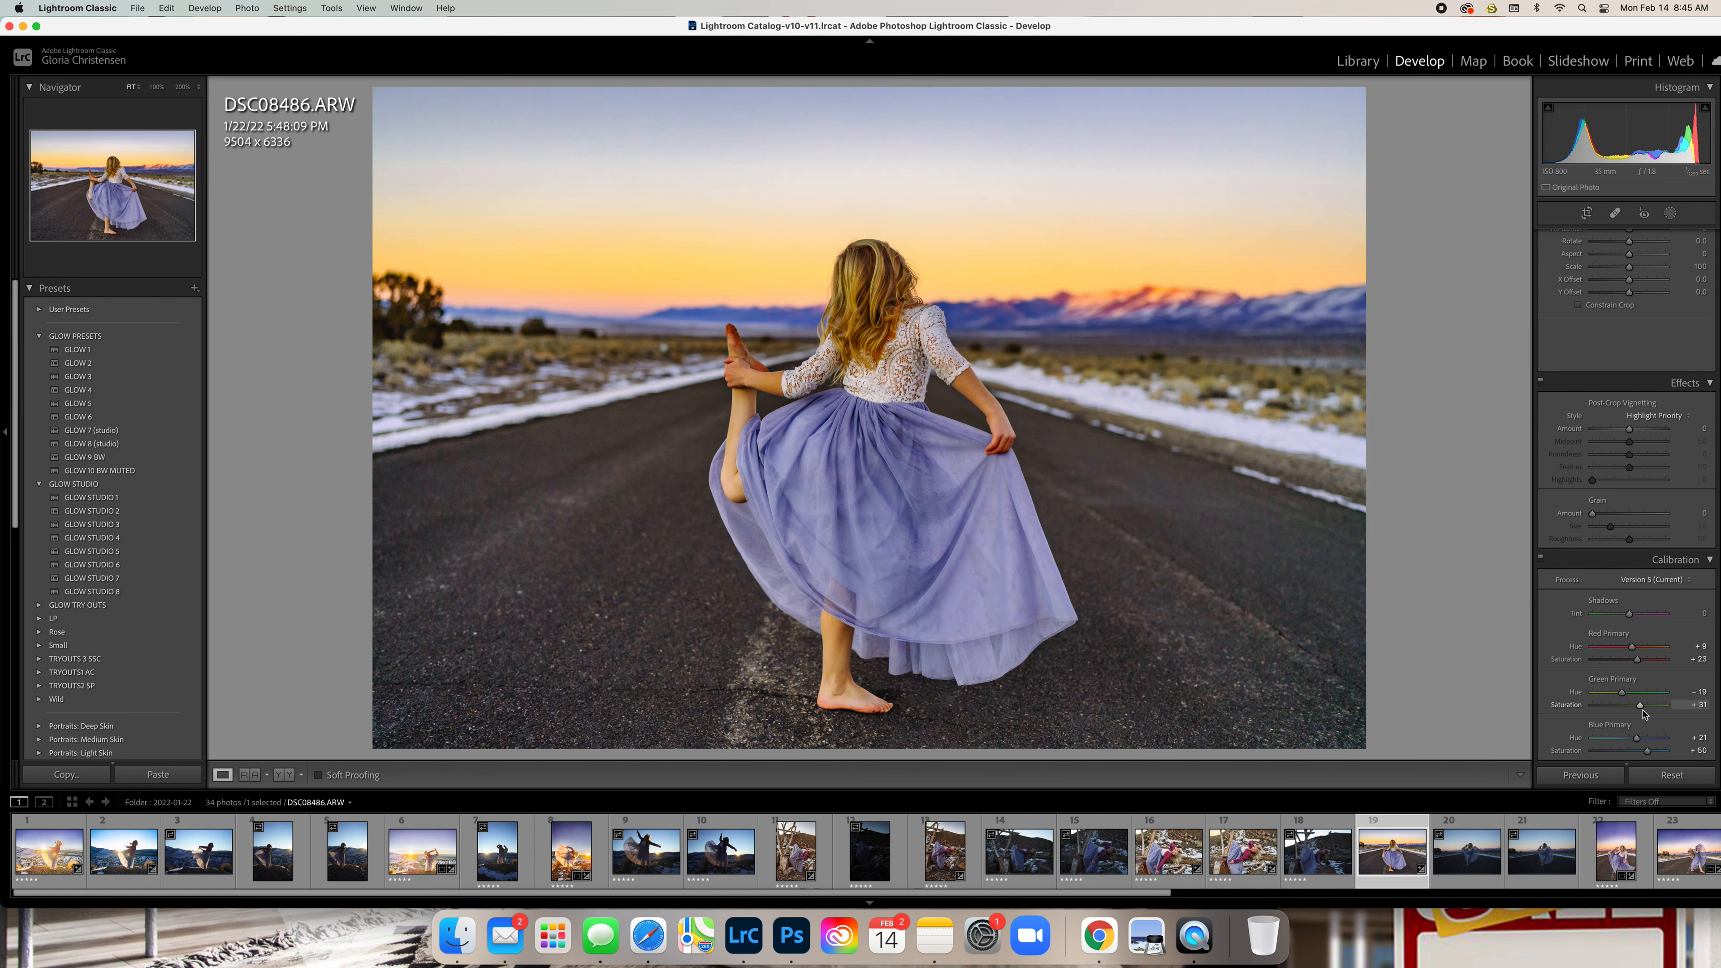
key(super+z)
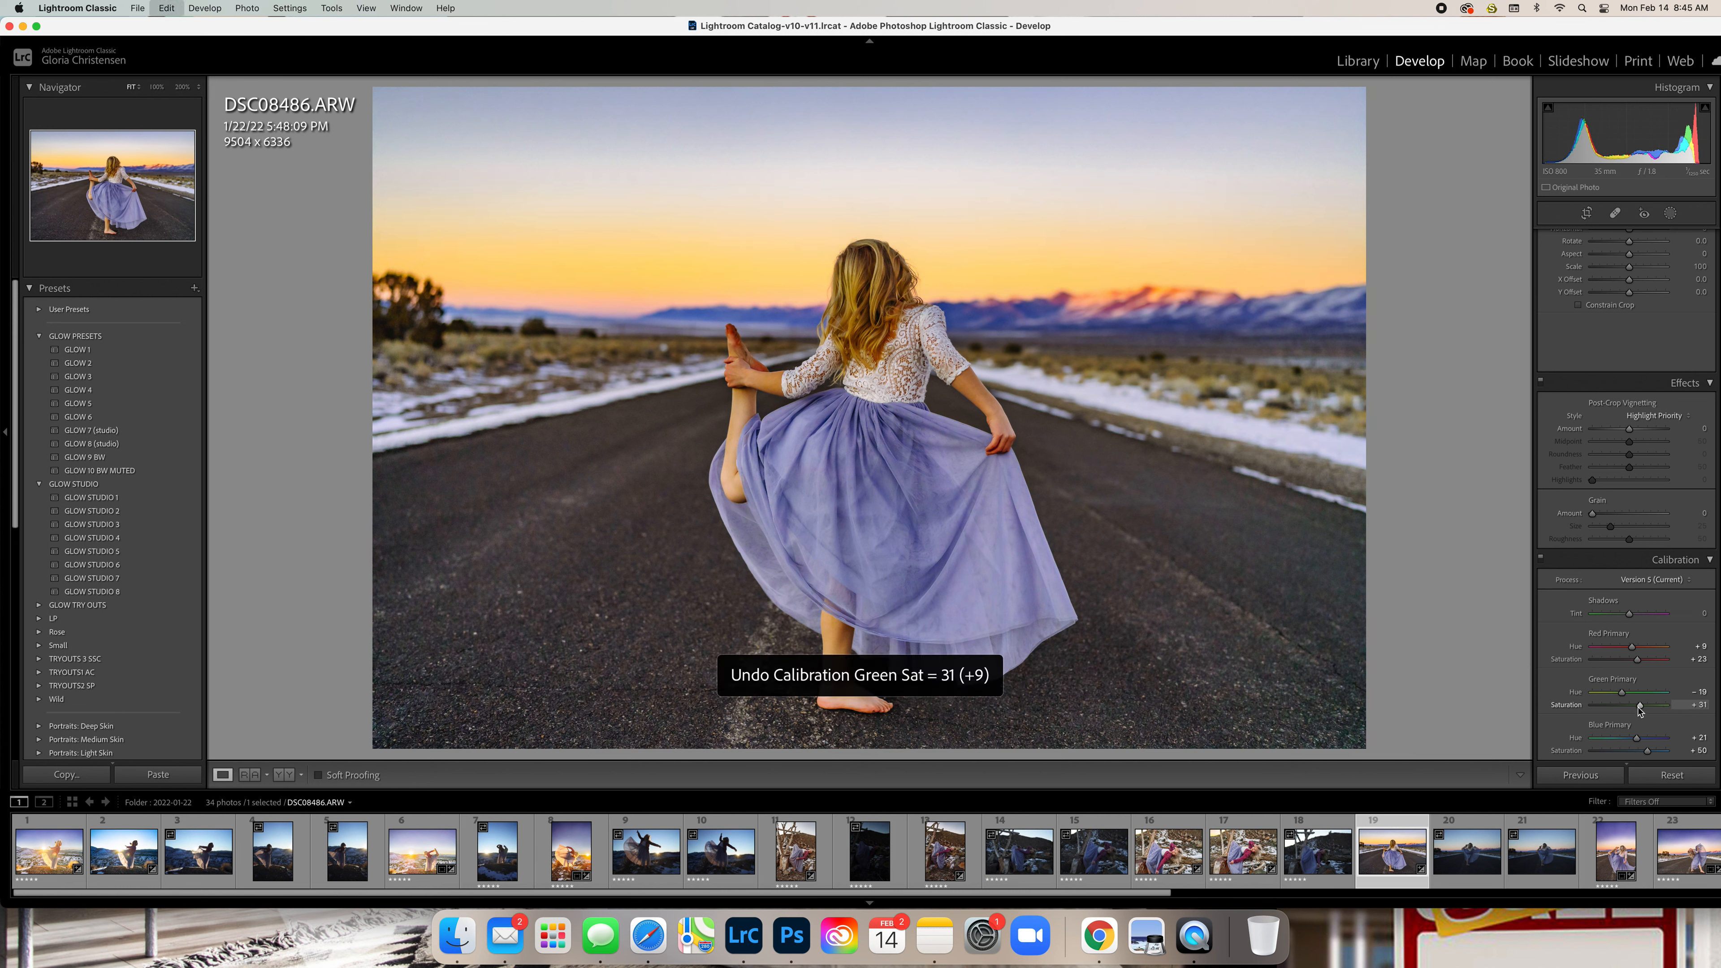
key(super+z)
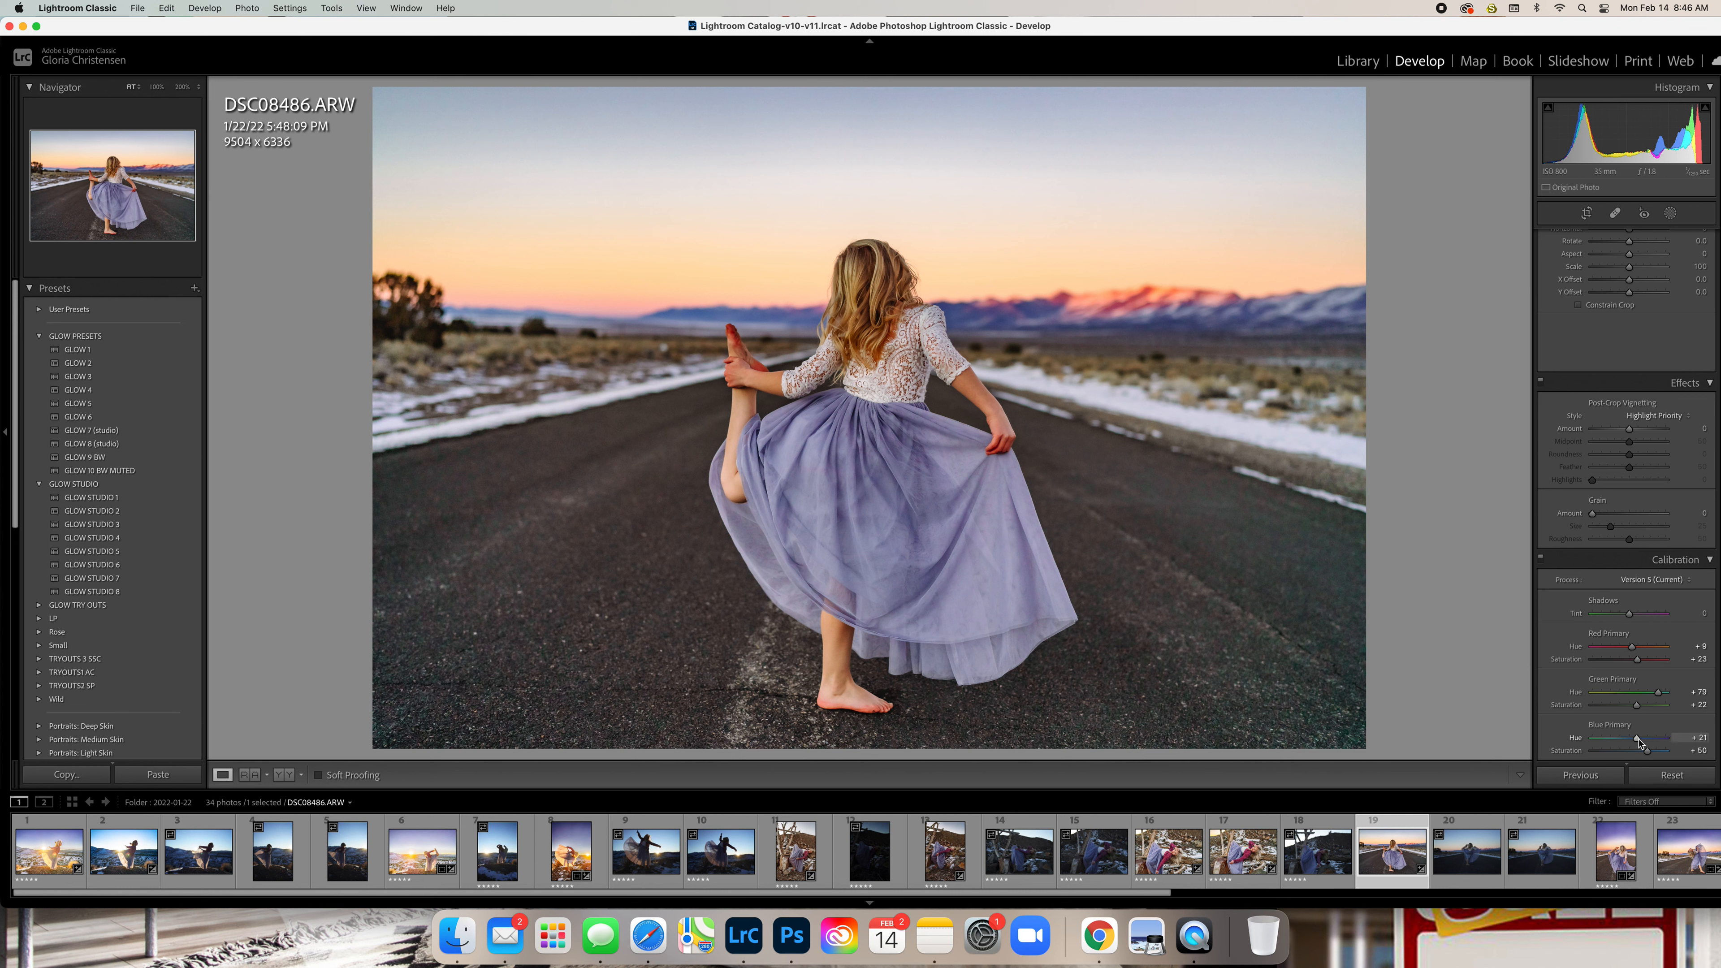
Try the calibration's Blue Primary Hue at -30, -91 and +41, and undo the change
drag(1637, 738, 1619, 743)
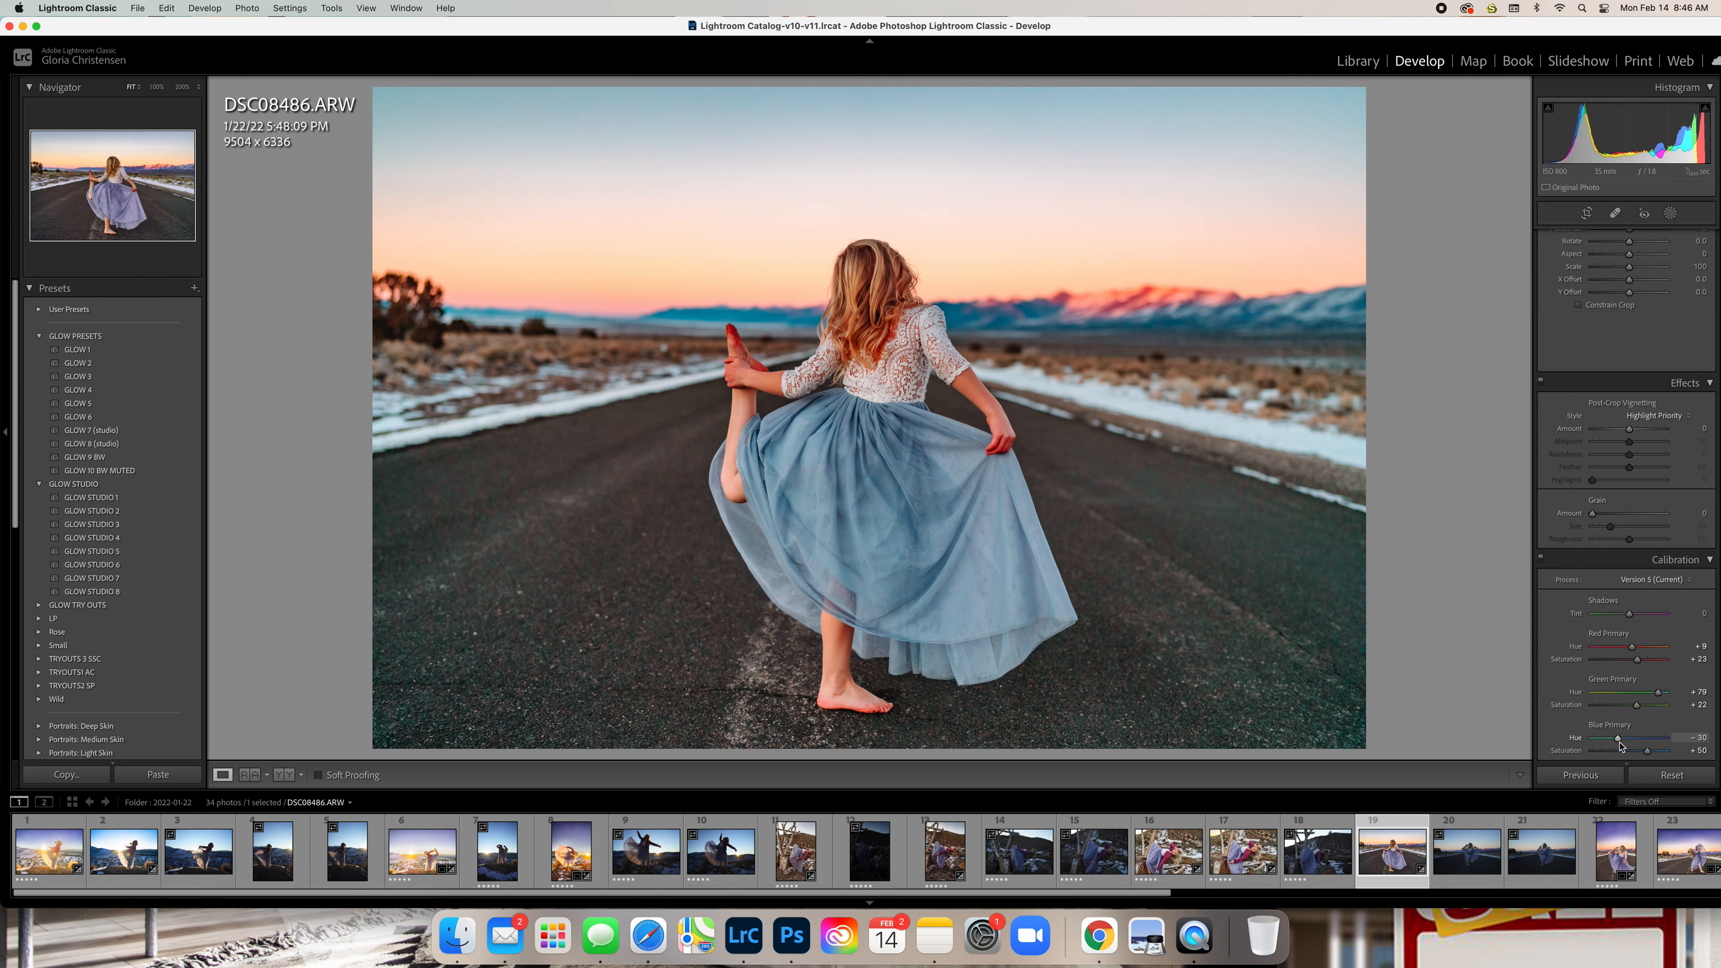
drag(1620, 743, 1597, 744)
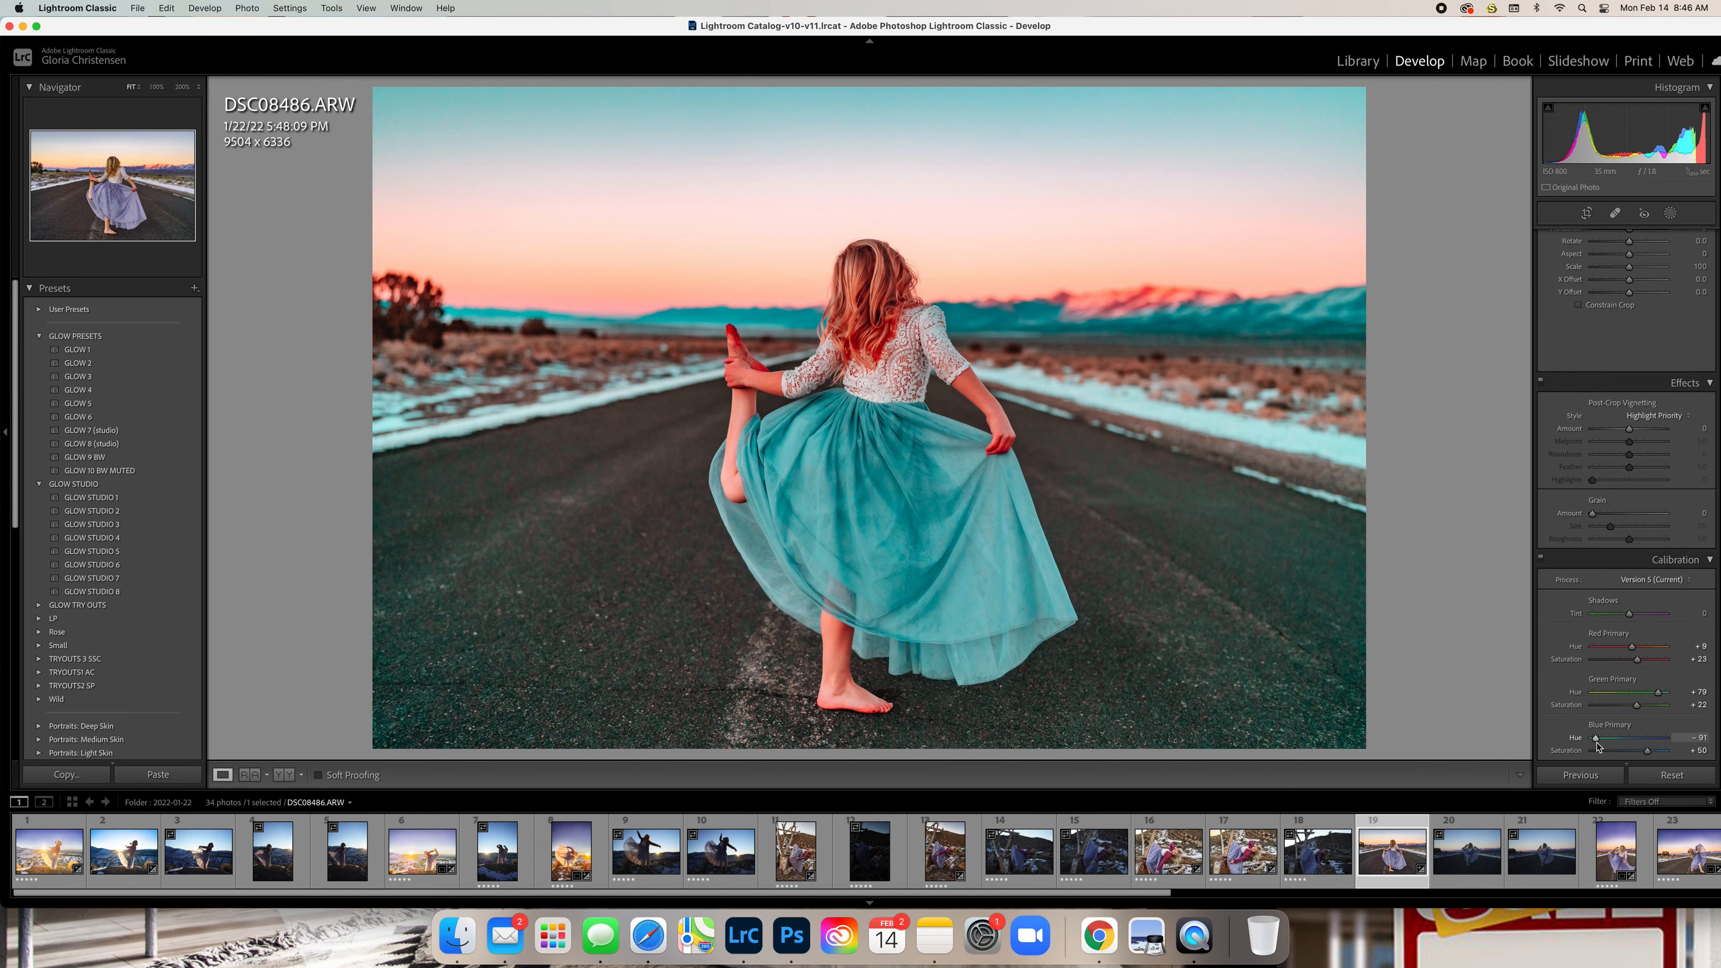
drag(1598, 746, 1648, 744)
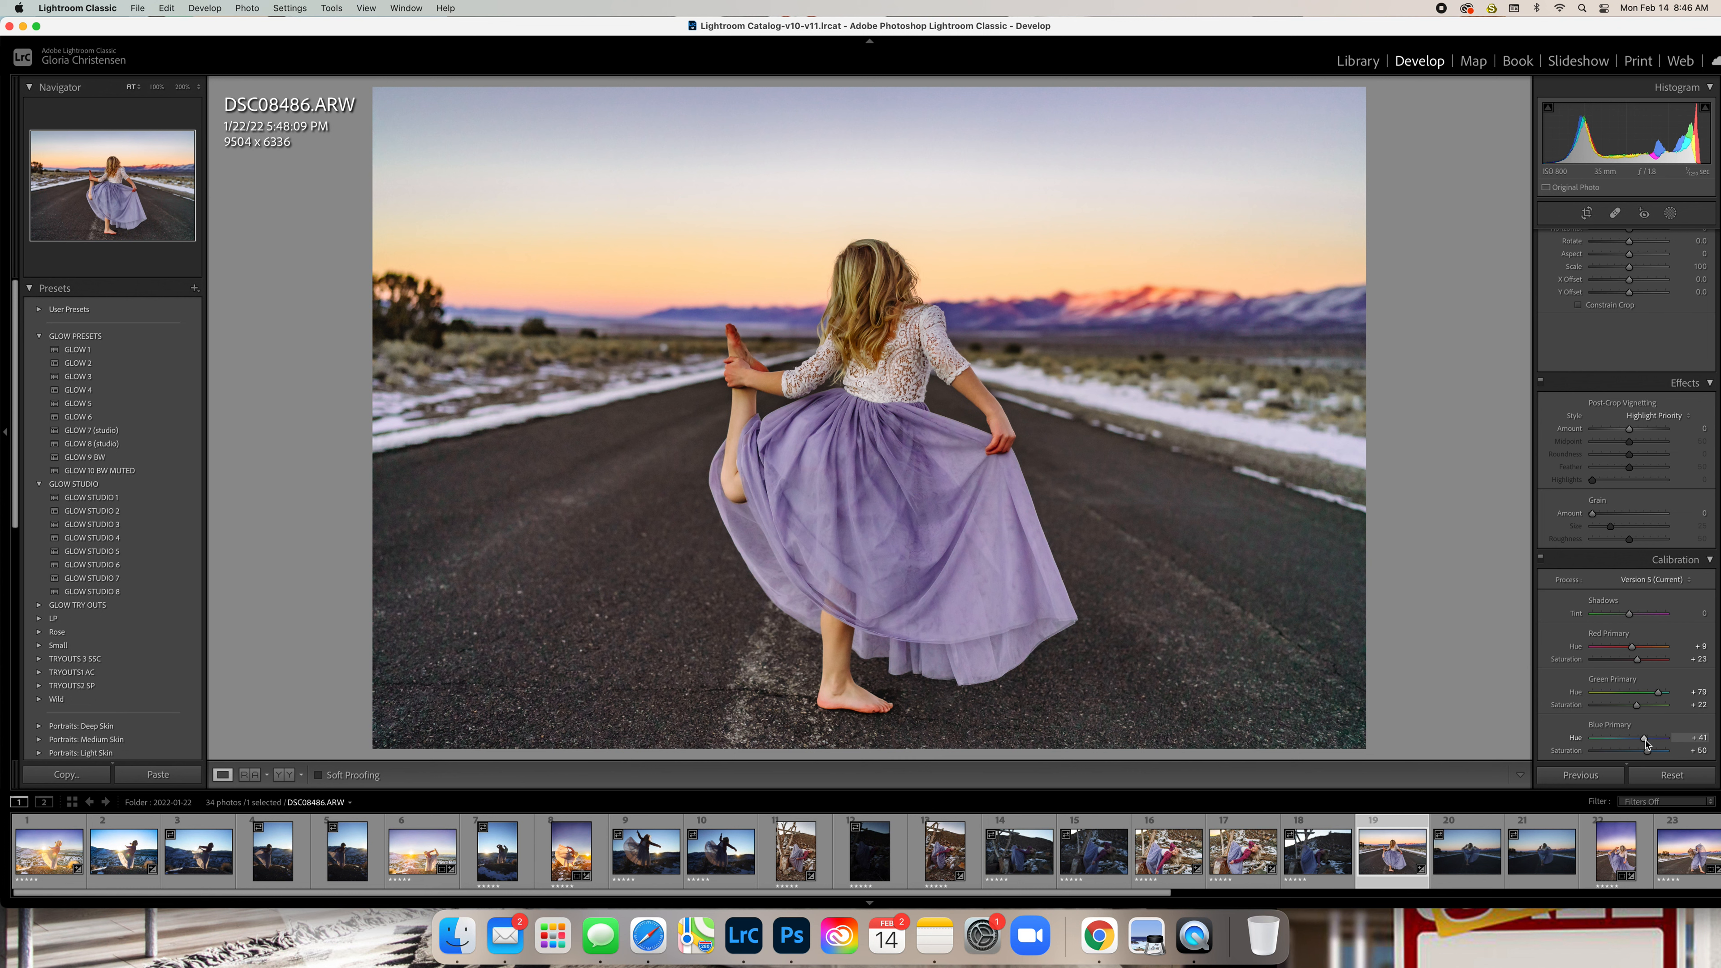
key(super+z)
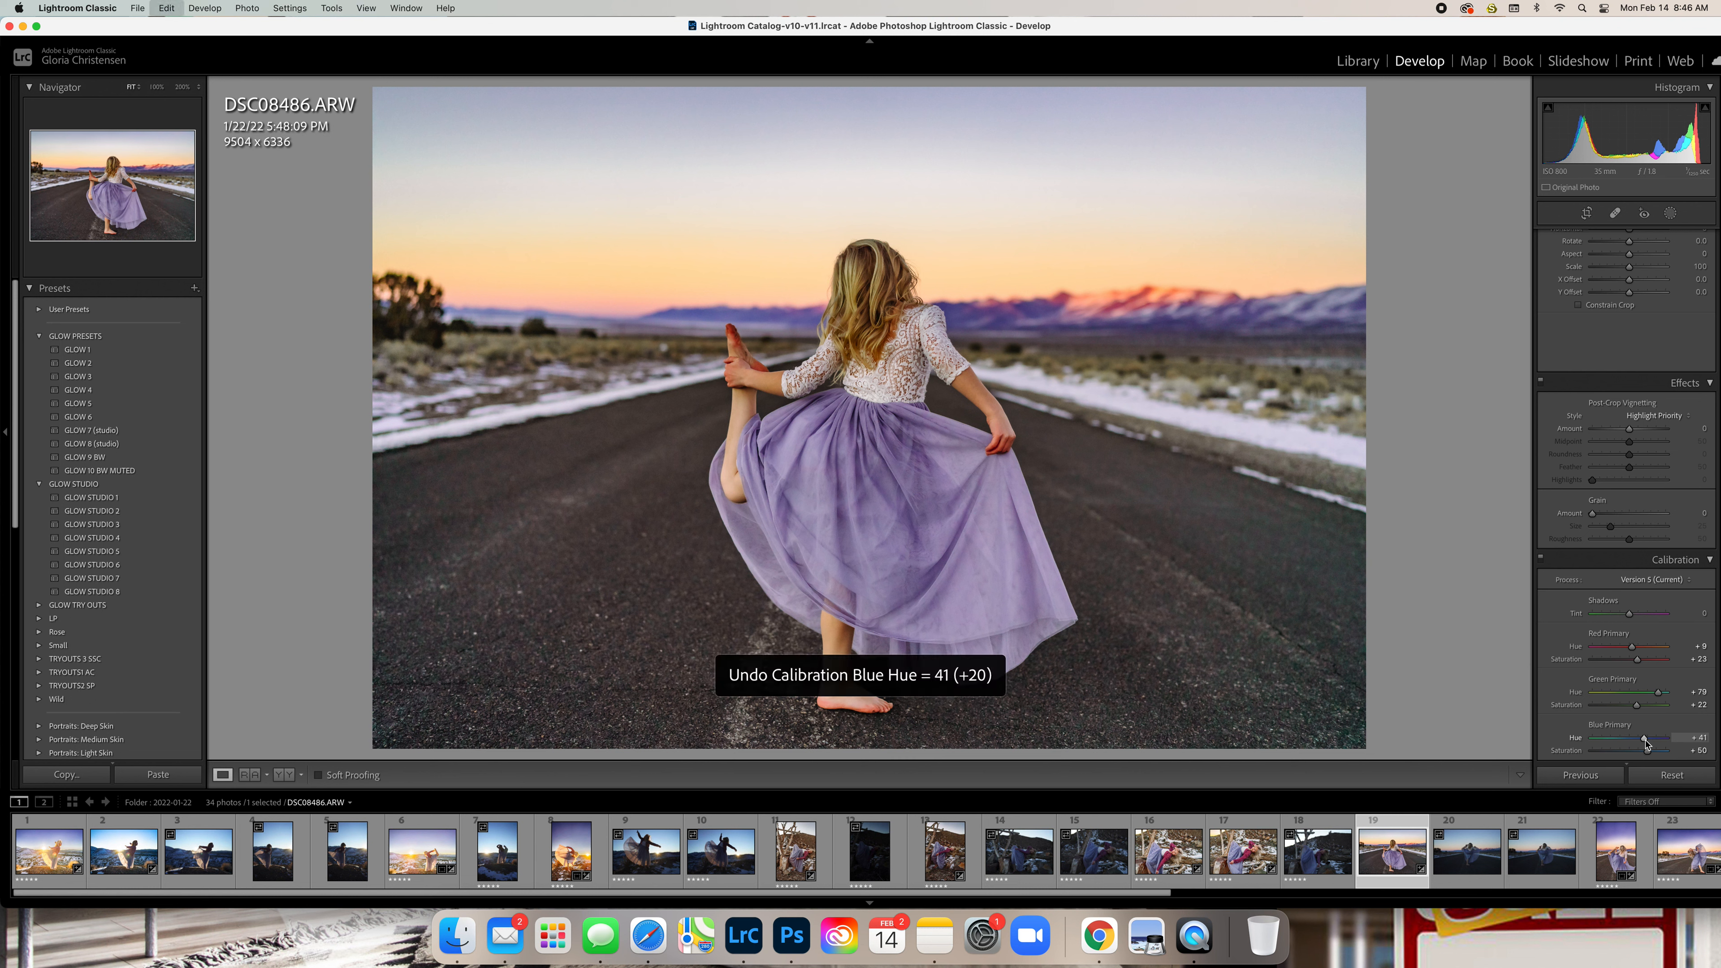
Try the calibration's Blue Primary Hue at -100 and Saturation at +89, -100 and +100, and undo the changes
drag(1649, 758, 1526, 749)
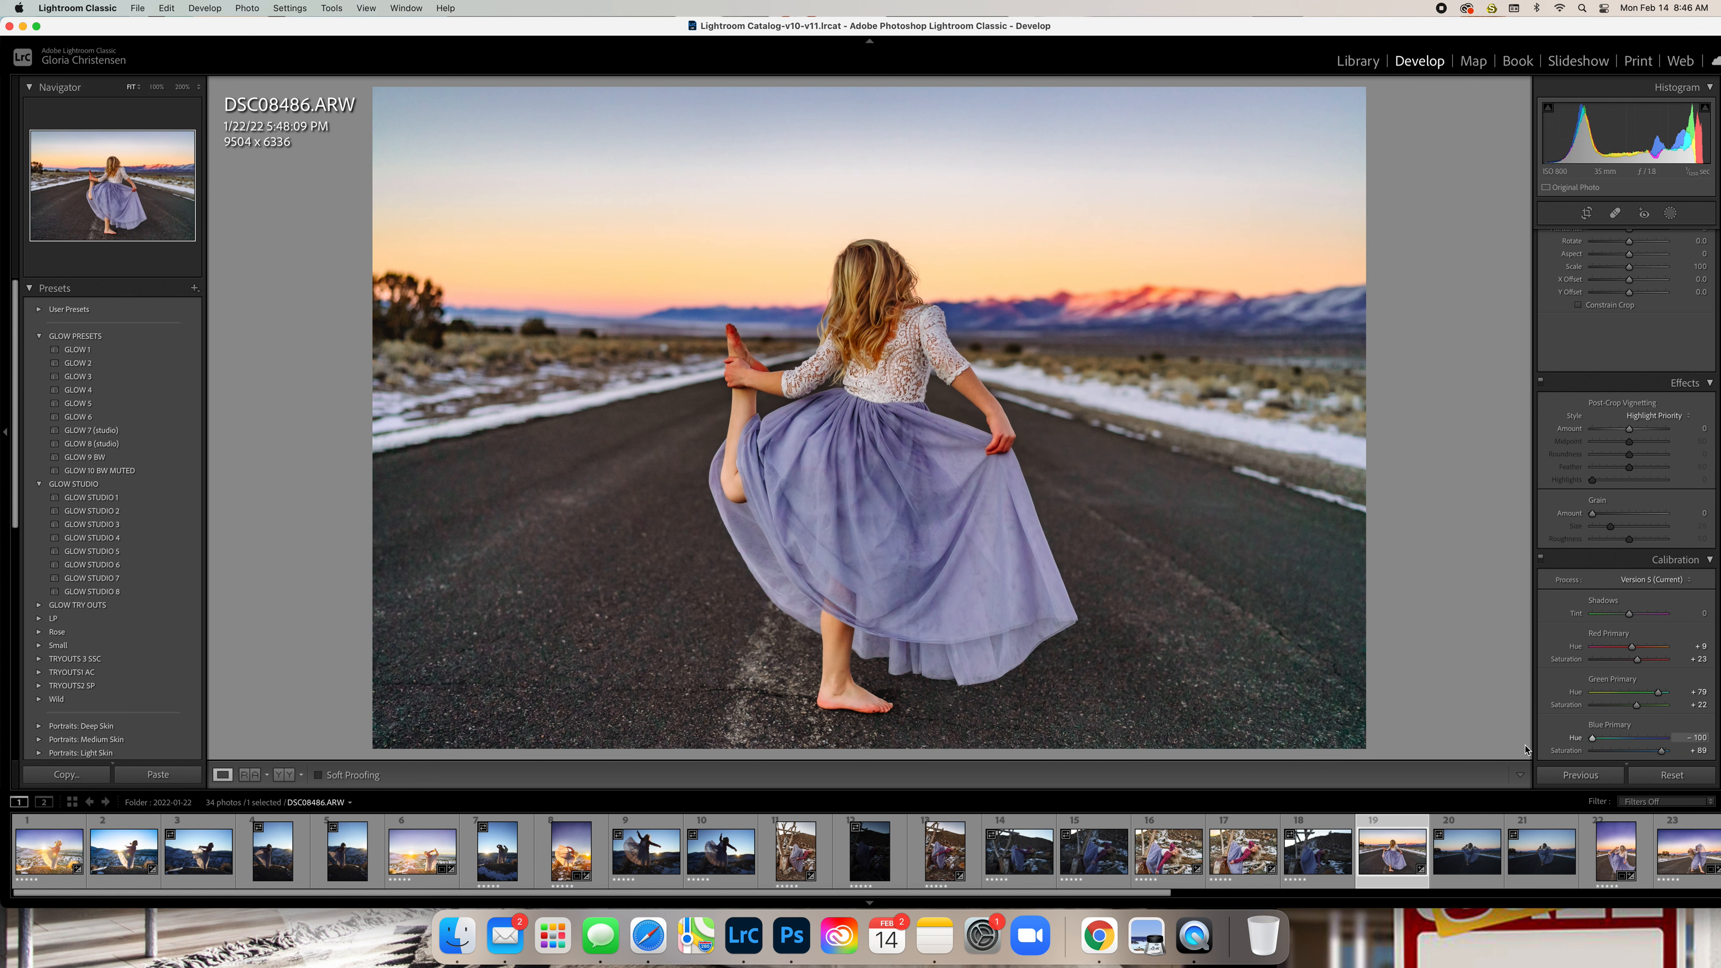
drag(1662, 752, 1585, 759)
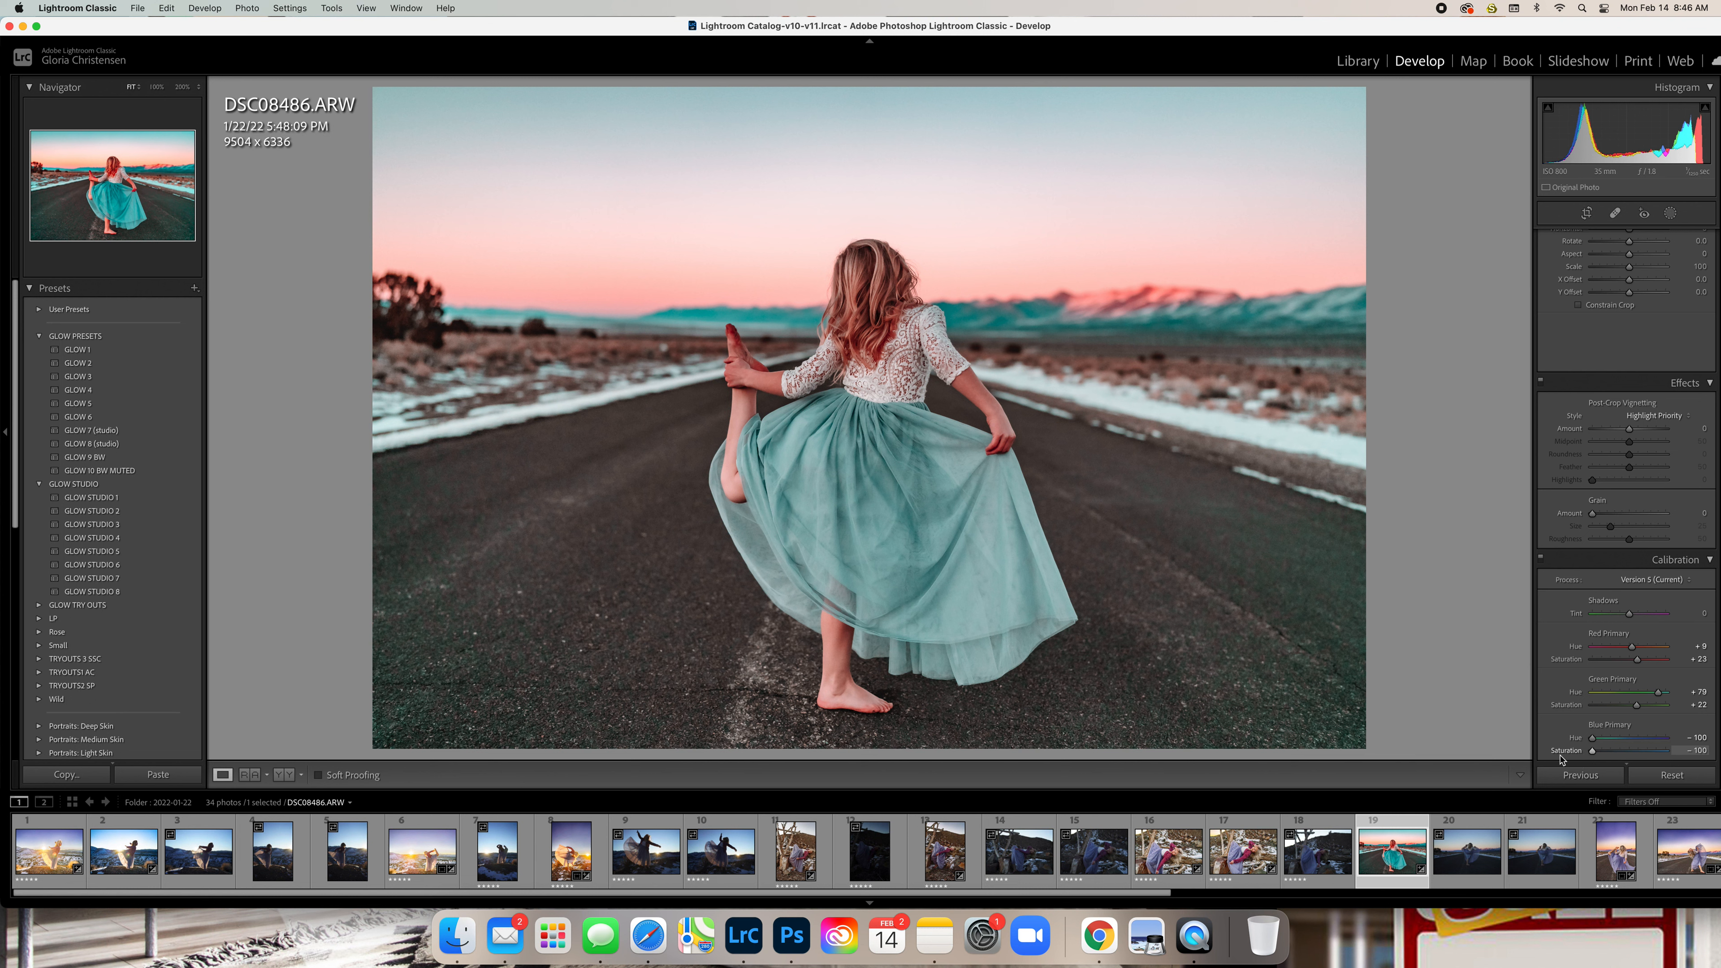
key(super+z)
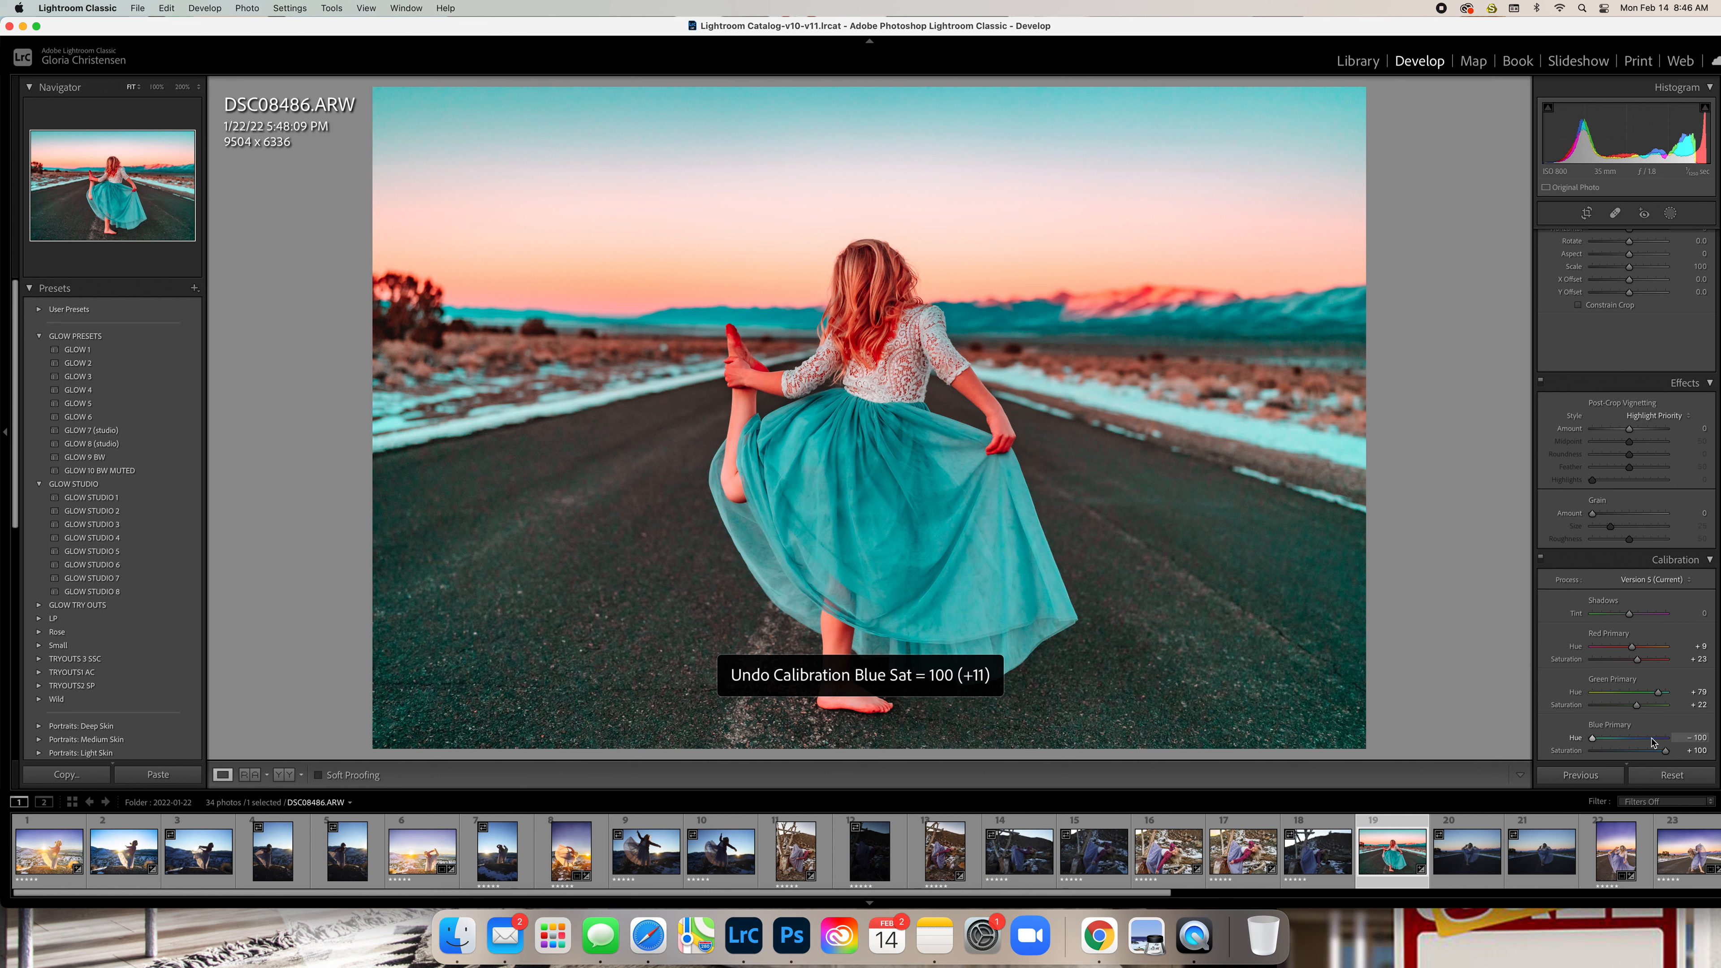
key(super+z)
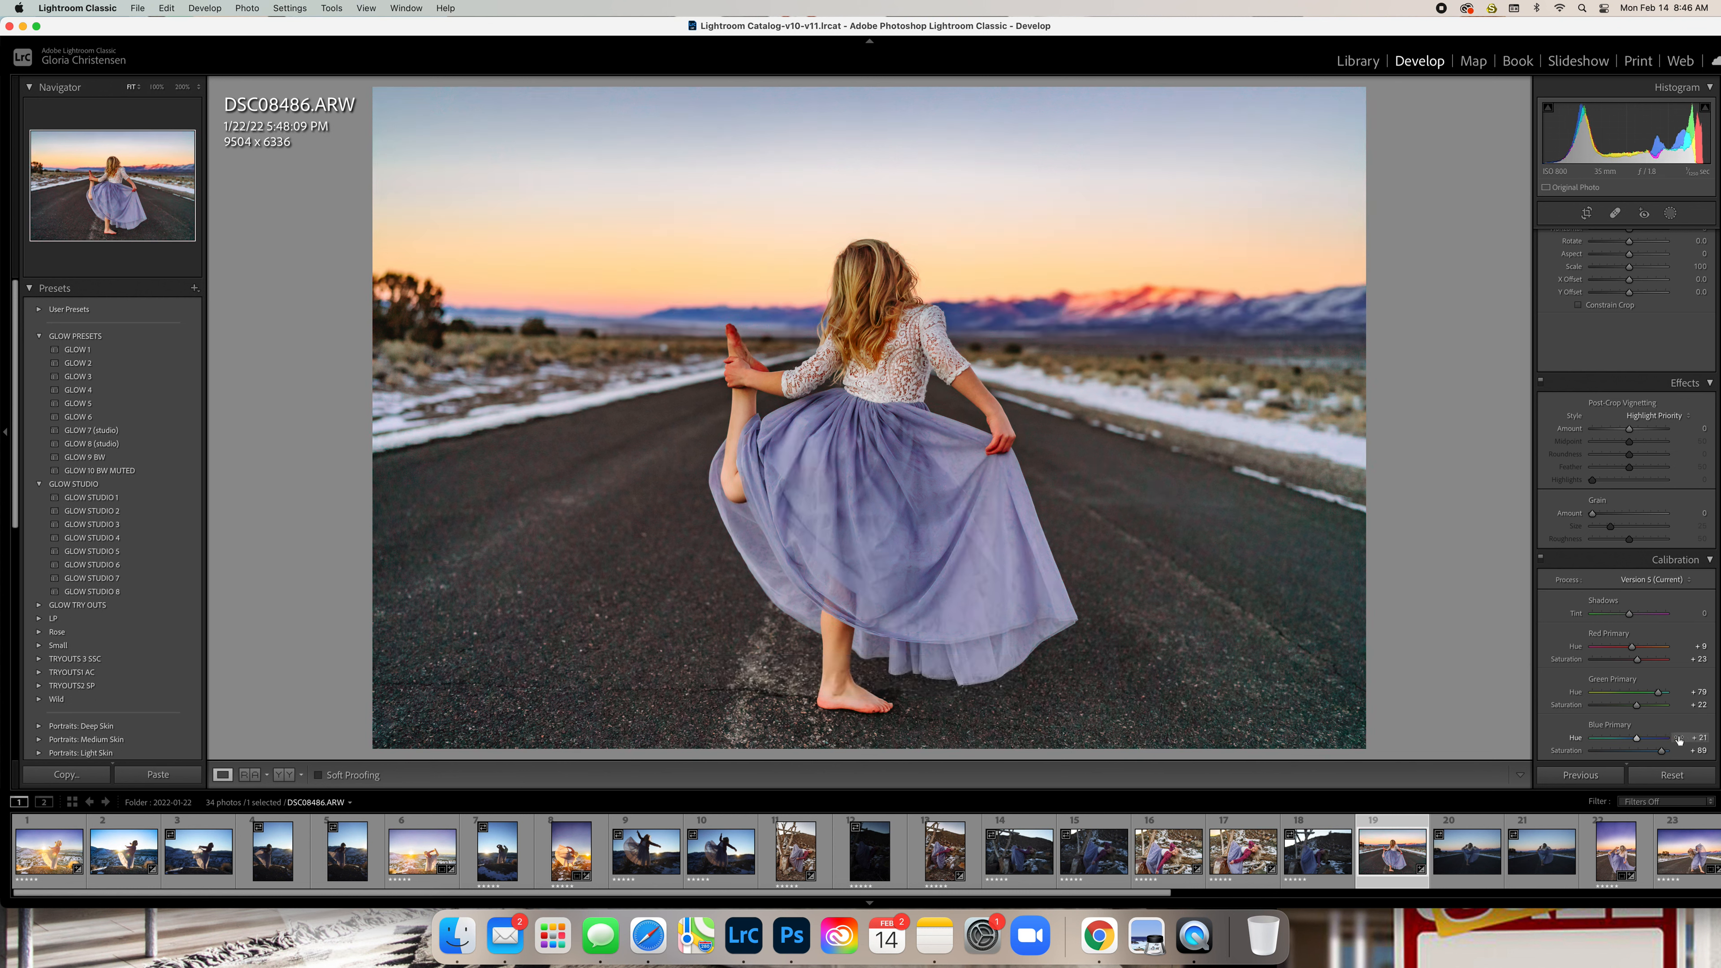
key(super+z)
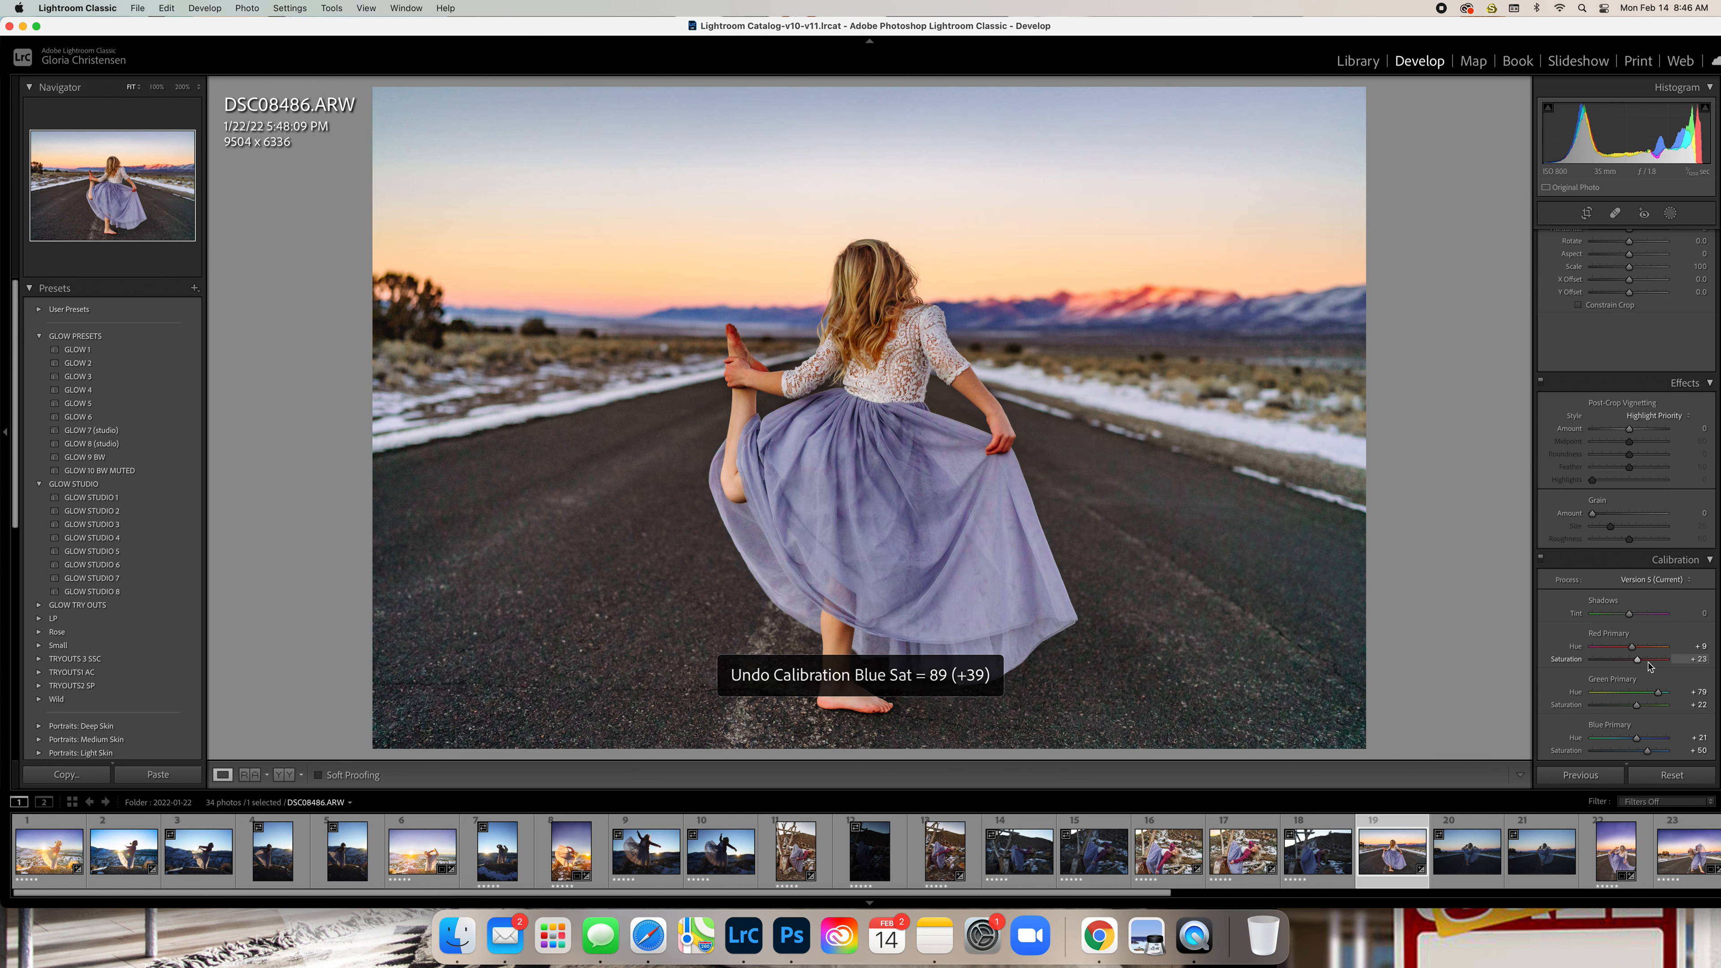
Try a white post-crop vignette with Amount +28 on the road photo, and reset the Amount
scroll(1654, 638, up, 3)
scroll(1654, 637, up, 6)
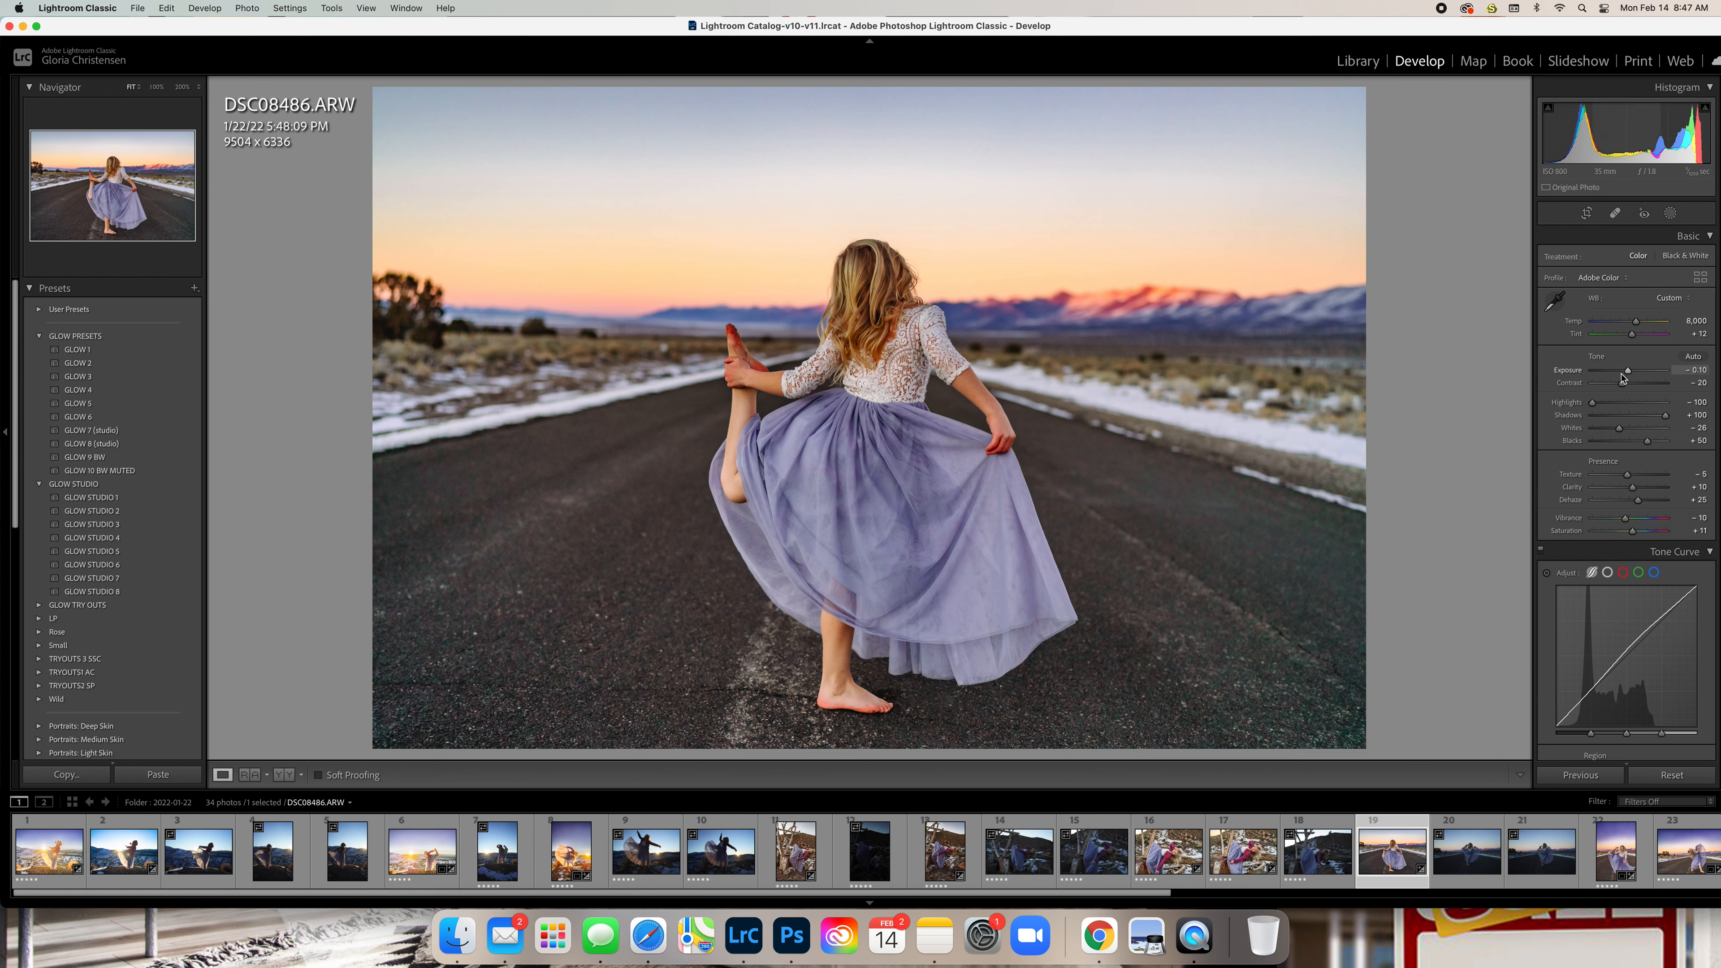
scroll(1620, 376, down, 15)
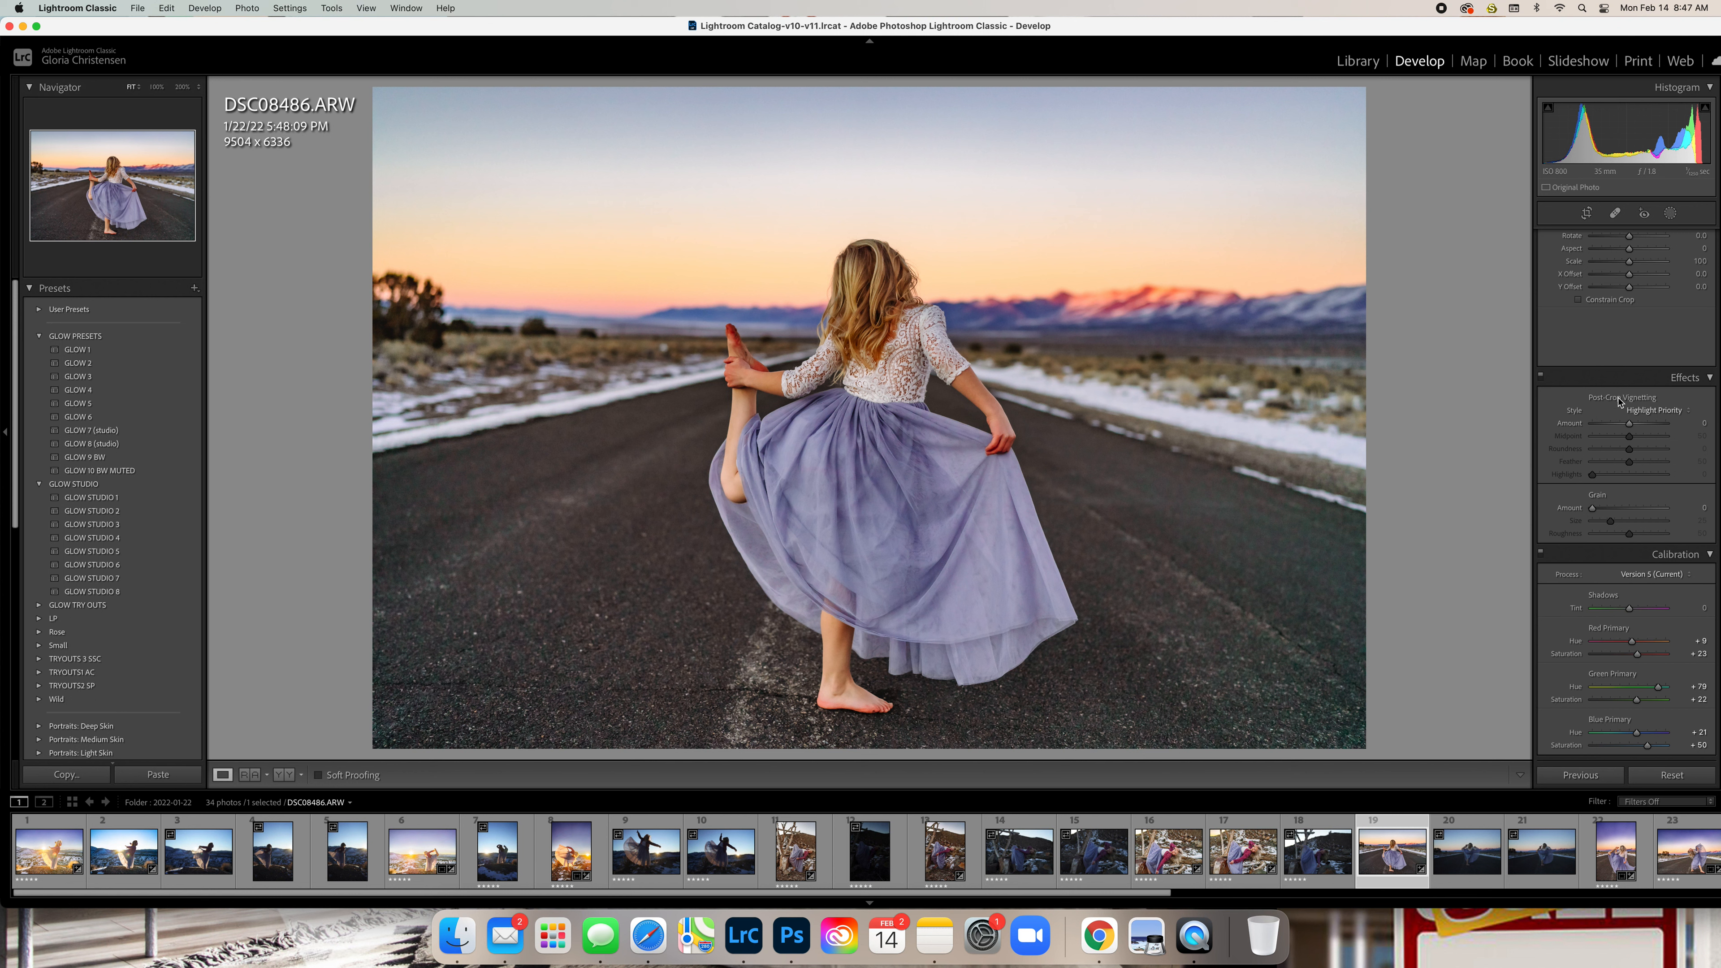
mouse_move(1633, 428)
mouse_down()
mouse_move(1616, 426)
mouse_move(1641, 427)
mouse_up()
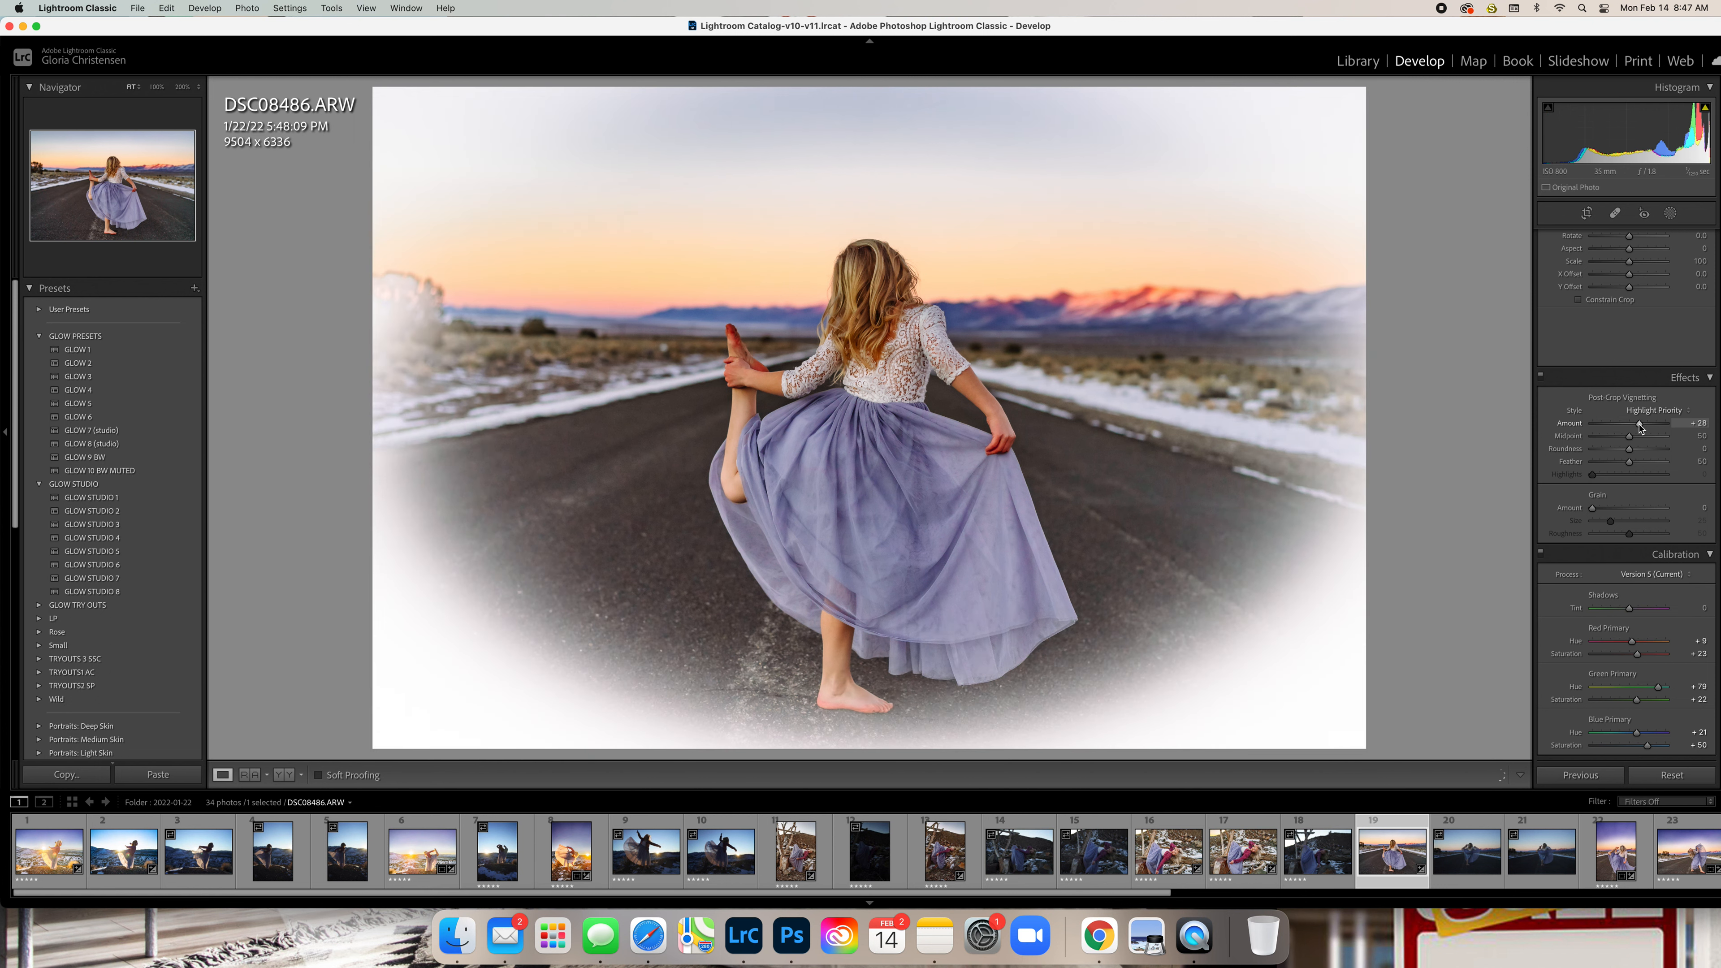
double_click(1639, 425)
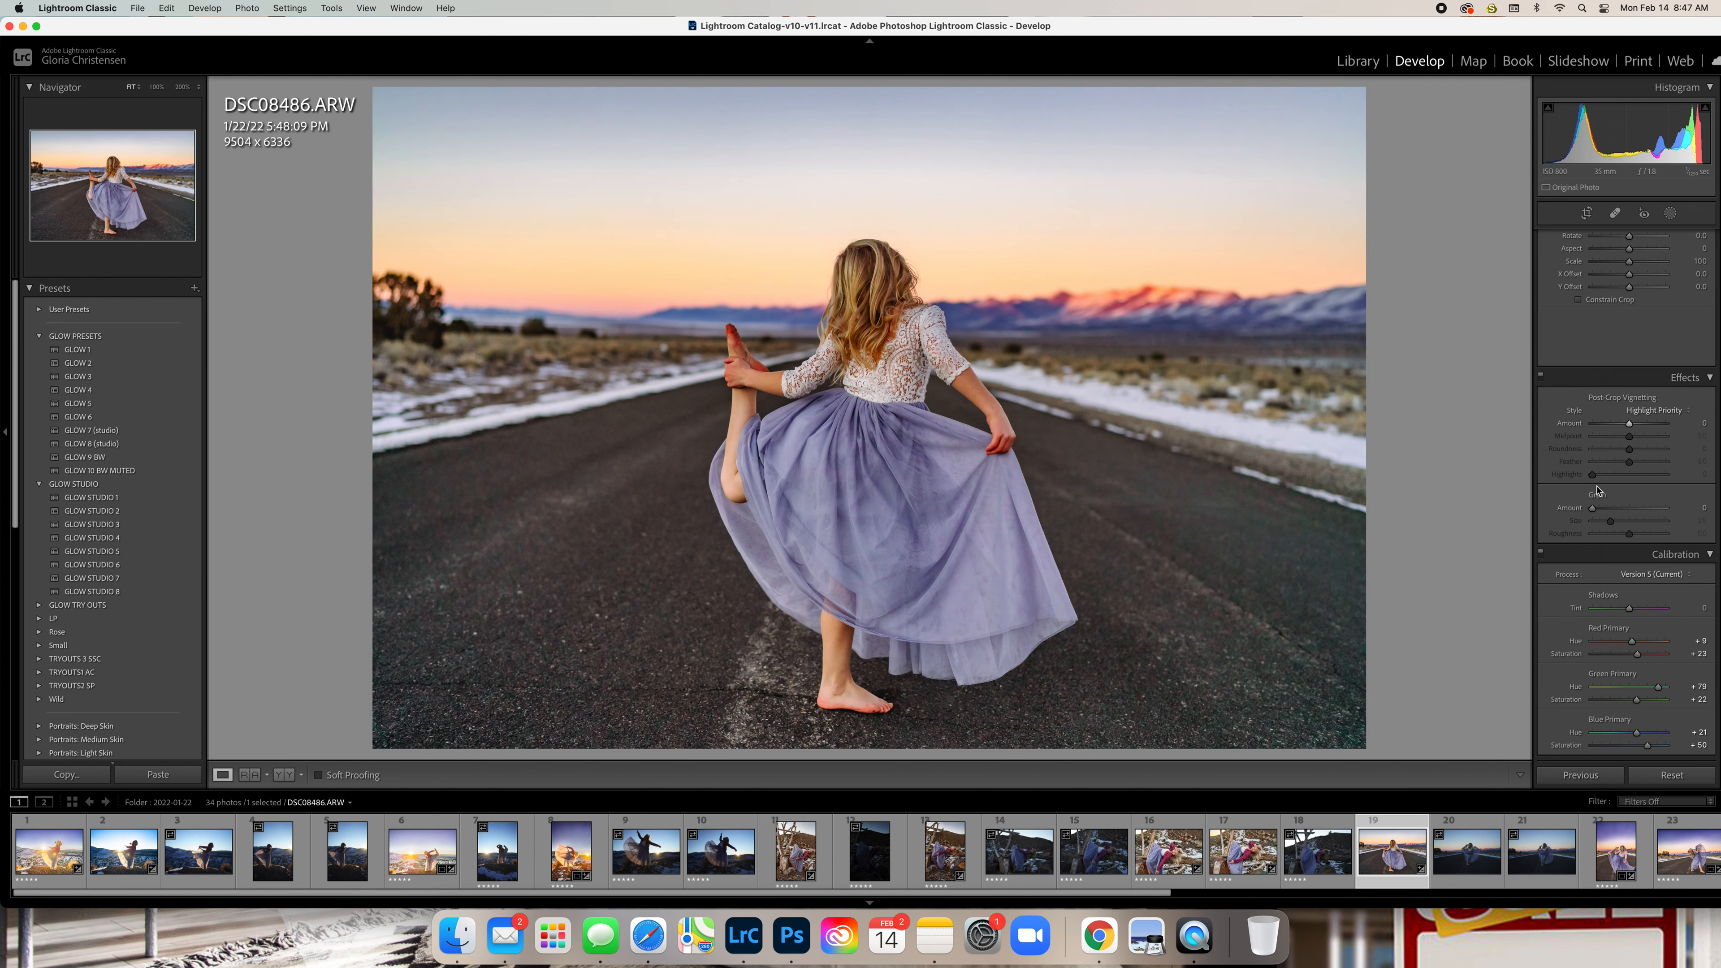
Try a strong and a lighter Grain Amount on the photo, resetting it to zero each time
scroll(1600, 516, up, 1)
drag(1593, 517, 1655, 517)
double_click(1654, 518)
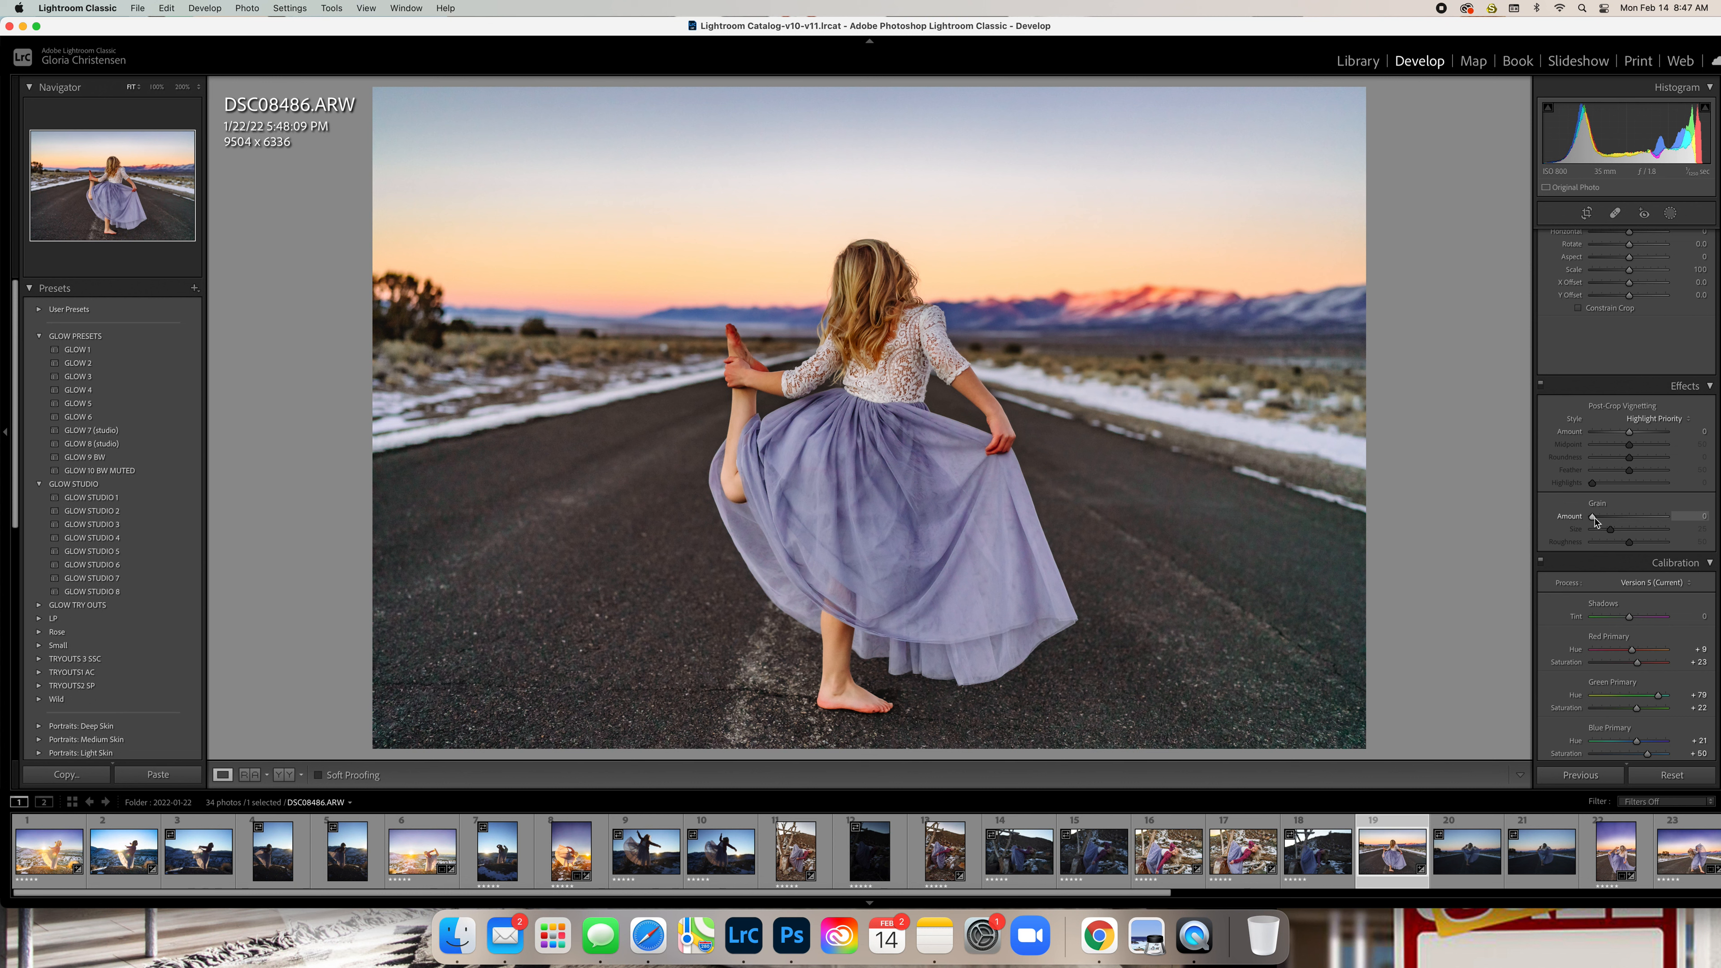
drag(1595, 518, 1612, 521)
double_click(1613, 520)
Try the calibration's Shadows Tint at -6, and undo the change
mouse_move(1629, 618)
mouse_down()
mouse_move(1615, 619)
mouse_move(1643, 620)
mouse_move(1628, 623)
mouse_up()
key(super+z)
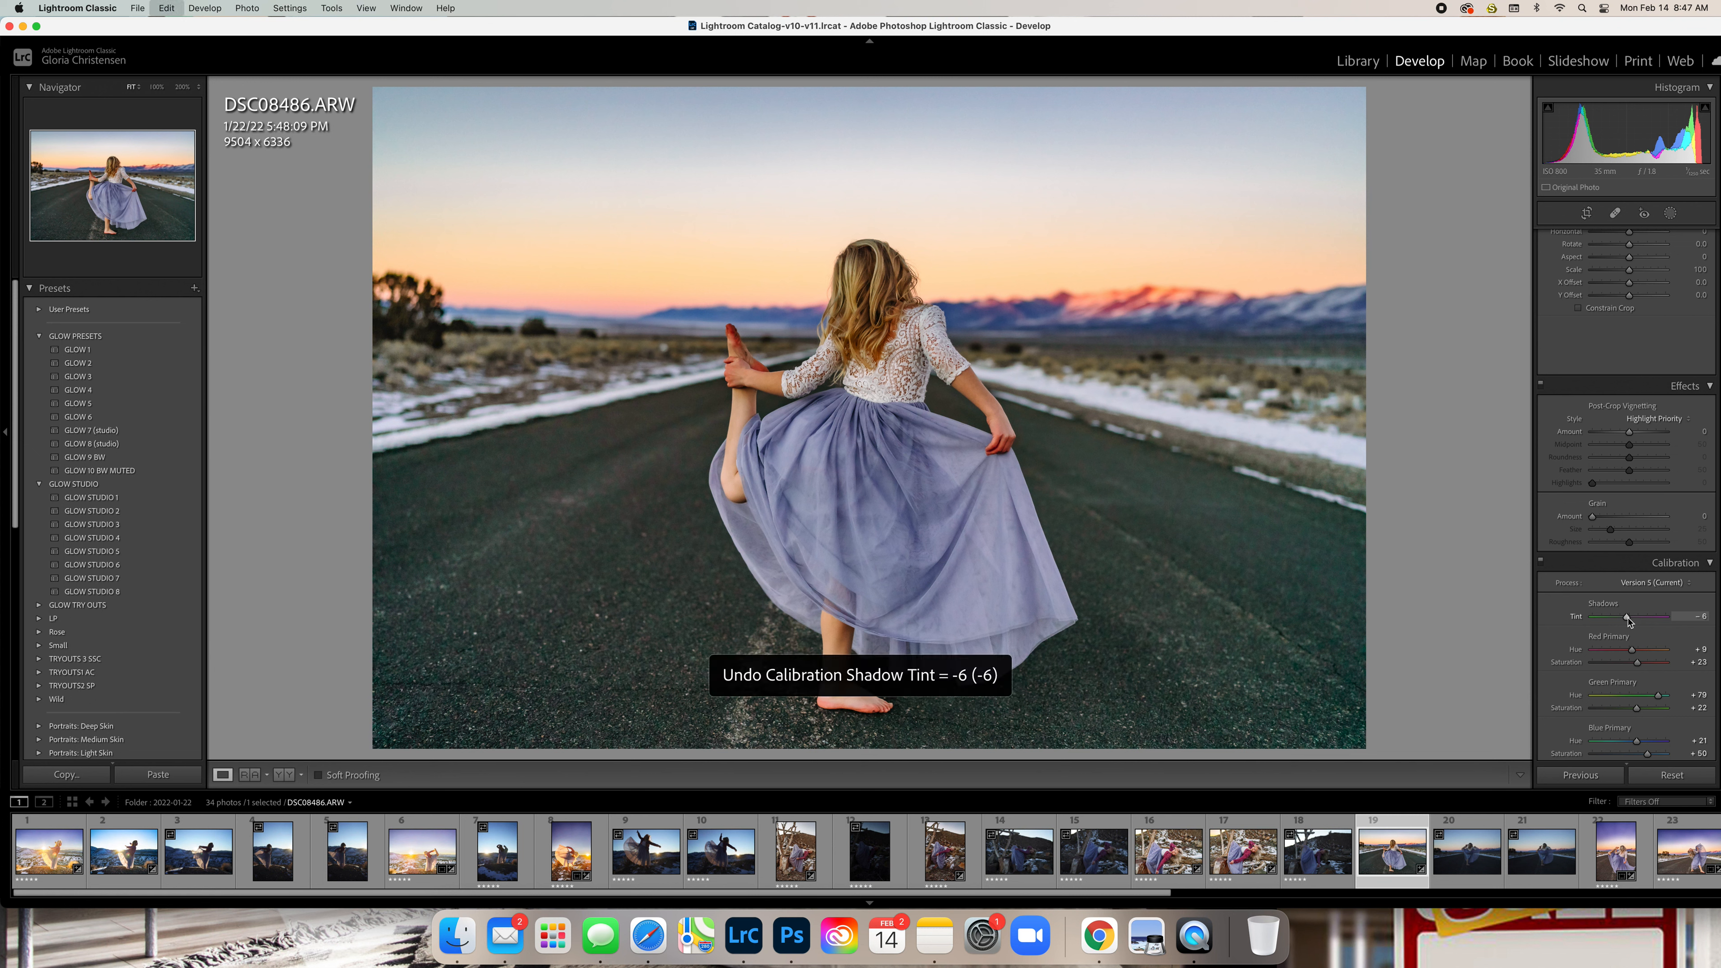
key(super+z)
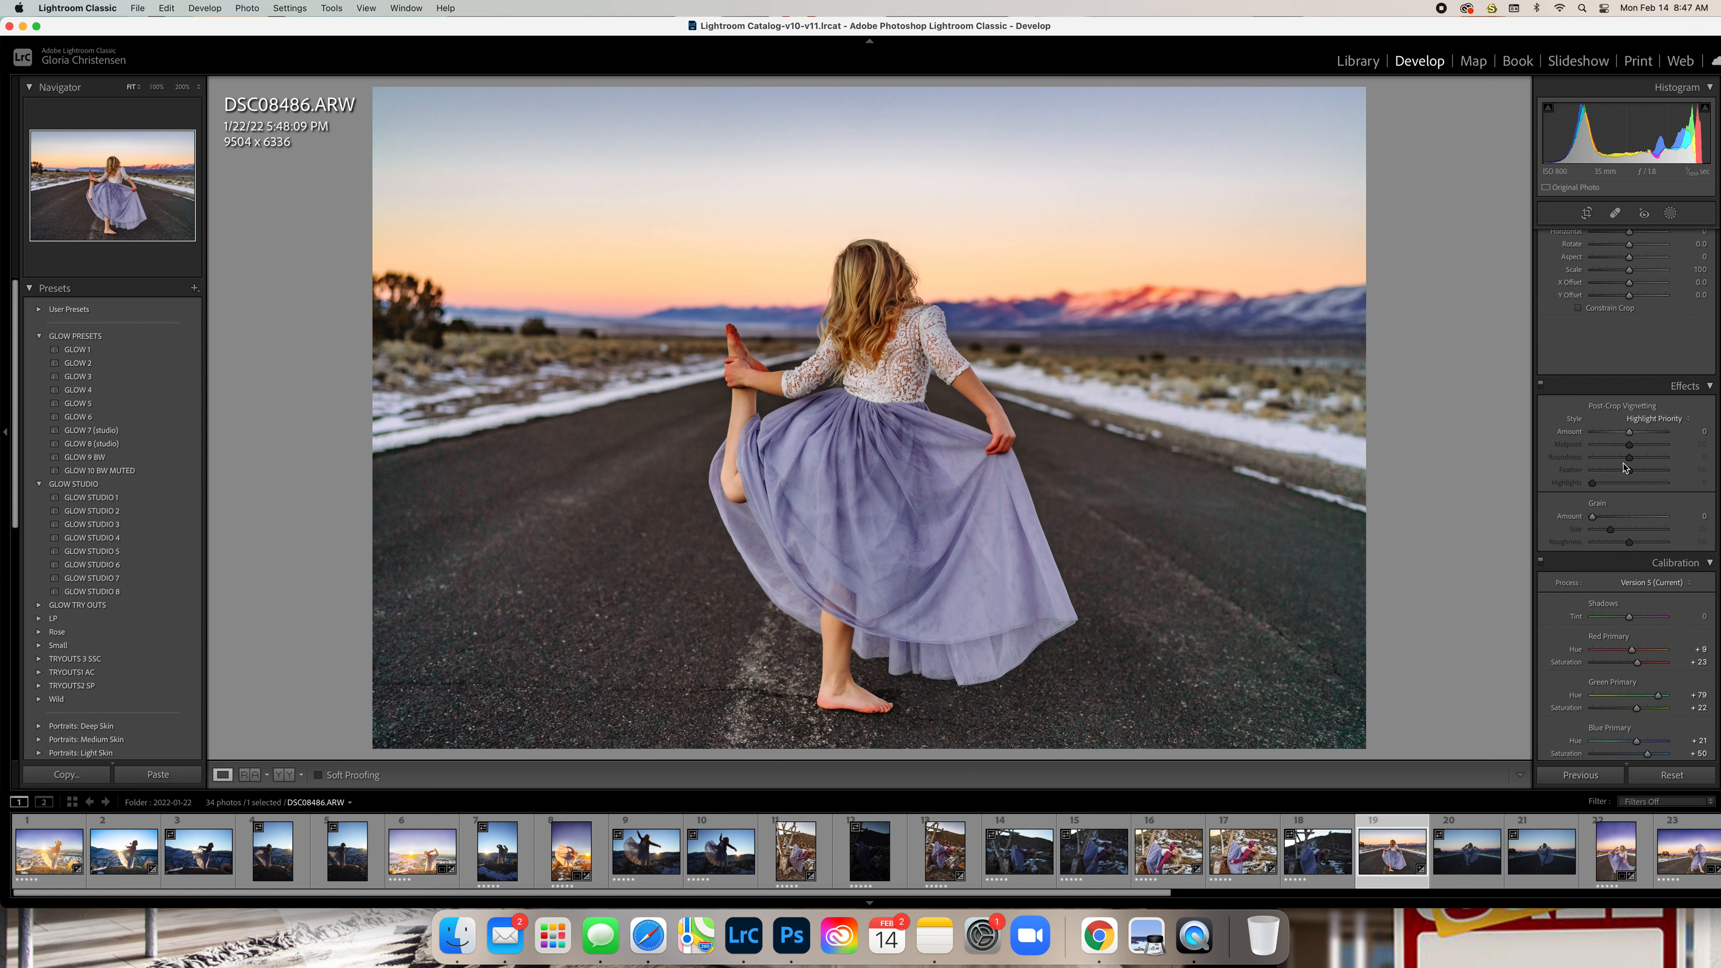
Try a dark post-crop vignette at Amount -24, -20 and -7, and reset the Amount
drag(1630, 437, 1622, 438)
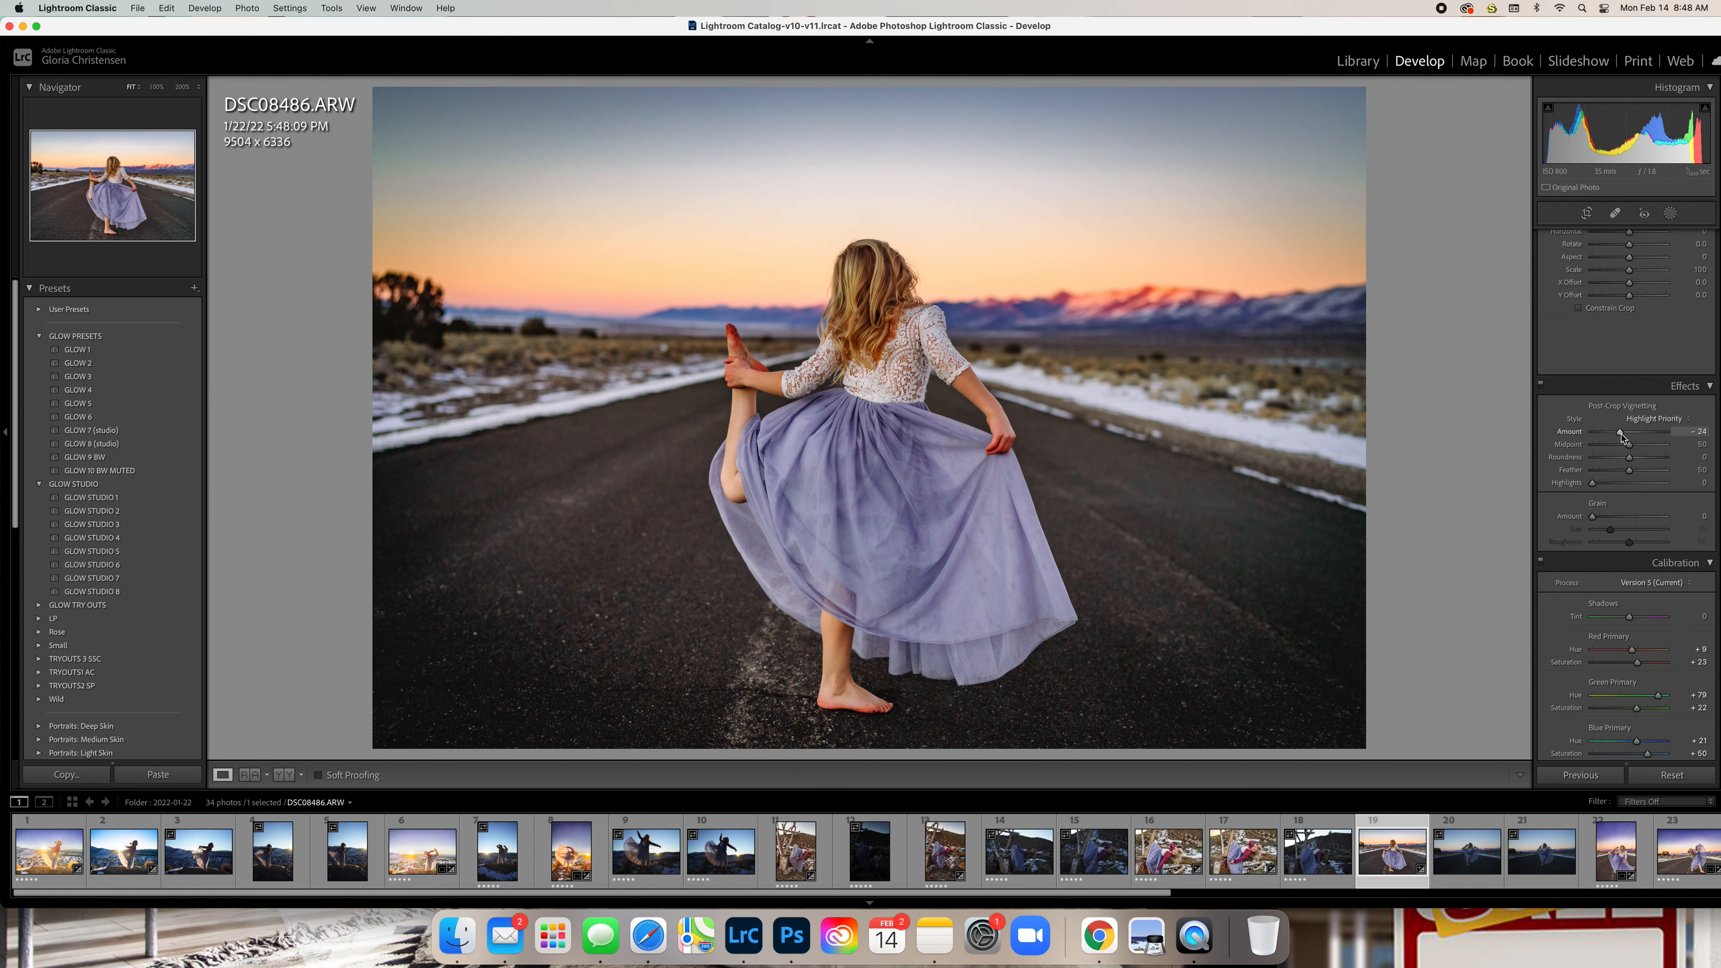
drag(1623, 438, 1624, 439)
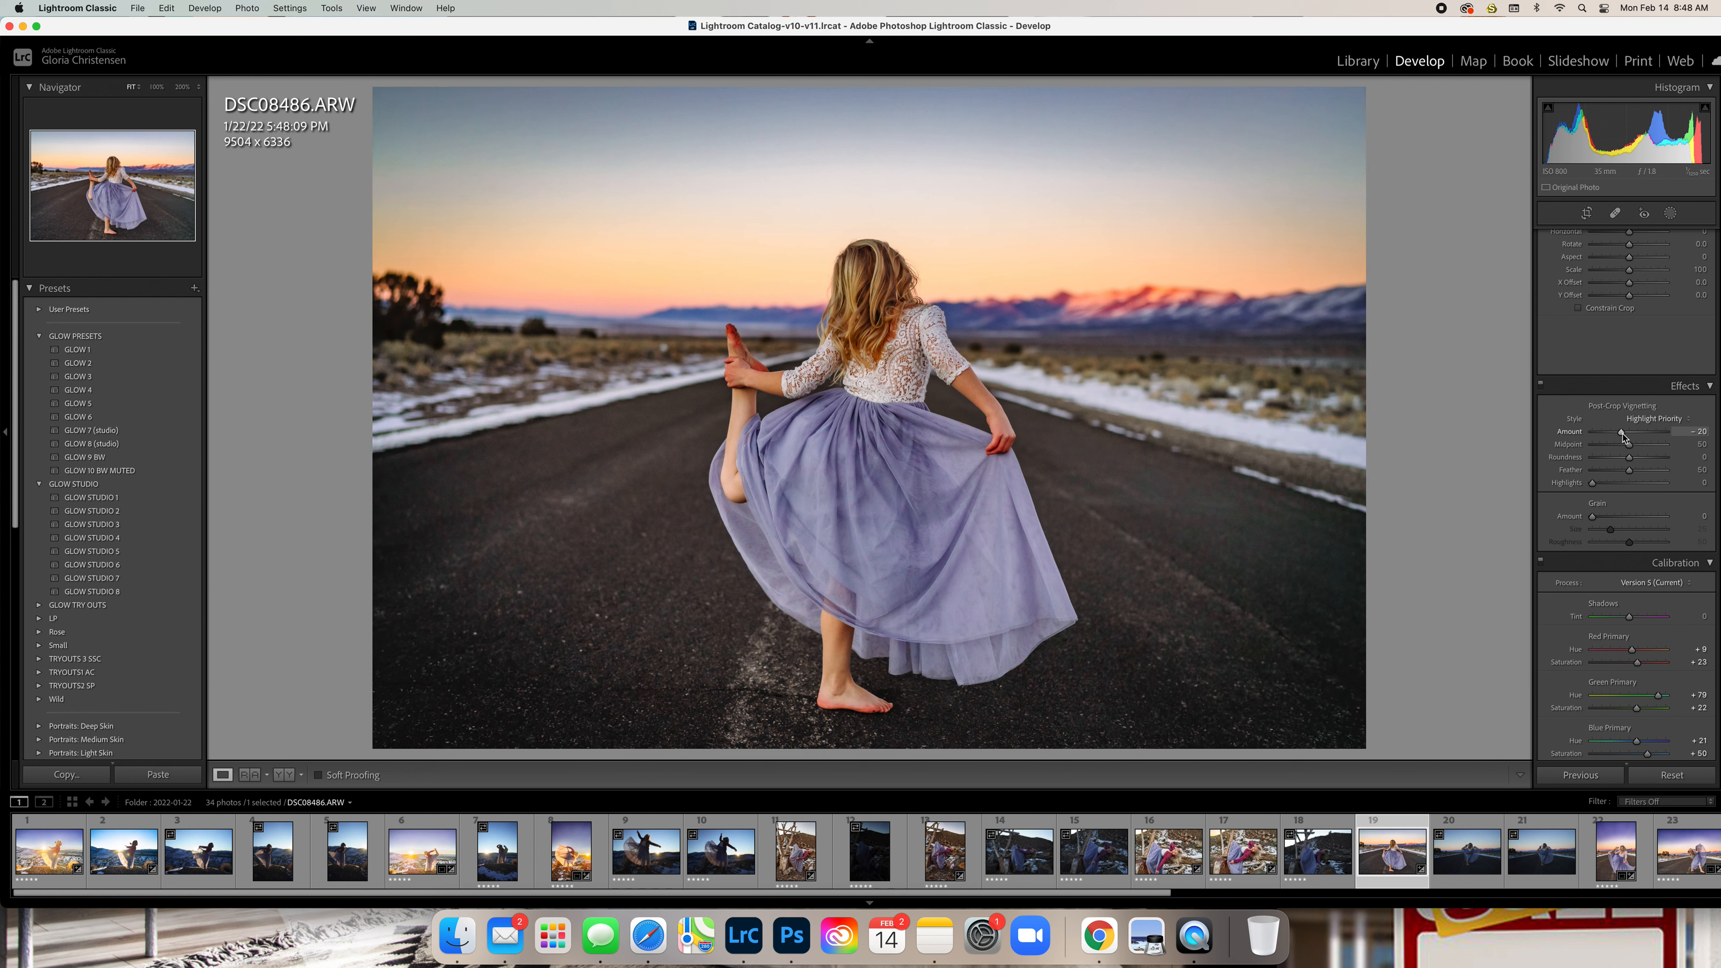
drag(1624, 439, 1629, 438)
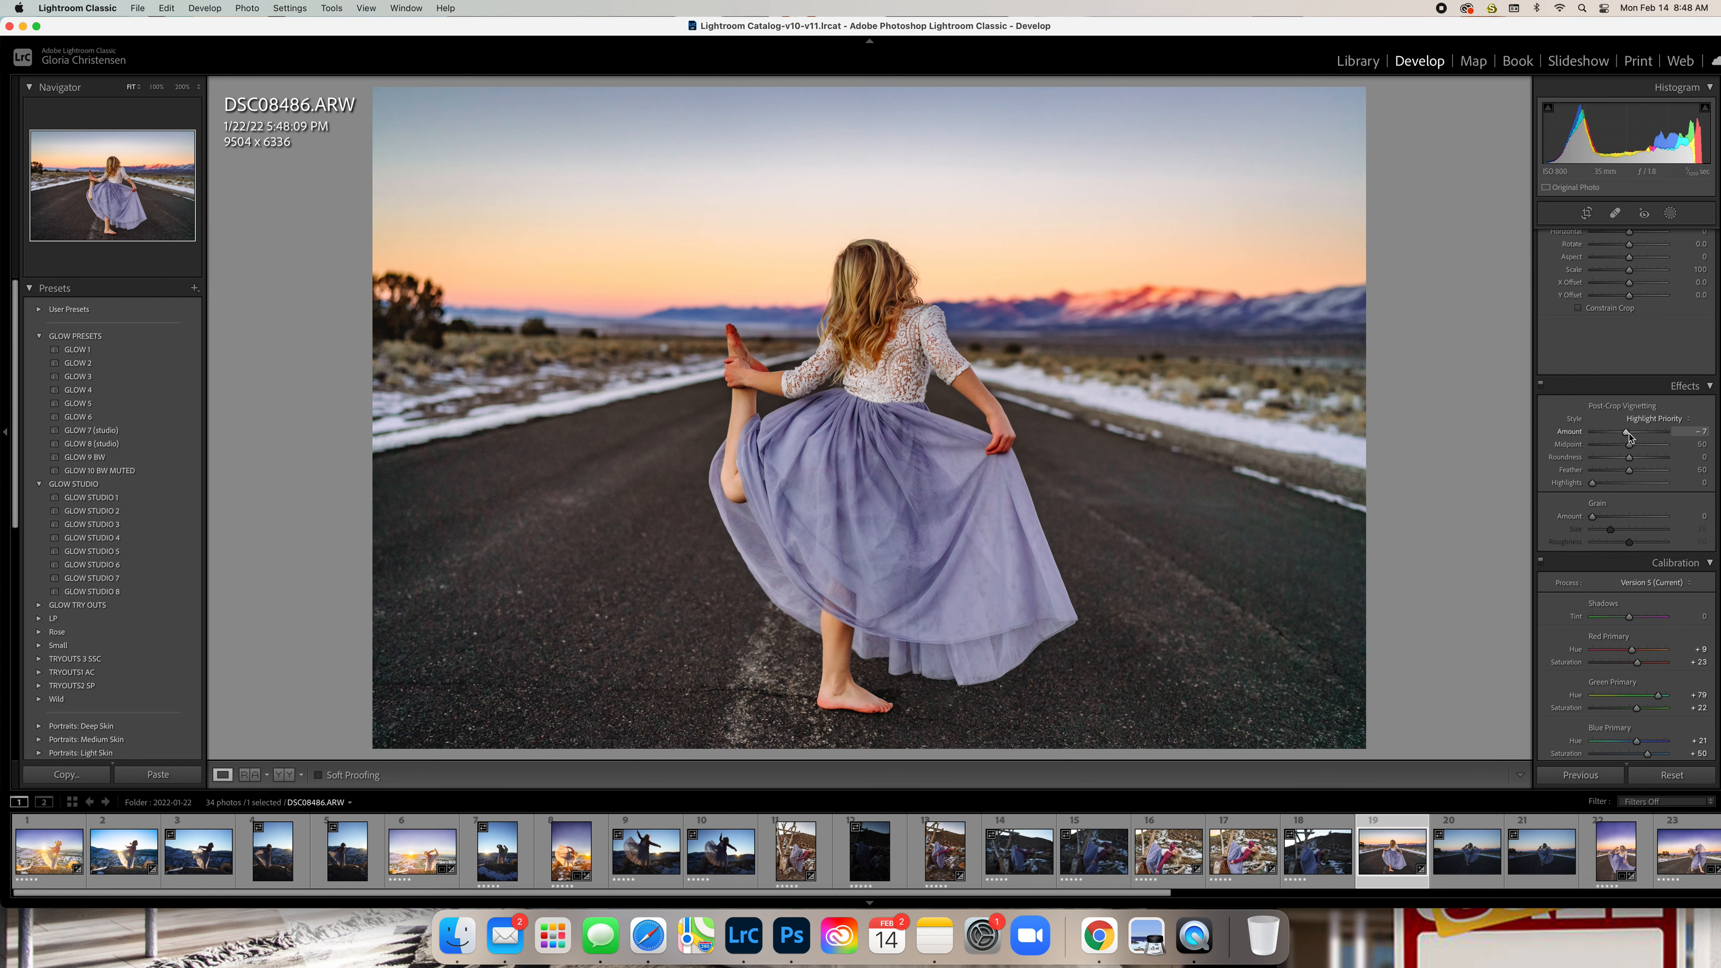
double_click(1629, 437)
Try a Horizontal perspective transform of -18 on the photo, and reset it to 0
scroll(1637, 436, up, 2)
scroll(1636, 436, up, 2)
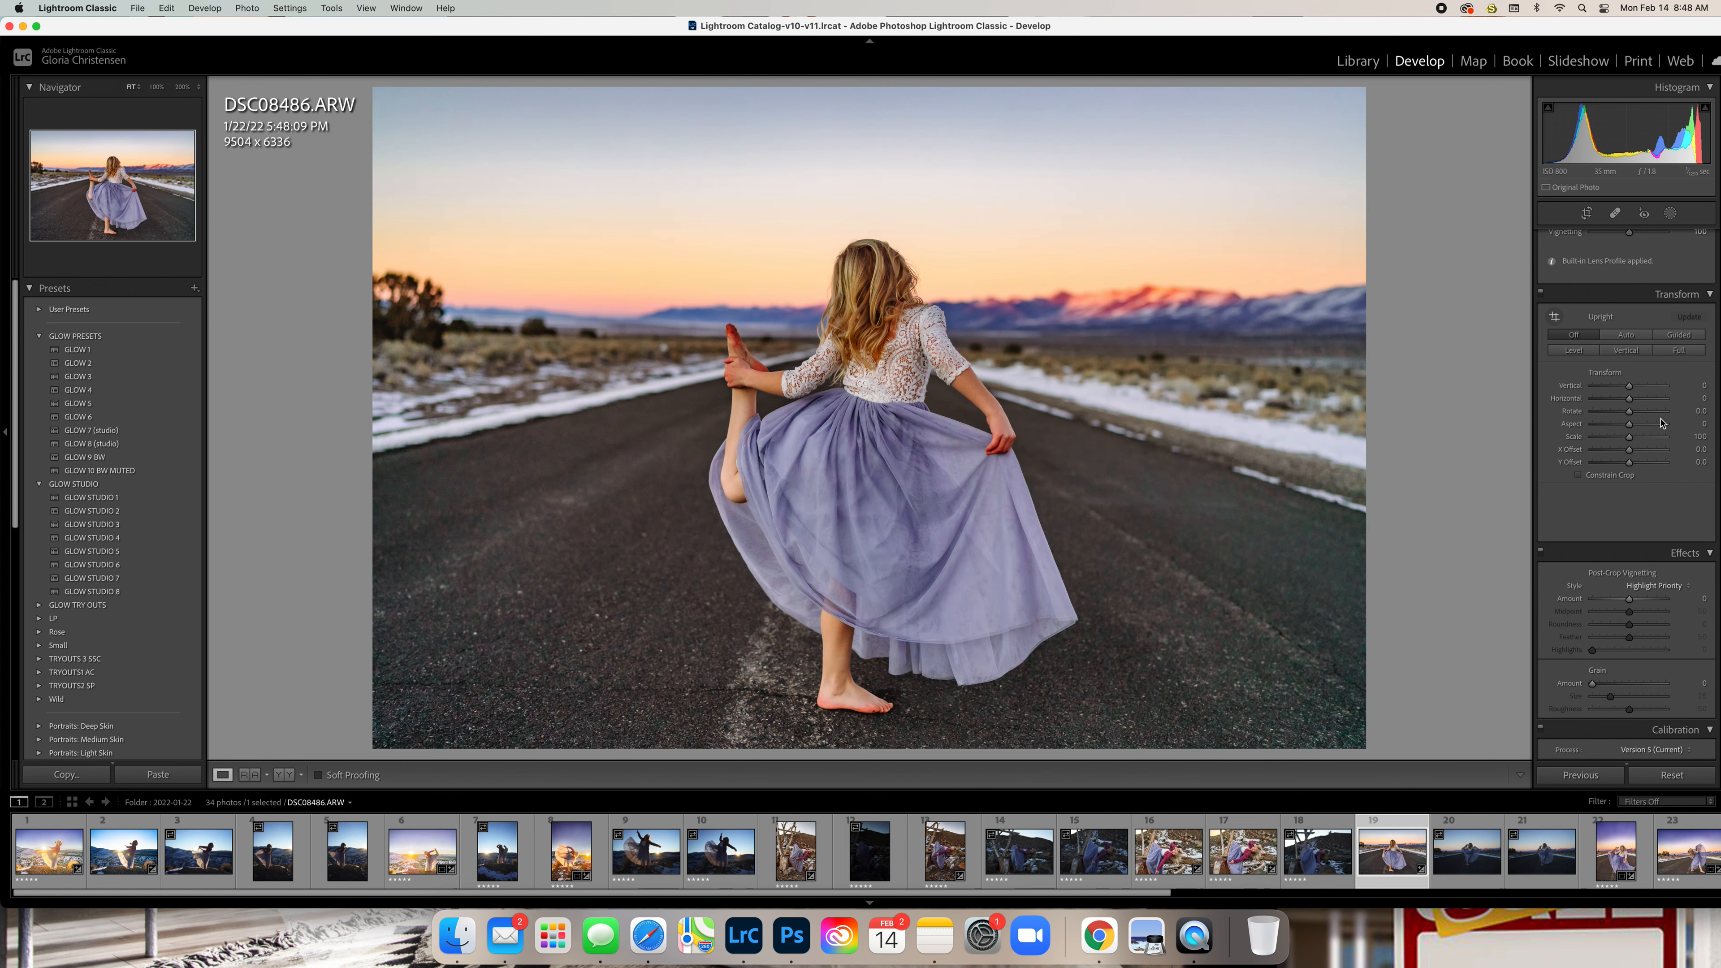
drag(1630, 391, 1633, 409)
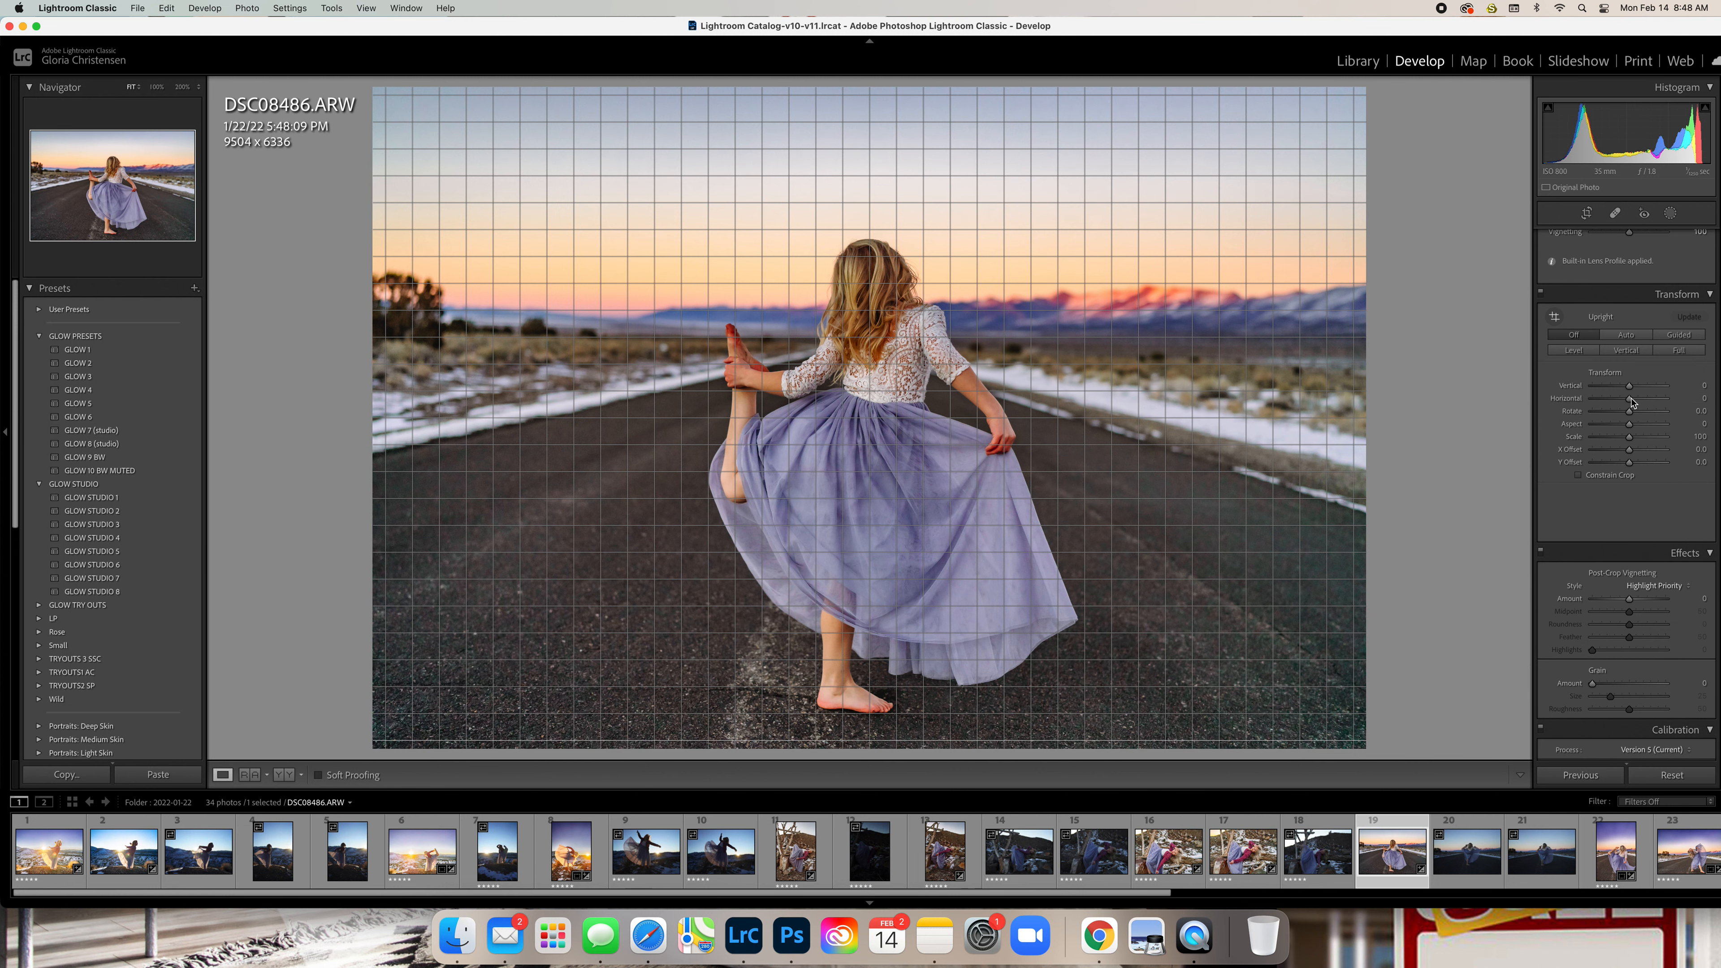
drag(1631, 404, 1624, 403)
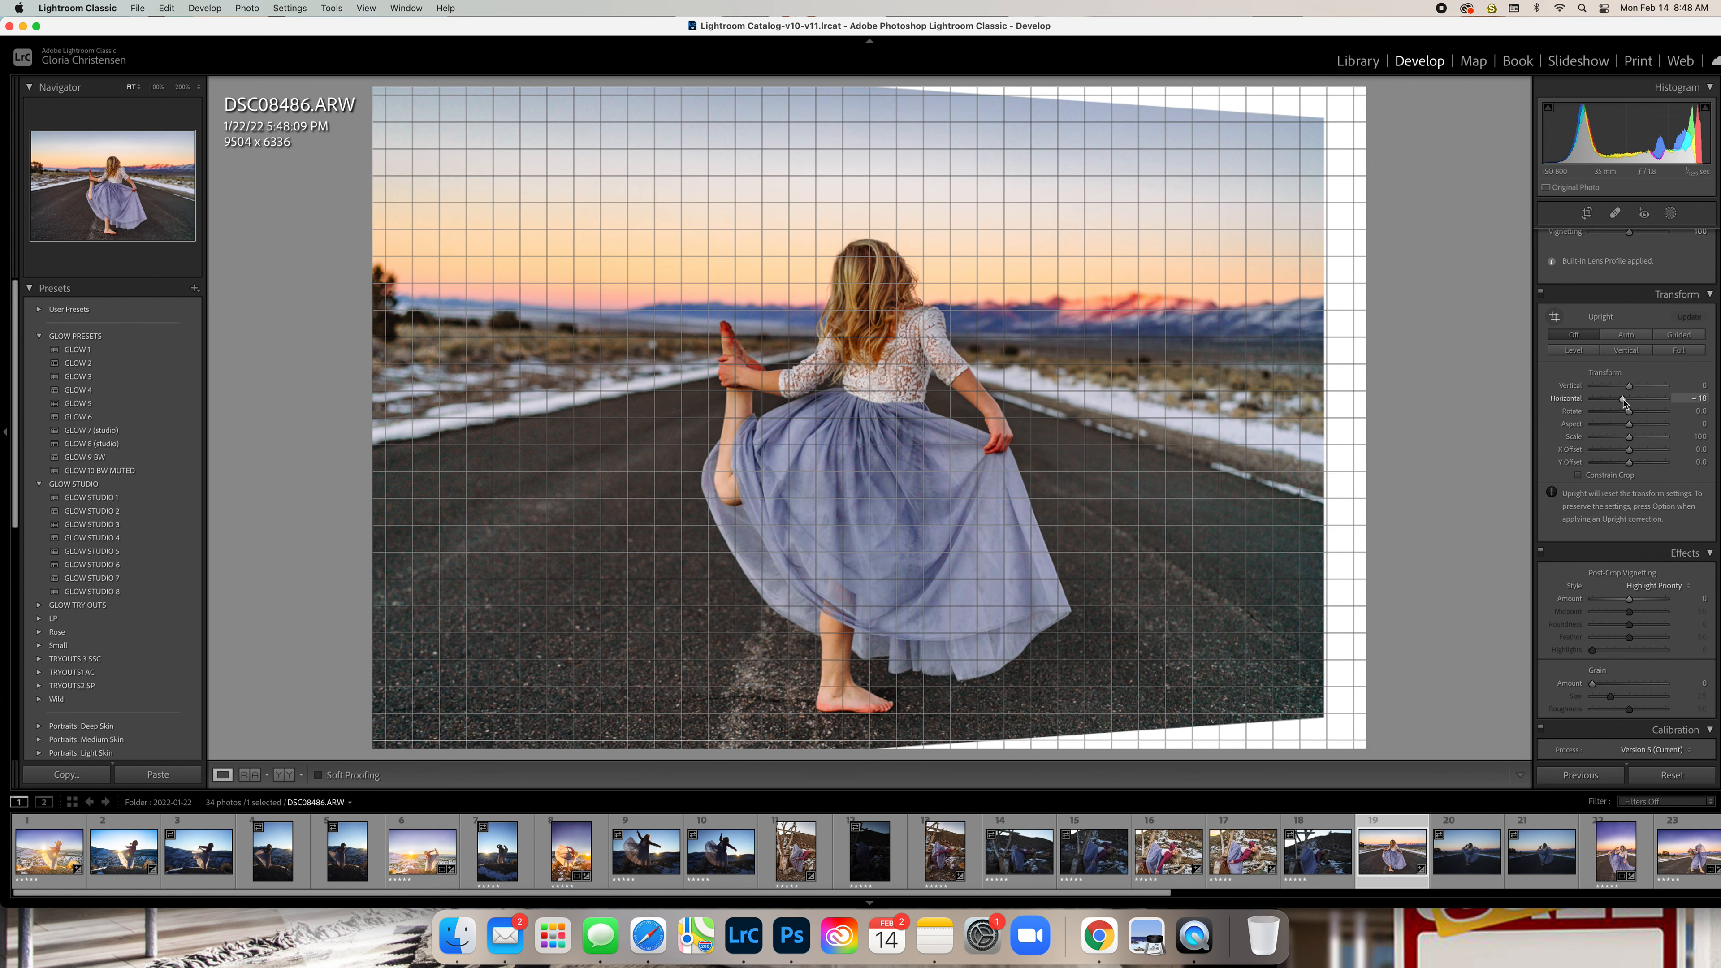
double_click(1630, 402)
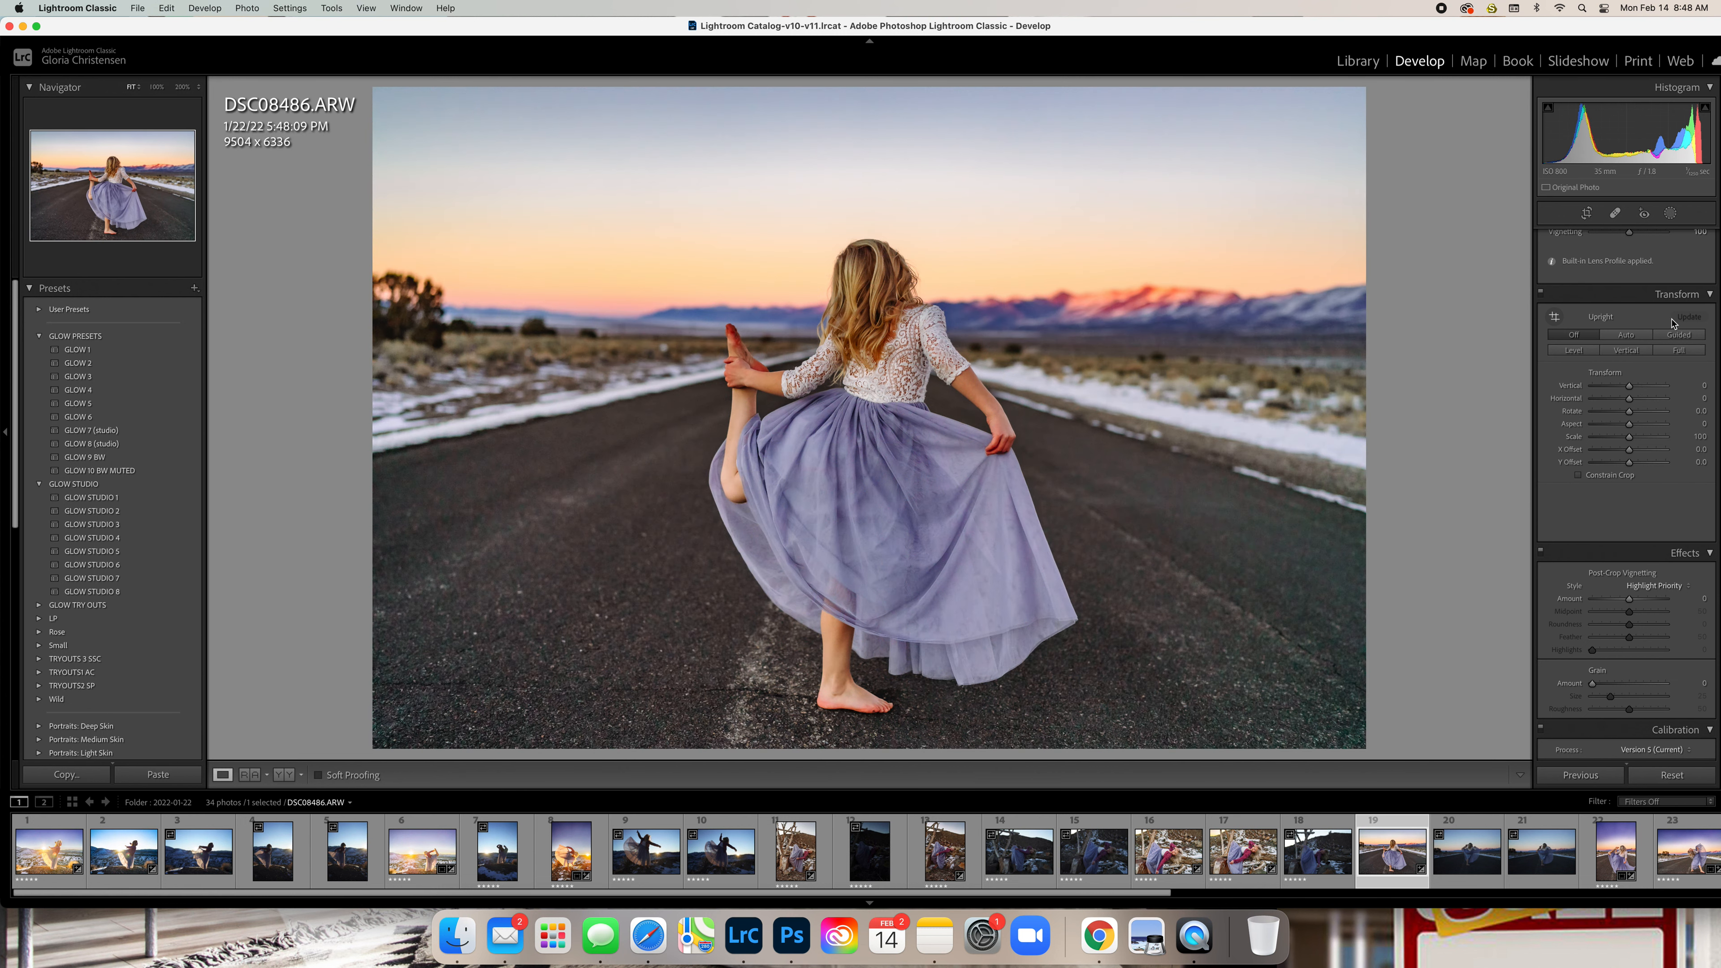
Straighten the photo's crop to an angle of 0.04 with the original aspect ratio, and apply it
scroll(1672, 321, up, 10)
scroll(1672, 321, up, 10)
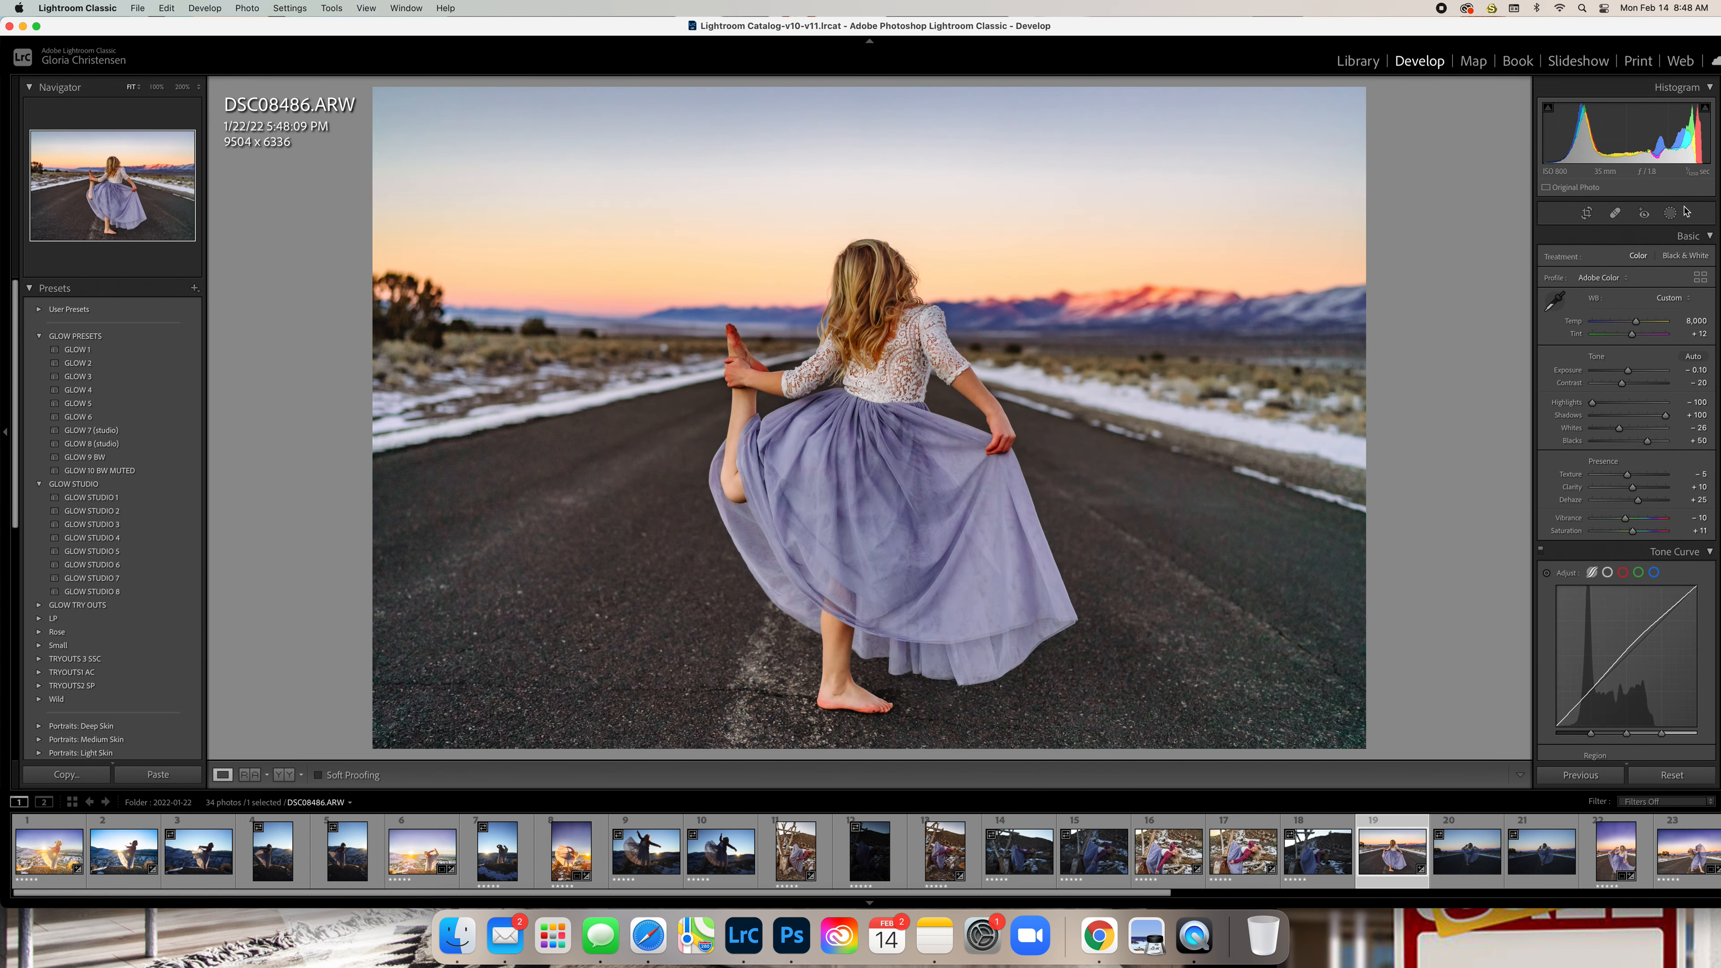
click(1586, 213)
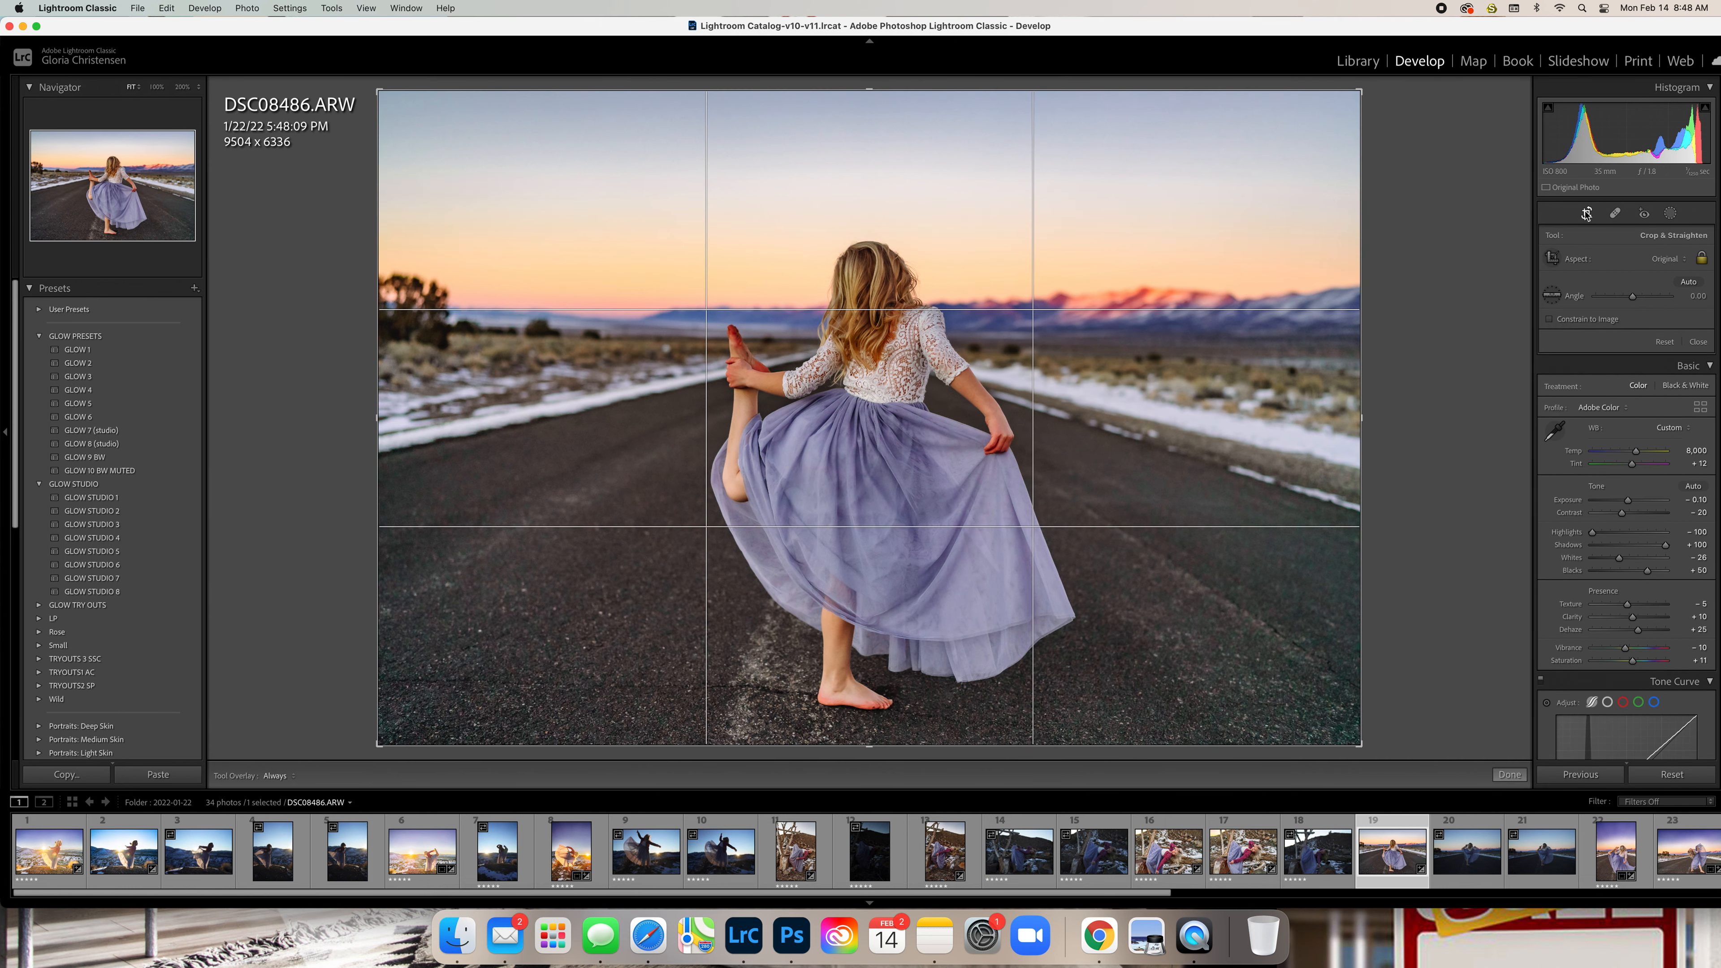
drag(1371, 95, 1361, 93)
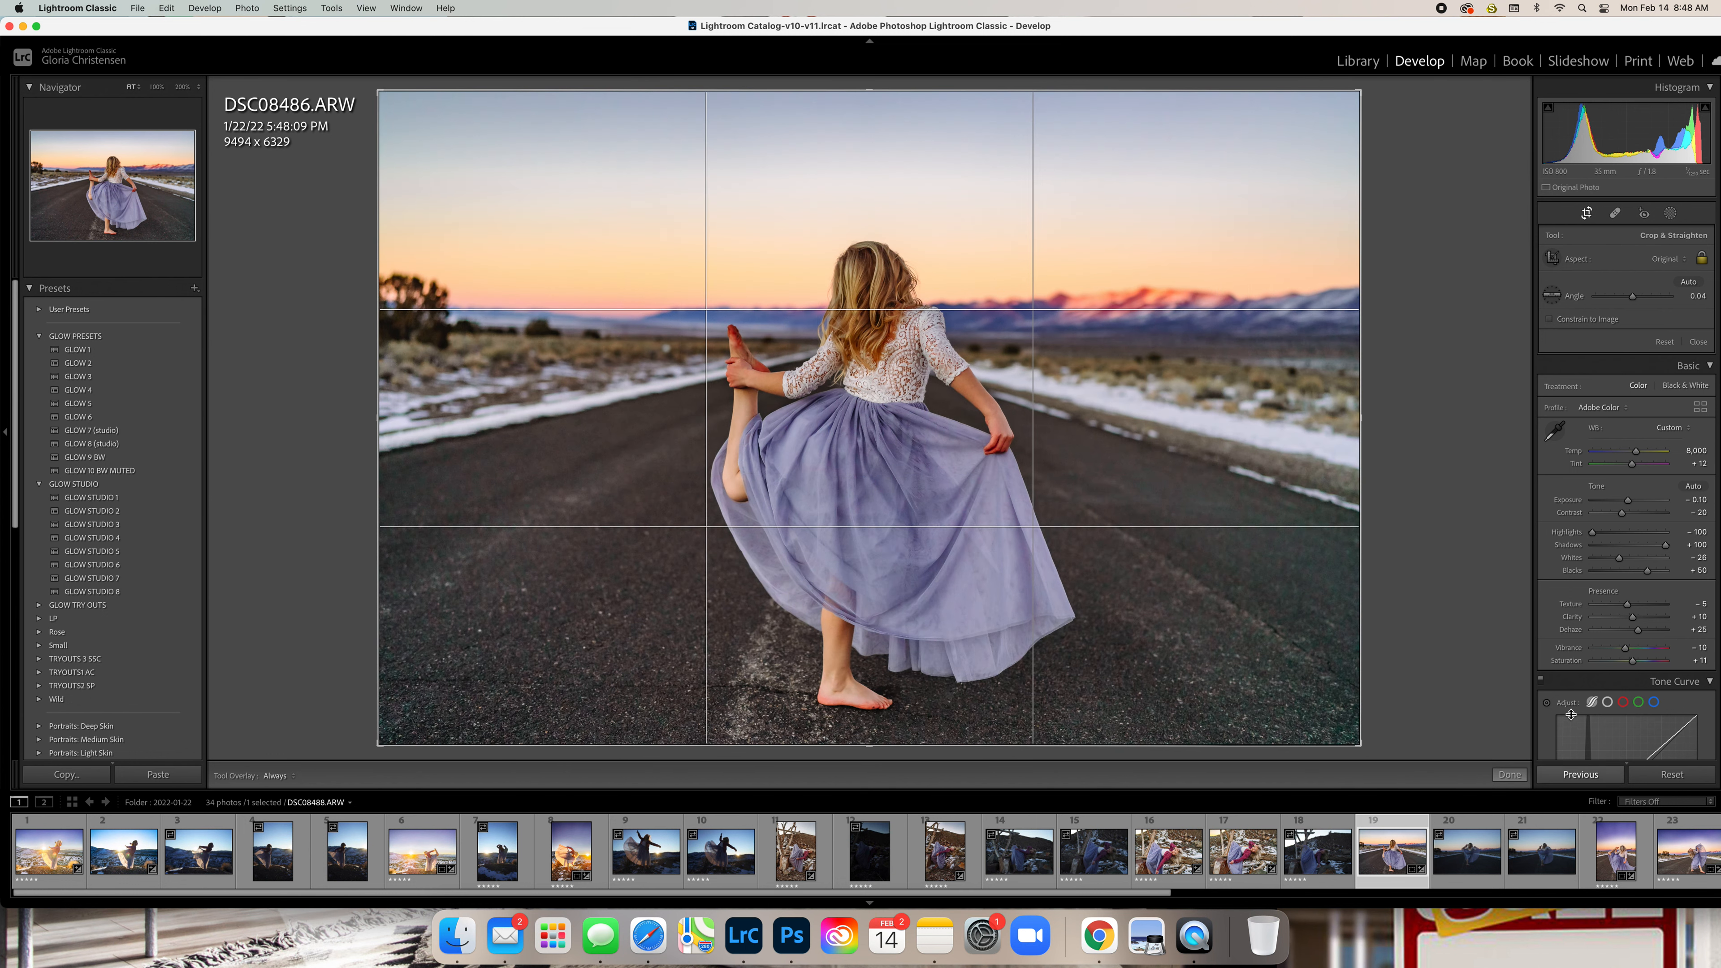
click(1699, 341)
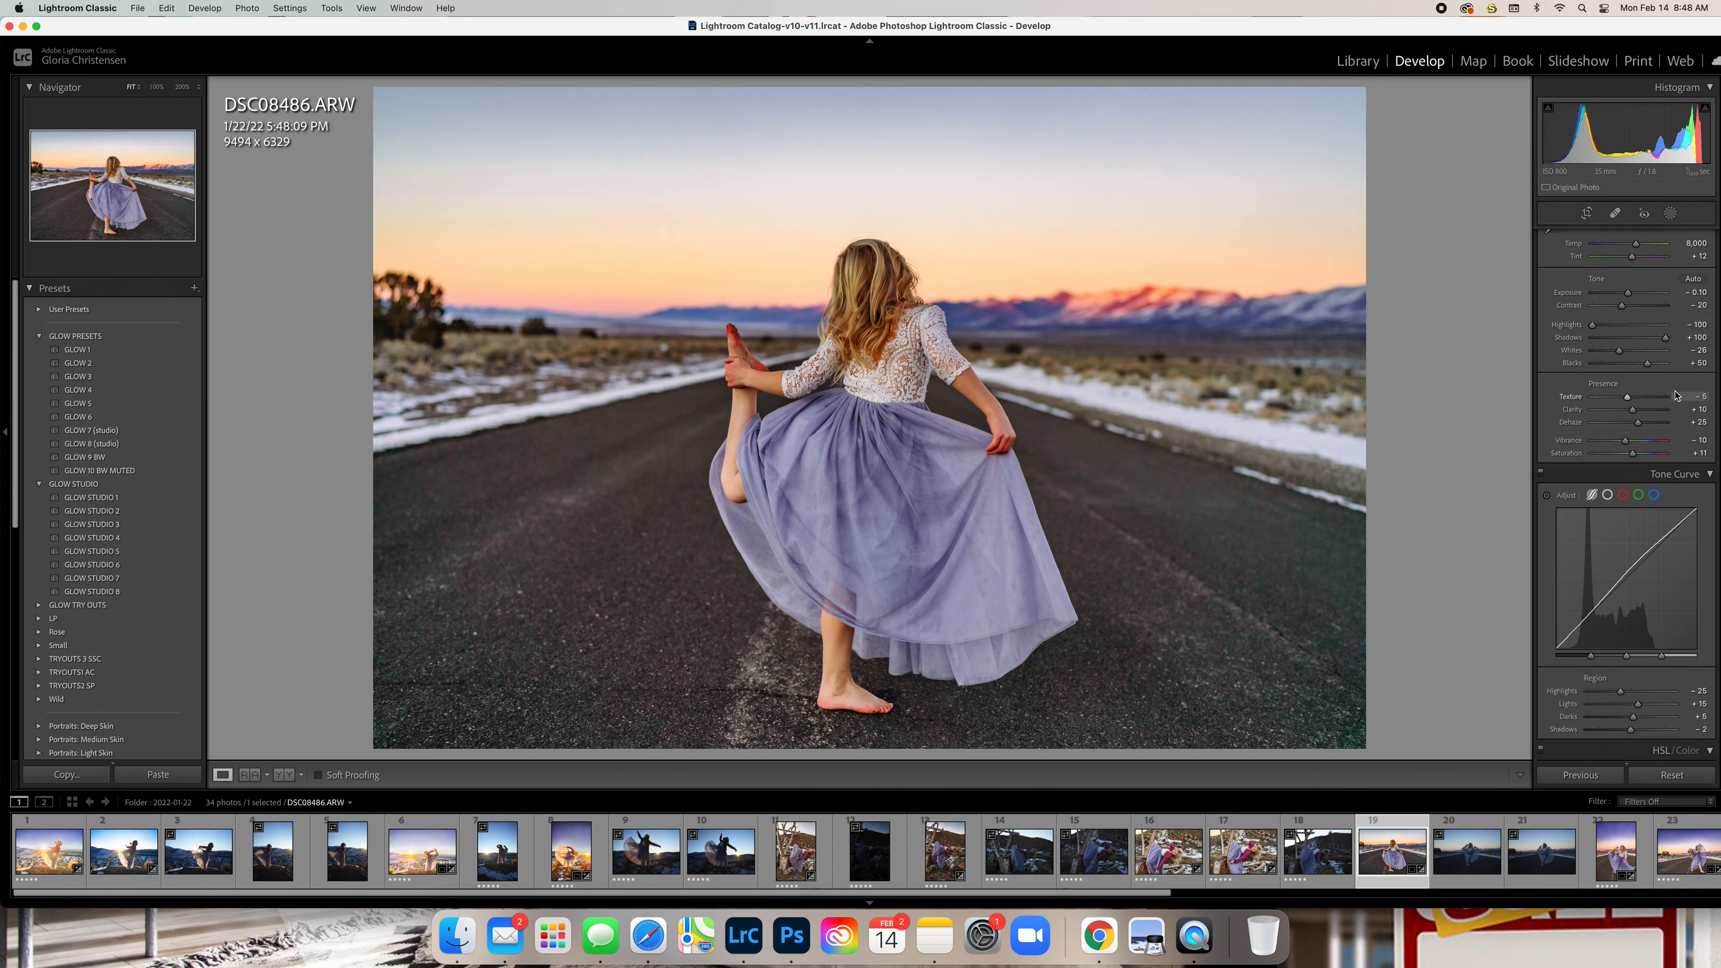
scroll(1676, 396, down, 15)
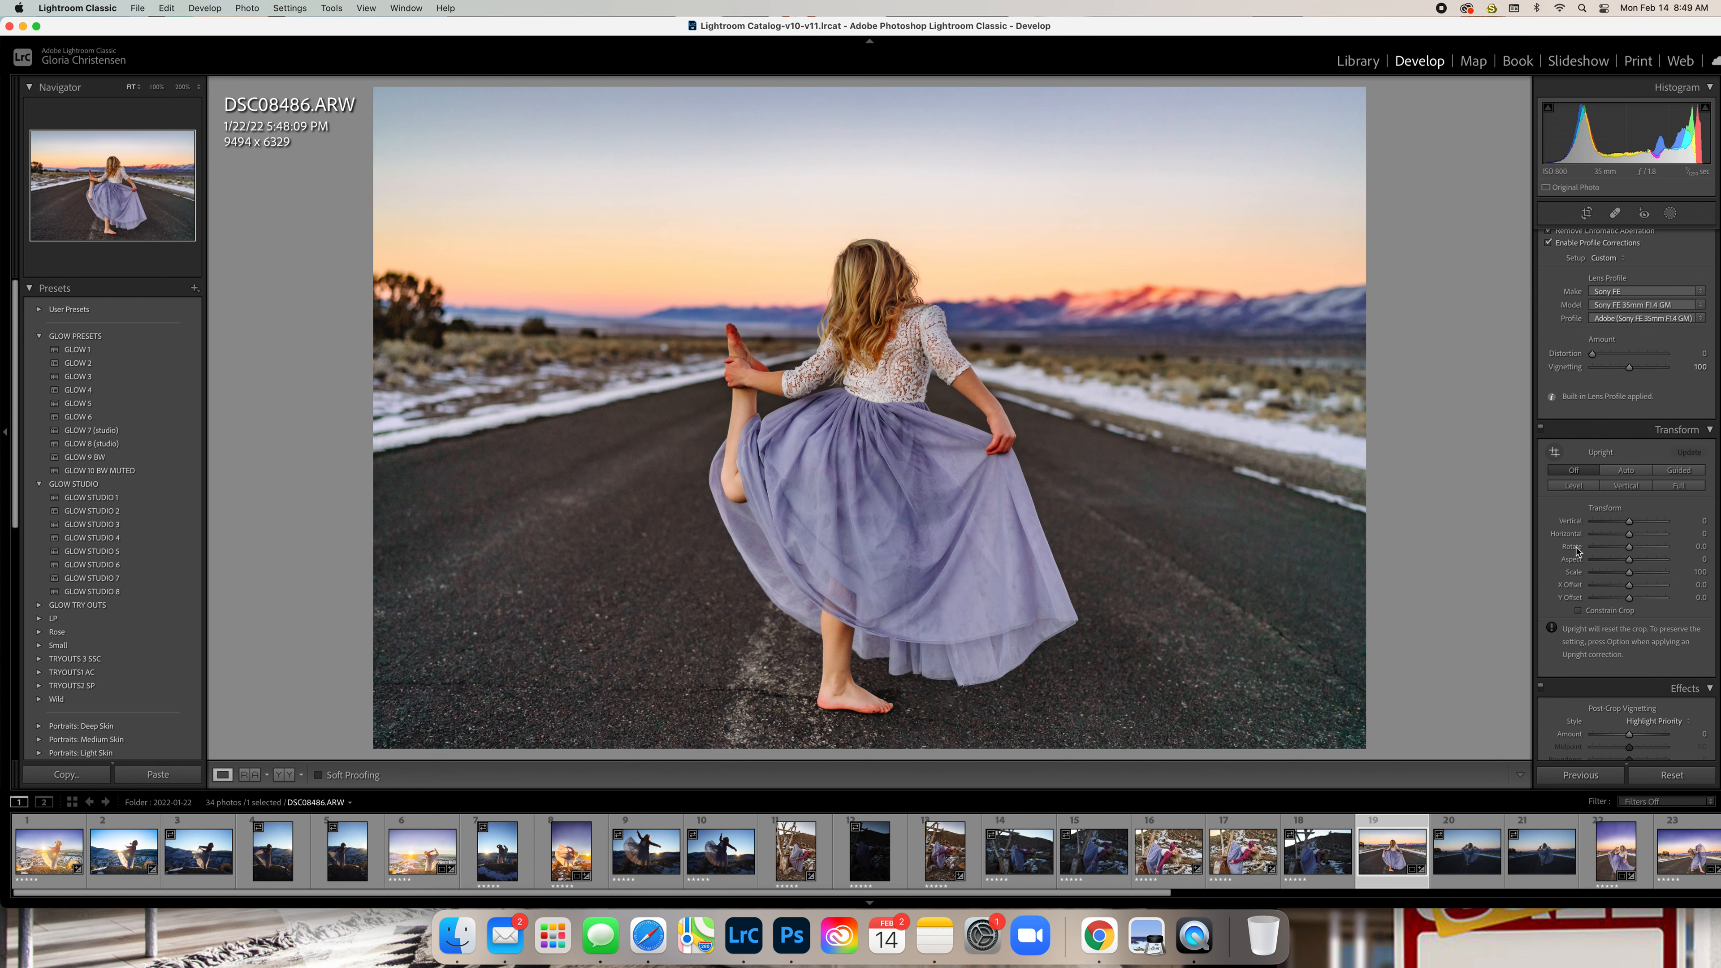
click(1630, 572)
click(1594, 523)
scroll(1713, 439, down, 1)
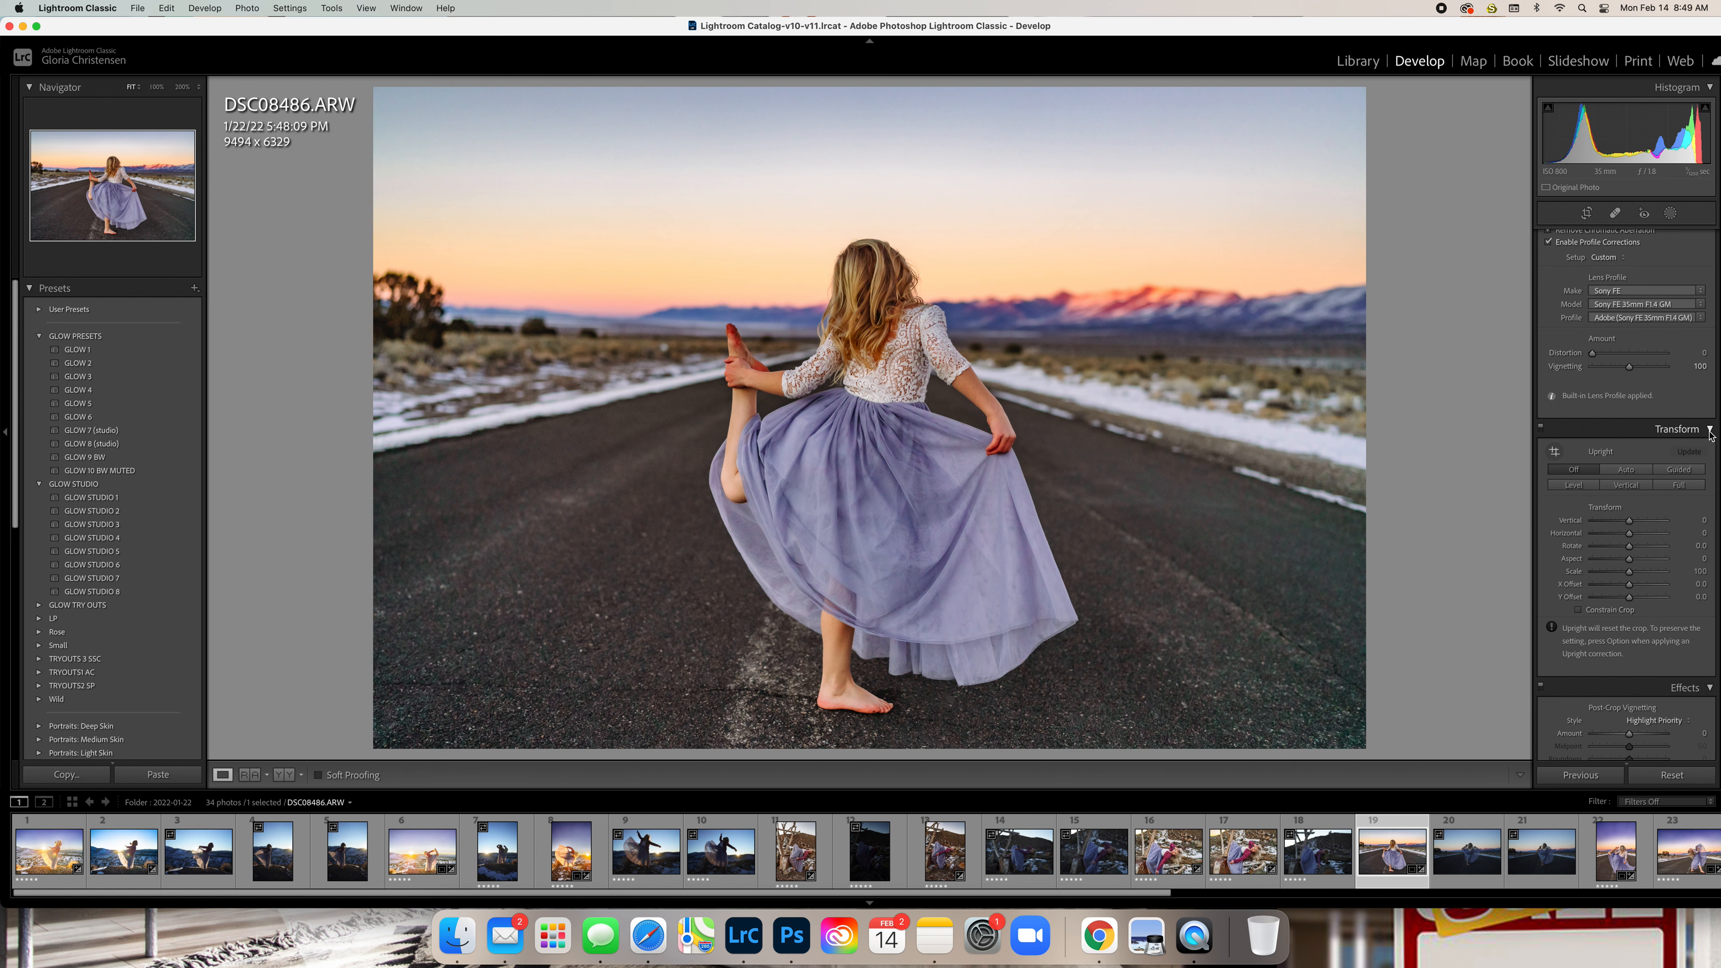
Turn chromatic aberration removal and the lens profile corrections off, and enable both again
scroll(1695, 447, up, 5)
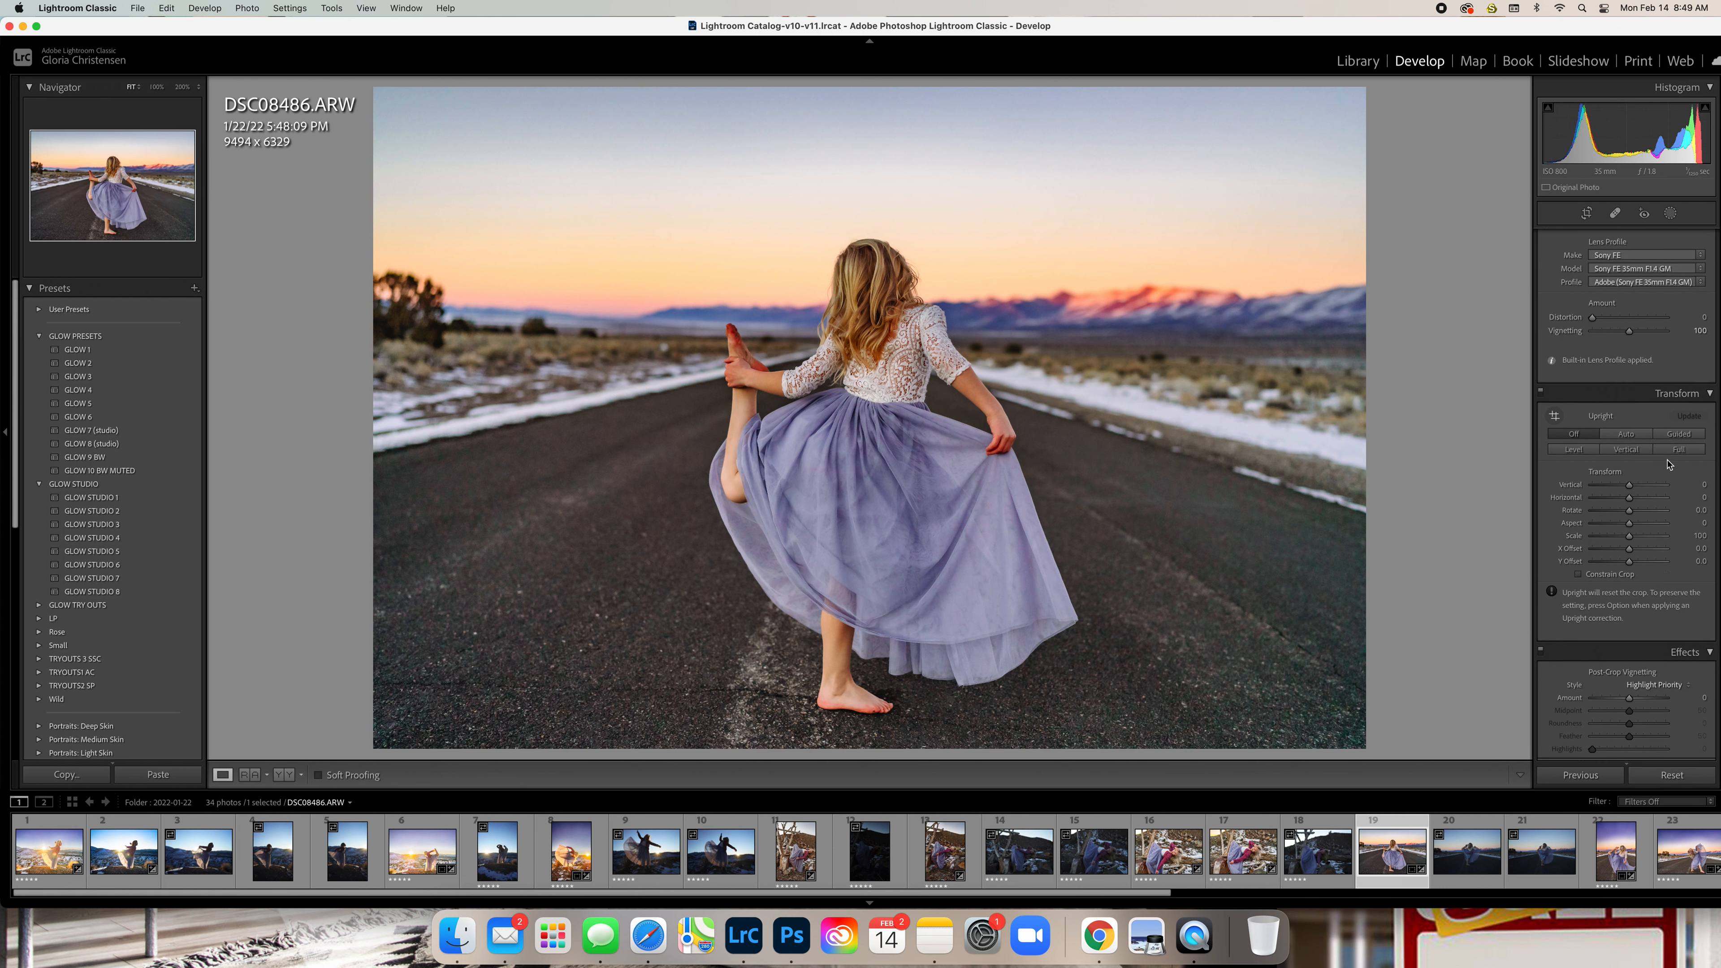
scroll(1666, 465, up, 1)
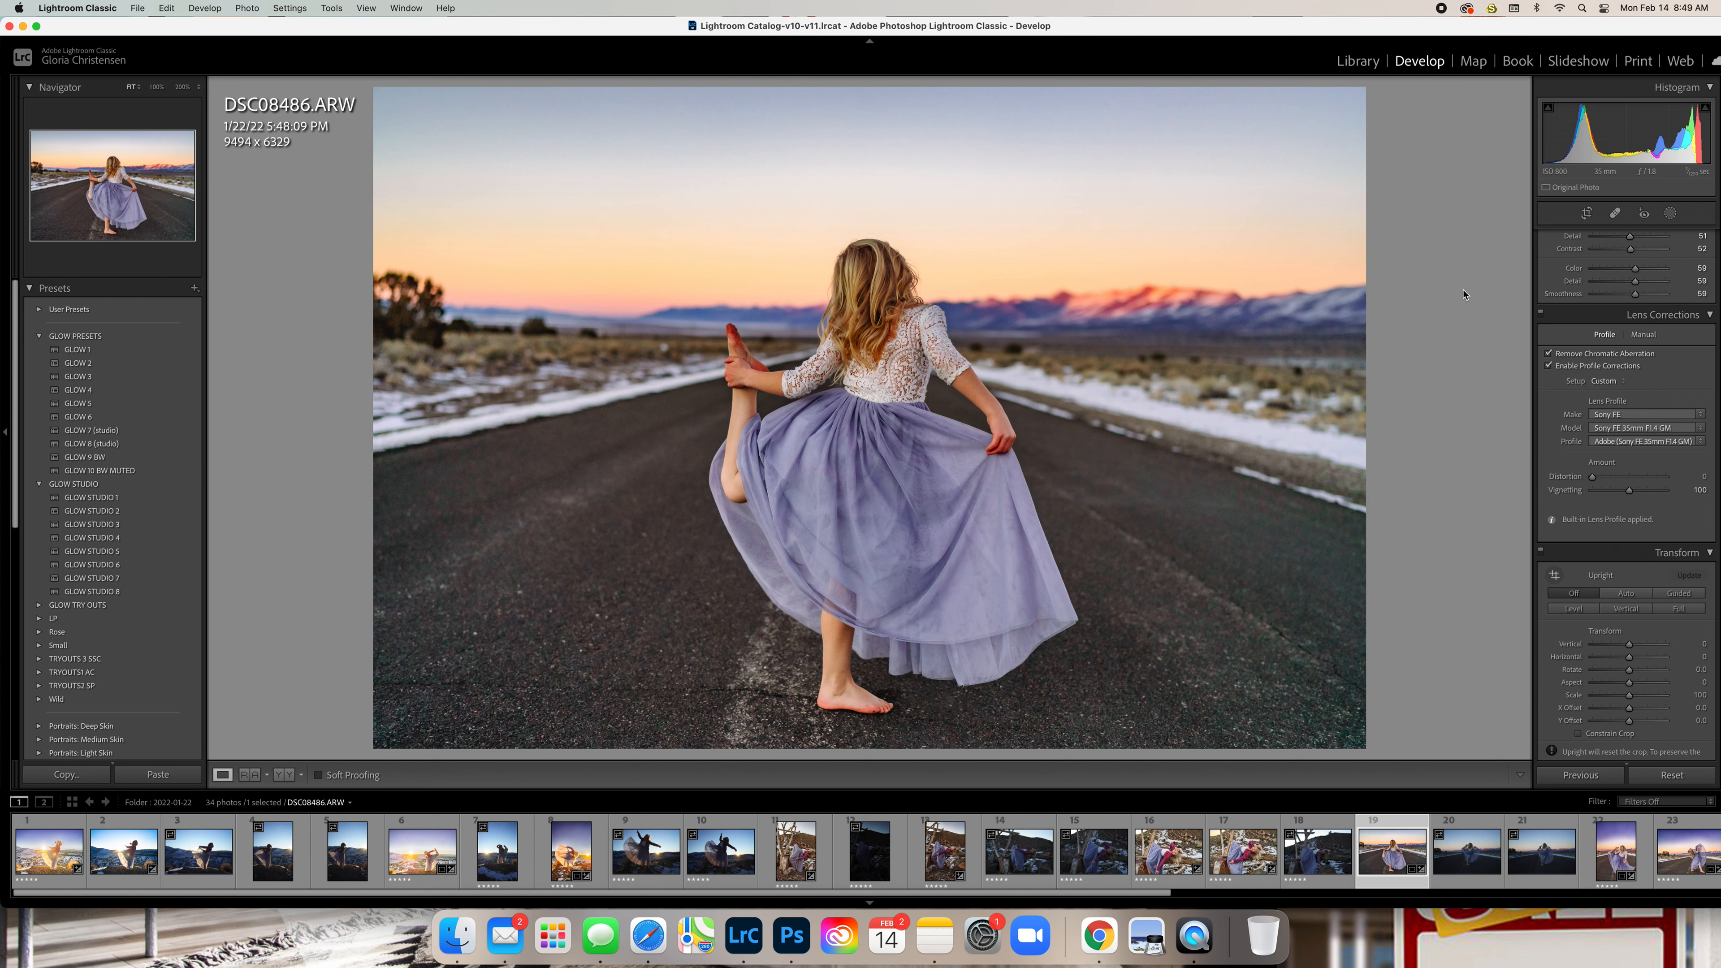
click(1548, 353)
click(1551, 366)
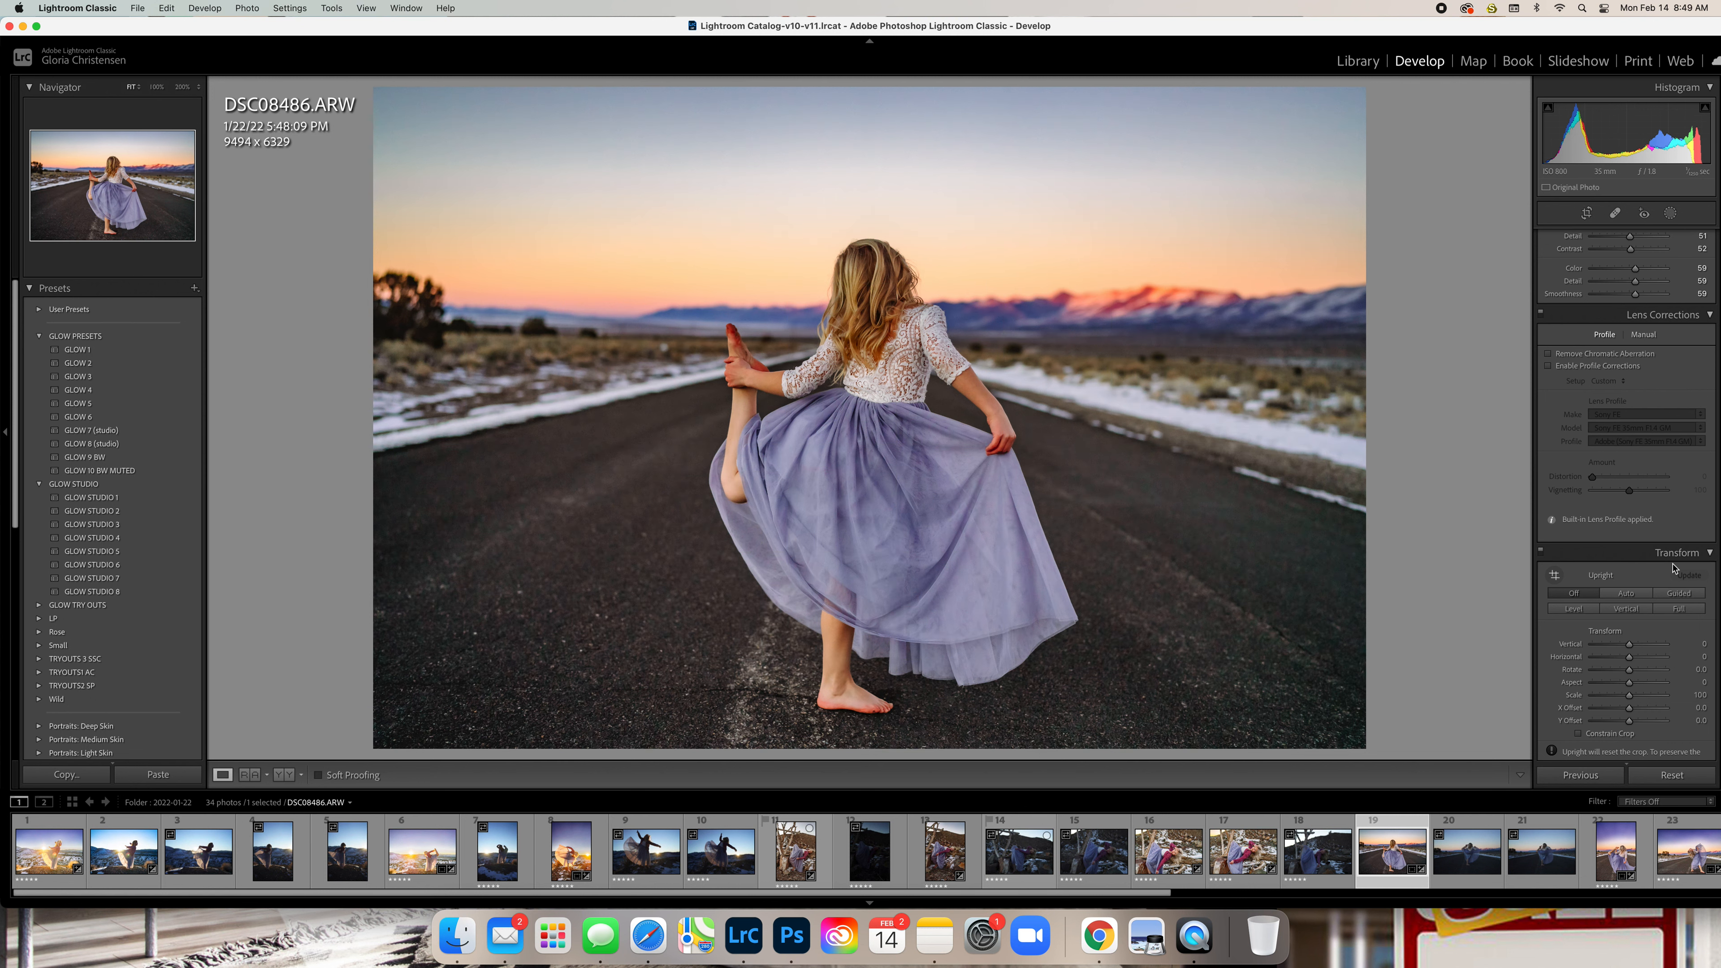
click(1549, 354)
click(1549, 366)
Try the lens profile's Distortion amount at 100 and above, and return it to 0
drag(1594, 479, 1634, 481)
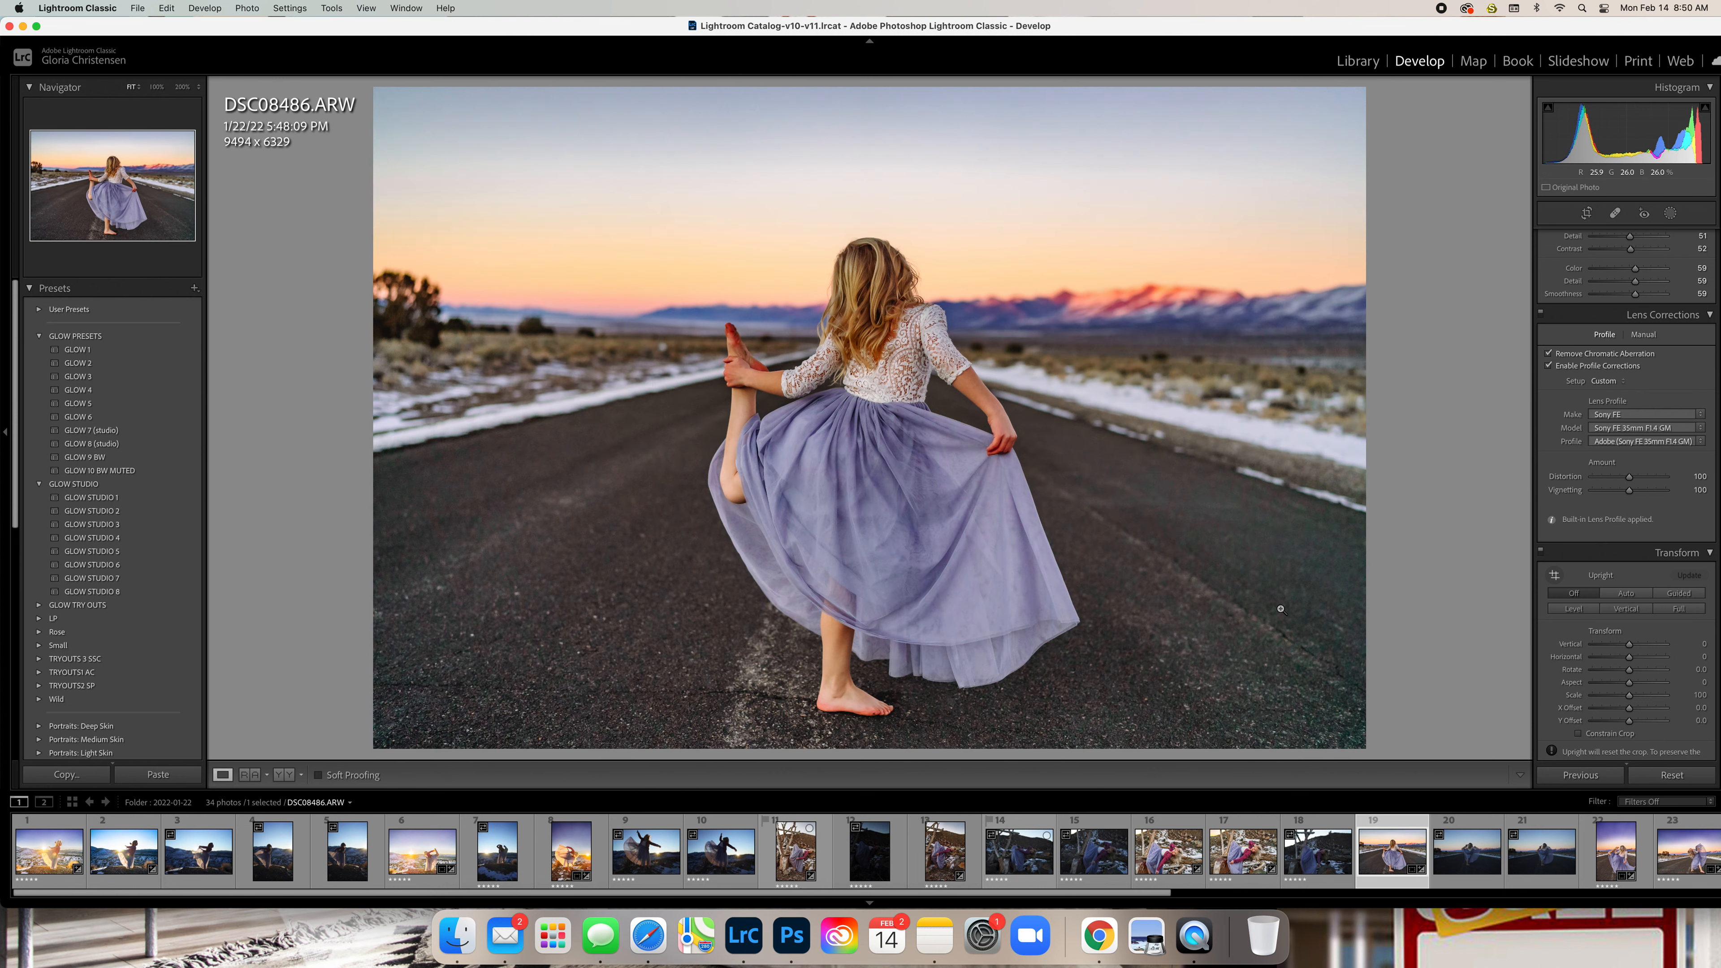
click(1627, 481)
drag(1630, 483, 1720, 474)
drag(1429, 493, 1418, 494)
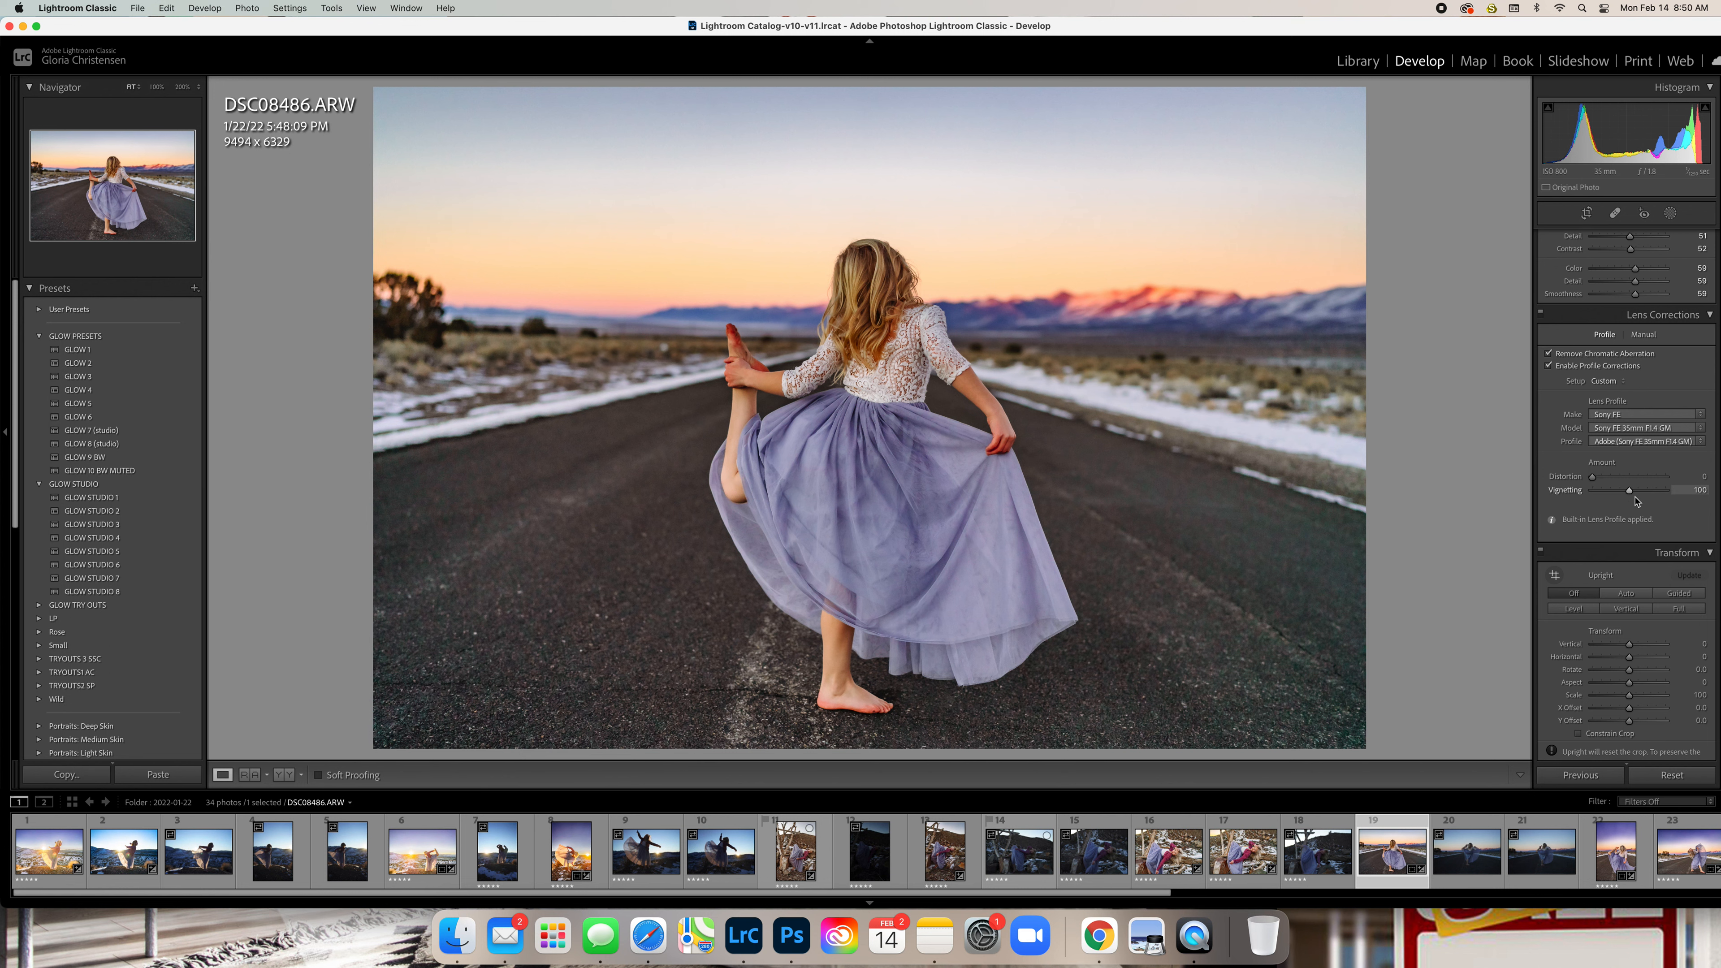
Try the lens profile's Vignetting amount at 200, return it to 100, and fit the photo in the view
drag(1621, 497, 1685, 496)
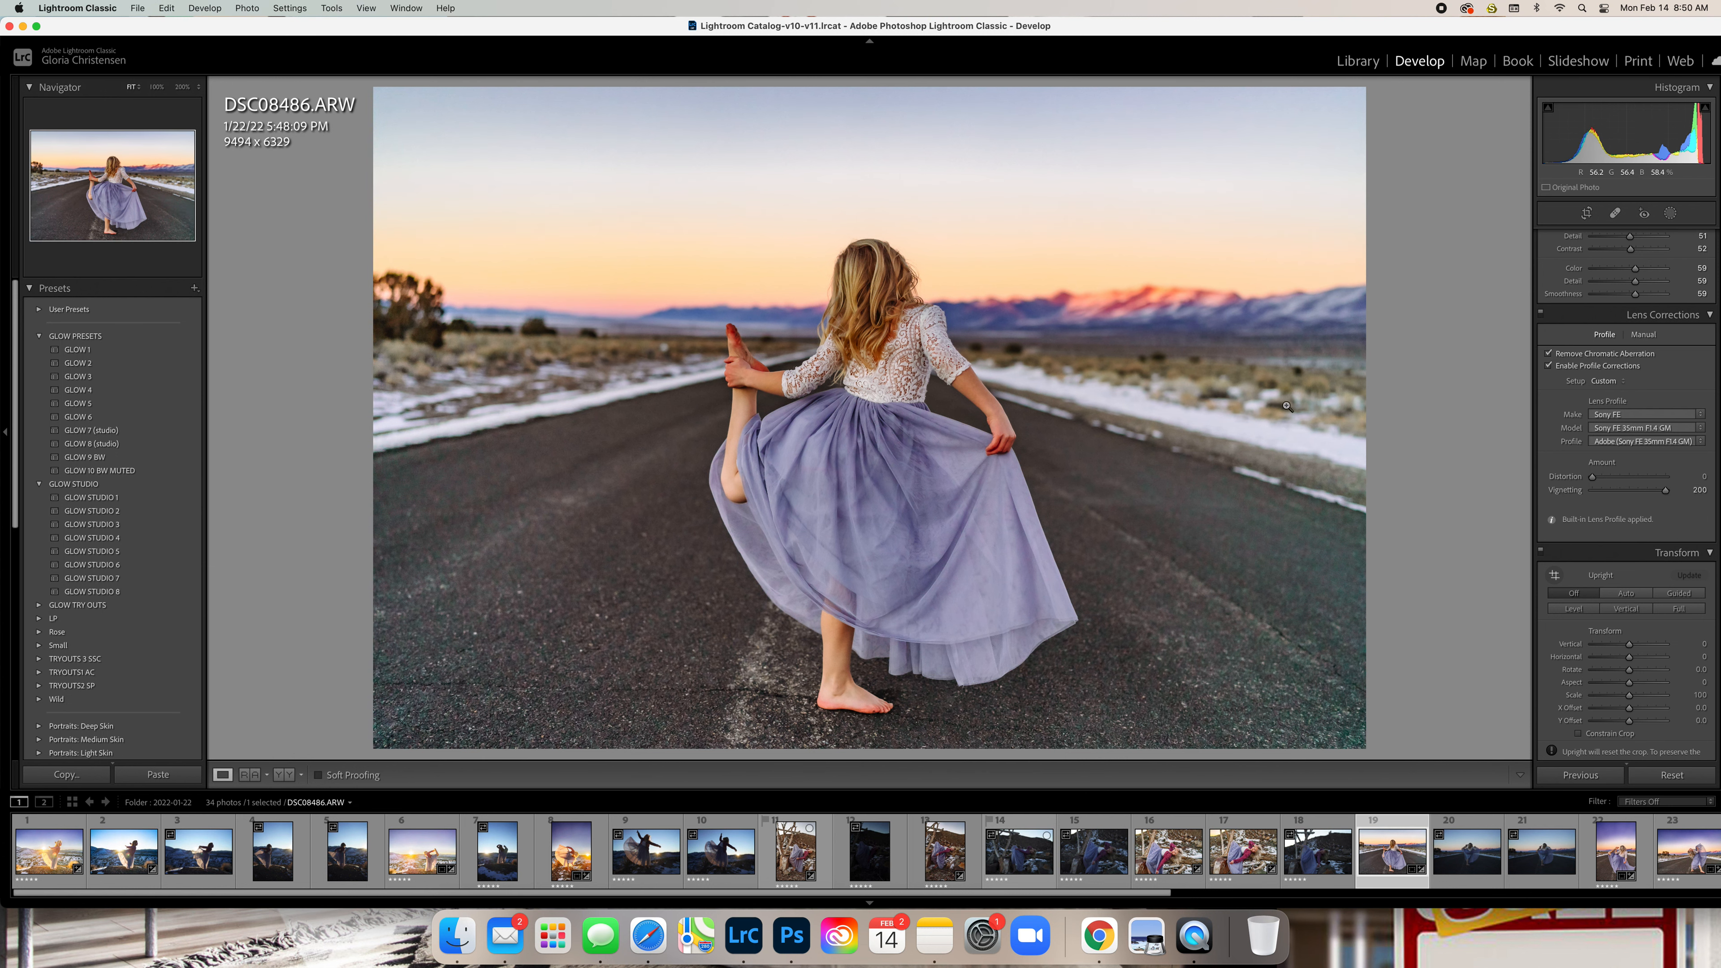
click(1296, 503)
click(132, 88)
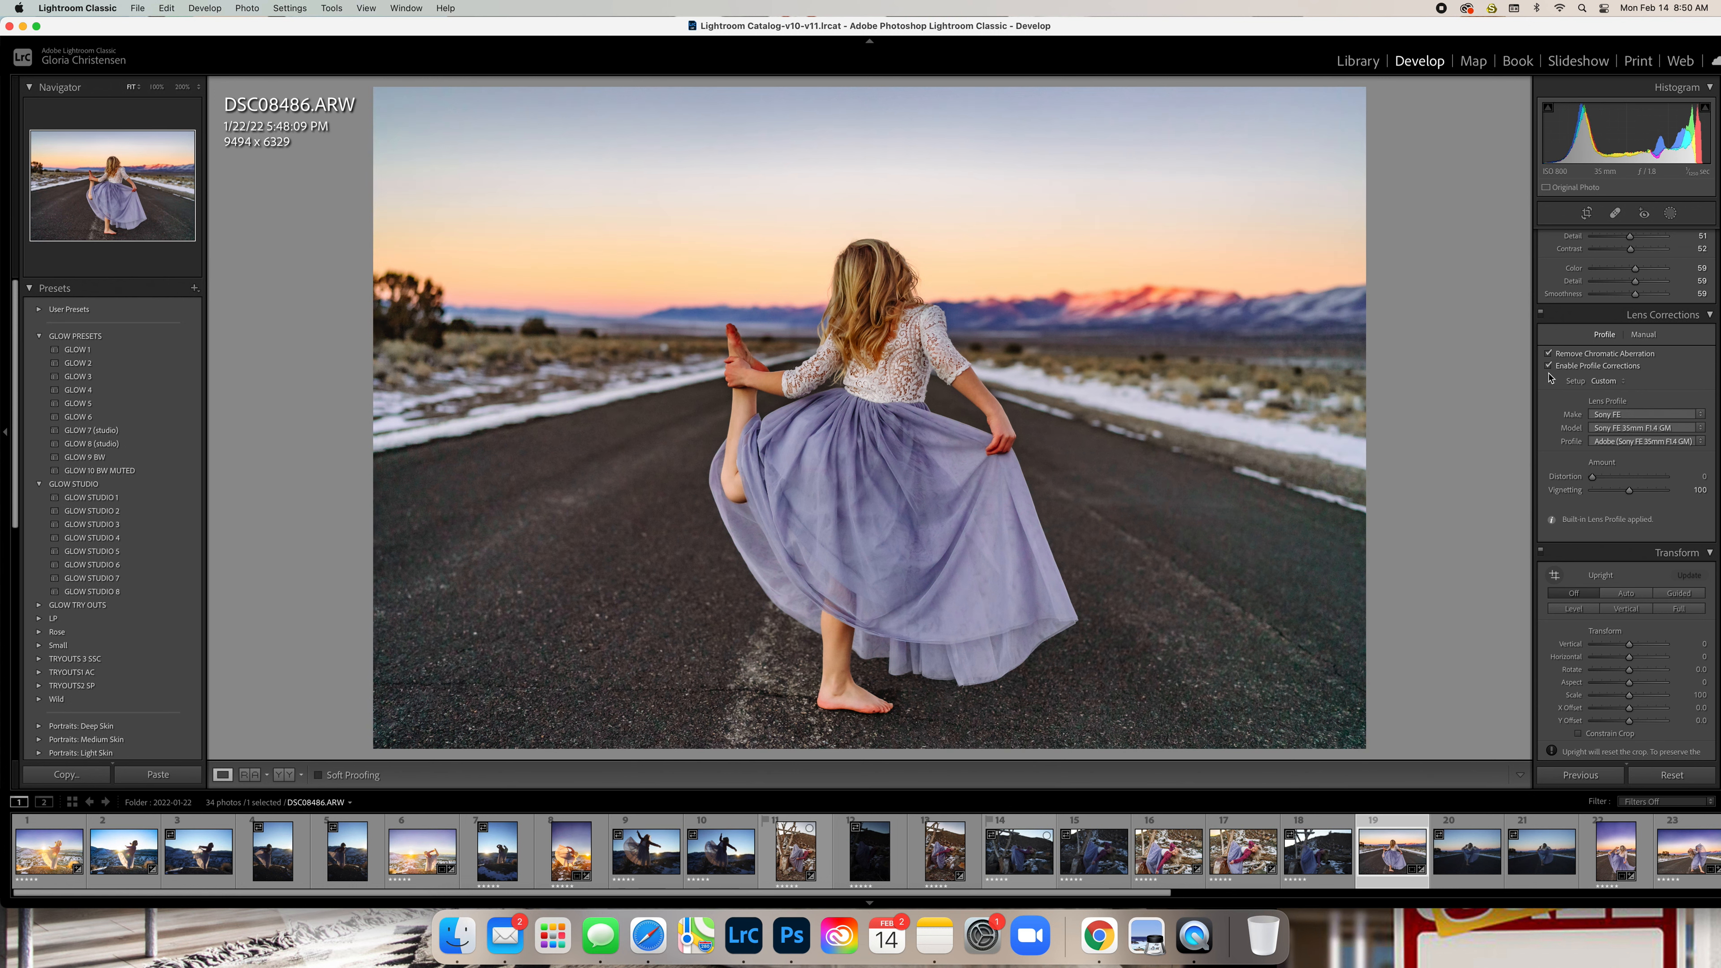
scroll(1641, 452, up, 5)
scroll(1640, 452, up, 5)
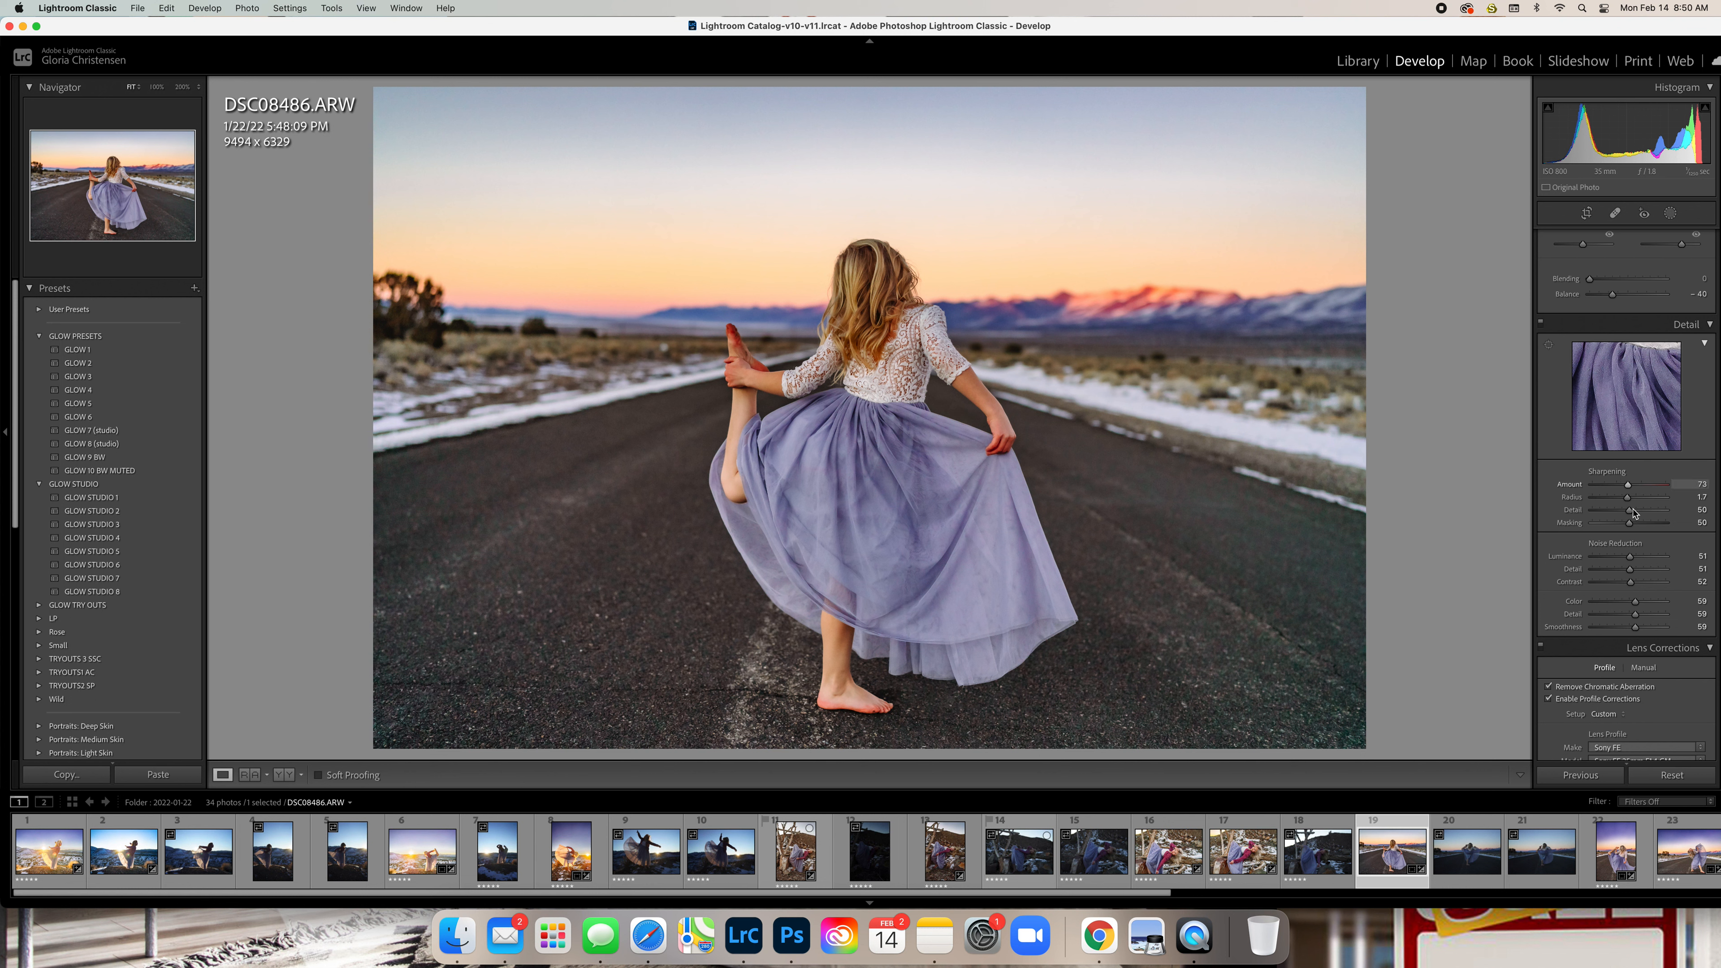
scroll(1638, 560, up, 2)
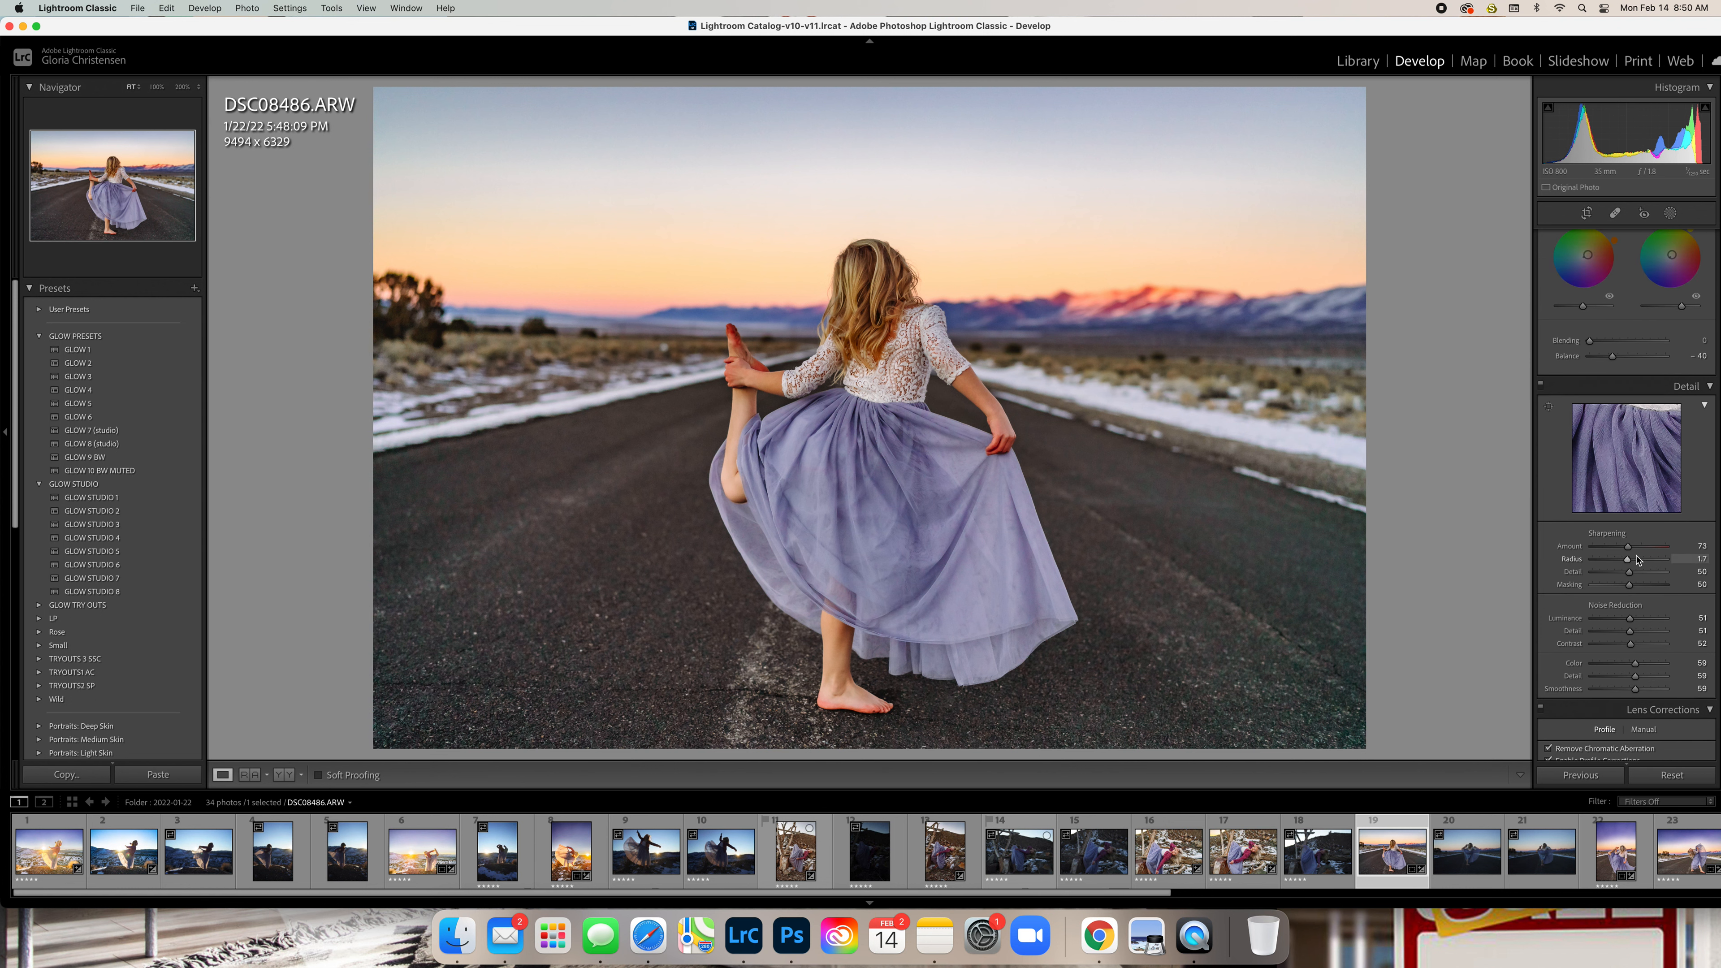
scroll(1638, 560, up, 10)
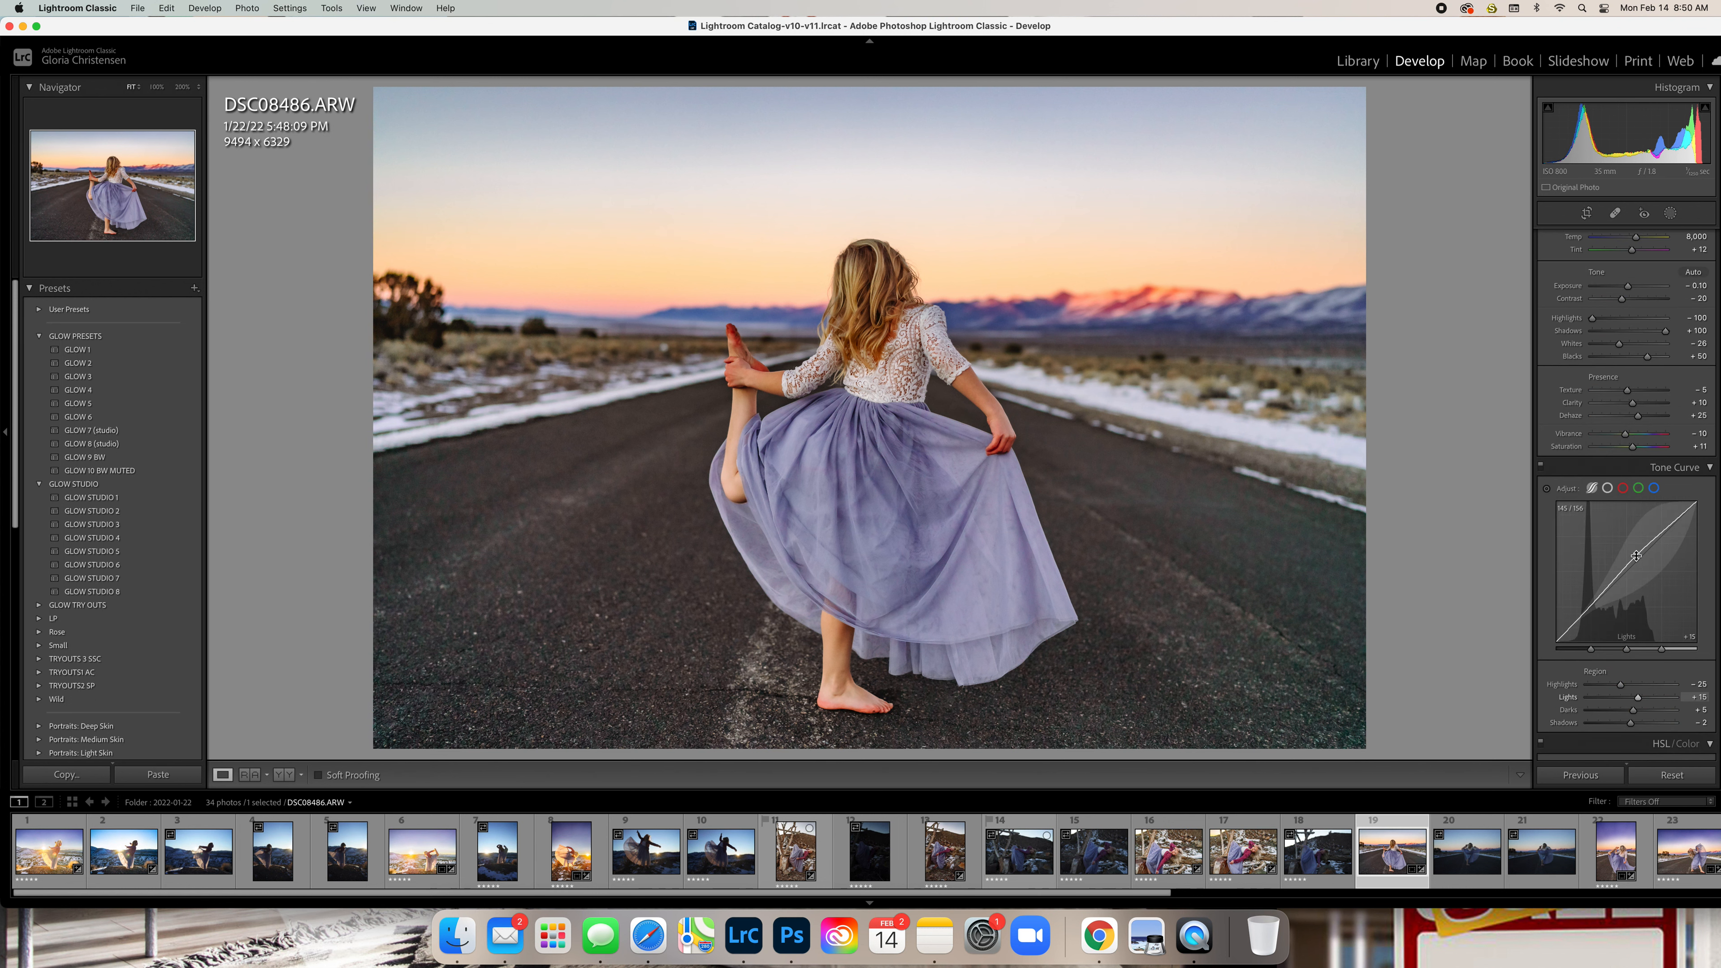
In Detail, set the noise reduction Luminance to 45 and the sharpening Amount to 70, trying a much lower Amount first
scroll(1637, 556, down, 8)
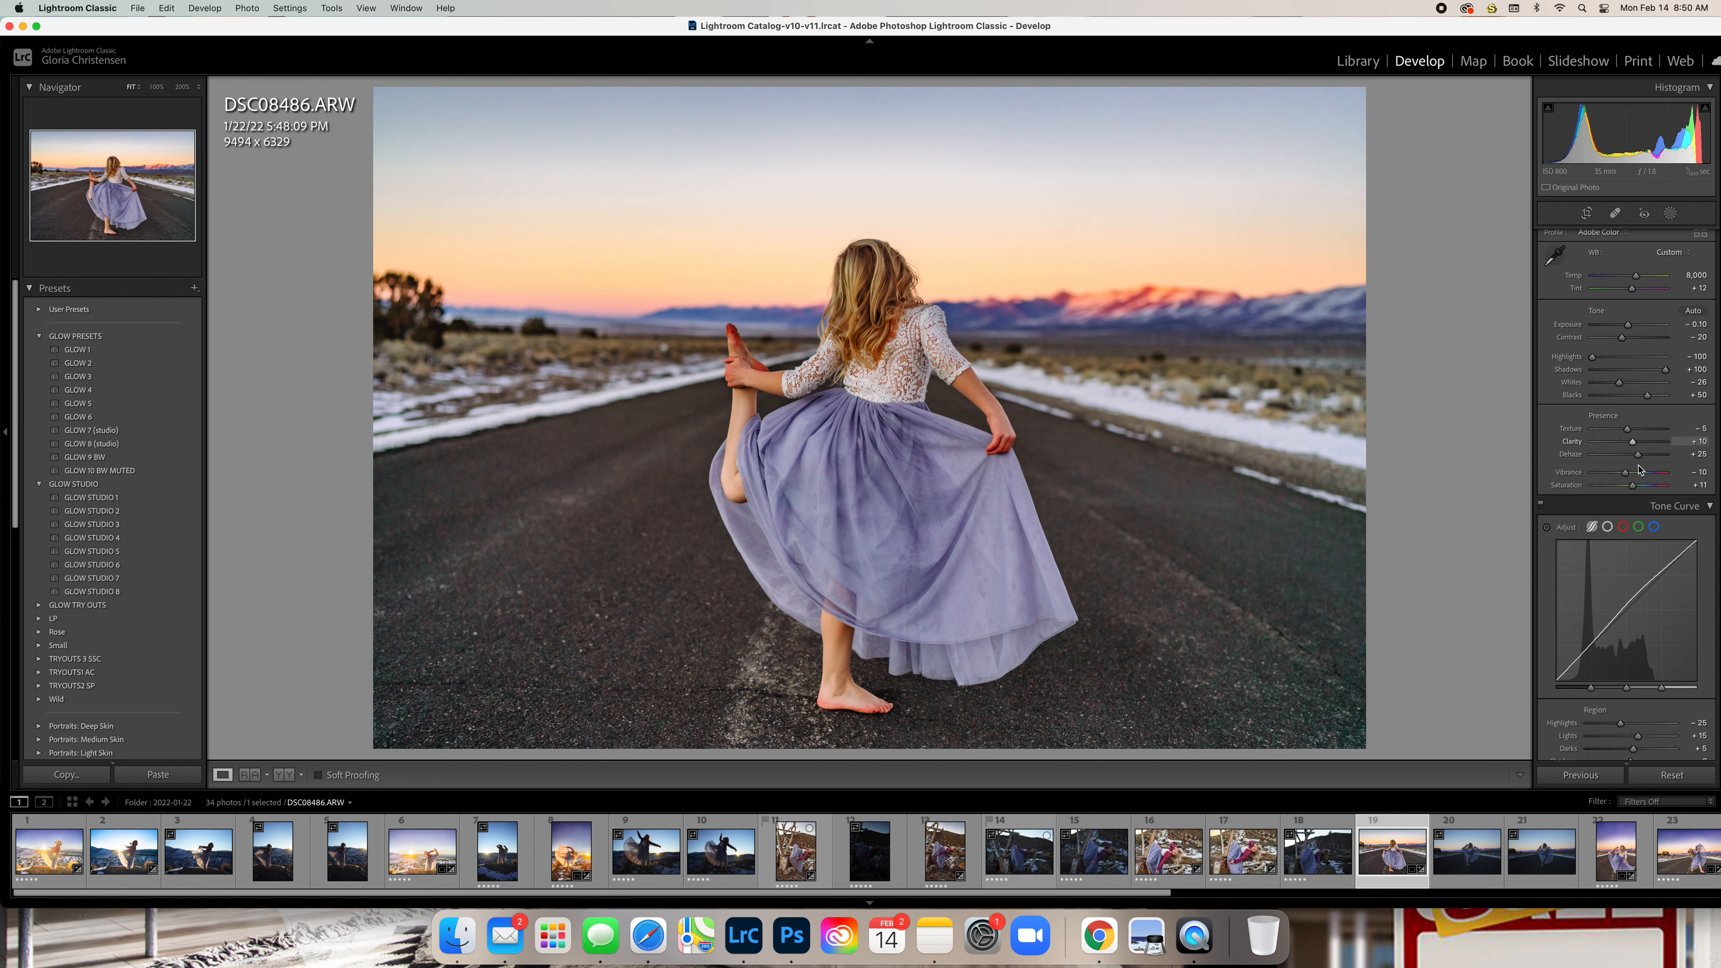
scroll(1650, 501, down, 4)
scroll(1649, 499, down, 10)
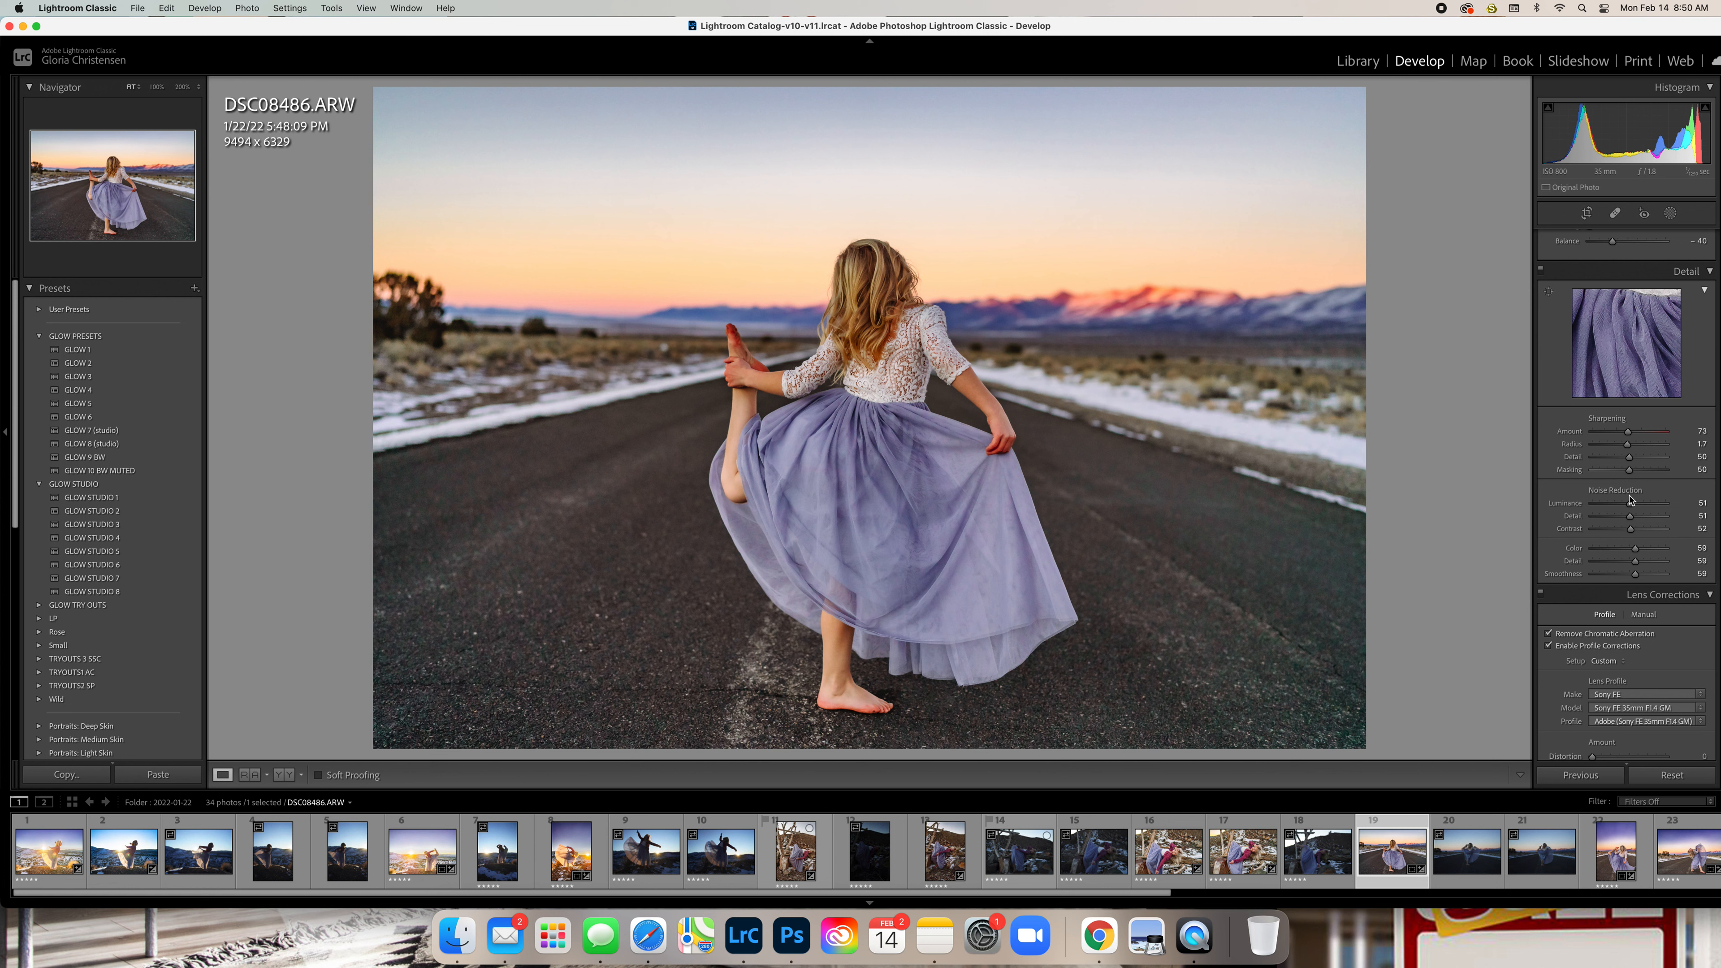
drag(1631, 505, 1631, 508)
drag(1632, 509, 1629, 510)
drag(1629, 436, 1594, 437)
mouse_move(1595, 437)
mouse_down()
mouse_move(1659, 438)
mouse_move(1626, 433)
mouse_up()
Try much lower Color noise reduction values and bring the Color amount back up to 56
drag(1637, 552, 1585, 553)
drag(1585, 553, 1594, 553)
drag(1595, 553, 1541, 557)
drag(1593, 549, 1633, 584)
key(super+z)
In Color Grading, set the midtones hue to 41, try midtones saturation at 69 and 18, and undo the saturation changes
scroll(1660, 403, up, 2)
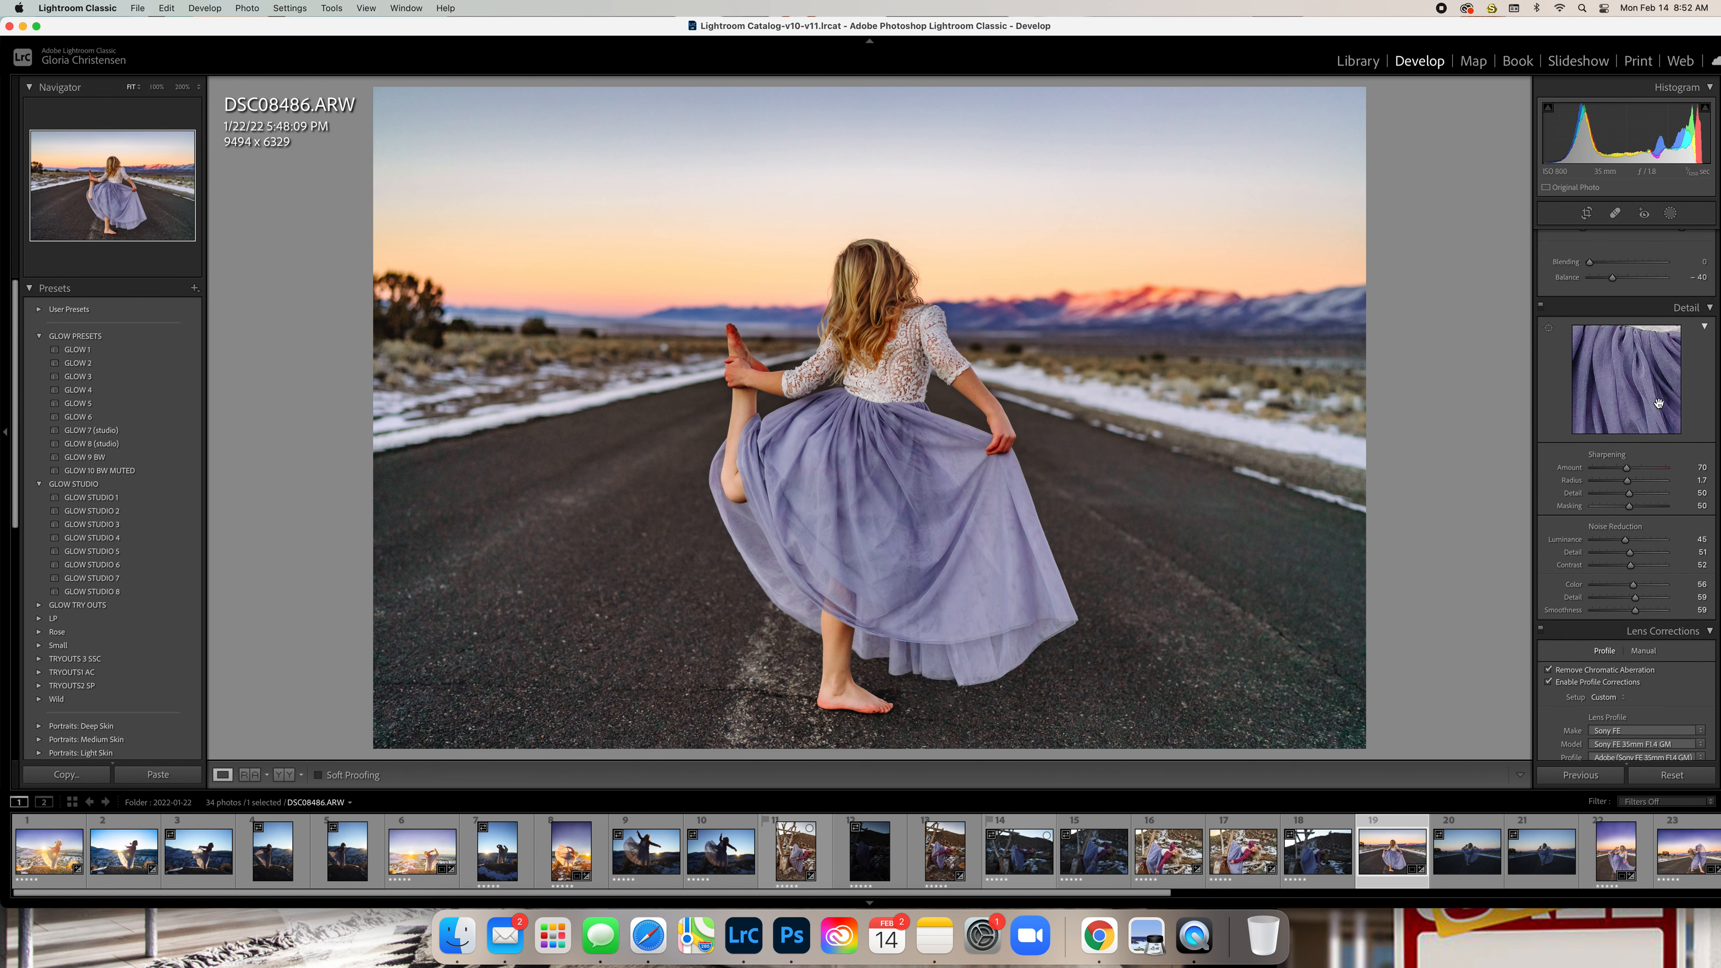
scroll(1659, 404, up, 12)
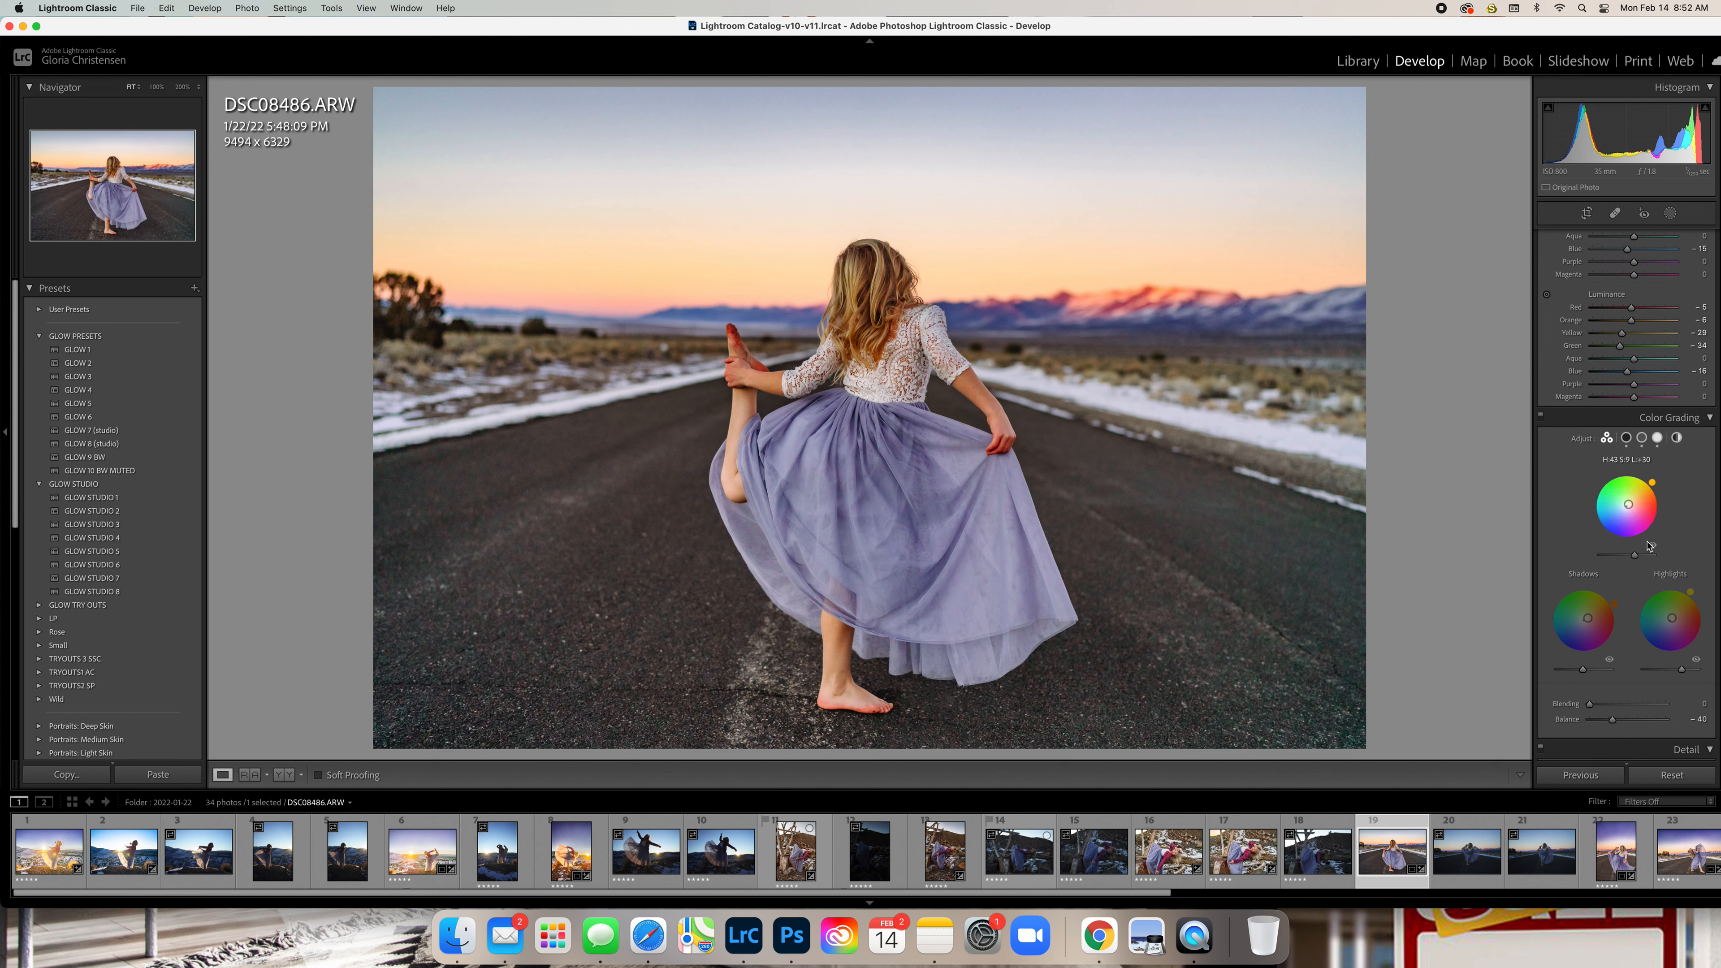
scroll(1689, 540, down, 1)
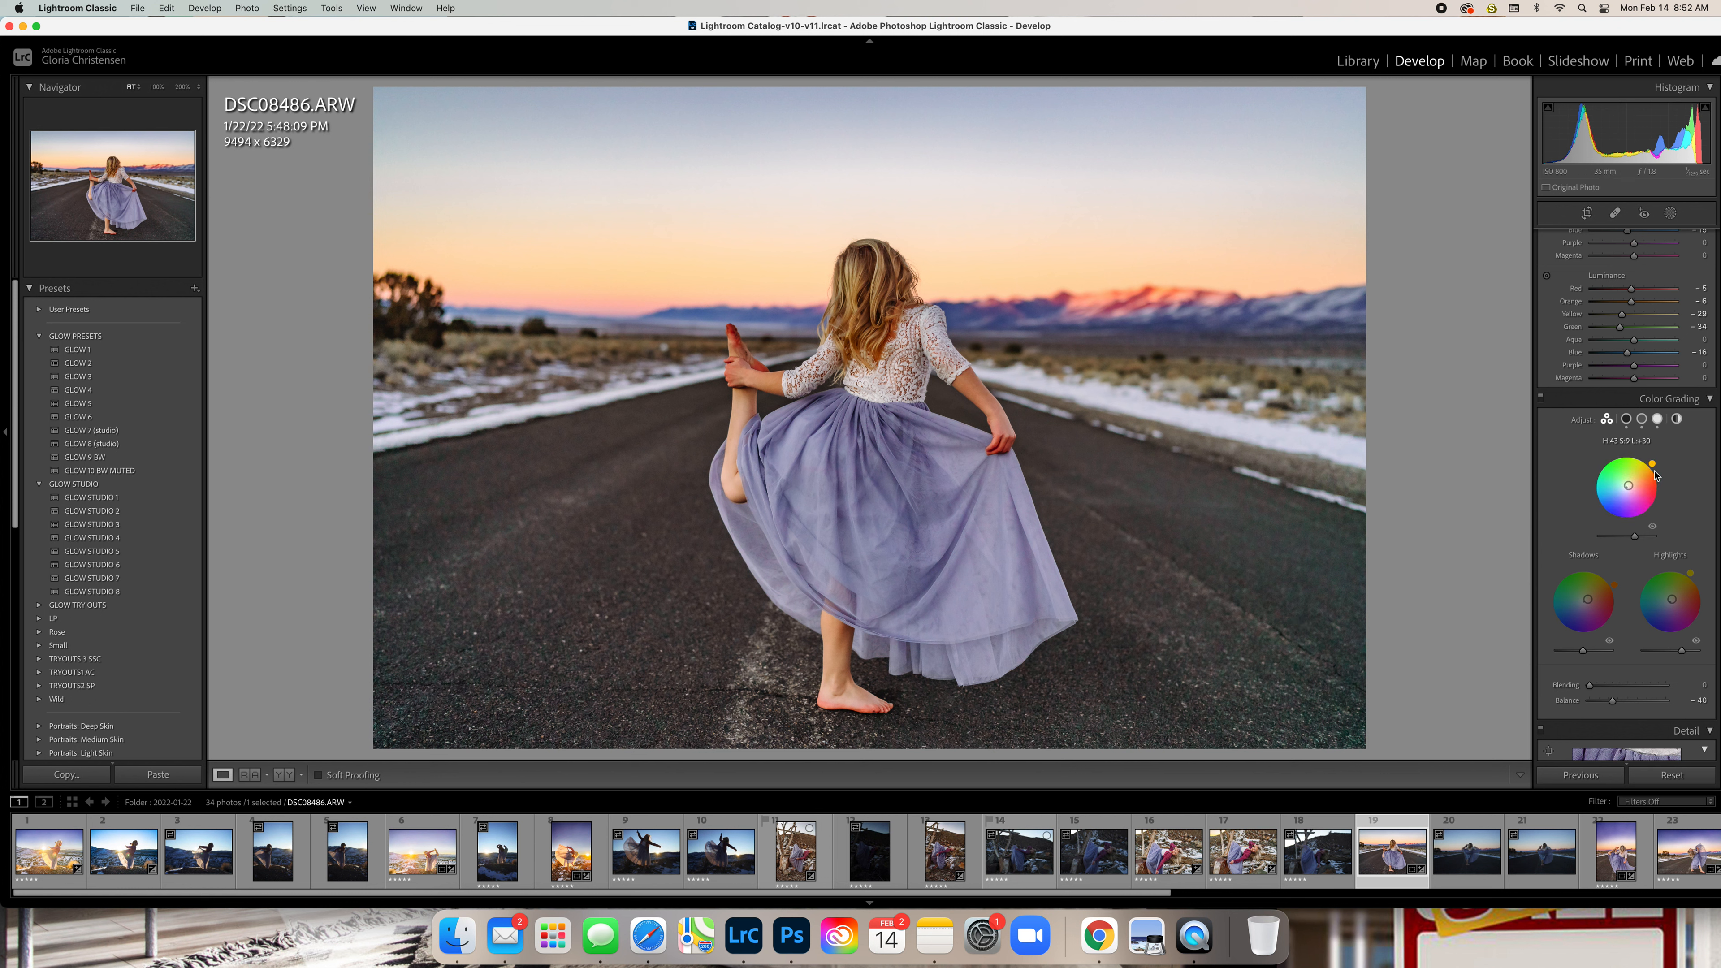
mouse_move(1656, 475)
mouse_down()
mouse_move(1594, 495)
mouse_move(1630, 519)
mouse_move(1661, 493)
mouse_move(1654, 464)
mouse_up()
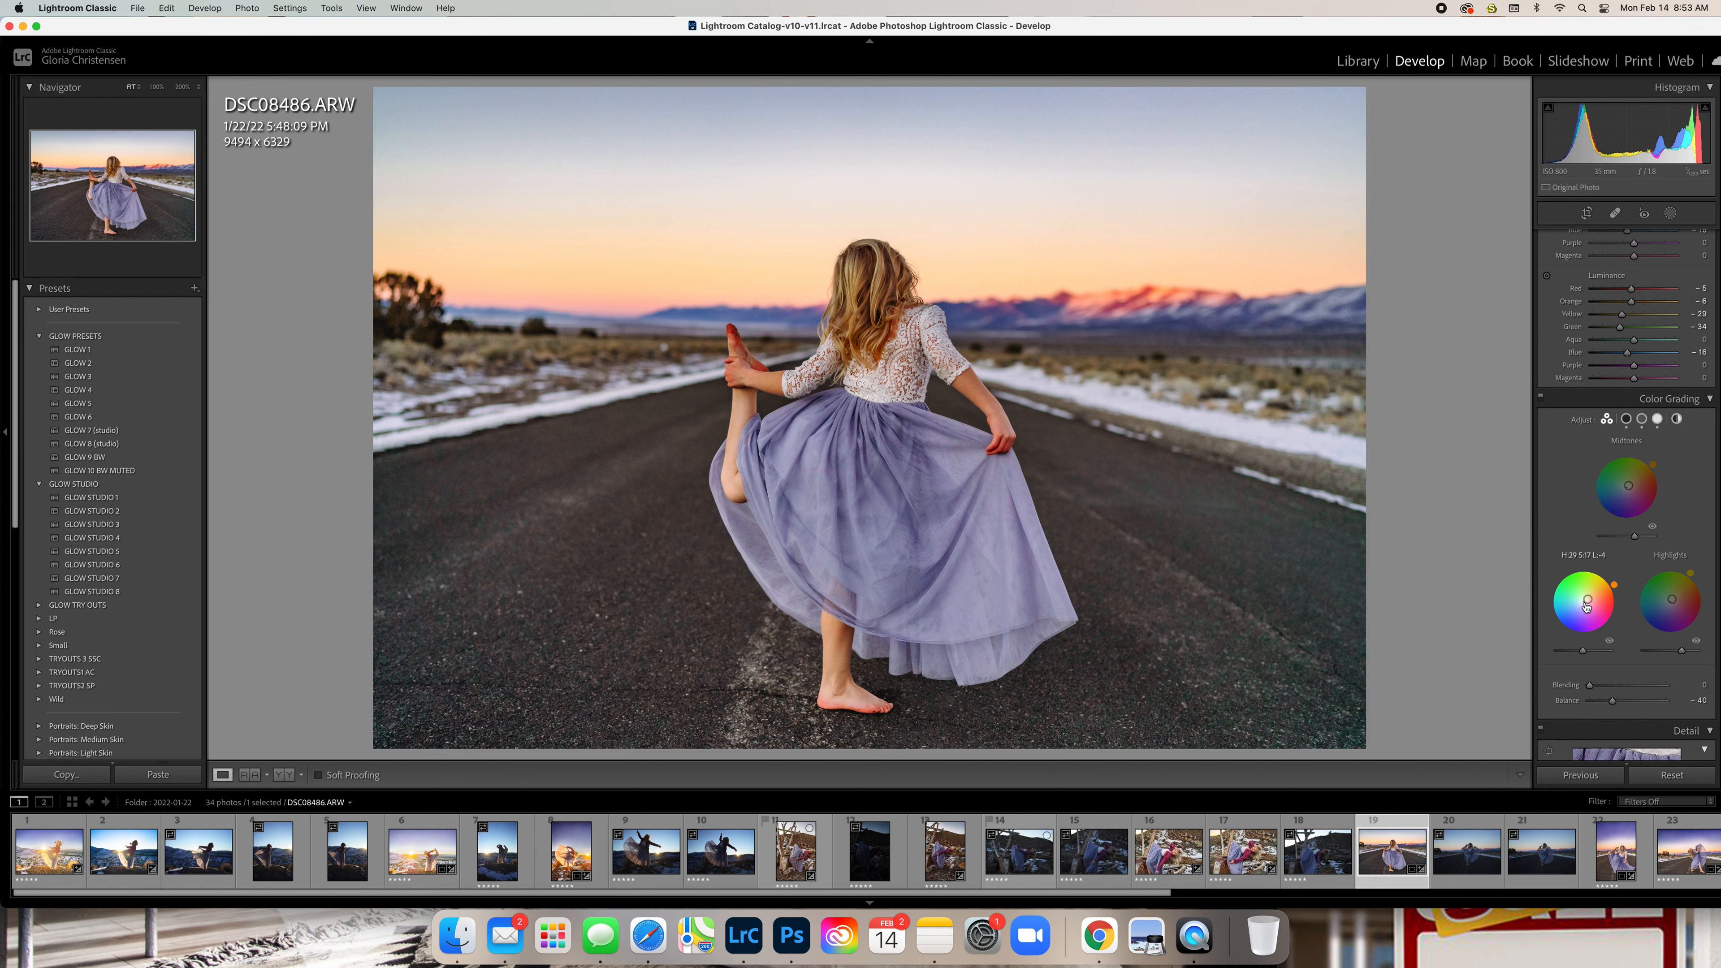
drag(1632, 493, 1641, 476)
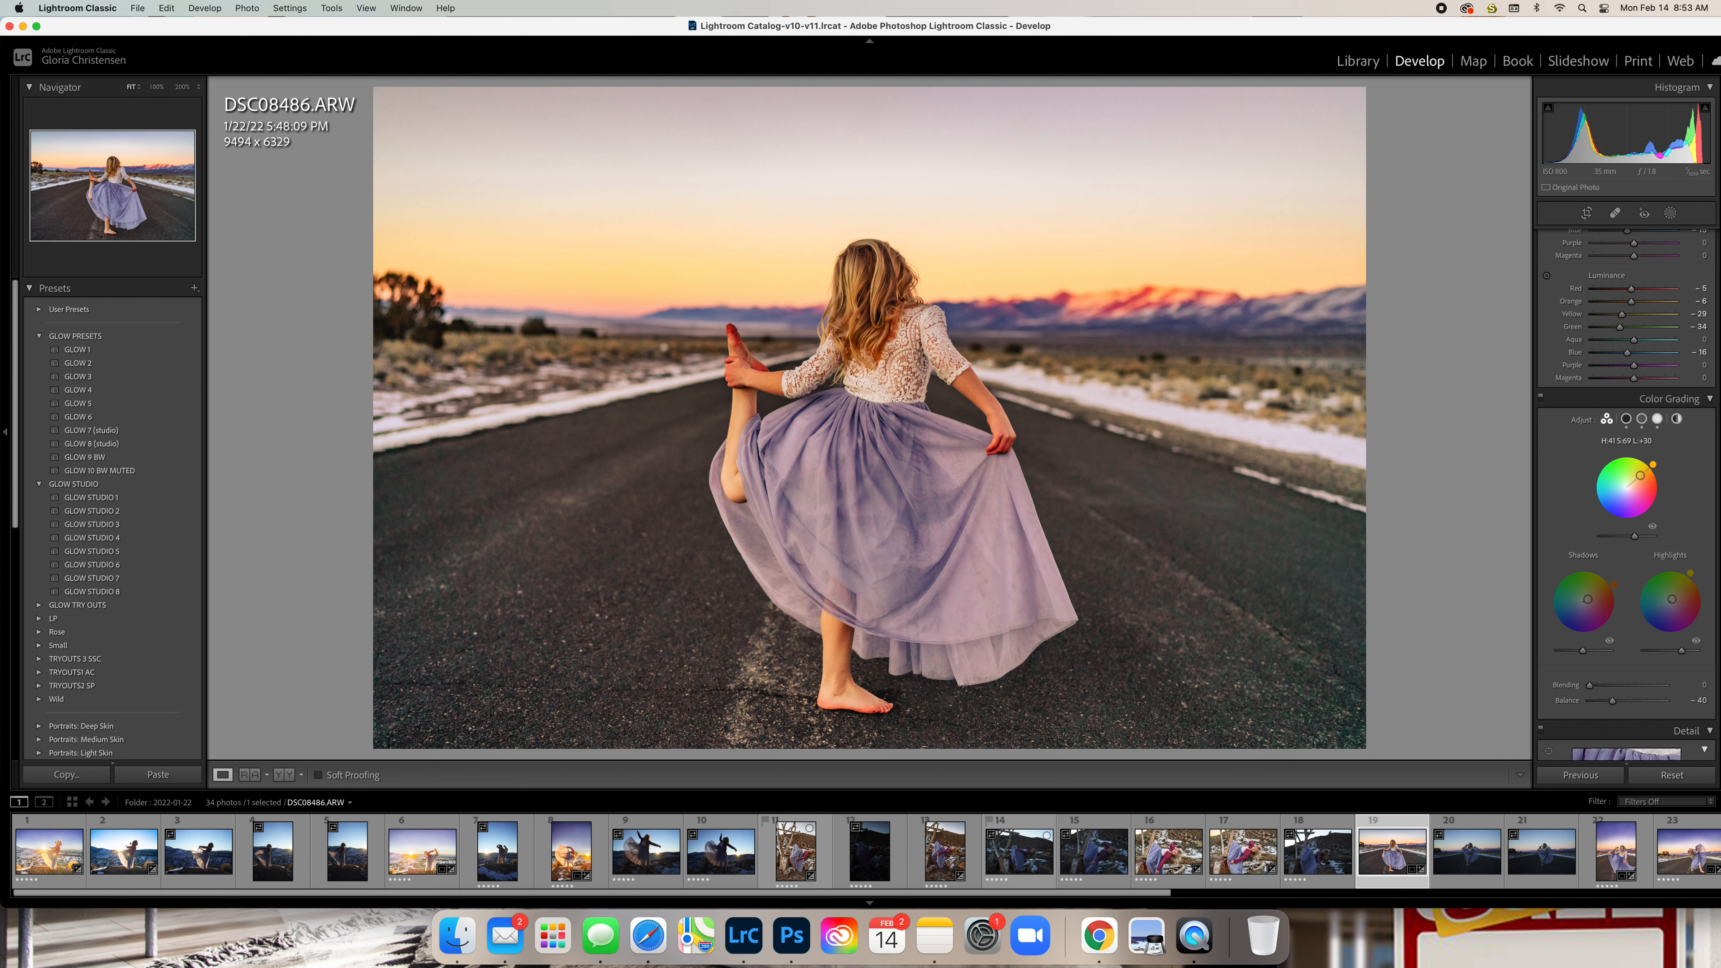
drag(1640, 476, 1631, 483)
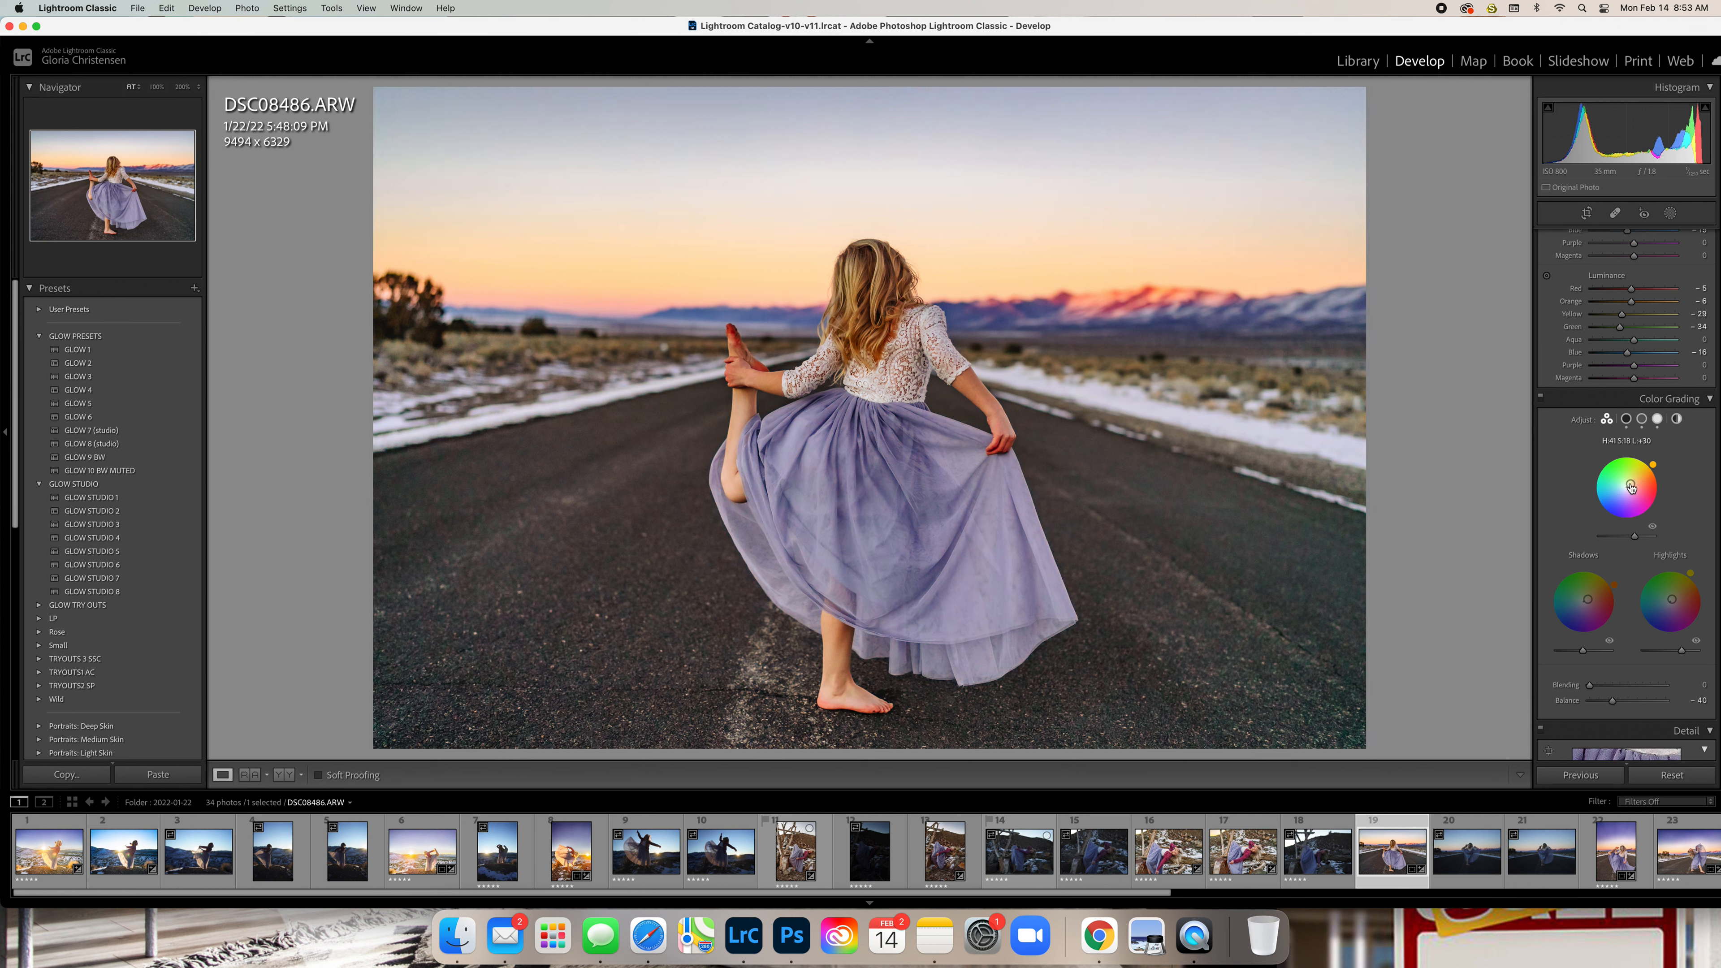
key(super+z)
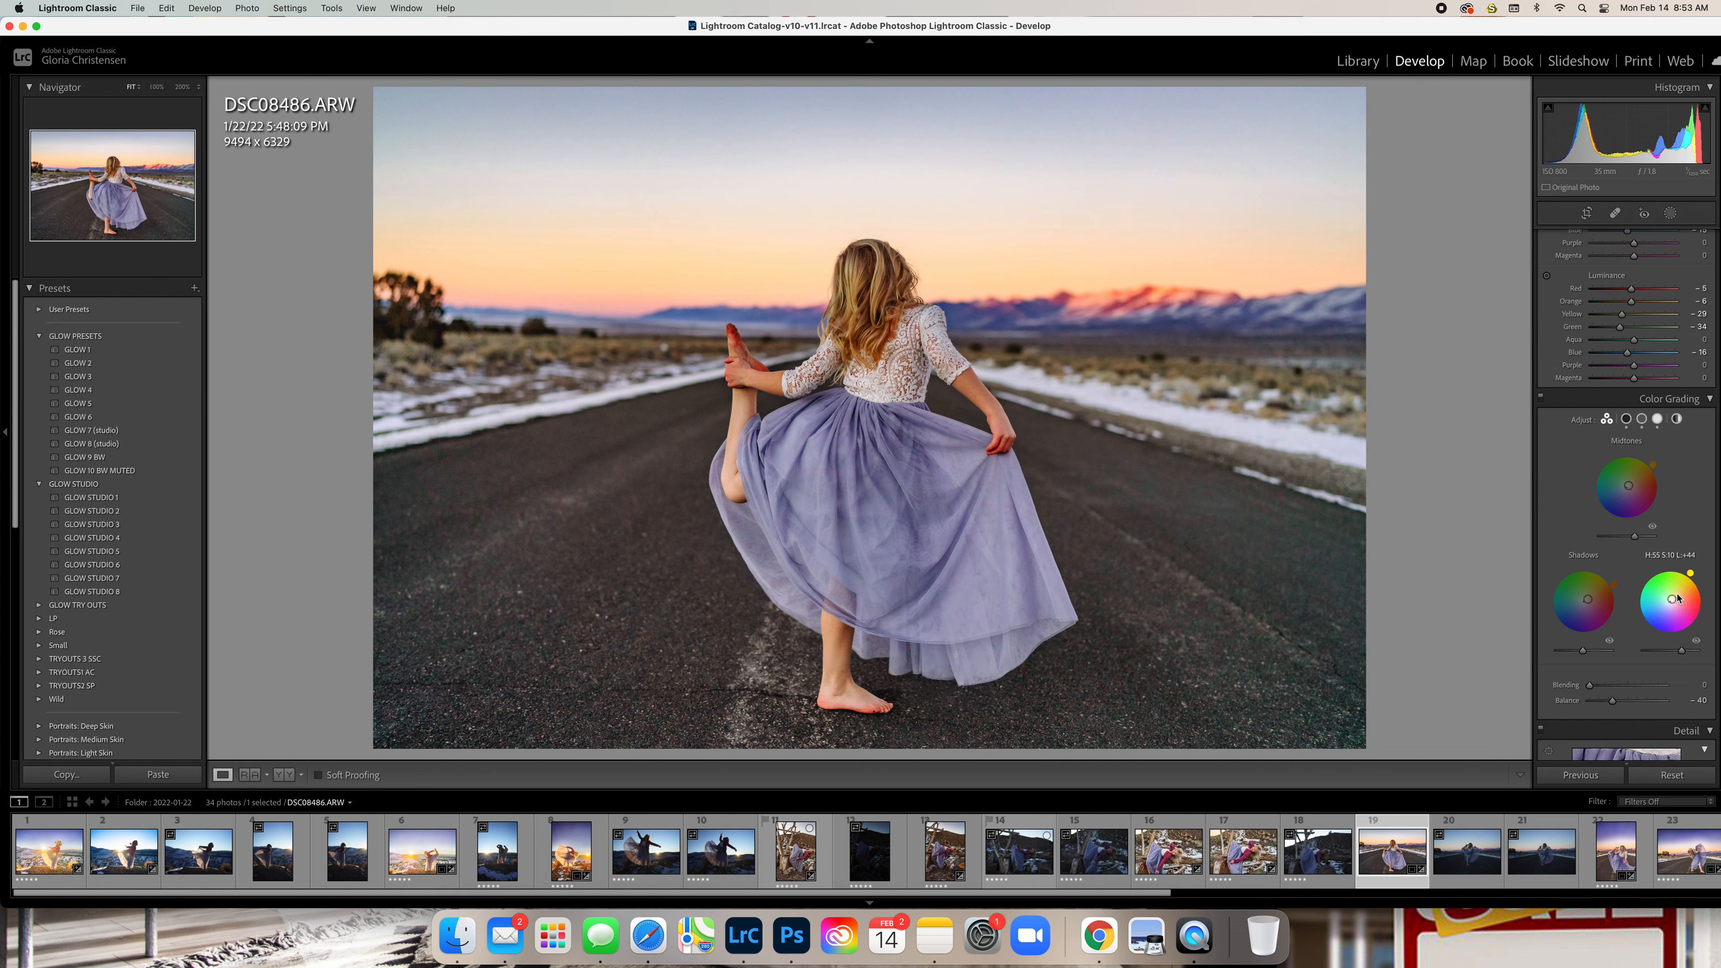
Try shifting the Color Grading highlights hue around the wheel to blue
mouse_move(1691, 572)
mouse_down()
mouse_move(1655, 574)
mouse_move(1636, 610)
mouse_move(1698, 580)
mouse_up()
drag(1697, 579, 1647, 629)
key(ctrl+Up)
Try the shadows hue at 229 and 38, and undo the shadows and highlights hue changes
click(1552, 580)
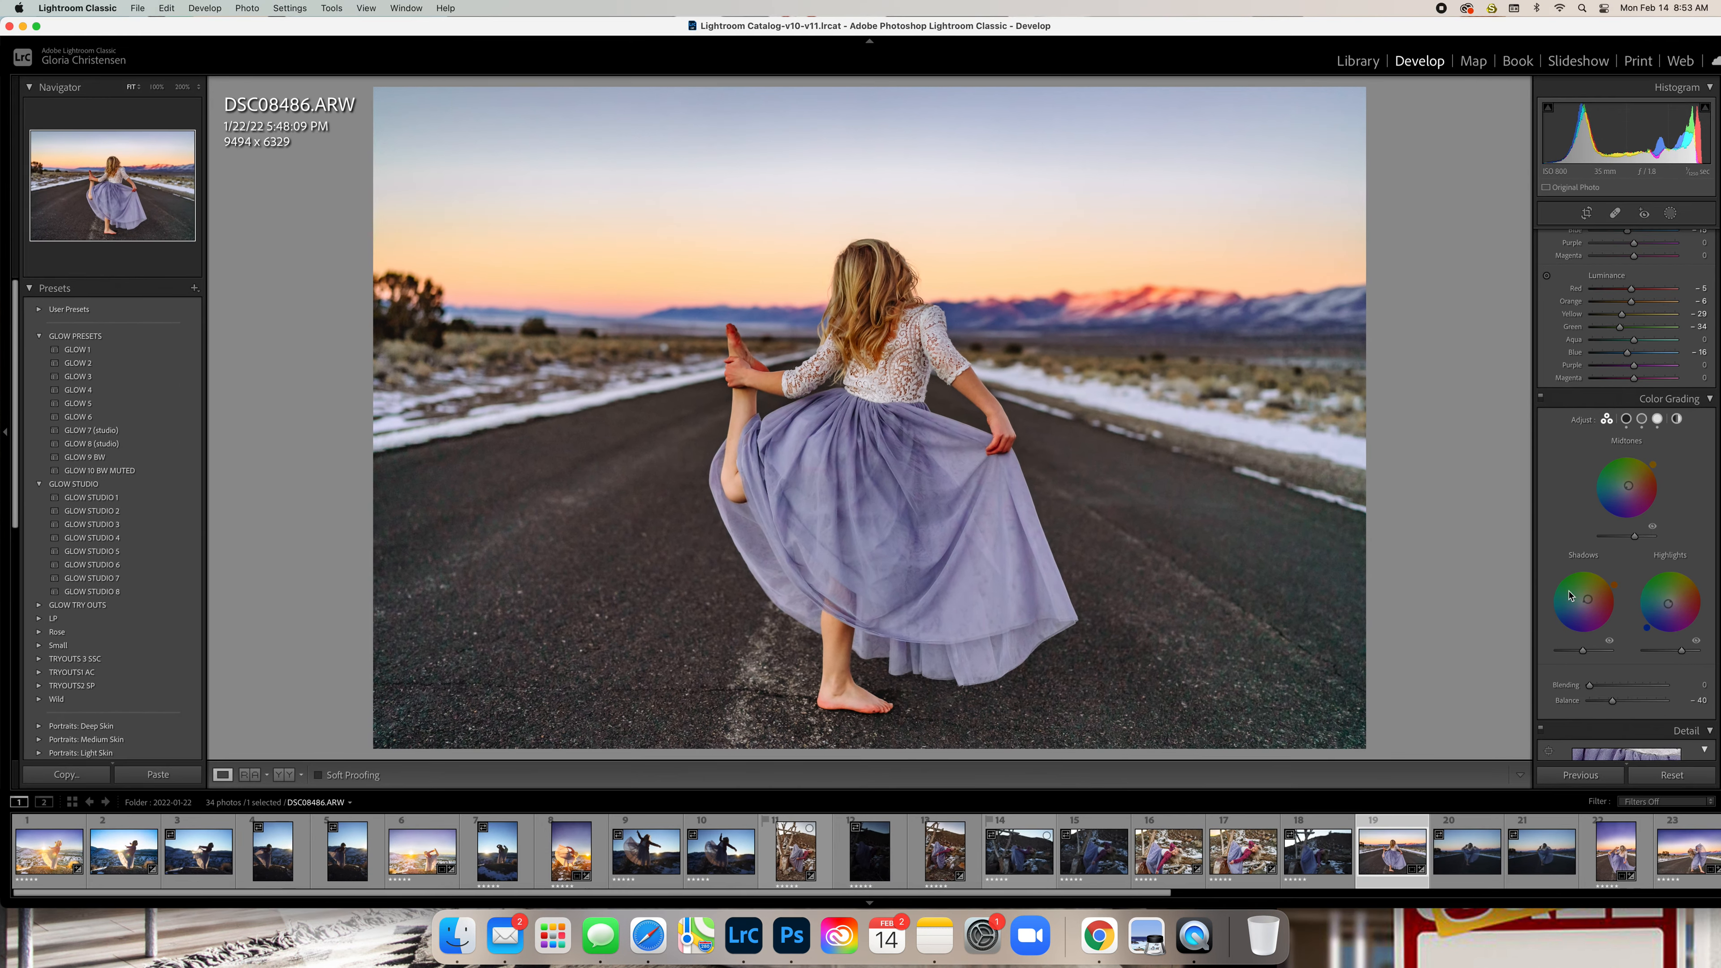
drag(1559, 589, 1560, 628)
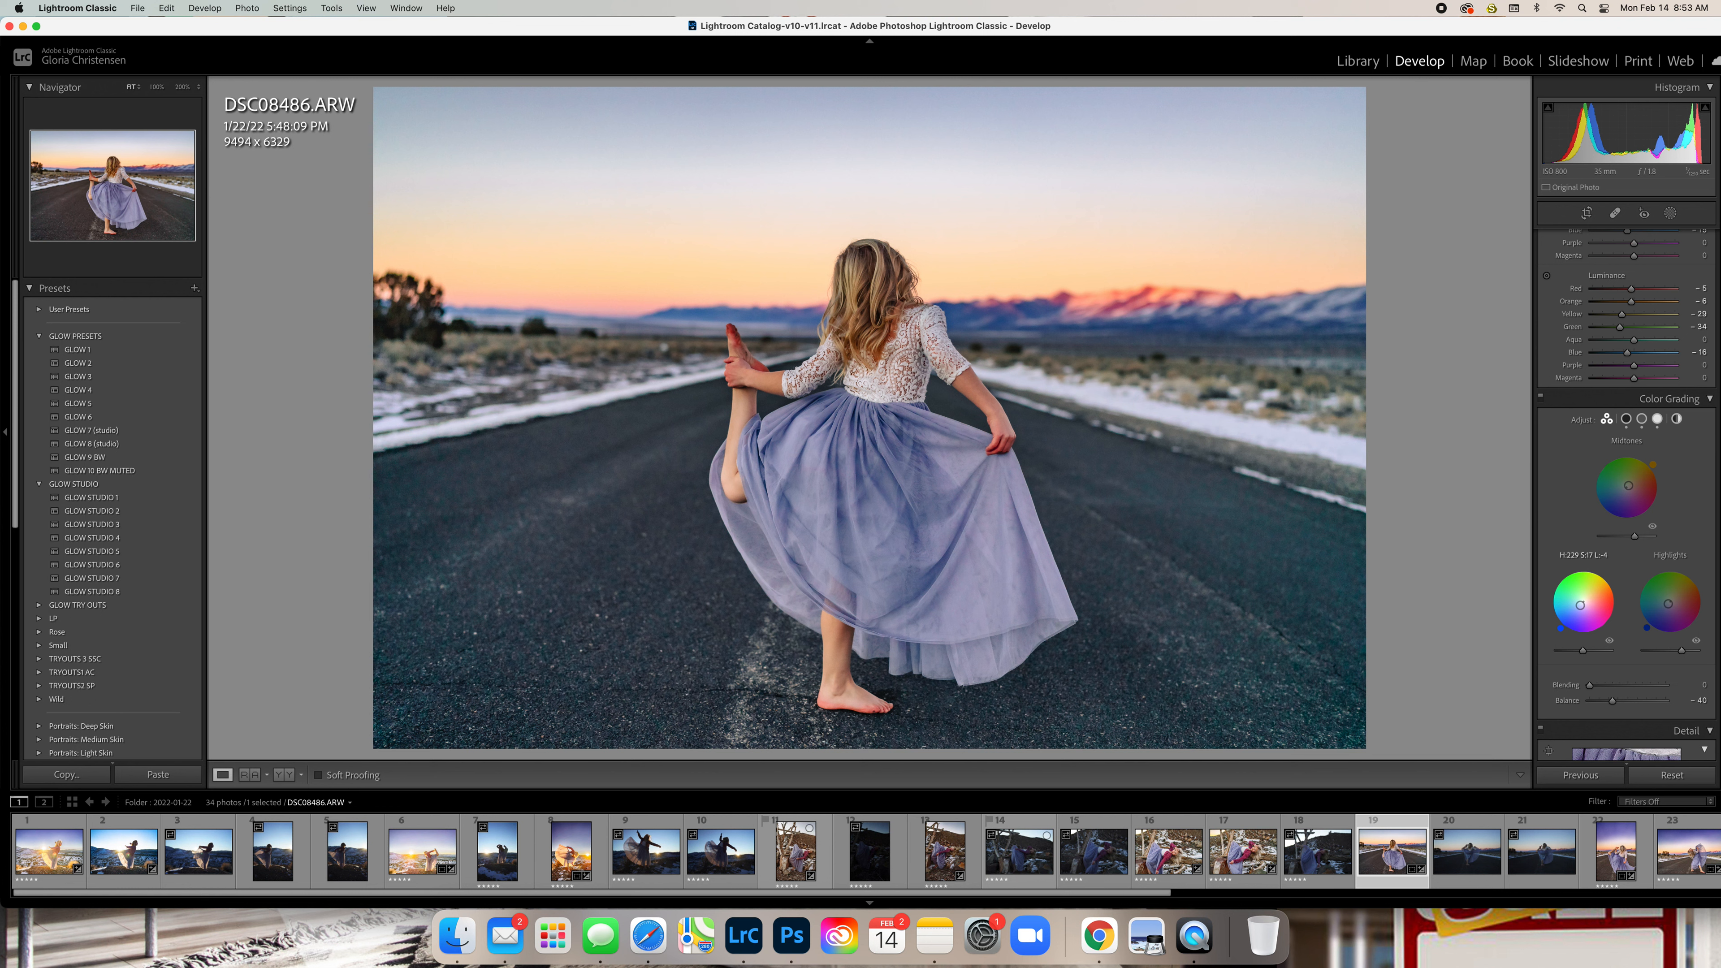
drag(1580, 605, 1587, 599)
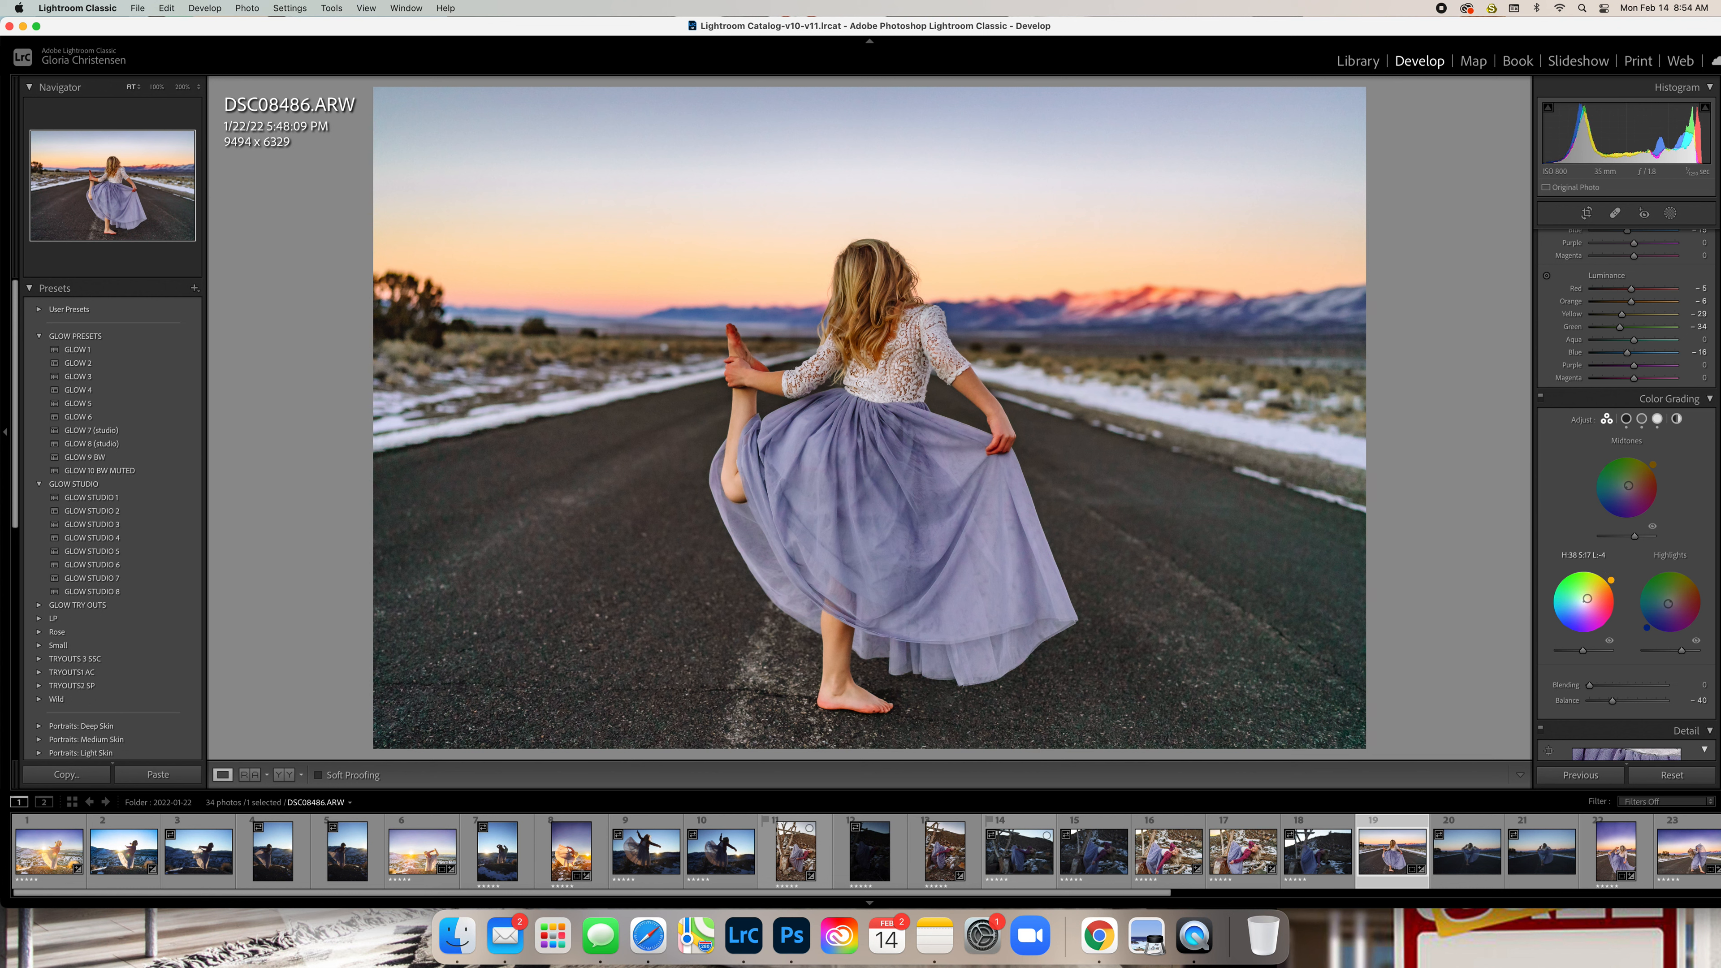
key(super+z)
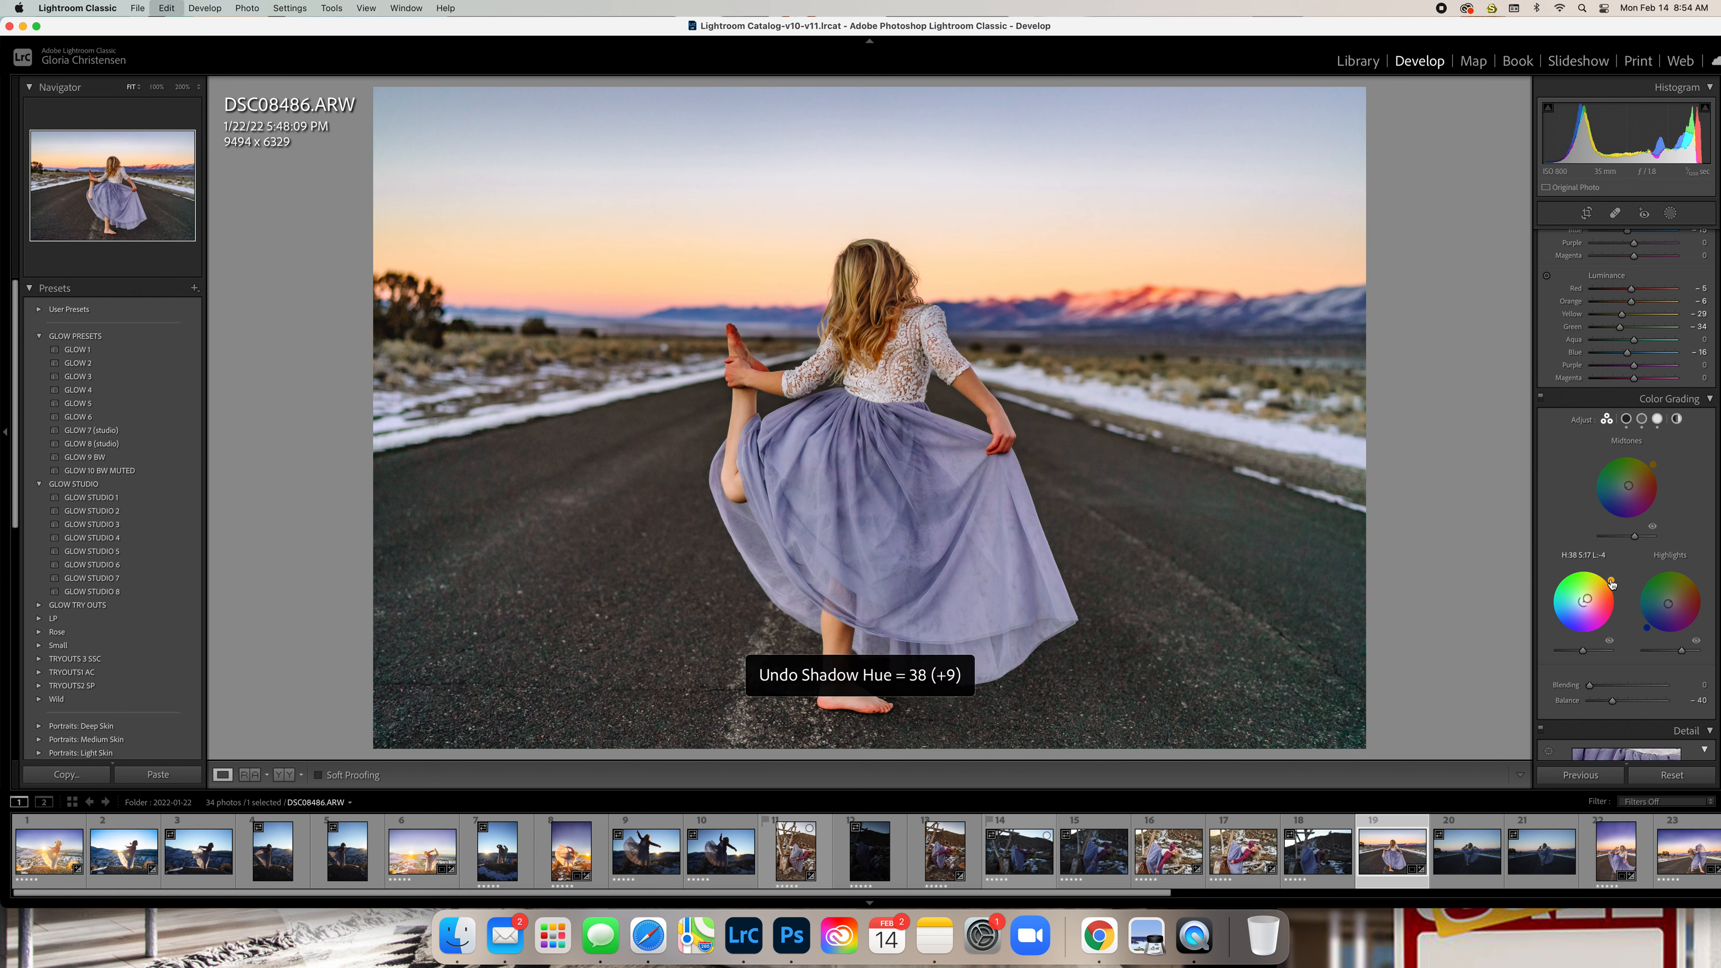
key(super+z)
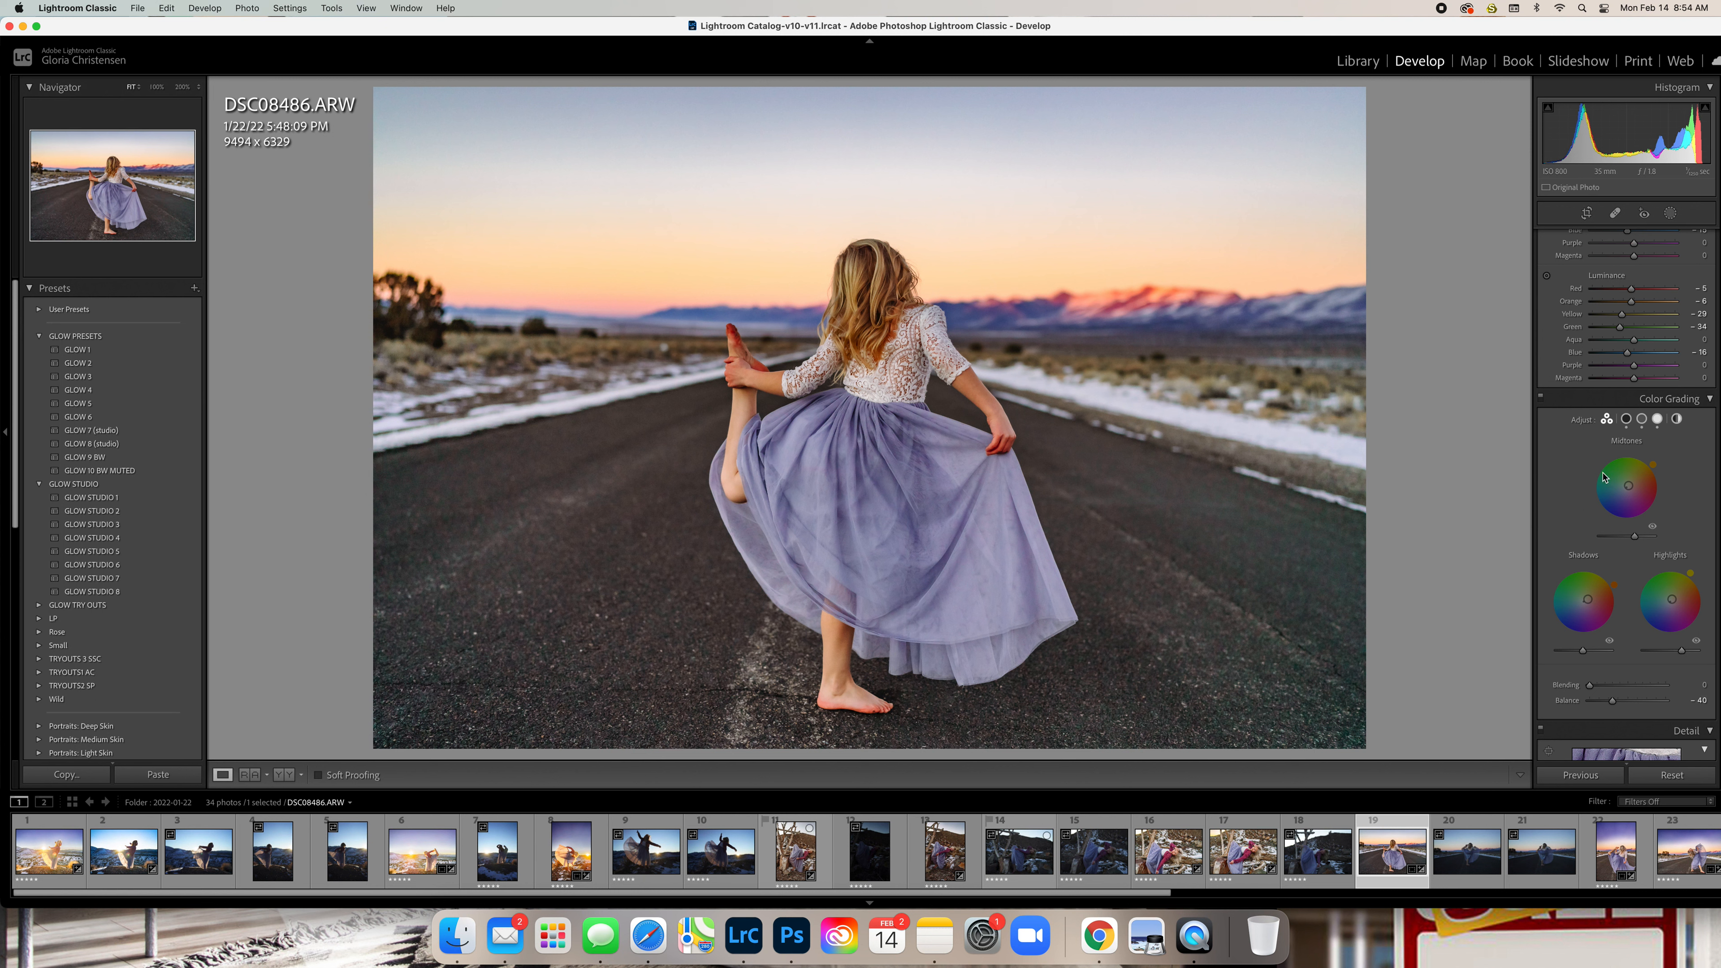
View the individual shadows, midtones, highlights and global color wheels, and return to the three-way view
click(1627, 421)
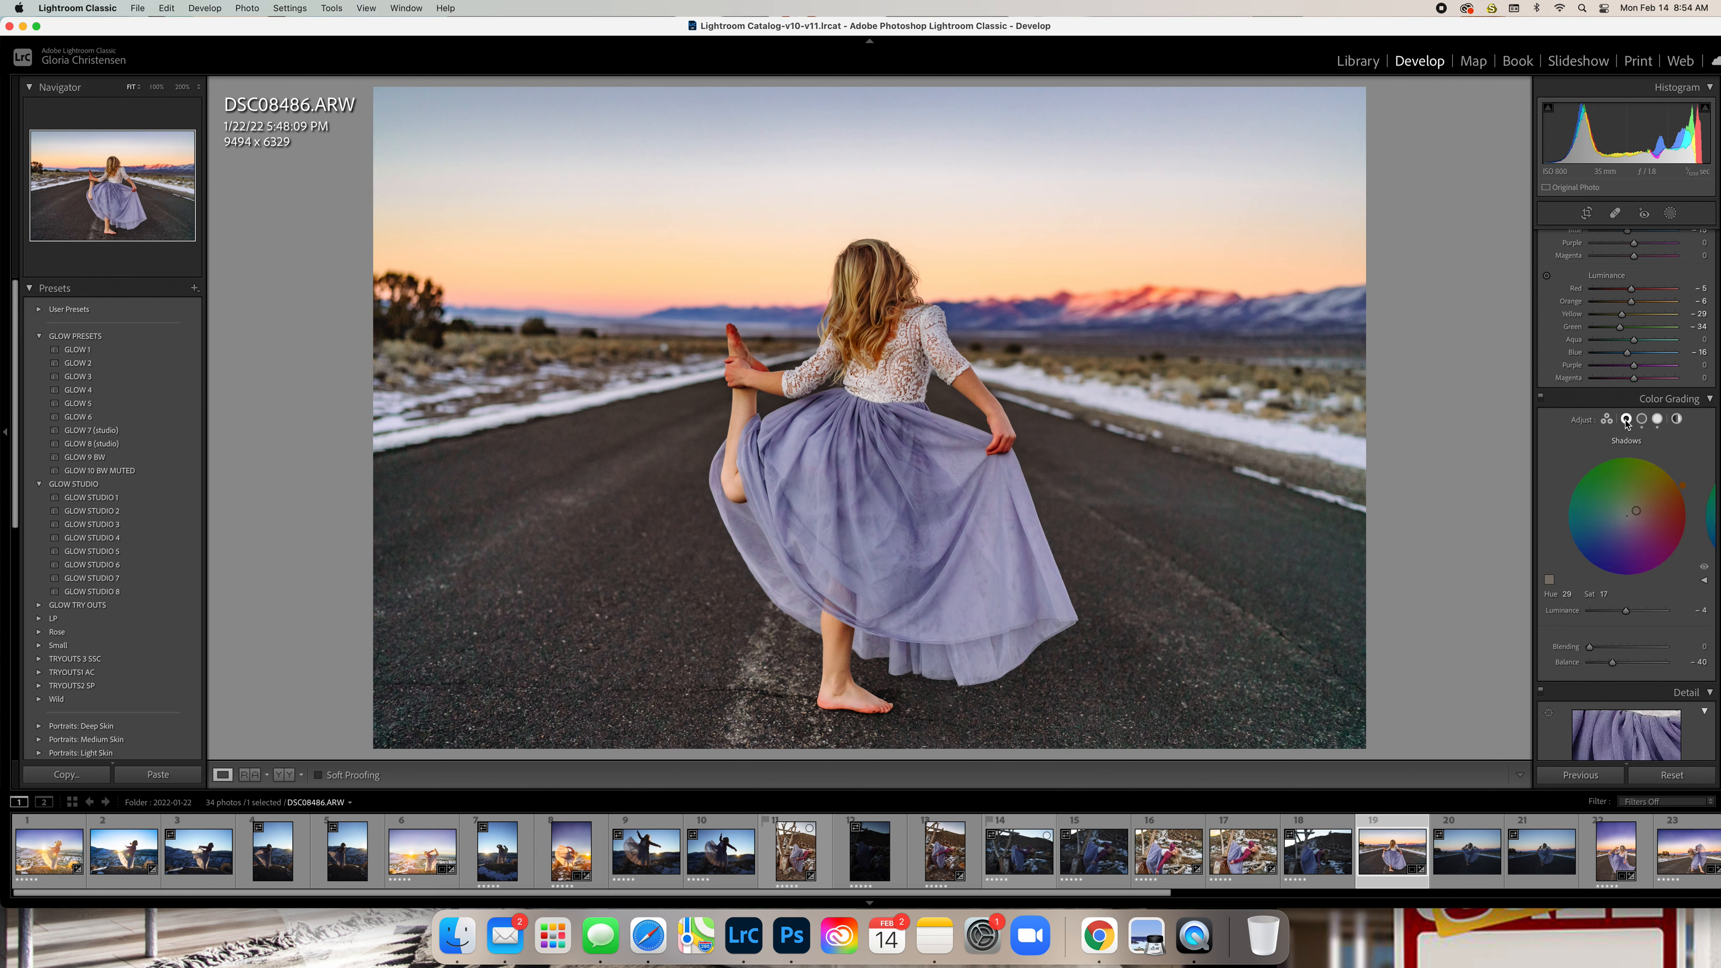
click(1641, 422)
click(1658, 420)
click(1677, 419)
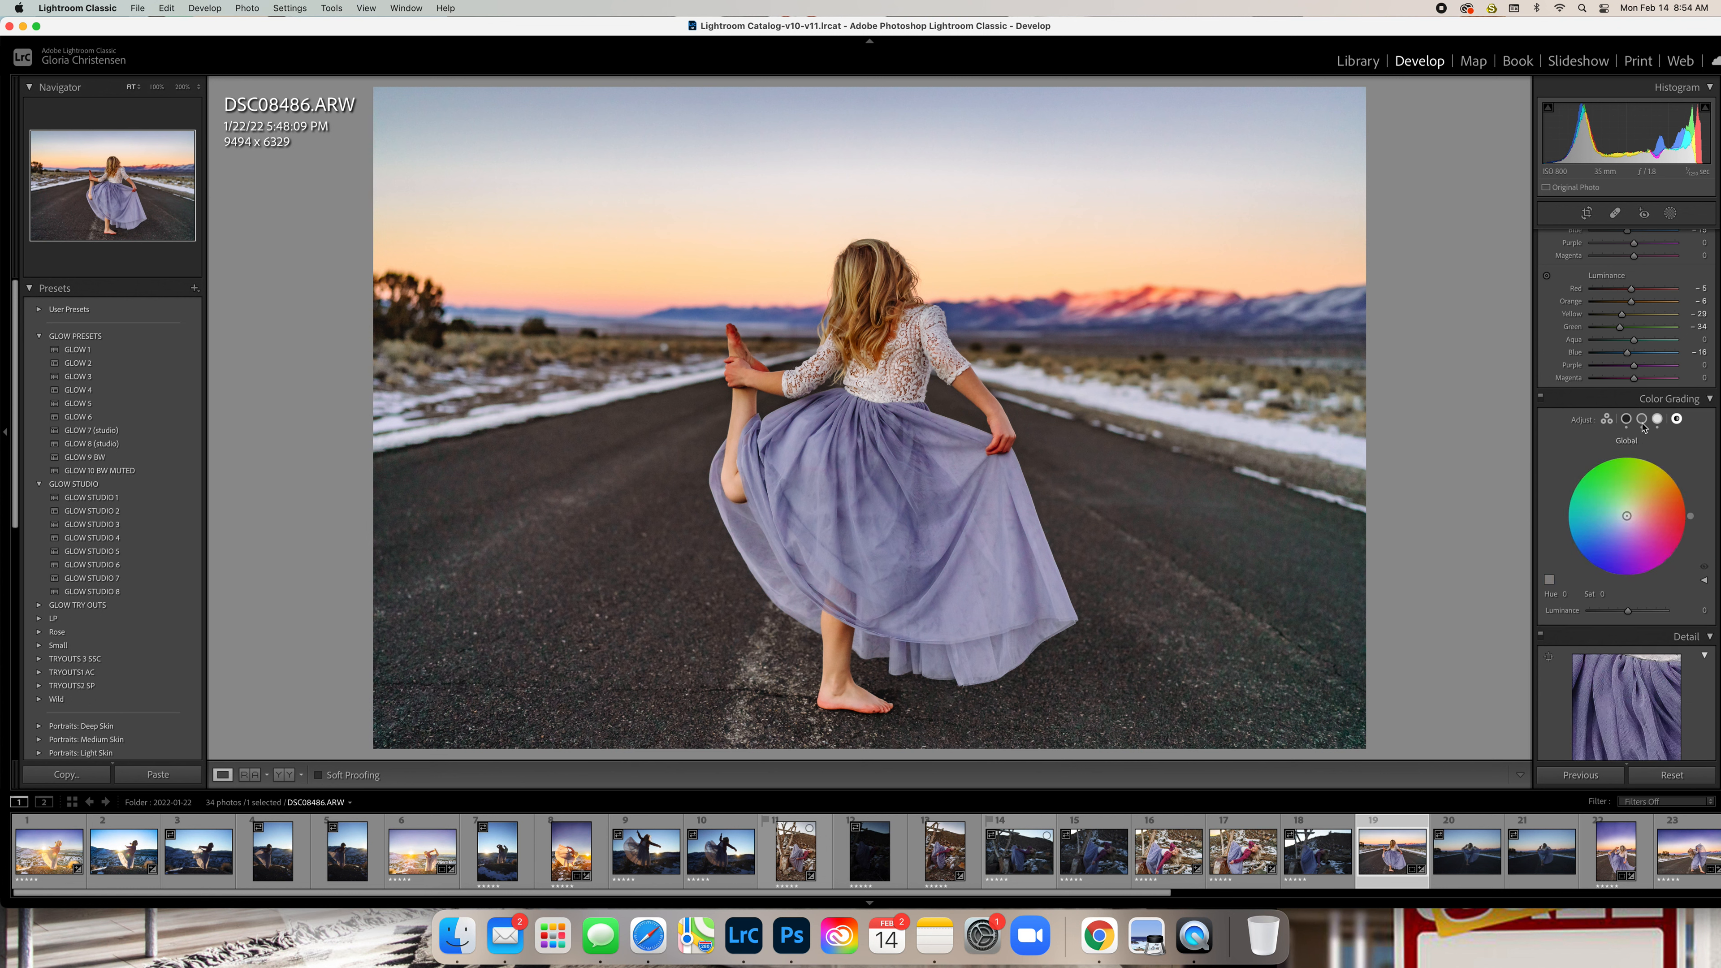
click(1607, 420)
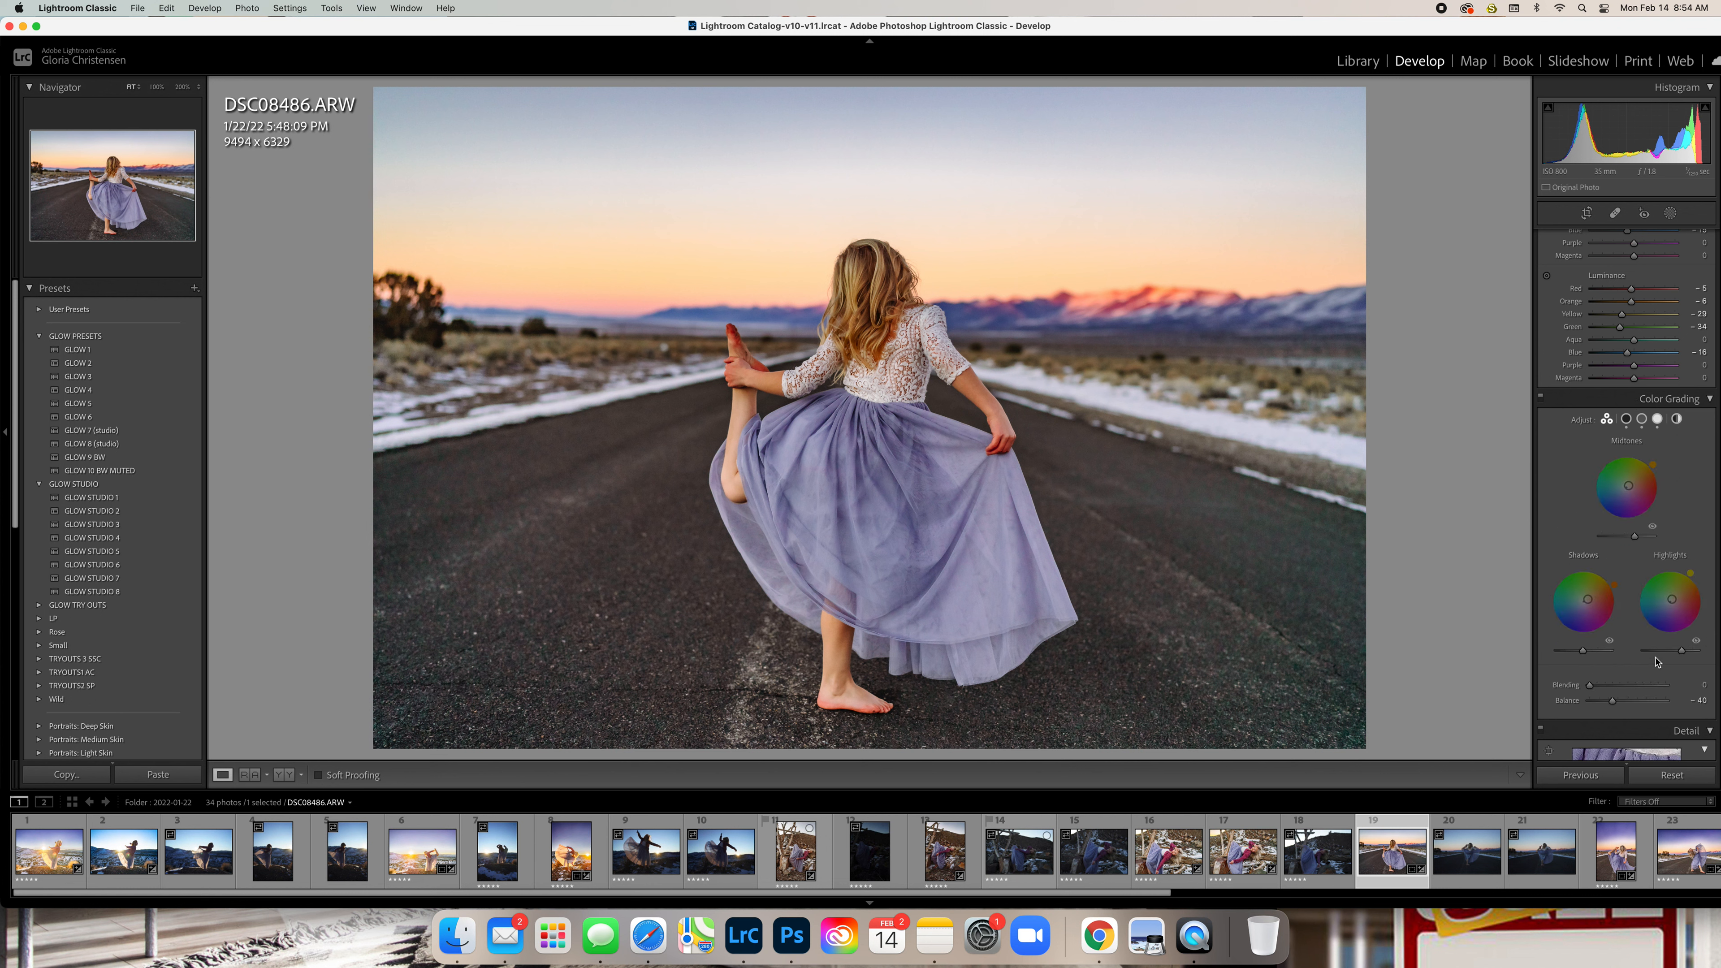
Set the midtones luminance to +38, try the shadows luminance at -39 and -9 and undo it, and raise the highlights luminance
mouse_move(1635, 540)
mouse_move(1634, 540)
mouse_down()
mouse_move(1612, 539)
mouse_move(1637, 539)
mouse_up()
drag(1584, 651, 1575, 650)
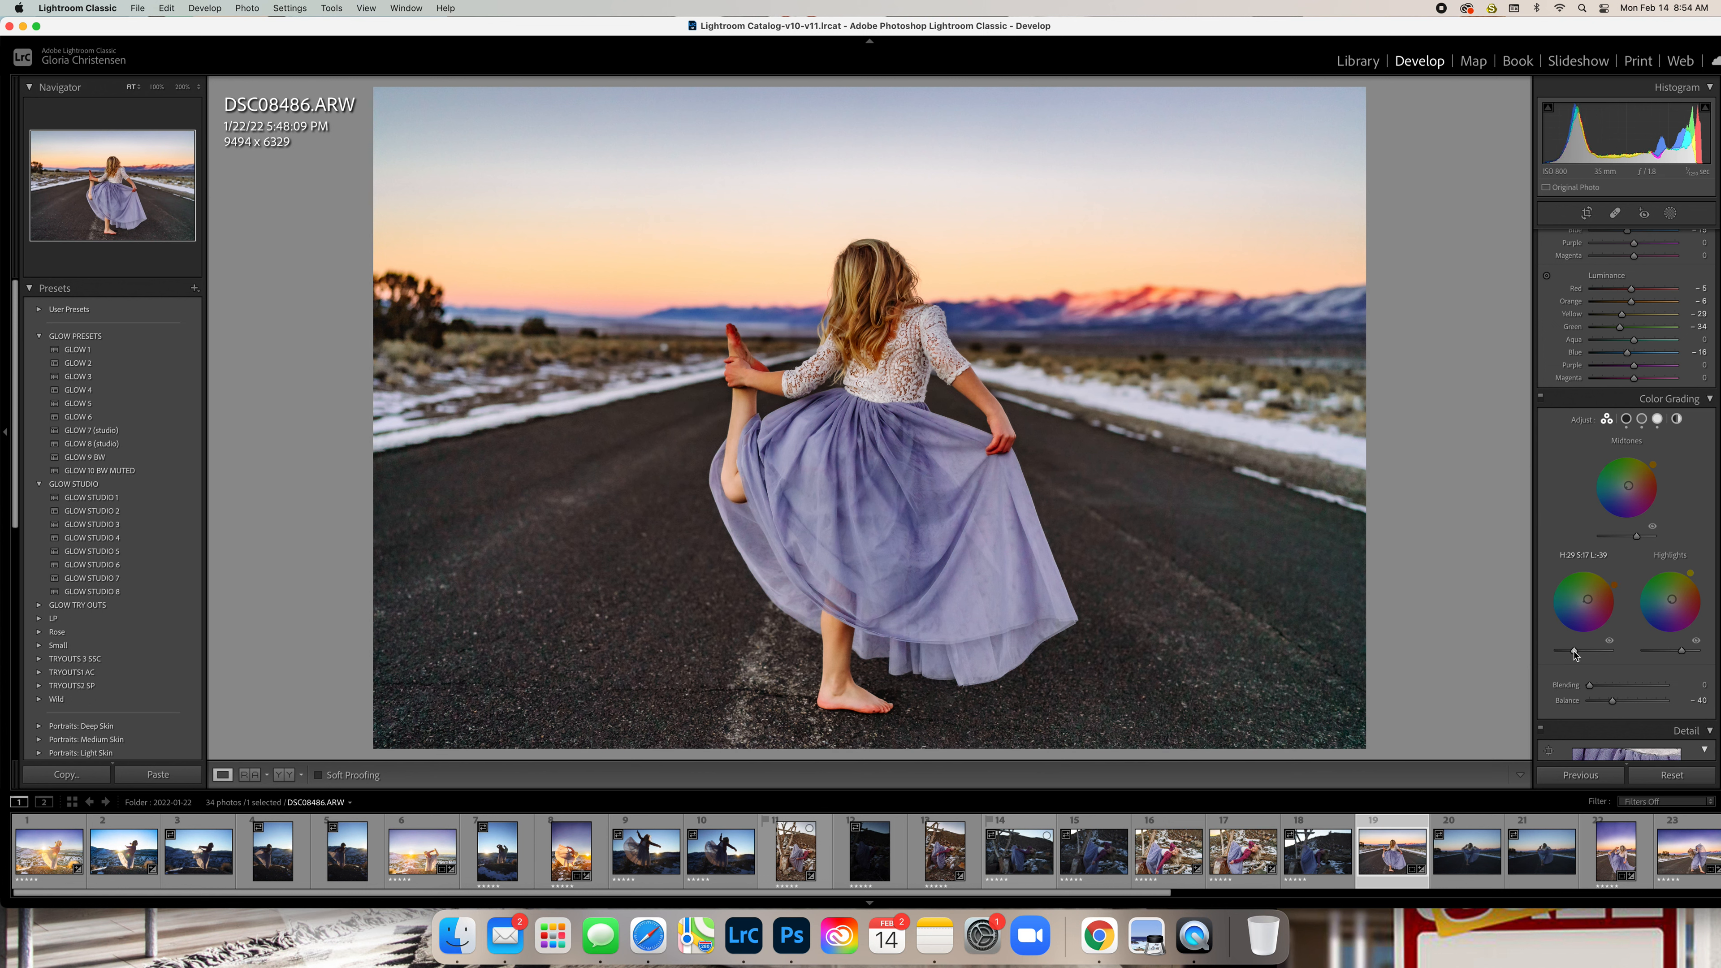
drag(1575, 652, 1582, 652)
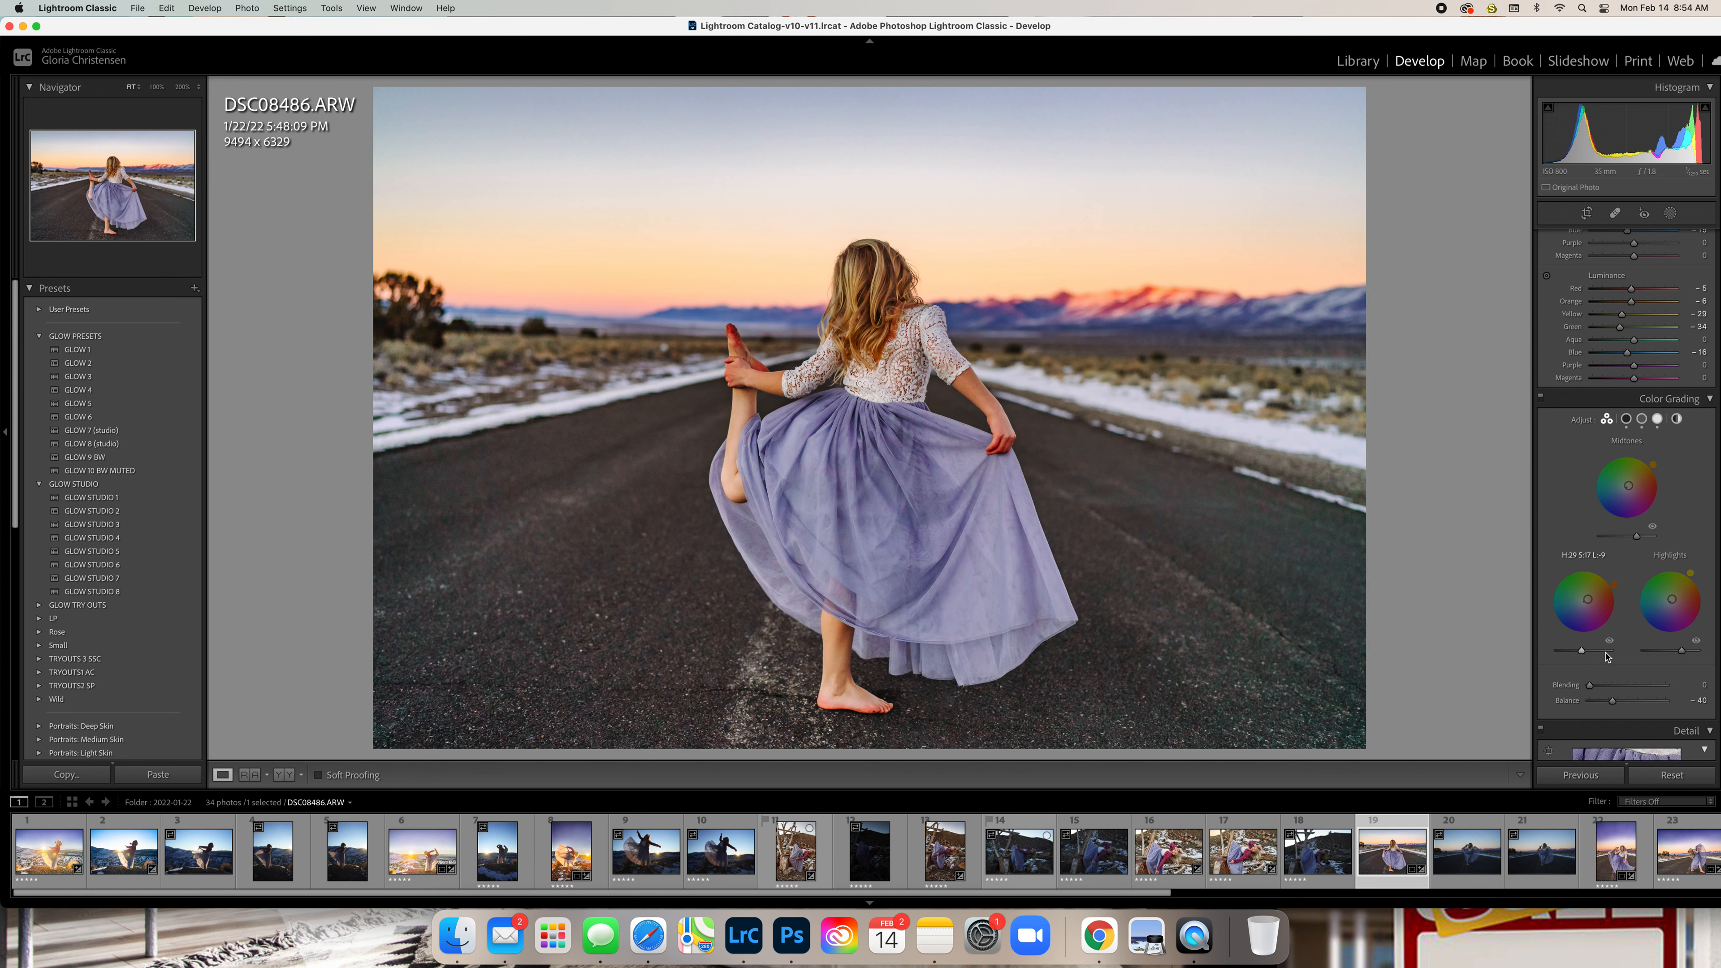
key(super+z)
mouse_move(1684, 655)
mouse_down()
mouse_move(1654, 659)
mouse_move(1716, 664)
mouse_move(1690, 663)
mouse_up()
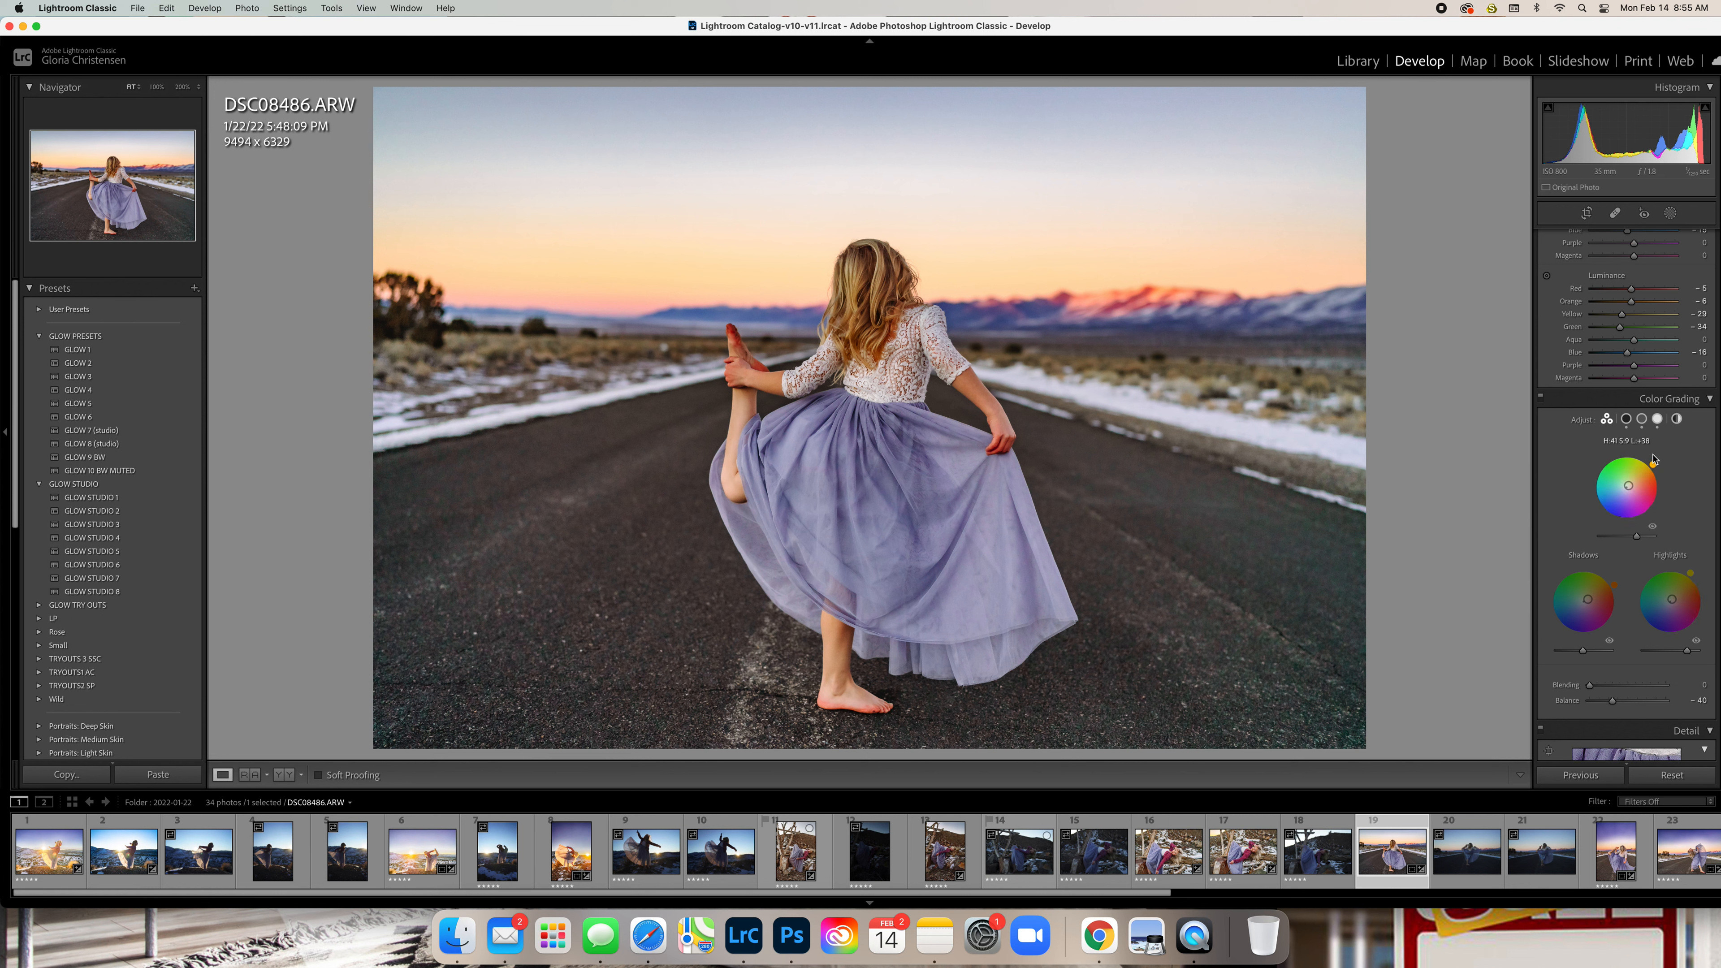
Try the HSL purple saturation at +100 to intensify the dress, and reset it to 0
scroll(1663, 551, up, 2)
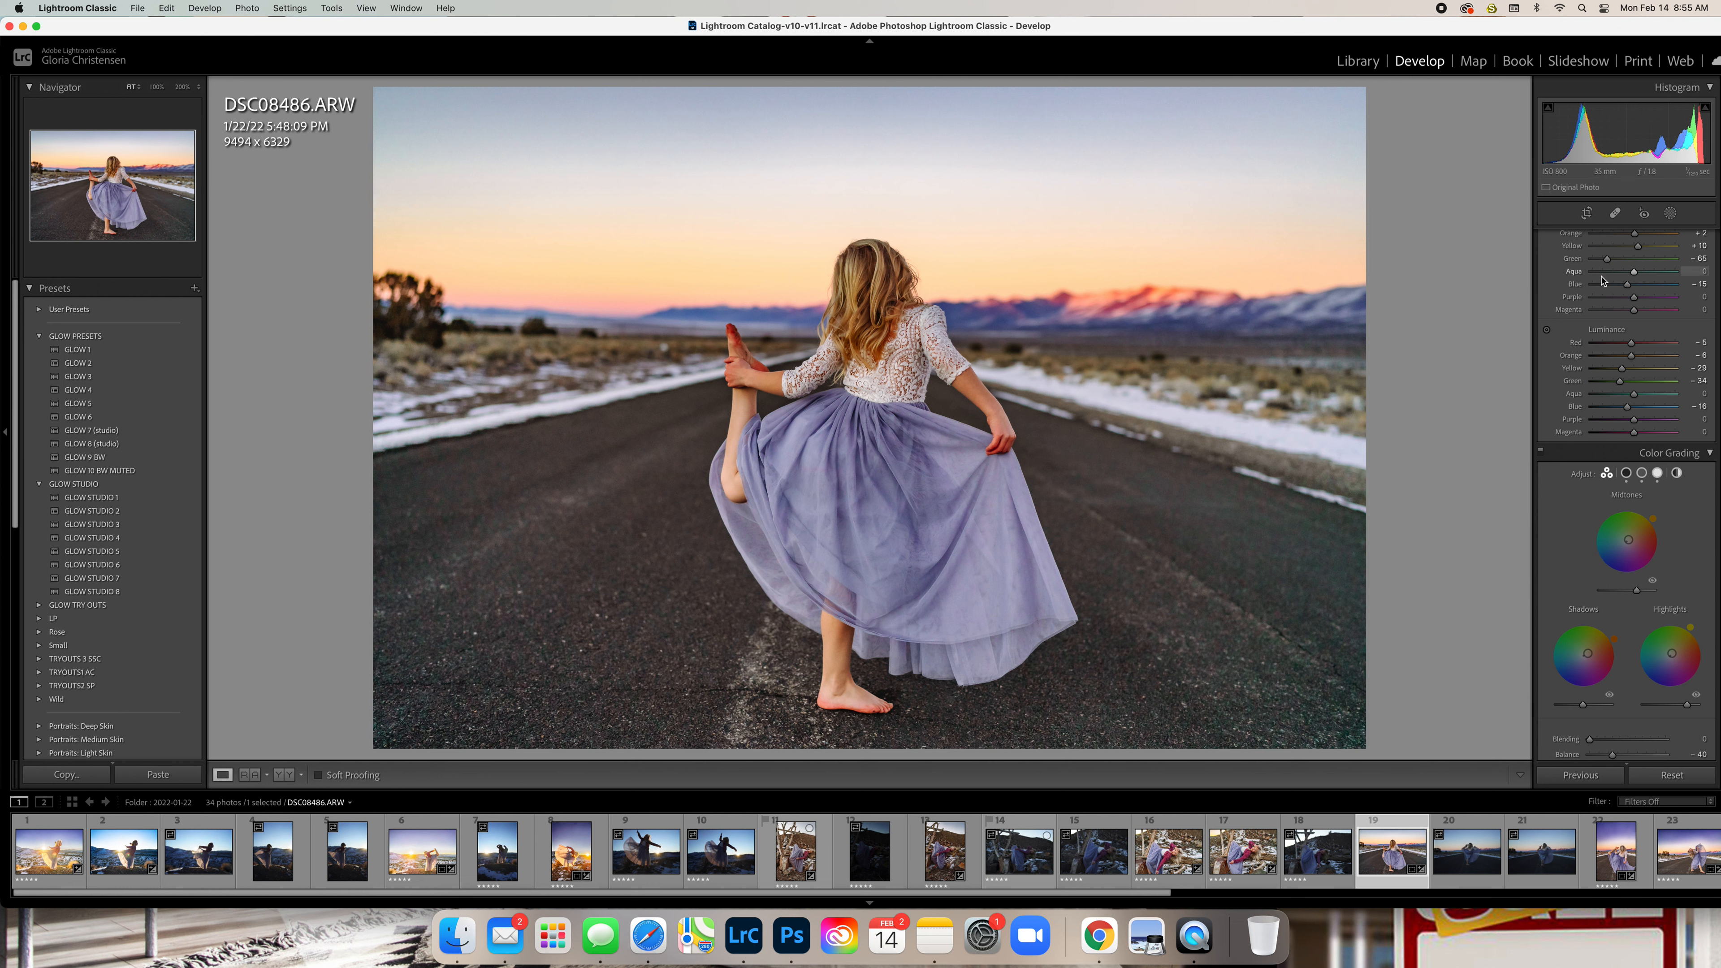
scroll(1606, 284, up, 10)
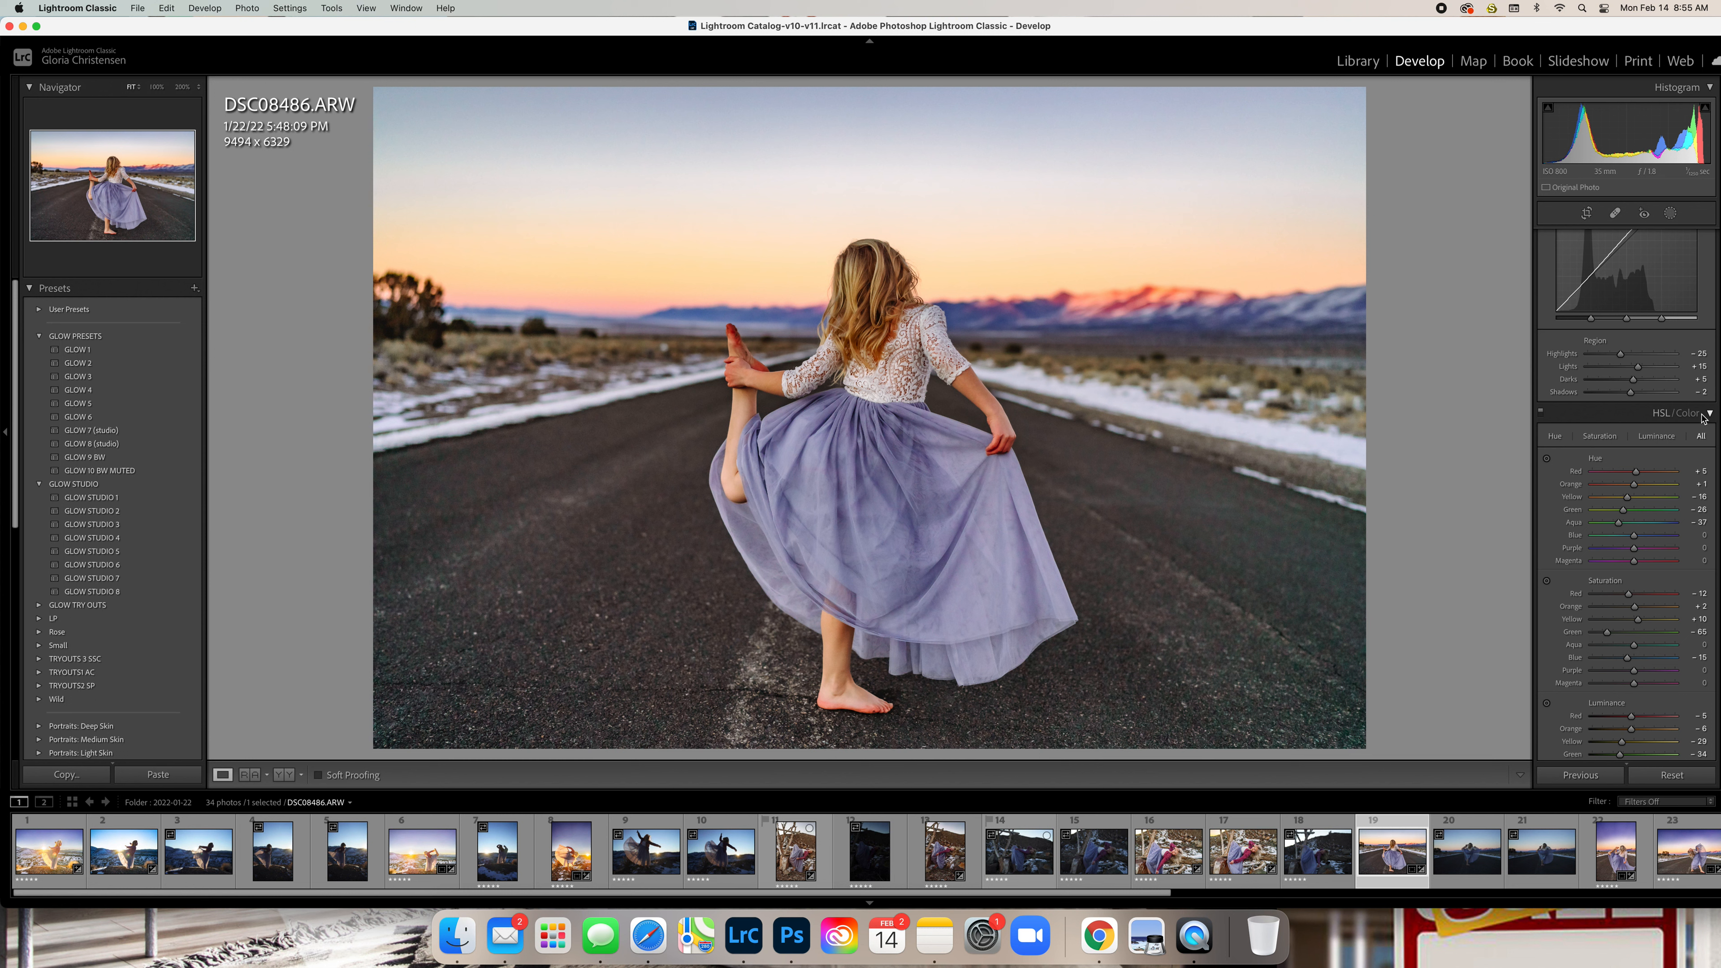
scroll(1690, 596, down, 2)
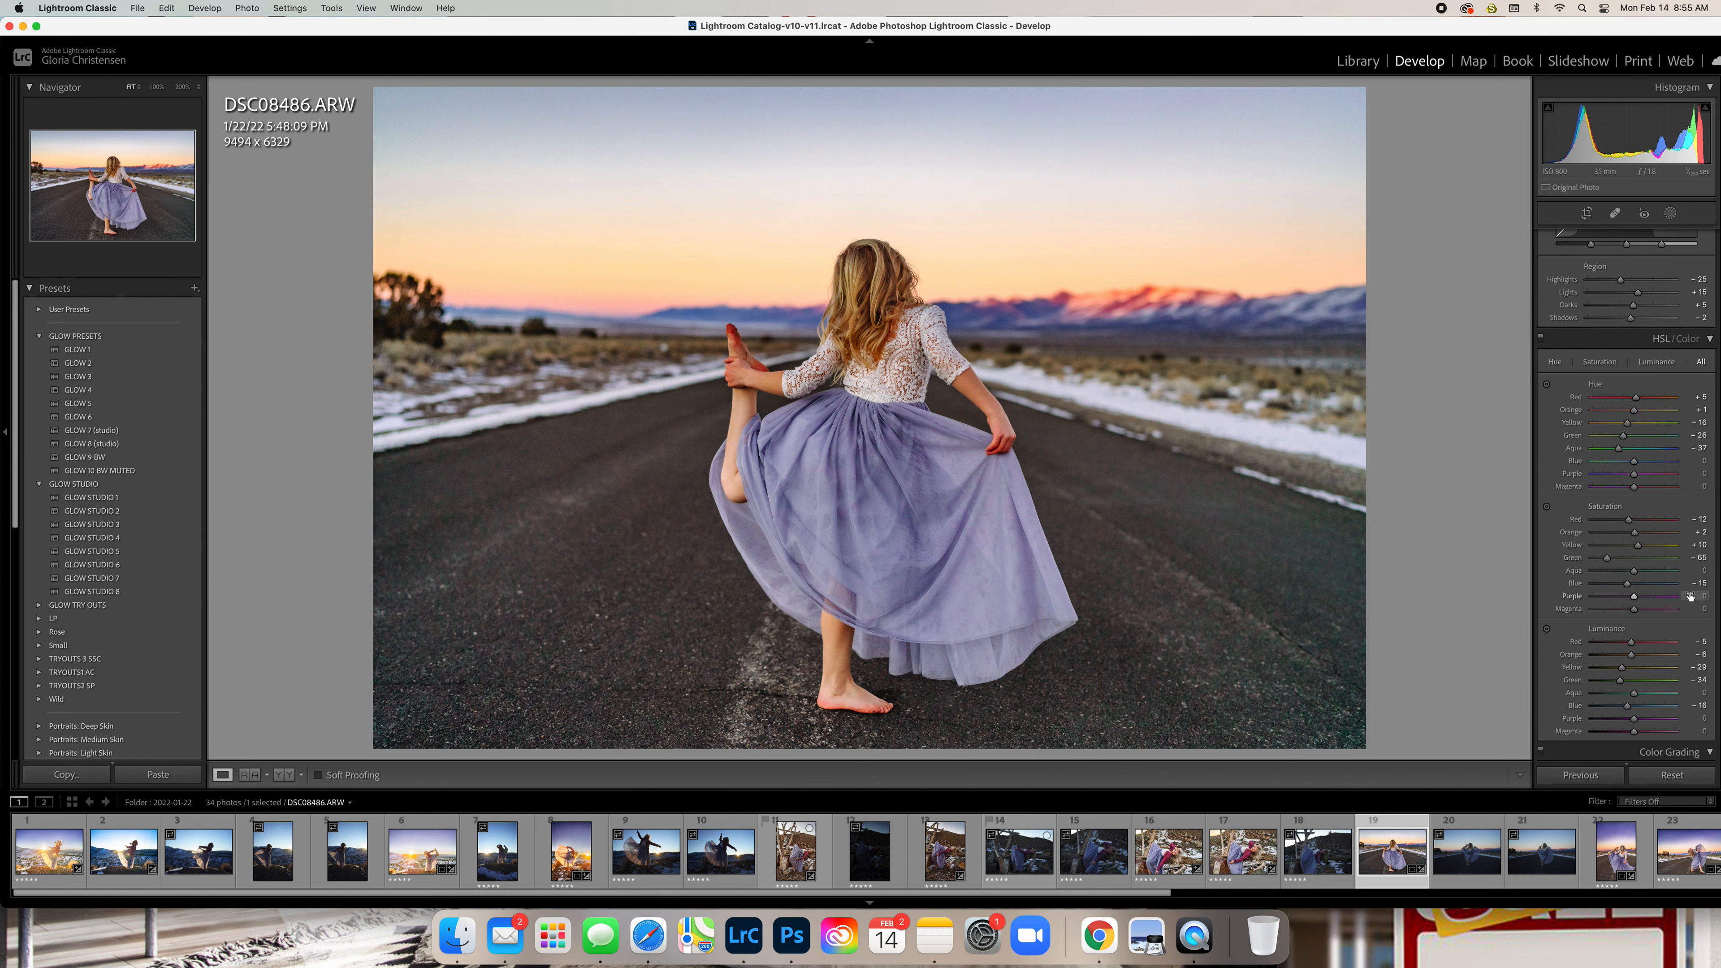
scroll(1691, 597, down, 1)
drag(1634, 578, 1675, 582)
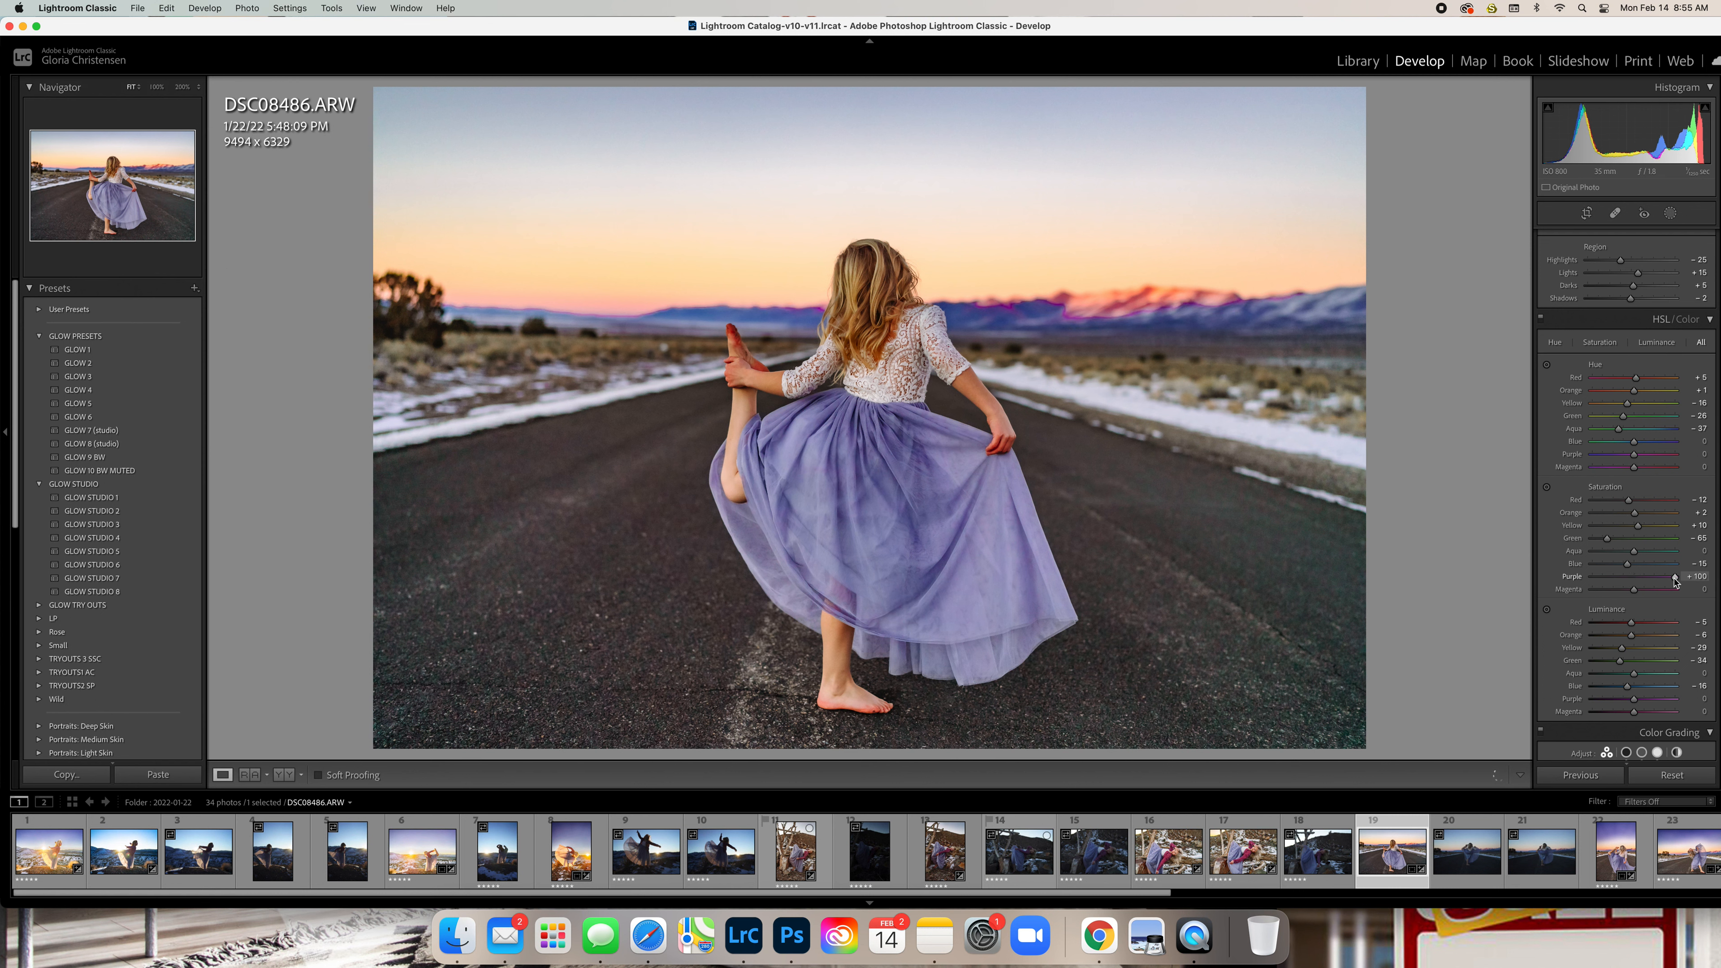
double_click(1675, 578)
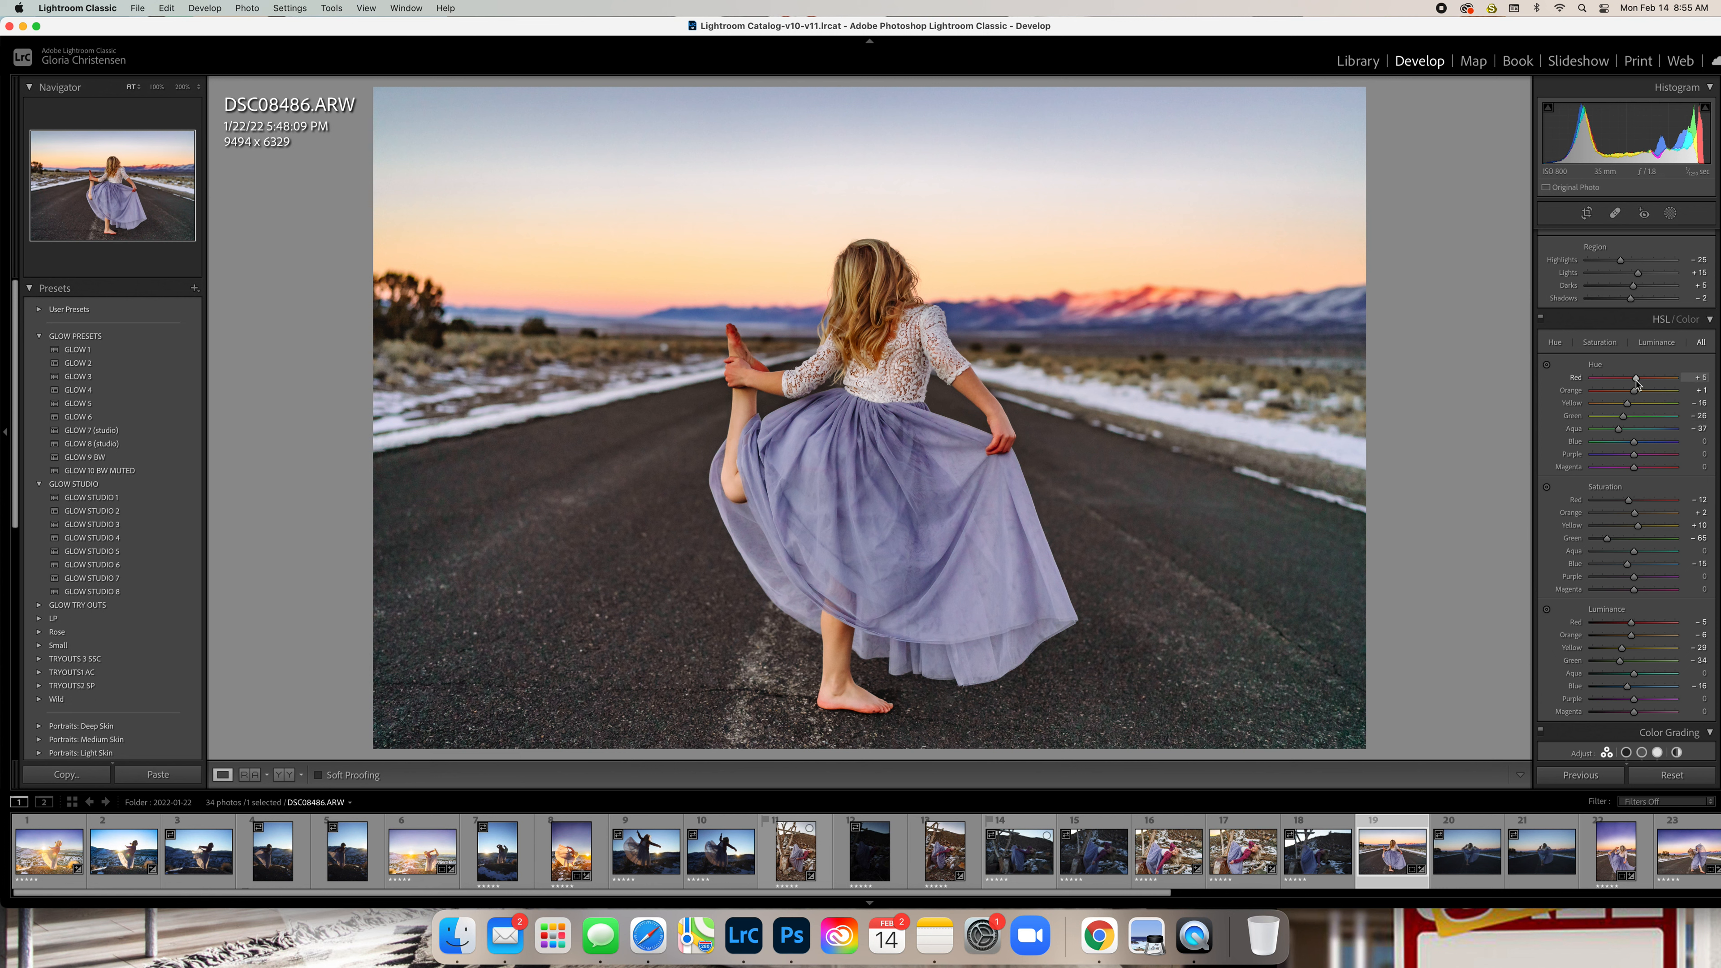
Try a red hue shift and undo it, and raise the orange saturation to +28
mouse_move(1636, 384)
mouse_down()
mouse_move(1613, 383)
mouse_move(1634, 384)
mouse_up()
key(super+z)
drag(1635, 516, 1647, 517)
mouse_move(1647, 514)
mouse_down()
mouse_move(1608, 506)
mouse_move(1631, 507)
mouse_up()
Reduce skin saturation with the targeted adjustment on the raised foot, to red -37 and orange +7, undoing the stronger reduction
click(1546, 487)
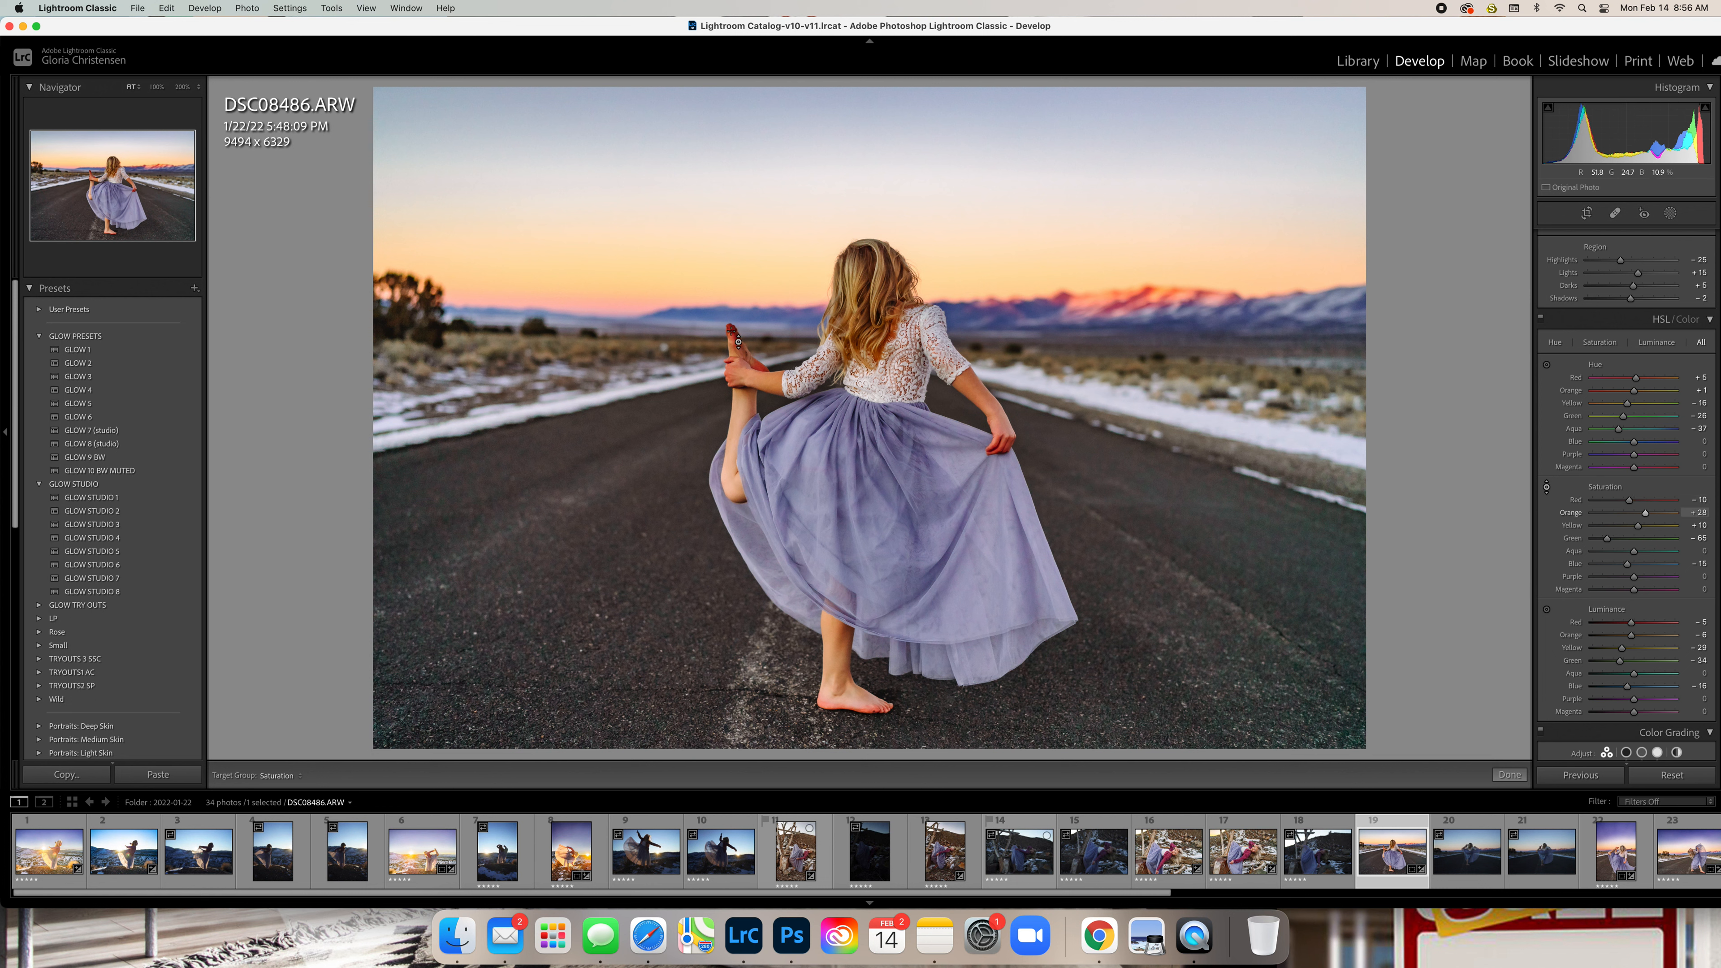
mouse_move(1632, 504)
mouse_down()
mouse_move(1606, 509)
mouse_move(1630, 511)
mouse_up()
drag(742, 345, 742, 348)
drag(735, 346, 735, 357)
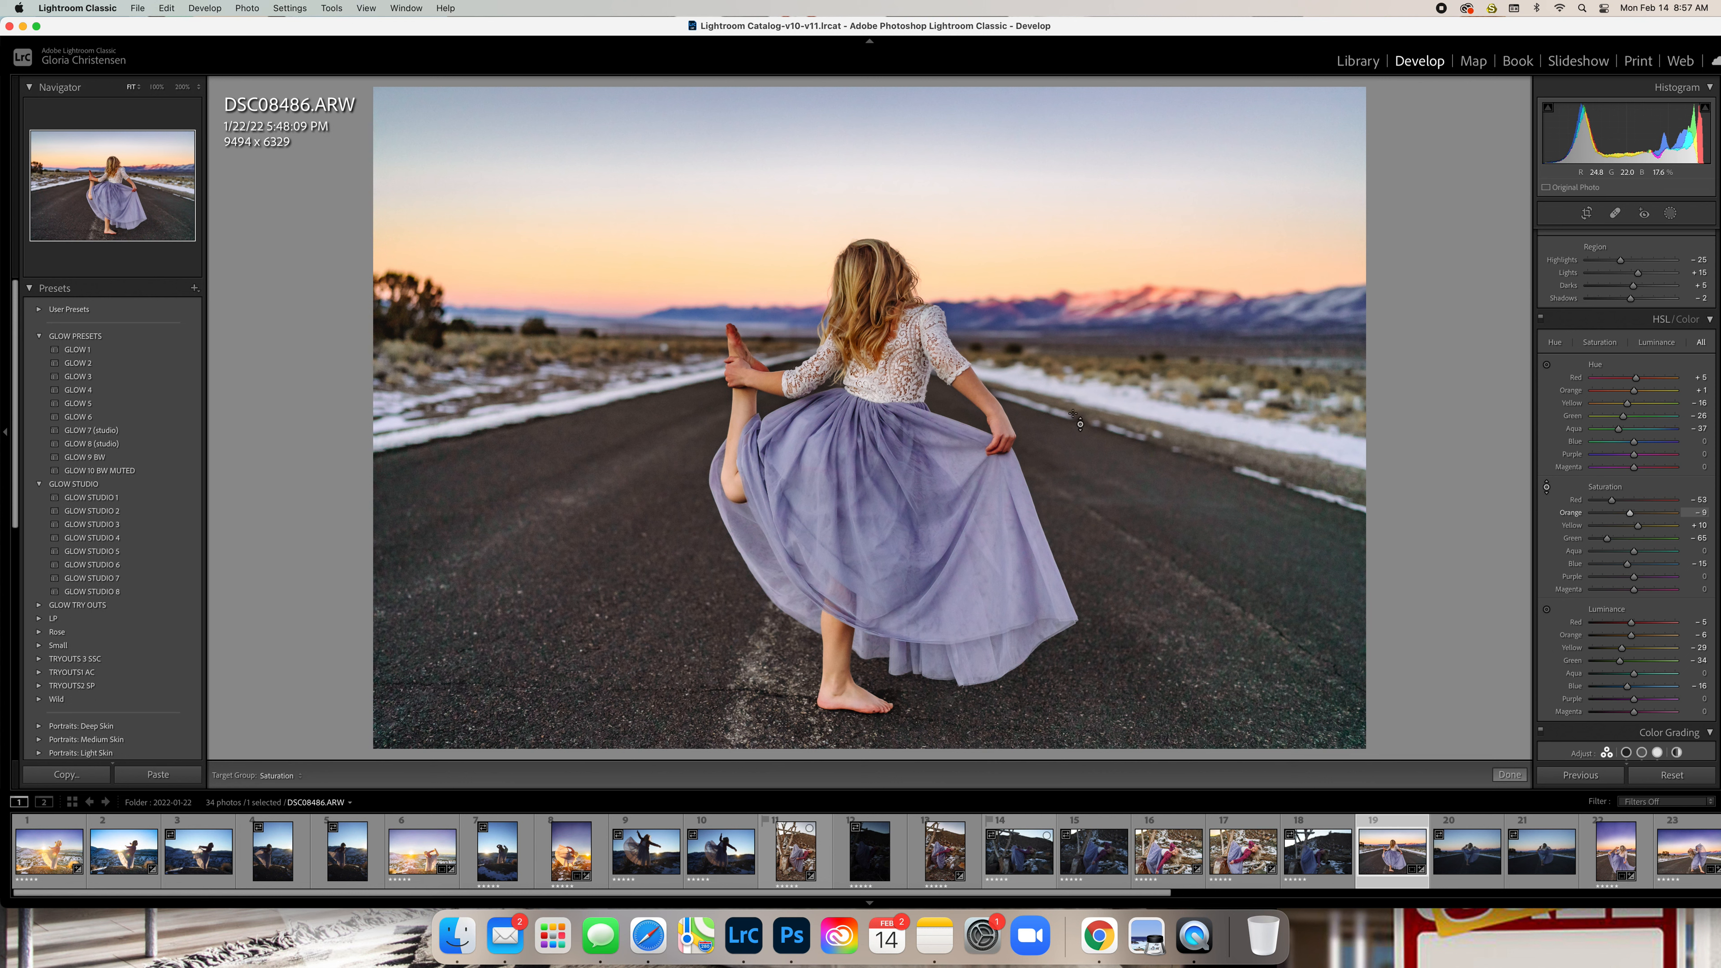
key(super+z)
click(1548, 489)
Try the targeted luminance adjustment on the dress and undo it
click(1546, 611)
drag(905, 516, 905, 531)
drag(880, 434, 880, 432)
key(super+z)
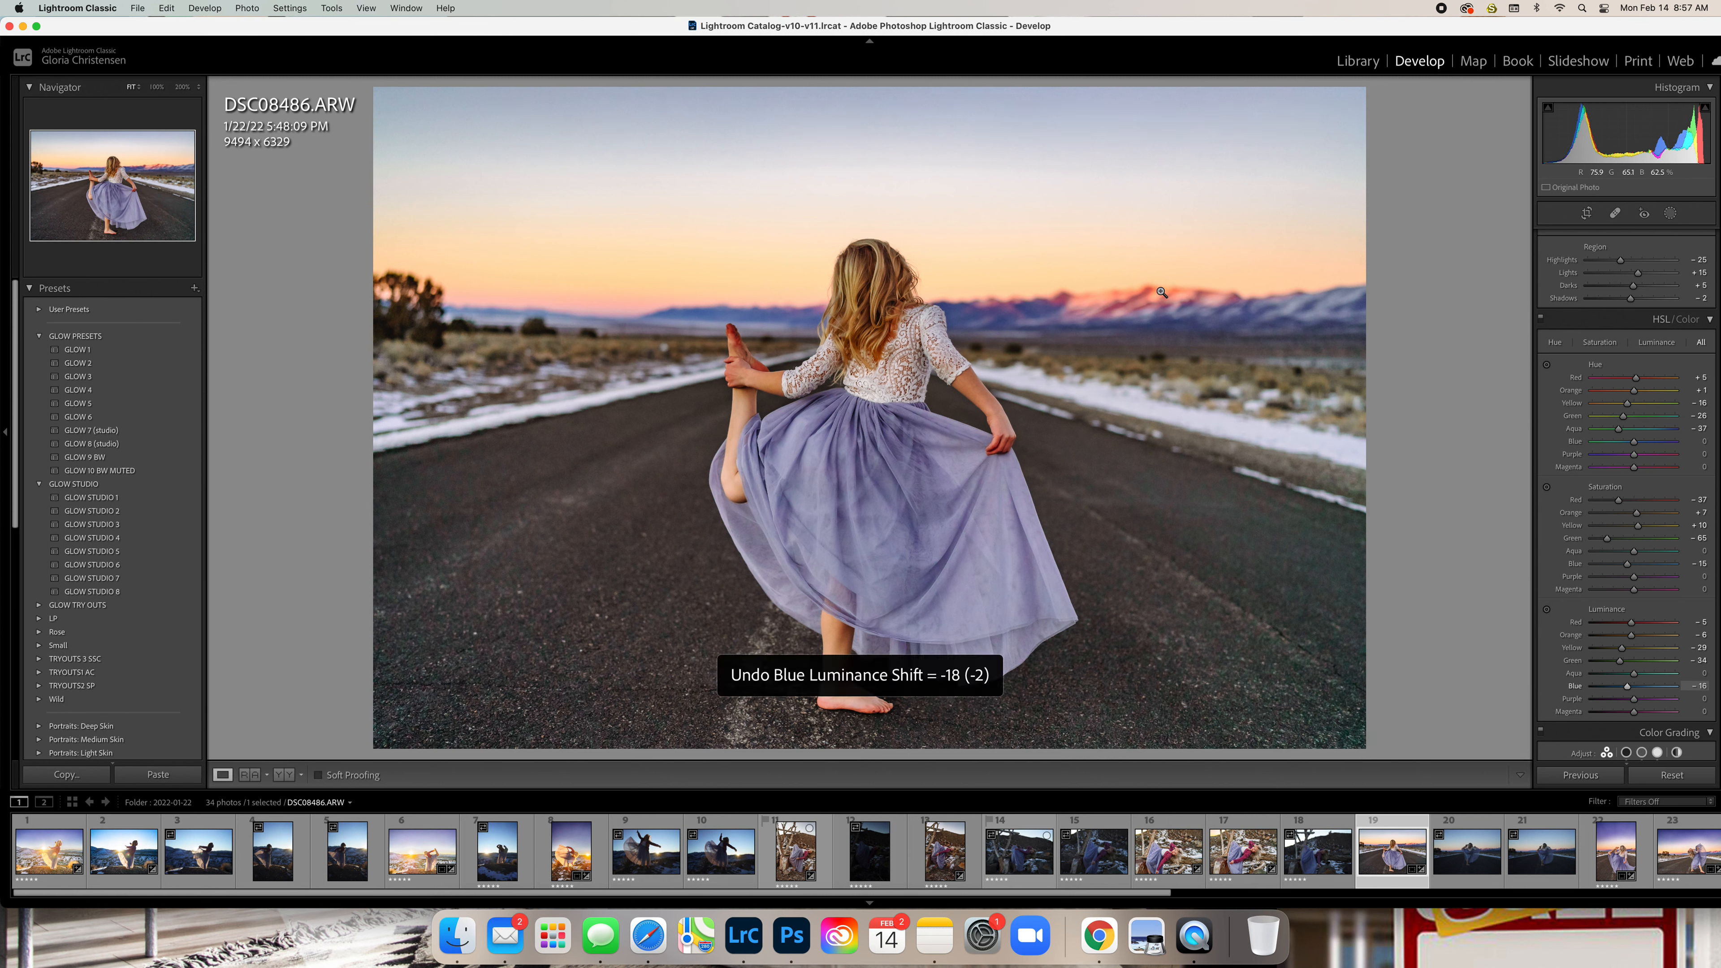
Try the targeted hue adjustment on the leg at red -9 and orange -22, compare it by undoing and redoing, and undo it
click(1547, 365)
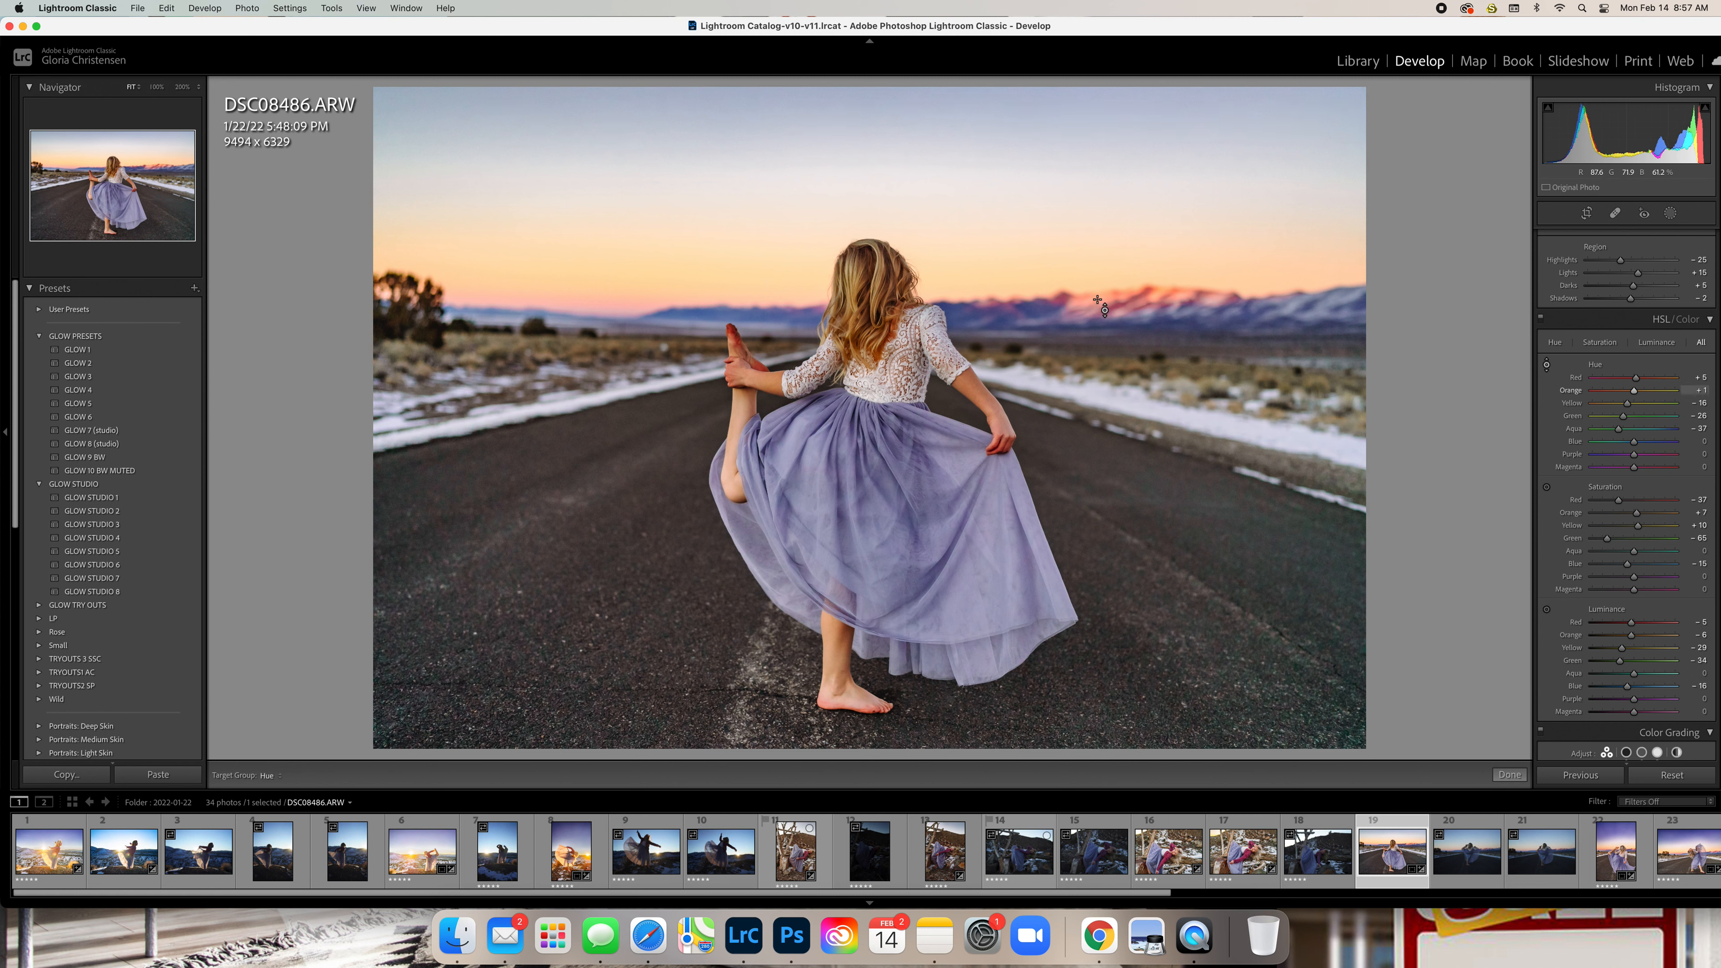
drag(736, 468, 736, 486)
drag(737, 478, 736, 481)
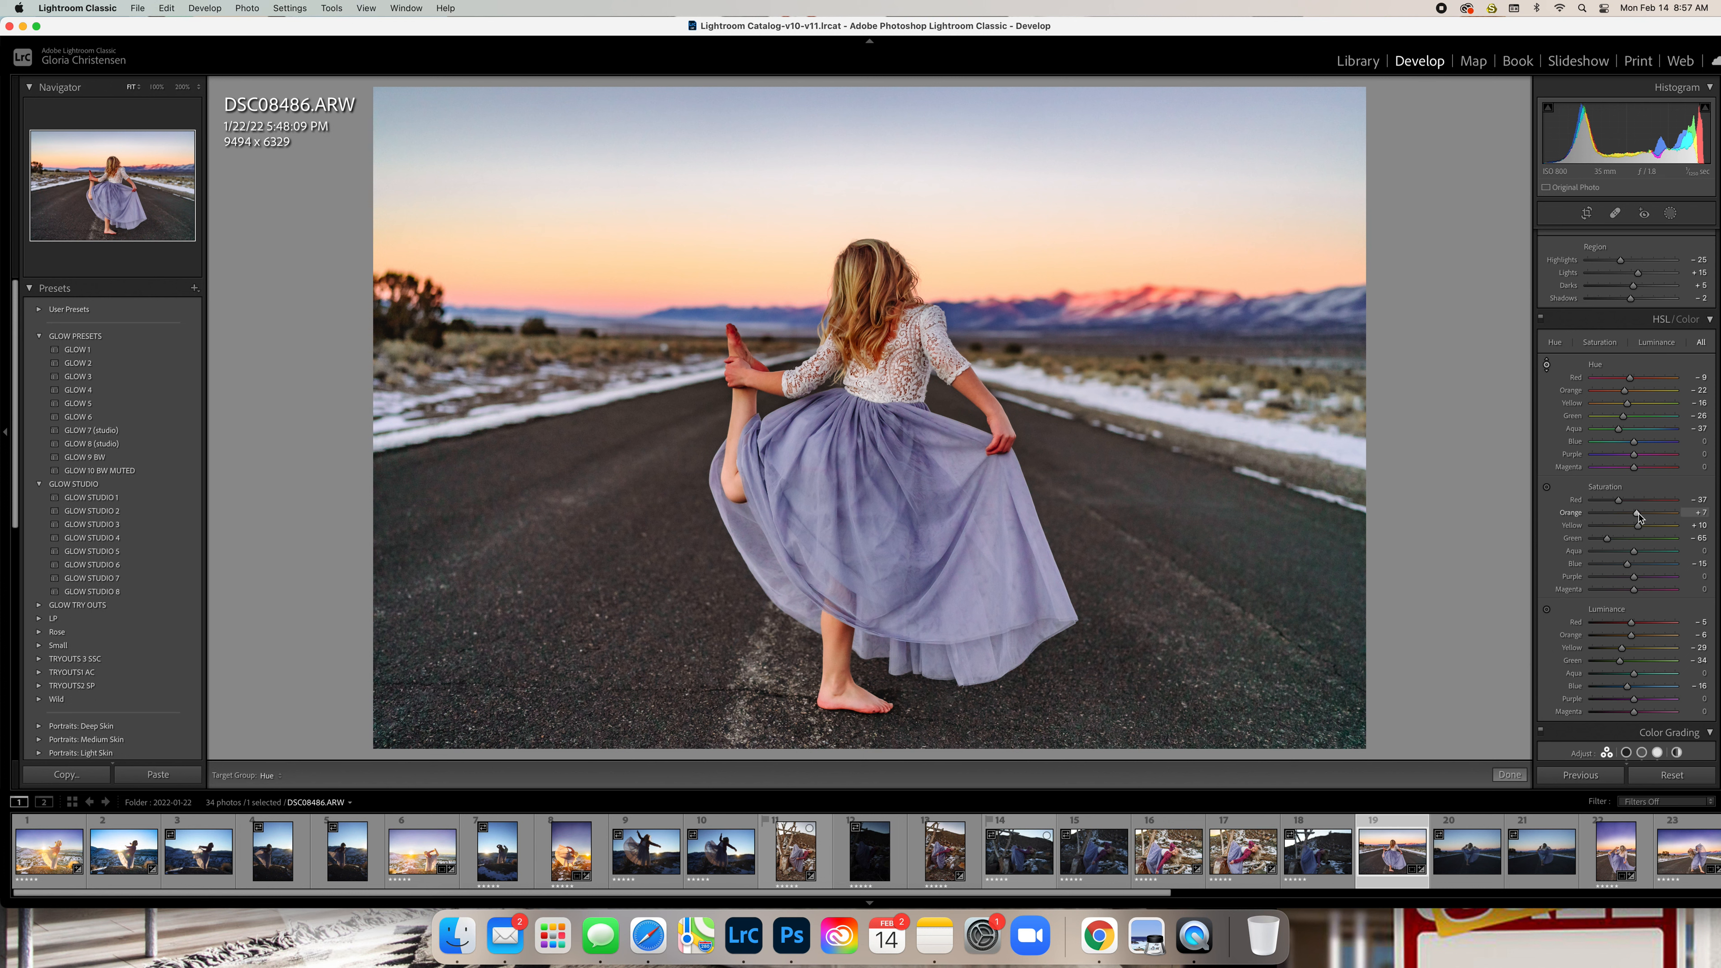
key(super+z)
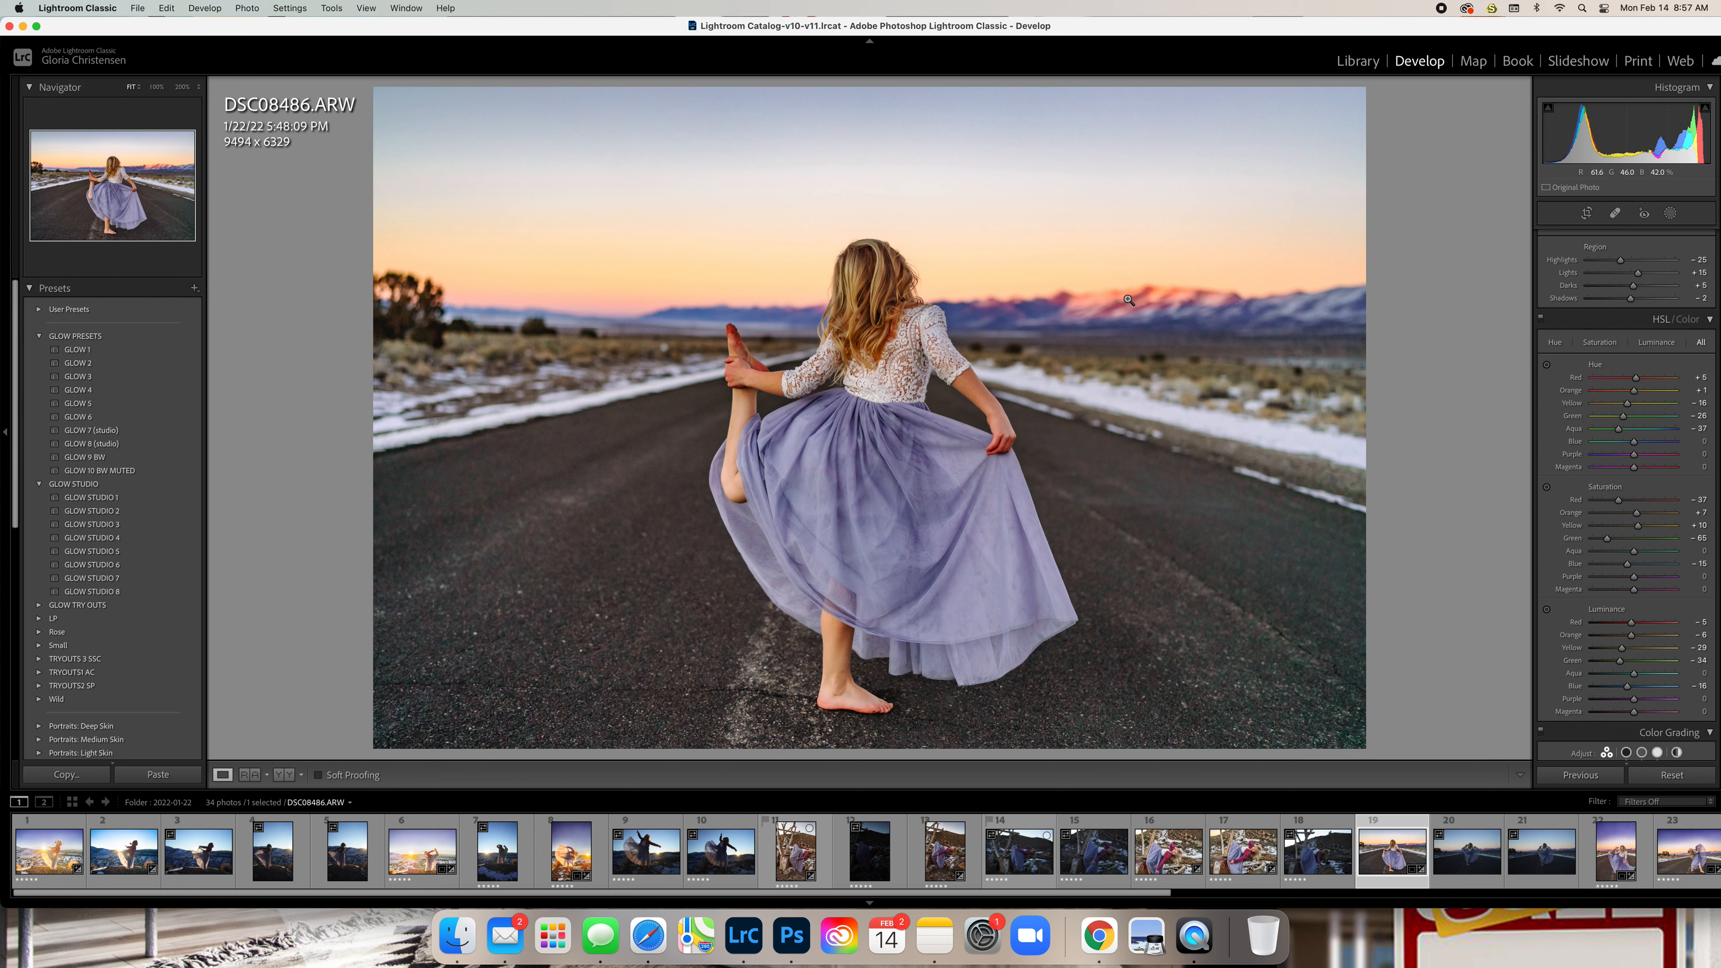
click(167, 8)
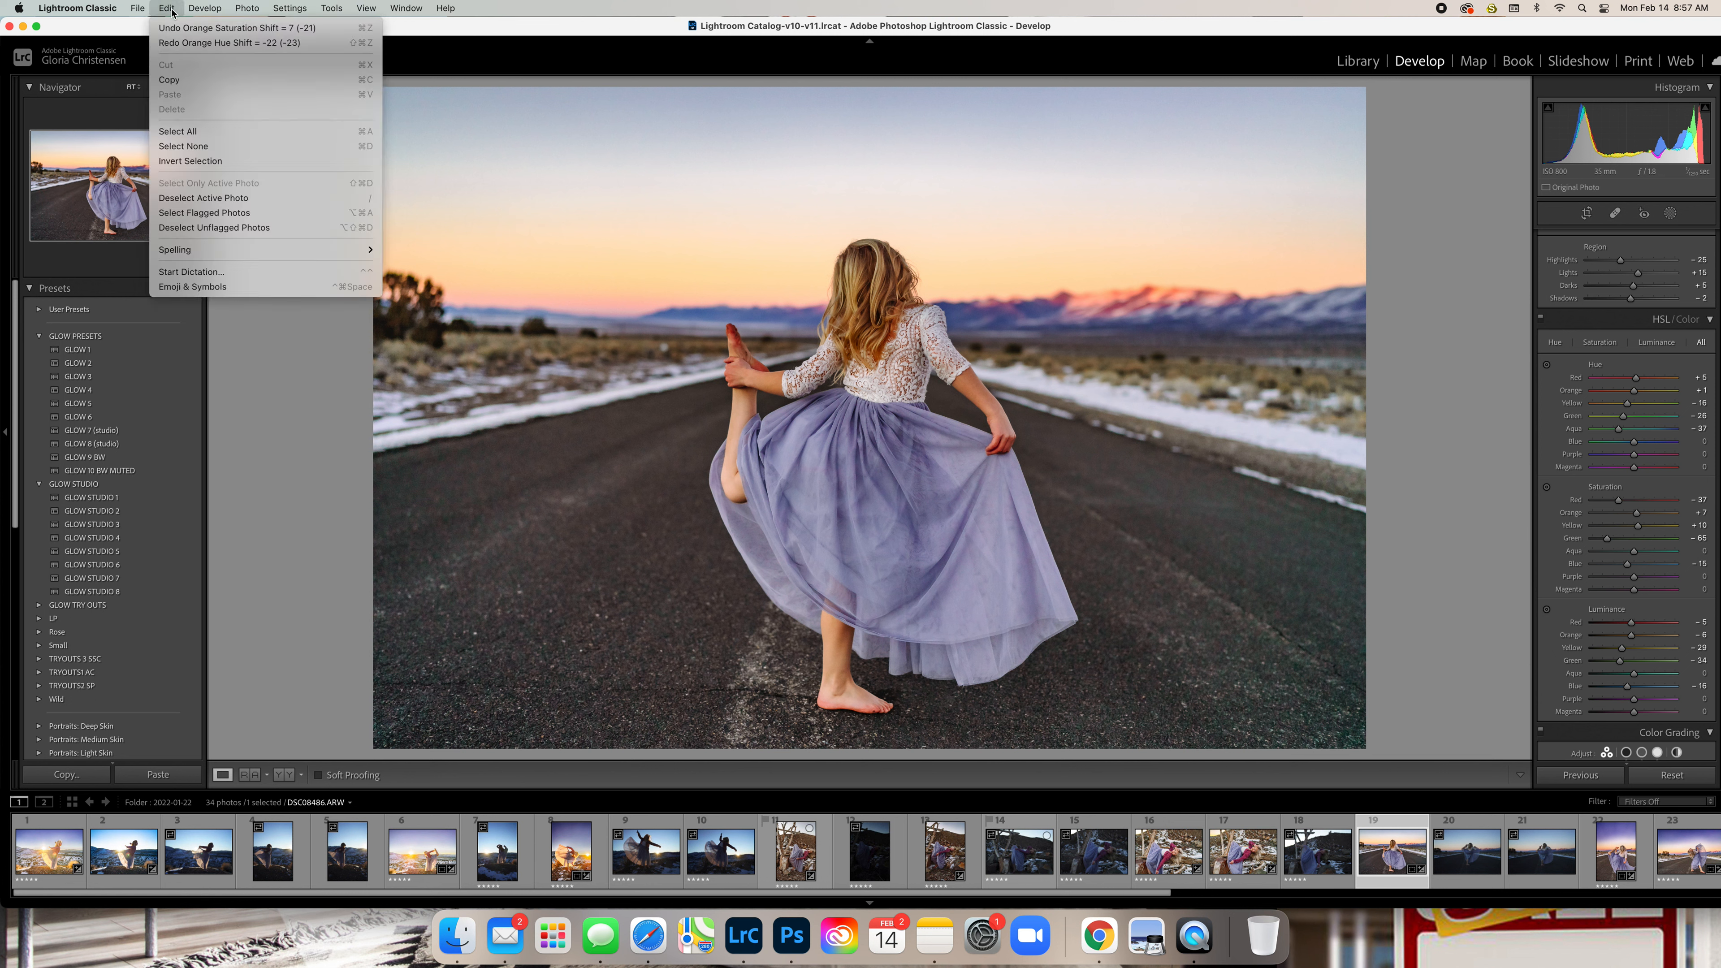
click(352, 37)
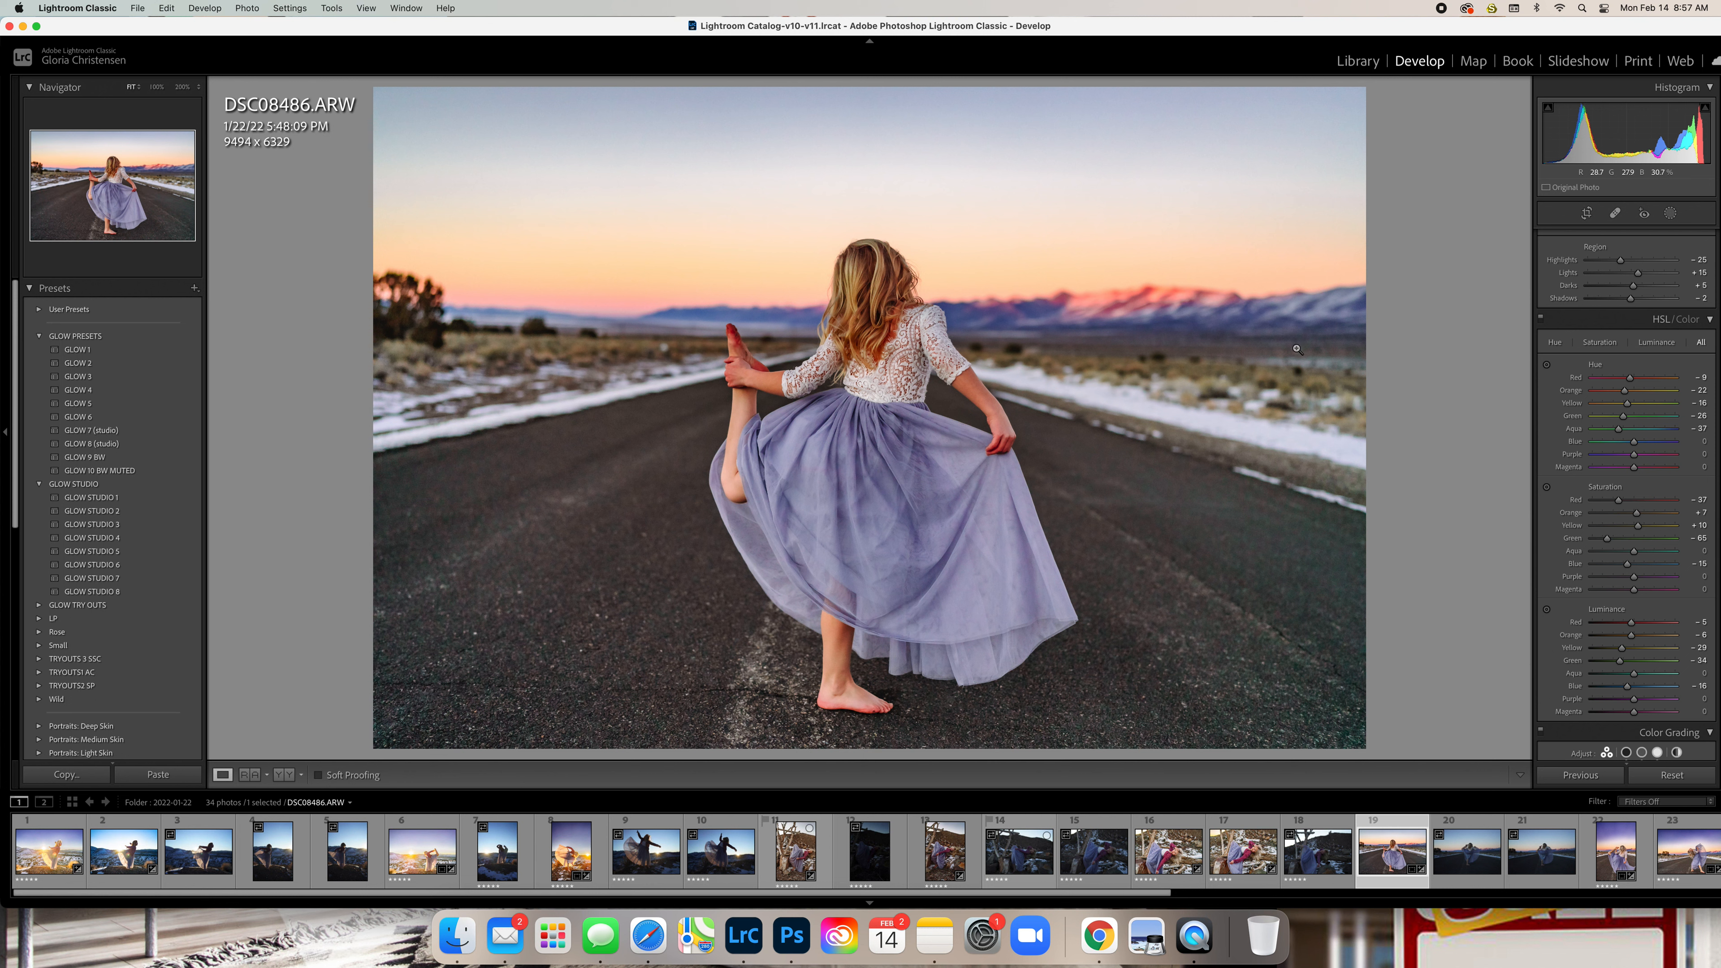
key(super+z)
Review the red, green, blue and combined RGB point curves in the Tone Curve settings
scroll(1667, 388, up, 5)
scroll(1668, 388, up, 2)
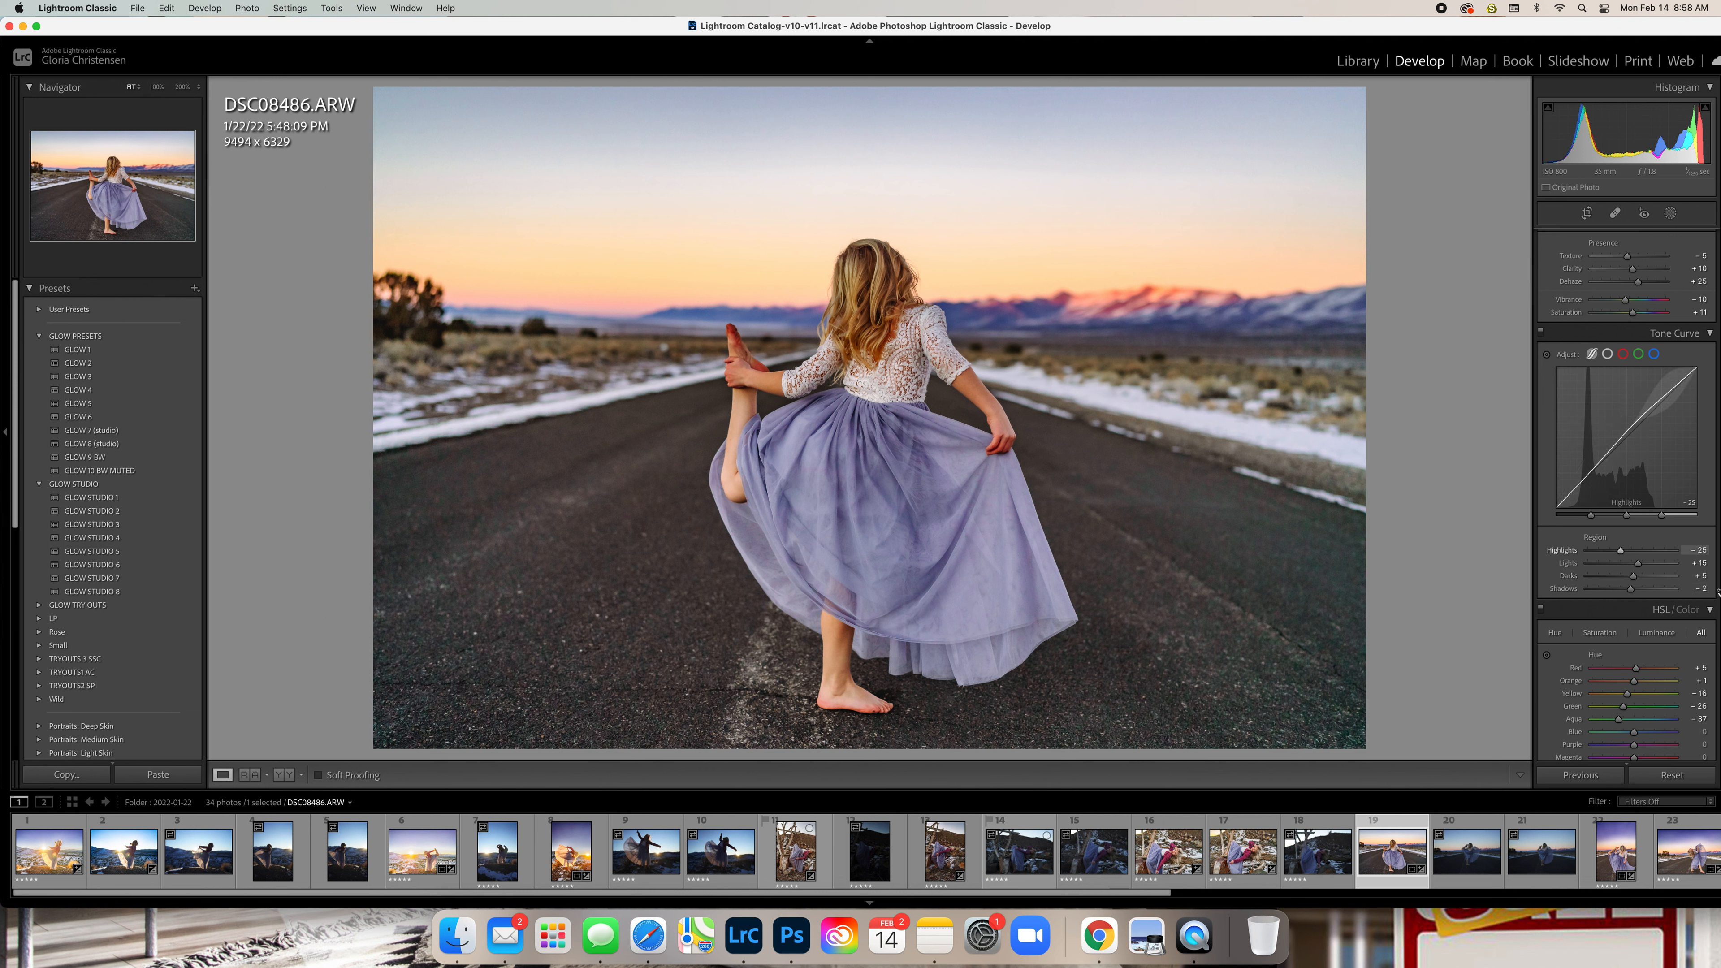
click(1624, 353)
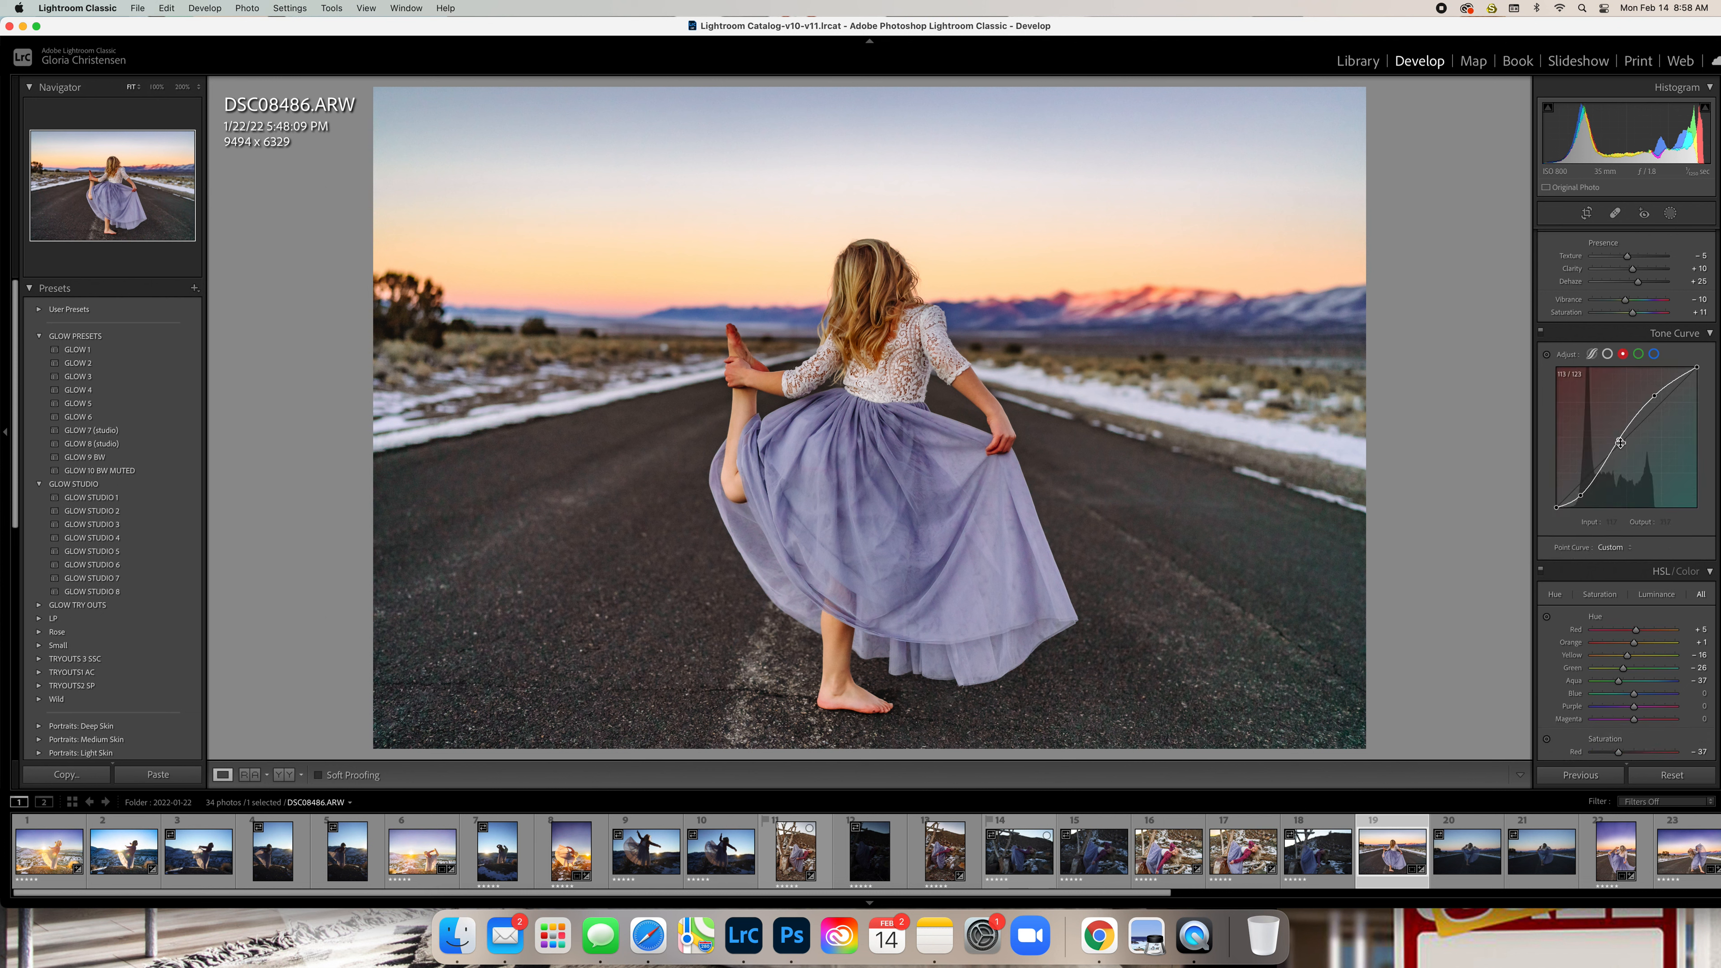
click(1640, 355)
click(1655, 354)
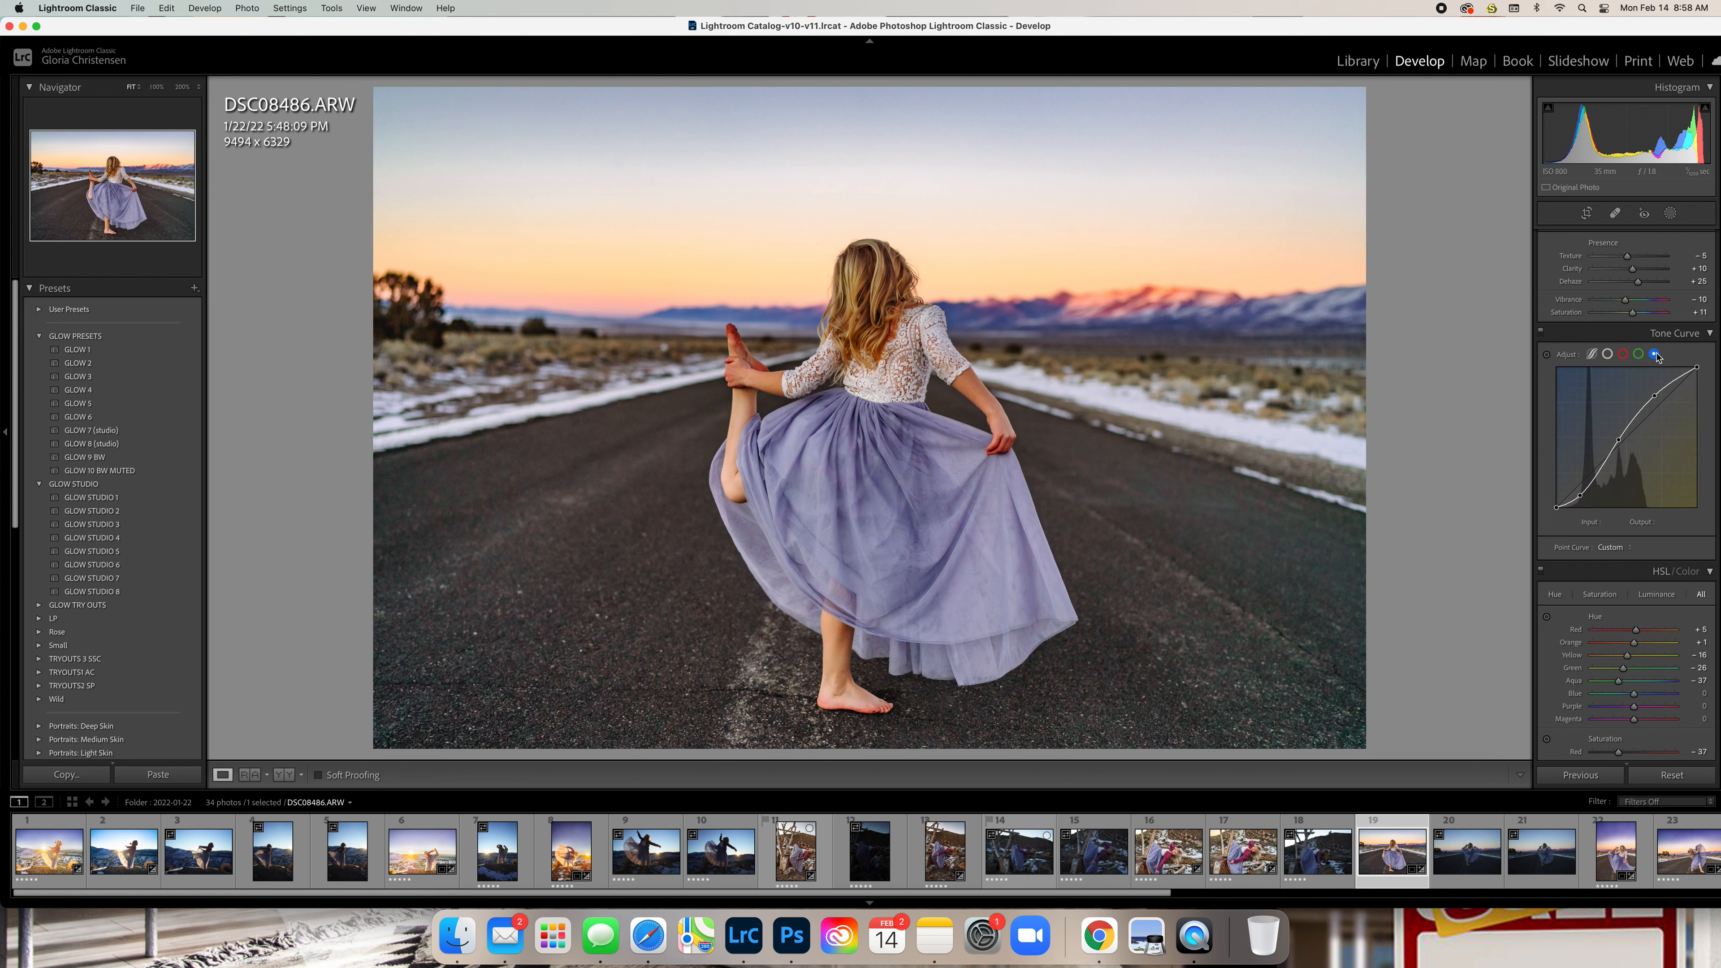
click(1604, 355)
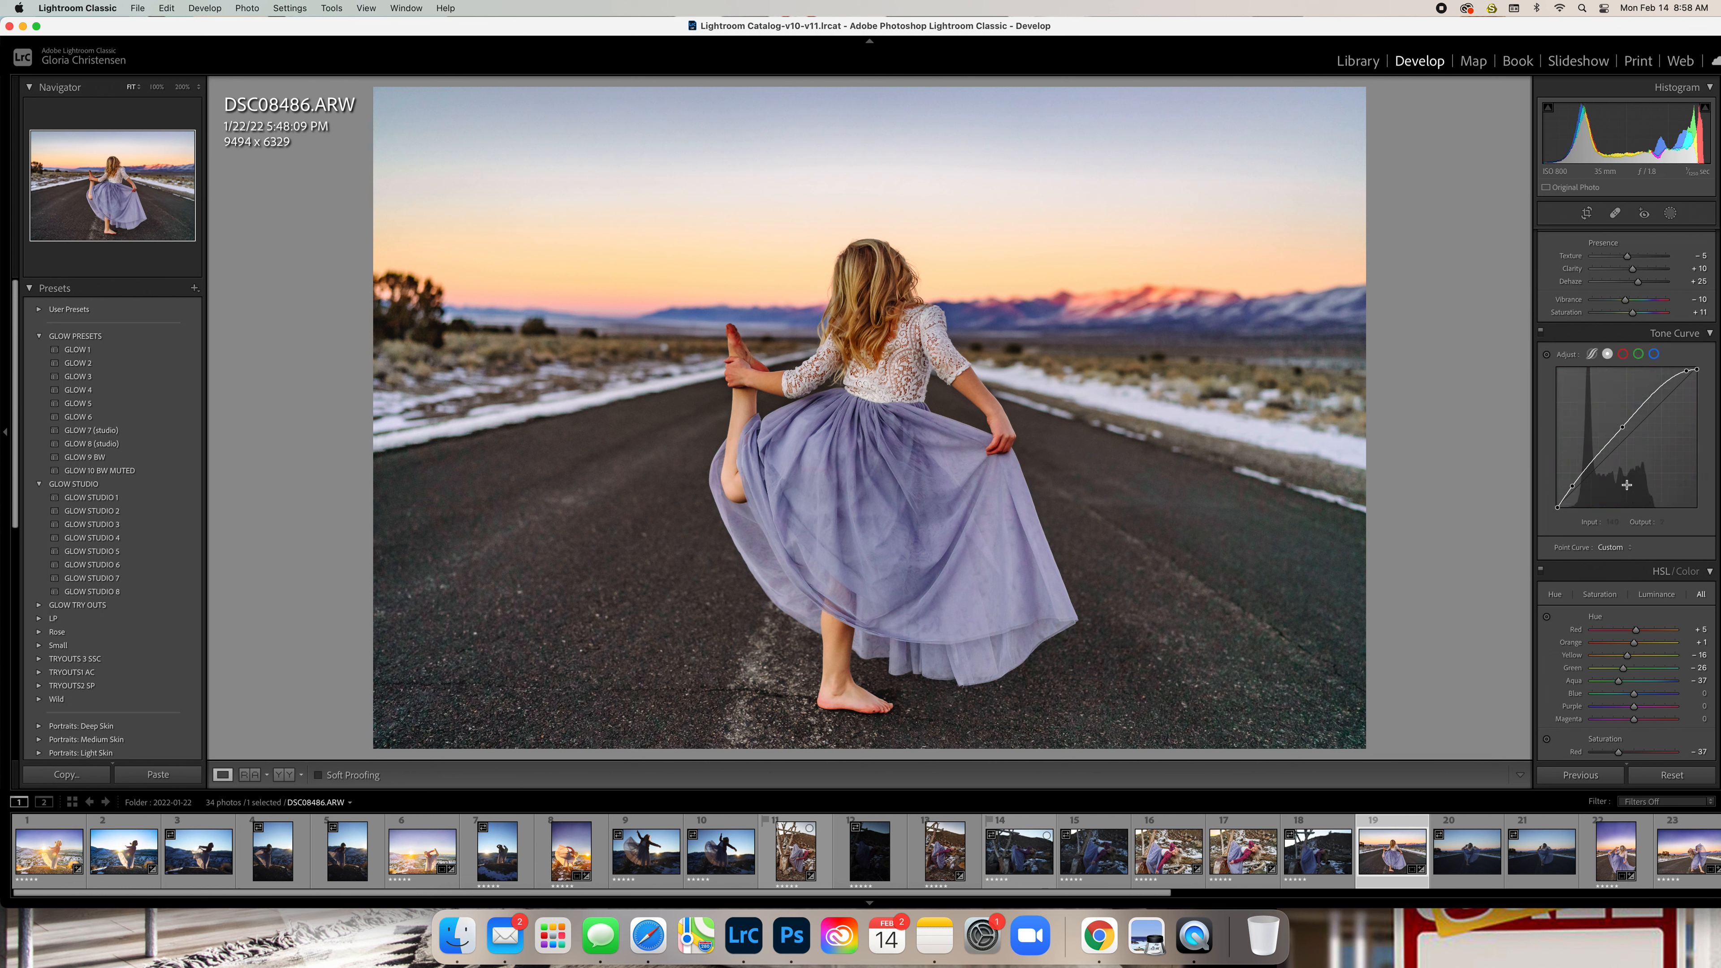
Try adjusting the shadows directly on the parametric tone curve and undo it
click(1593, 354)
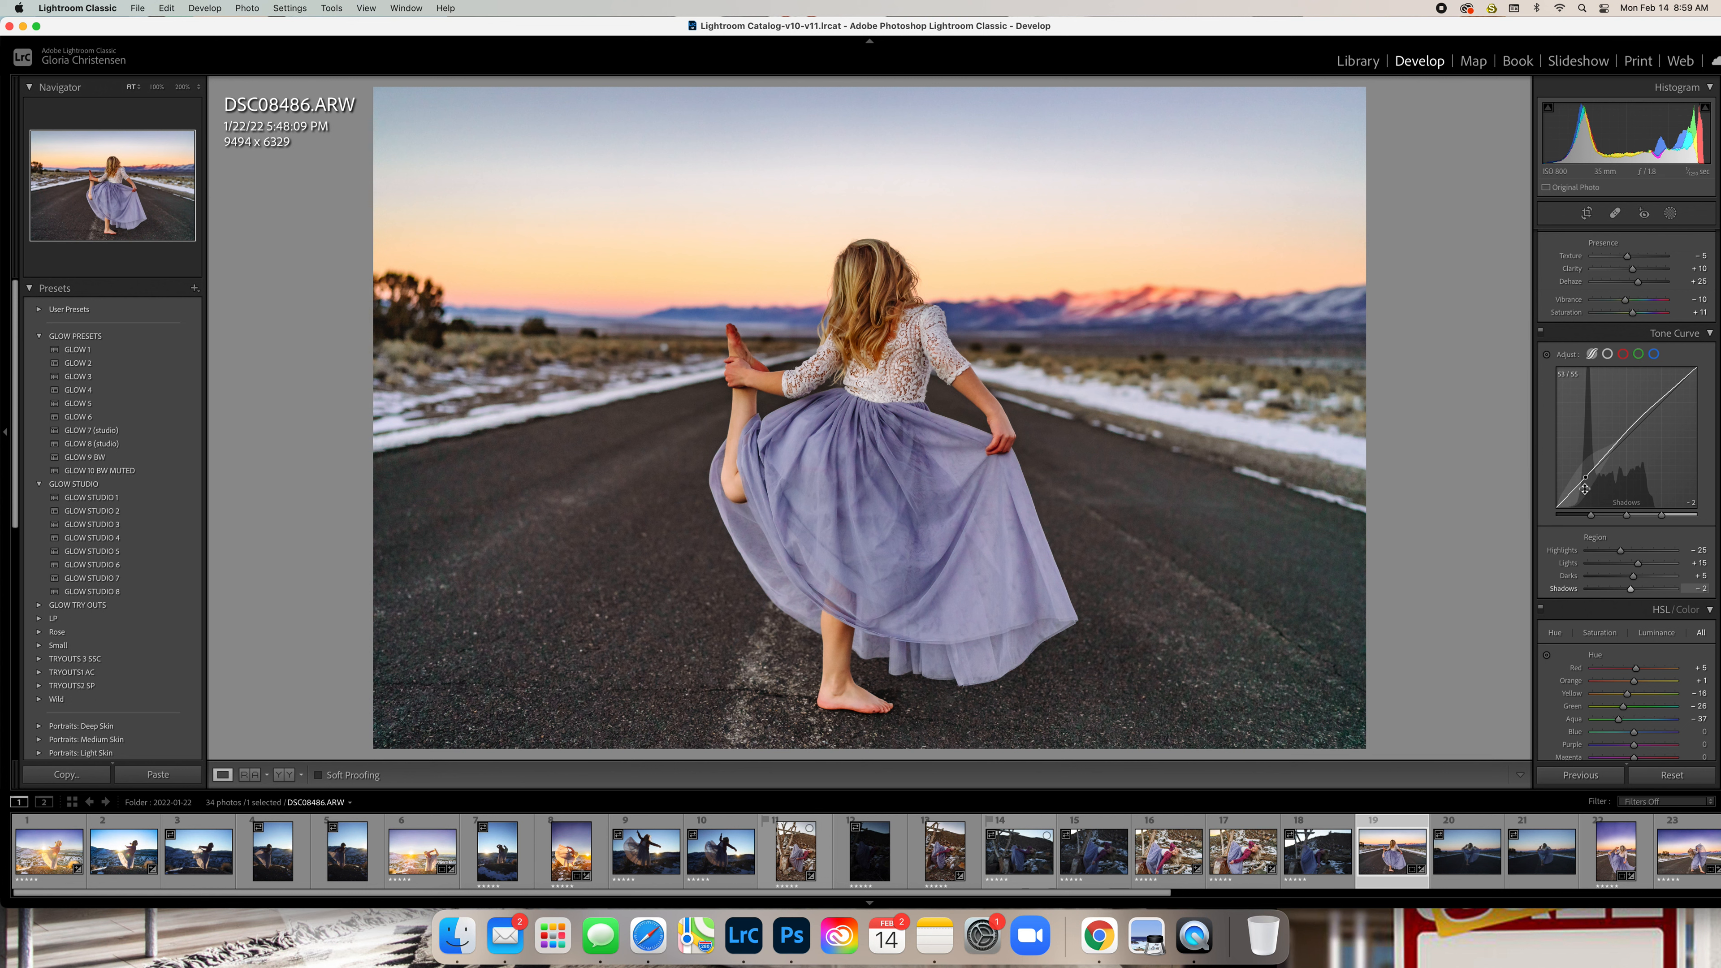
drag(1585, 481, 1584, 478)
key(super+z)
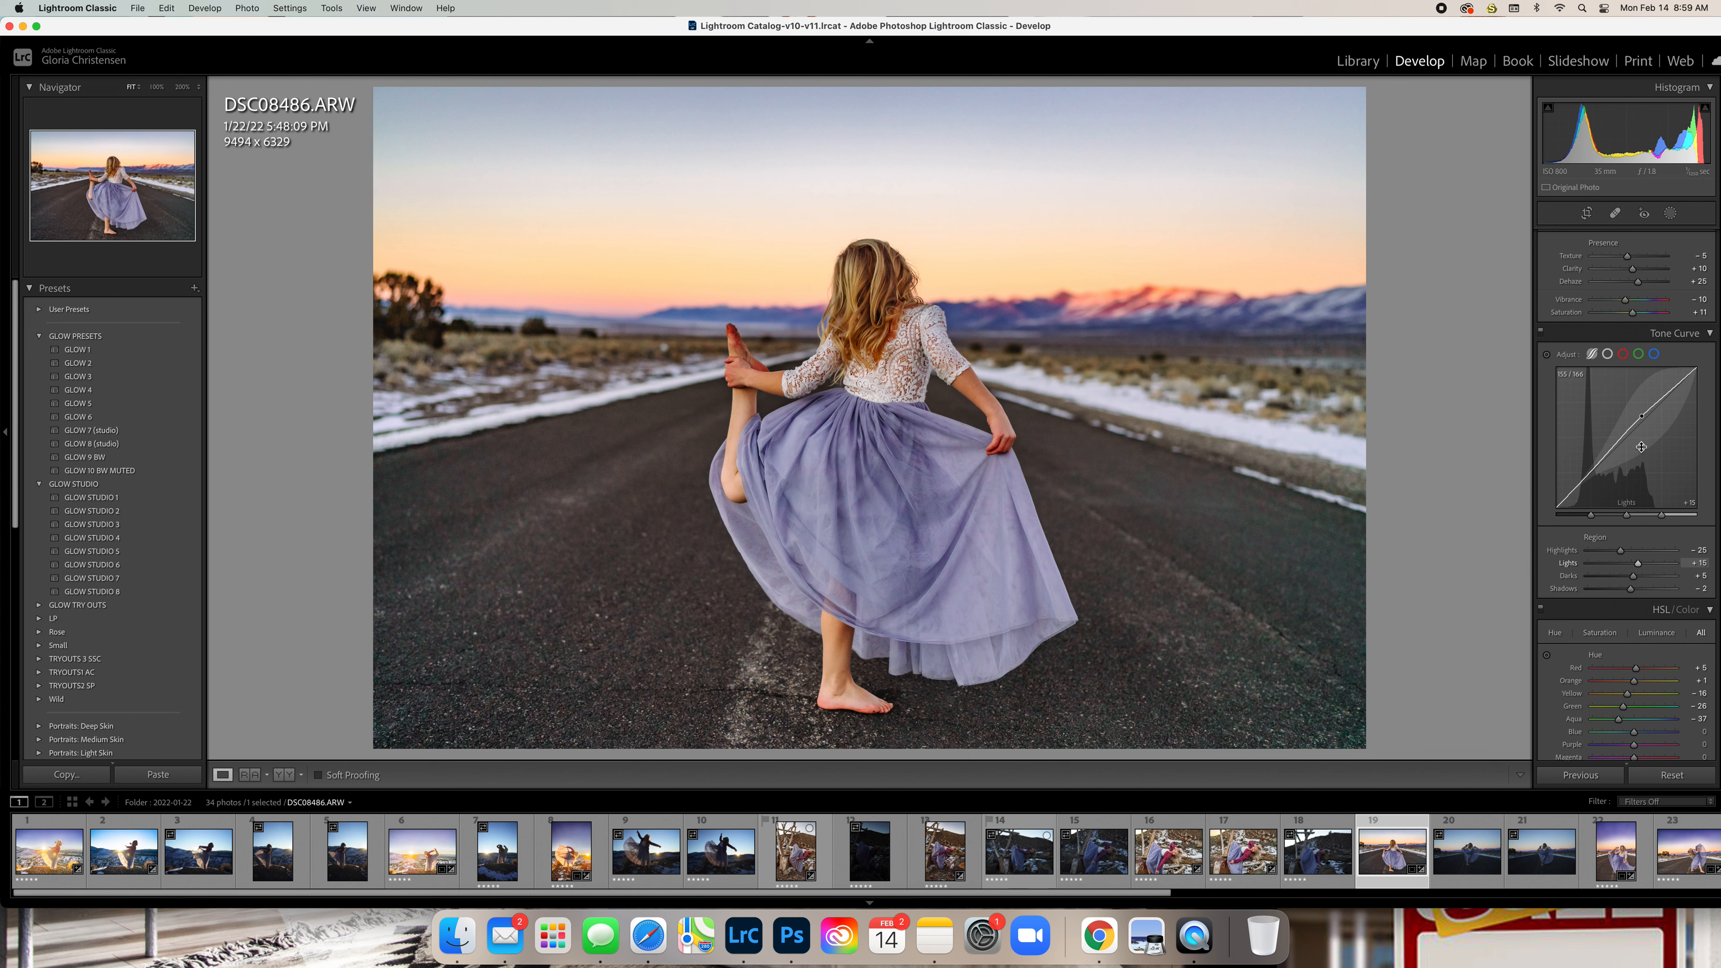
Try lowering the red curve's midtones and highlights and the green curve's midtones, and undo these along with one skin saturation reduction
click(1623, 354)
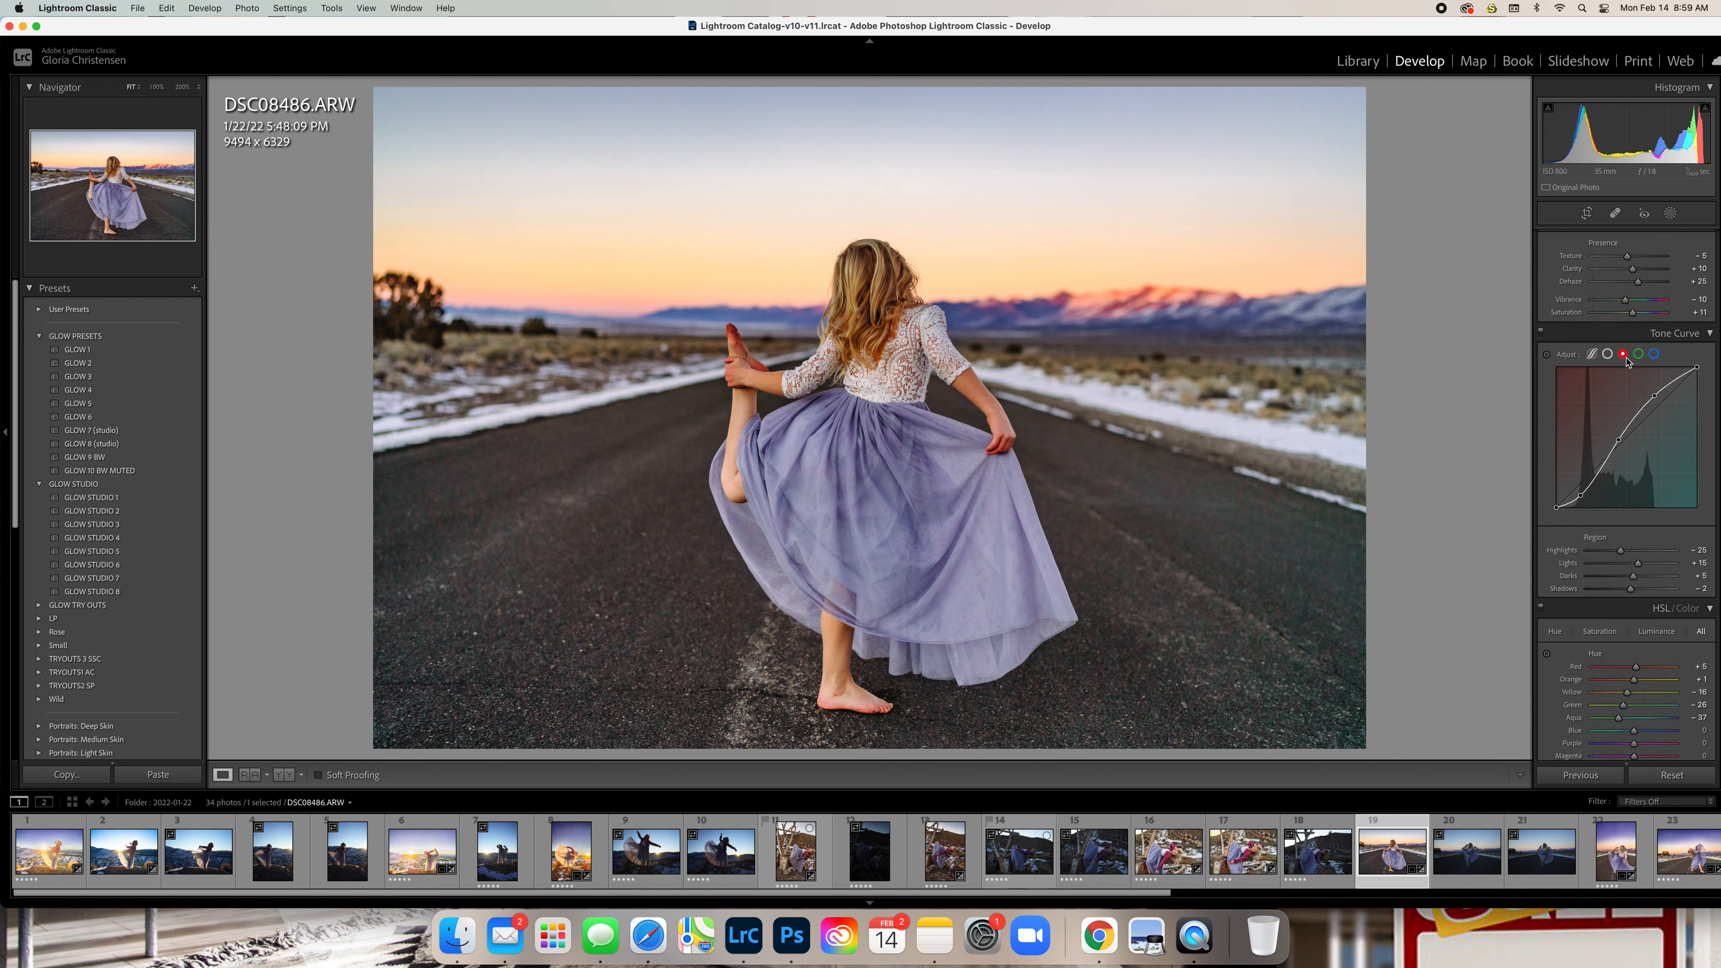
mouse_move(1618, 441)
mouse_down()
mouse_move(1606, 428)
mouse_move(1617, 453)
mouse_up()
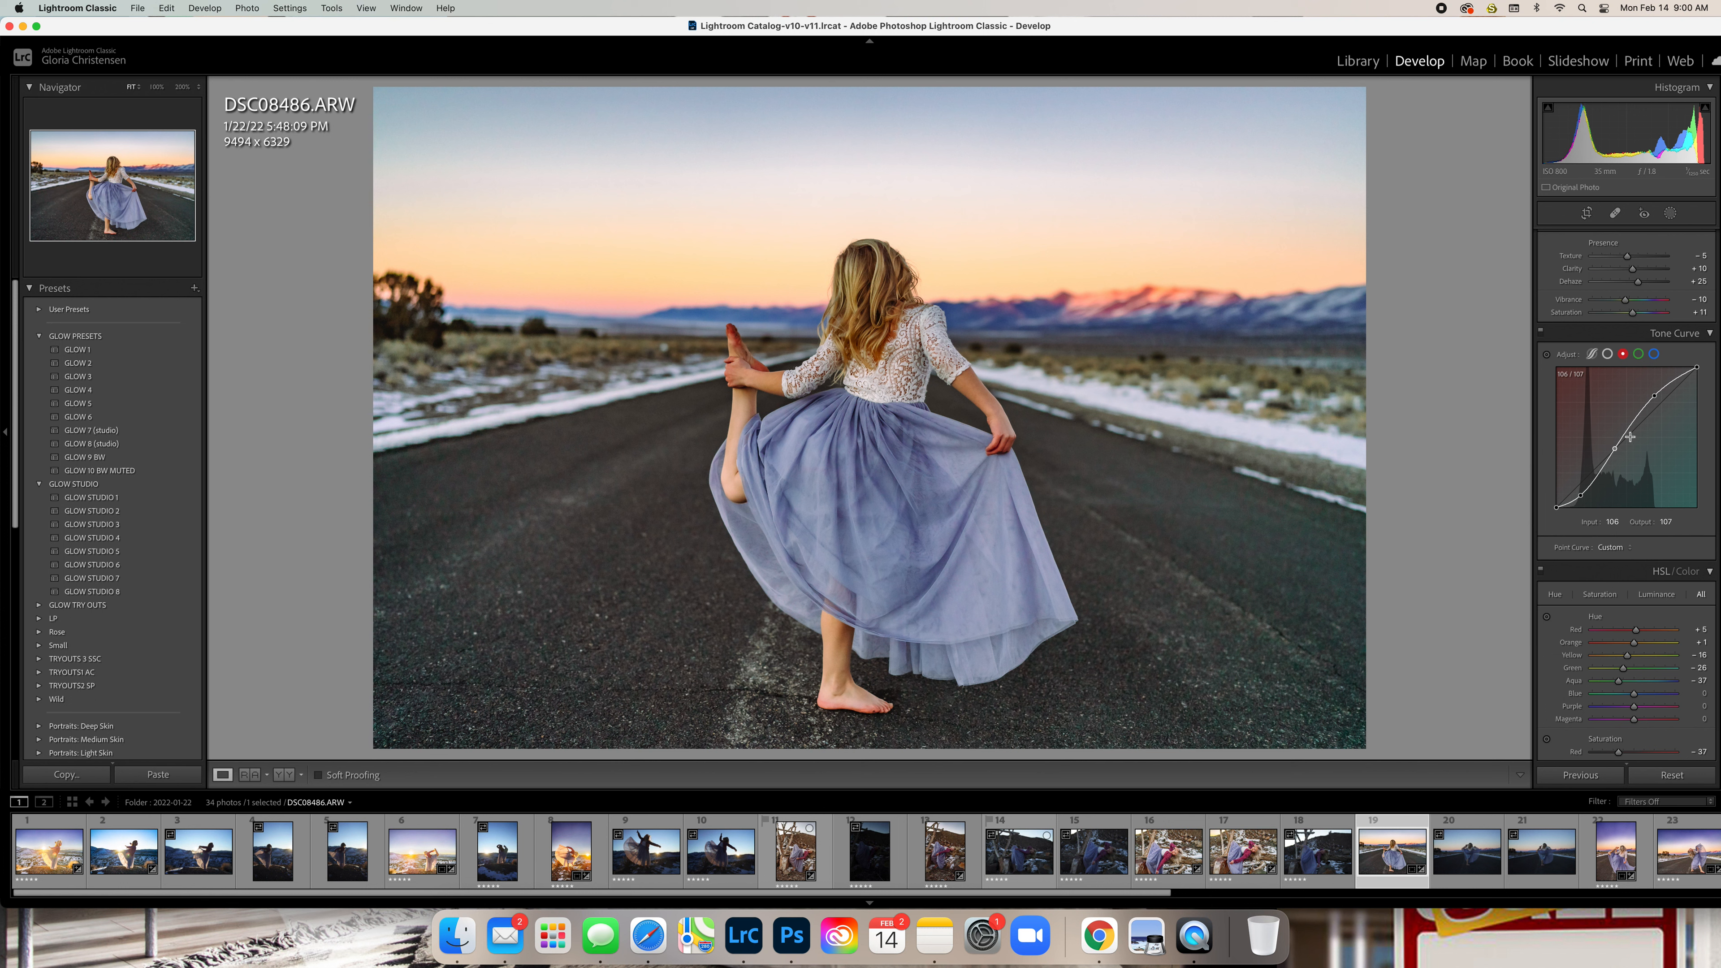
drag(1655, 397, 1649, 404)
click(1639, 354)
drag(1618, 442, 1617, 447)
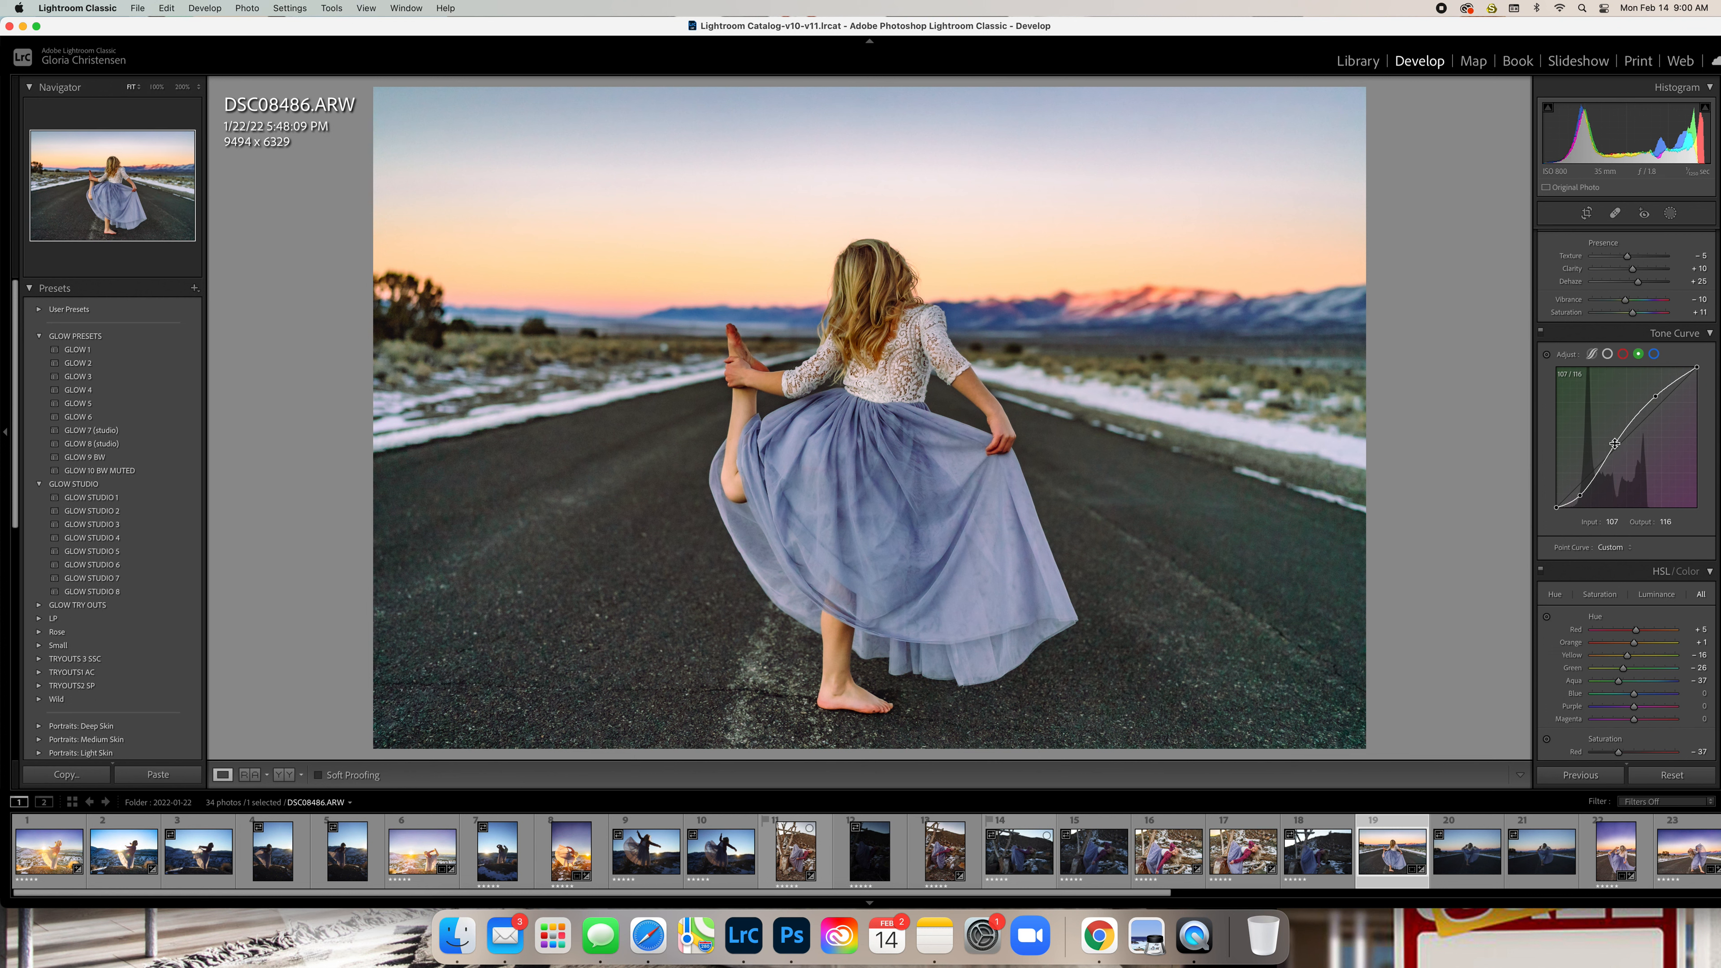
key(super+z)
key(super+z)
key(super+z)
key(super+z)
Try lowering the blue curve's highlights and raising its shadows, and undo both along with the remaining skin saturation reduction
click(1655, 354)
drag(1654, 397, 1652, 405)
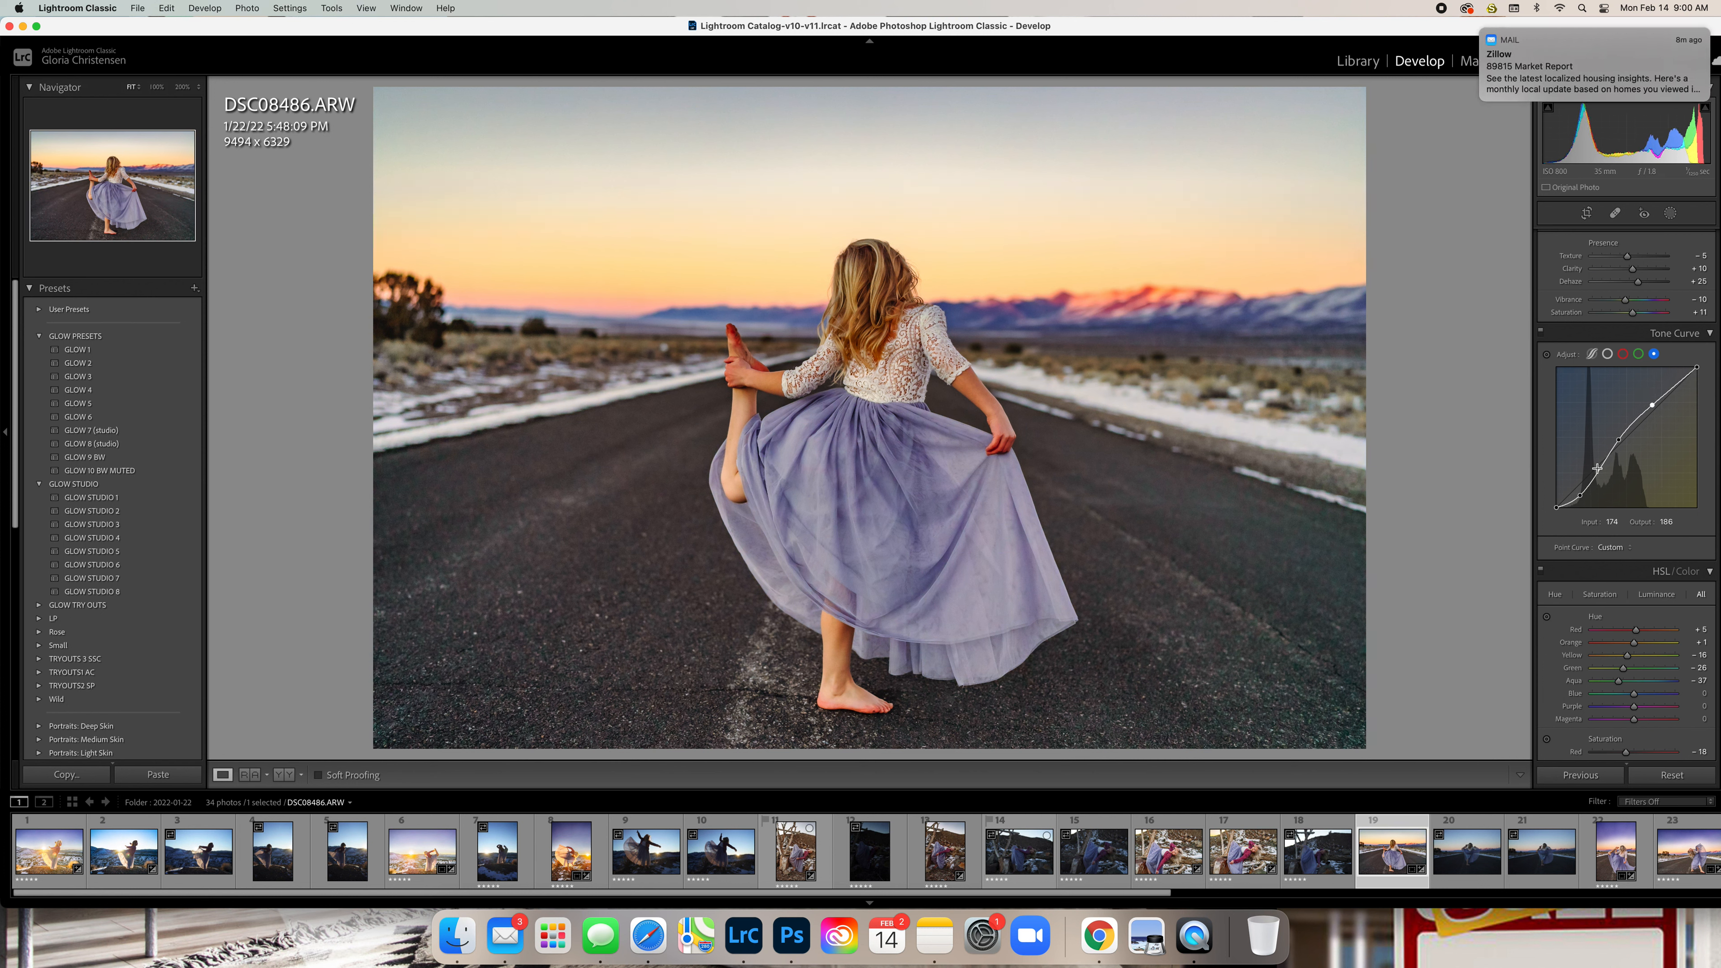
drag(1584, 489, 1586, 485)
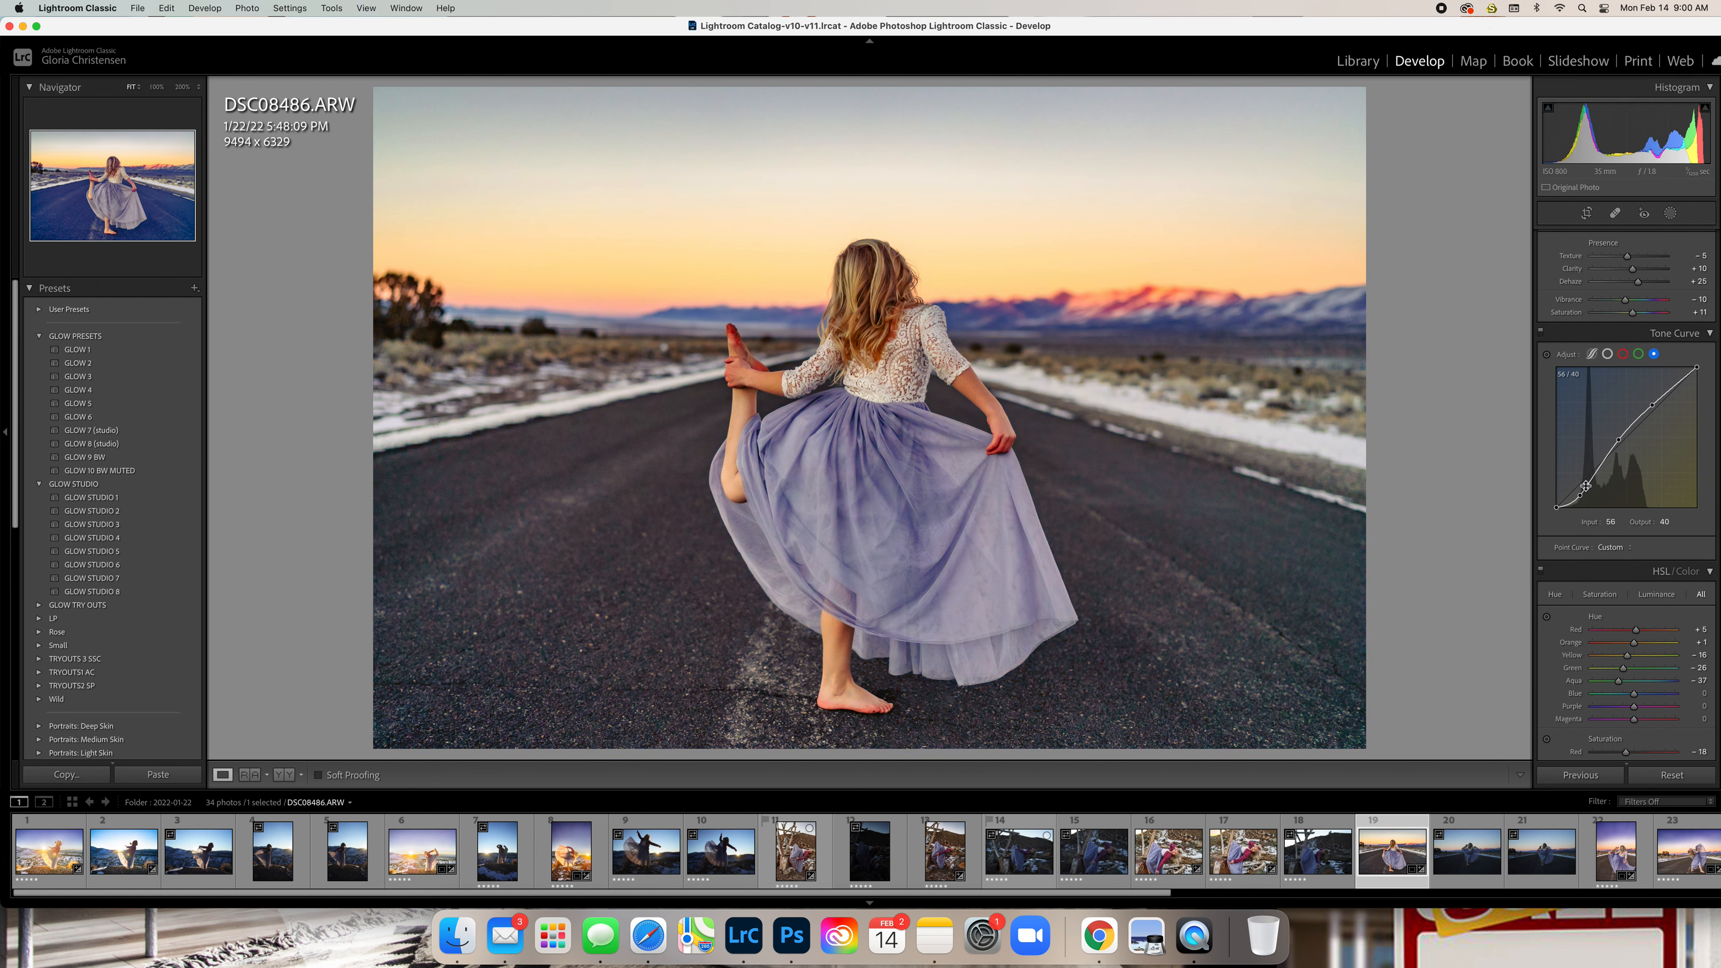
key(super+z)
key(super+z)
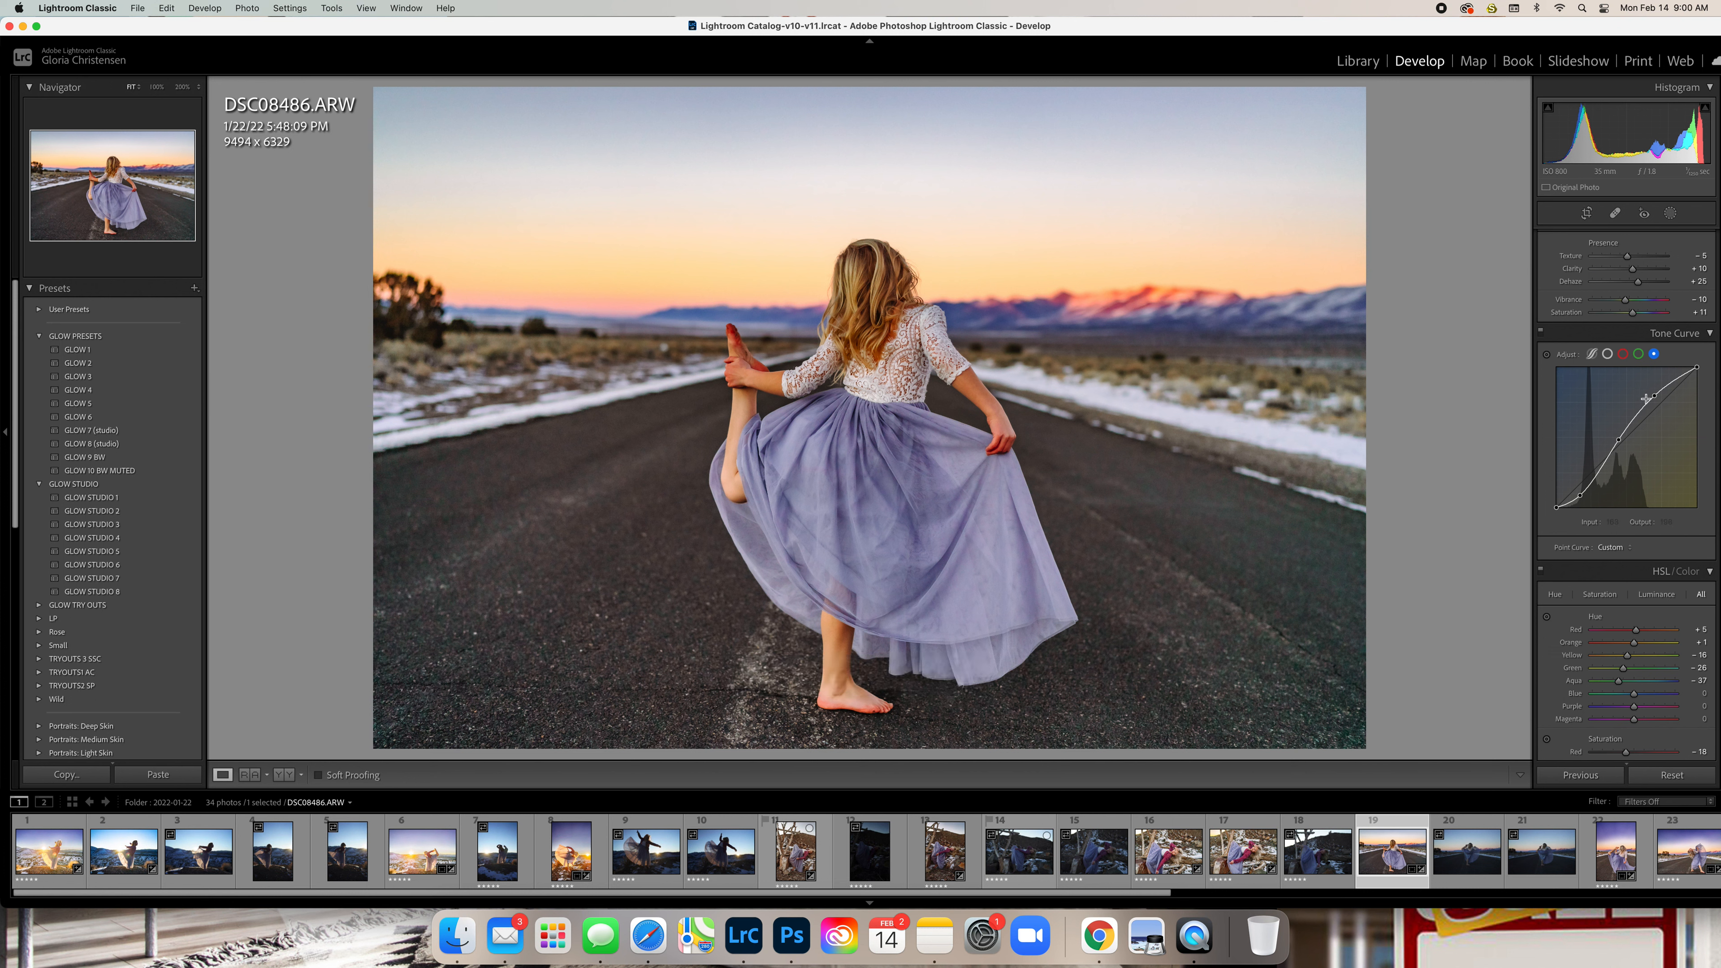
key(super+z)
On the parametric tone curve, set Highlights to -39, Lights to +28 and Darks to +13, and raise Shadows slightly
scroll(1612, 387, up, 3)
scroll(1612, 386, up, 3)
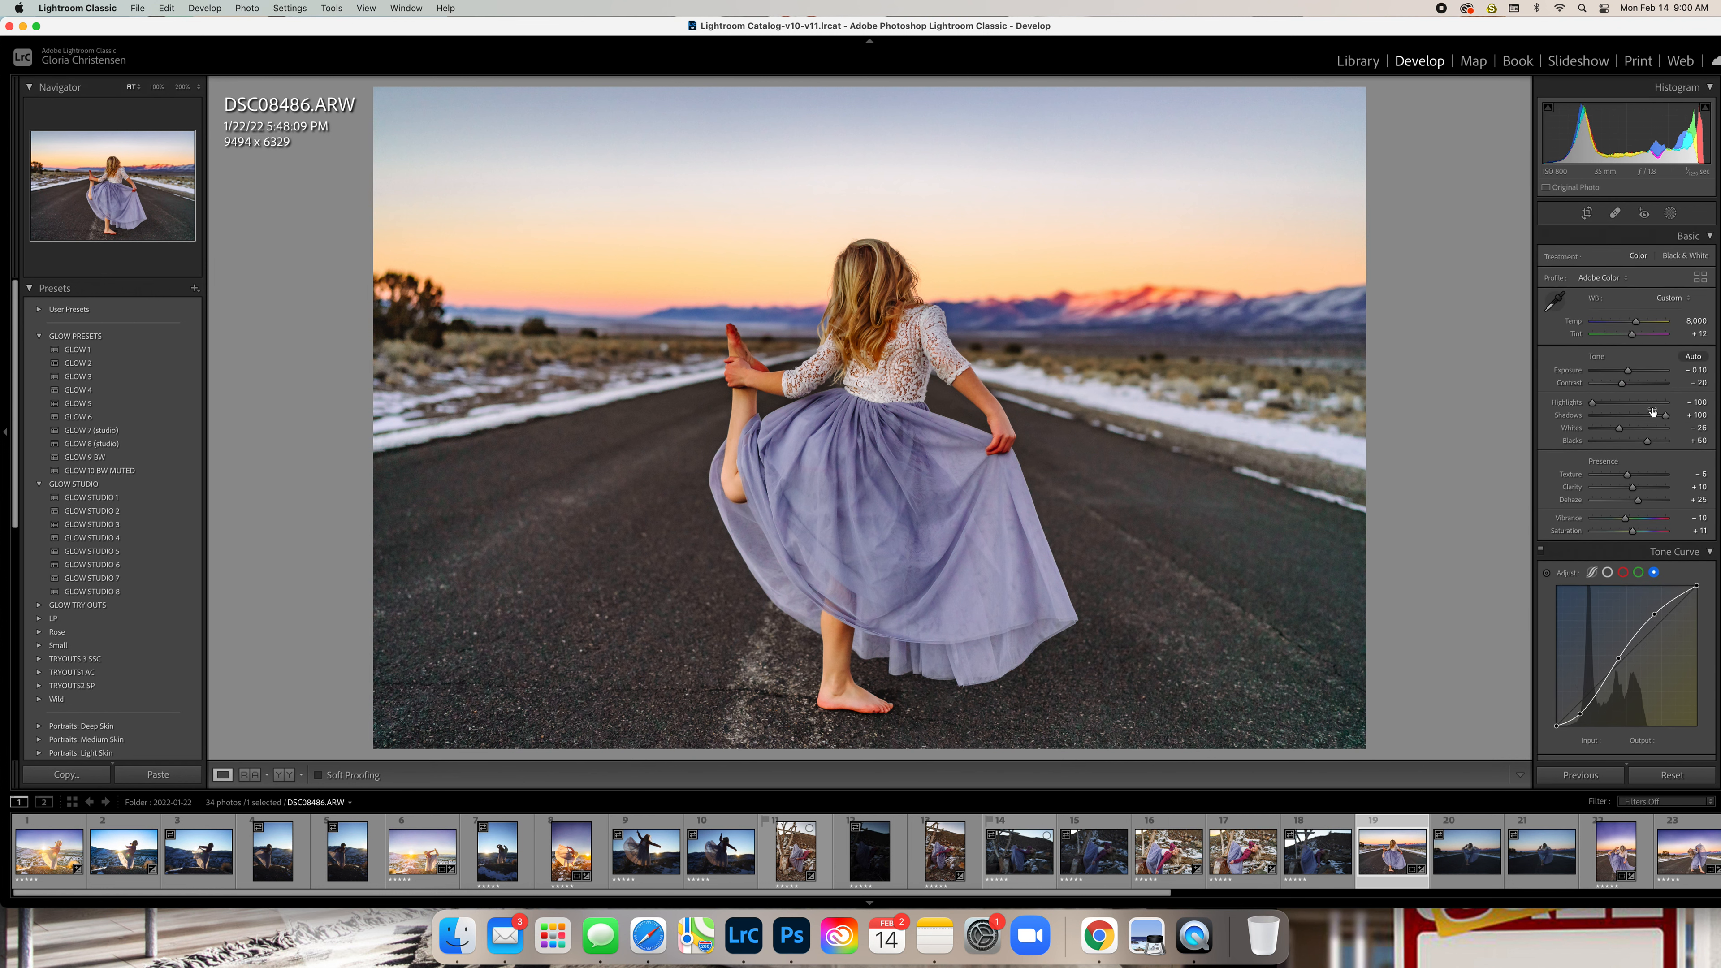
scroll(1647, 487, down, 6)
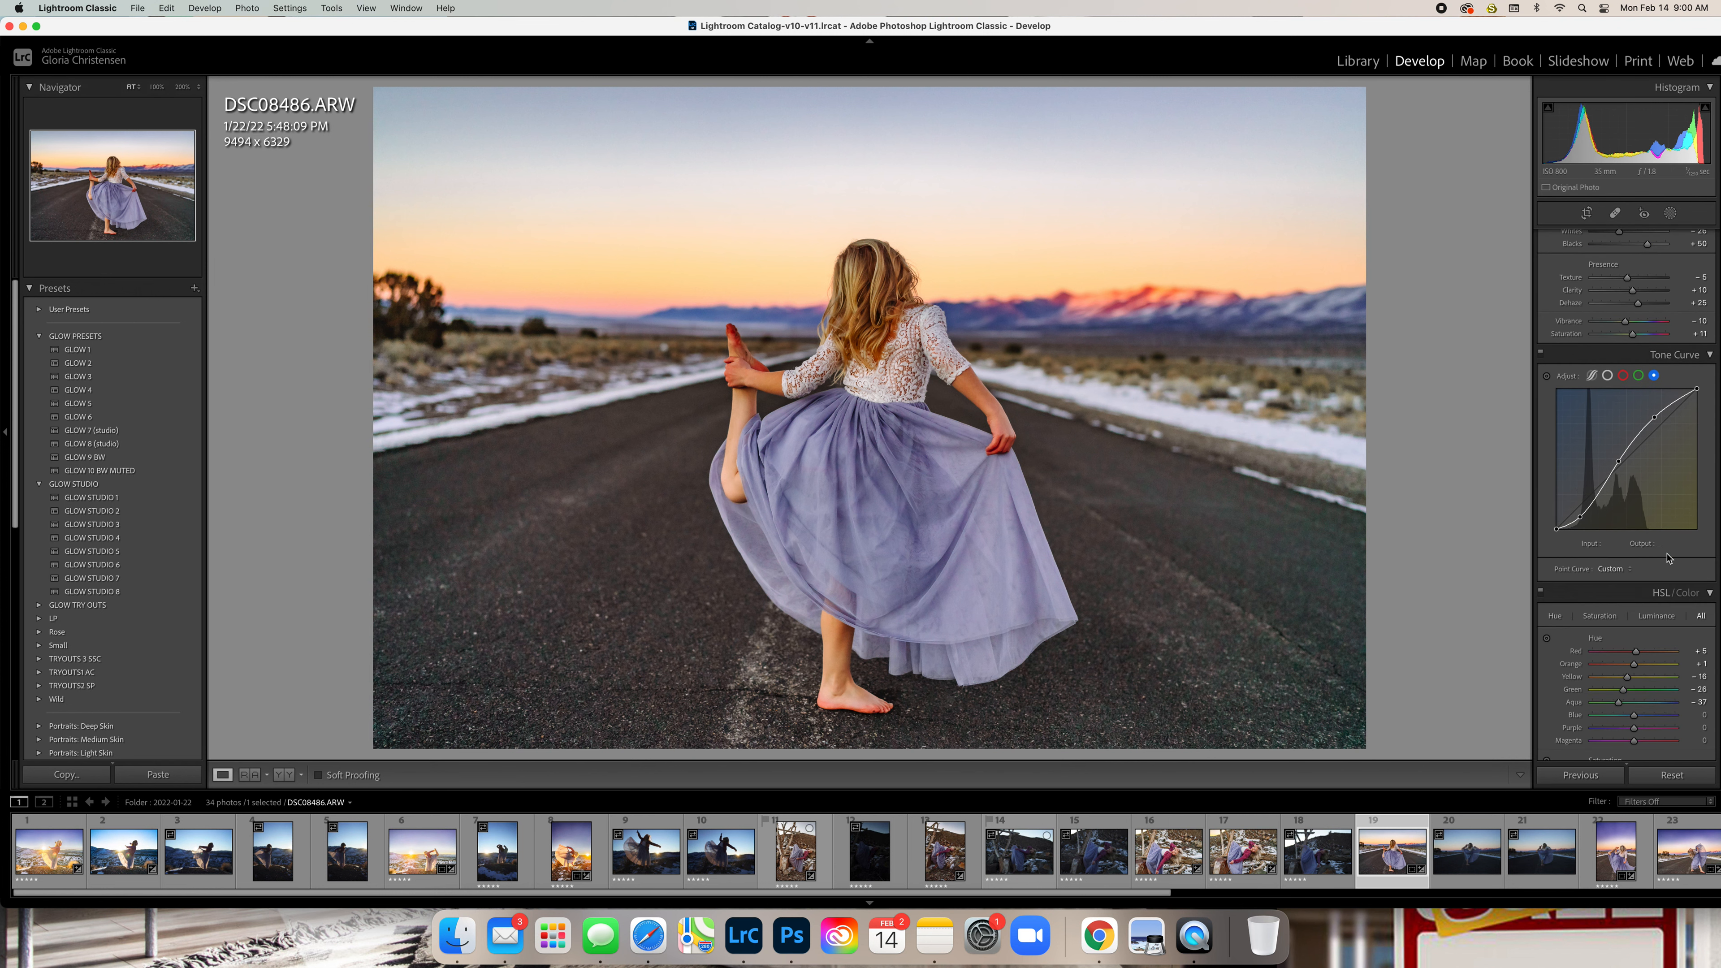
click(1607, 334)
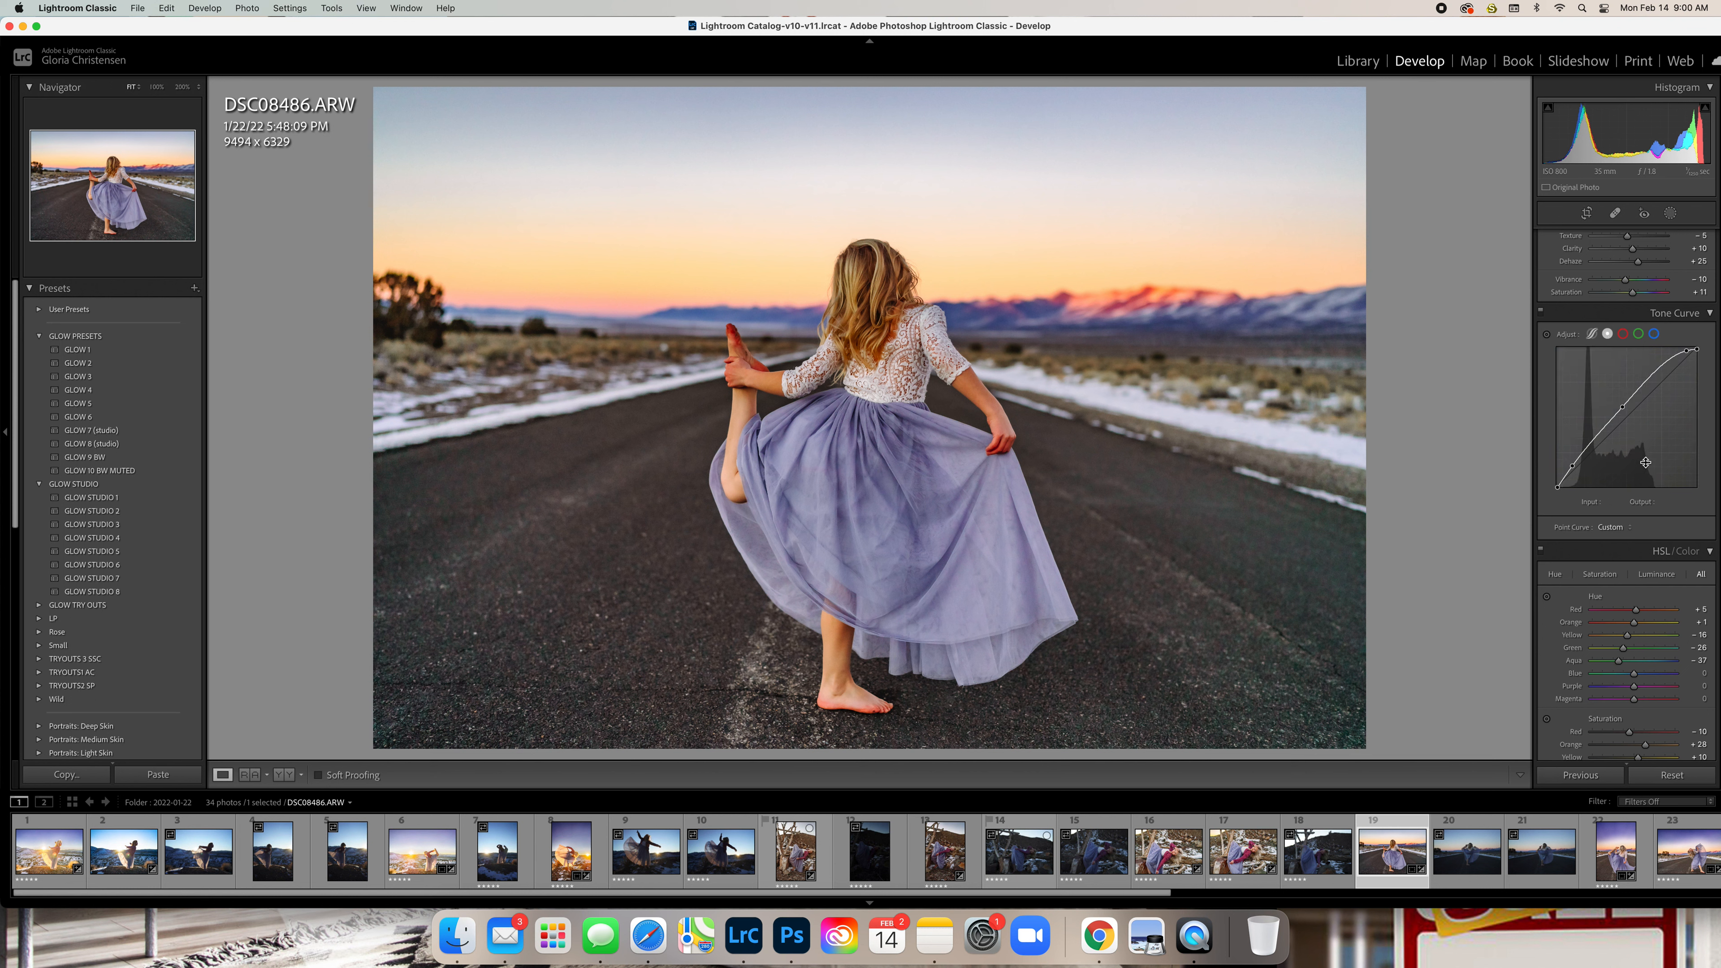
click(1591, 333)
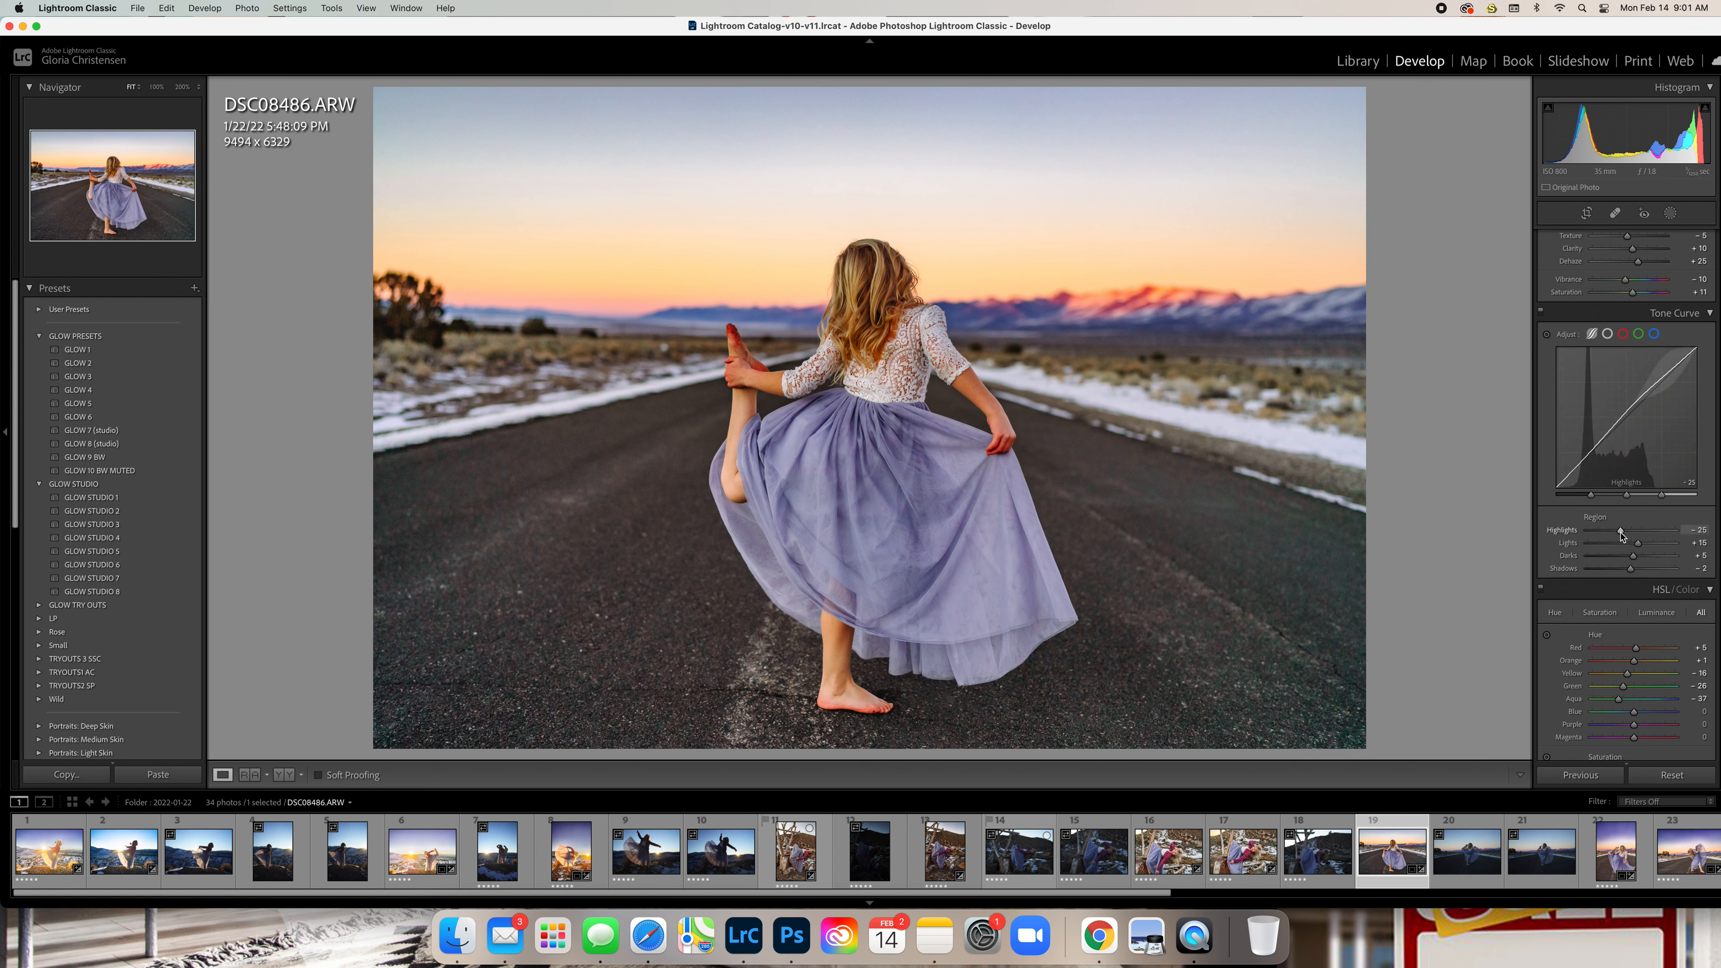
drag(1620, 533, 1635, 572)
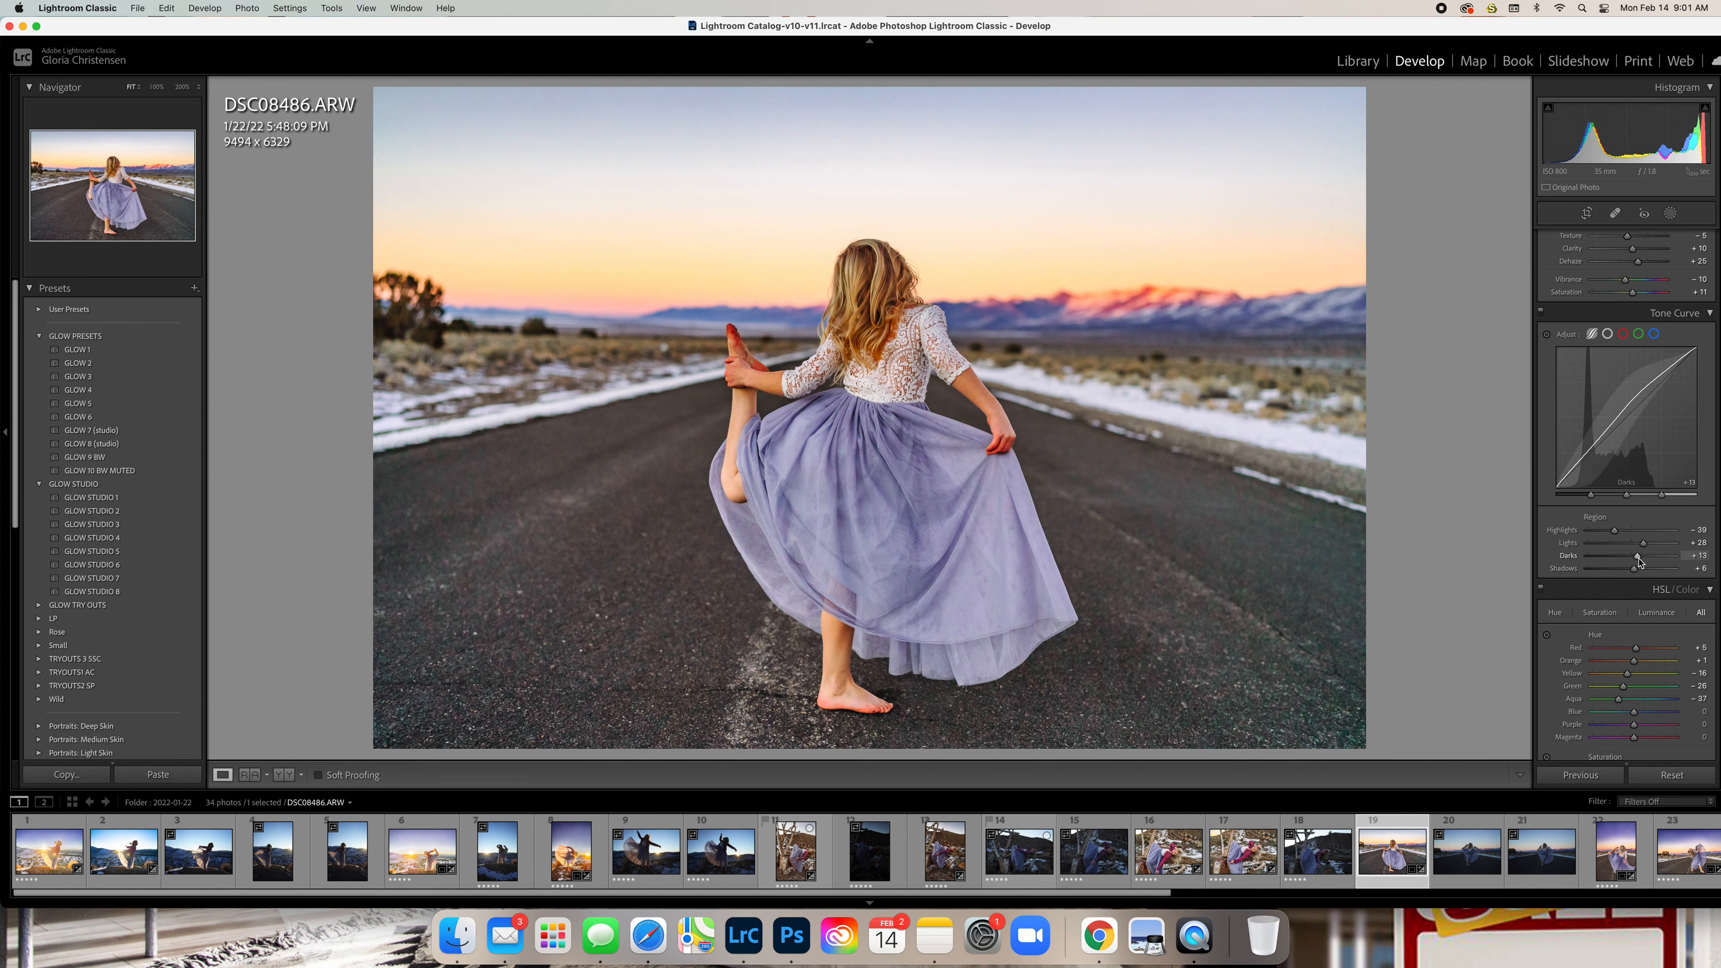
Try the Black & White treatment on the photo and switch it back to Color
scroll(1641, 353, up, 2)
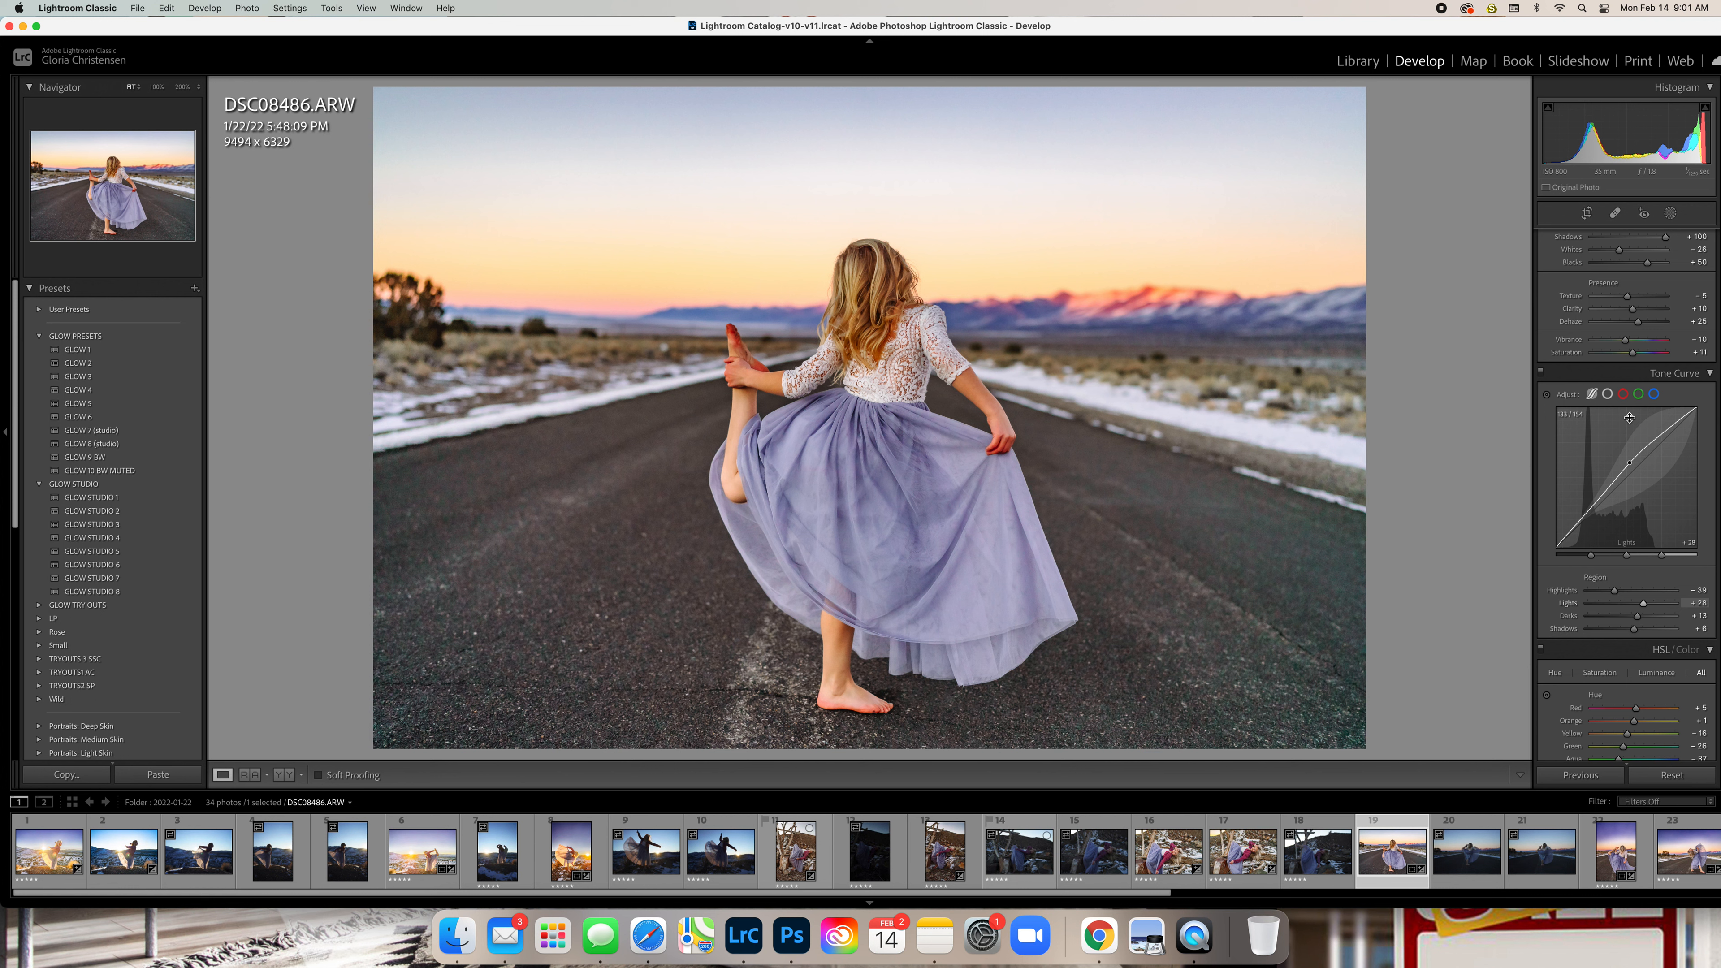
scroll(1628, 413, up, 6)
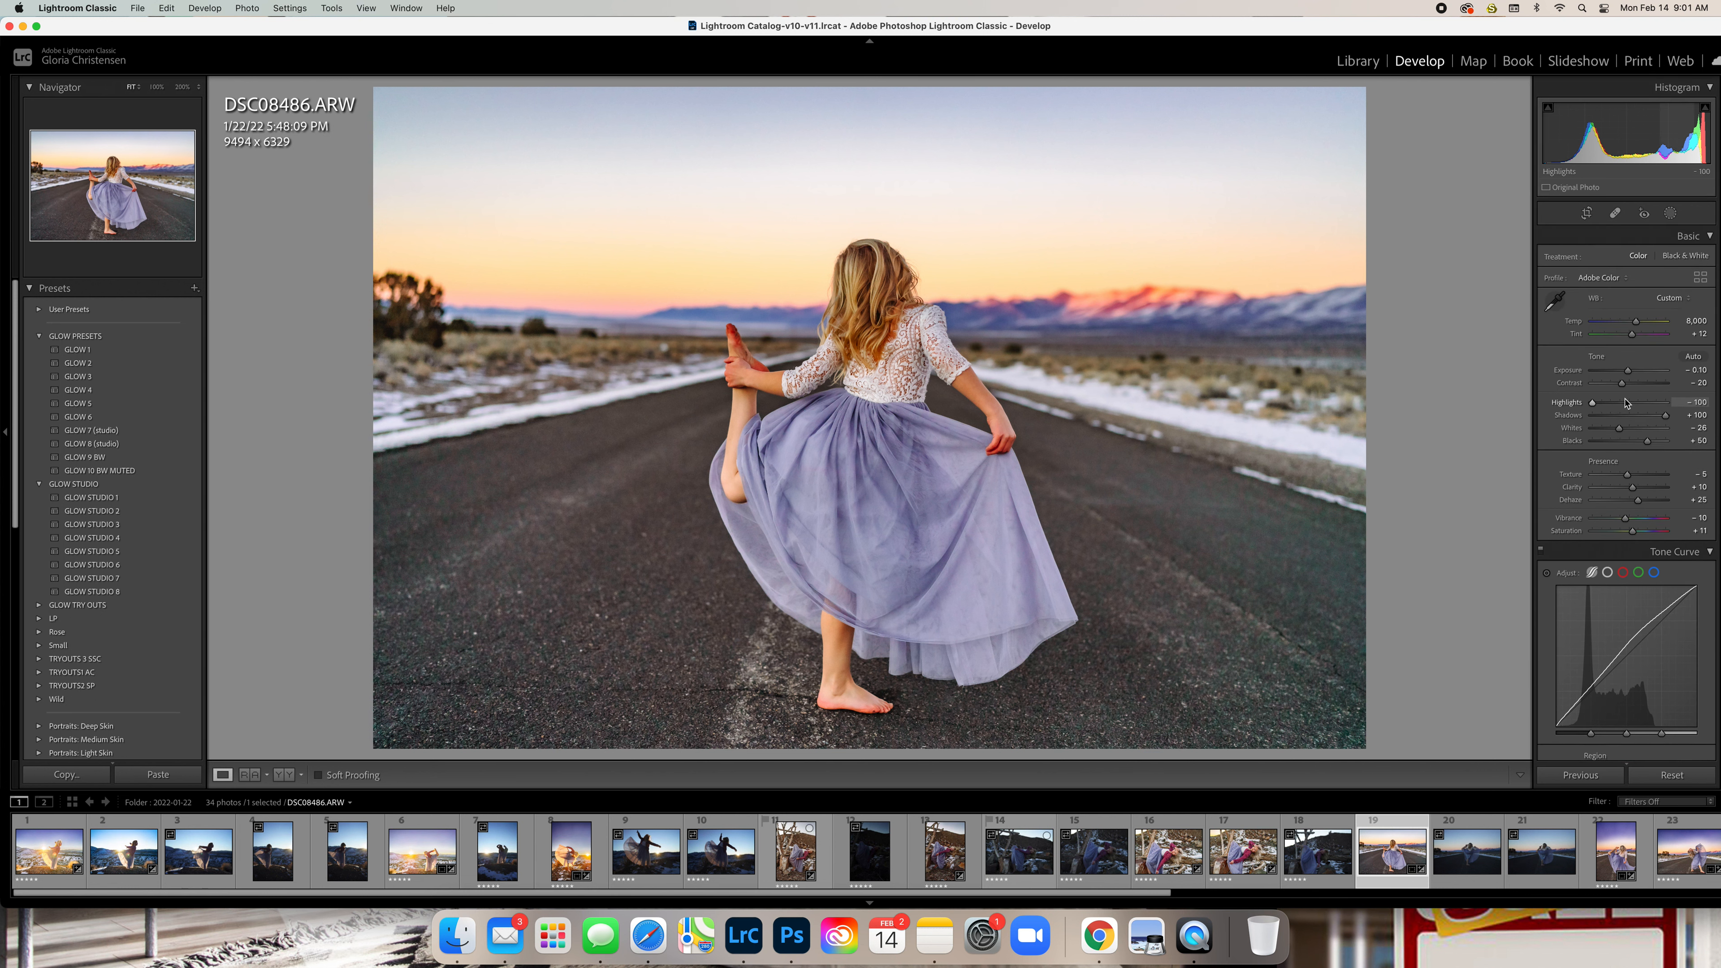
click(1684, 256)
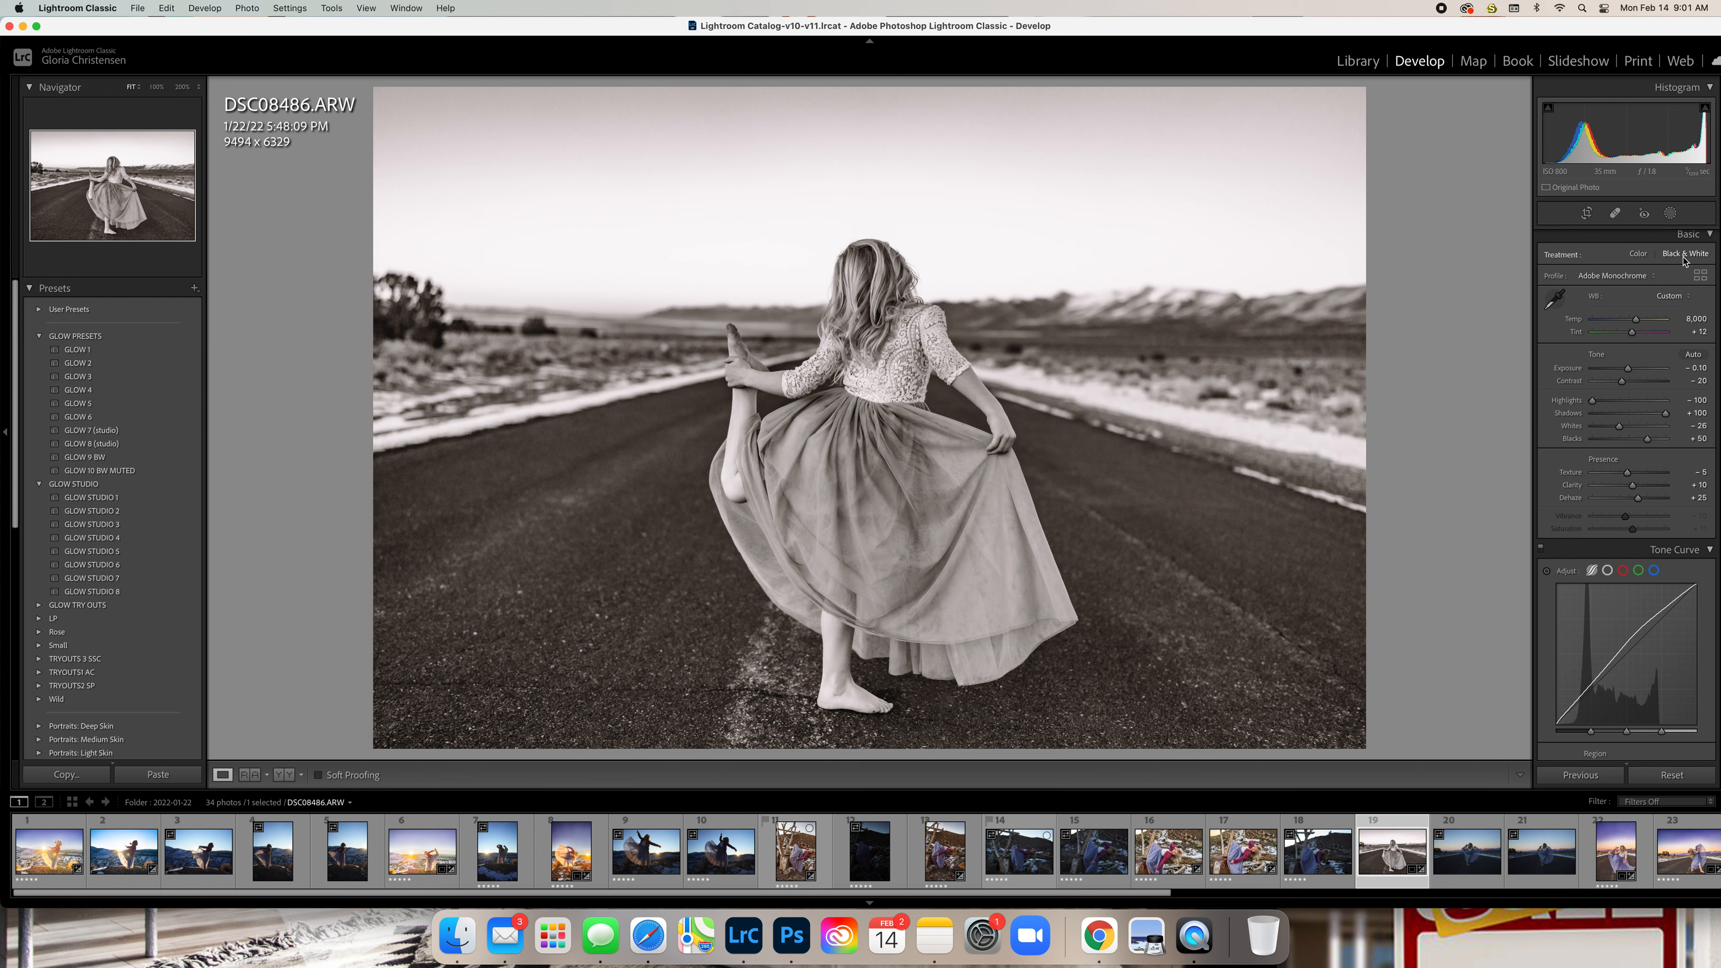
key(v)
key(v)
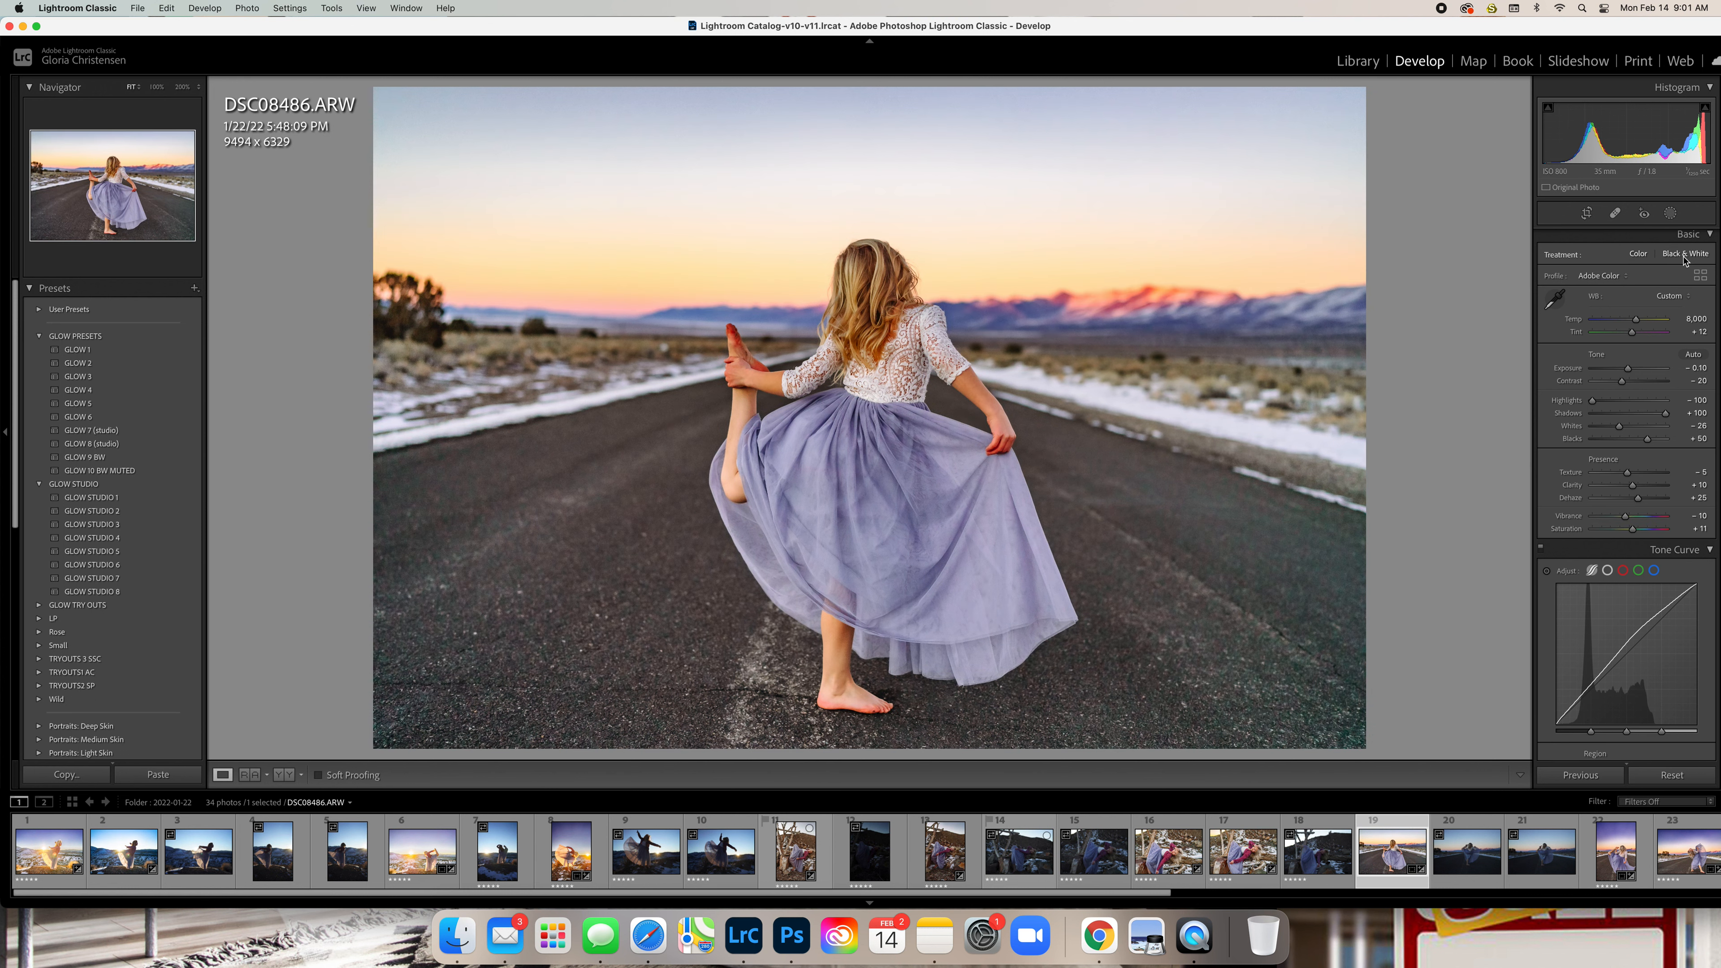
click(1639, 255)
Preview the GLOW 9 BW and GLOW 10 BW MUTED presets on the photo and compare them
click(169, 458)
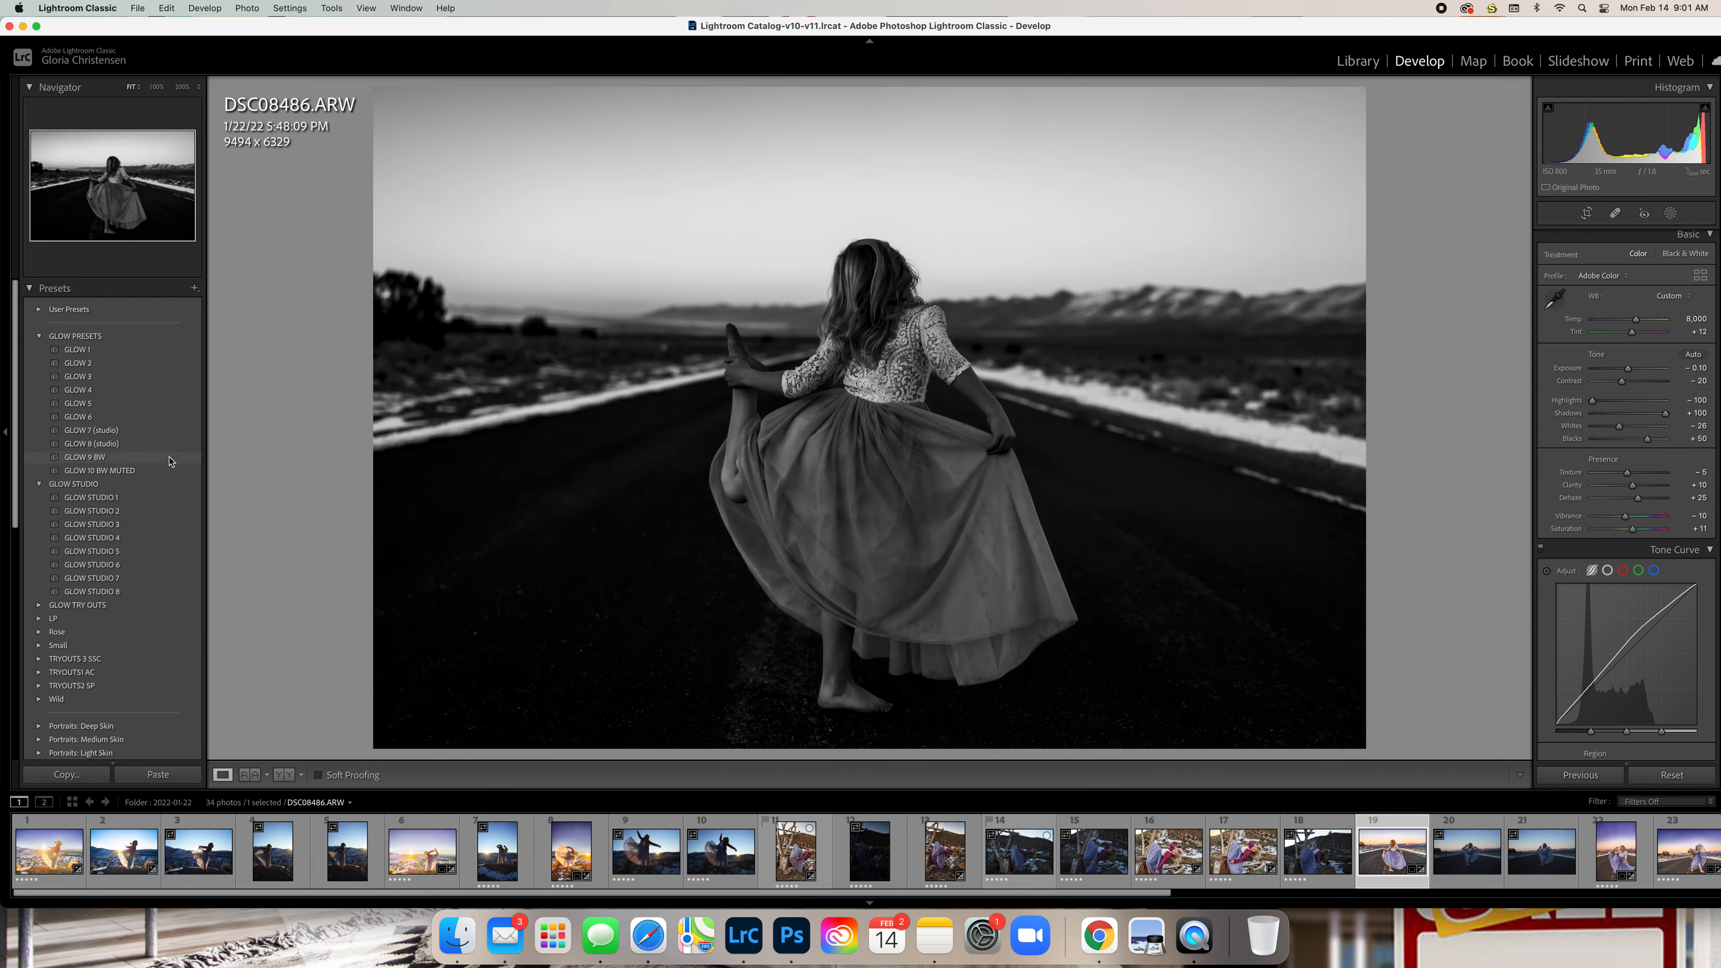
click(172, 472)
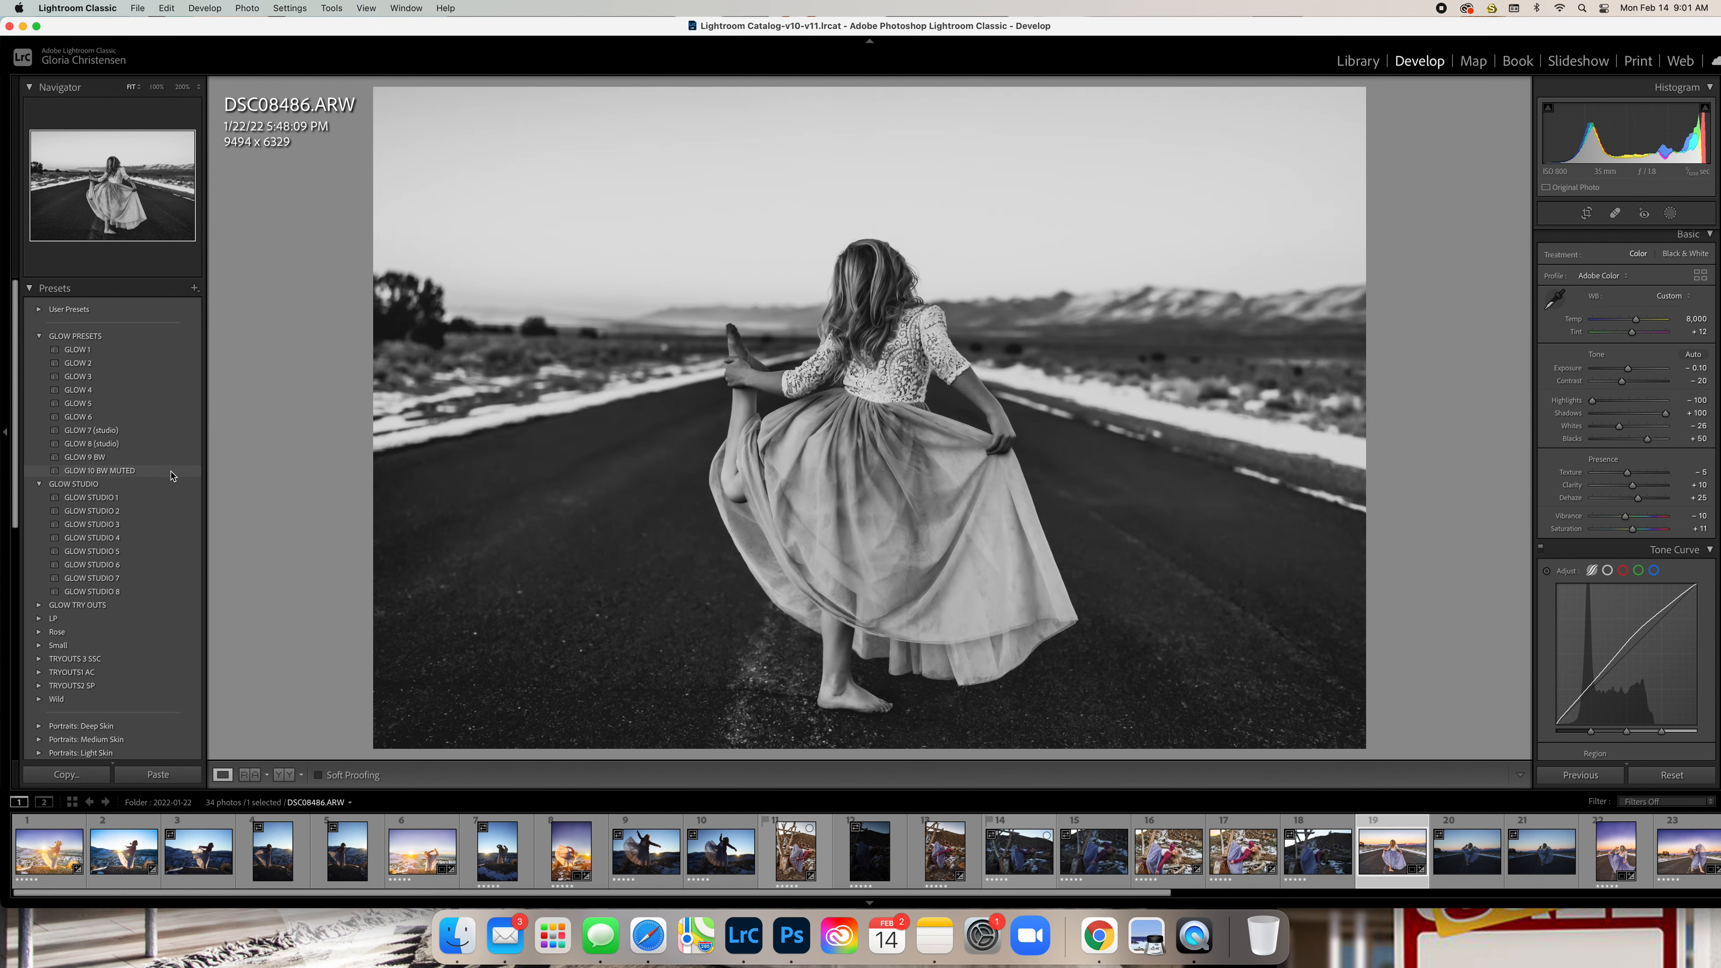
click(173, 459)
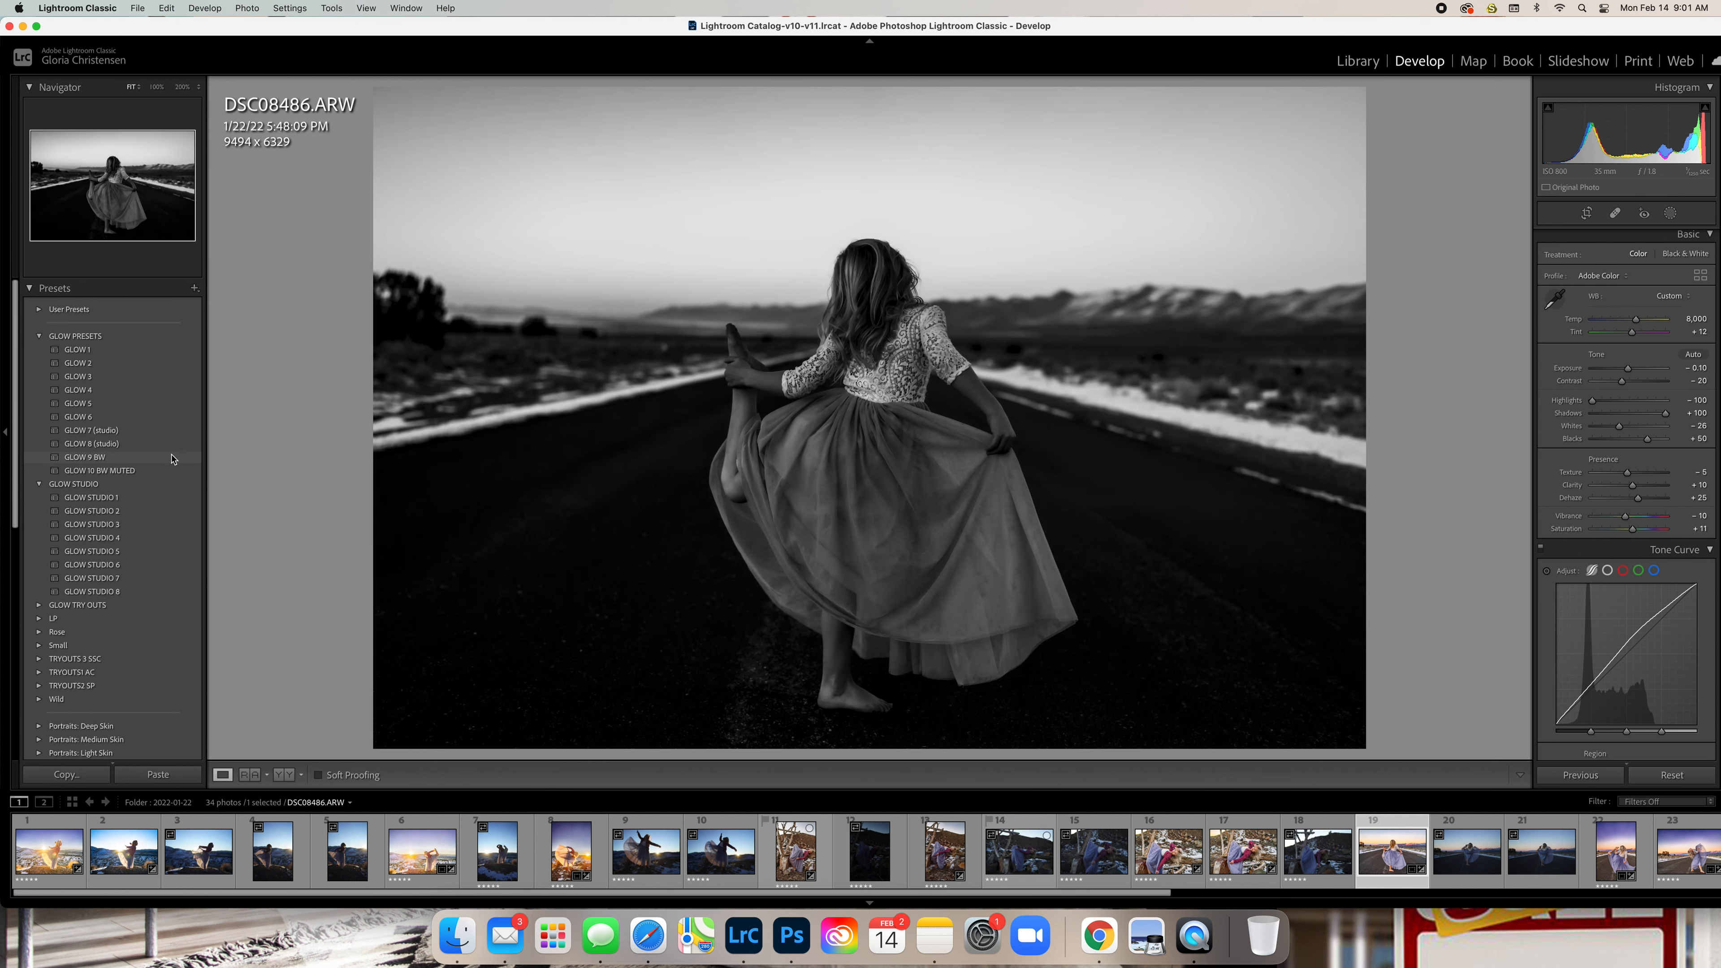
click(166, 474)
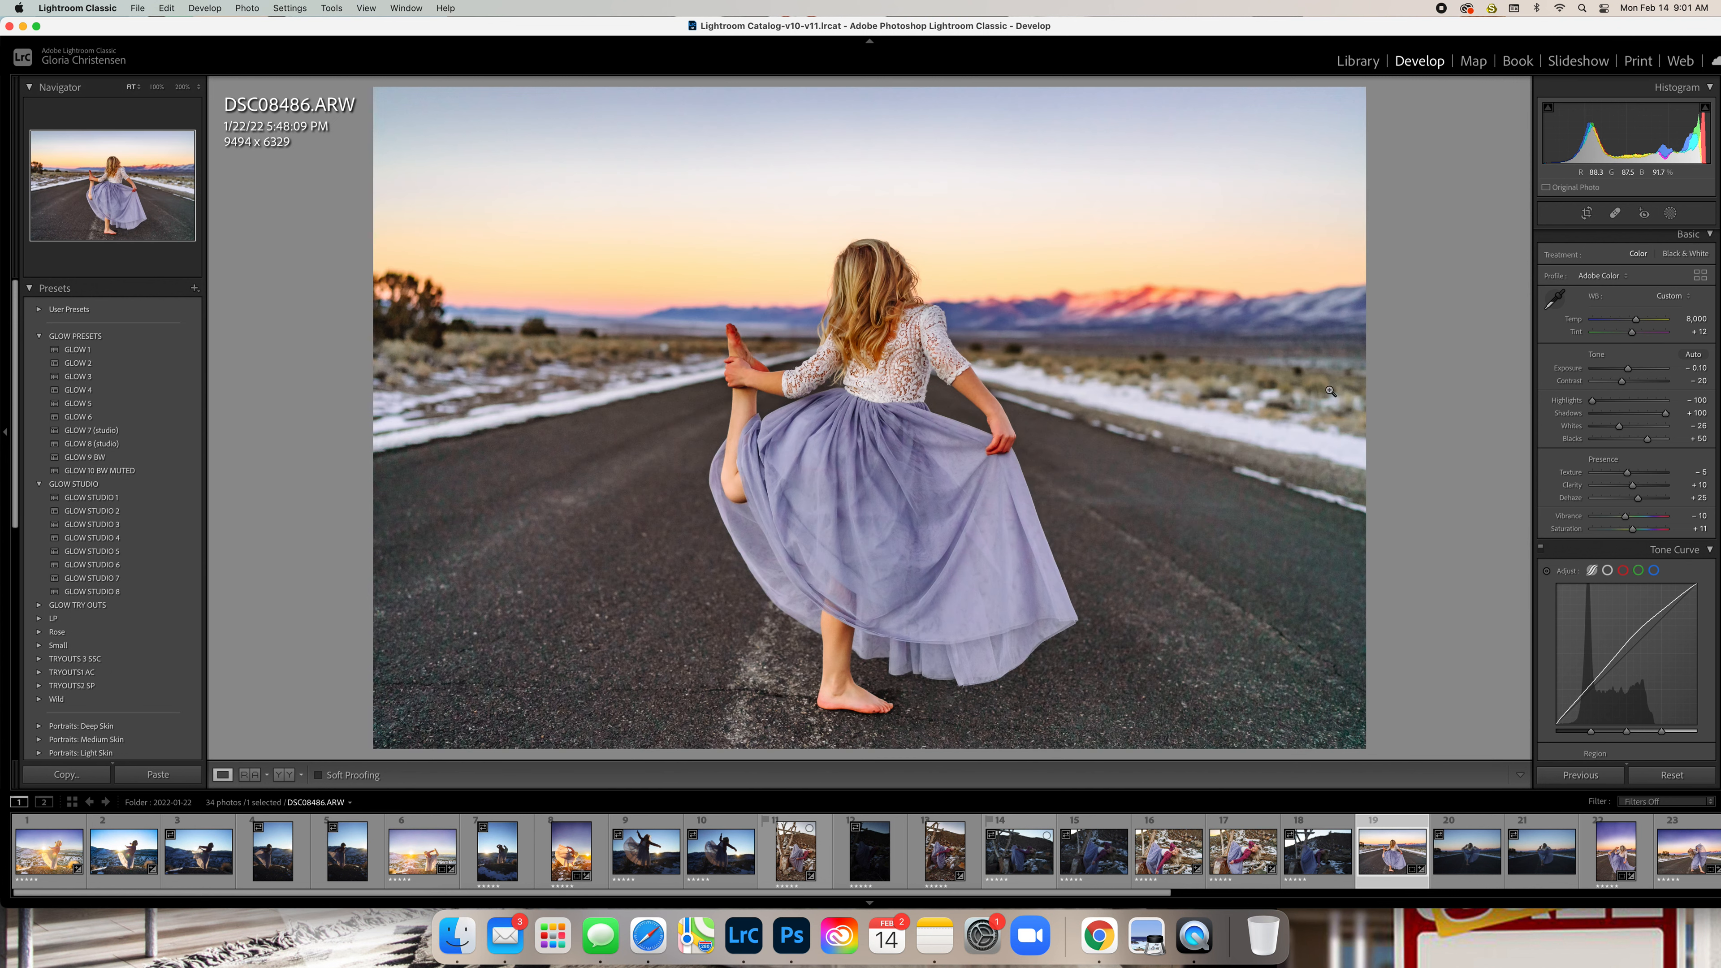
Try the Black & White treatment with Whites -100, Blacks -24 and Temp 11,825, and undo everything back to color
click(1686, 254)
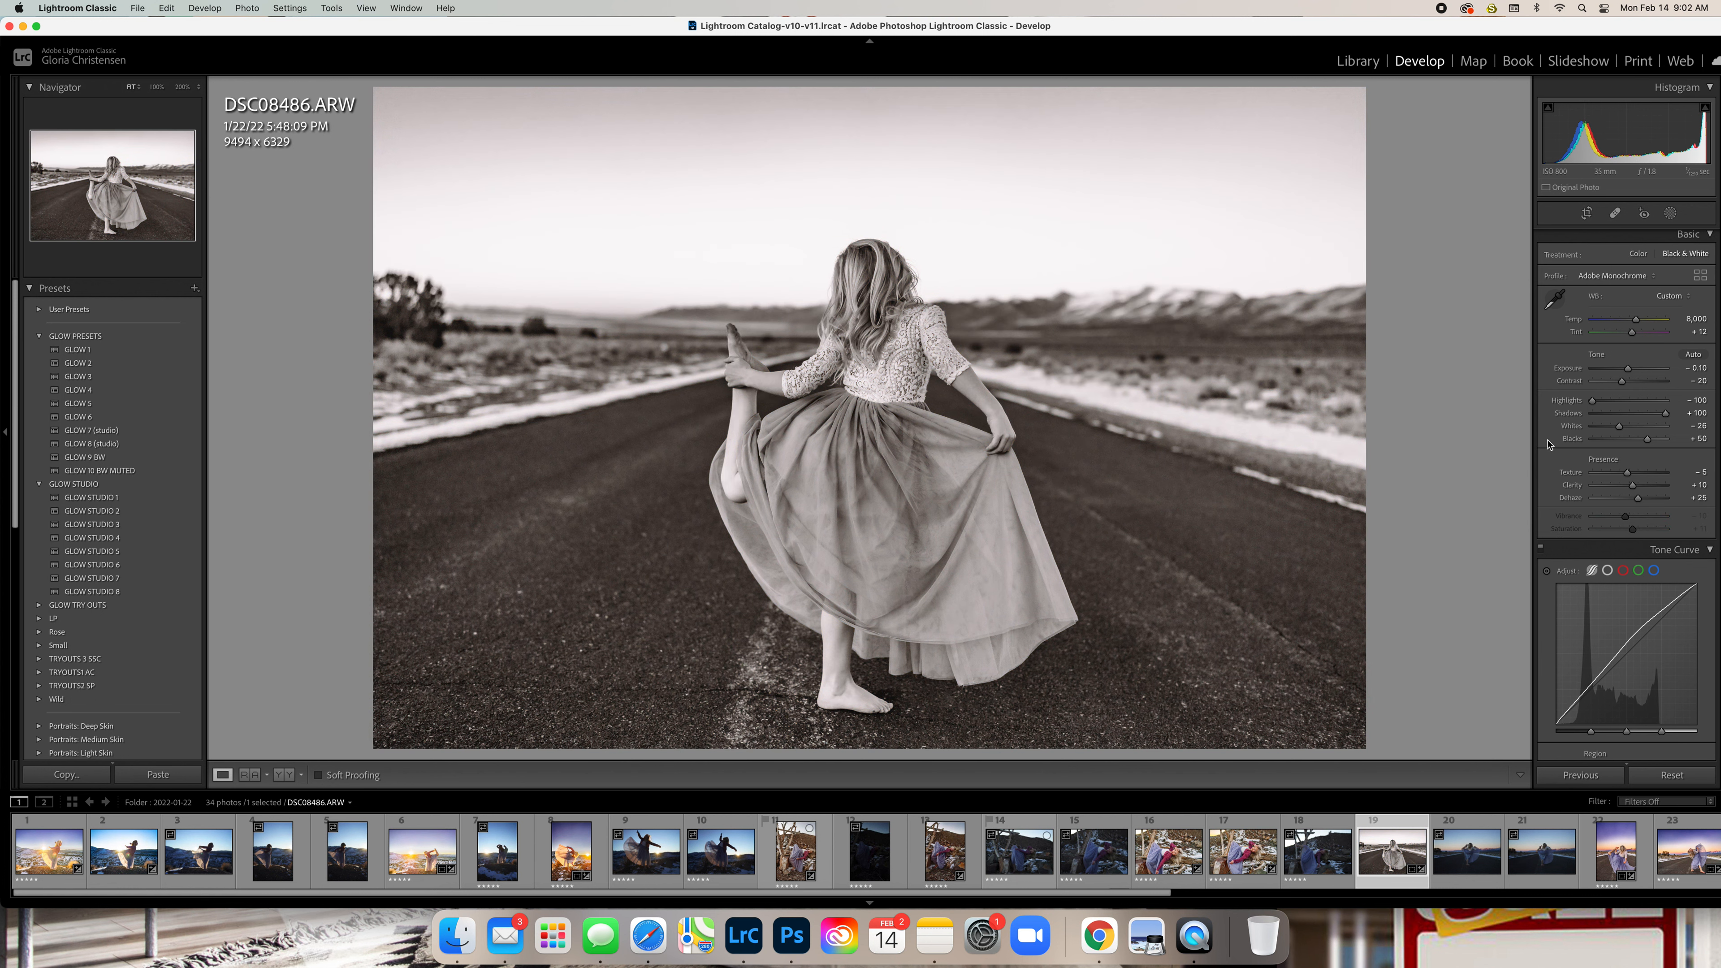
mouse_move(1620, 428)
mouse_down()
mouse_move(1582, 432)
mouse_move(1622, 440)
mouse_up()
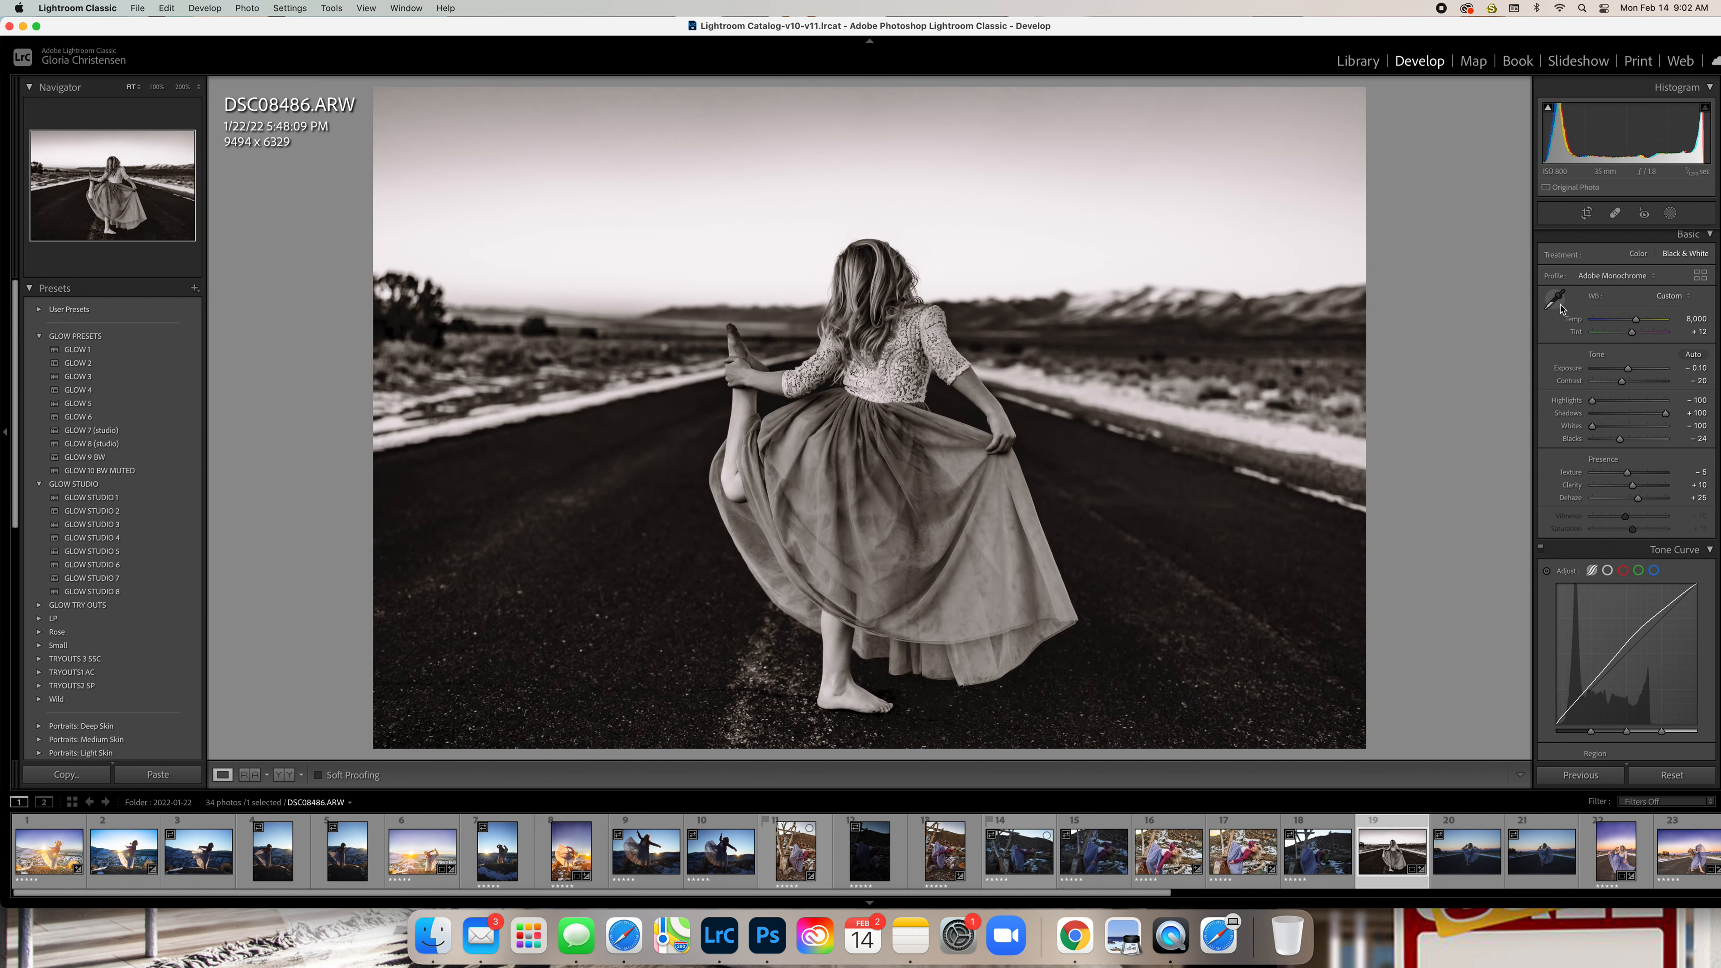
mouse_move(1638, 324)
mouse_down()
mouse_move(1606, 325)
mouse_move(1649, 326)
mouse_up()
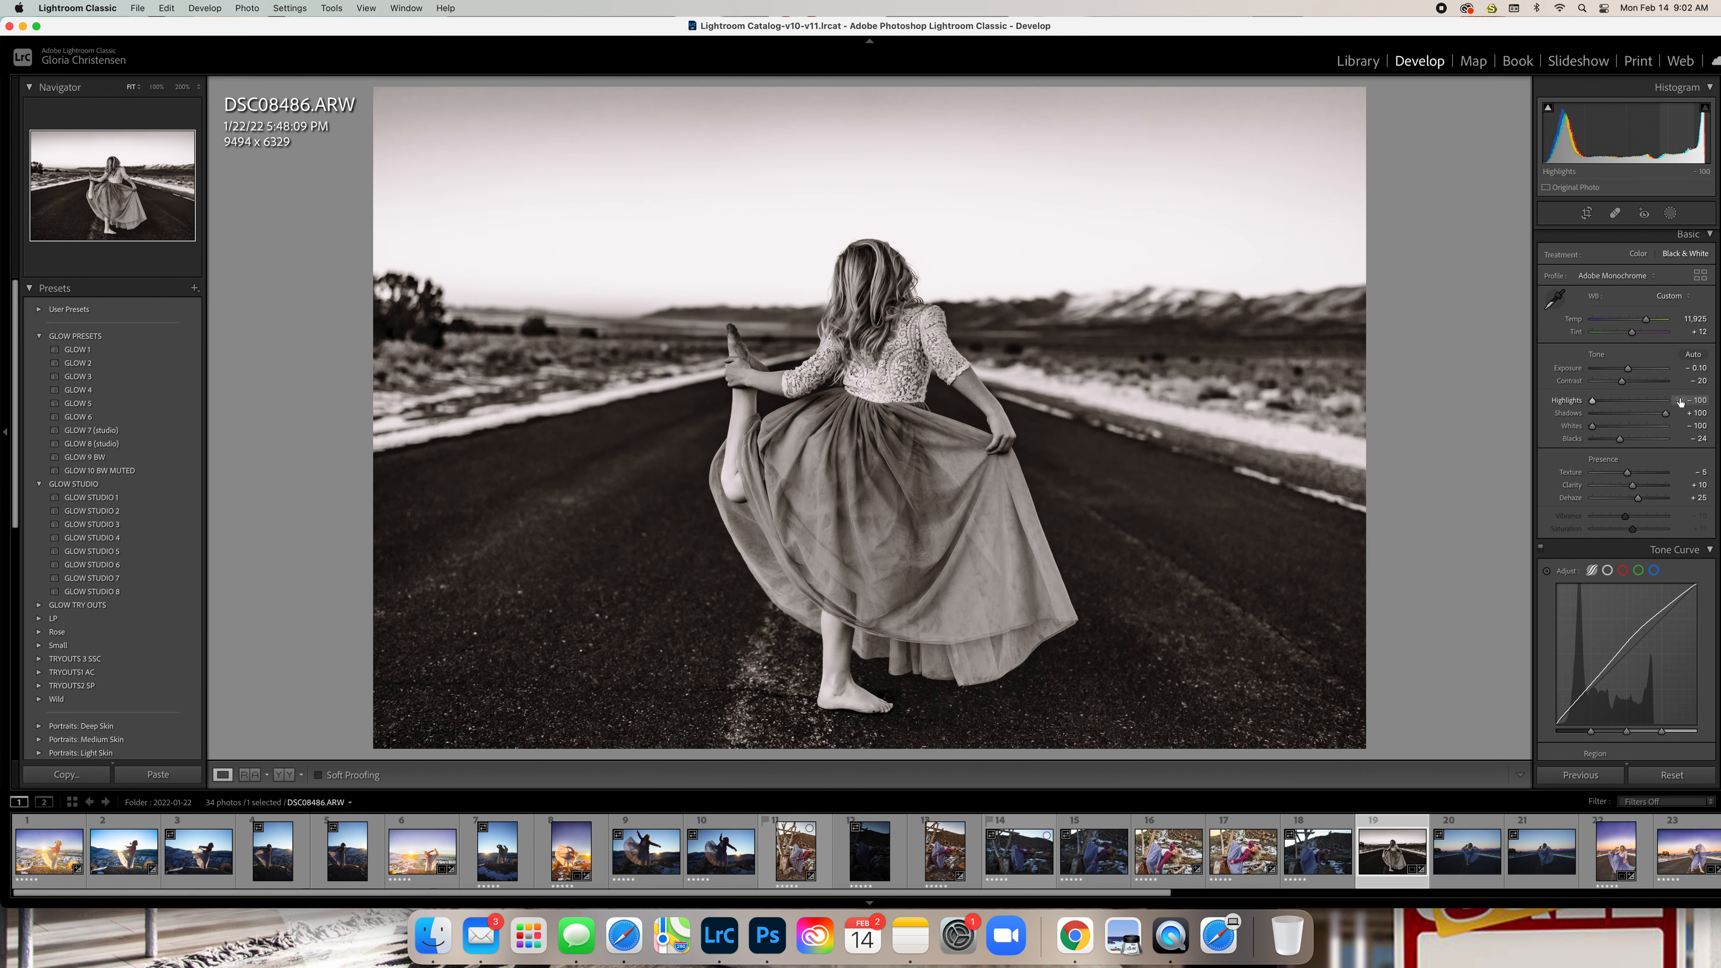
key(super+z)
key(super+z)
key(super+z)
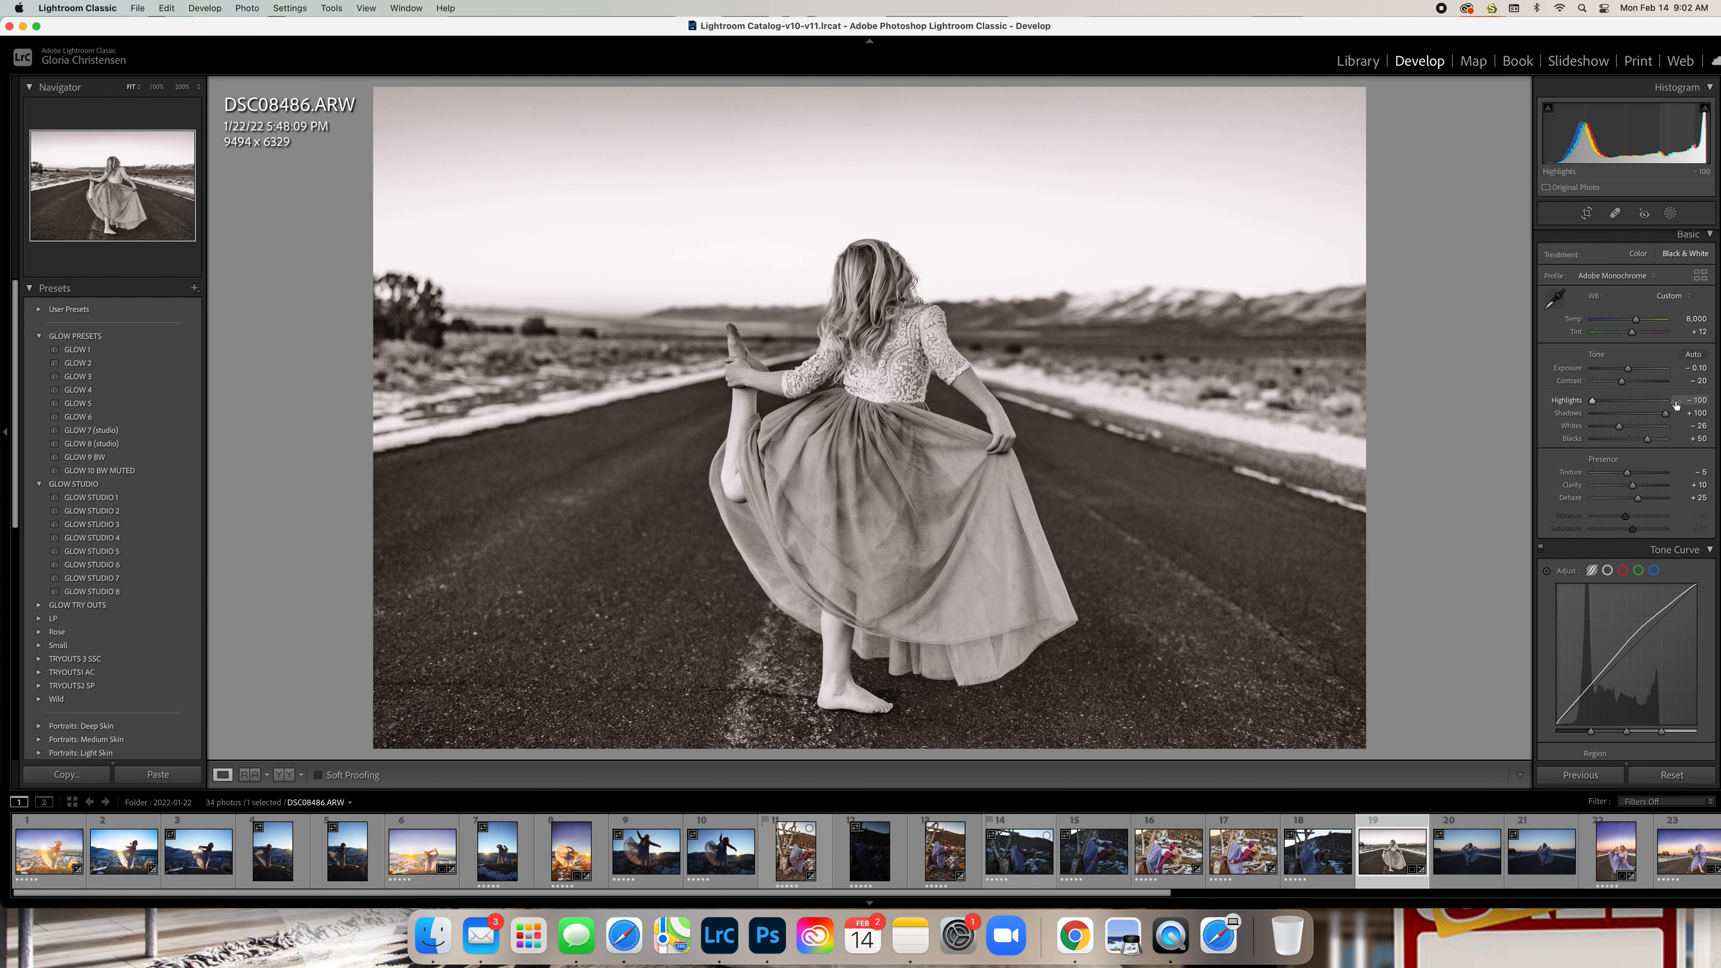
key(super+z)
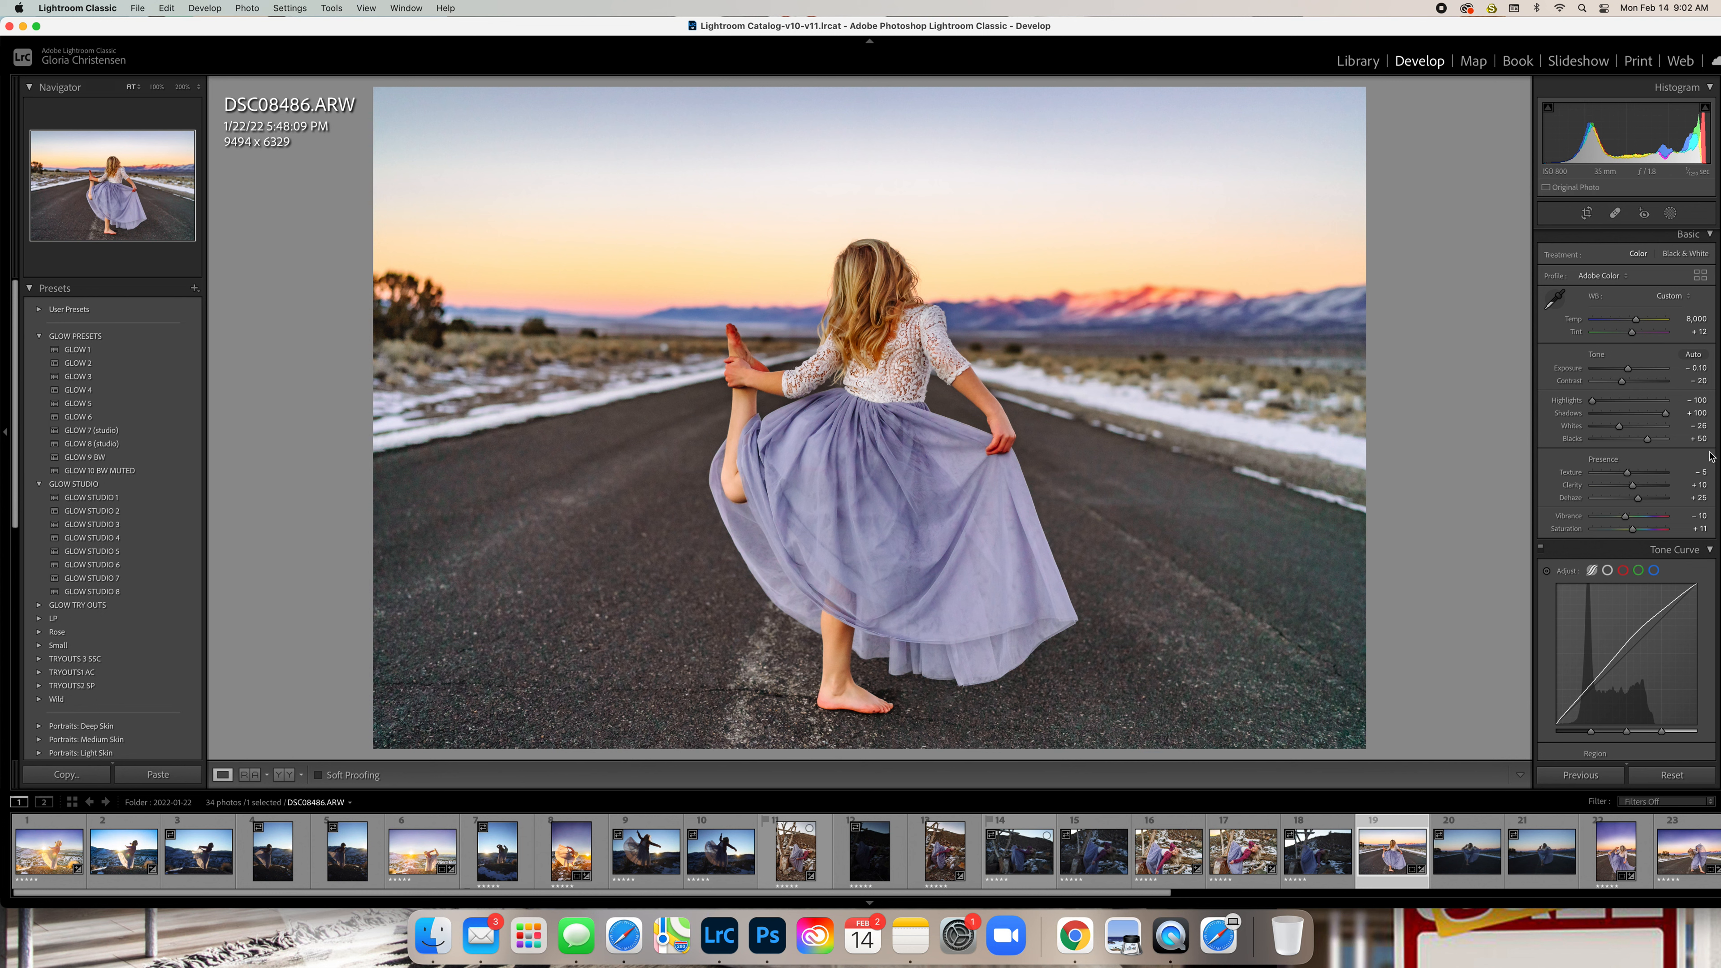
Heal a spot in the roadside brush beside the road with a size 75 brush and move its sample source lower
click(1616, 214)
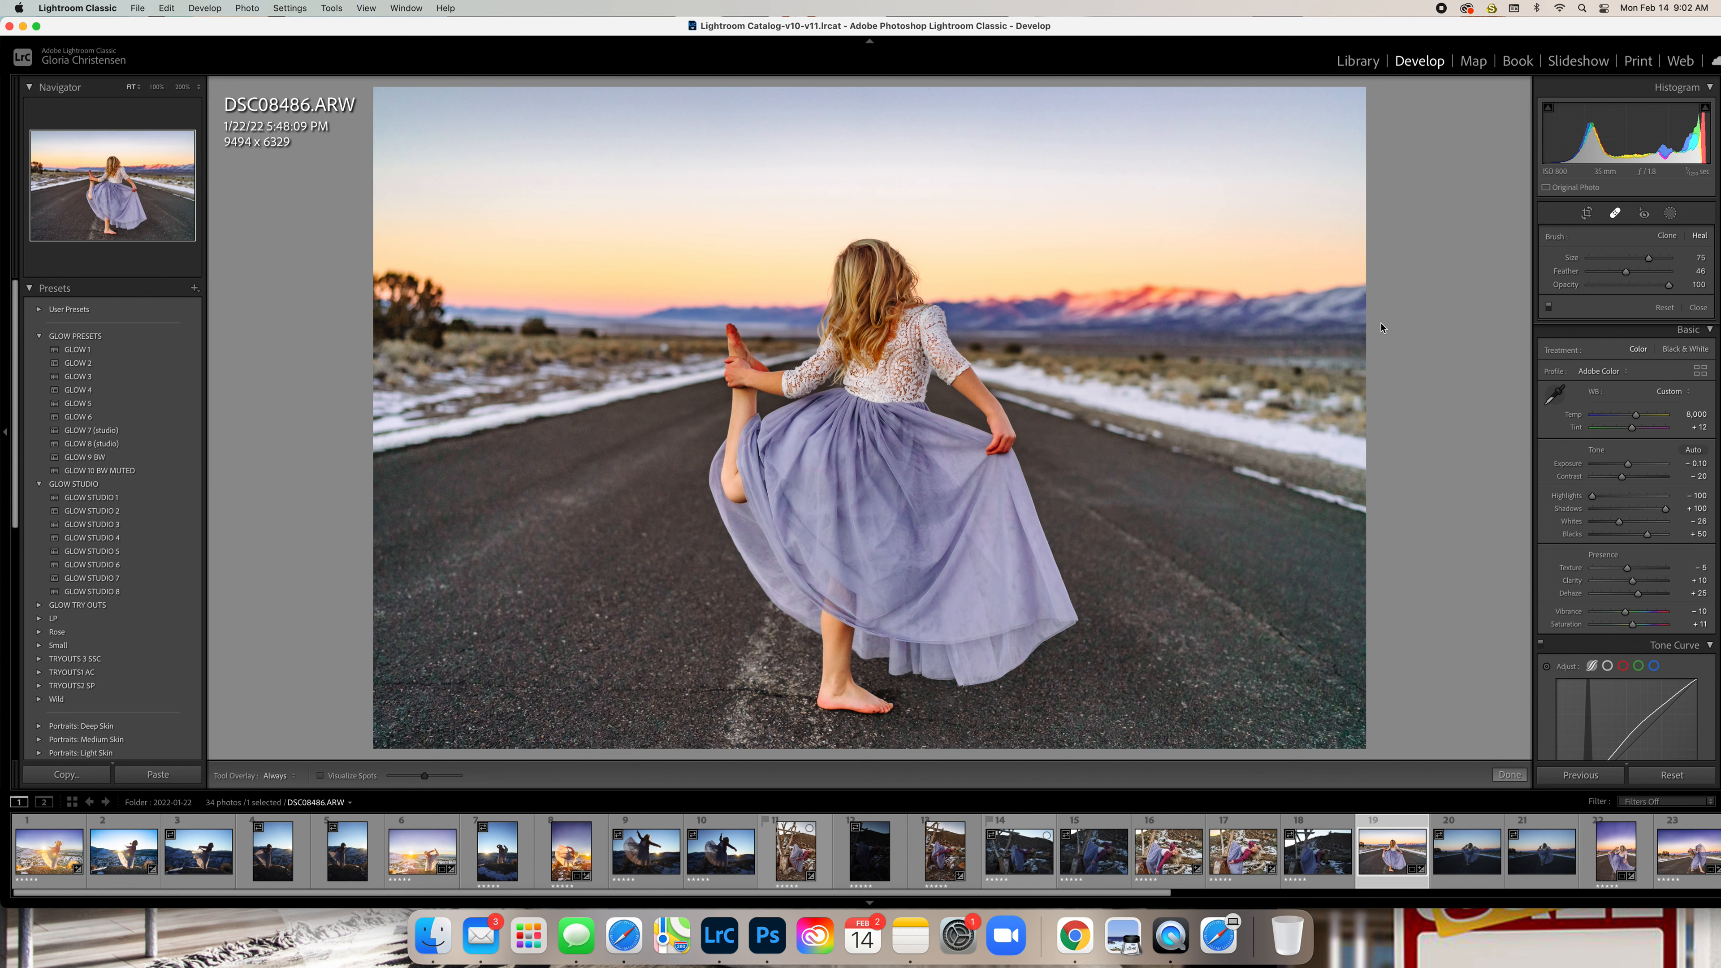
click(1296, 369)
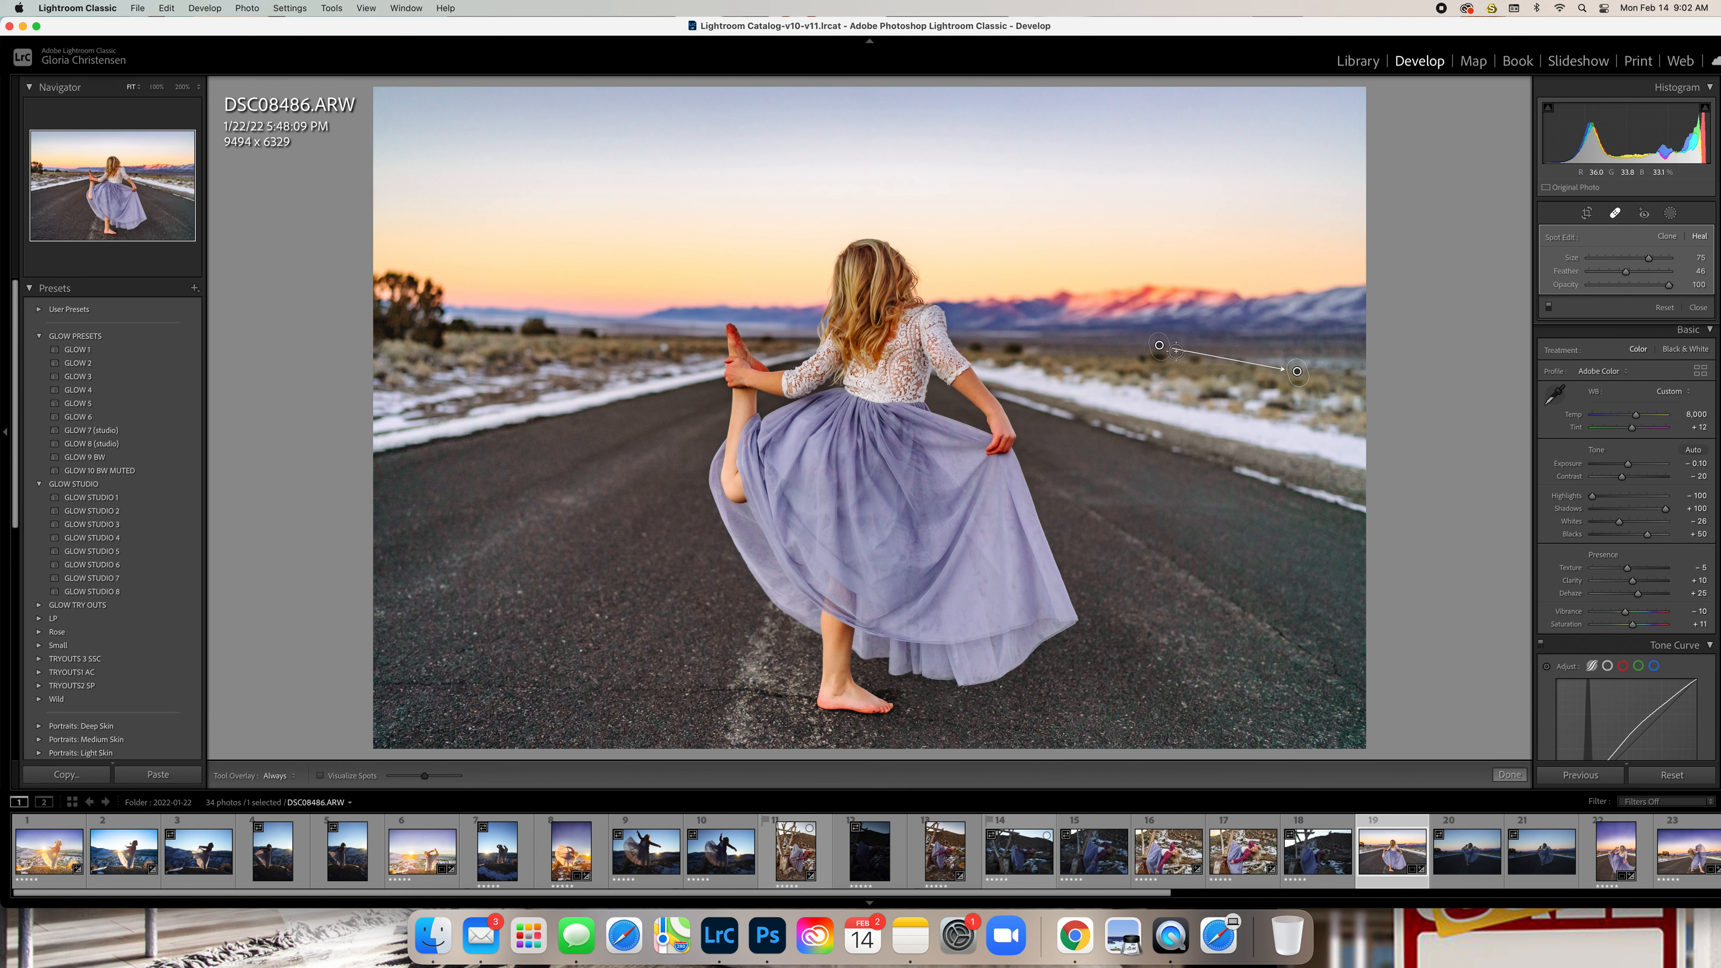
drag(1160, 346, 1159, 385)
click(1699, 307)
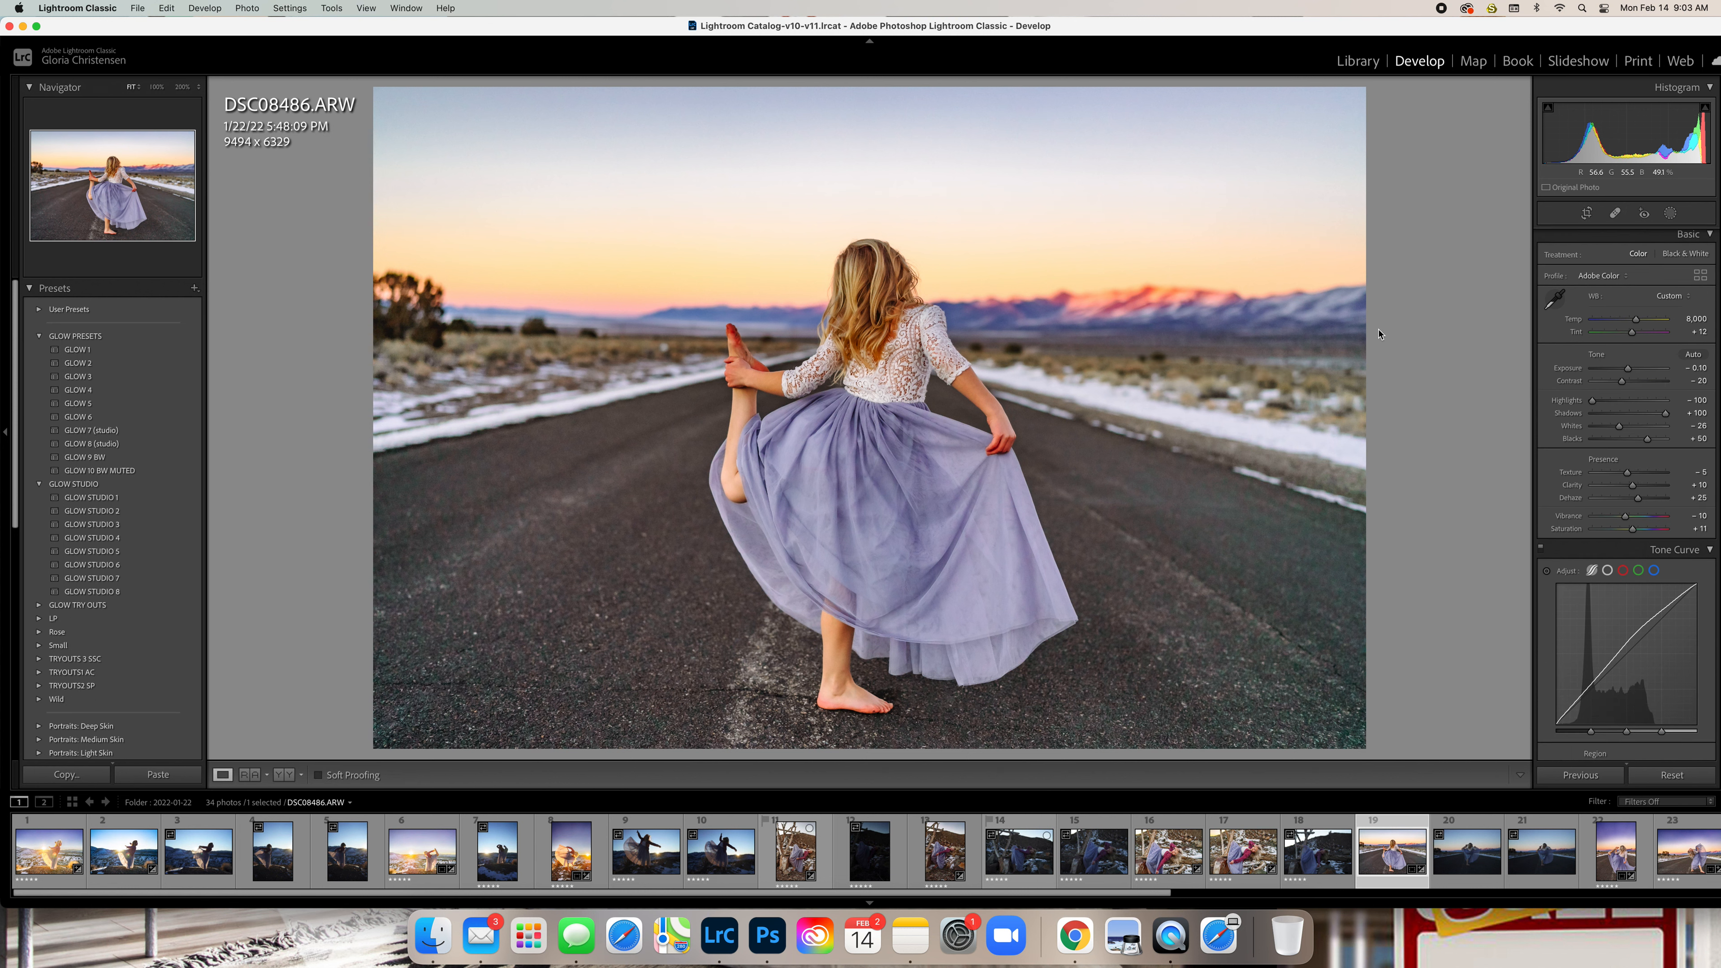
Heal a spot on the girl's raised foot with a size 21 brush and move its sample source onto nearby skin
click(1615, 213)
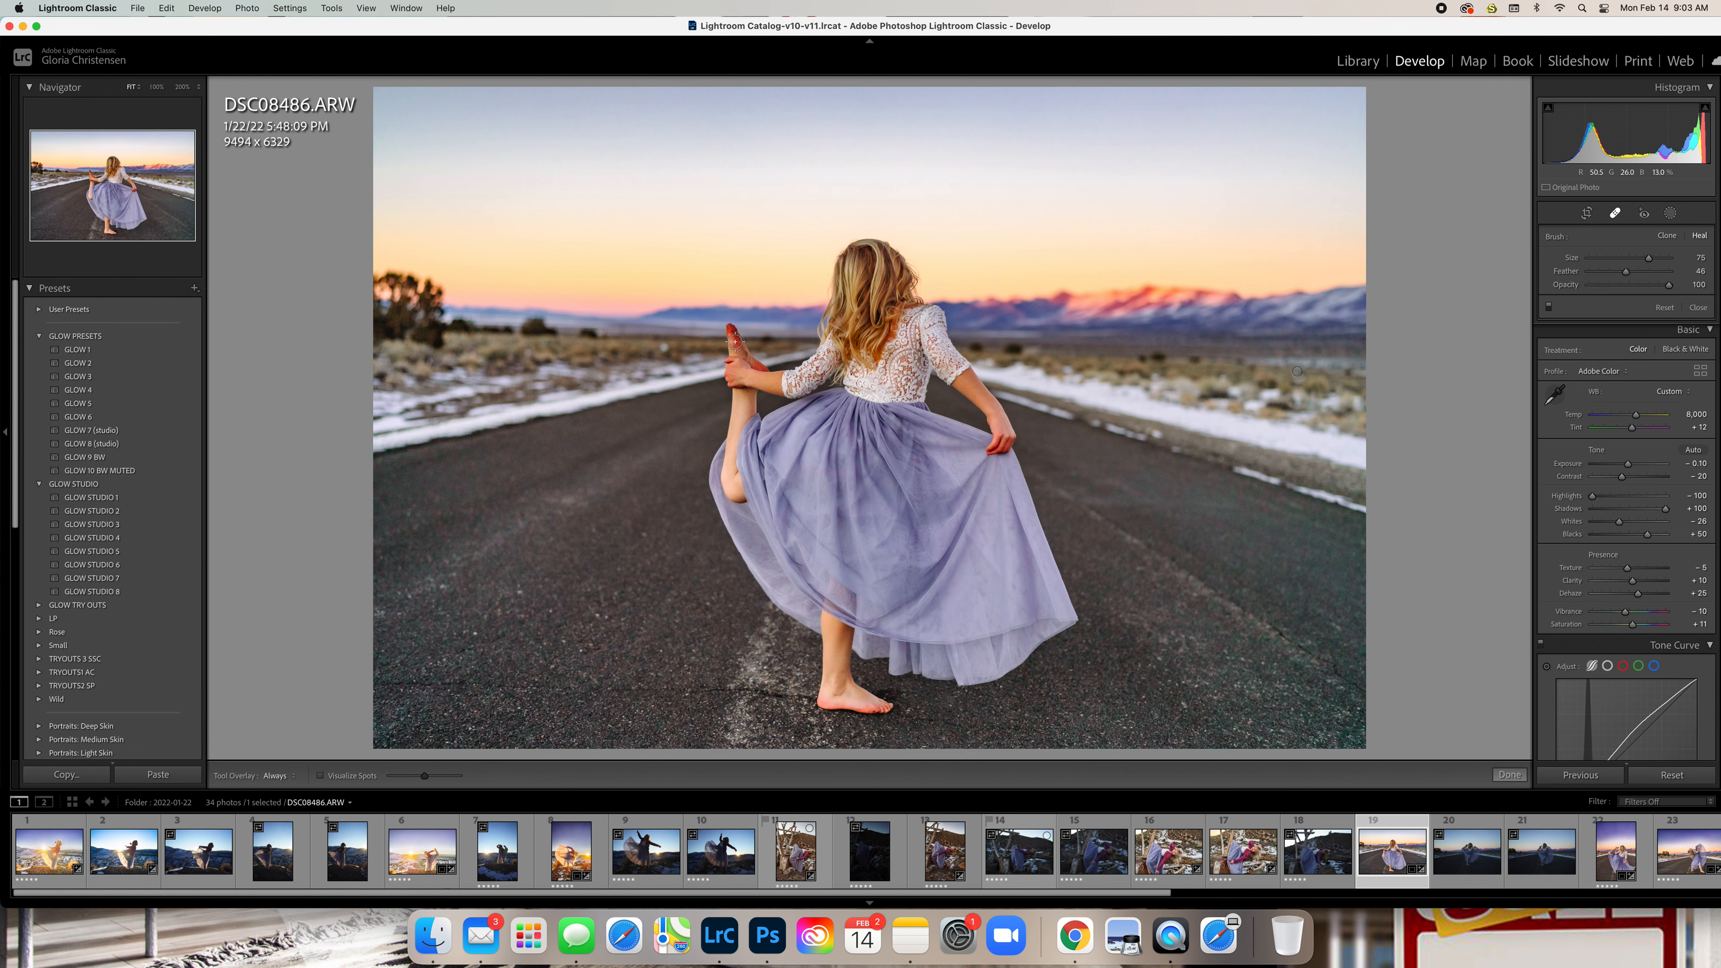
click(157, 87)
drag(126, 177, 95, 176)
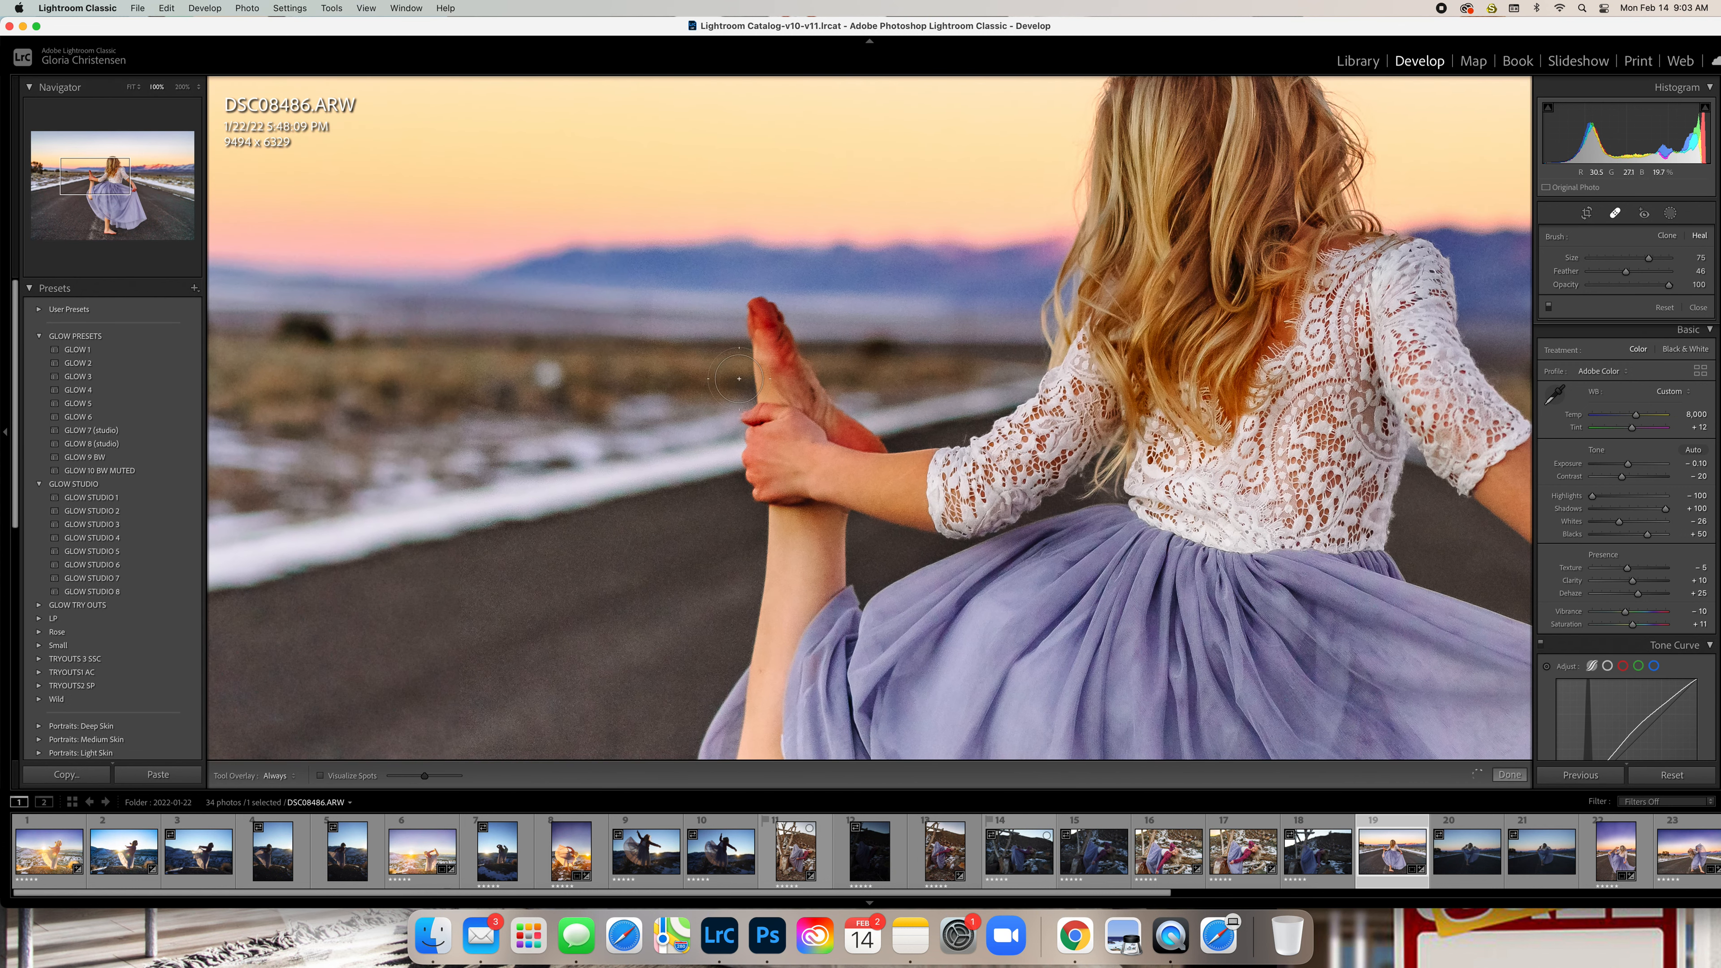
scroll(807, 392, down, 5)
scroll(812, 392, up, 3)
click(813, 393)
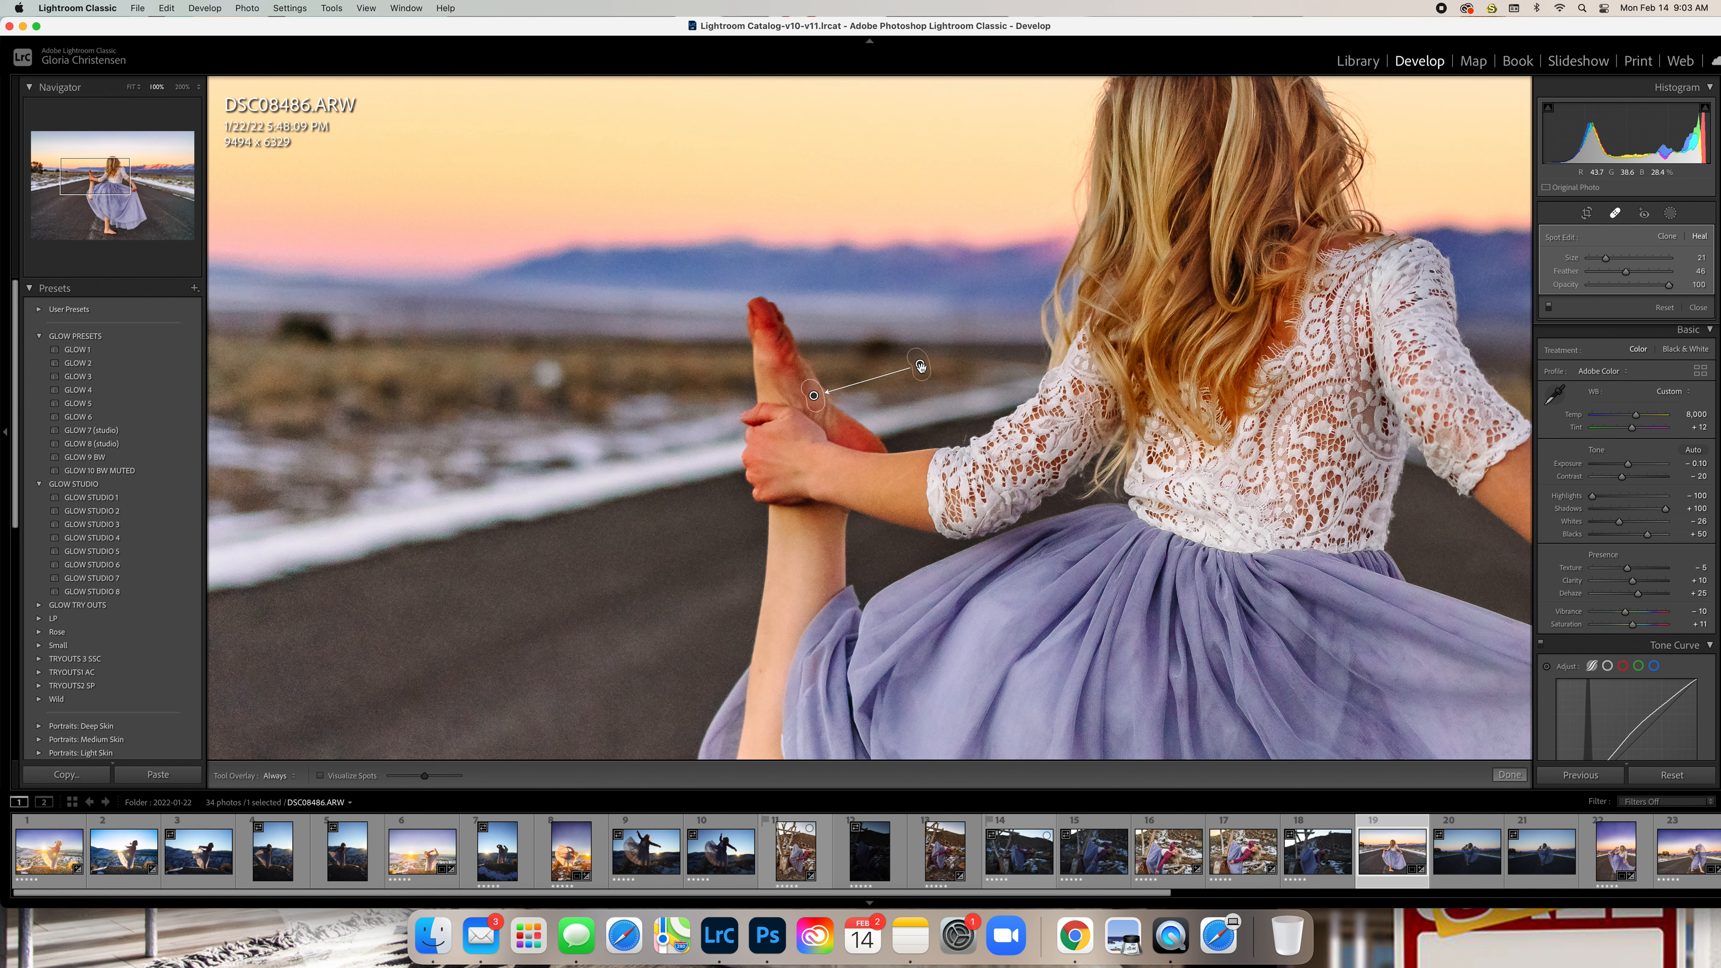
drag(921, 367, 833, 425)
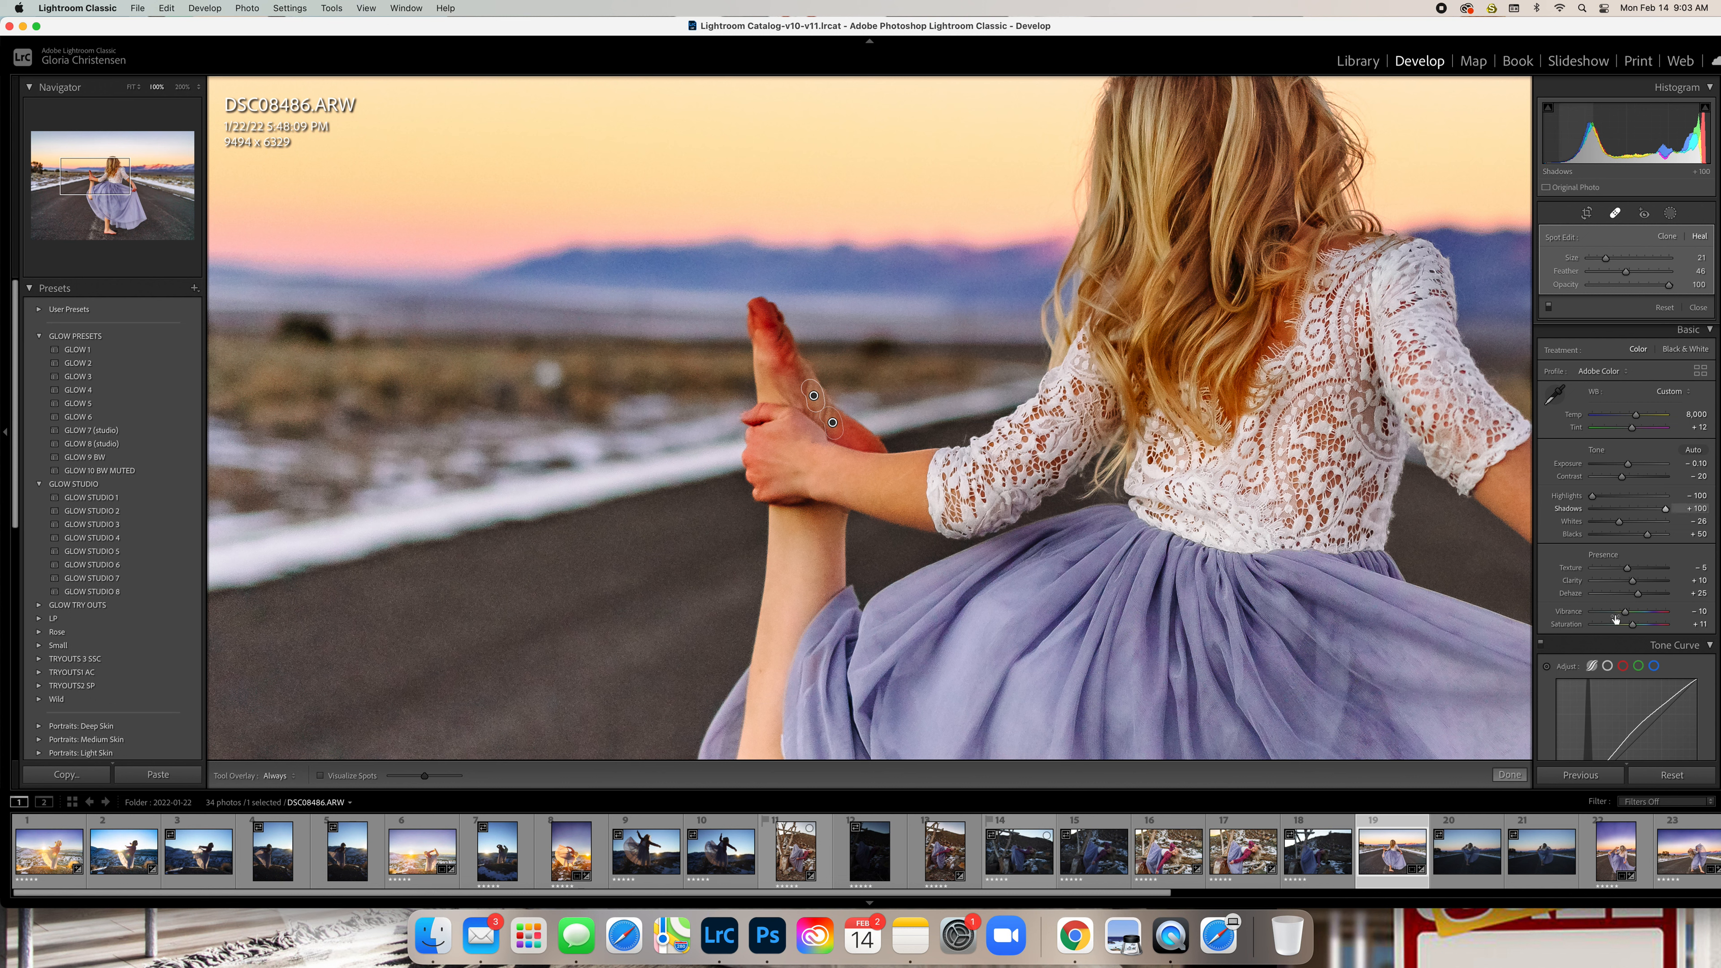
click(1509, 775)
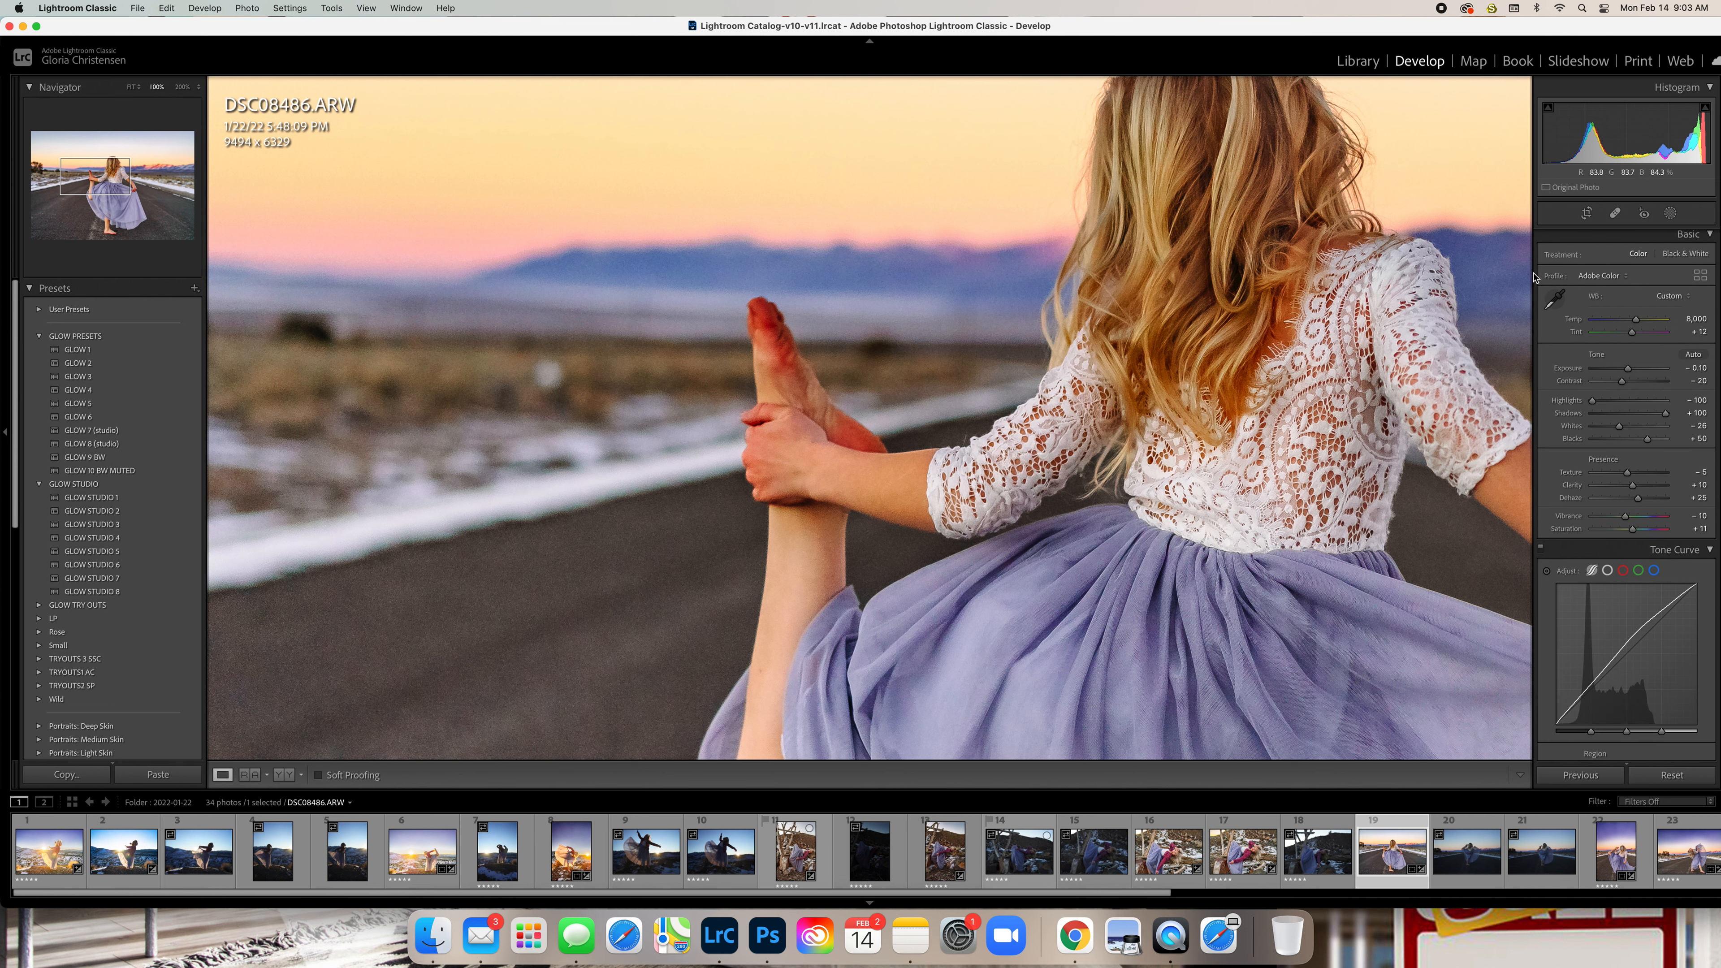
click(131, 88)
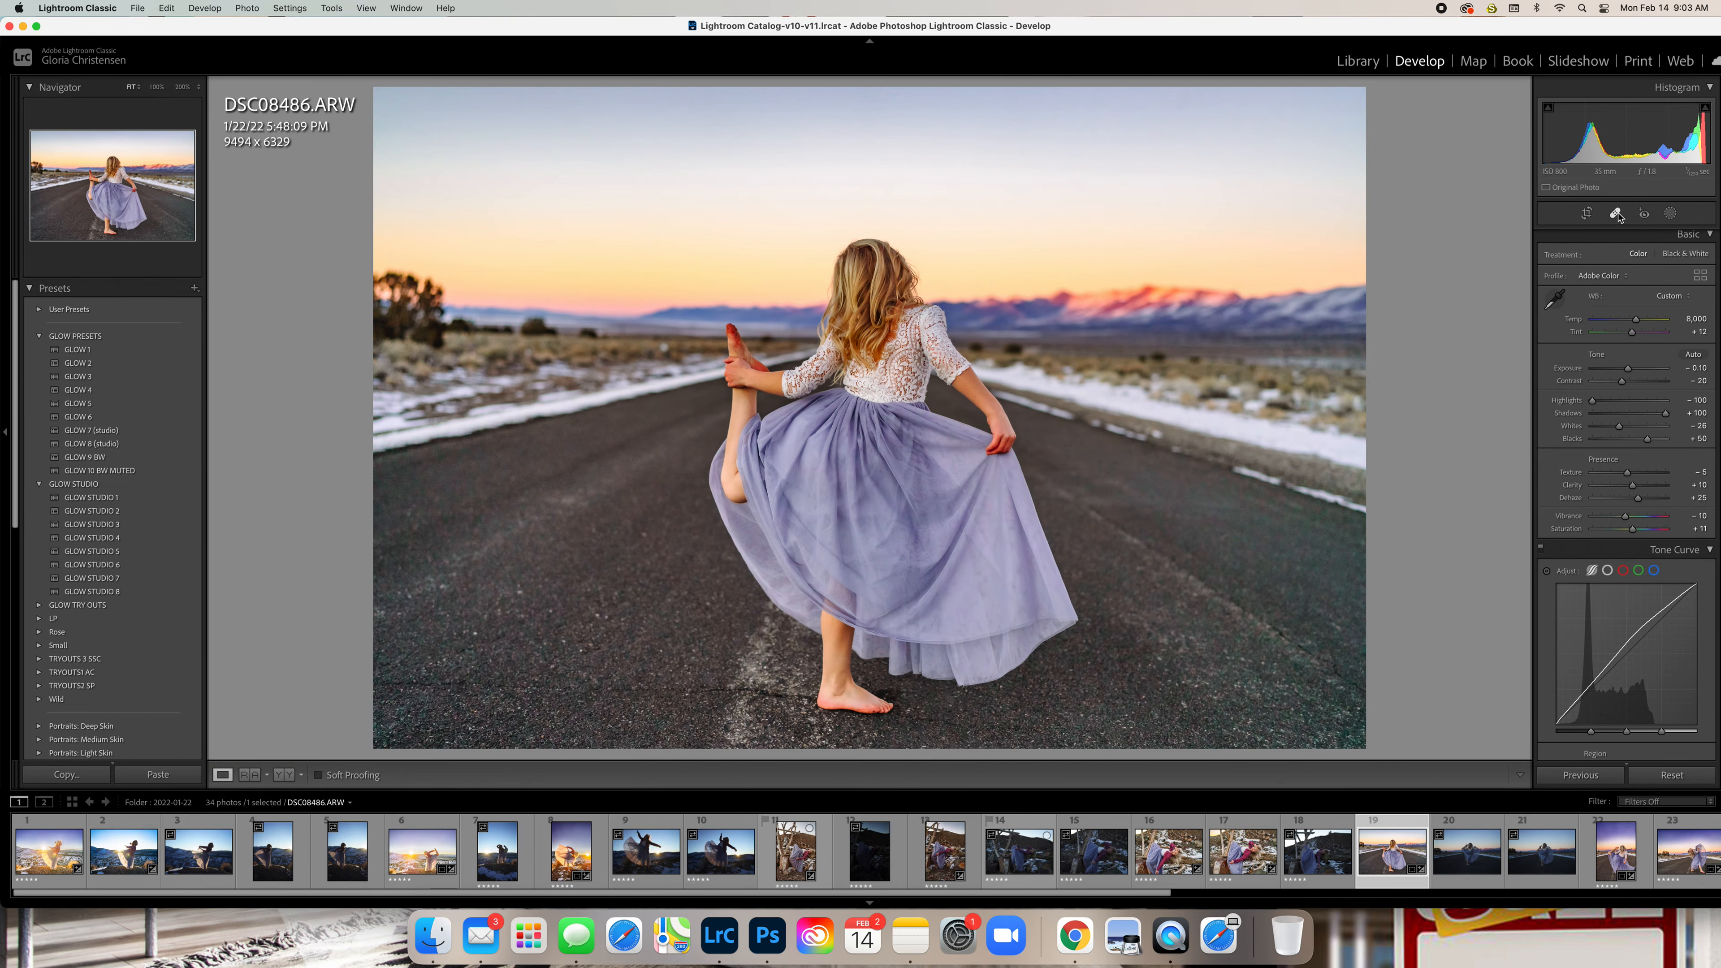
Add a Select Subject mask covering the girl
click(1644, 214)
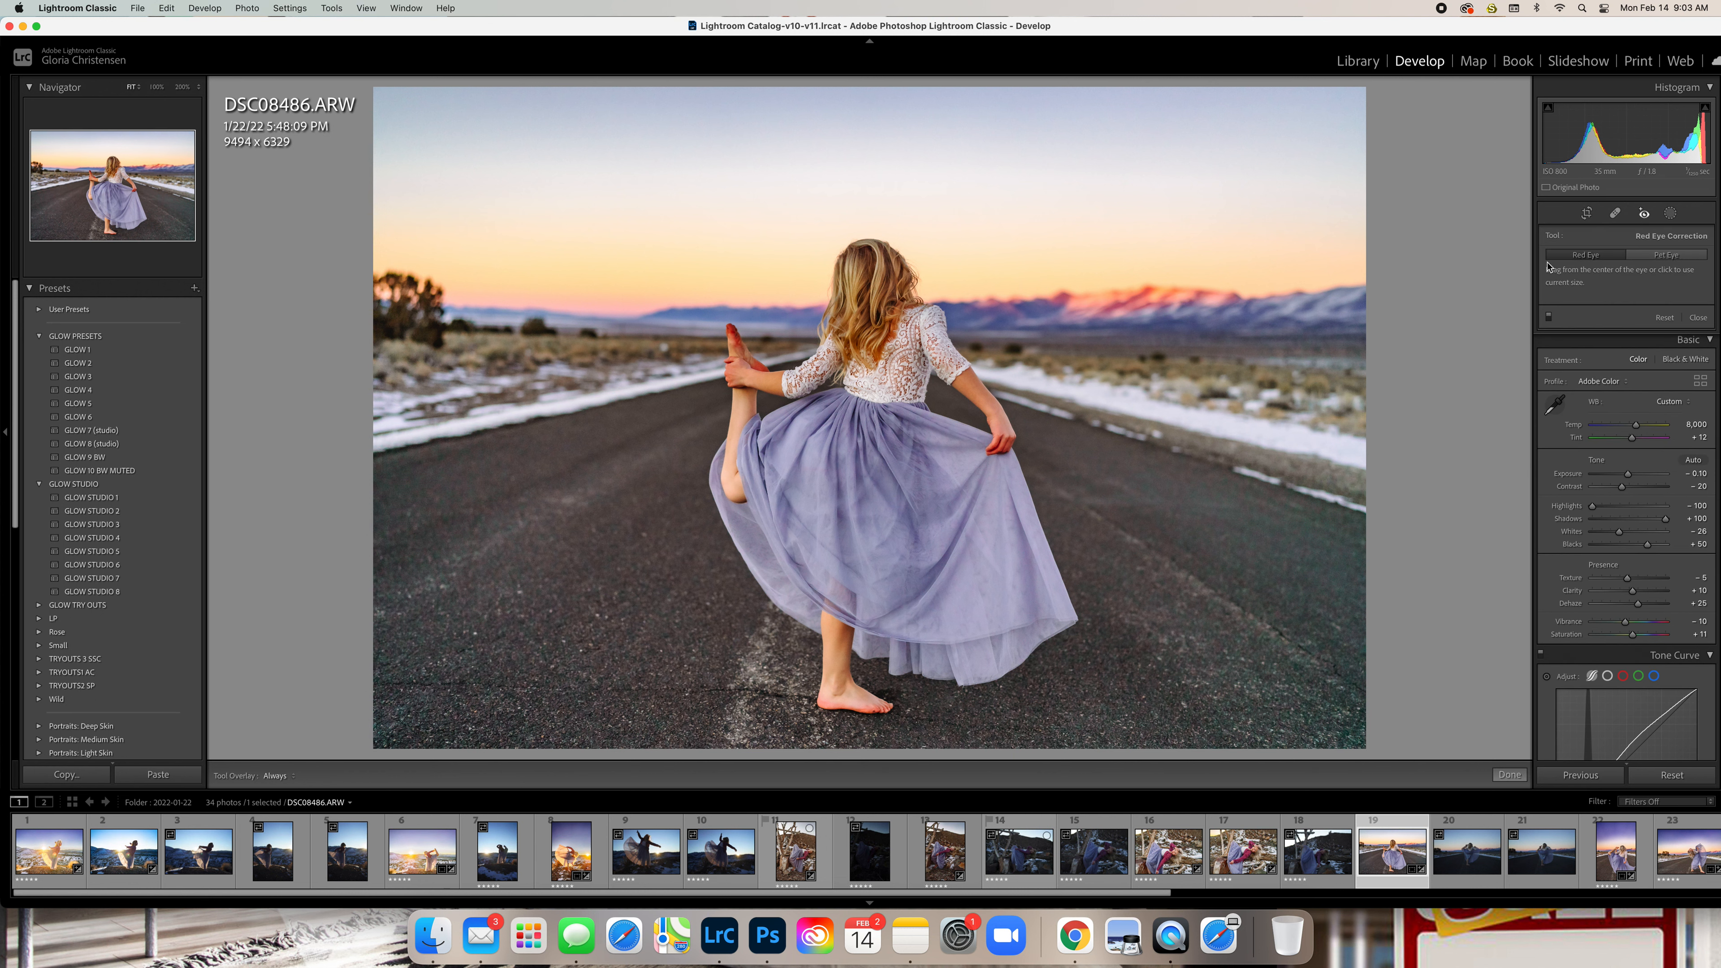
click(1616, 214)
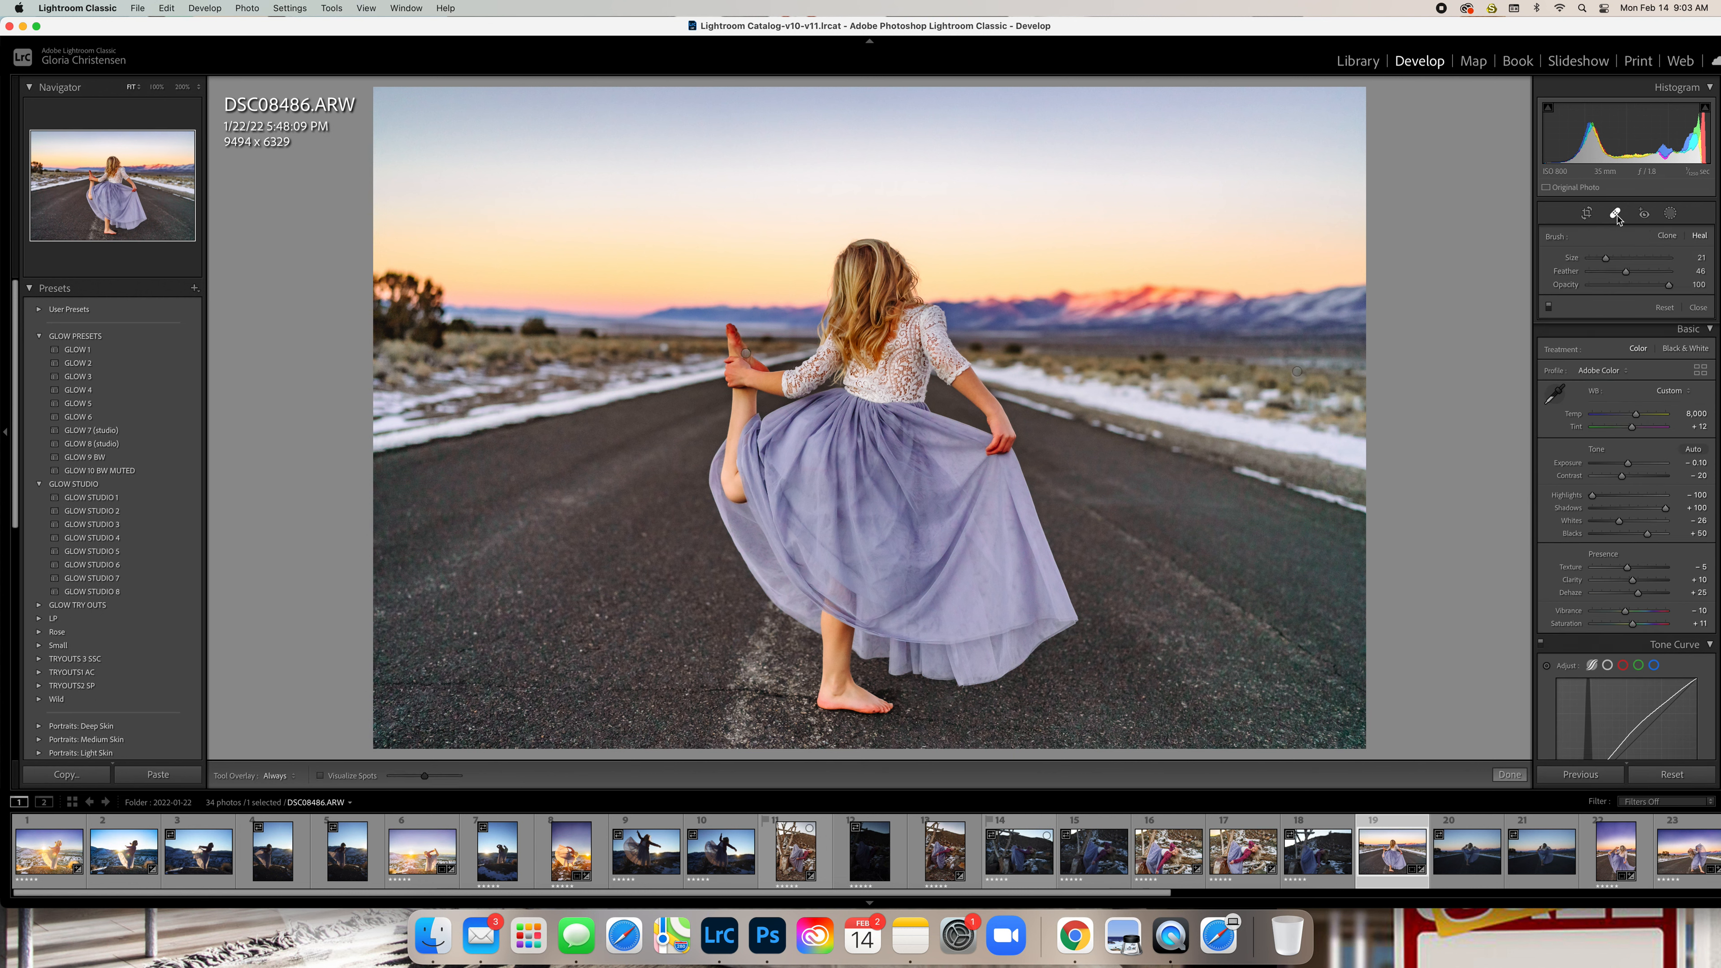
click(1673, 216)
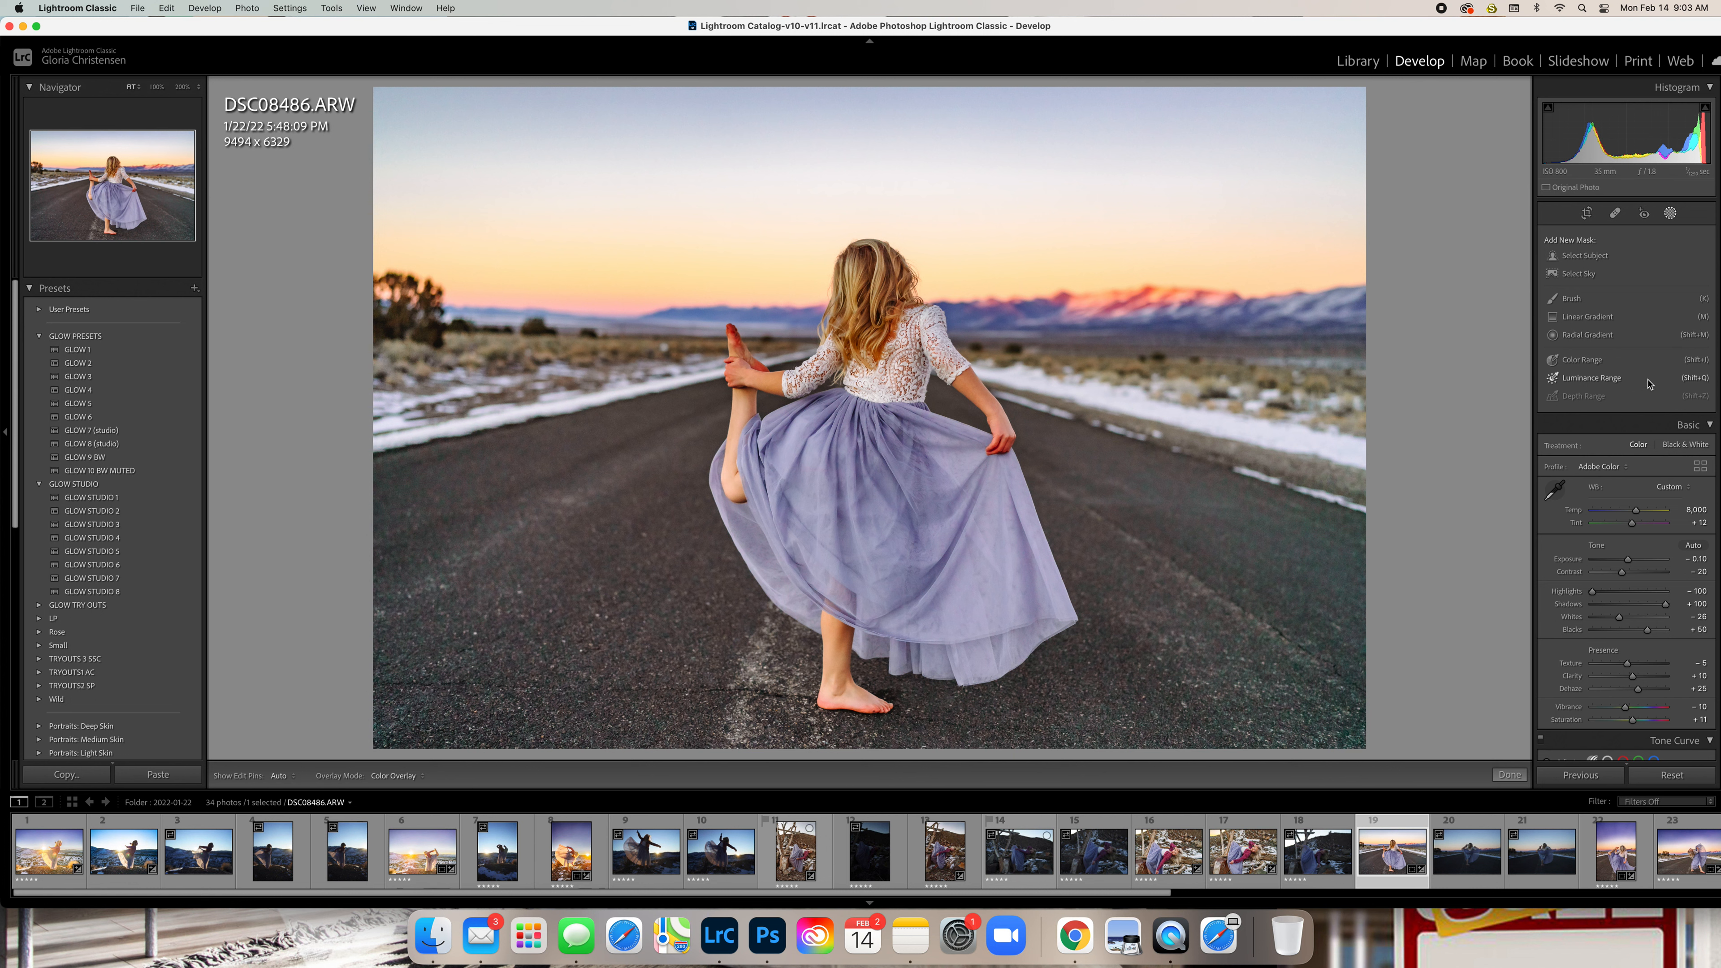
scroll(1636, 497, down, 3)
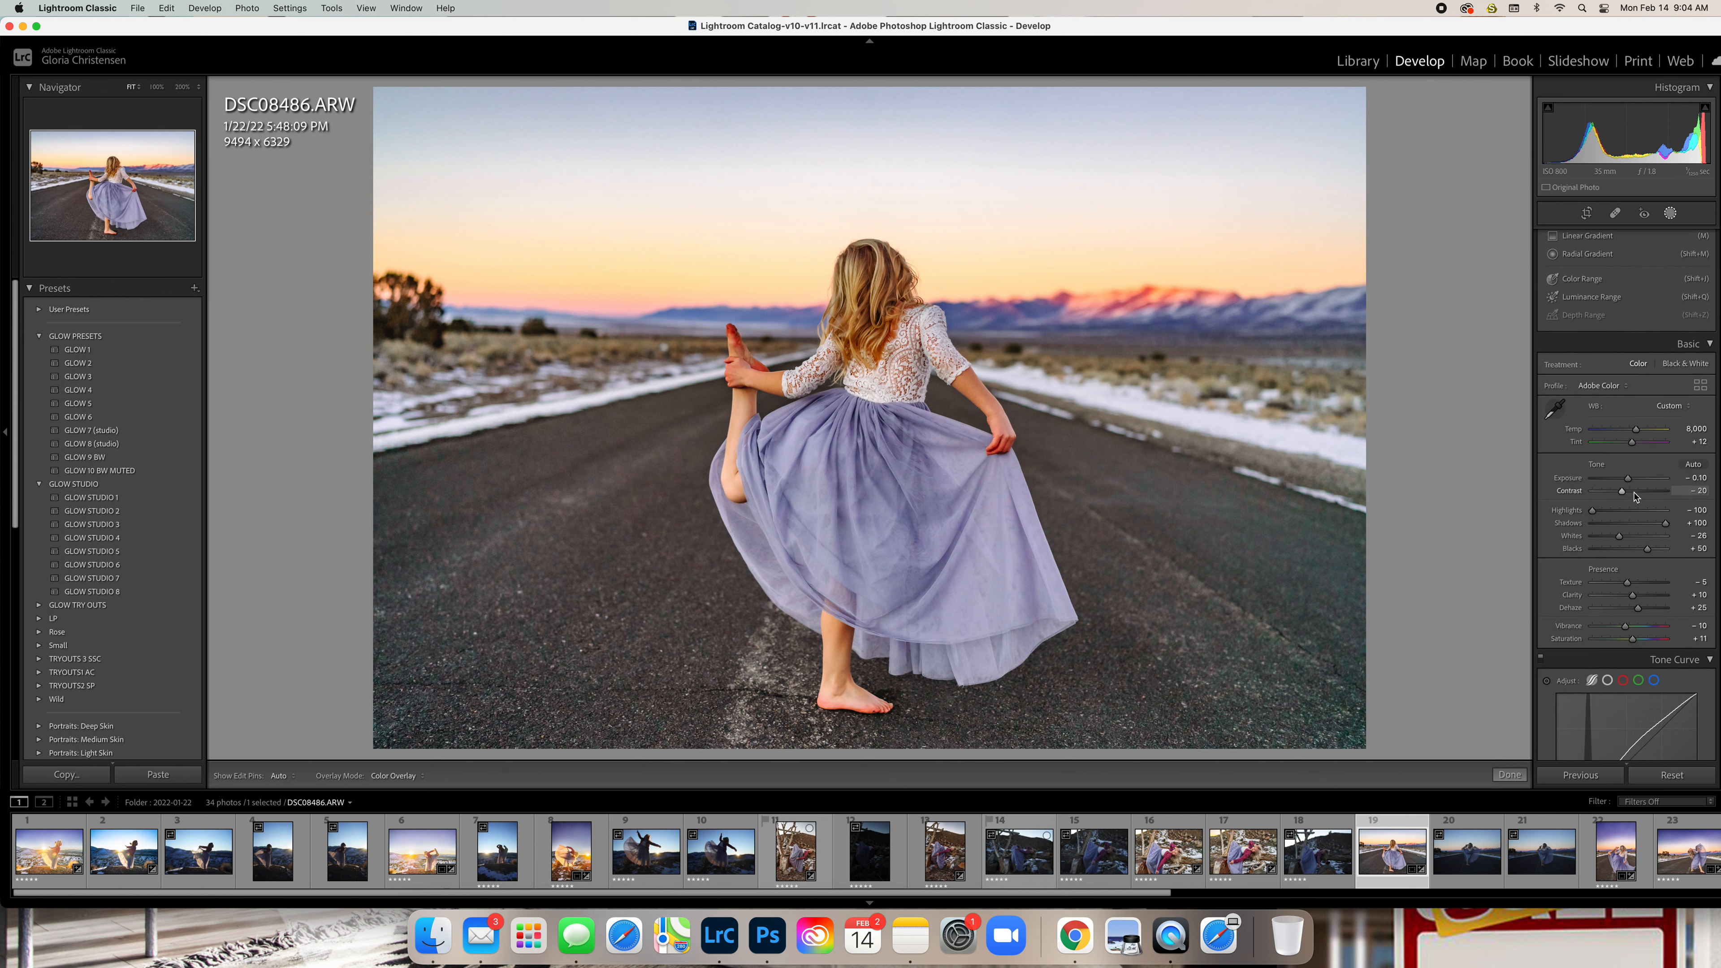
scroll(1635, 497, up, 3)
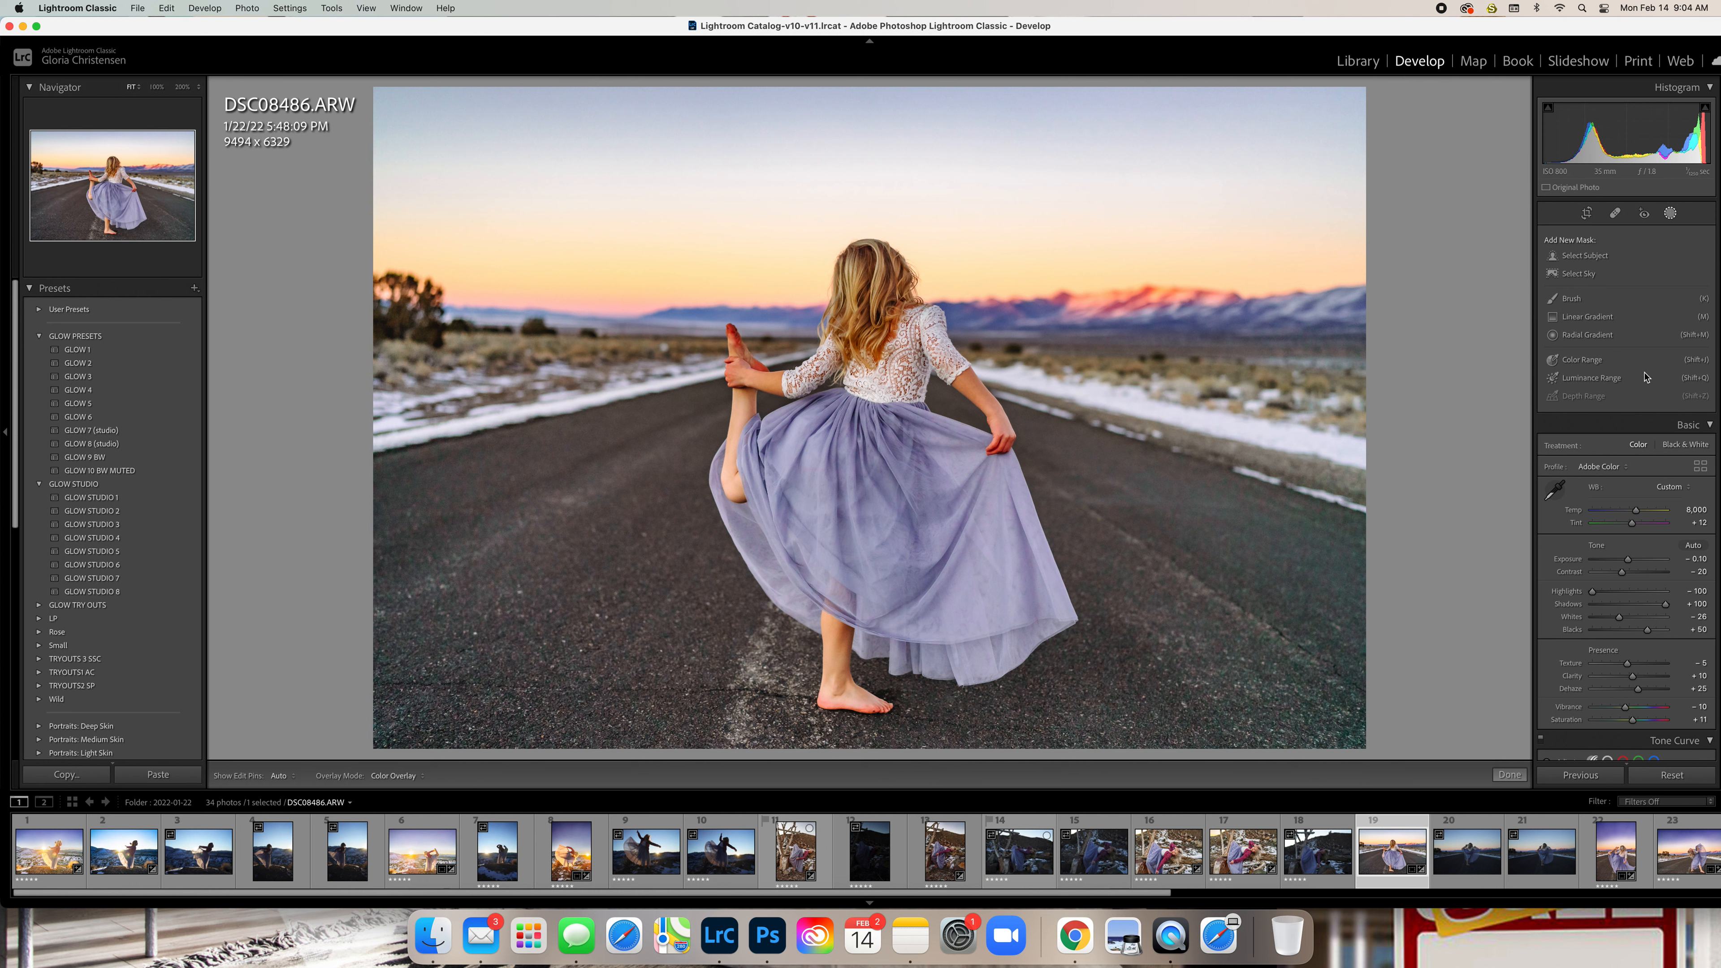
click(1586, 255)
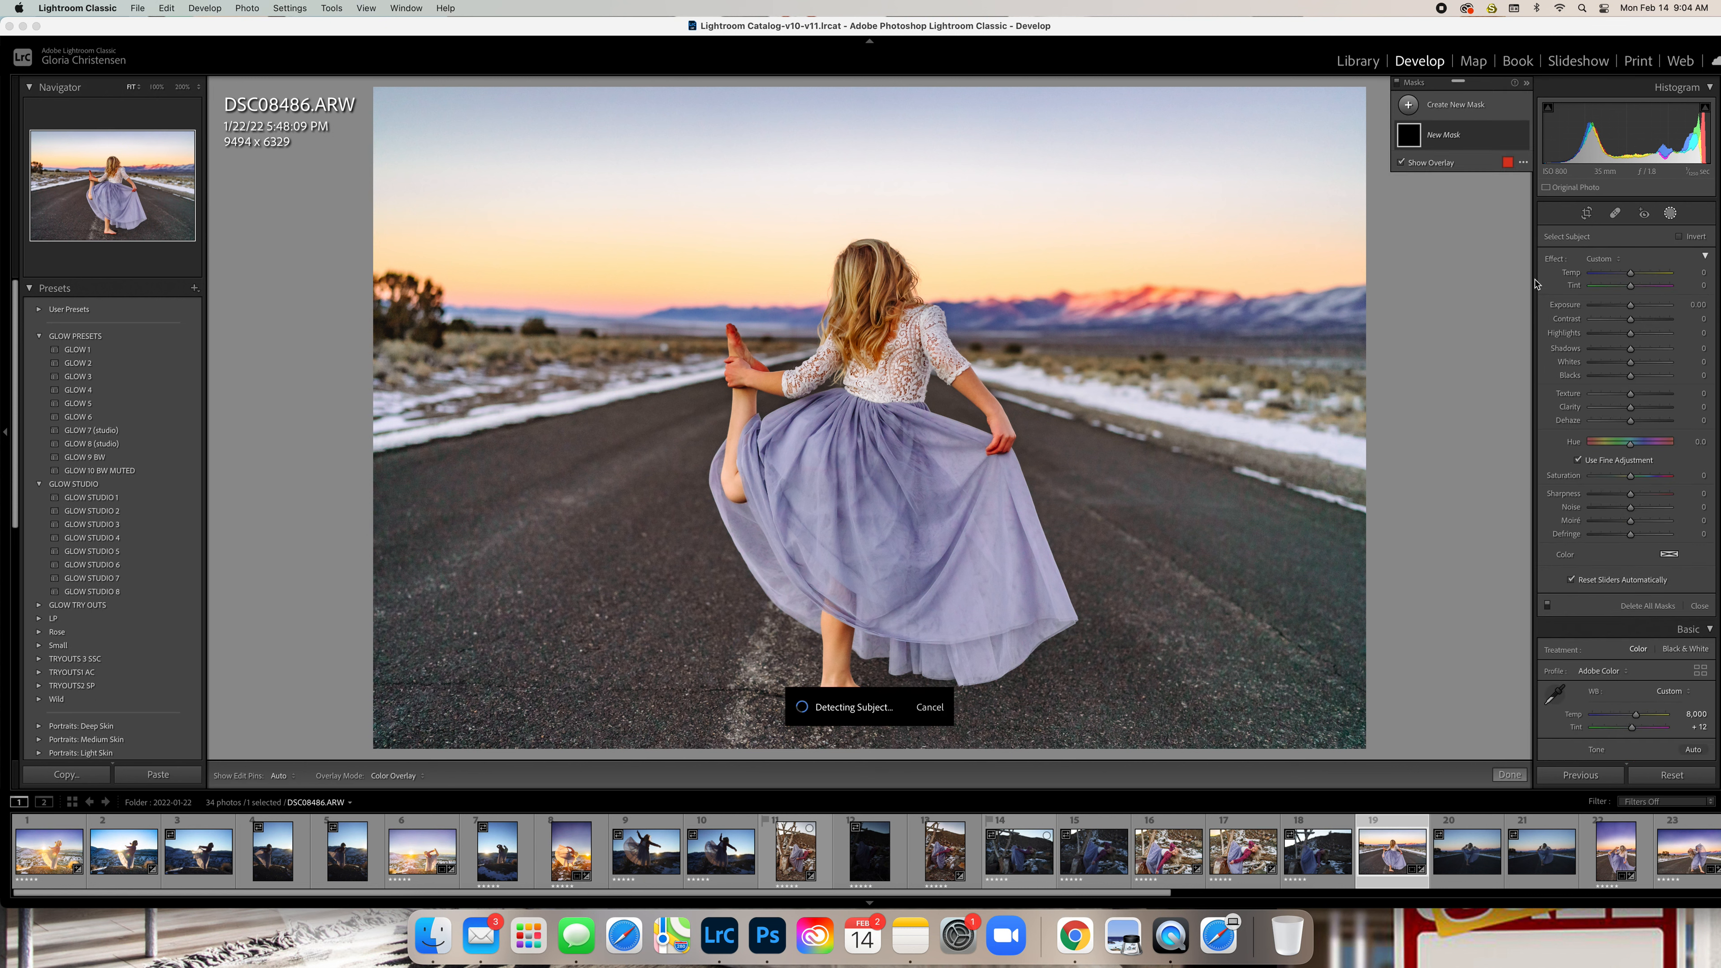
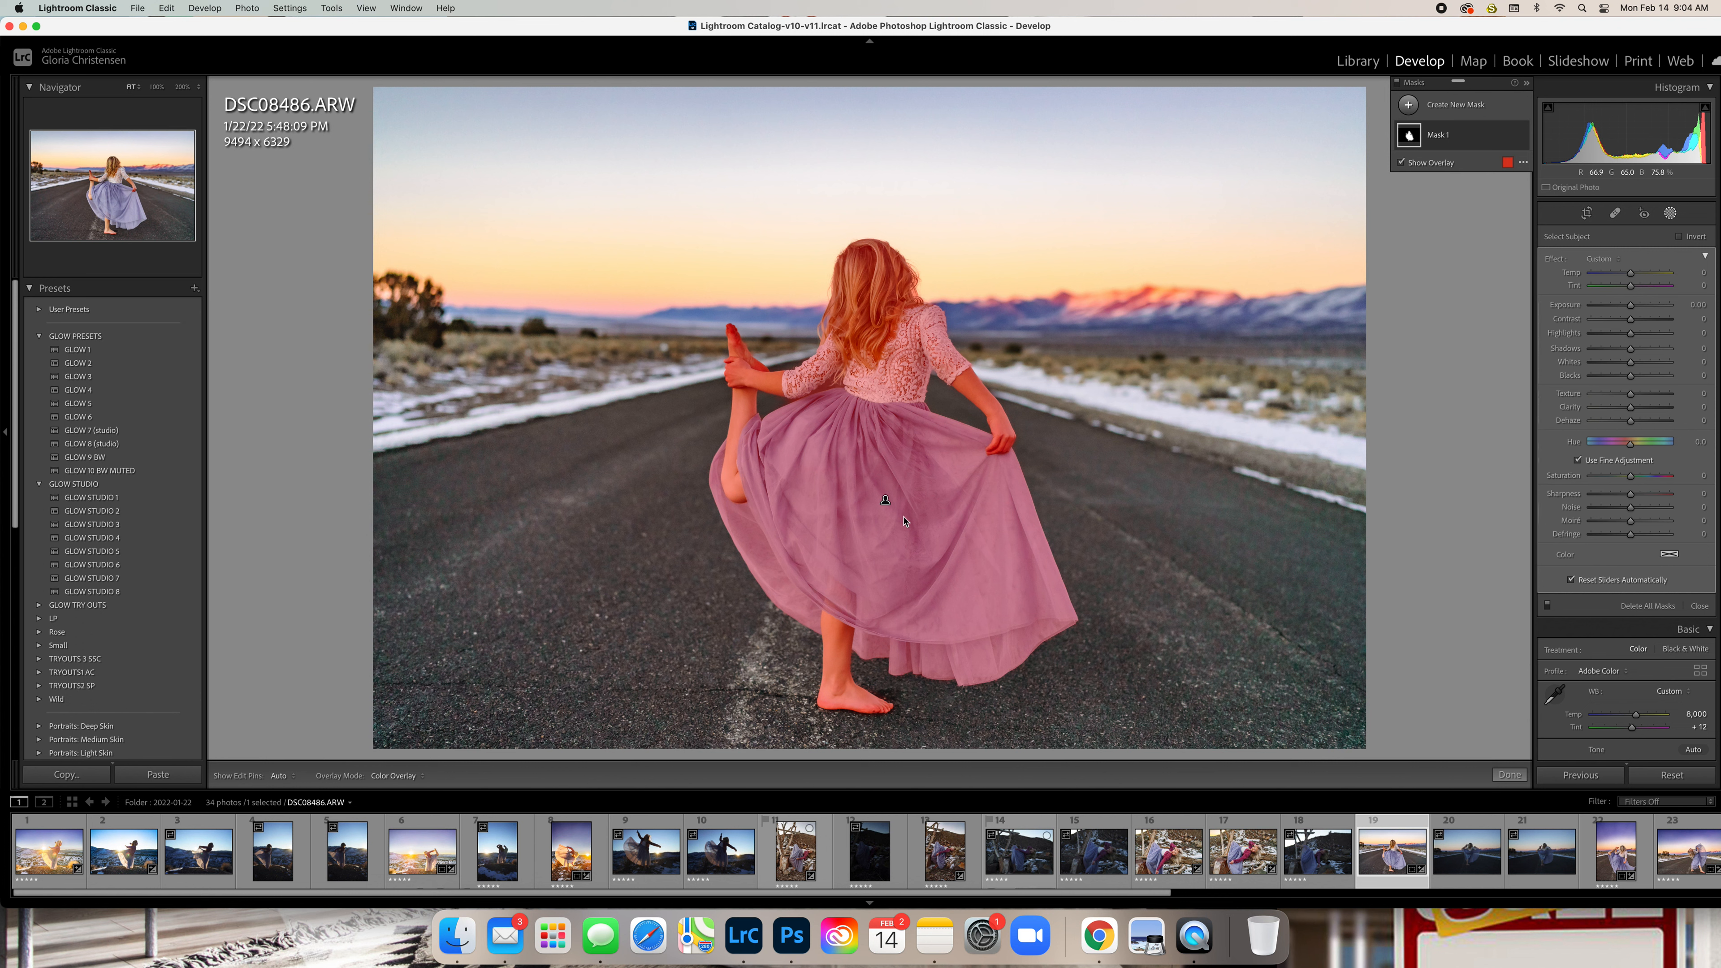
Try subtracting the raised foot from the subject mask with a size 5 brush, and undo the brush subtraction
mouse_move(1461, 133)
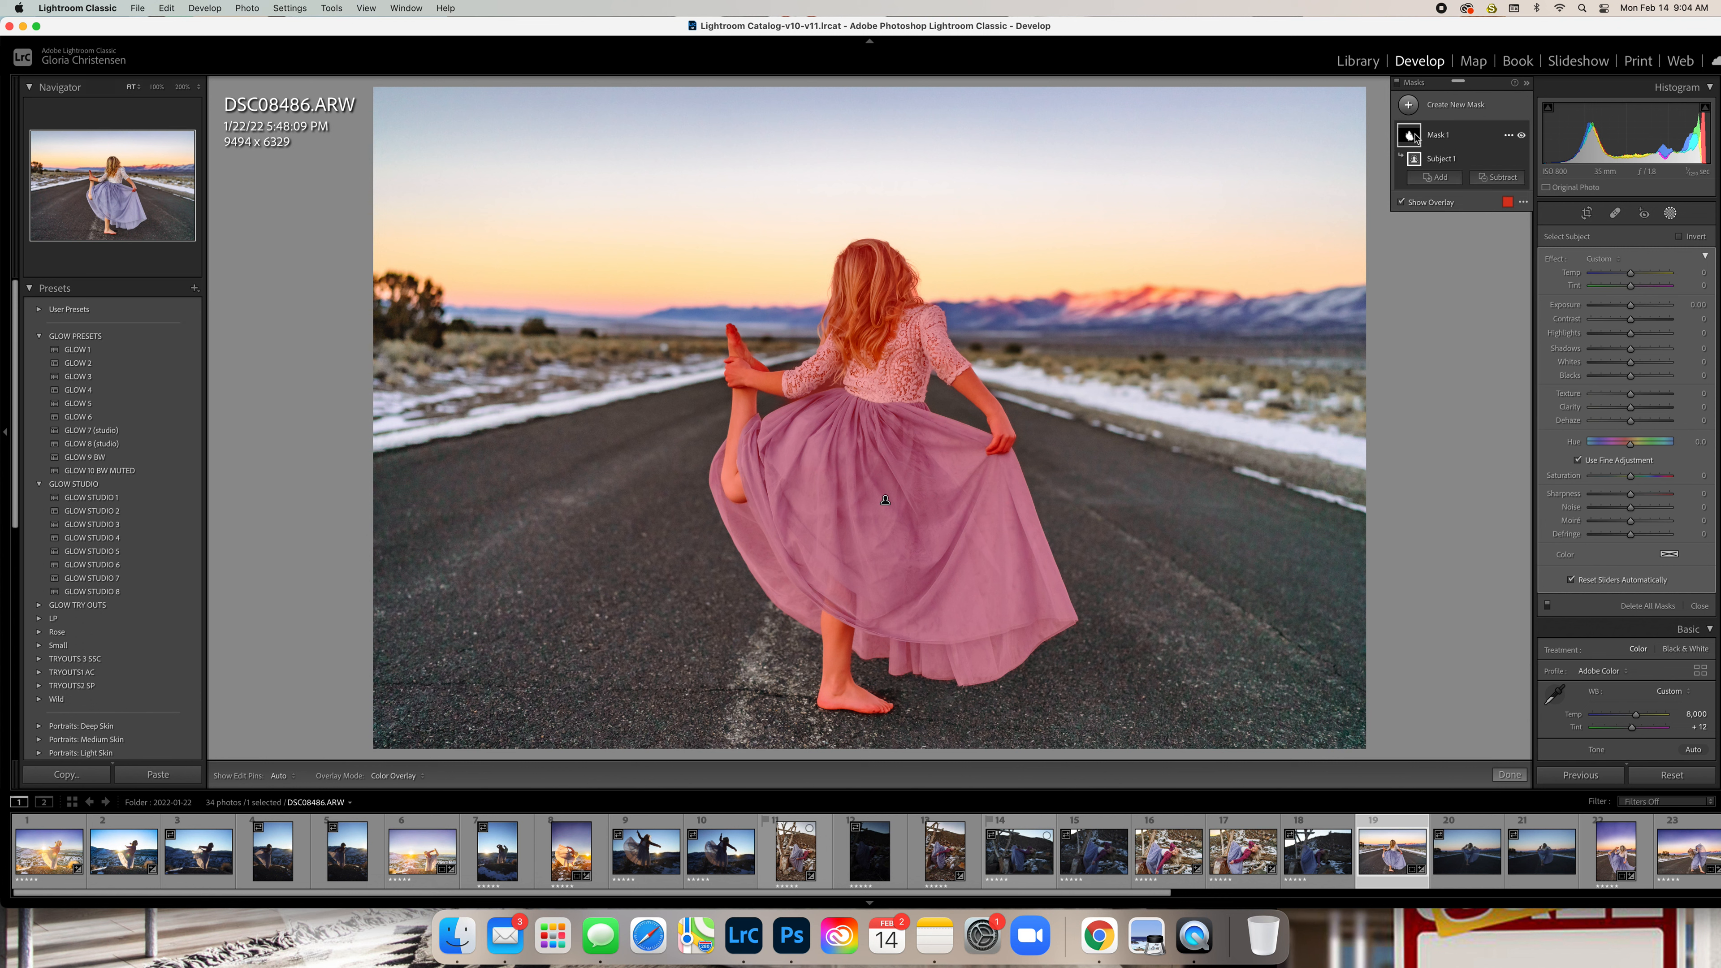
click(1493, 180)
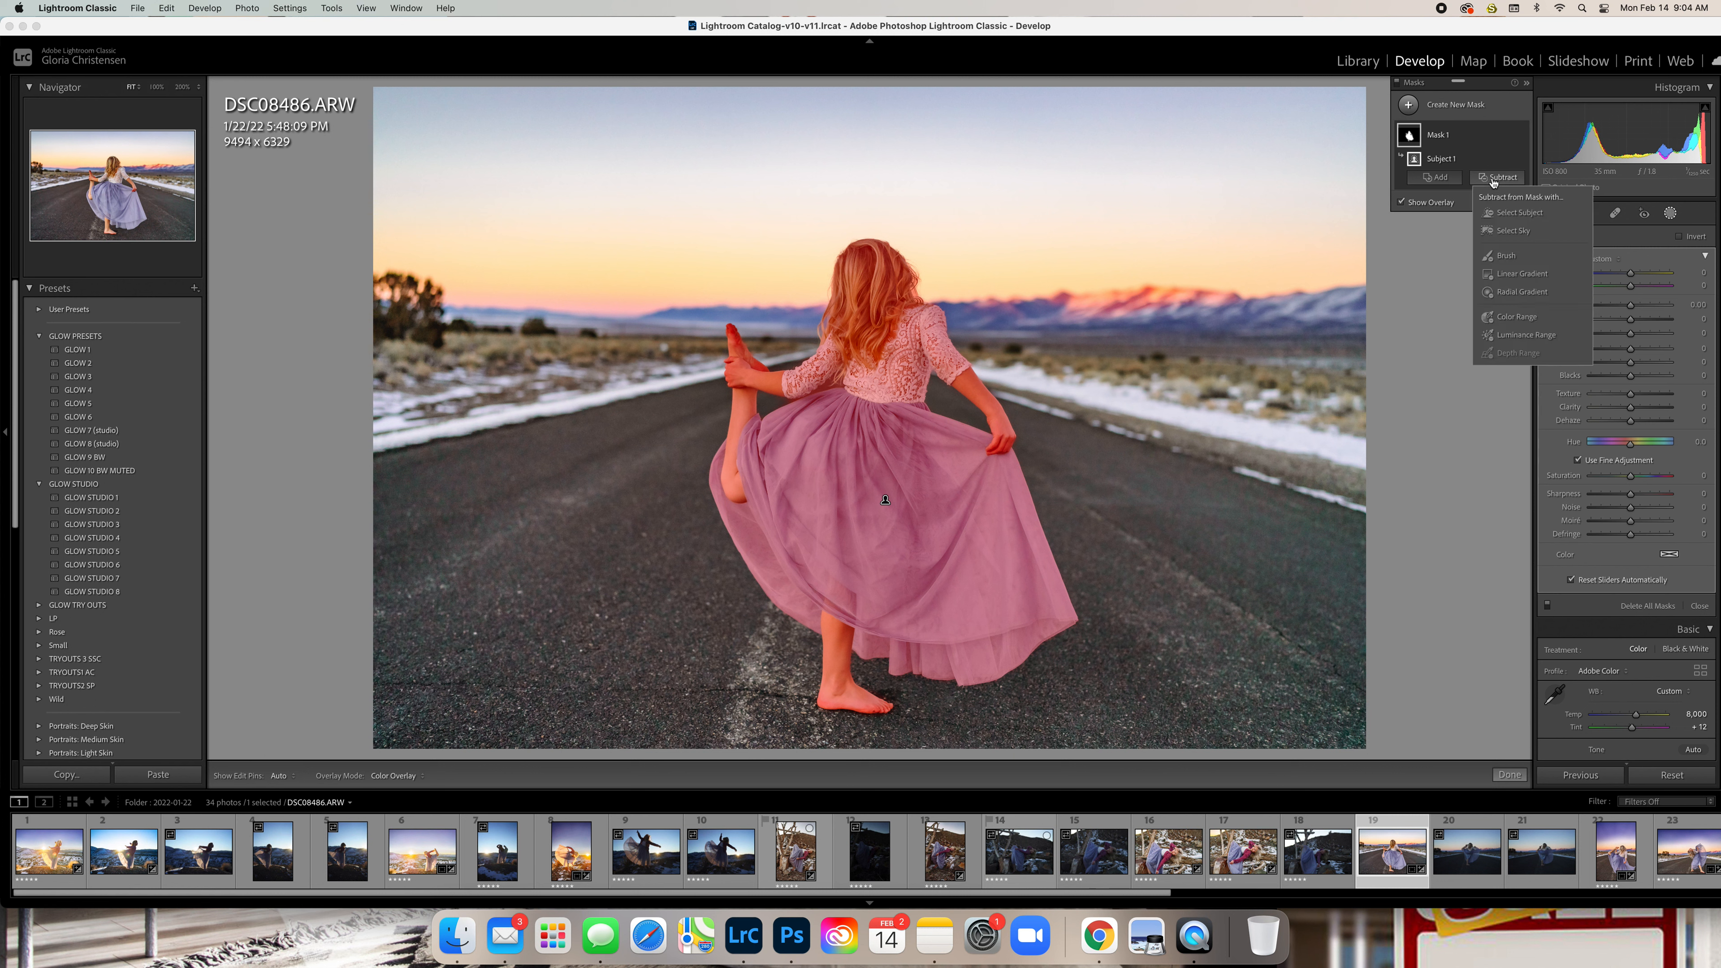
click(1510, 264)
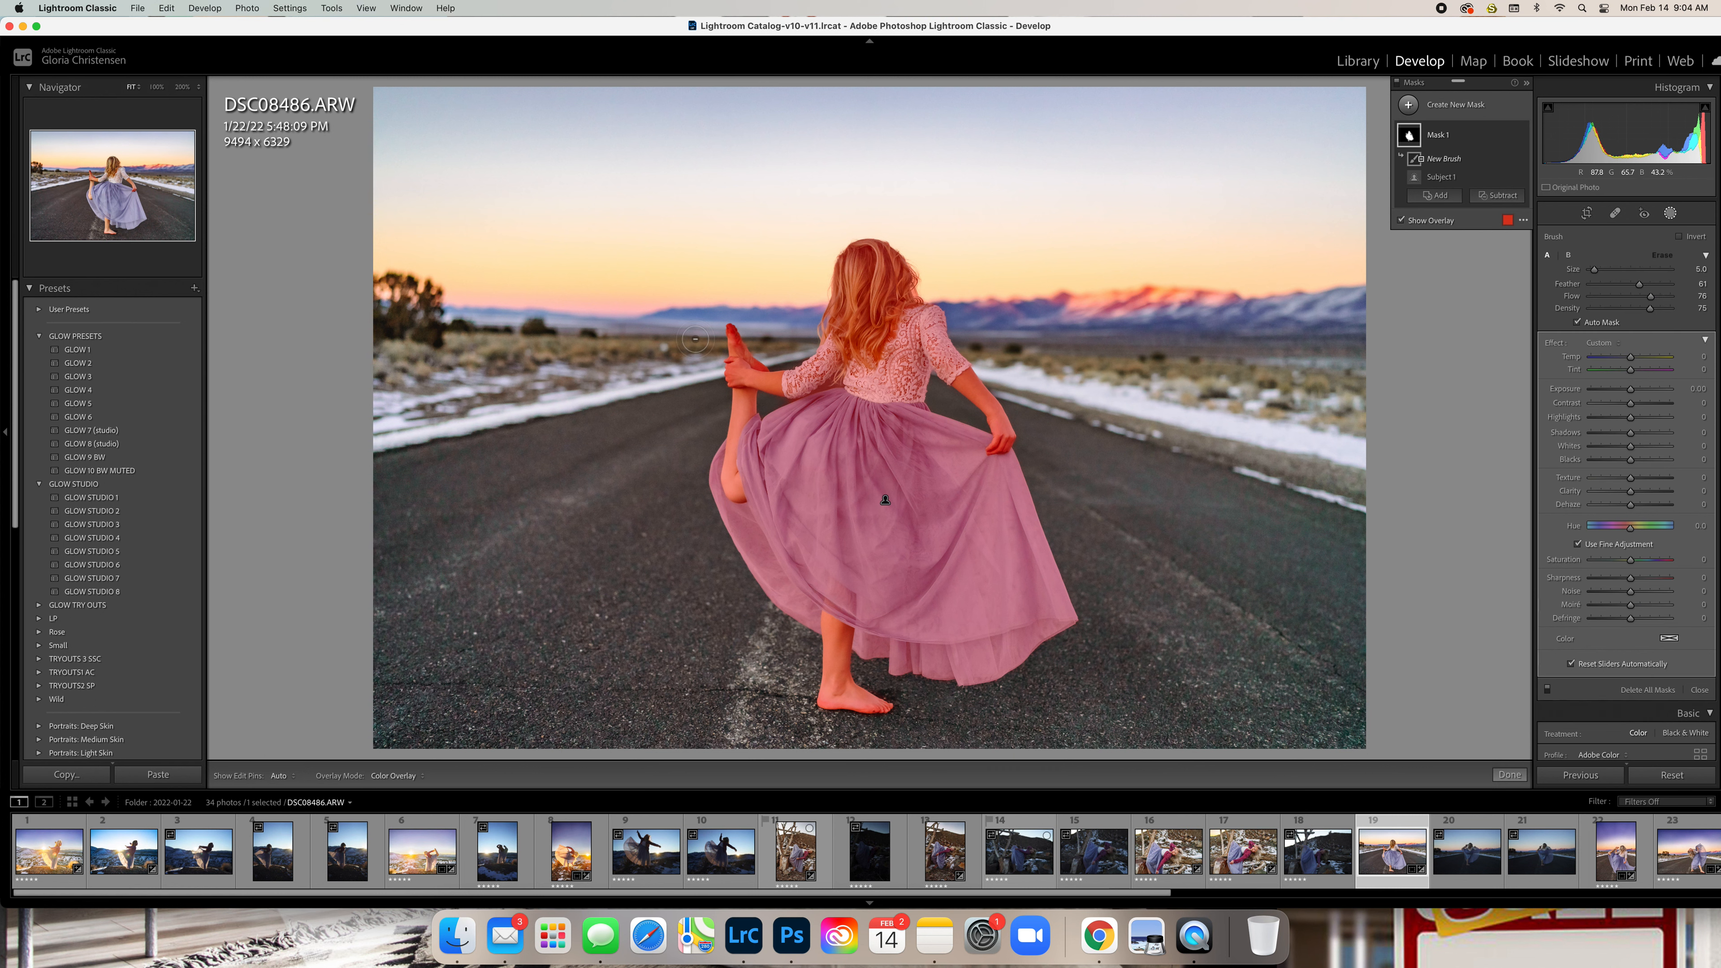
key(h)
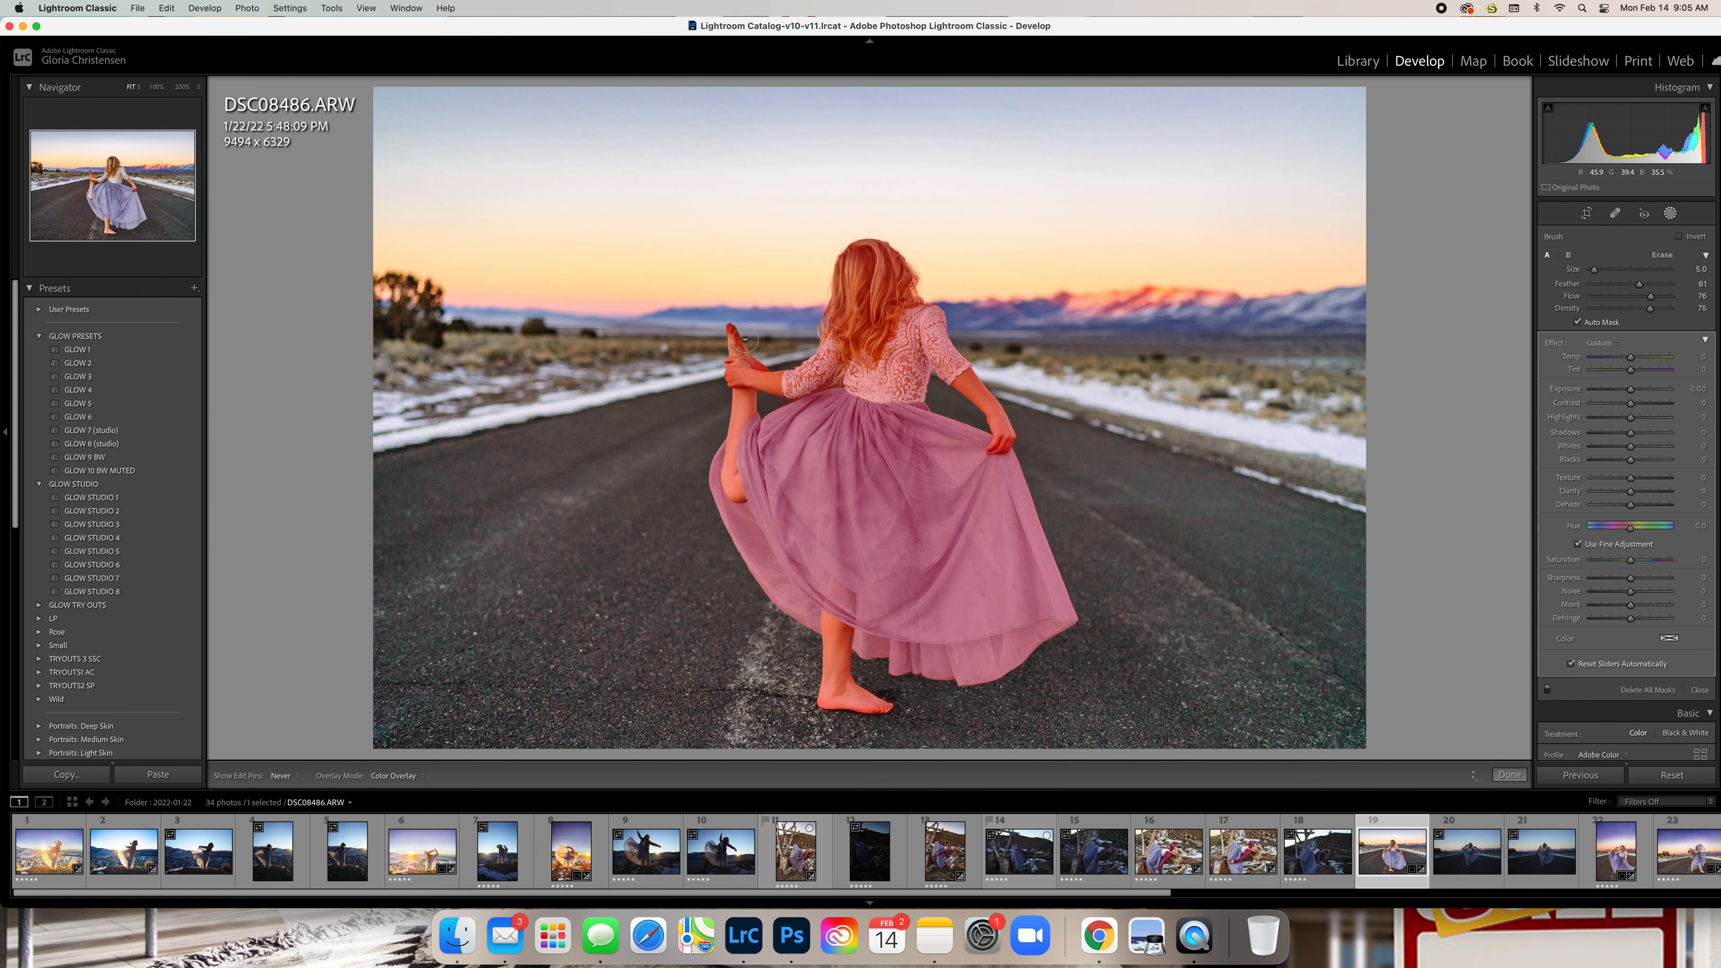
key(h)
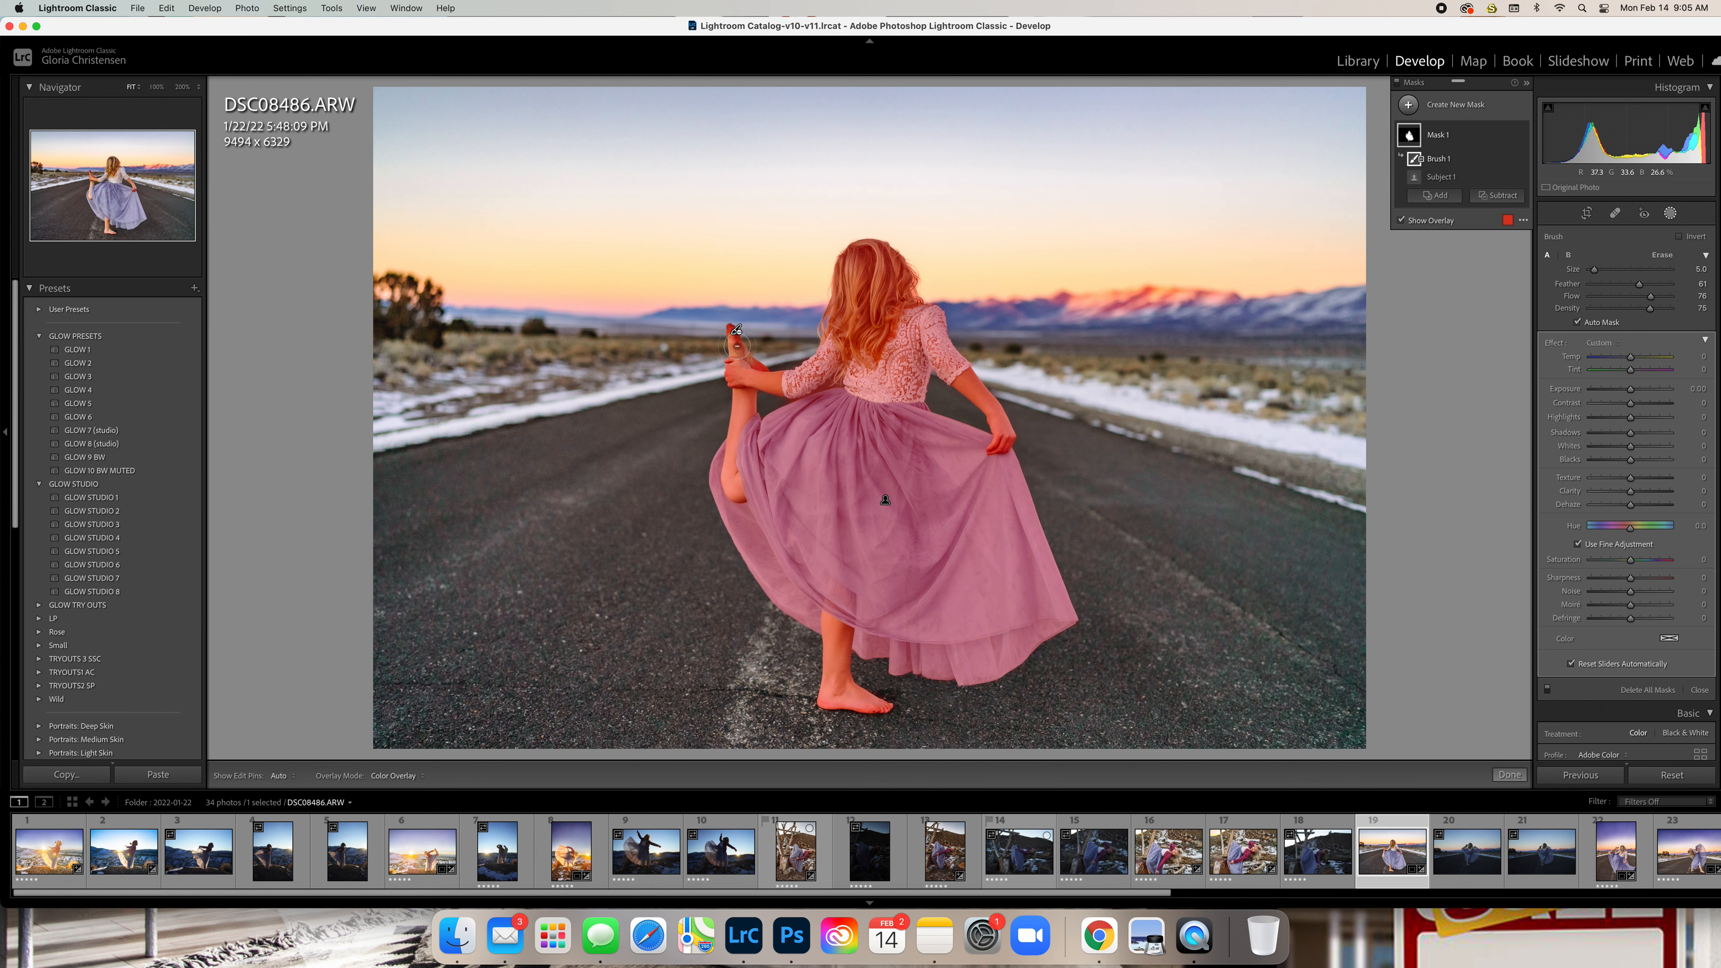
key(h)
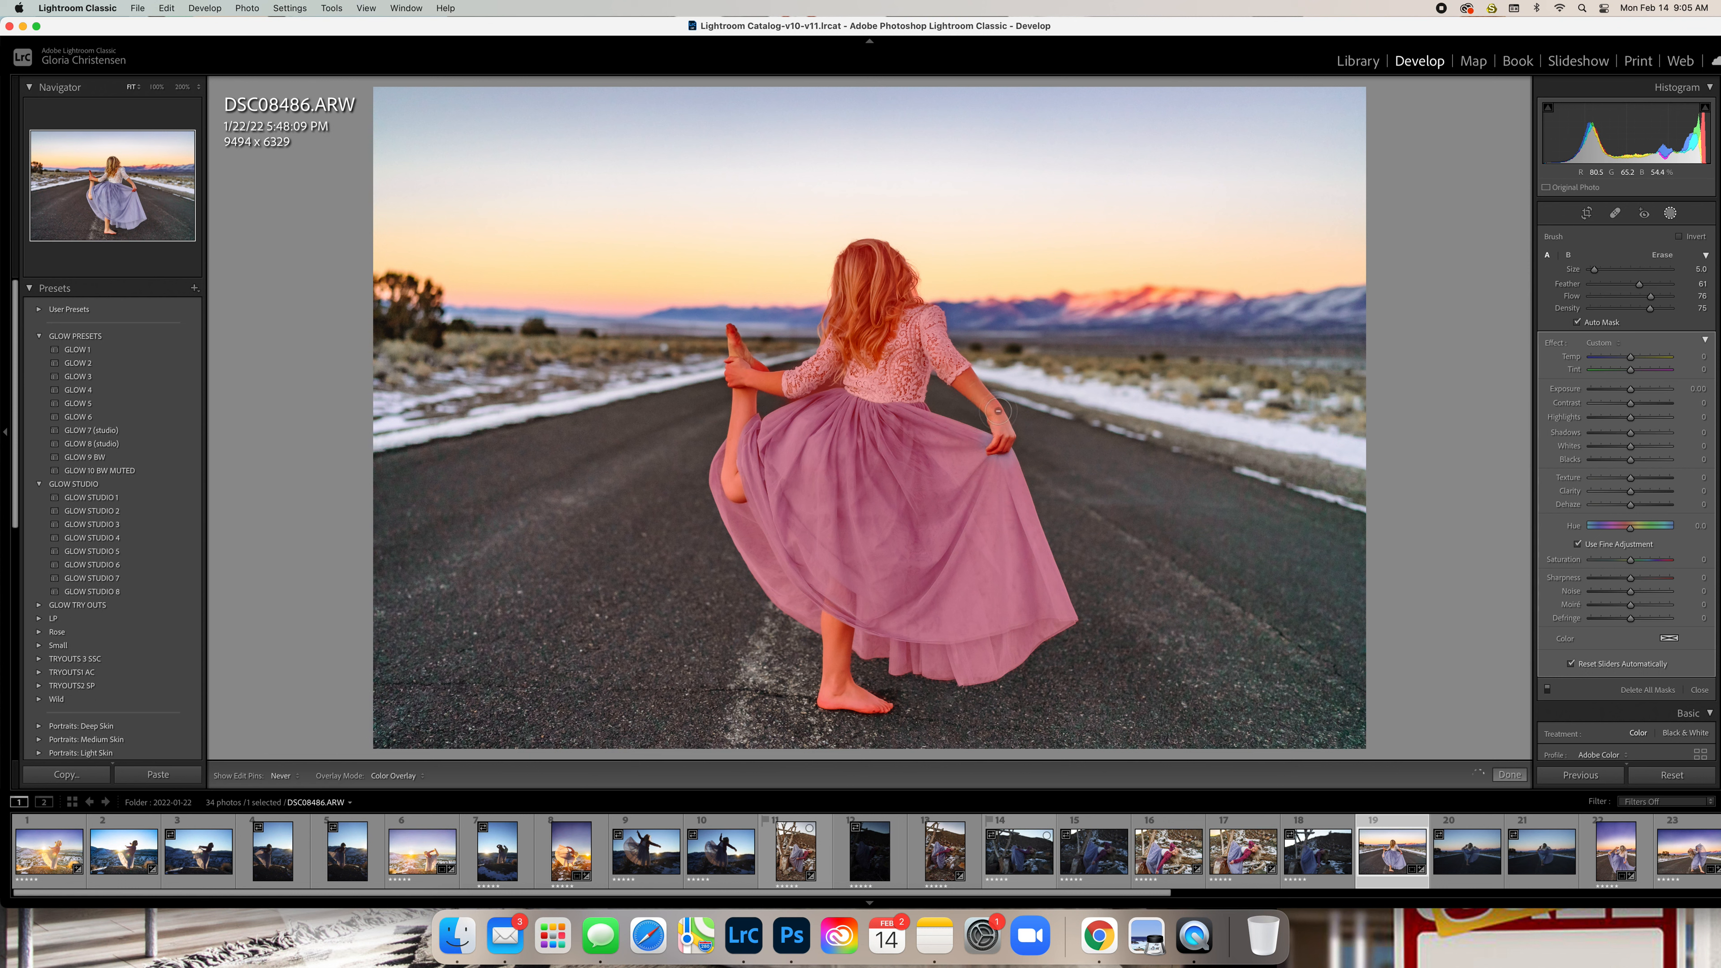
key(h)
key(super+z)
key(super+z)
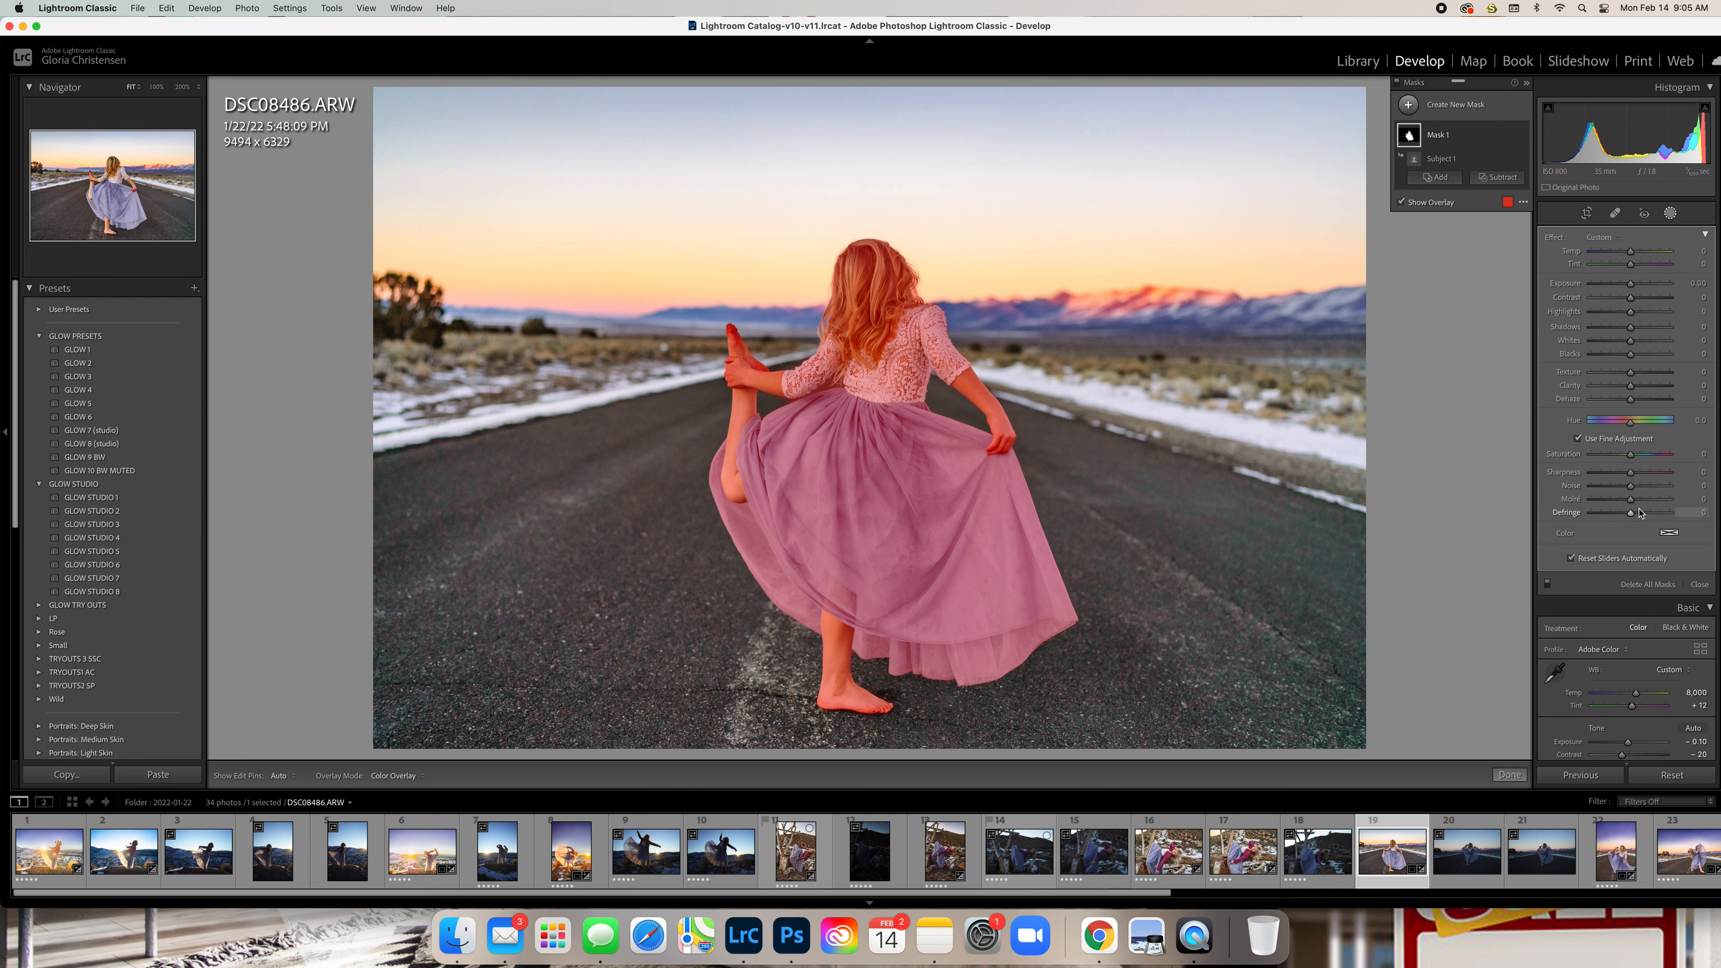
Try Exposure 0.37, a cooler Temp and a Hue shift on the subject mask, and reset the sliders to zero
mouse_move(1632, 285)
mouse_down()
mouse_move(1660, 284)
mouse_move(1591, 290)
mouse_move(1667, 290)
mouse_move(1630, 290)
mouse_move(1664, 255)
mouse_move(1626, 255)
mouse_up()
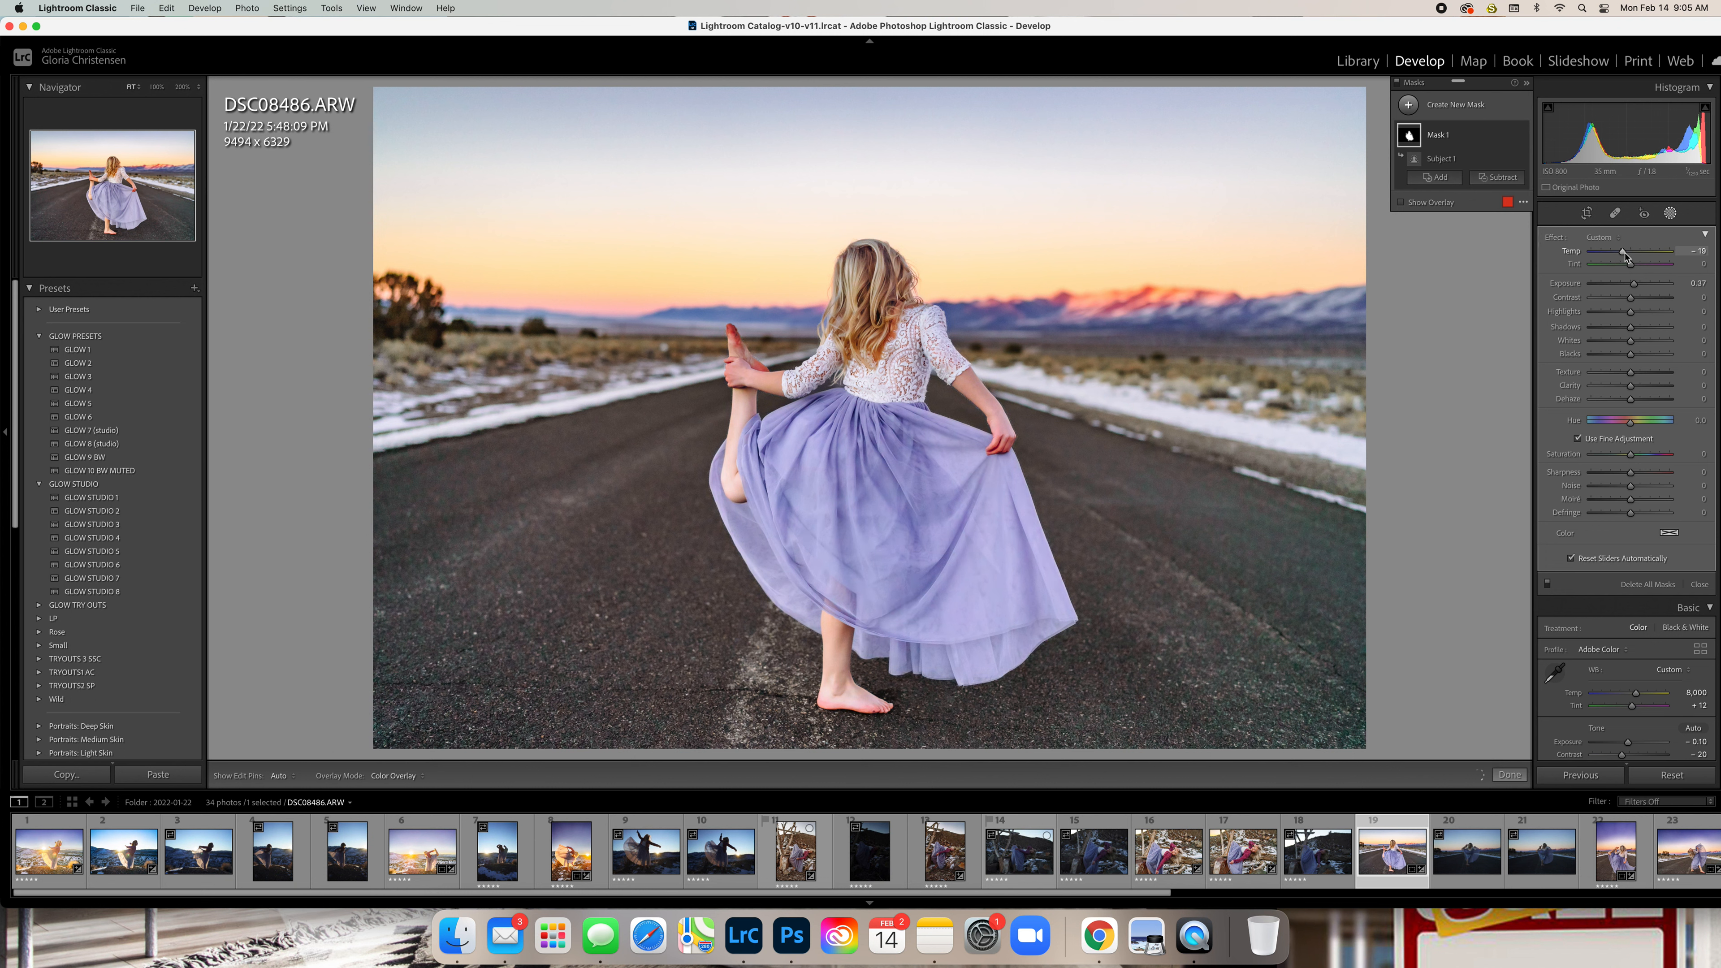
double_click(1625, 253)
key(o)
double_click(1634, 288)
drag(1631, 419, 1614, 429)
key(o)
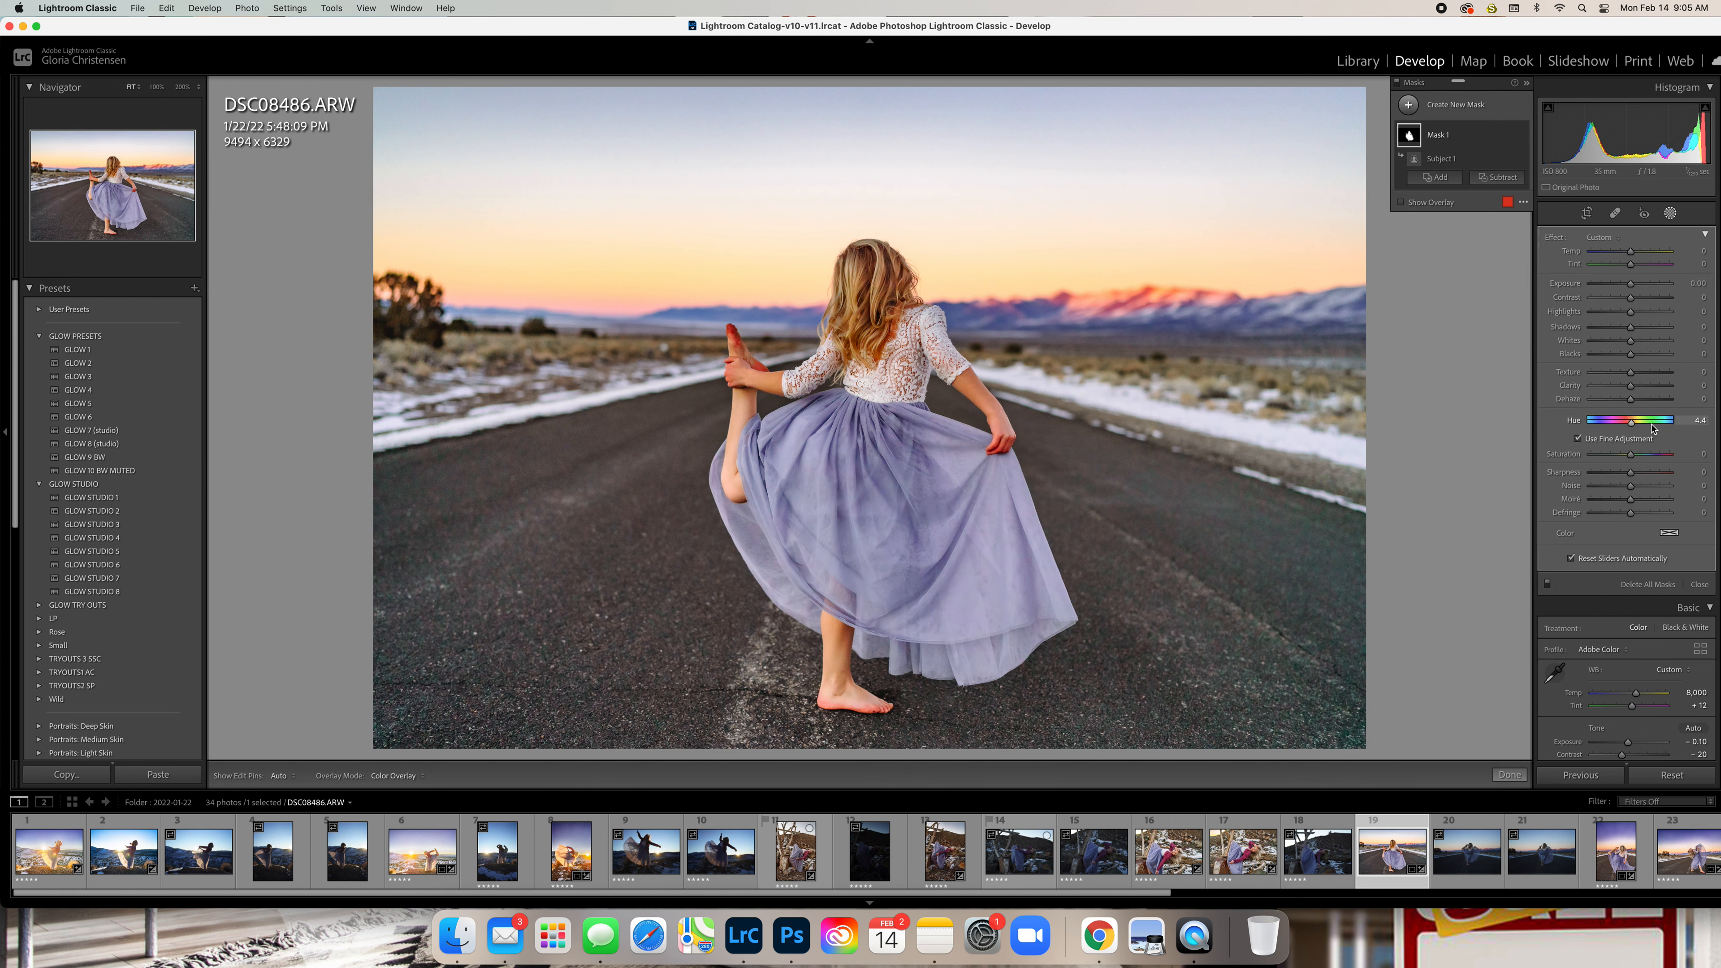
mouse_move(1654, 429)
mouse_down()
mouse_move(1603, 430)
mouse_move(1632, 430)
mouse_up()
Try a new radial gradient mask as a tall ellipse over the girl, and delete that mask
click(1476, 108)
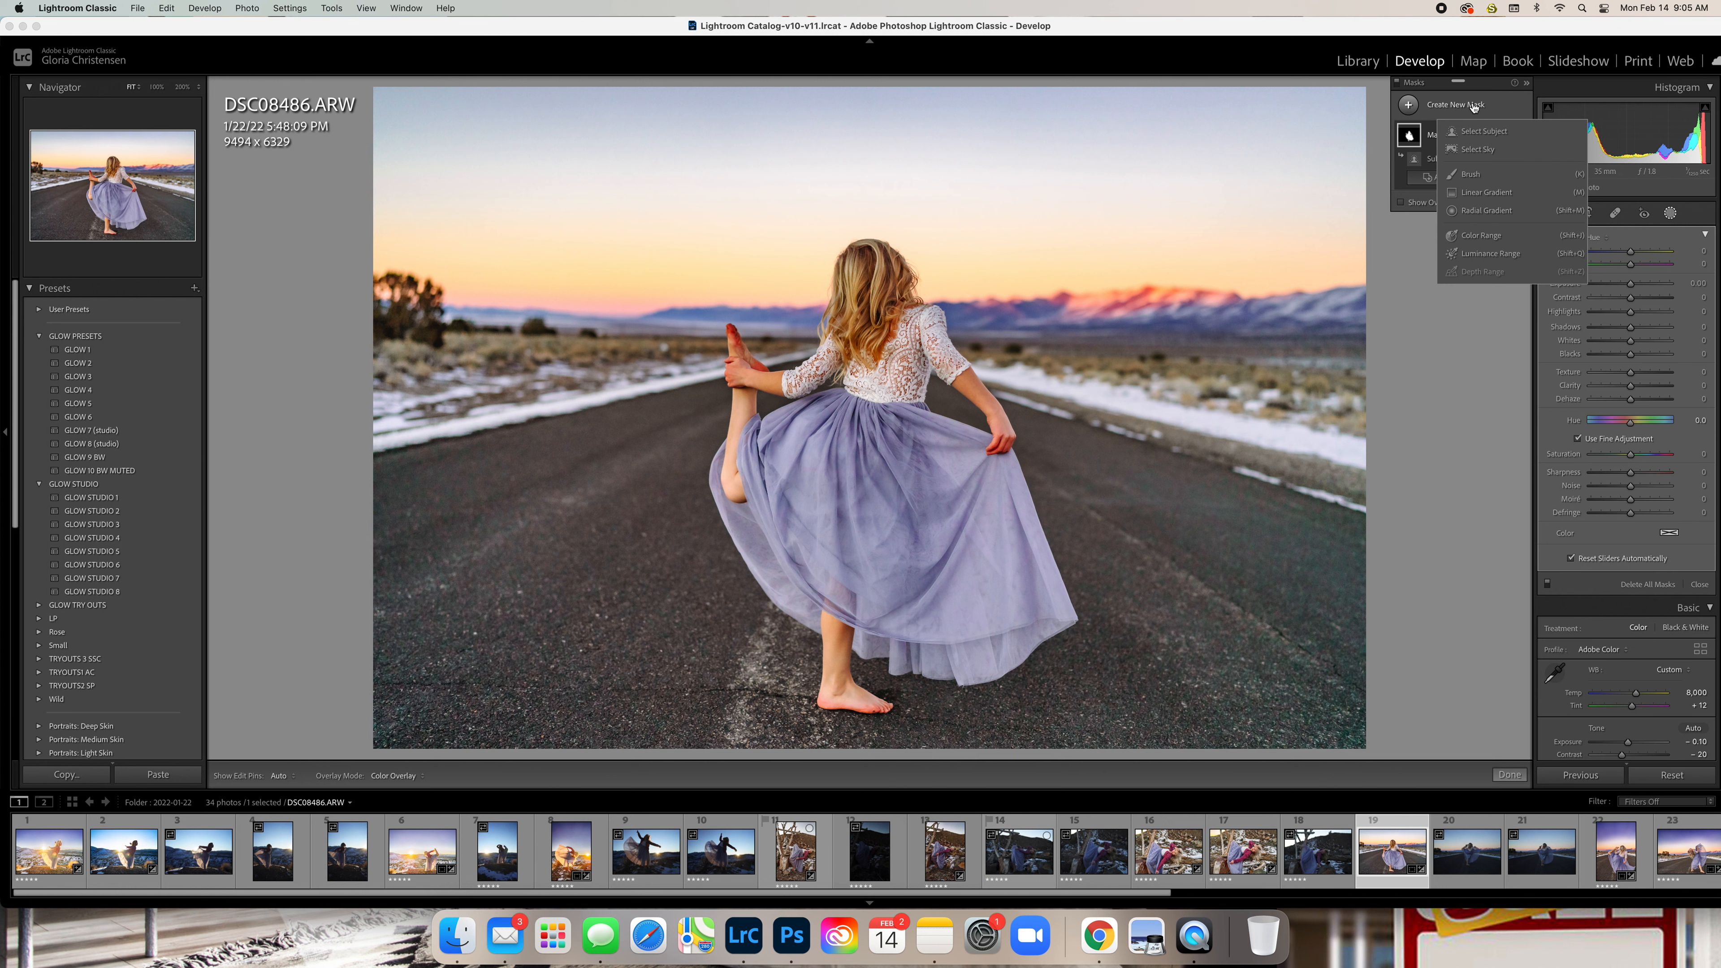
click(1487, 210)
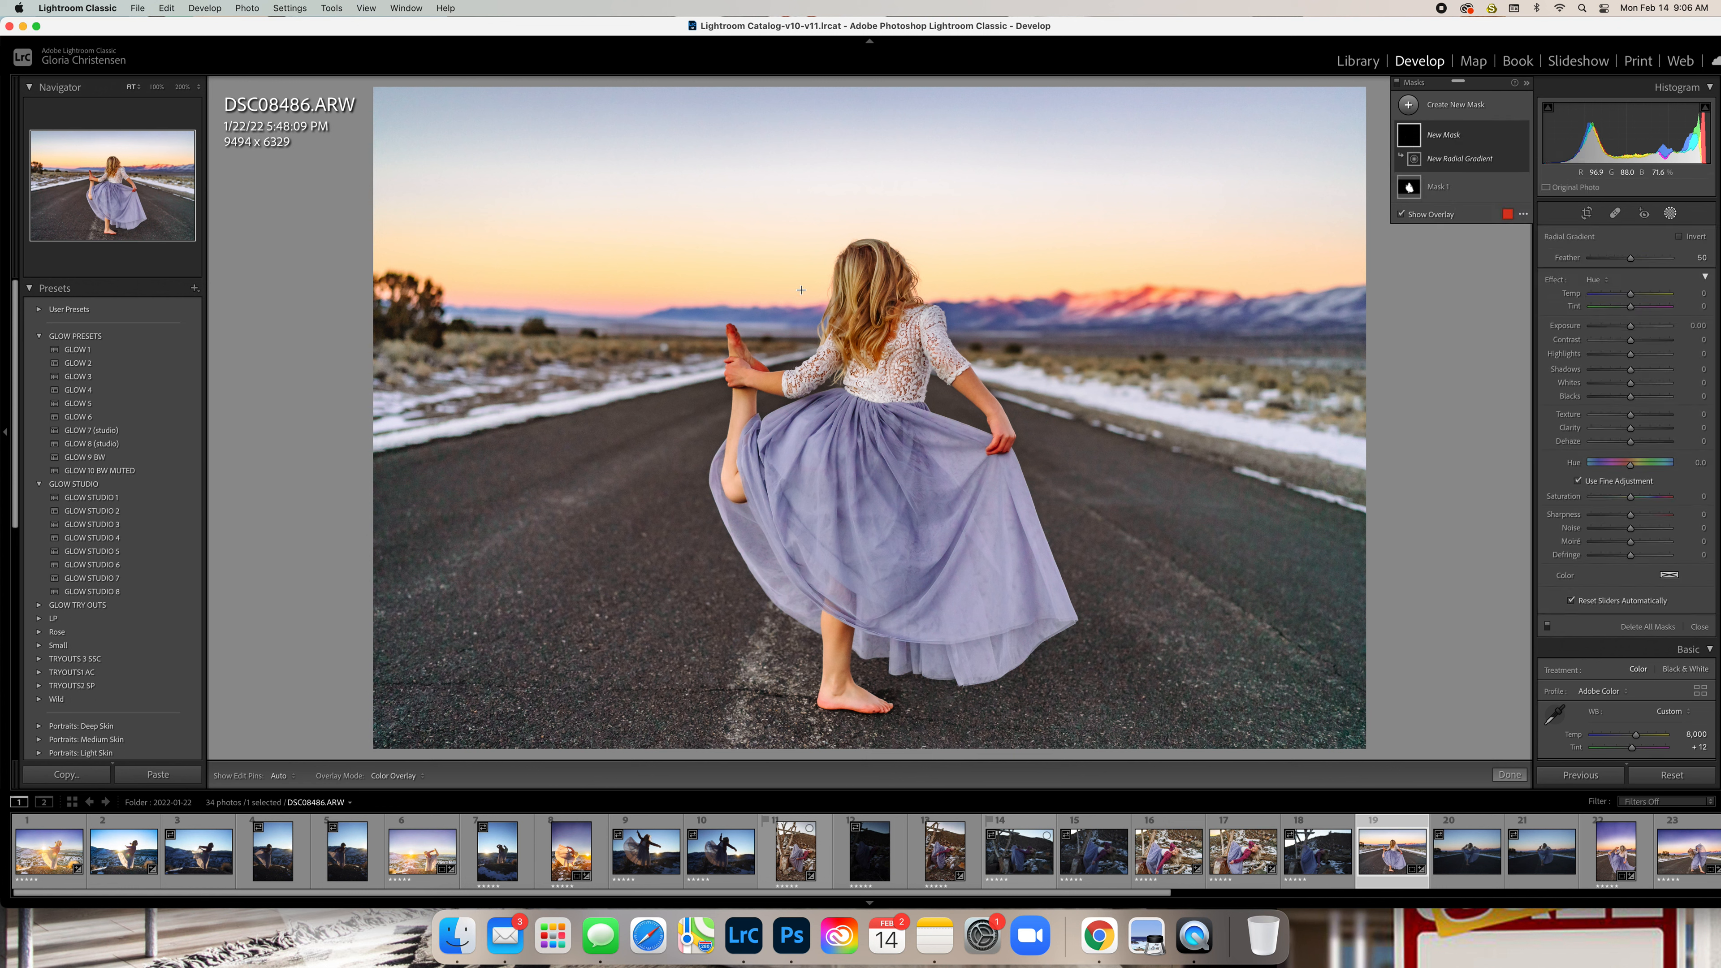
drag(873, 349, 1048, 712)
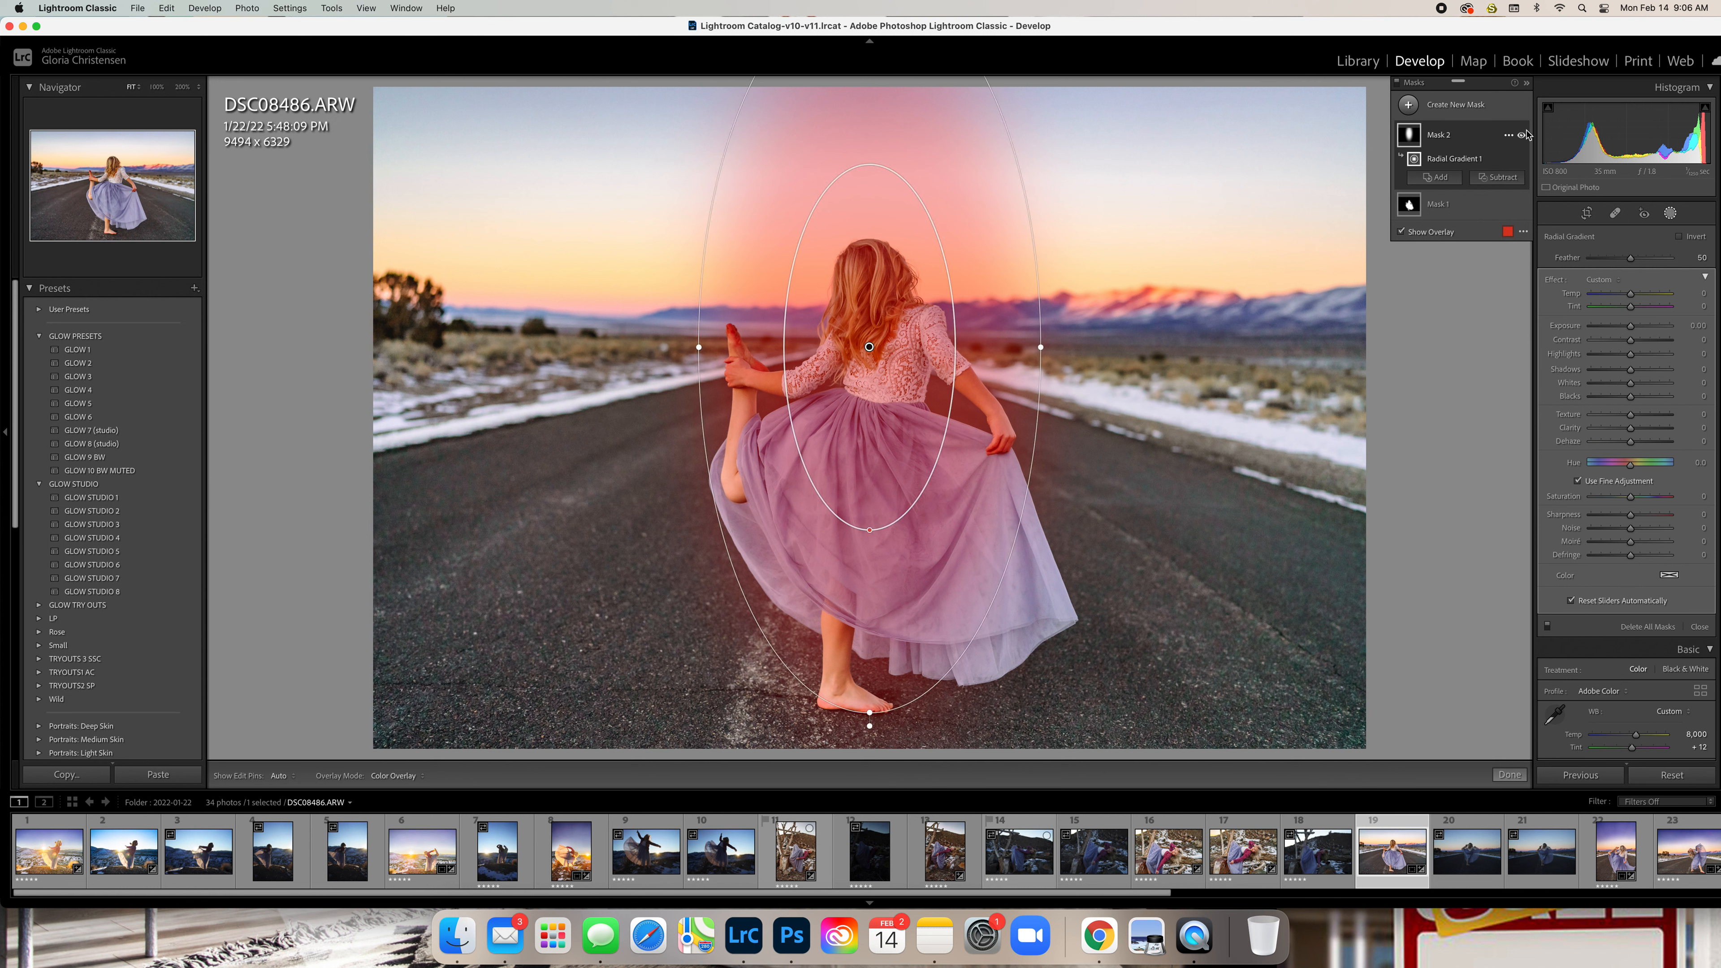
click(1509, 135)
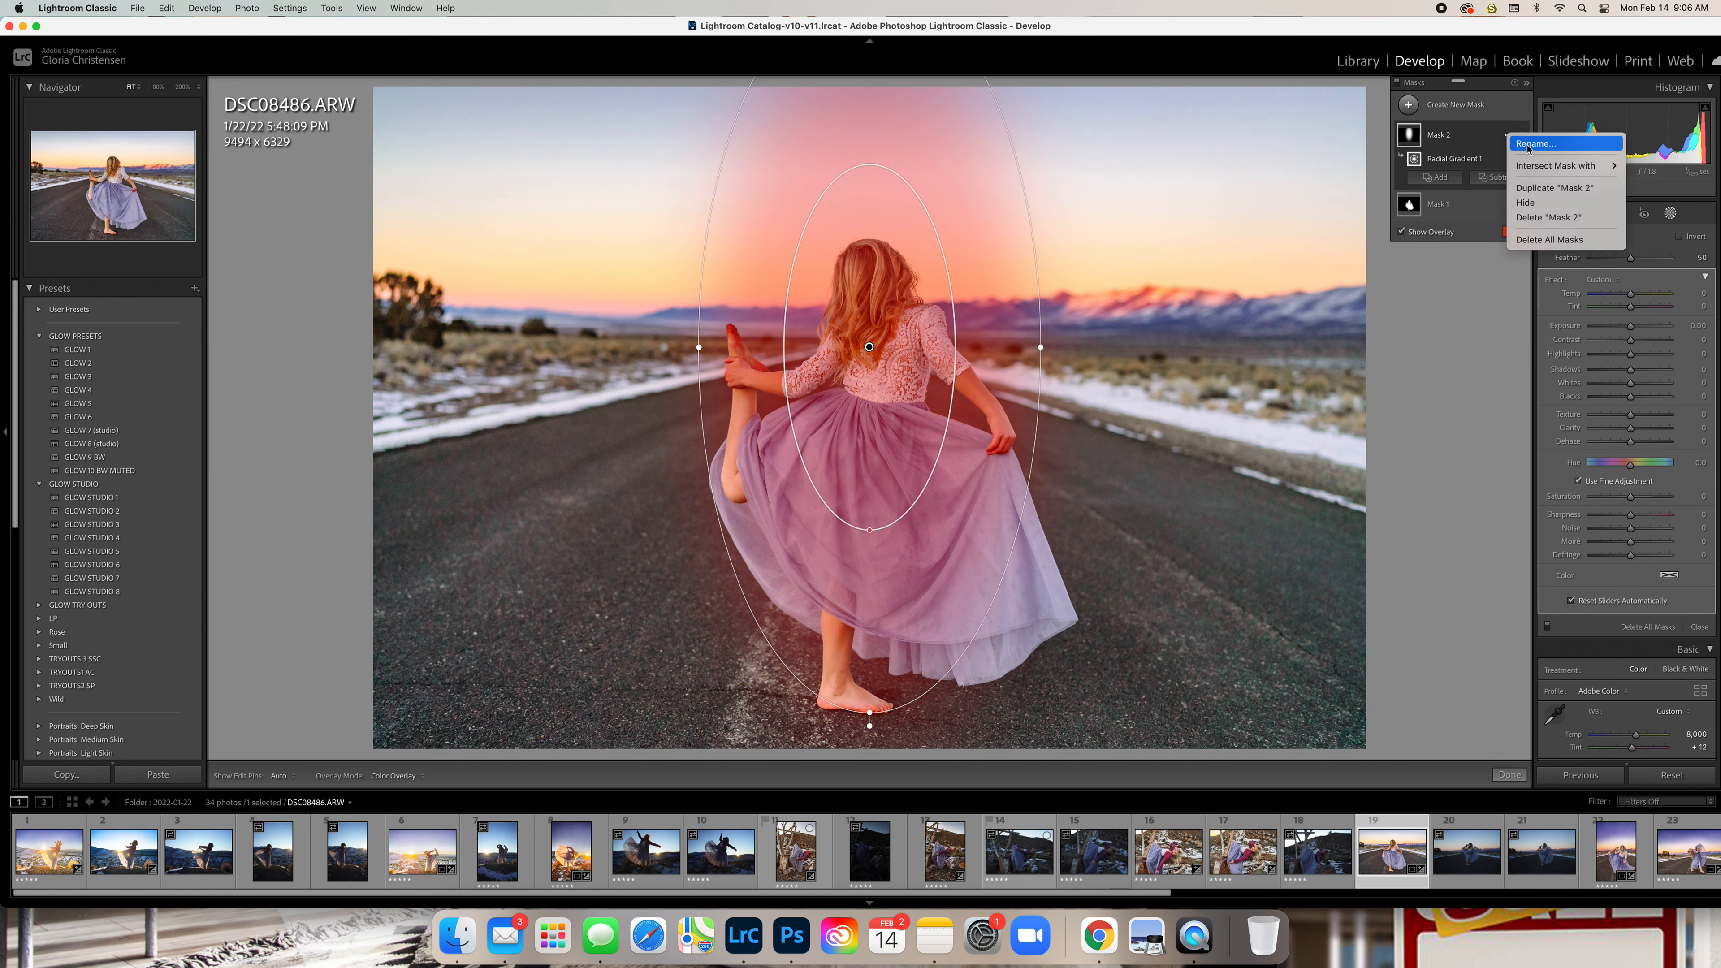
click(1559, 218)
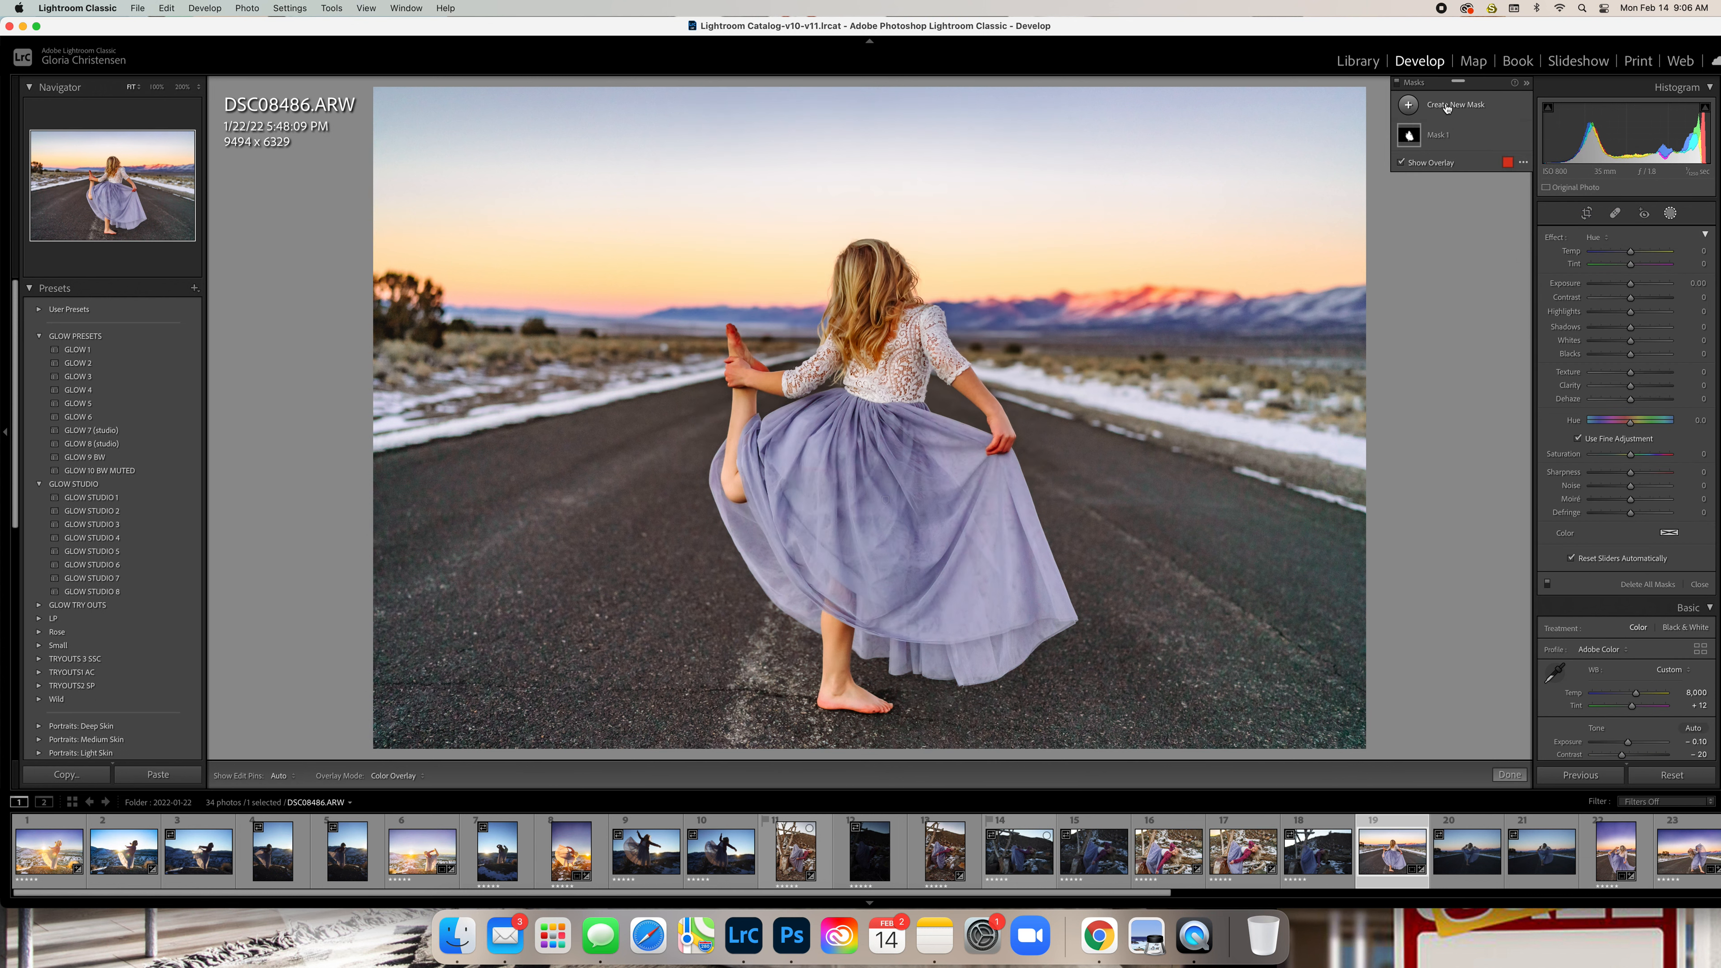
Try raising Shadows to 58, Exposure to 0.15 and the Highlights on the girl's subject mask
click(1410, 137)
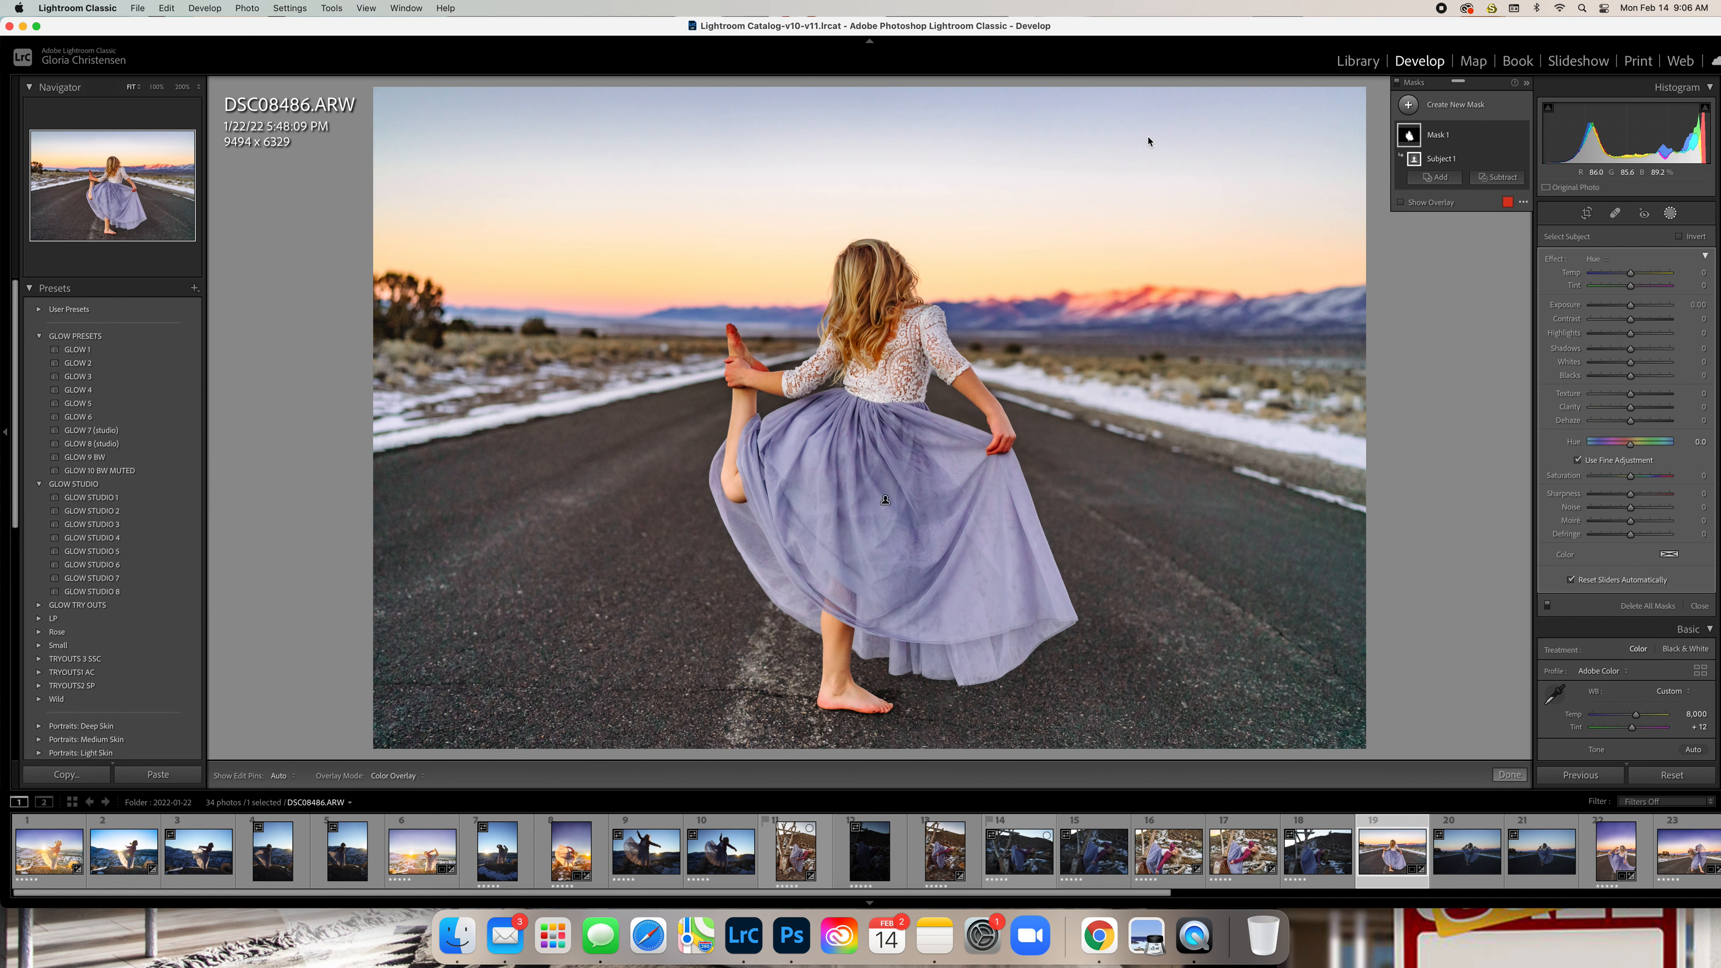
click(1601, 259)
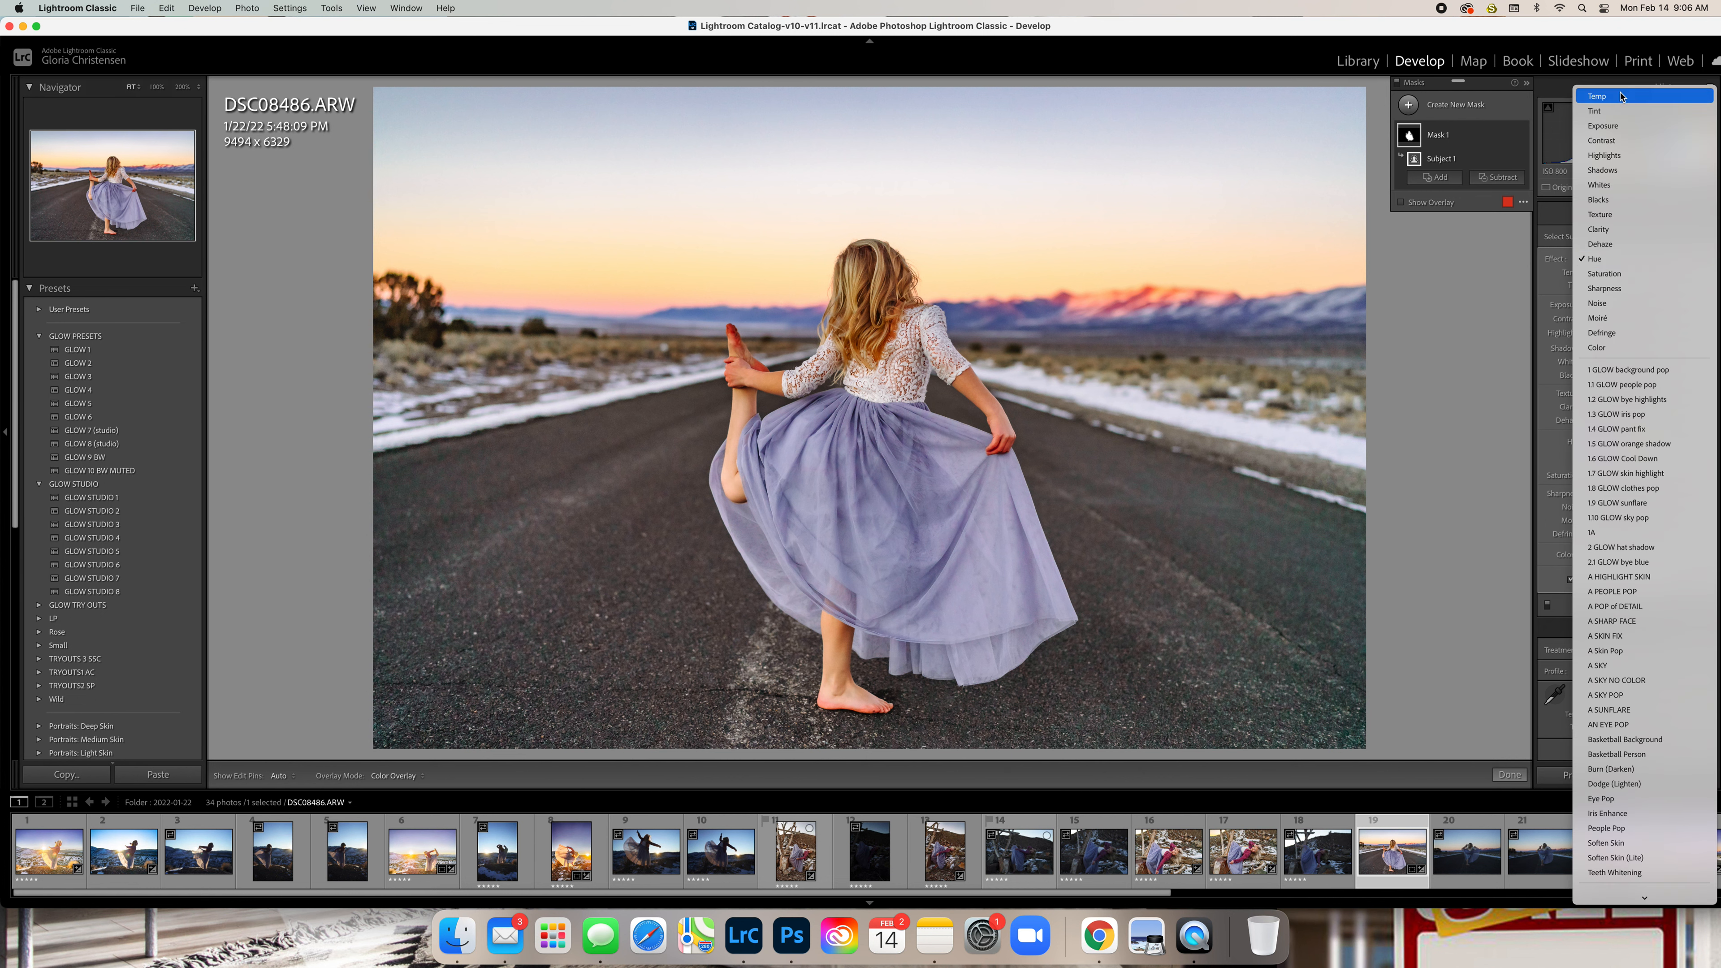
click(1613, 171)
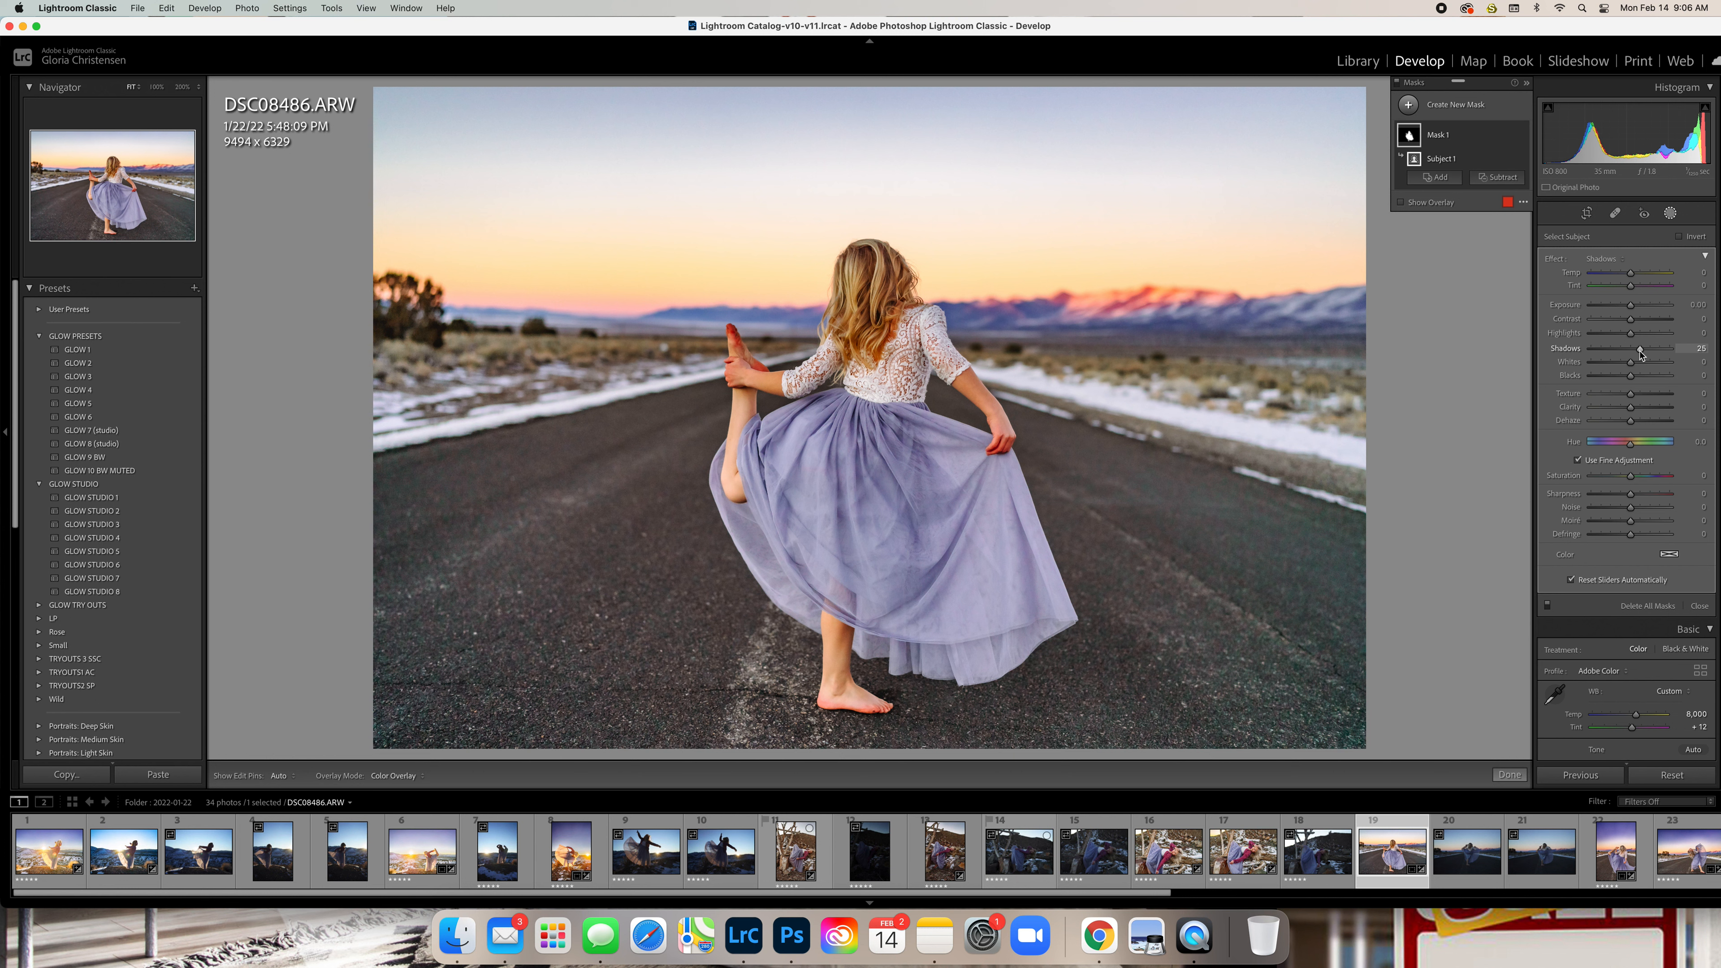
drag(1641, 350, 1634, 311)
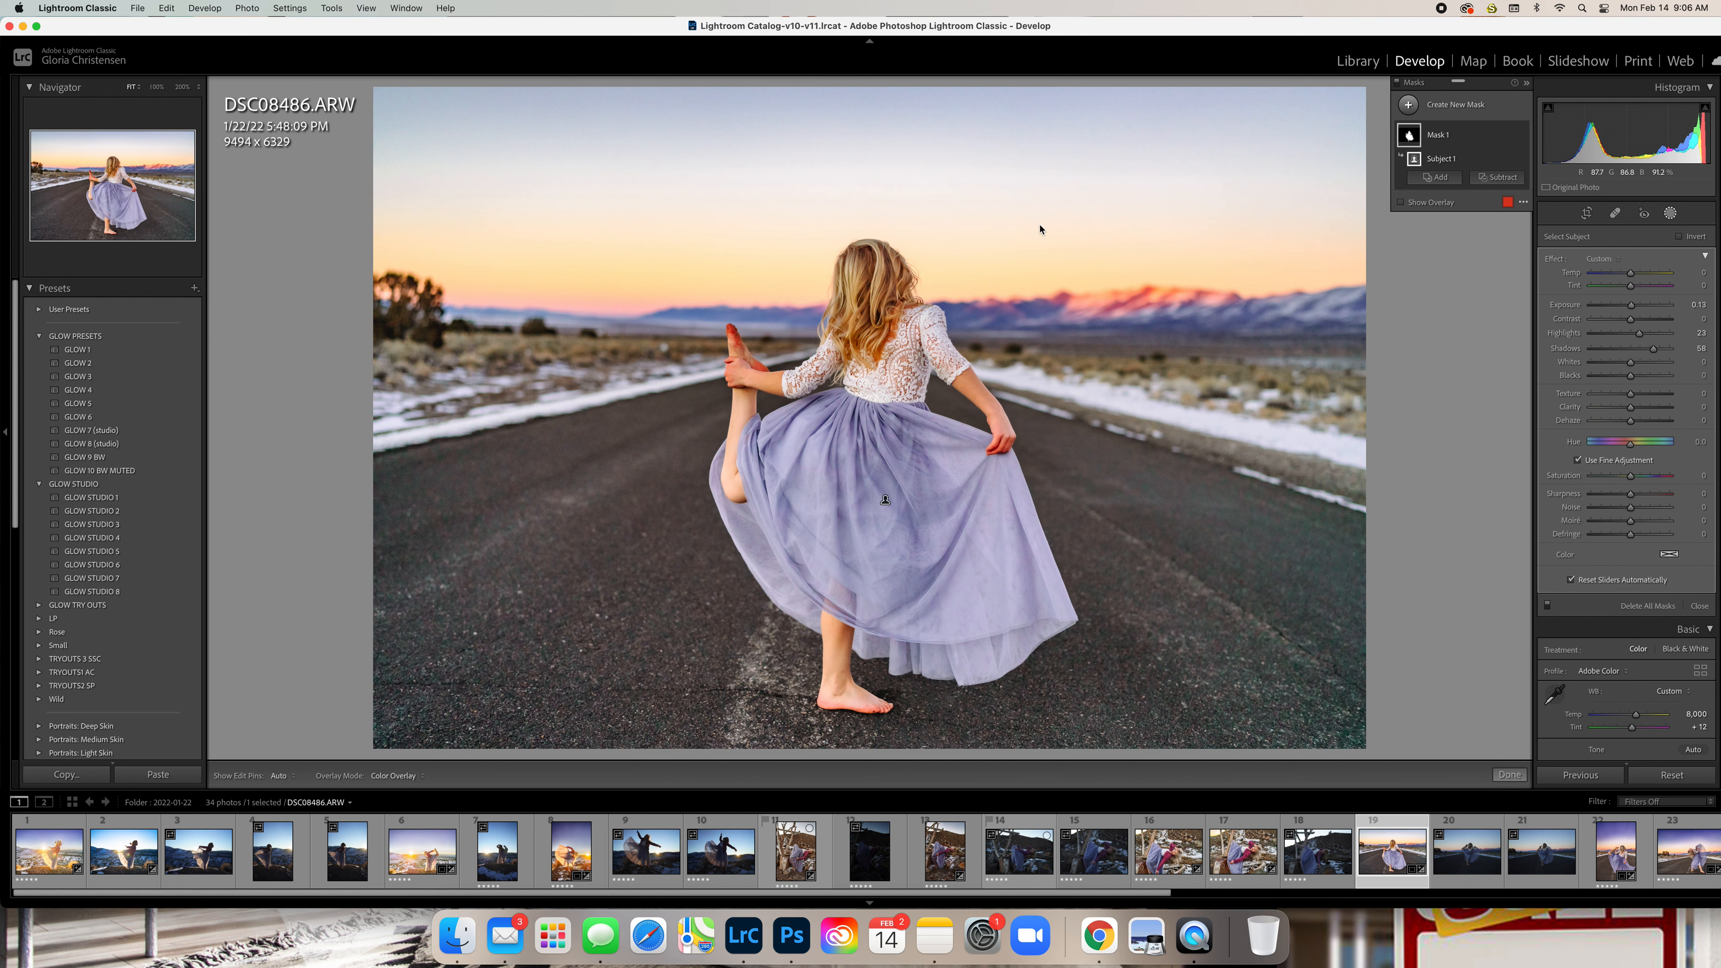
Apply the 1.1 GLOW people pop effect to the girl's mask and add a second Select Subject mask
click(1614, 264)
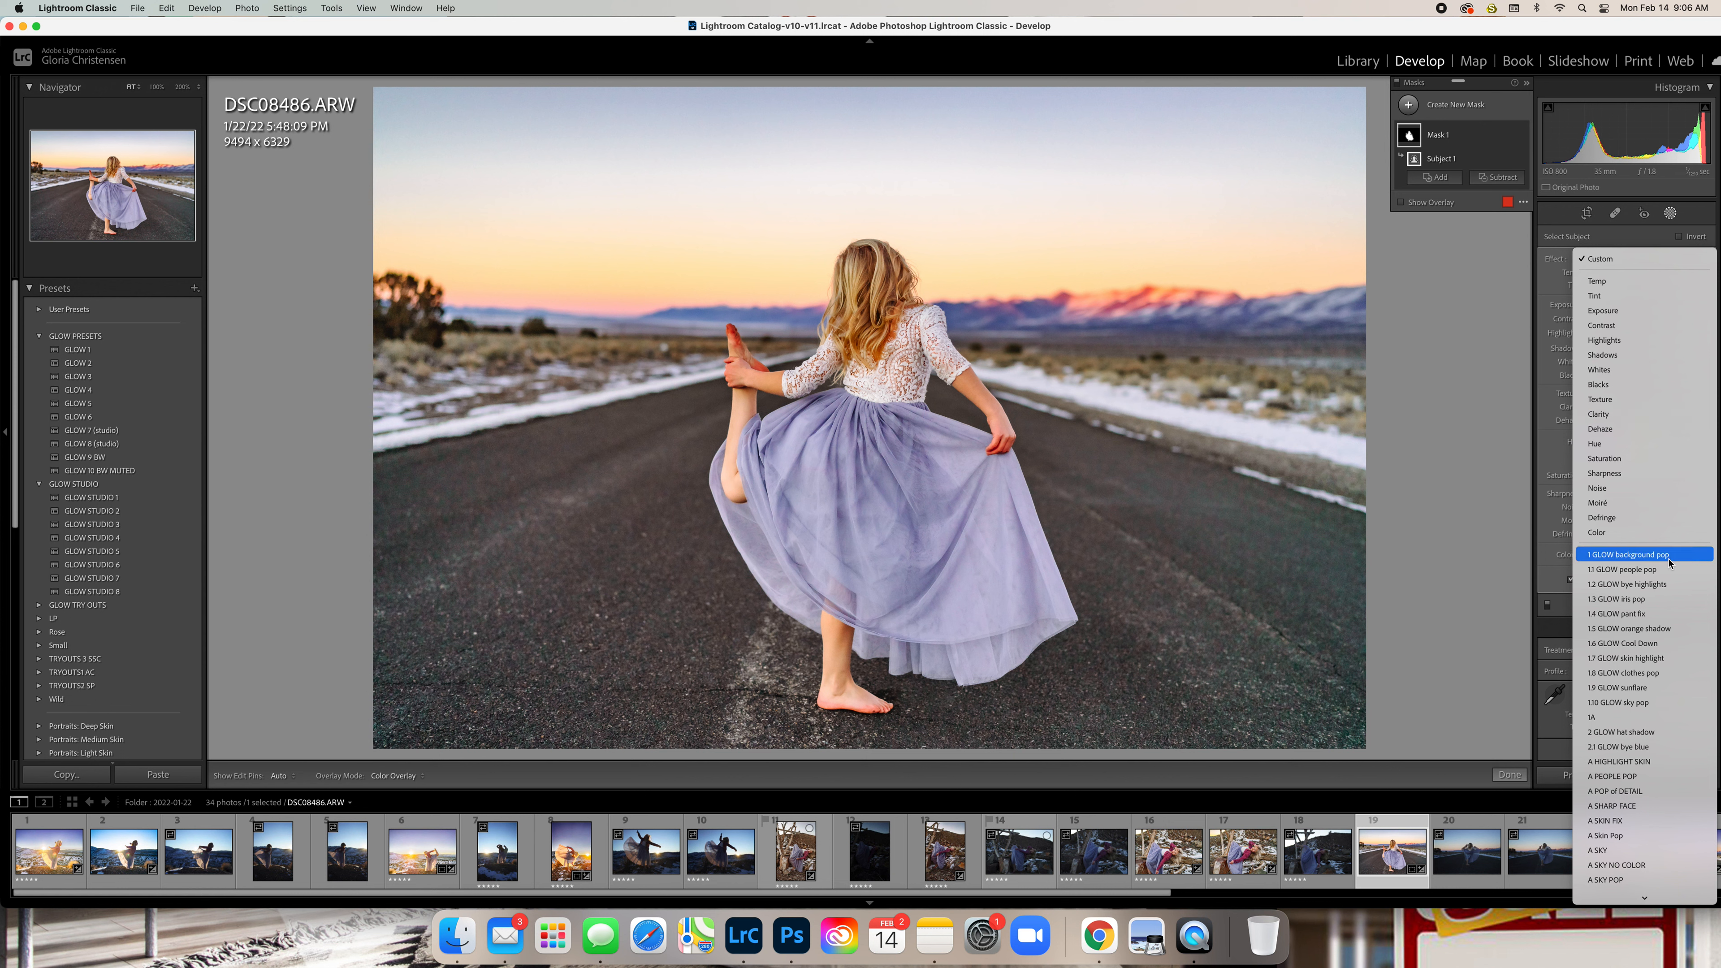
click(1654, 571)
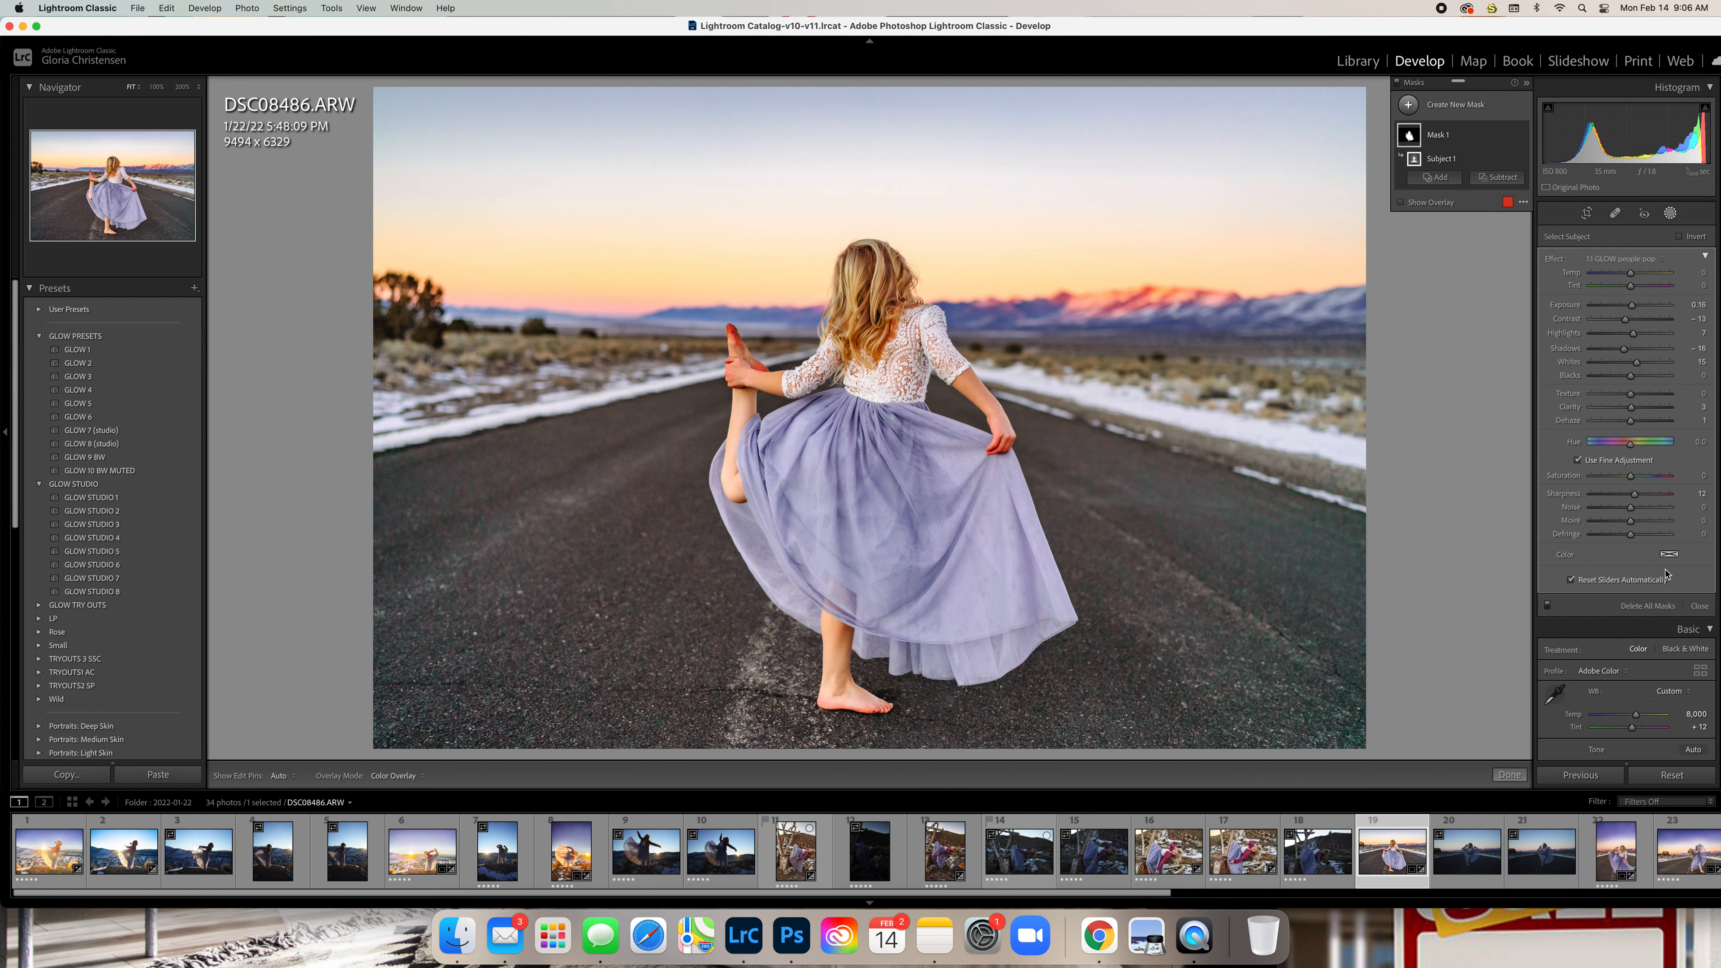
click(1471, 111)
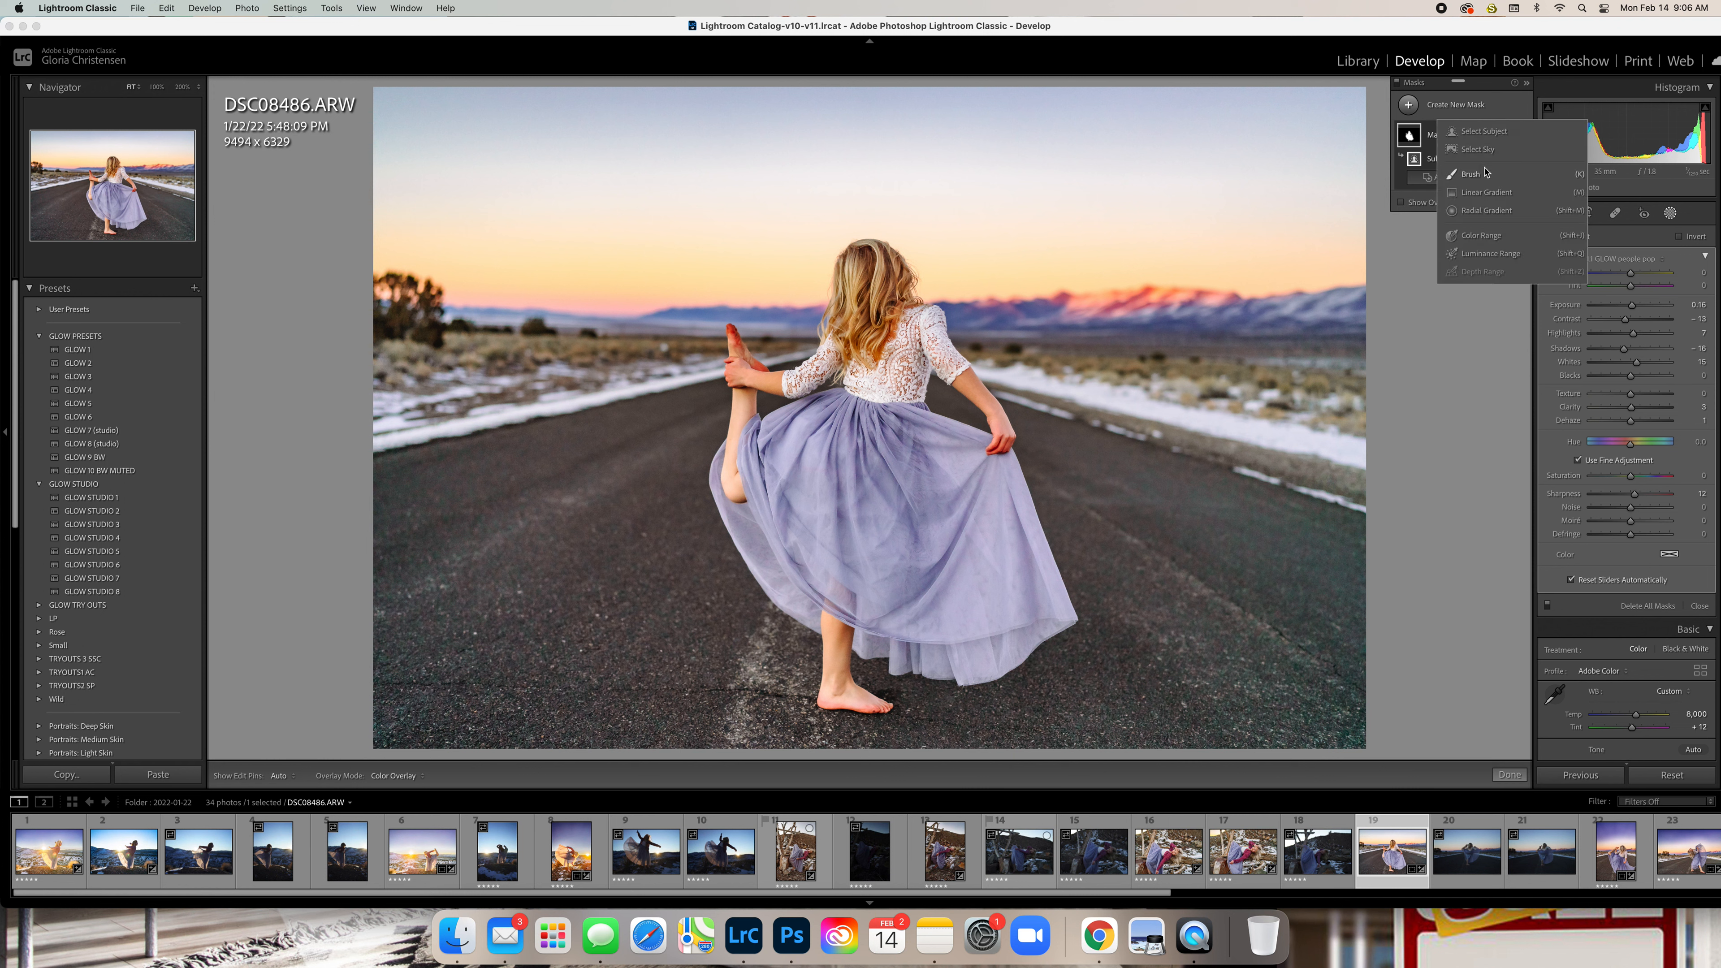
click(1483, 133)
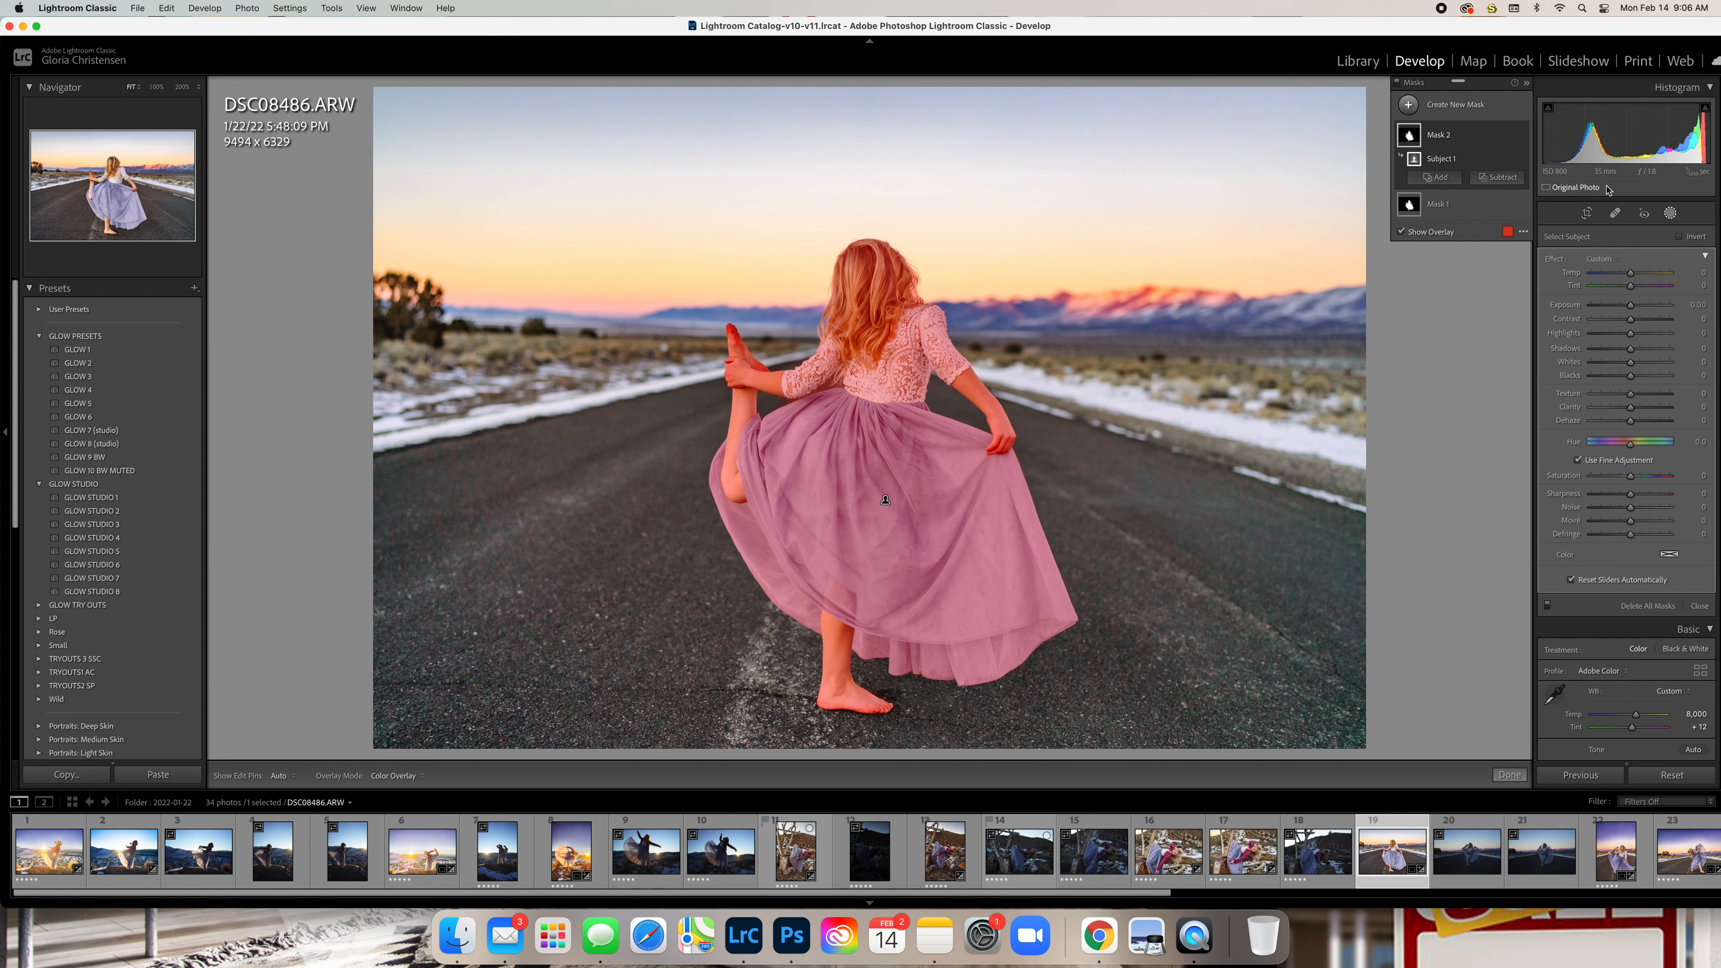
Invert the second subject mask to cover the background and subtract the sky from it with Select Sky
click(1680, 237)
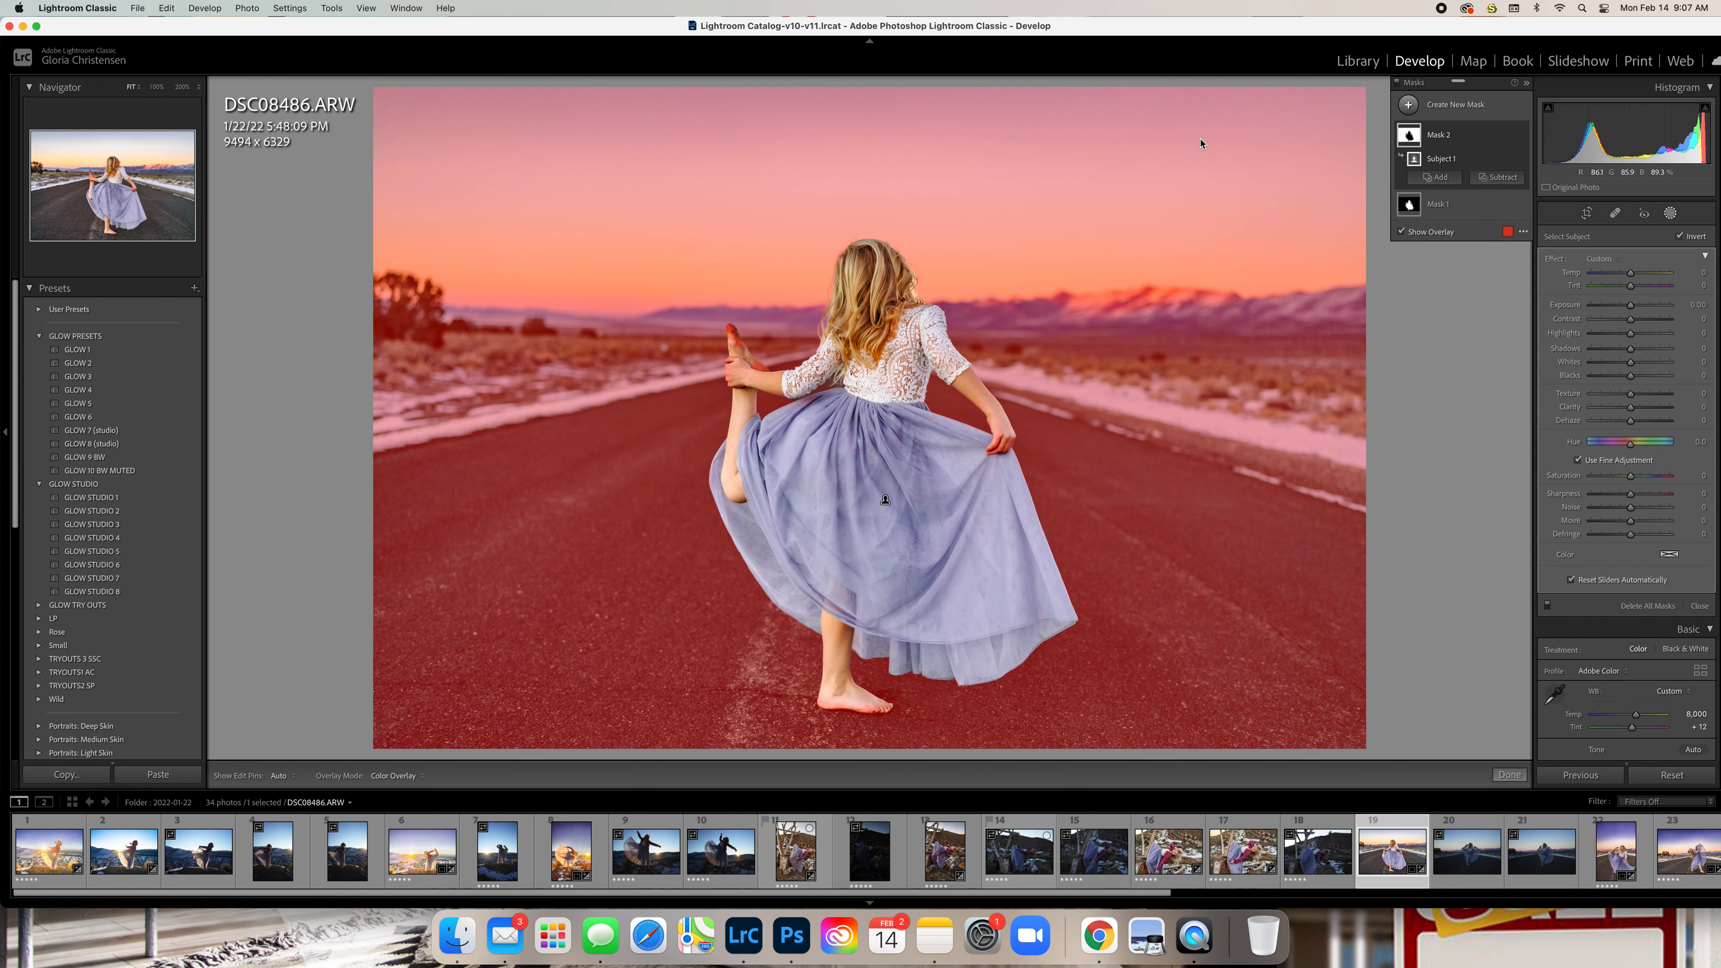
click(1511, 179)
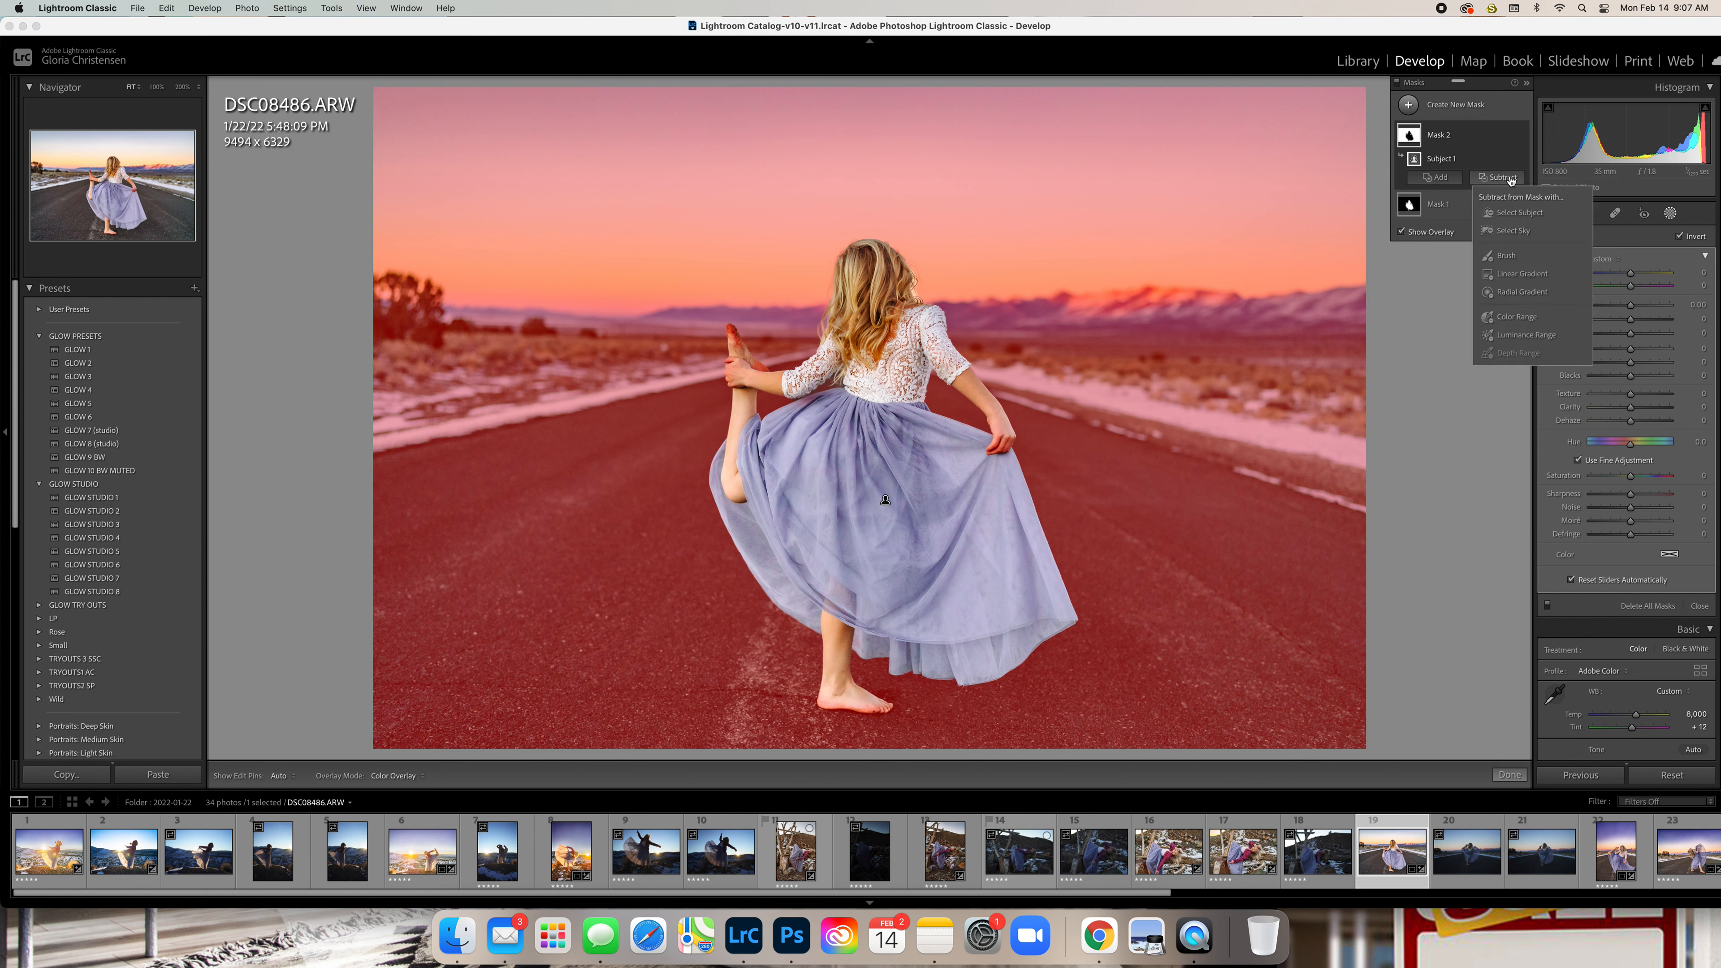
click(1522, 232)
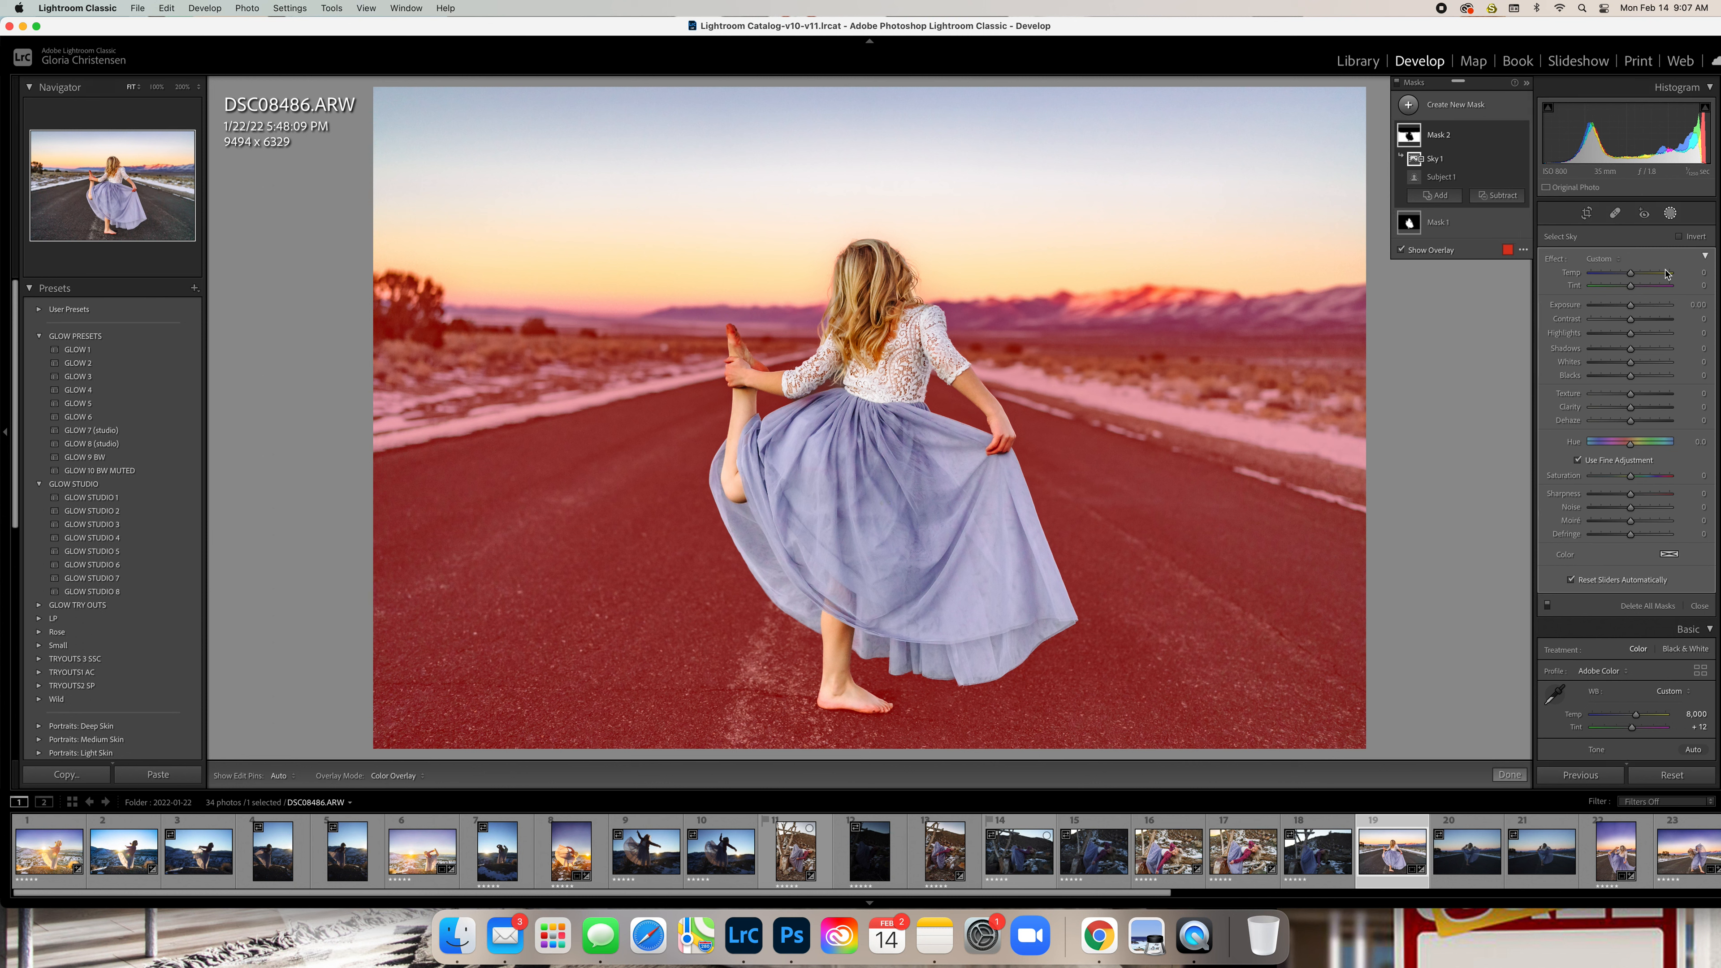
Apply the 1 GLOW background pop effect to the background mask, warm its Temp slightly and set Hue to -1.8 with the overlay hidden
click(1610, 259)
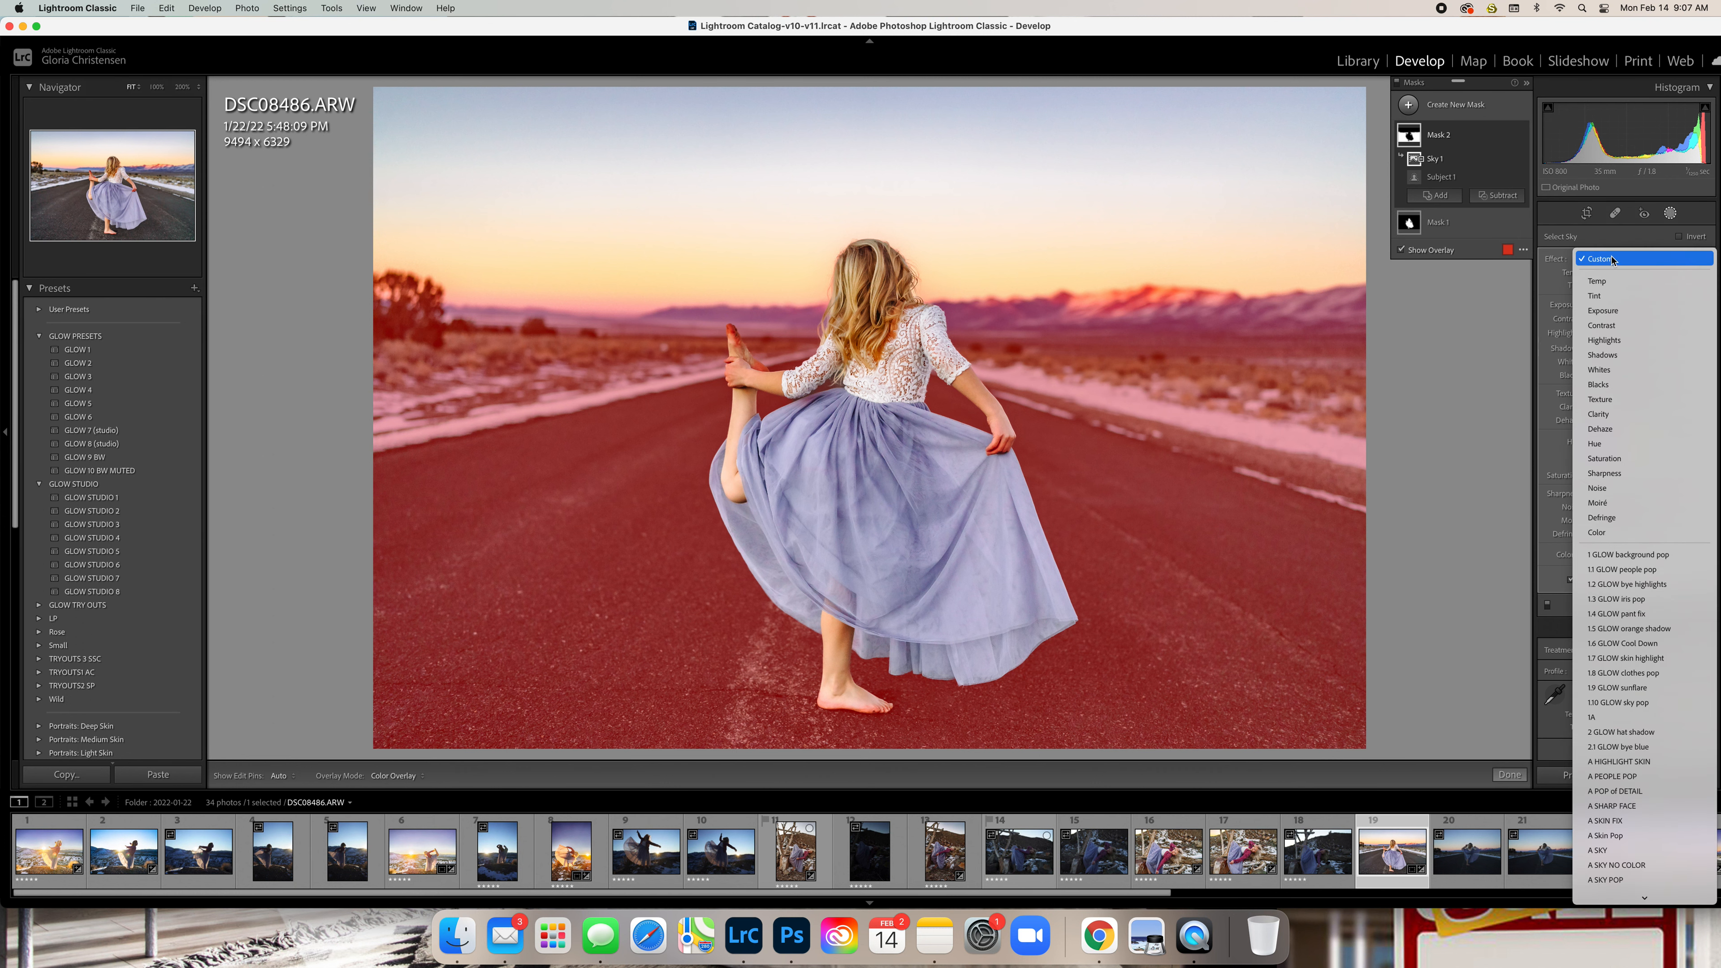
click(1665, 555)
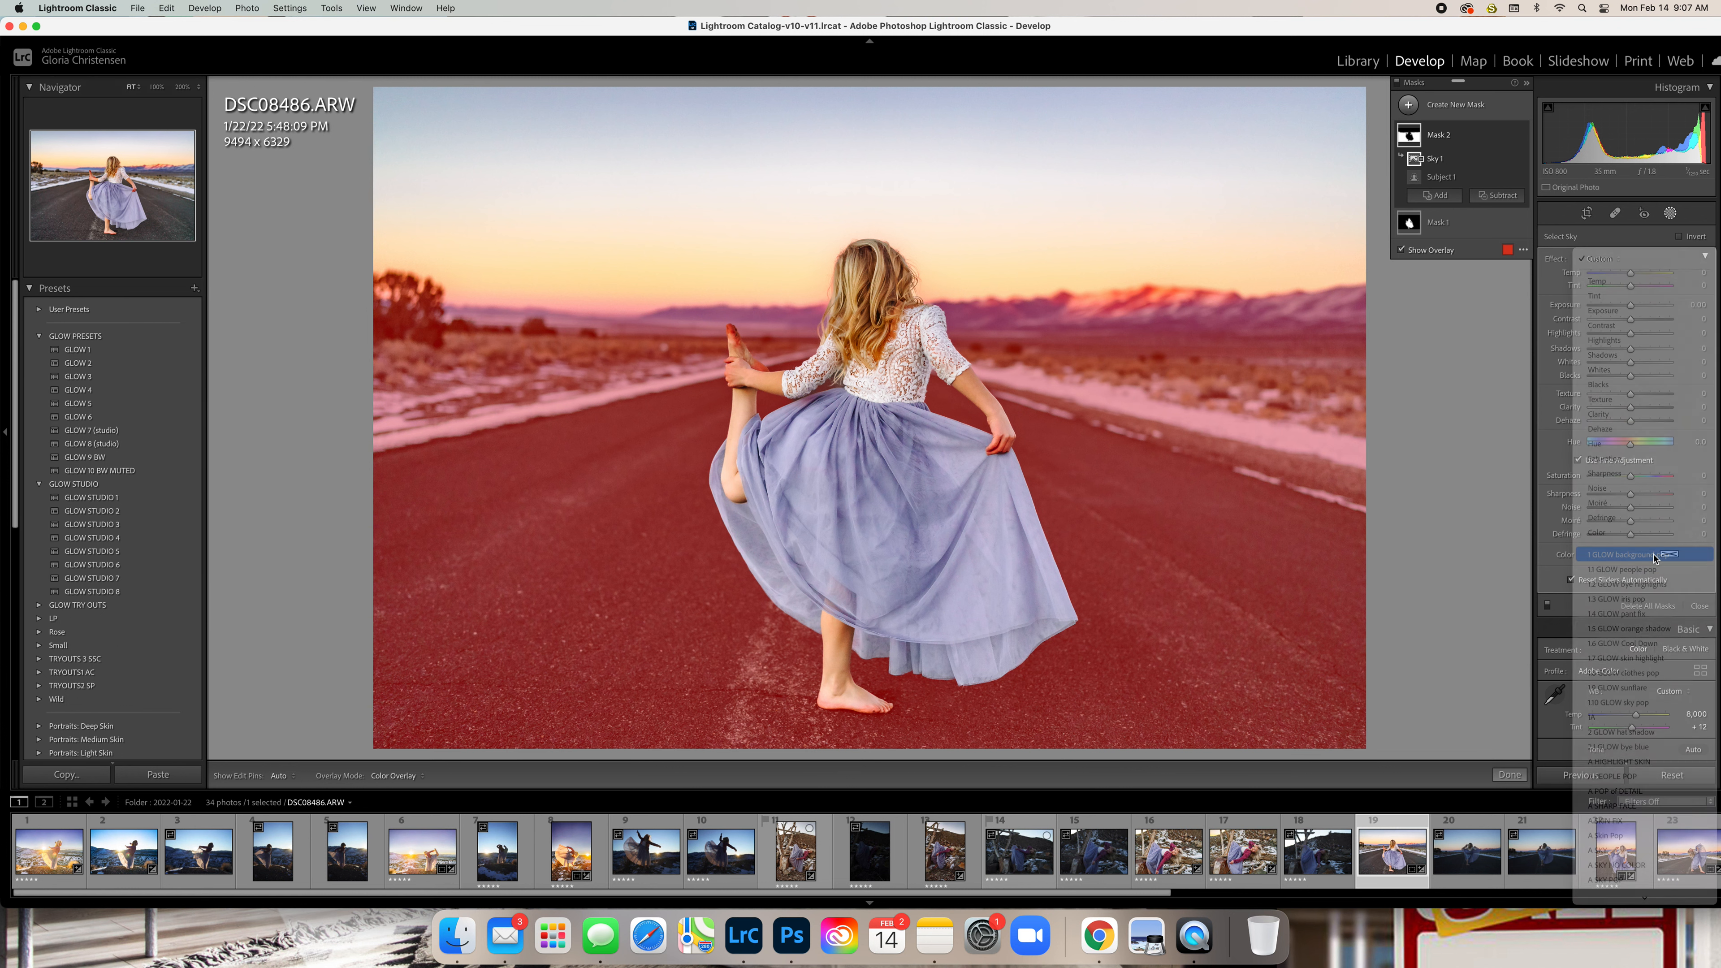
key(o)
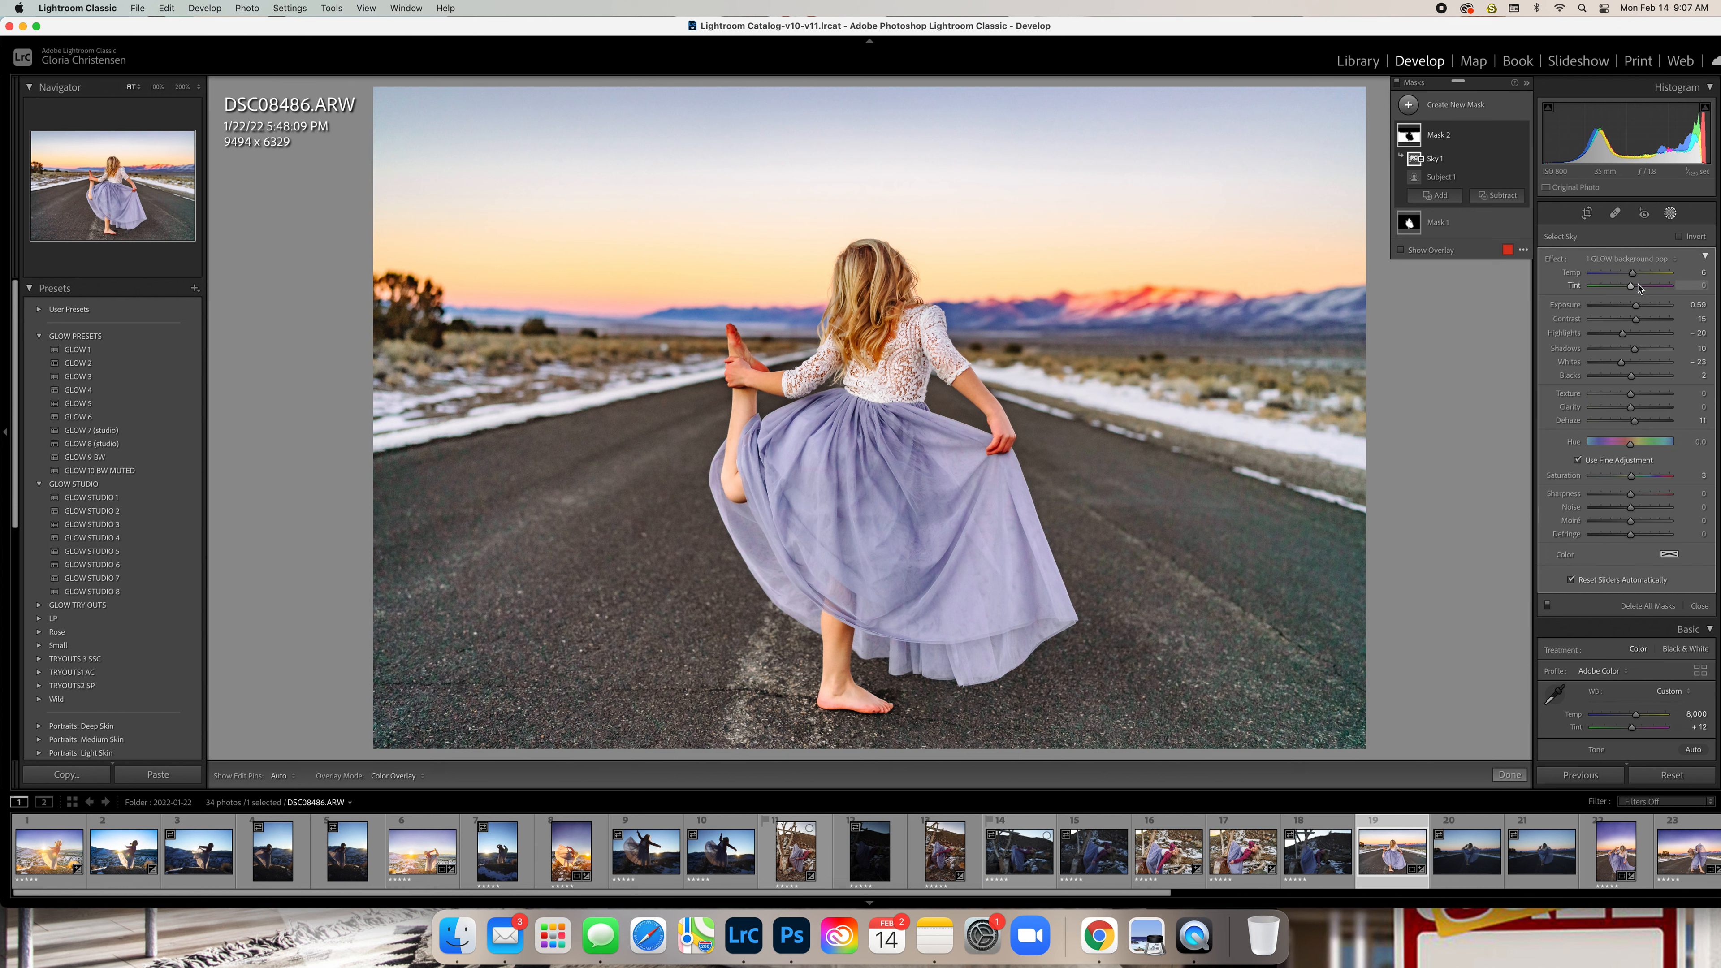
drag(1635, 278, 1638, 279)
drag(1630, 449, 1614, 452)
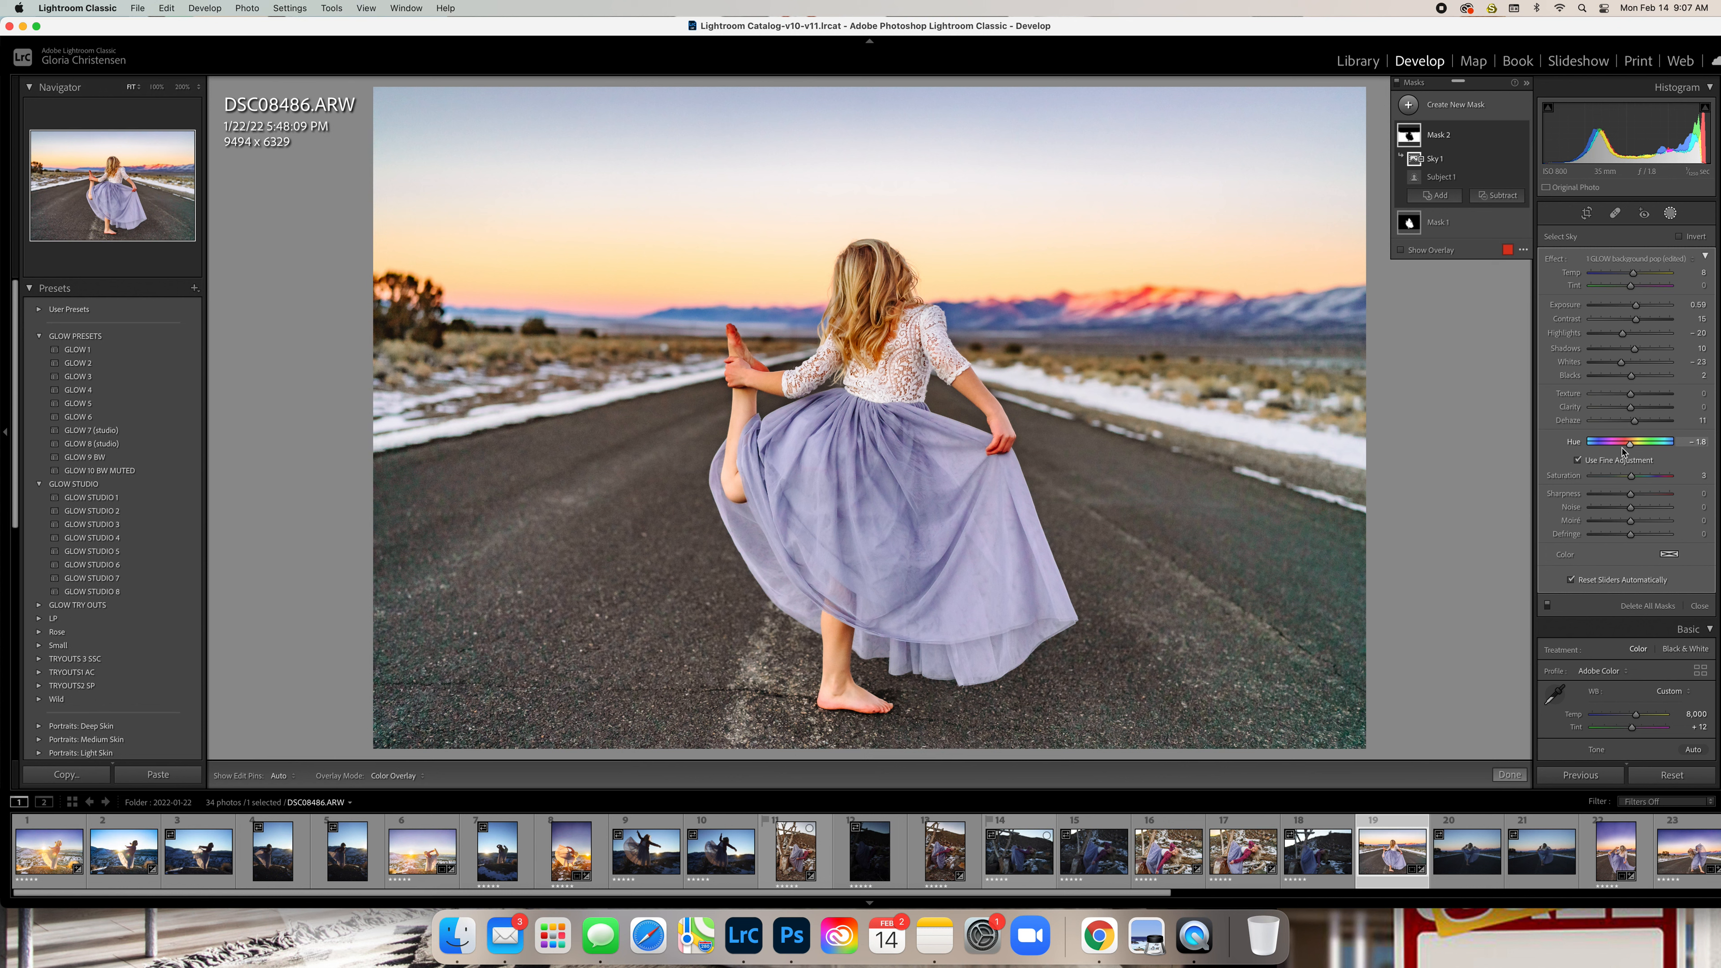
Try an extreme Hue shift of -180 on the background mask without fine adjustment, and undo the shift
click(1578, 460)
mouse_move(1631, 446)
mouse_down()
mouse_move(1592, 450)
mouse_move(1719, 444)
mouse_up()
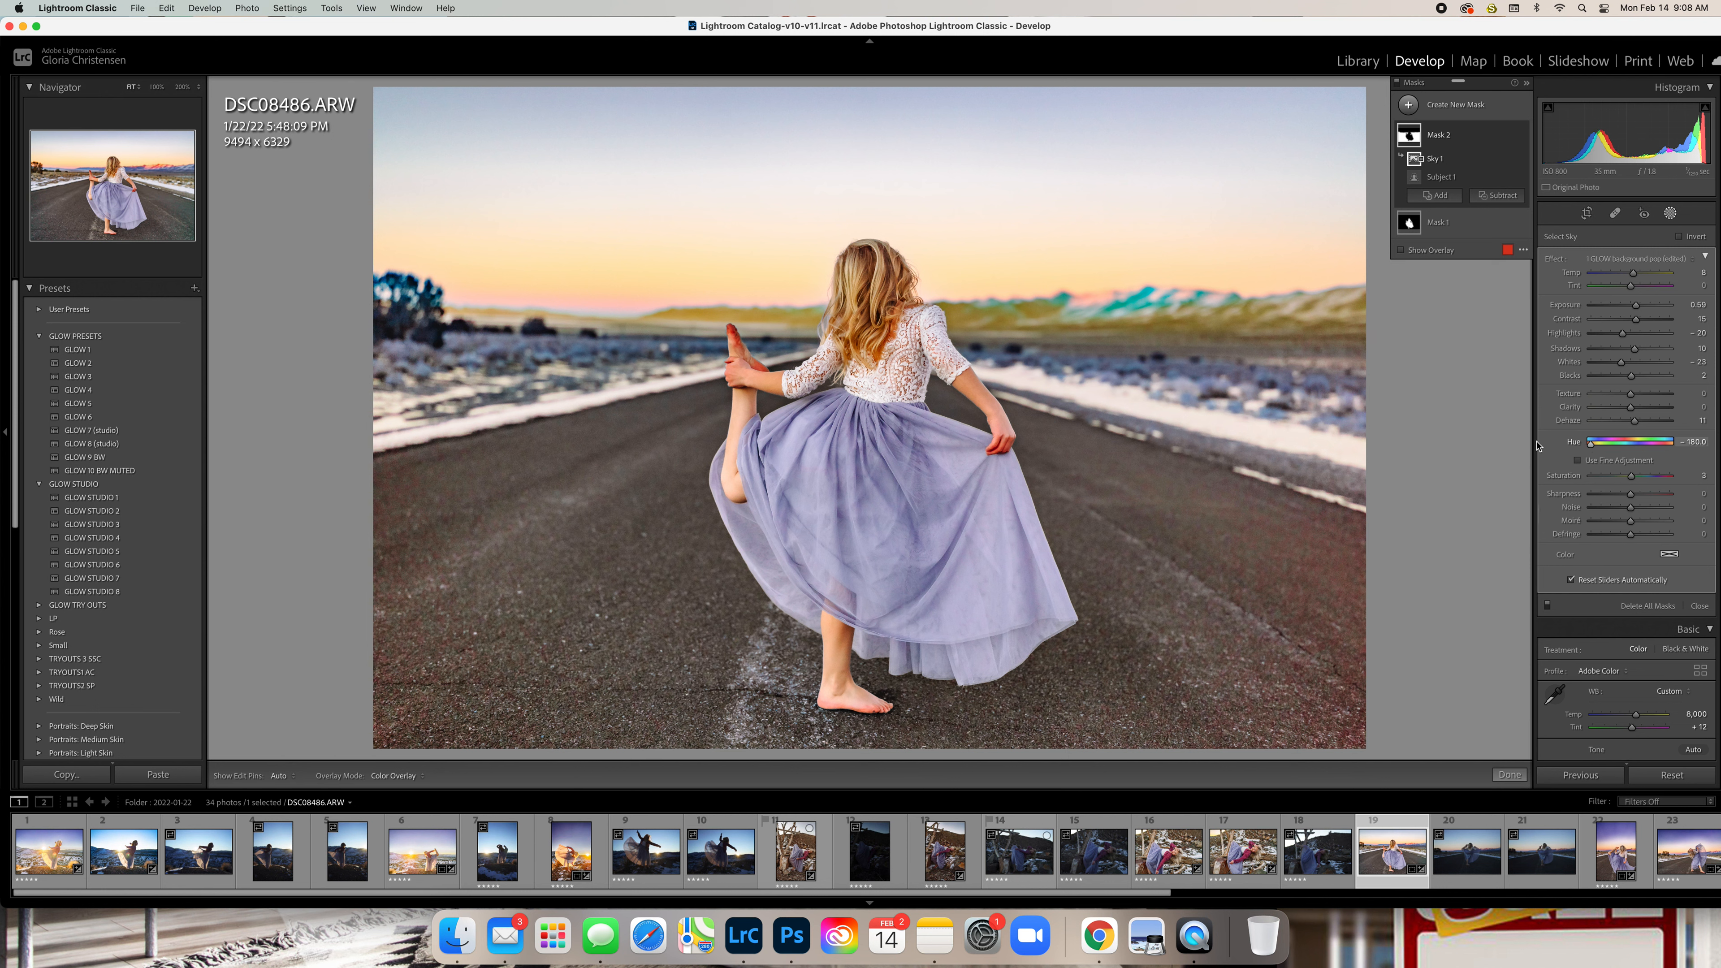
key(super+z)
click(1578, 460)
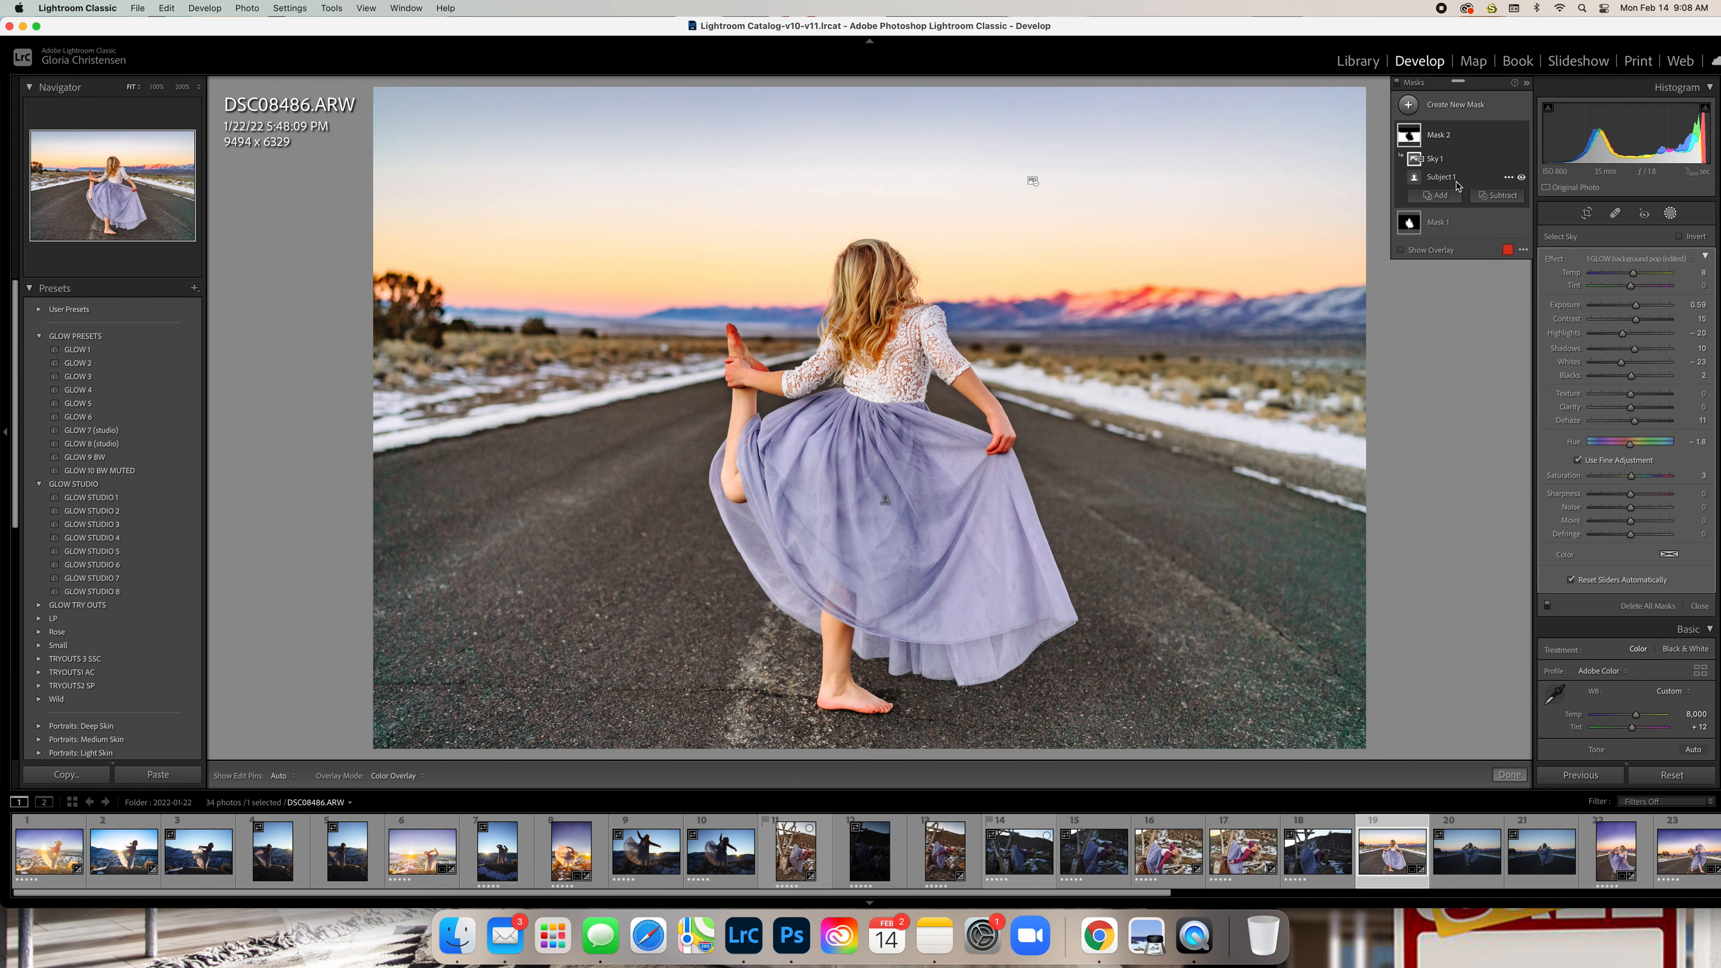
Add a linear gradient mask from the upper sky down to the mountains and apply the 1.10 GLOW sky pop effect
click(1464, 105)
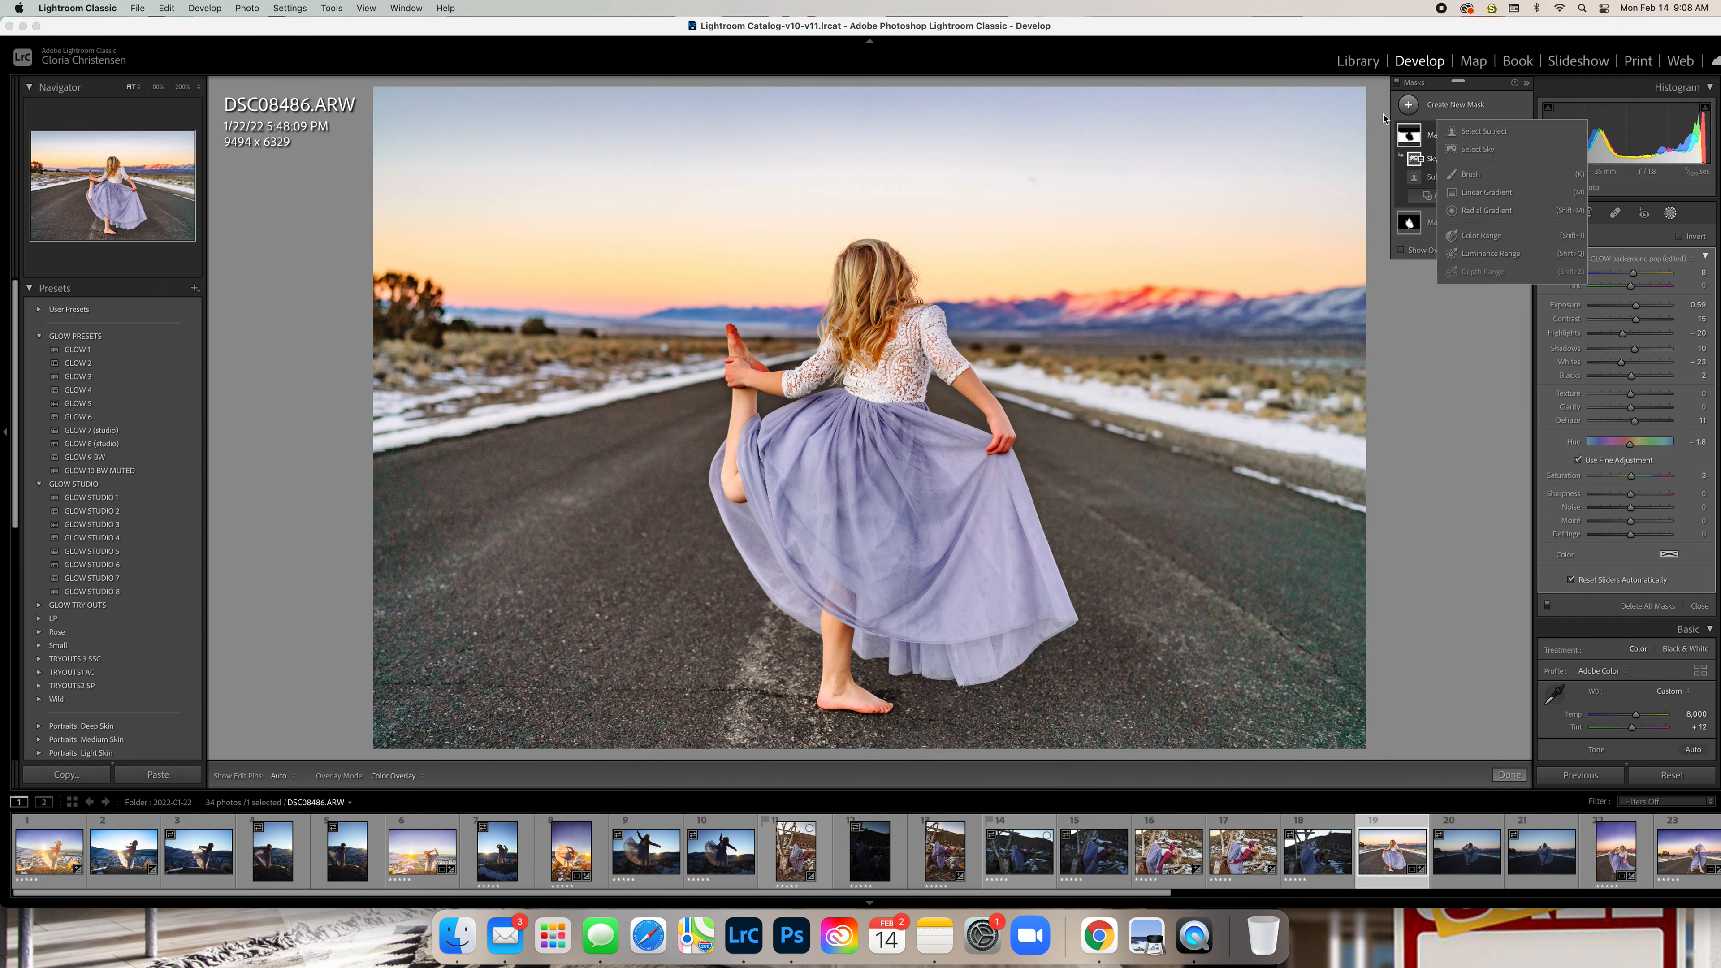
mouse_move(1411, 153)
click(1486, 193)
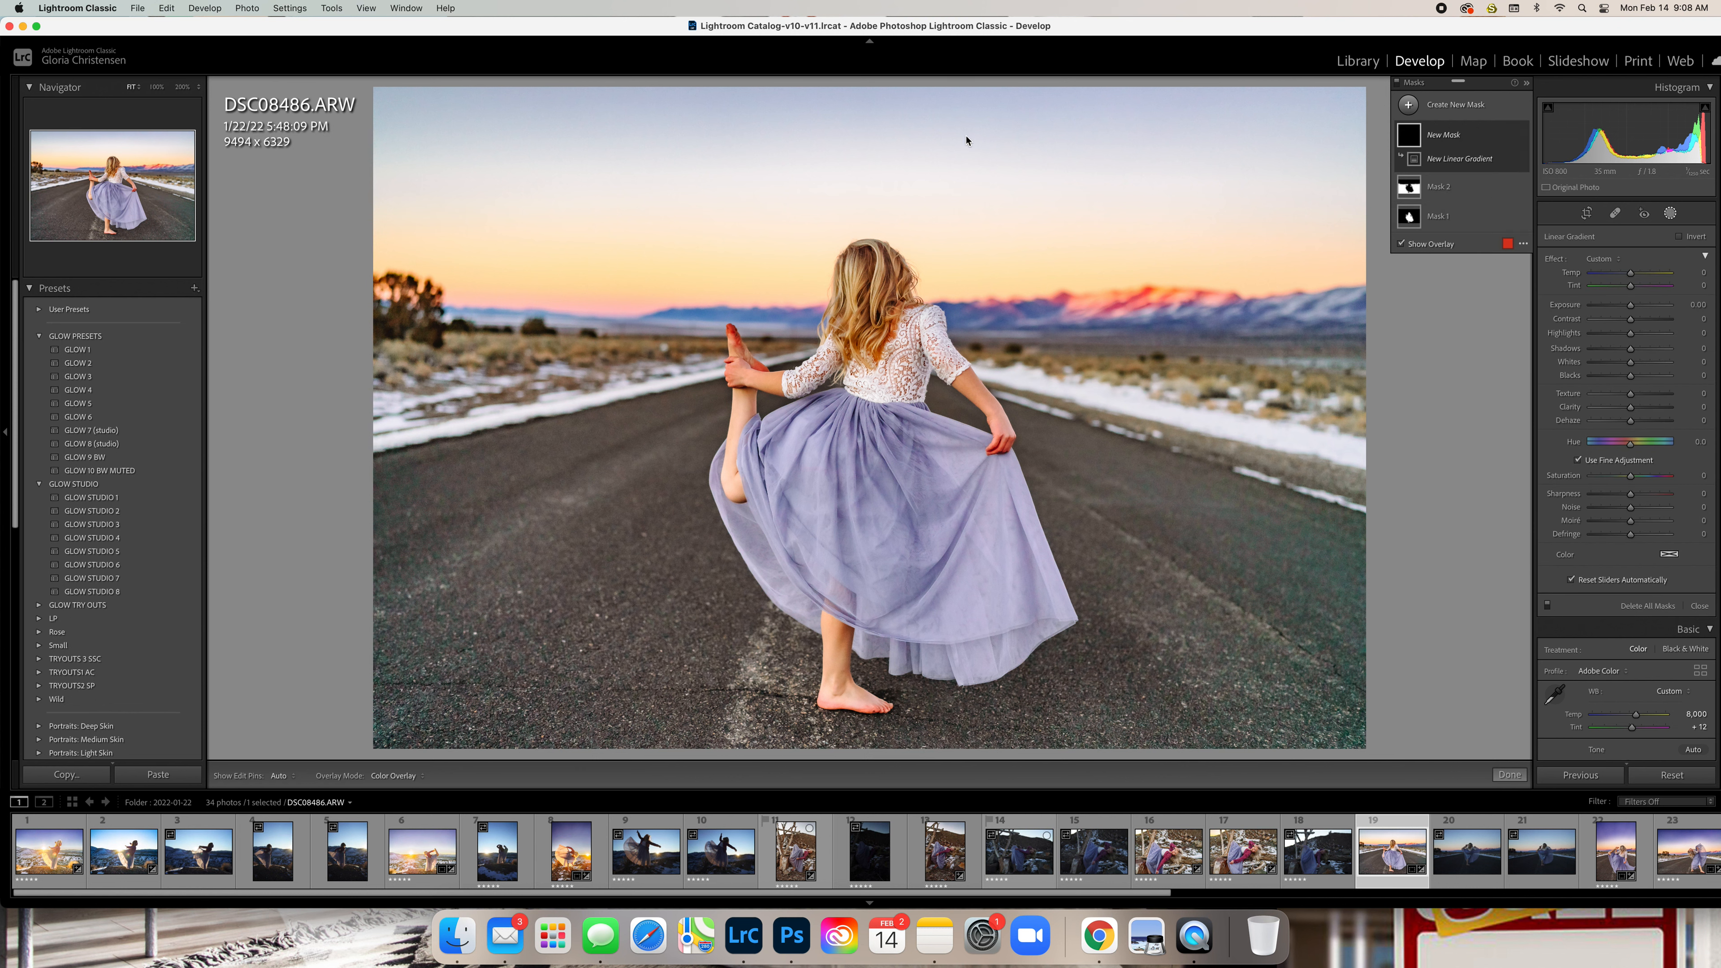
drag(966, 141, 953, 314)
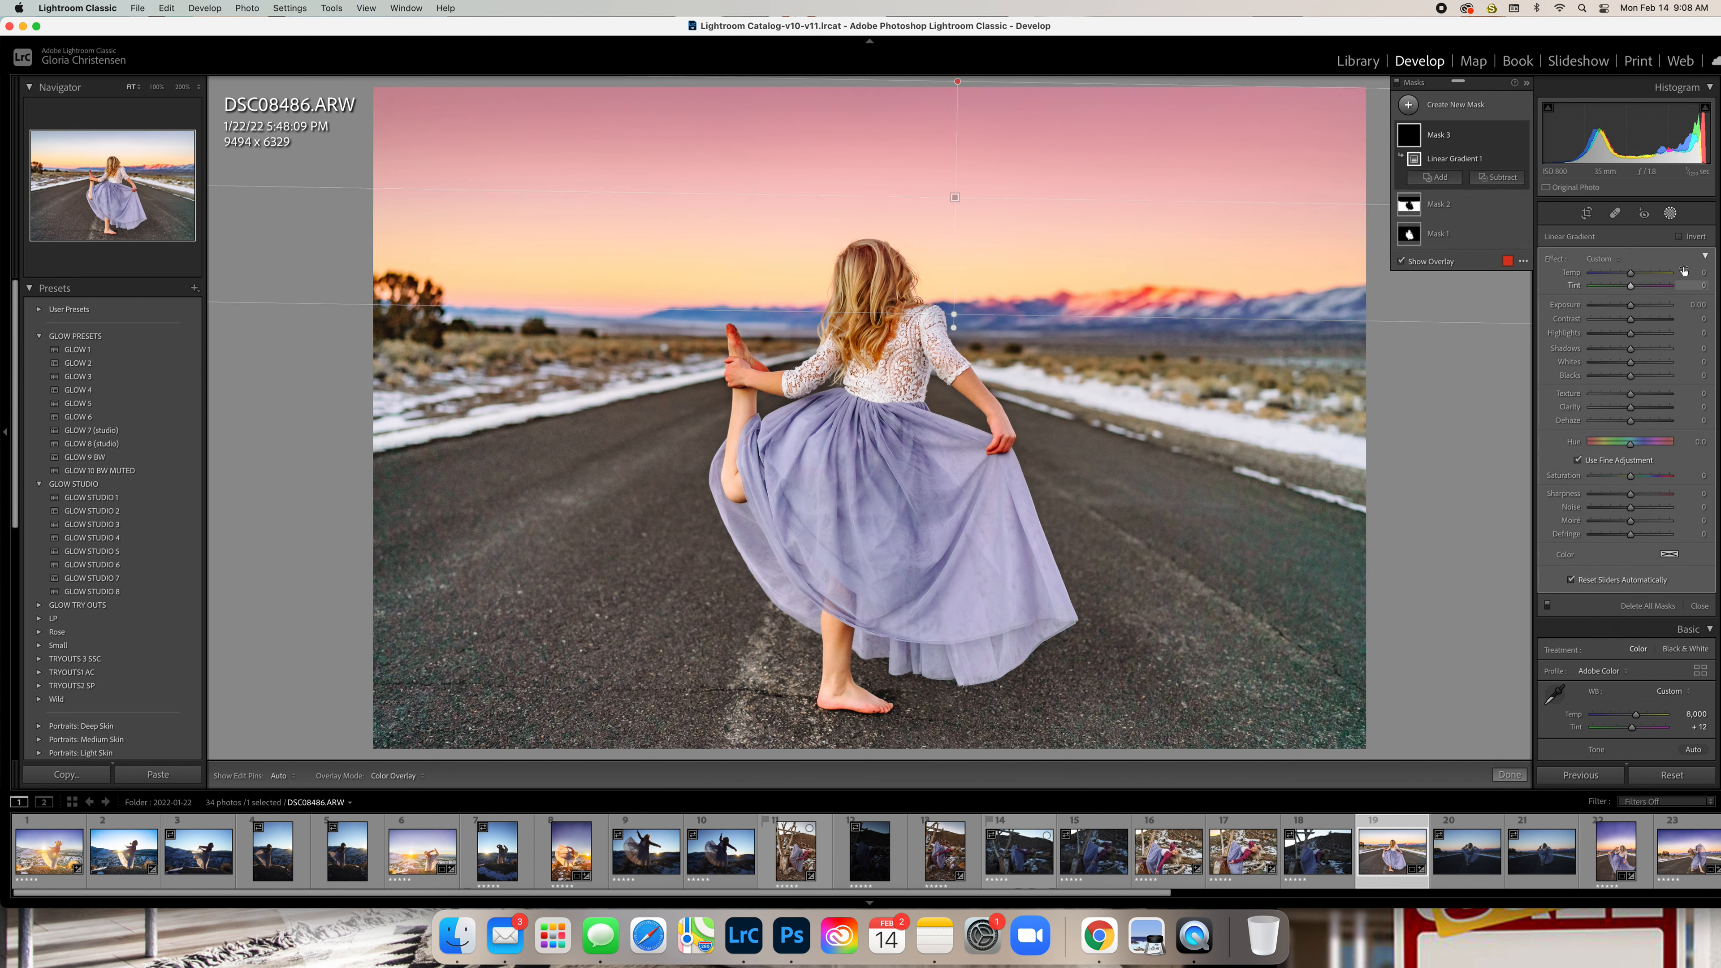
click(1614, 261)
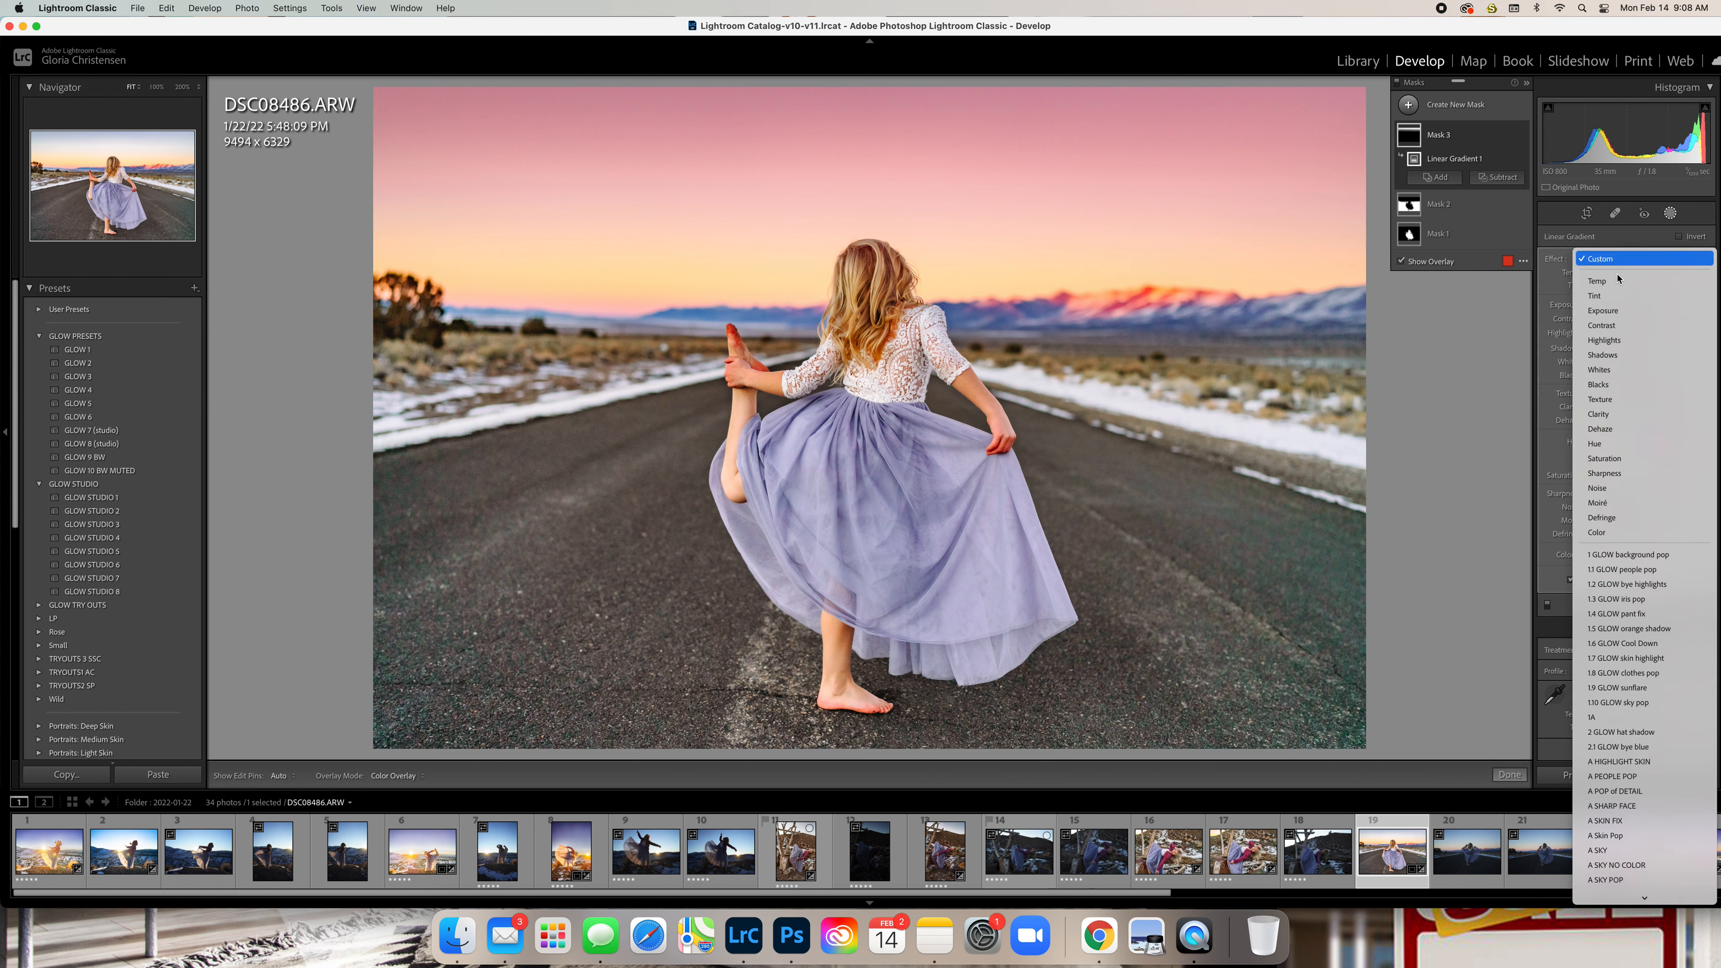
click(1657, 709)
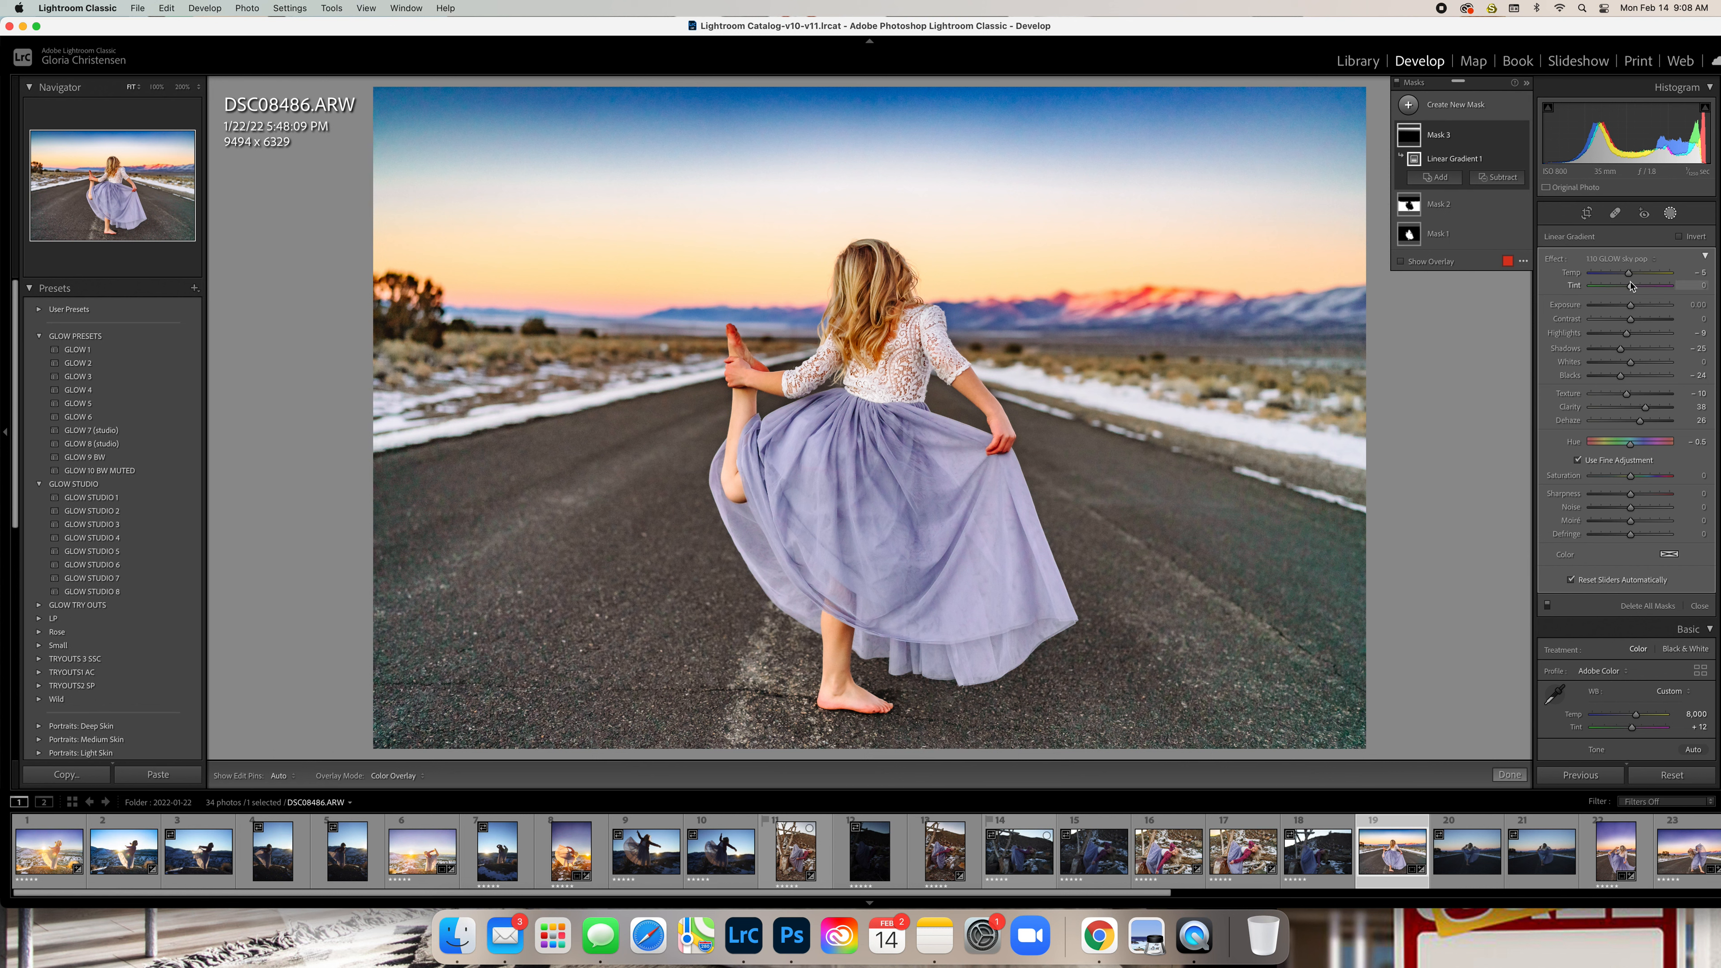
Set the sky gradient's Temp to -8, Saturation to -23 and Tint to 22, and shift the gradient slightly lower
mouse_move(1630, 278)
mouse_down()
mouse_move(1593, 281)
mouse_move(1629, 280)
mouse_up()
mouse_move(1639, 479)
mouse_down()
mouse_move(1666, 479)
mouse_move(1623, 479)
mouse_up()
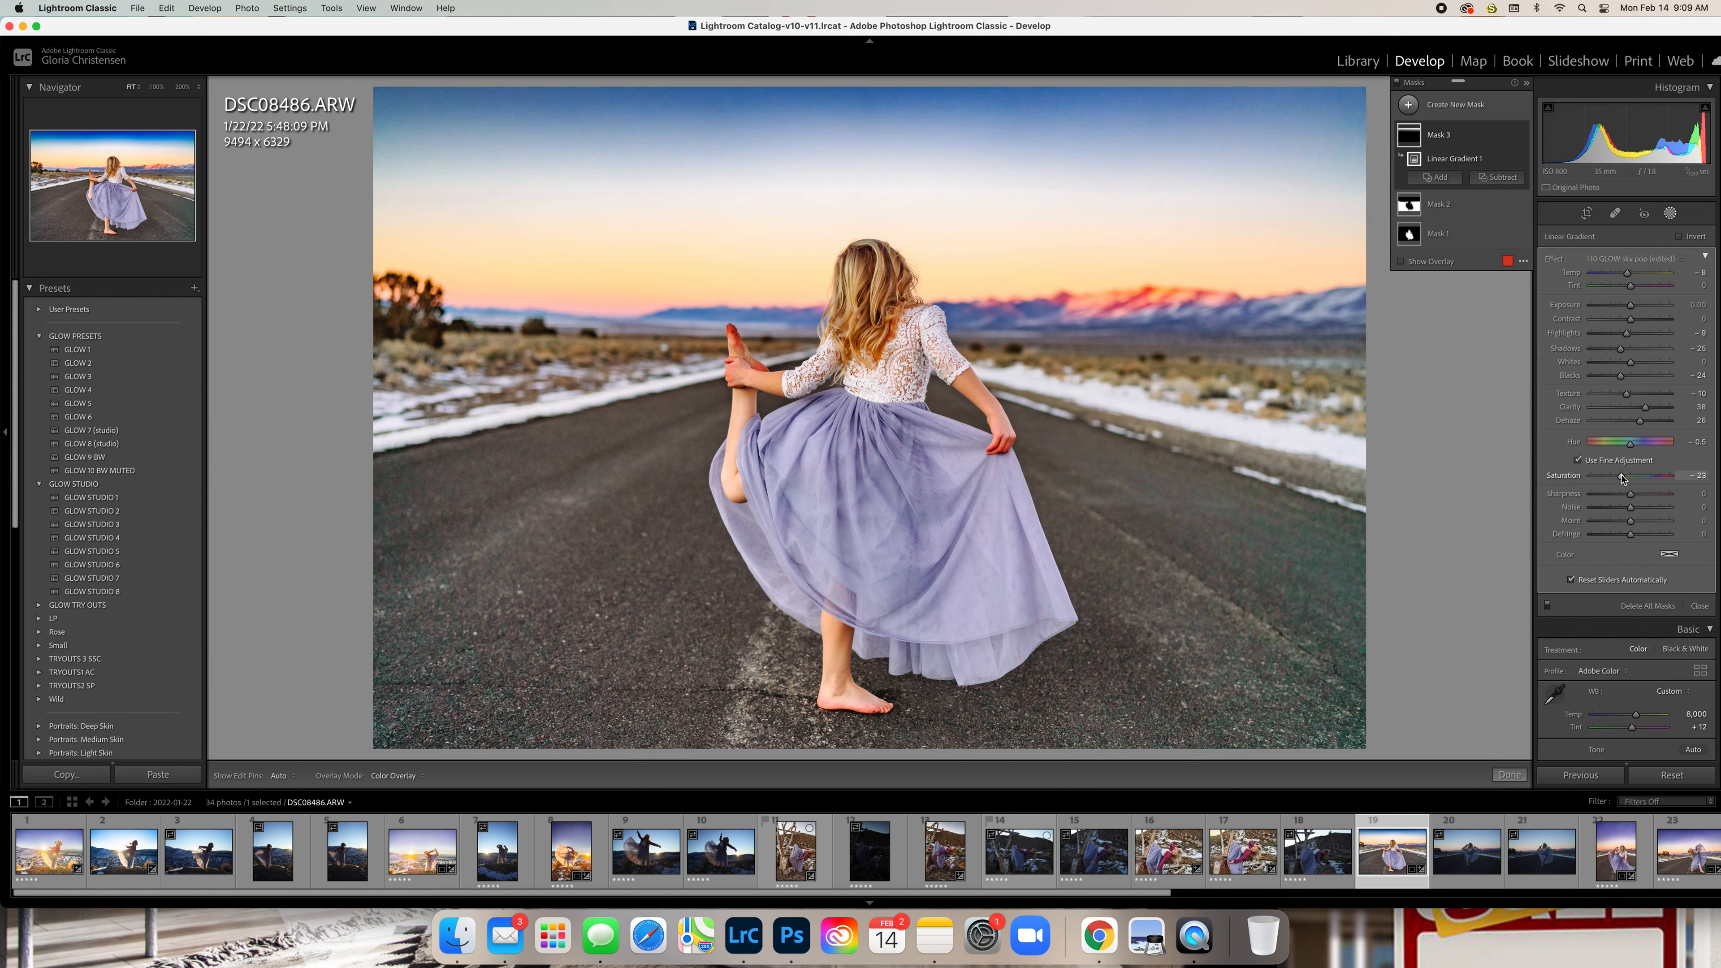
drag(1631, 285, 1643, 290)
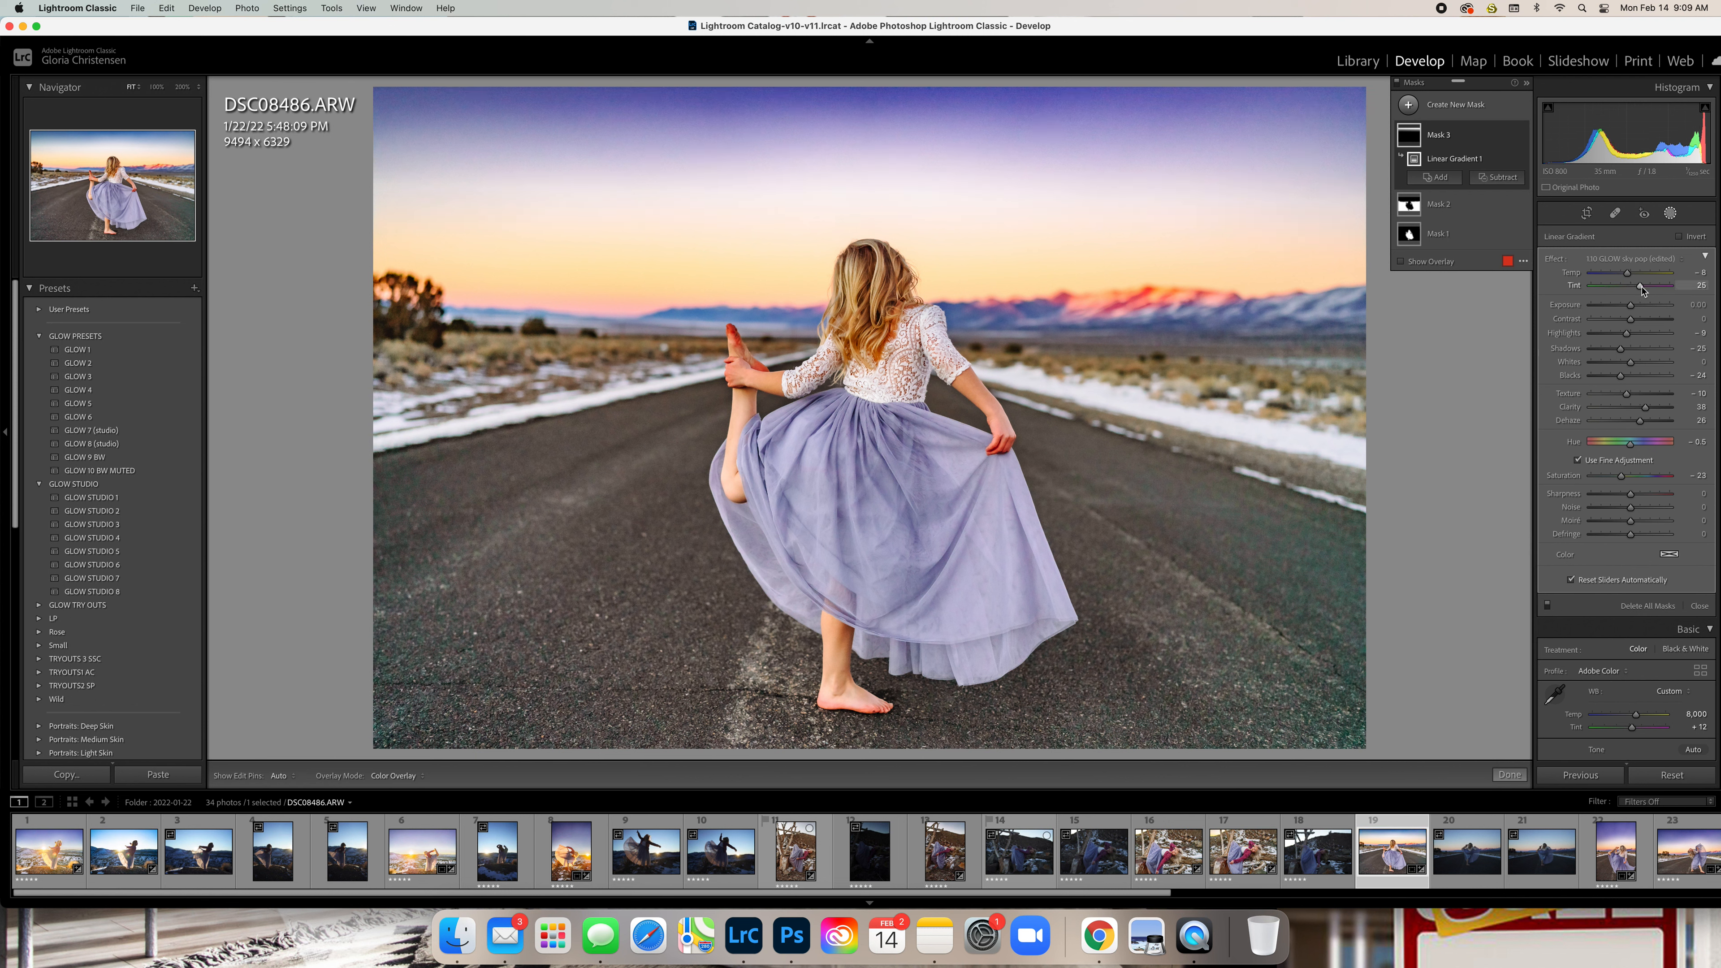
drag(1642, 290, 1641, 291)
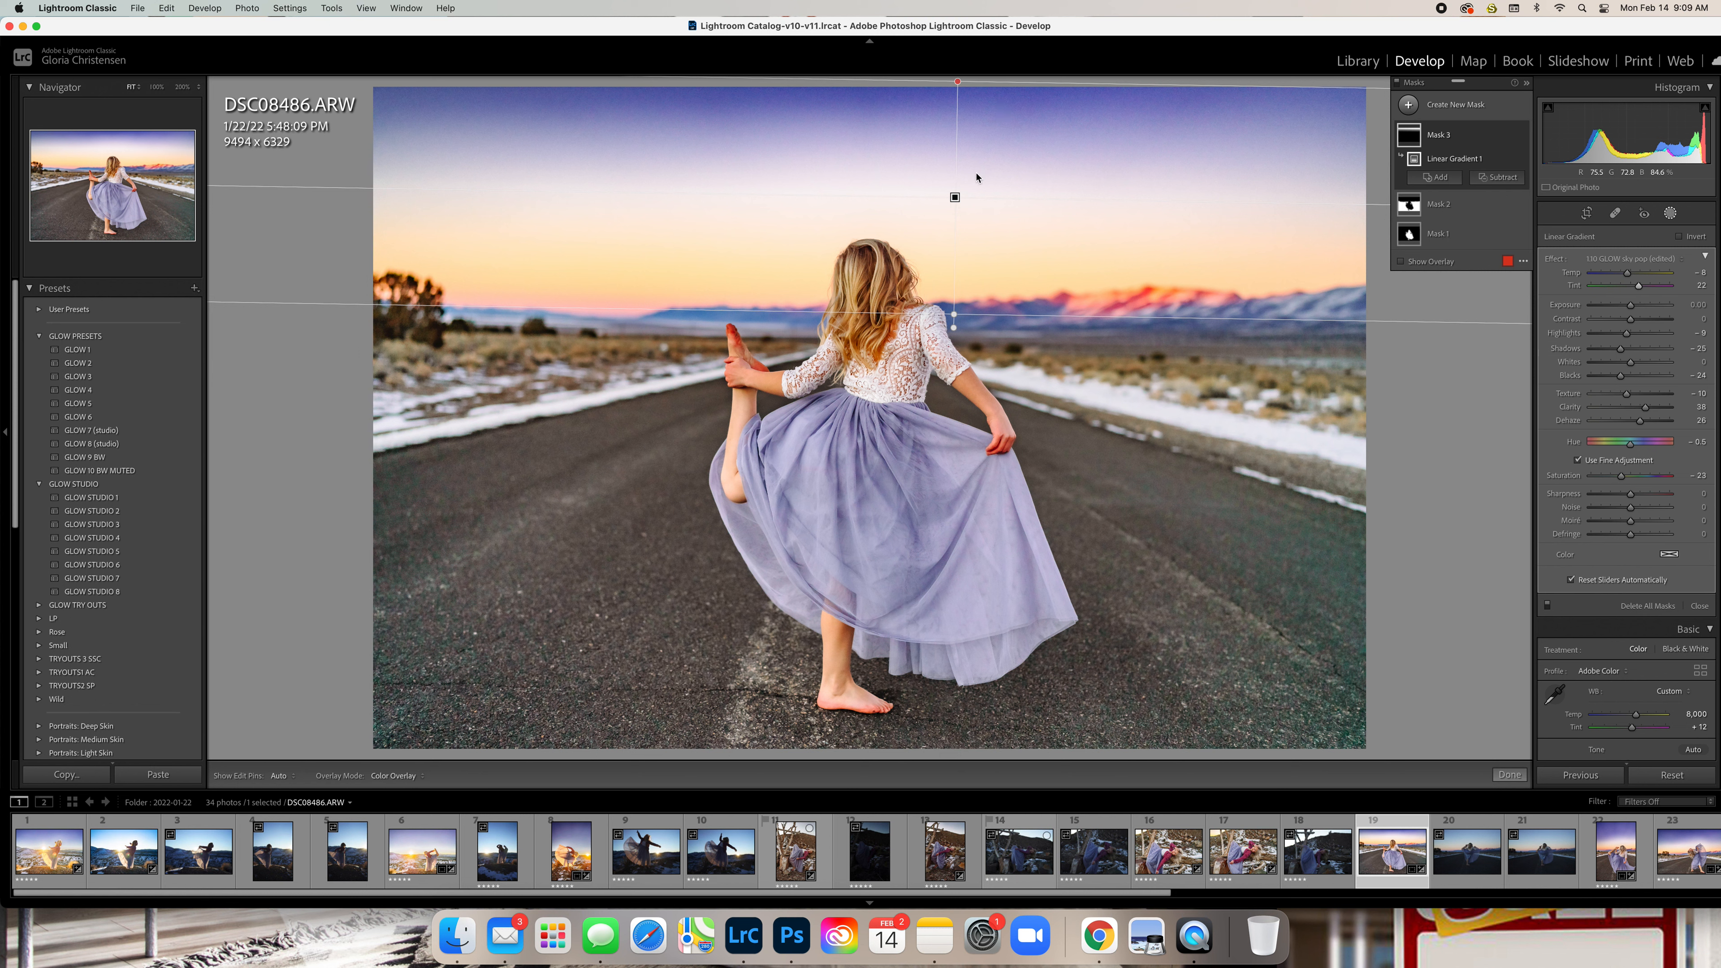
drag(955, 198, 956, 324)
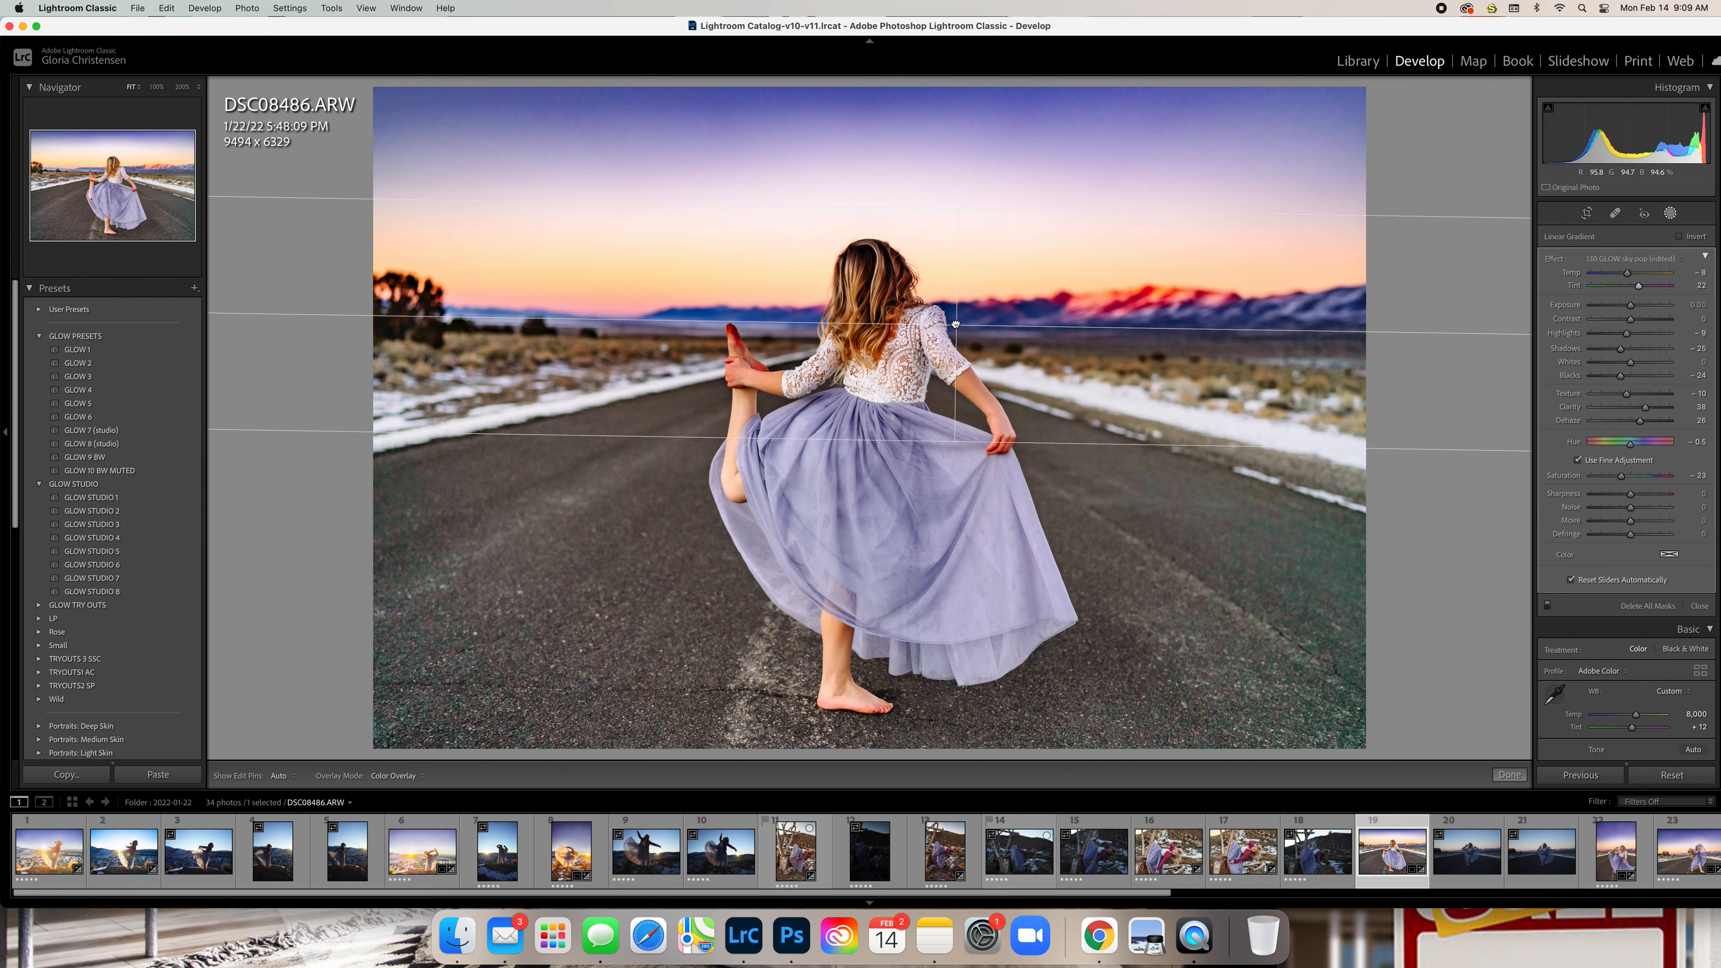
drag(956, 324, 967, 226)
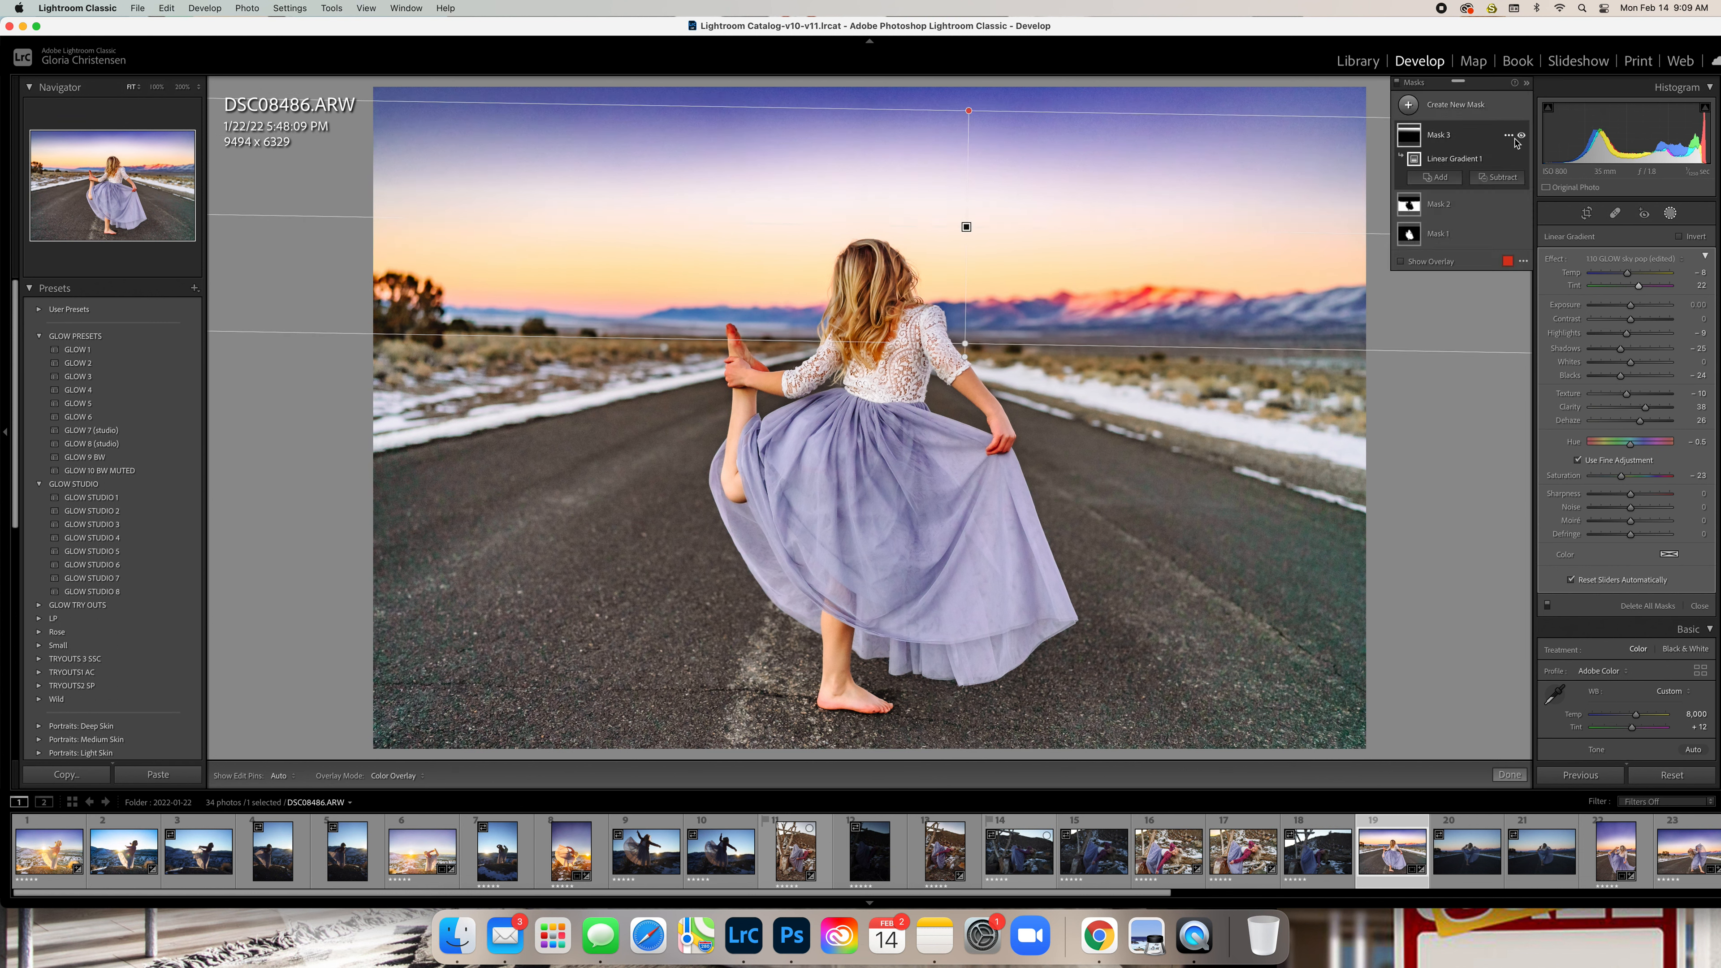
Create a new brush mask and paint over the girl's entire skirt, varying the brush size between 4 and 10
click(1435, 178)
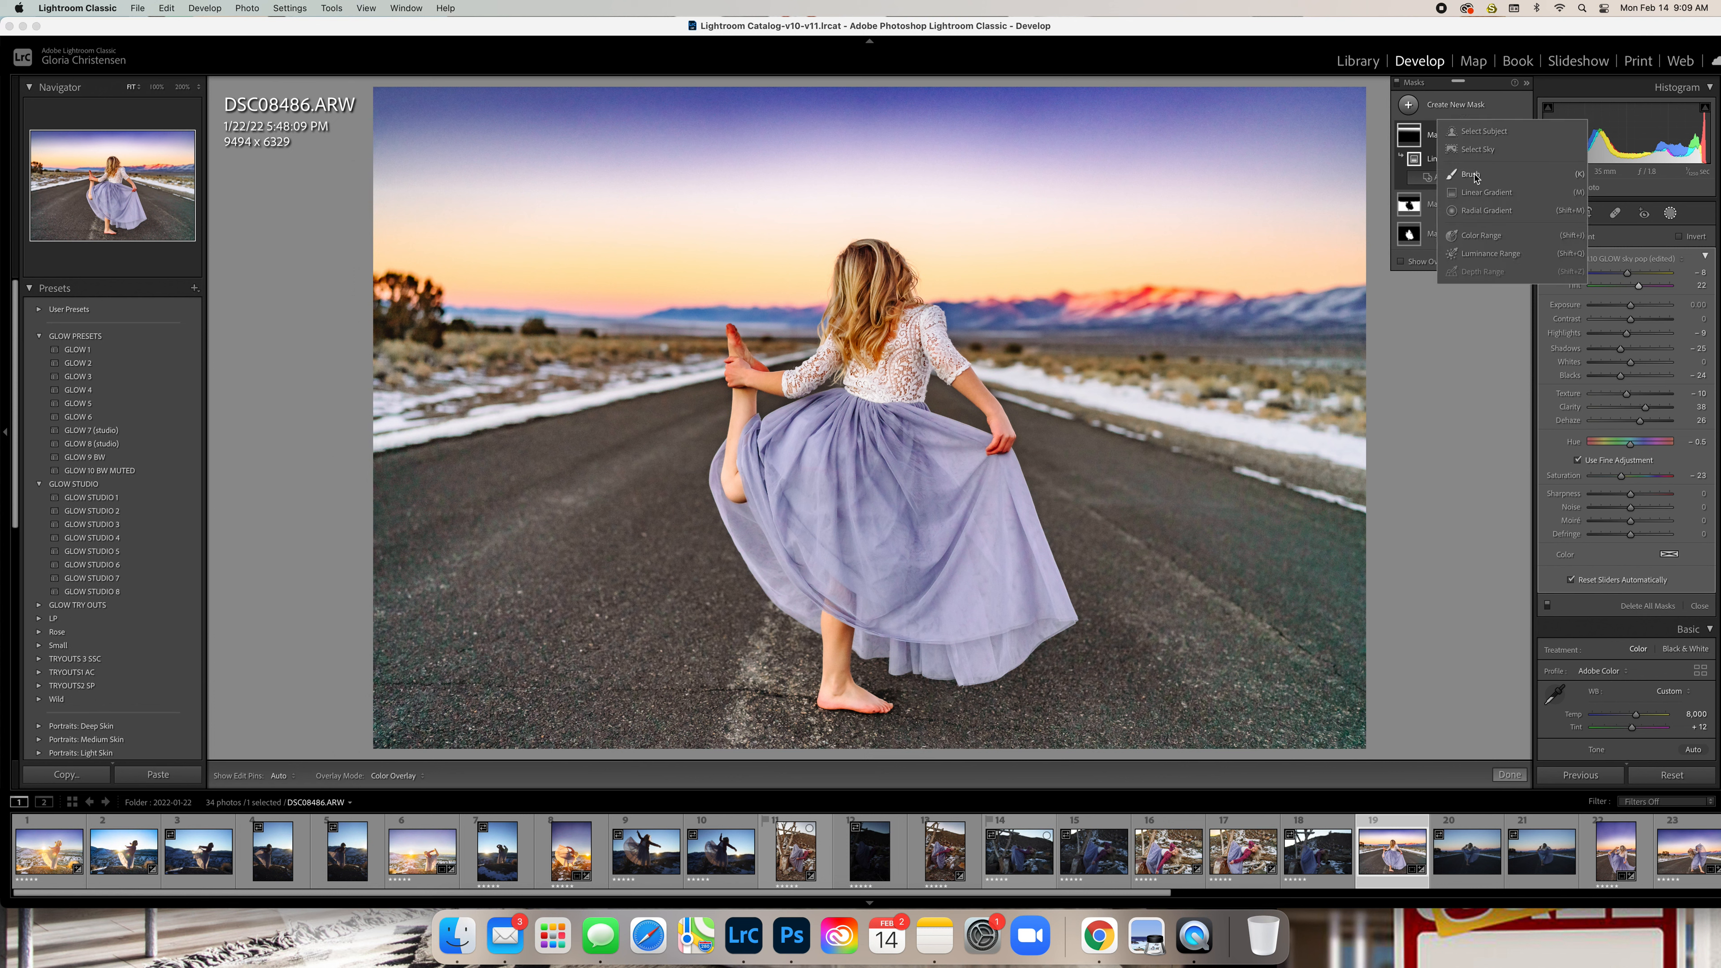
click(1476, 177)
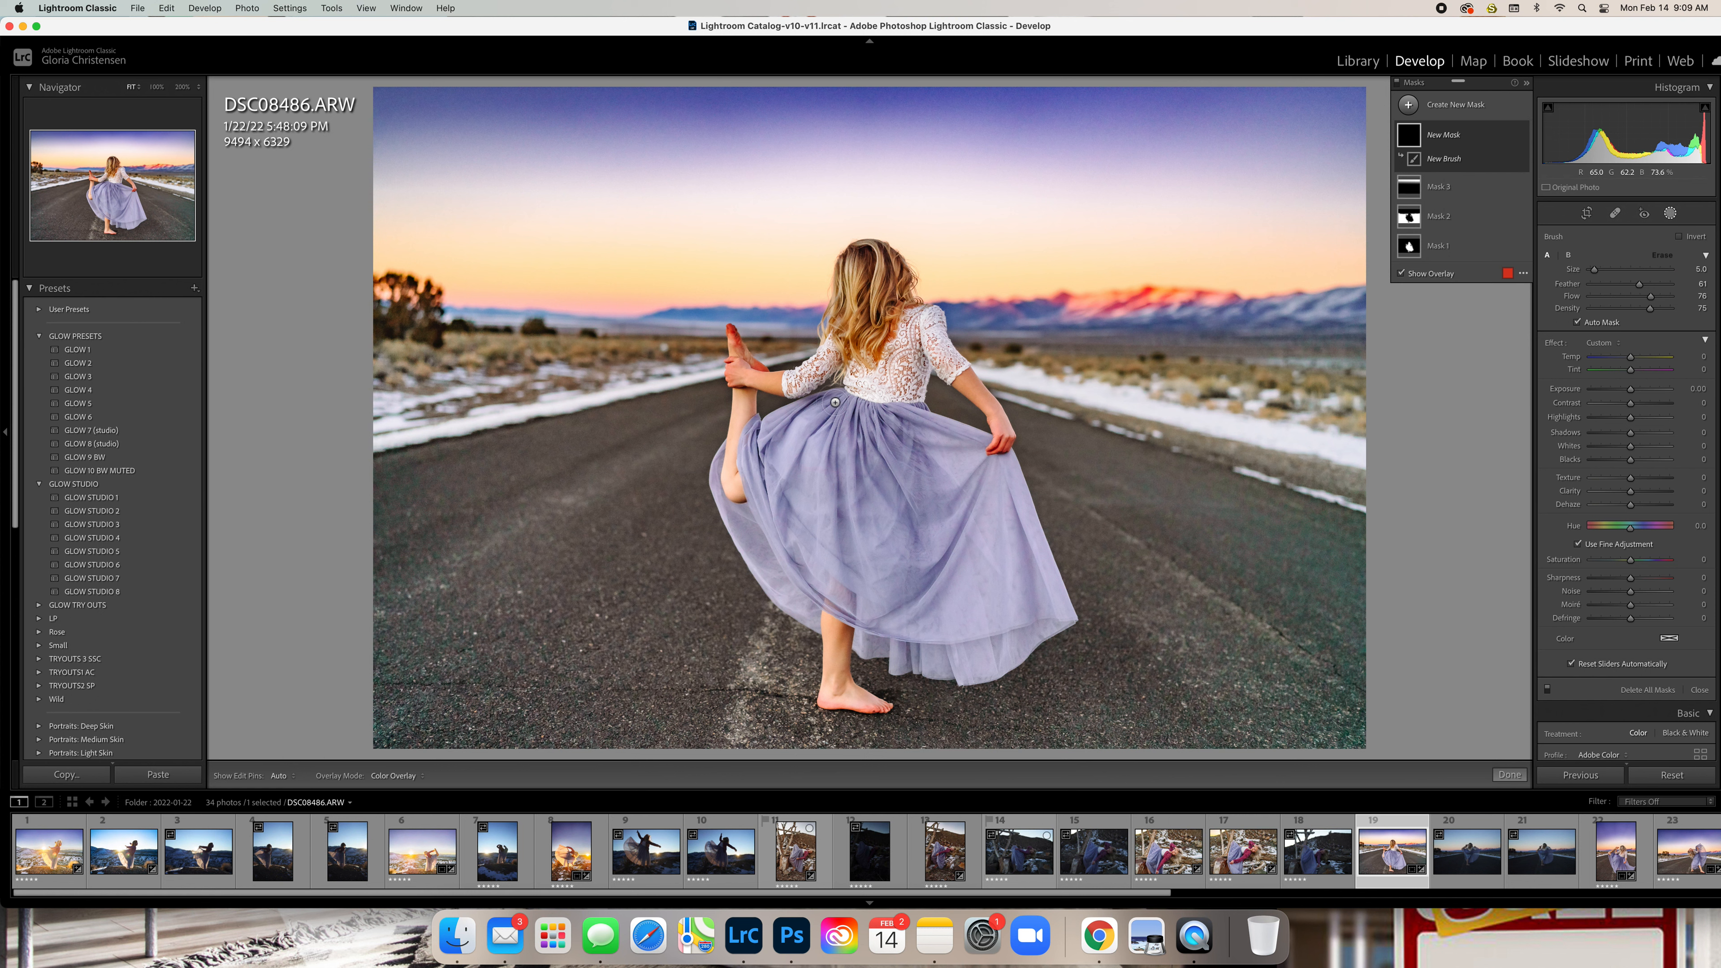
key(h)
mouse_move(776, 440)
mouse_down()
mouse_move(821, 413)
mouse_move(745, 442)
mouse_move(754, 478)
mouse_move(833, 439)
mouse_up()
key(h)
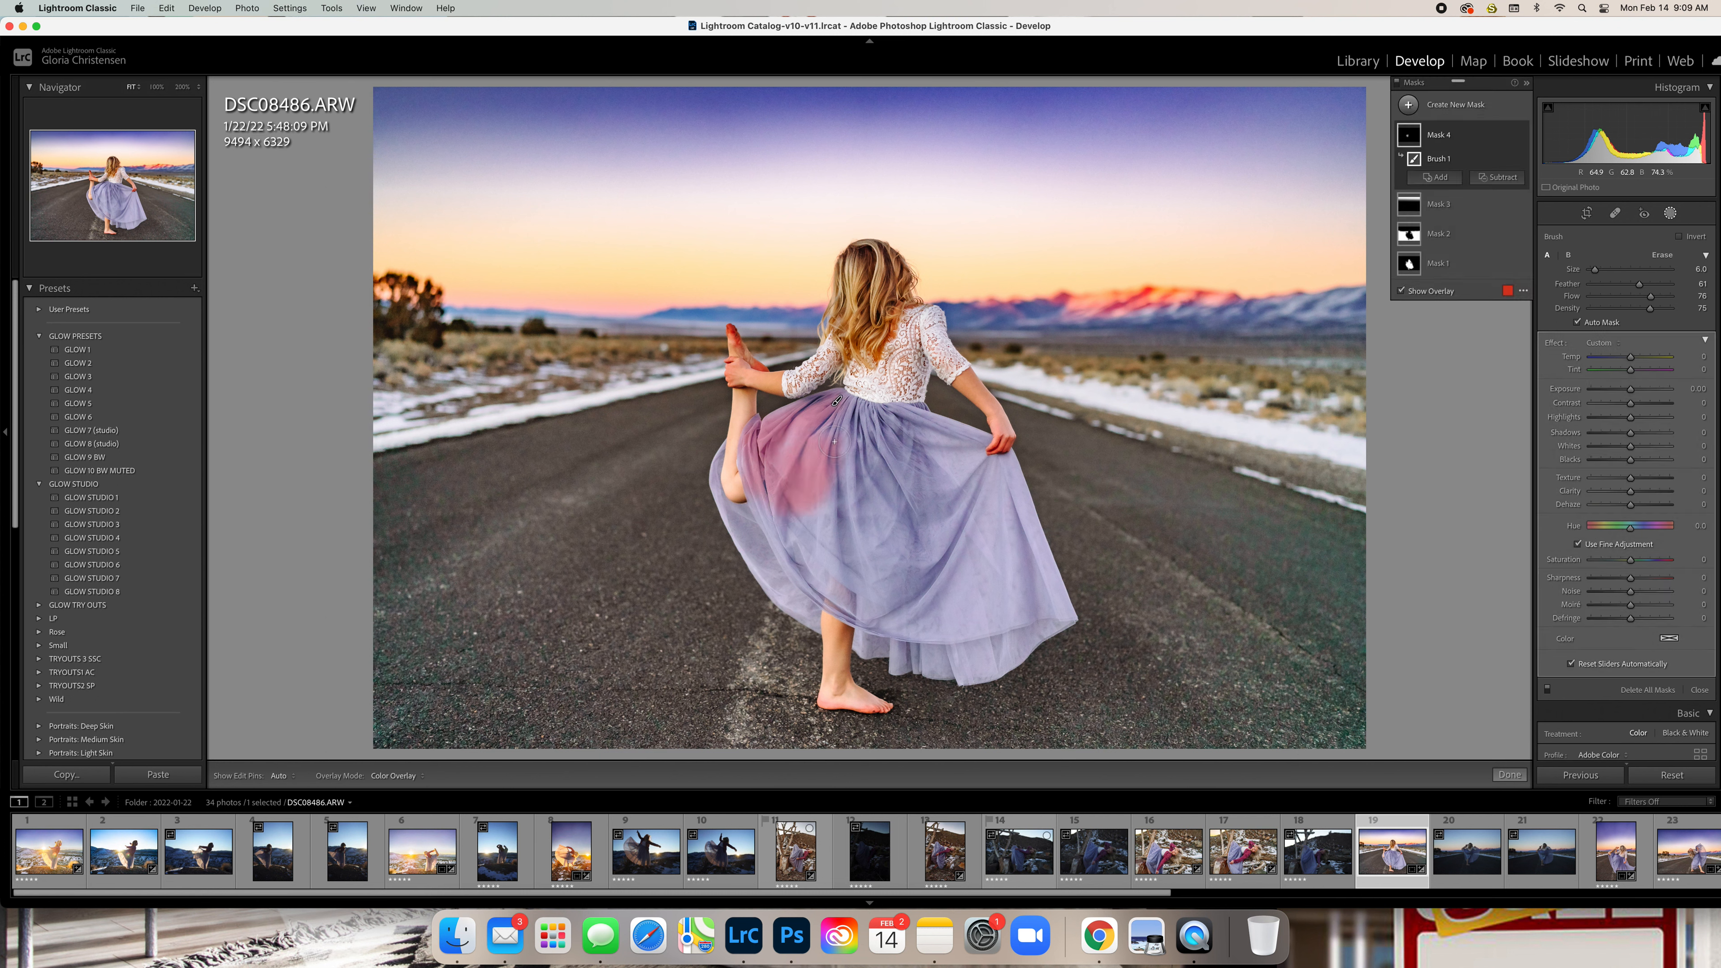
key(h)
key(bracketright)
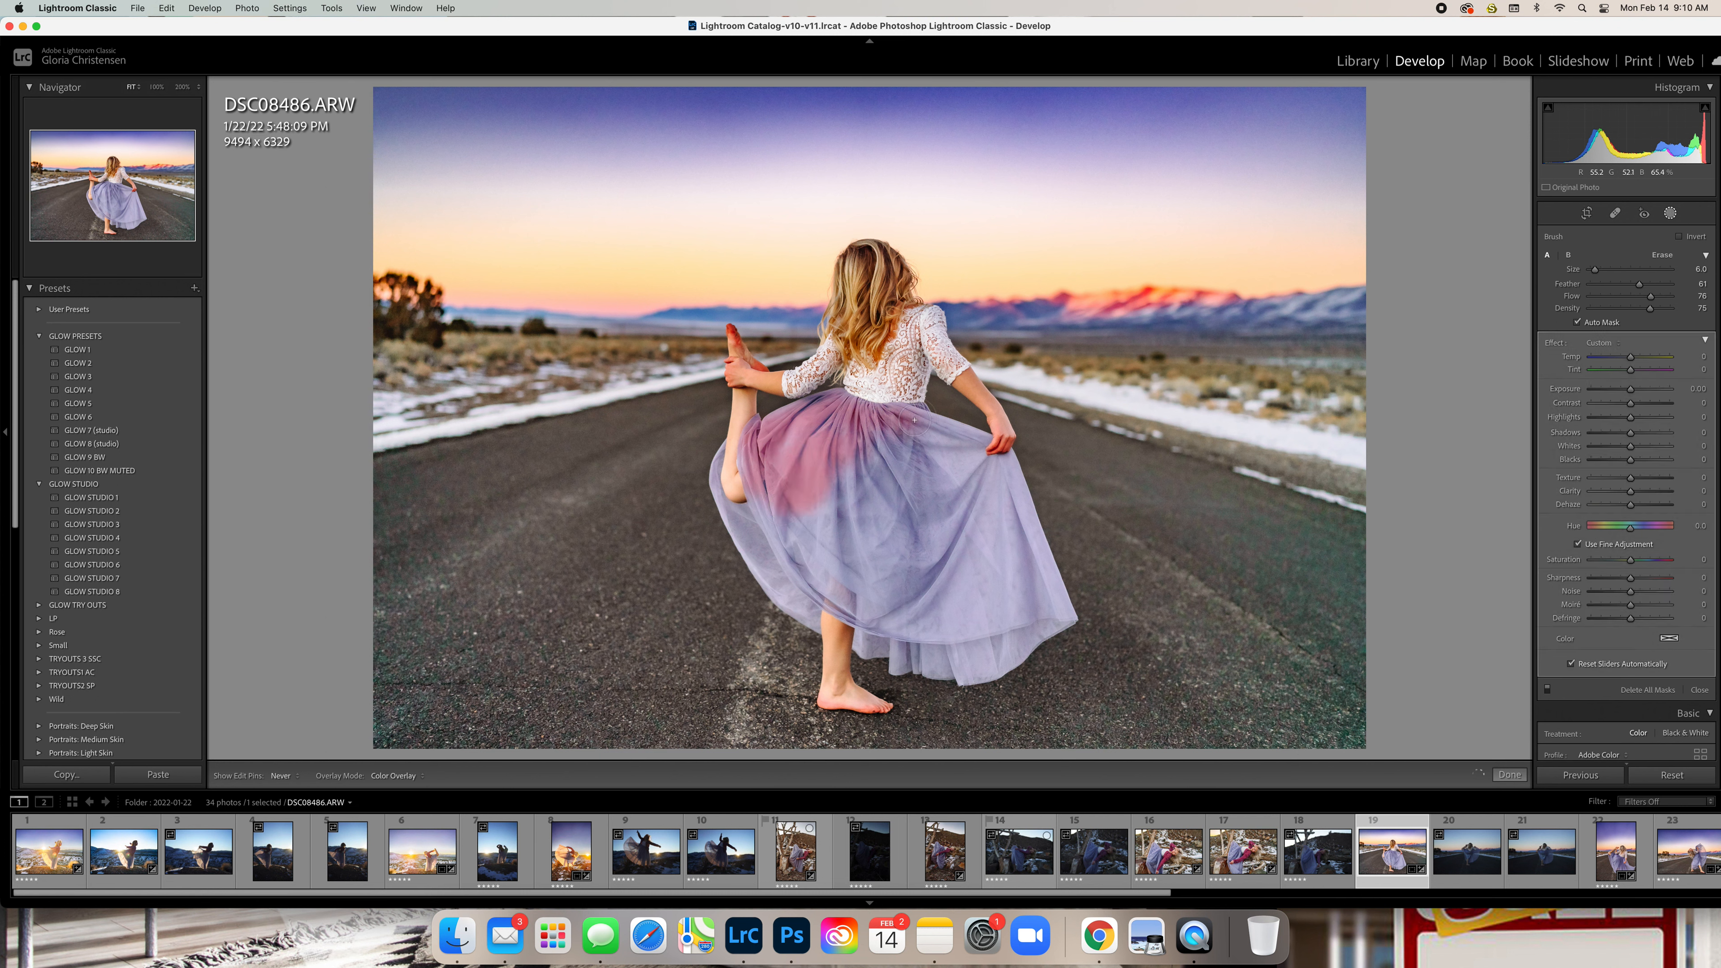
key(h)
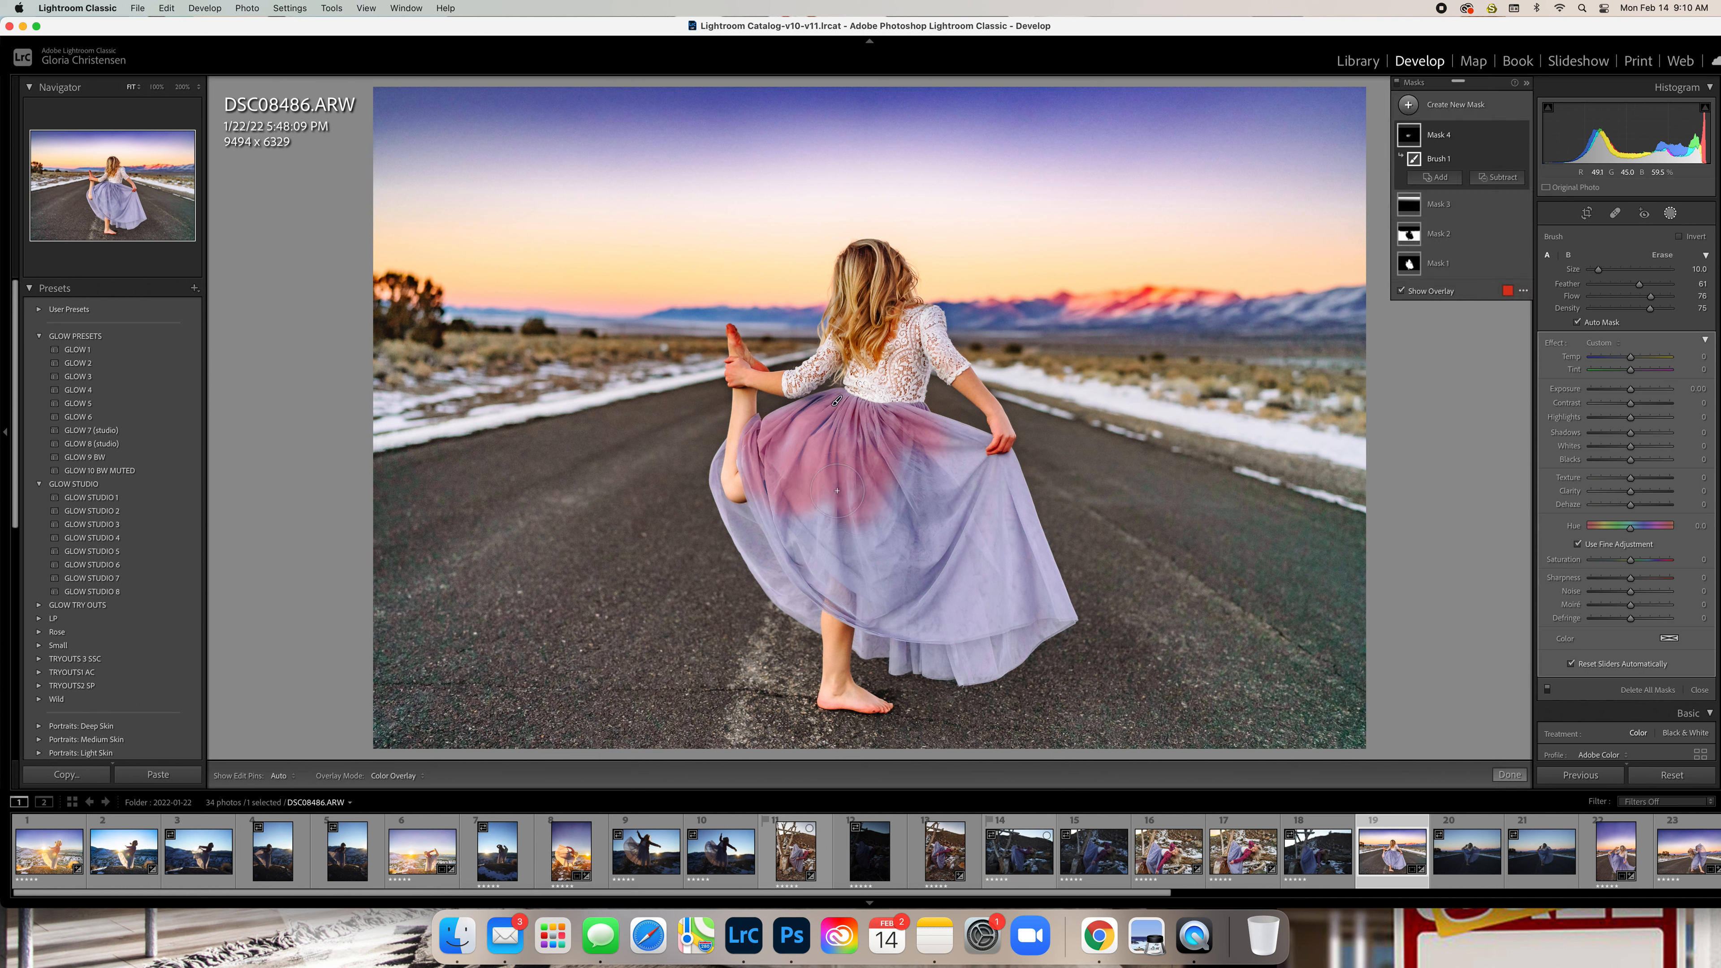
key(h)
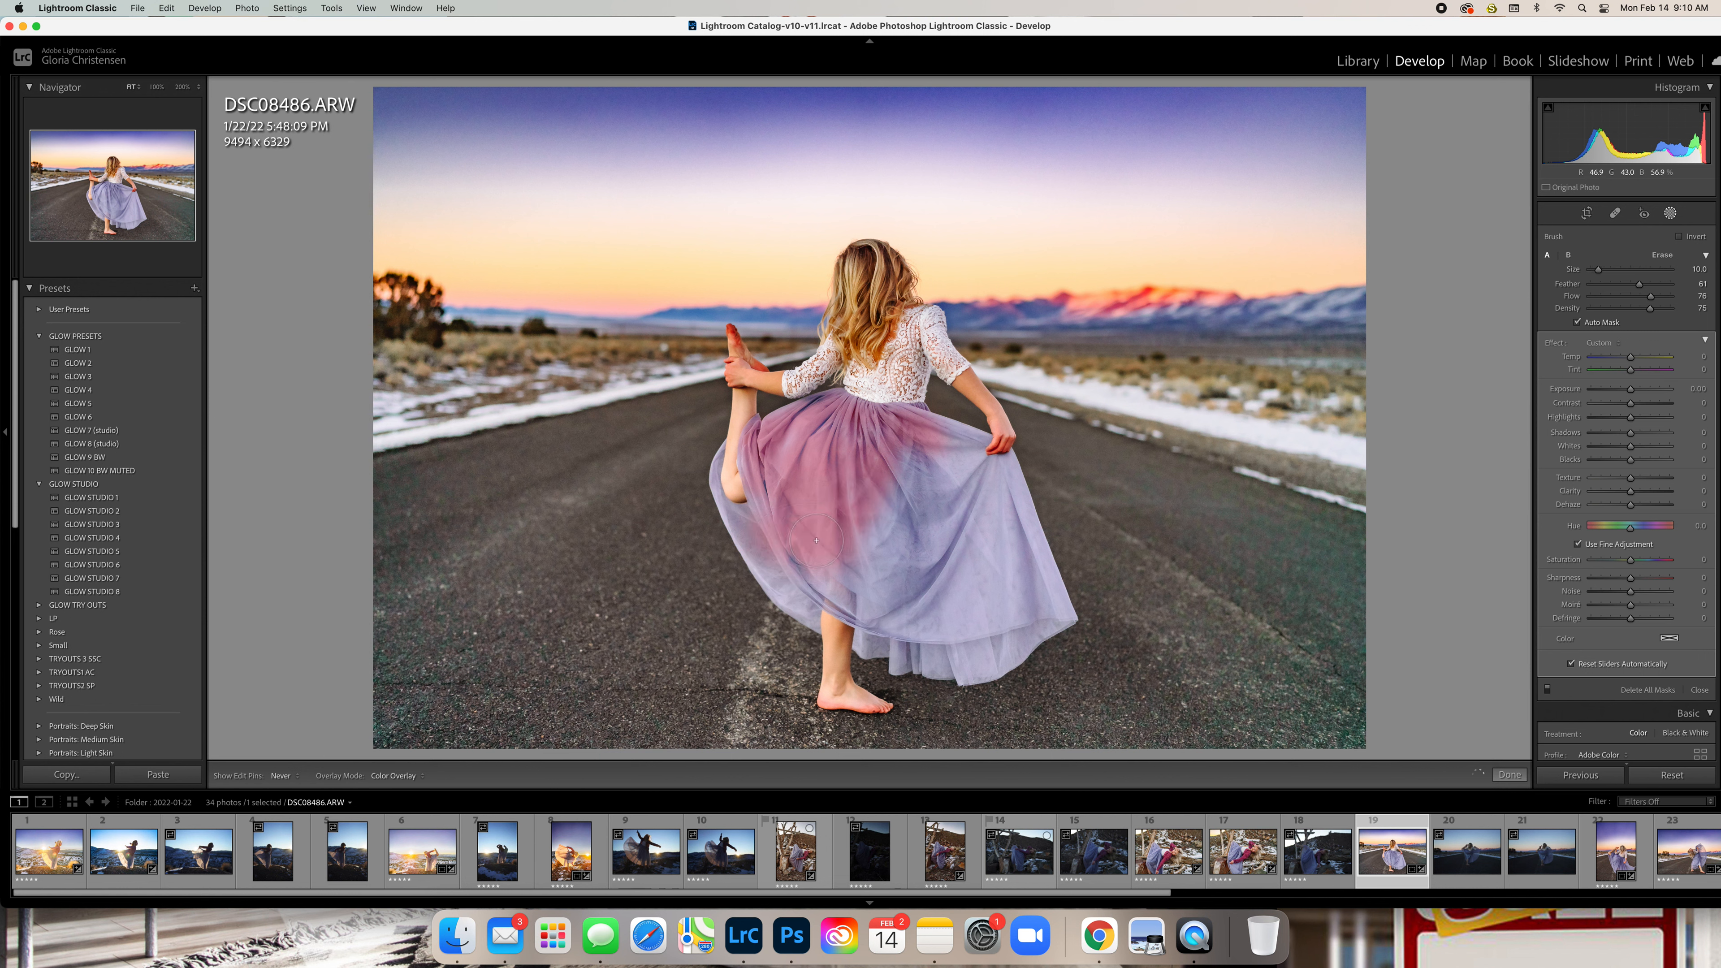
mouse_move(868, 592)
mouse_down()
mouse_move(902, 562)
mouse_move(907, 455)
mouse_move(960, 498)
mouse_move(933, 446)
mouse_move(965, 460)
mouse_move(938, 578)
mouse_move(879, 637)
mouse_move(1000, 645)
mouse_move(965, 656)
mouse_move(1018, 629)
mouse_move(1000, 497)
mouse_move(1007, 567)
mouse_move(976, 534)
mouse_move(953, 571)
mouse_move(783, 558)
mouse_move(811, 598)
mouse_move(717, 452)
mouse_move(717, 487)
mouse_move(770, 503)
mouse_up()
mouse_move(797, 415)
mouse_down()
mouse_move(837, 411)
mouse_move(844, 450)
mouse_move(902, 409)
mouse_up()
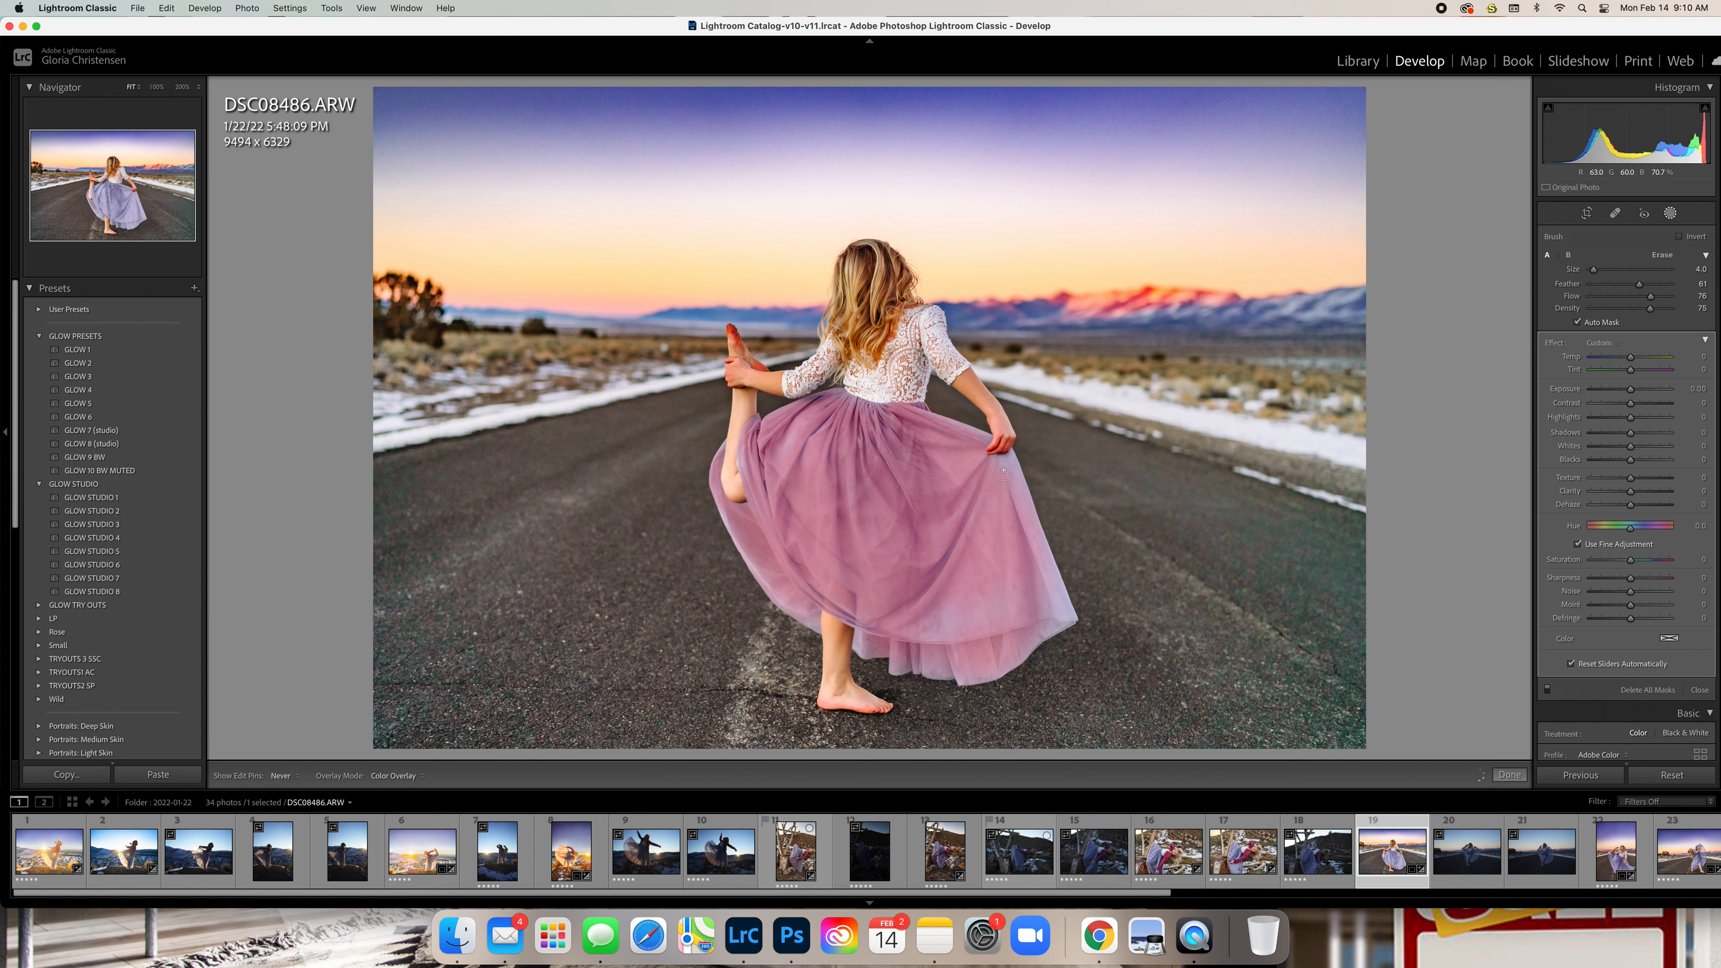
mouse_move(1028, 538)
mouse_down()
mouse_move(1053, 624)
mouse_move(1001, 659)
mouse_move(913, 665)
mouse_move(817, 614)
mouse_up()
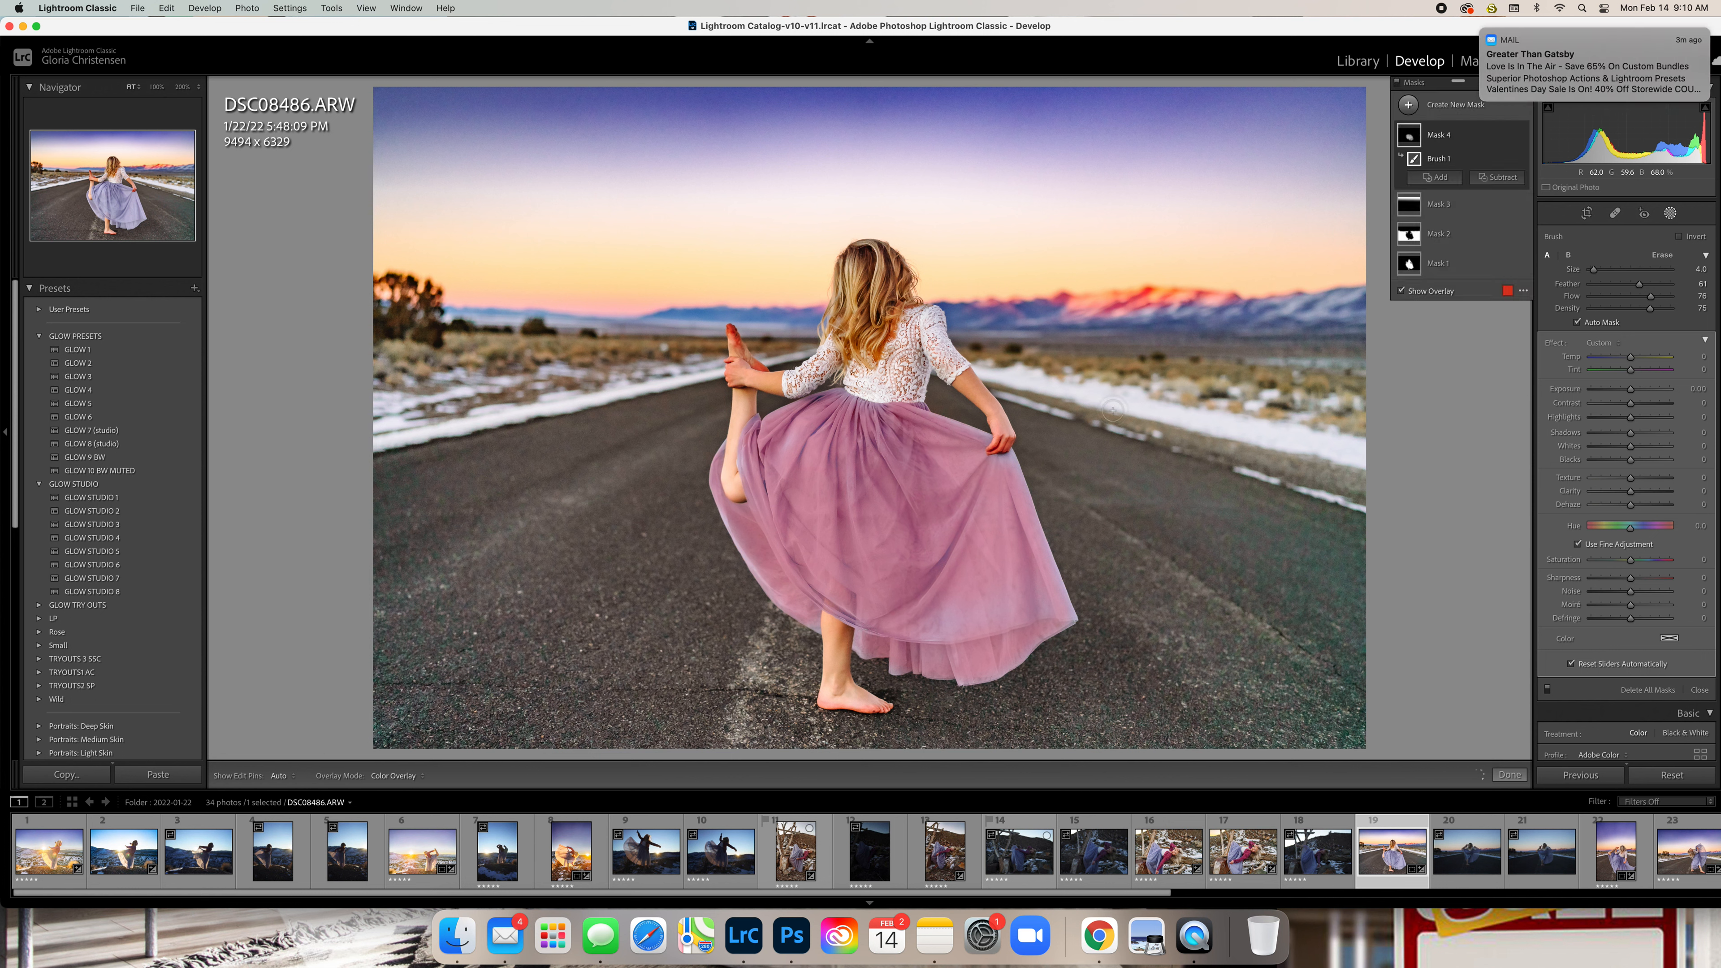
click(1482, 40)
Try Saturation at -100 on the skirt's brush mask and bring it back up to about -6
scroll(1676, 453, down, 10)
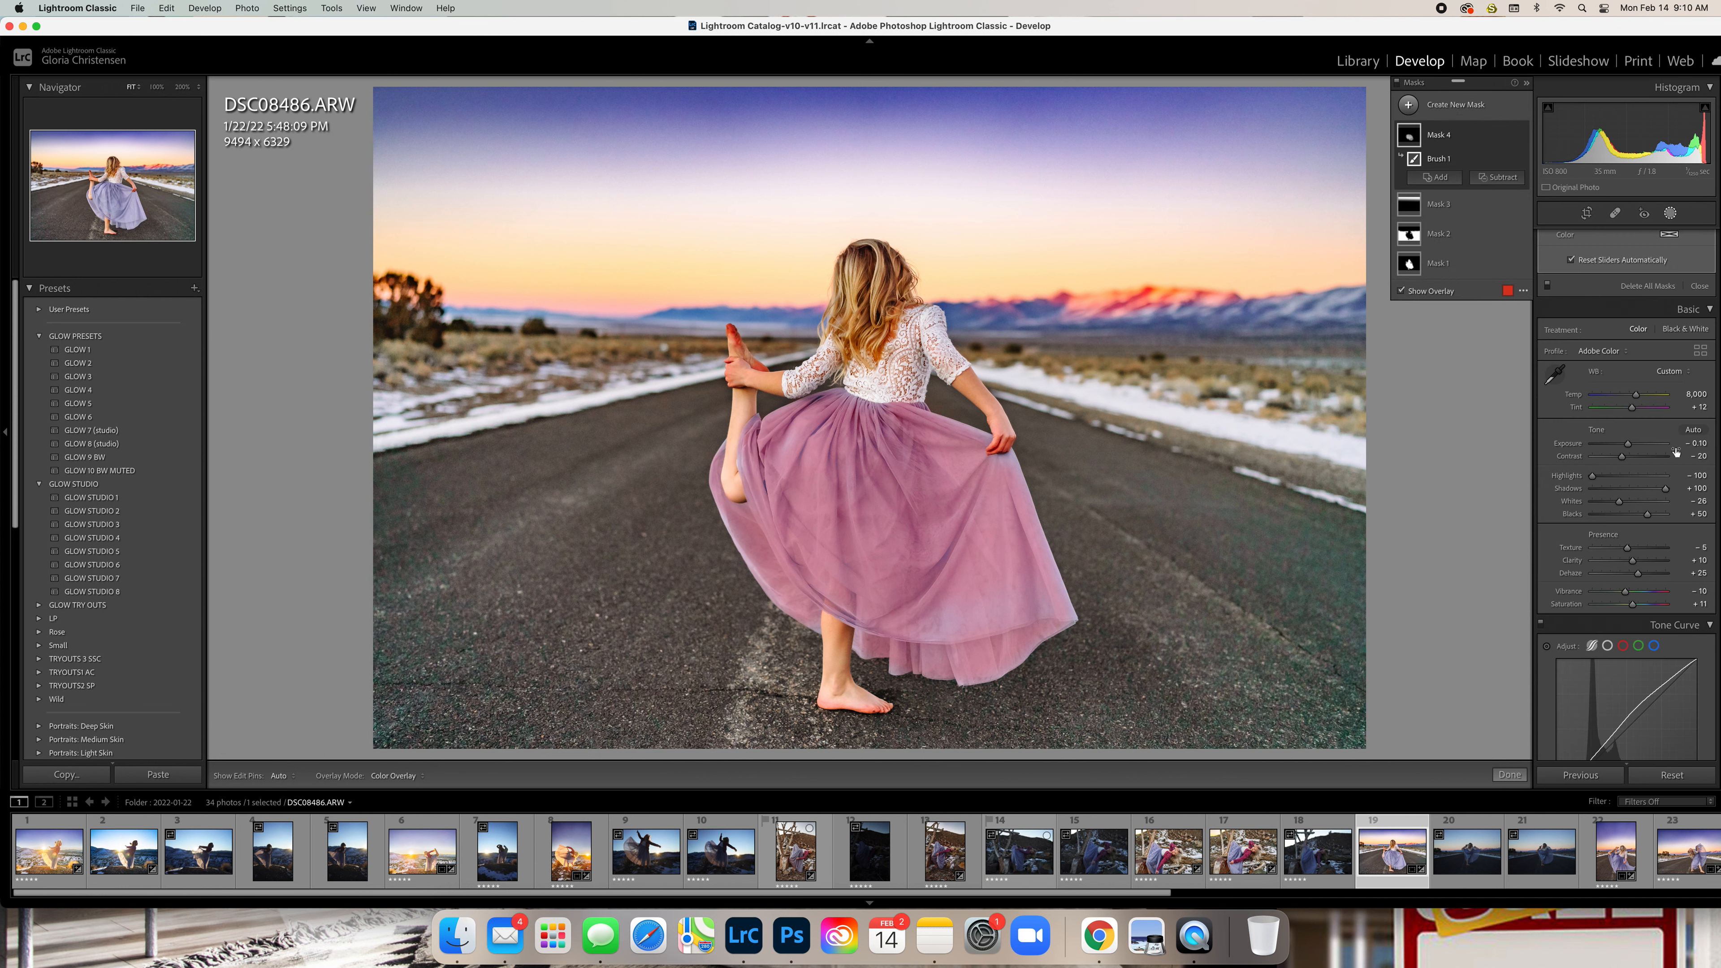
scroll(1676, 452, up, 10)
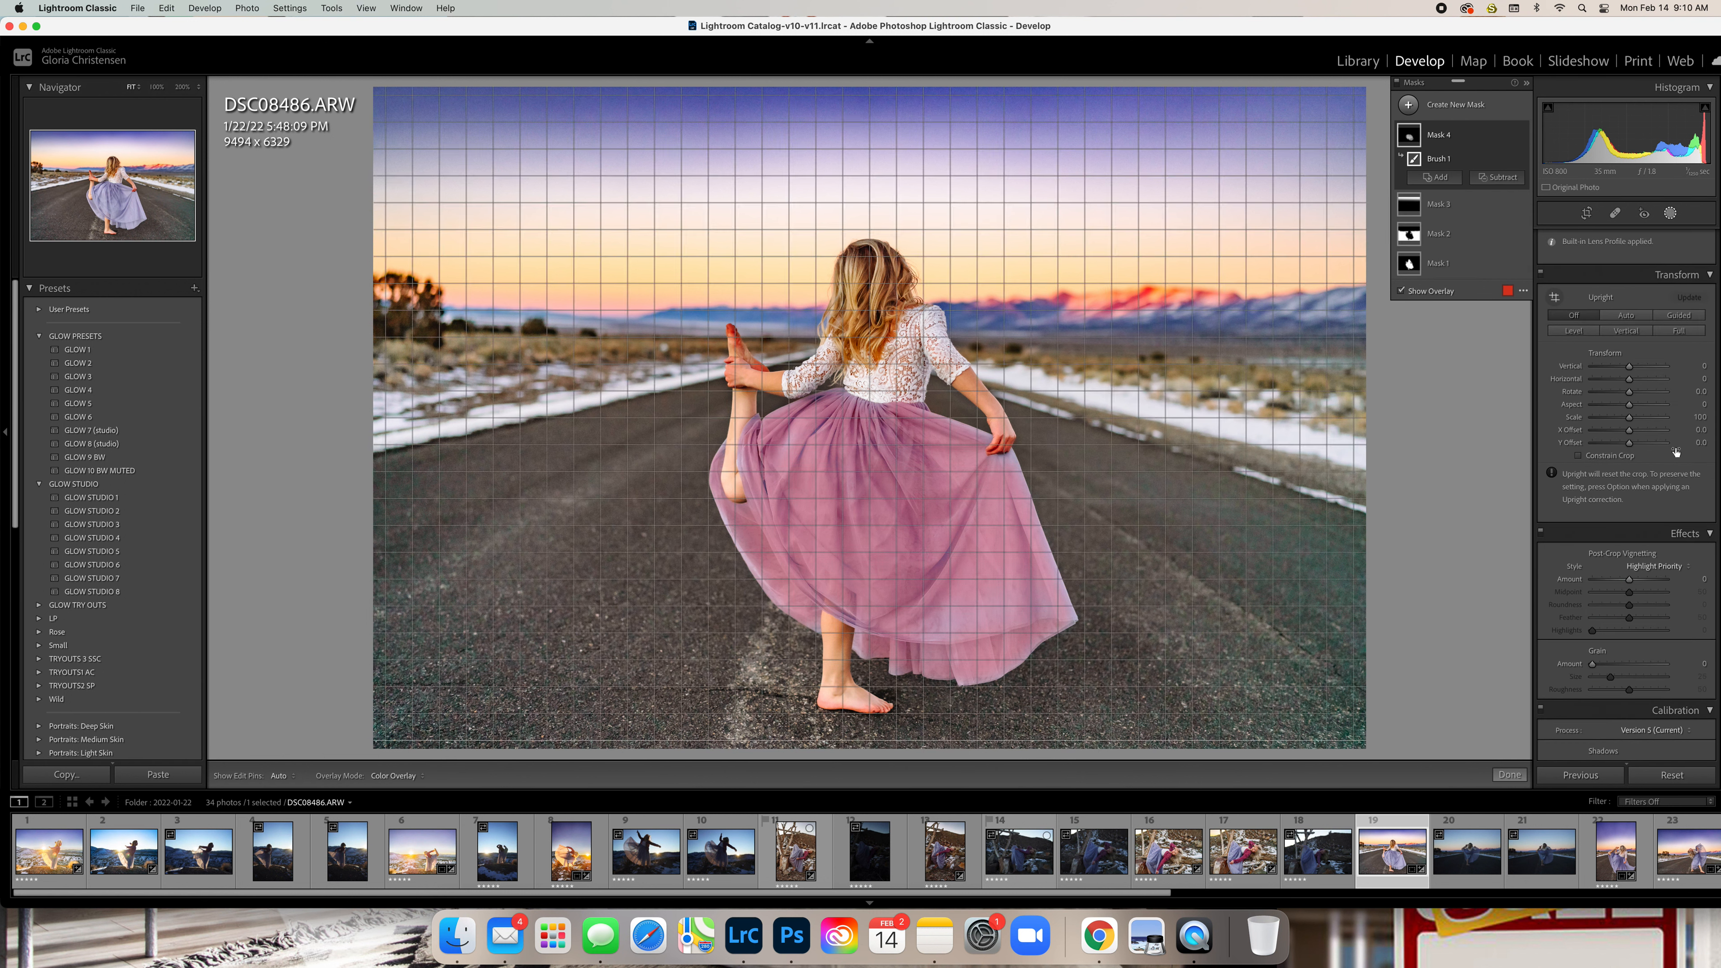
scroll(1677, 455, up, 5)
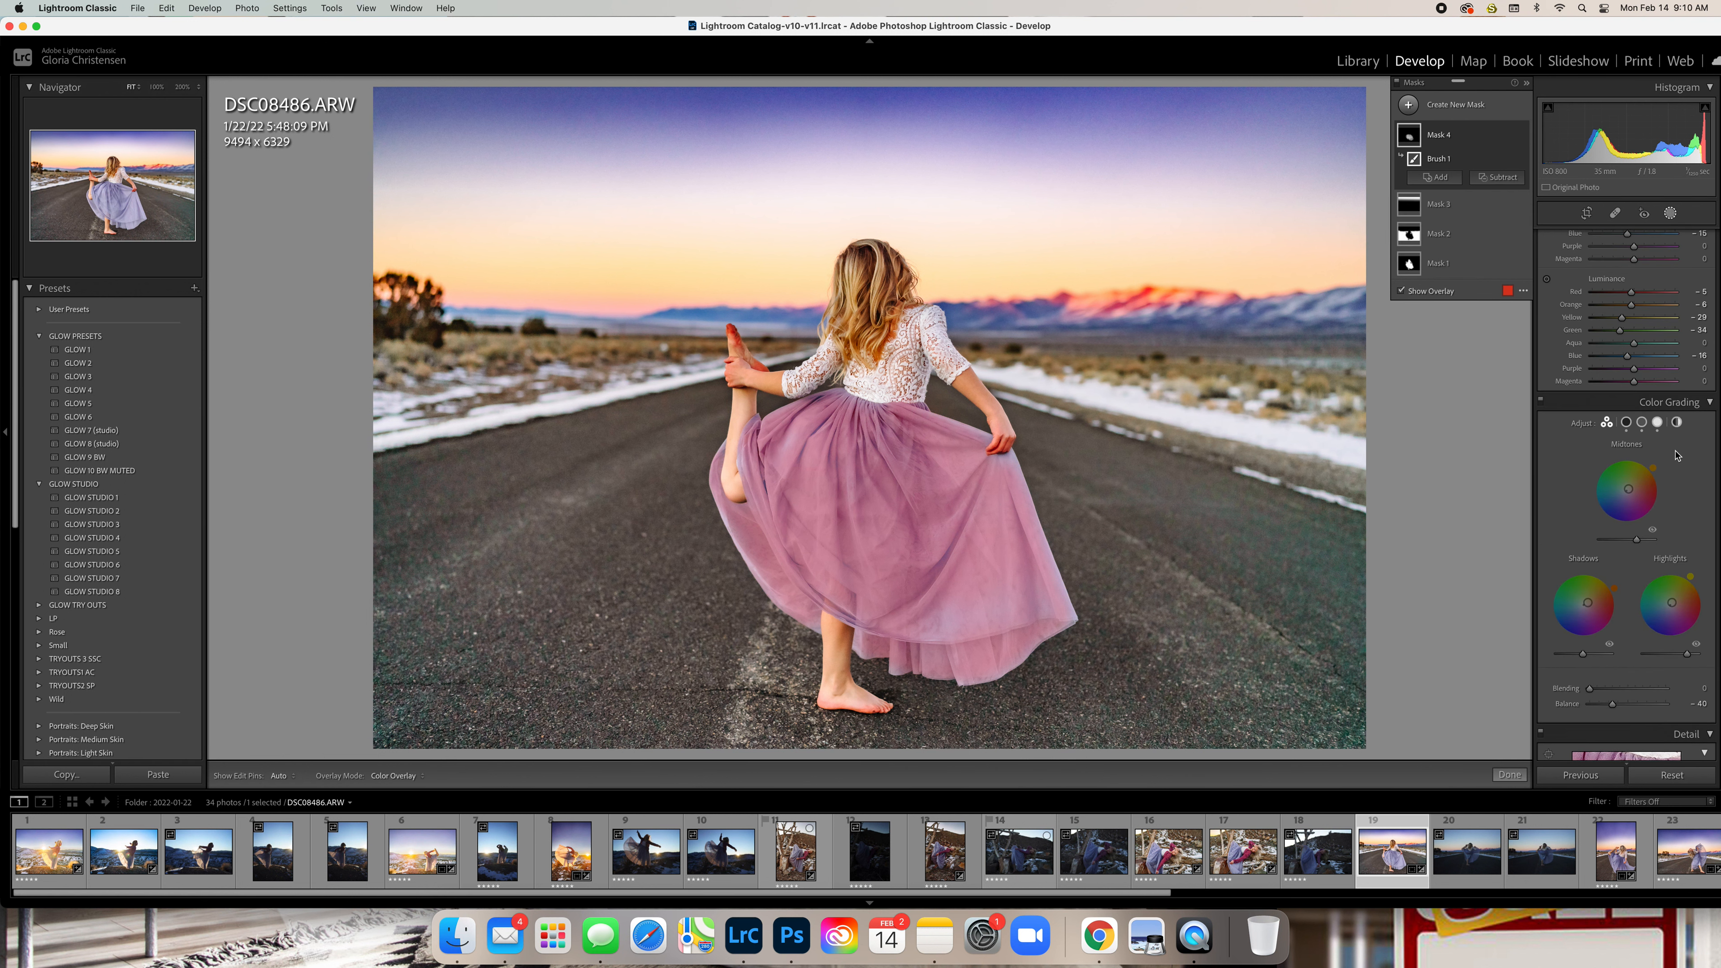
scroll(1676, 445, up, 1)
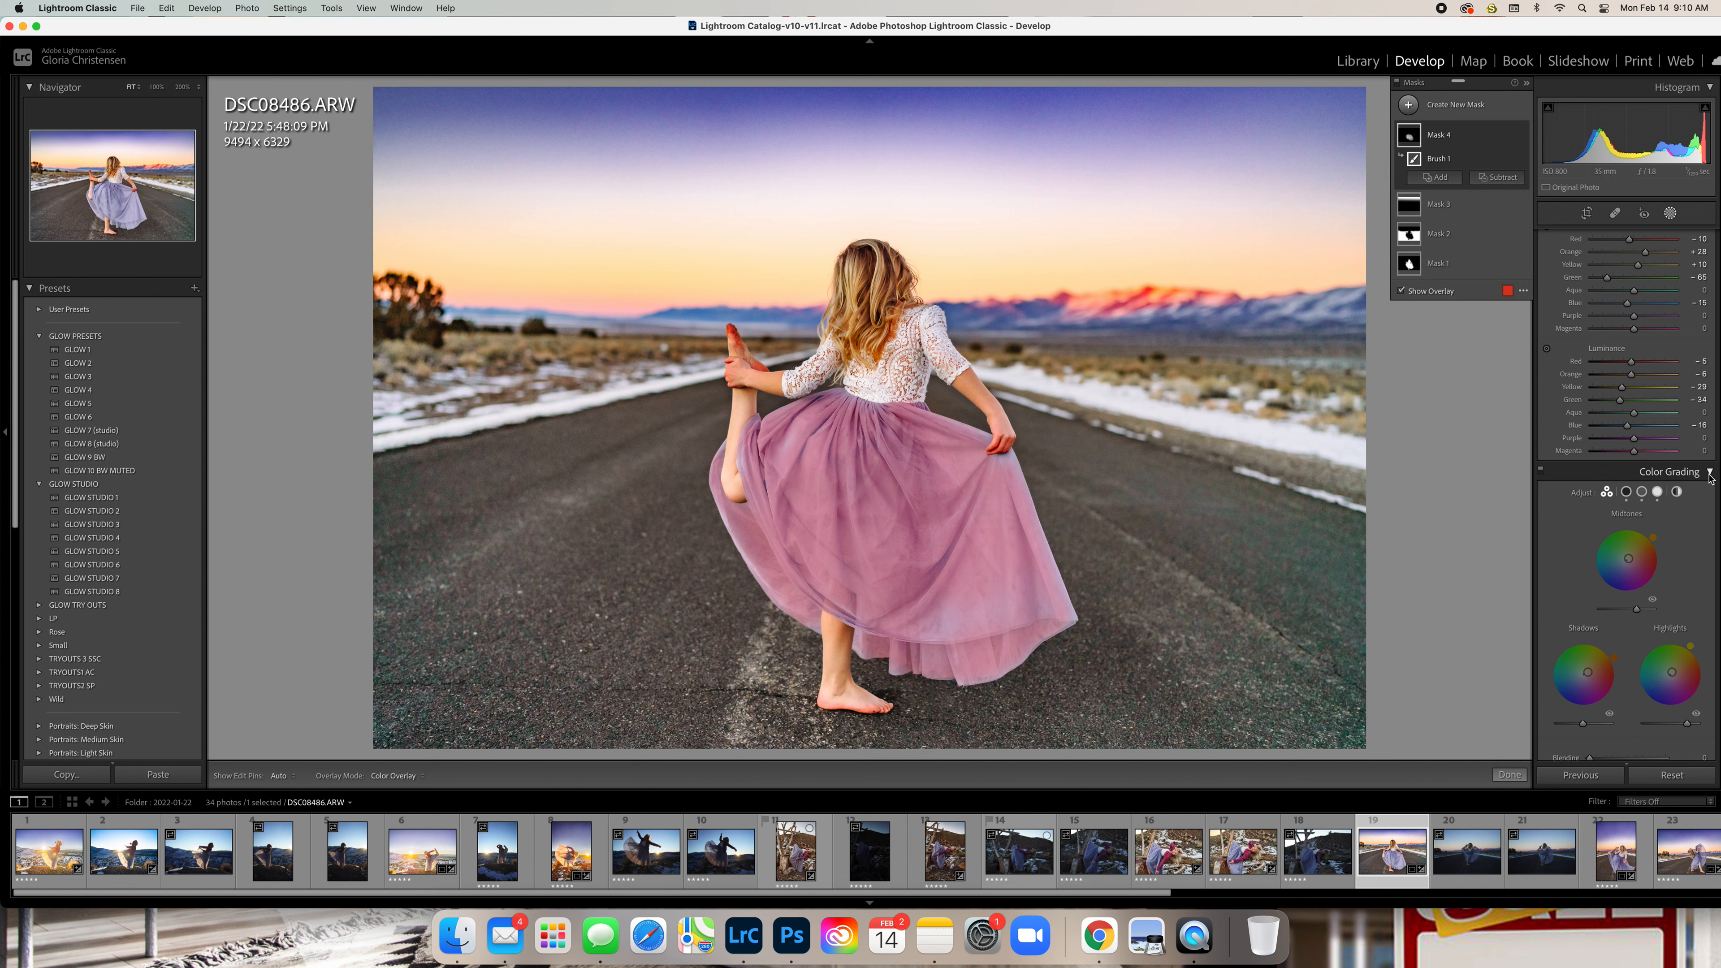
scroll(1701, 461, up, 10)
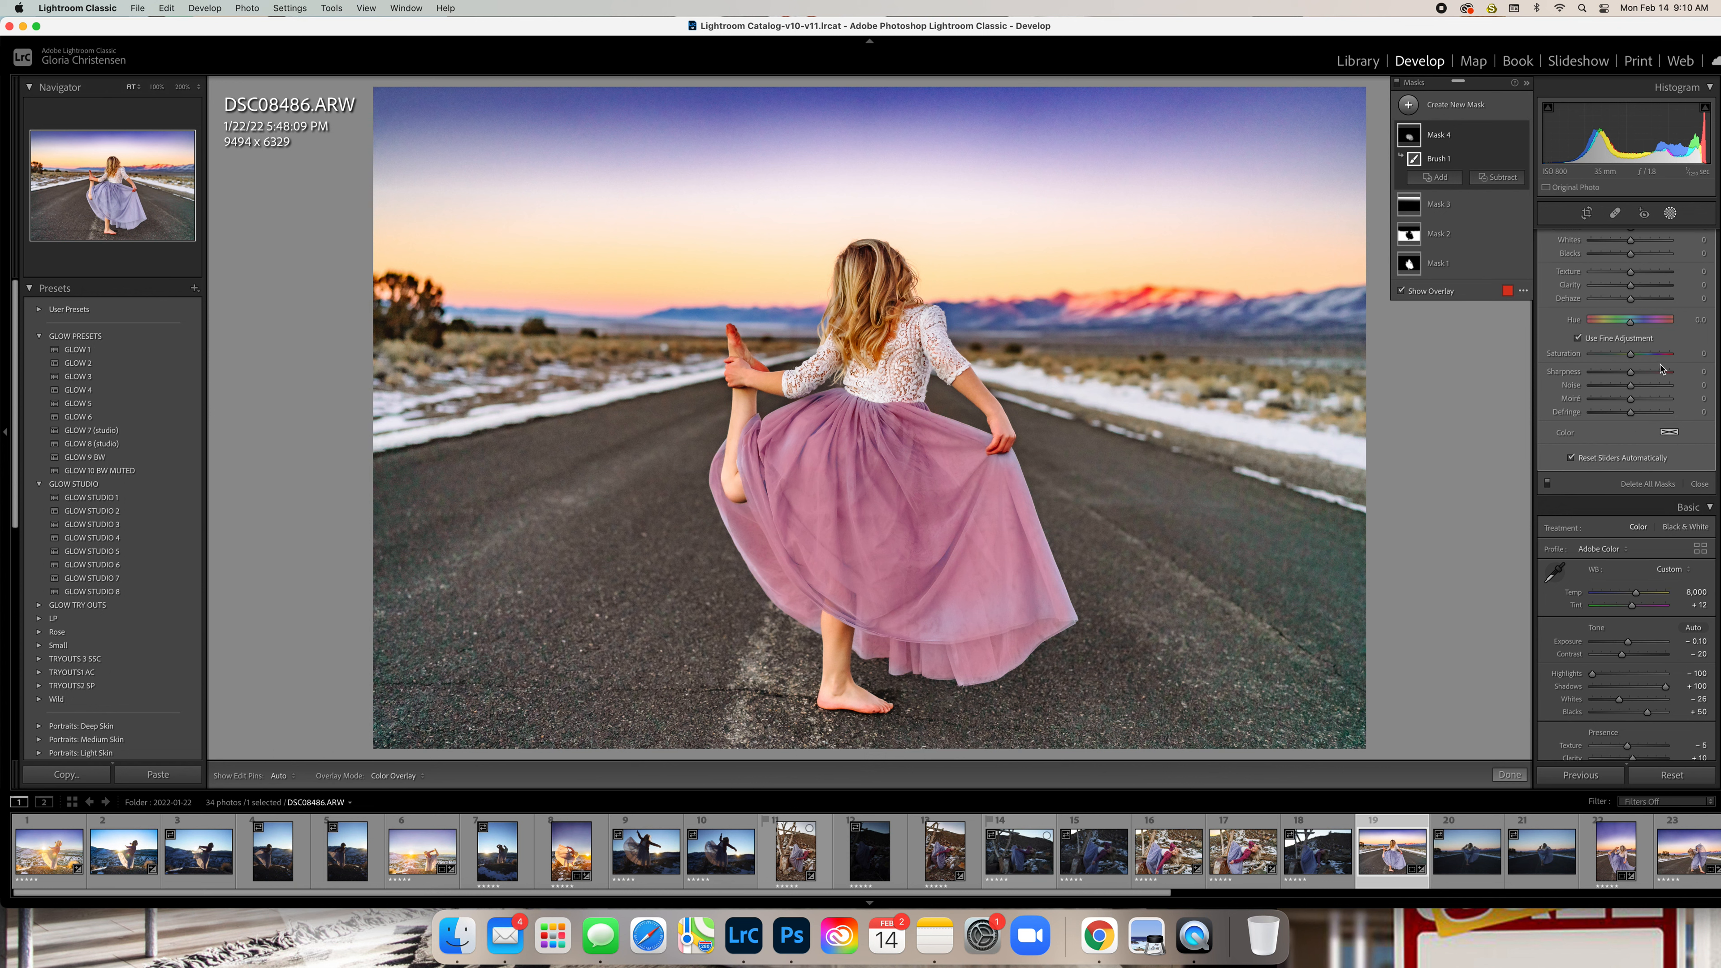
scroll(1662, 368, up, 2)
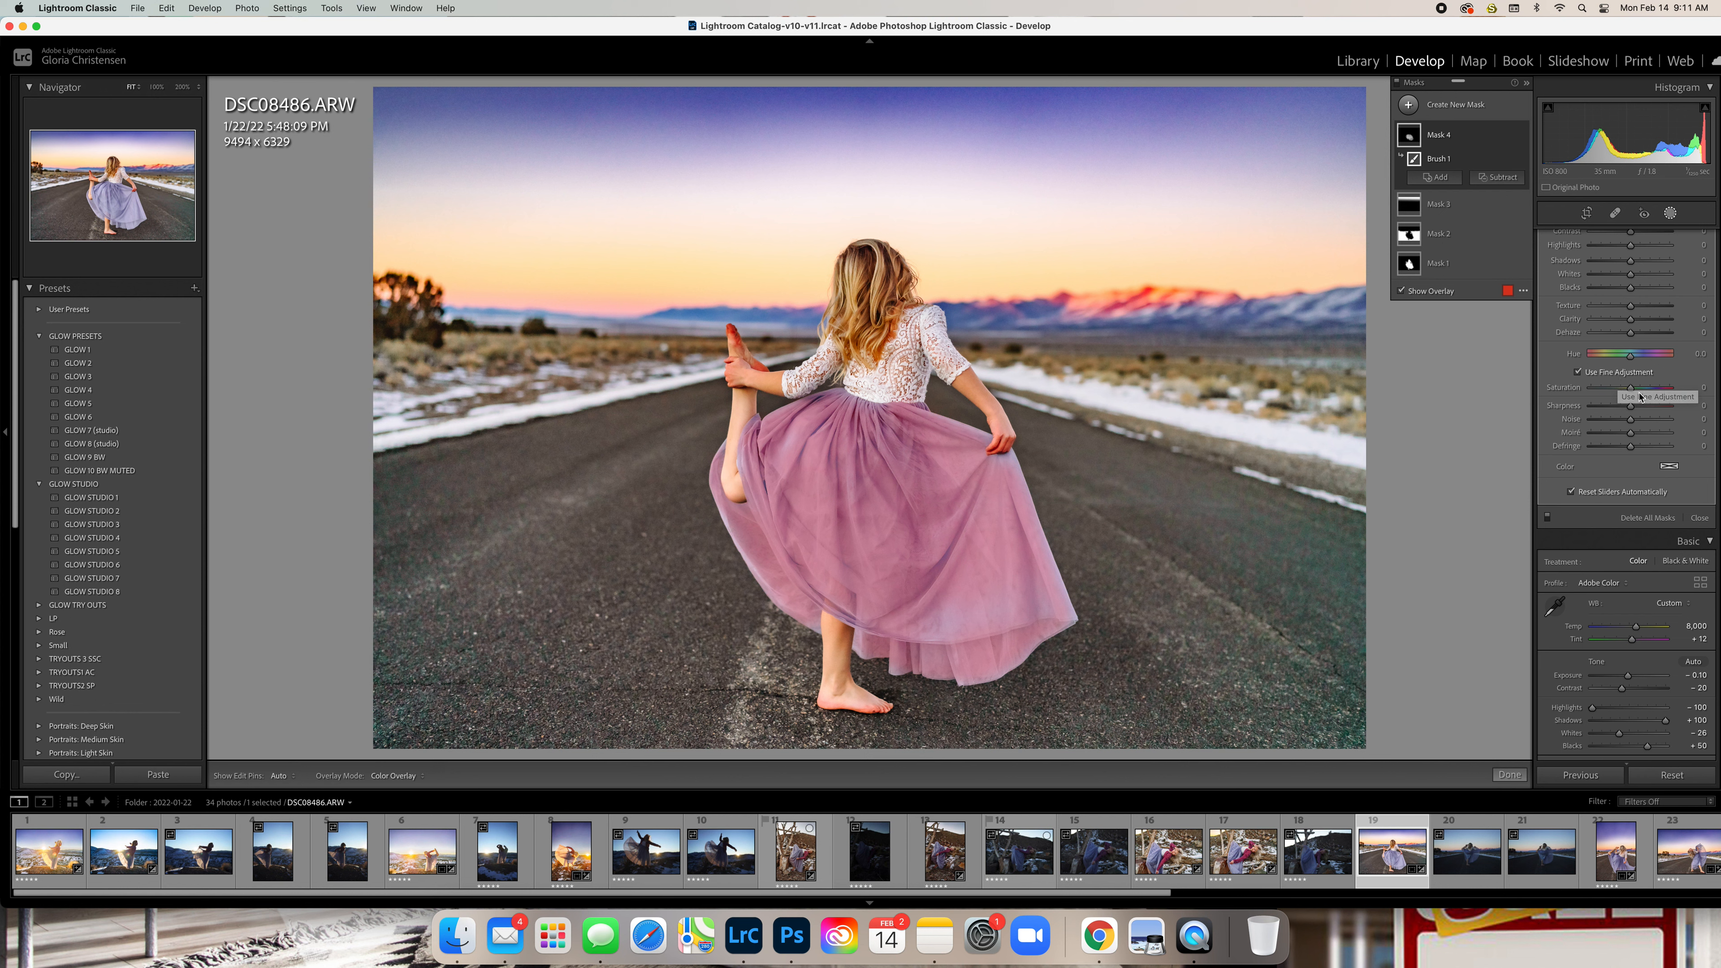
drag(1632, 389, 1586, 392)
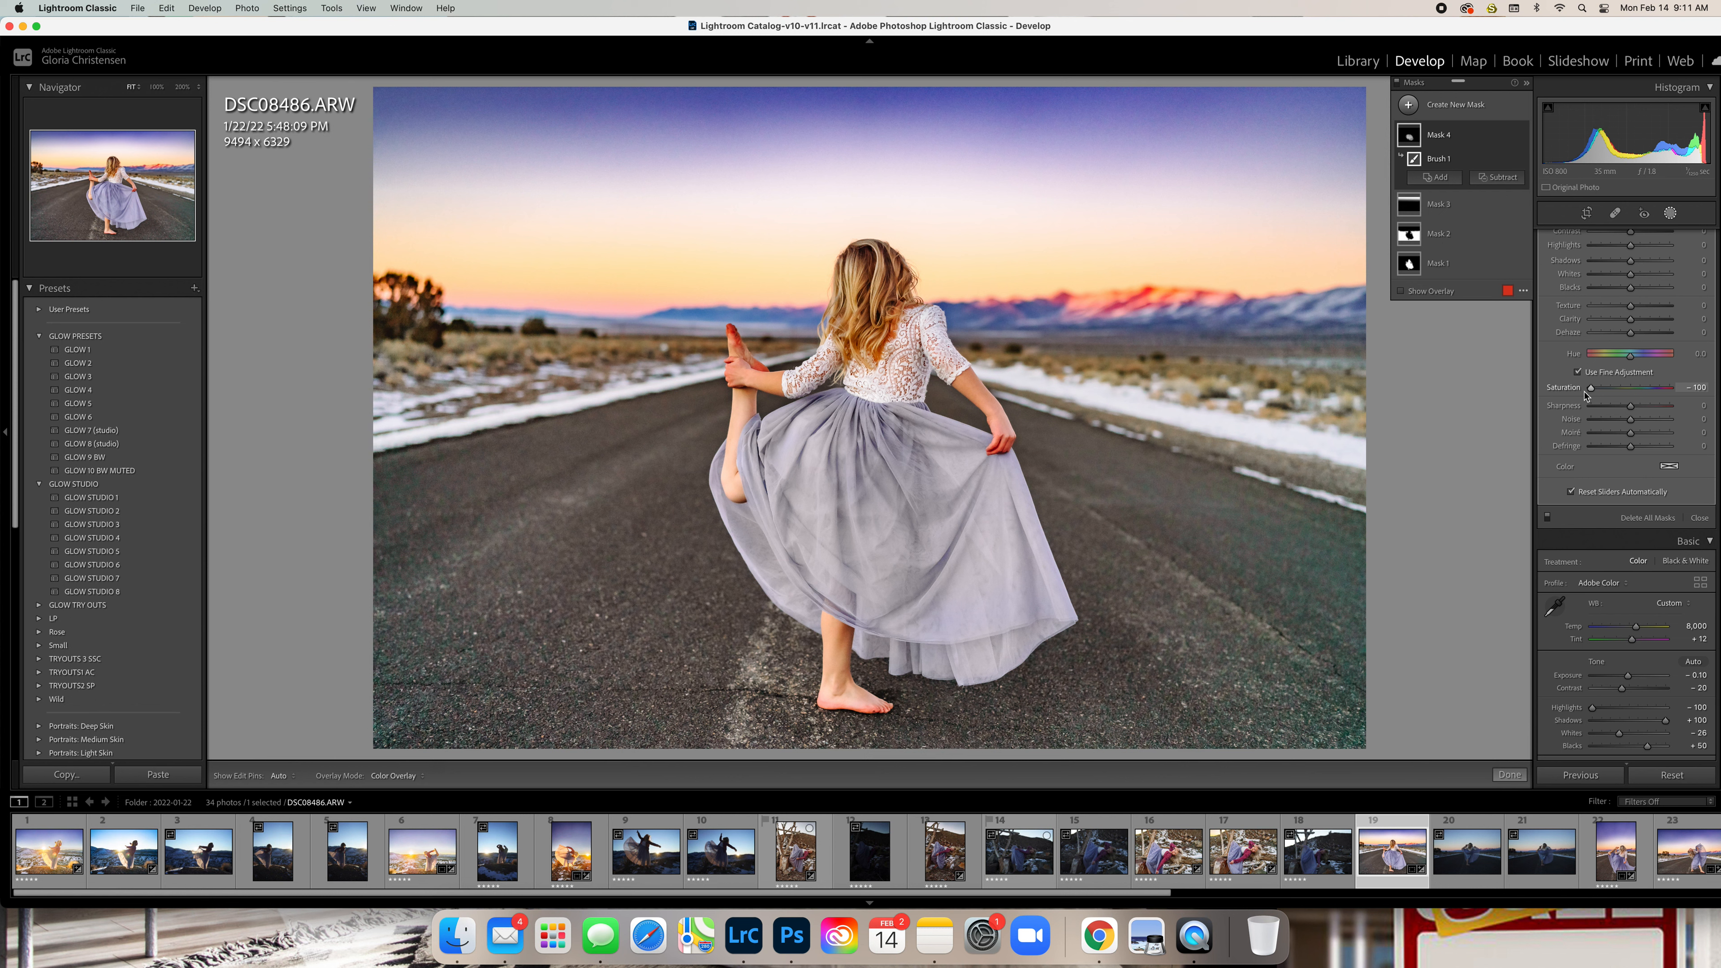
drag(1588, 392, 1629, 392)
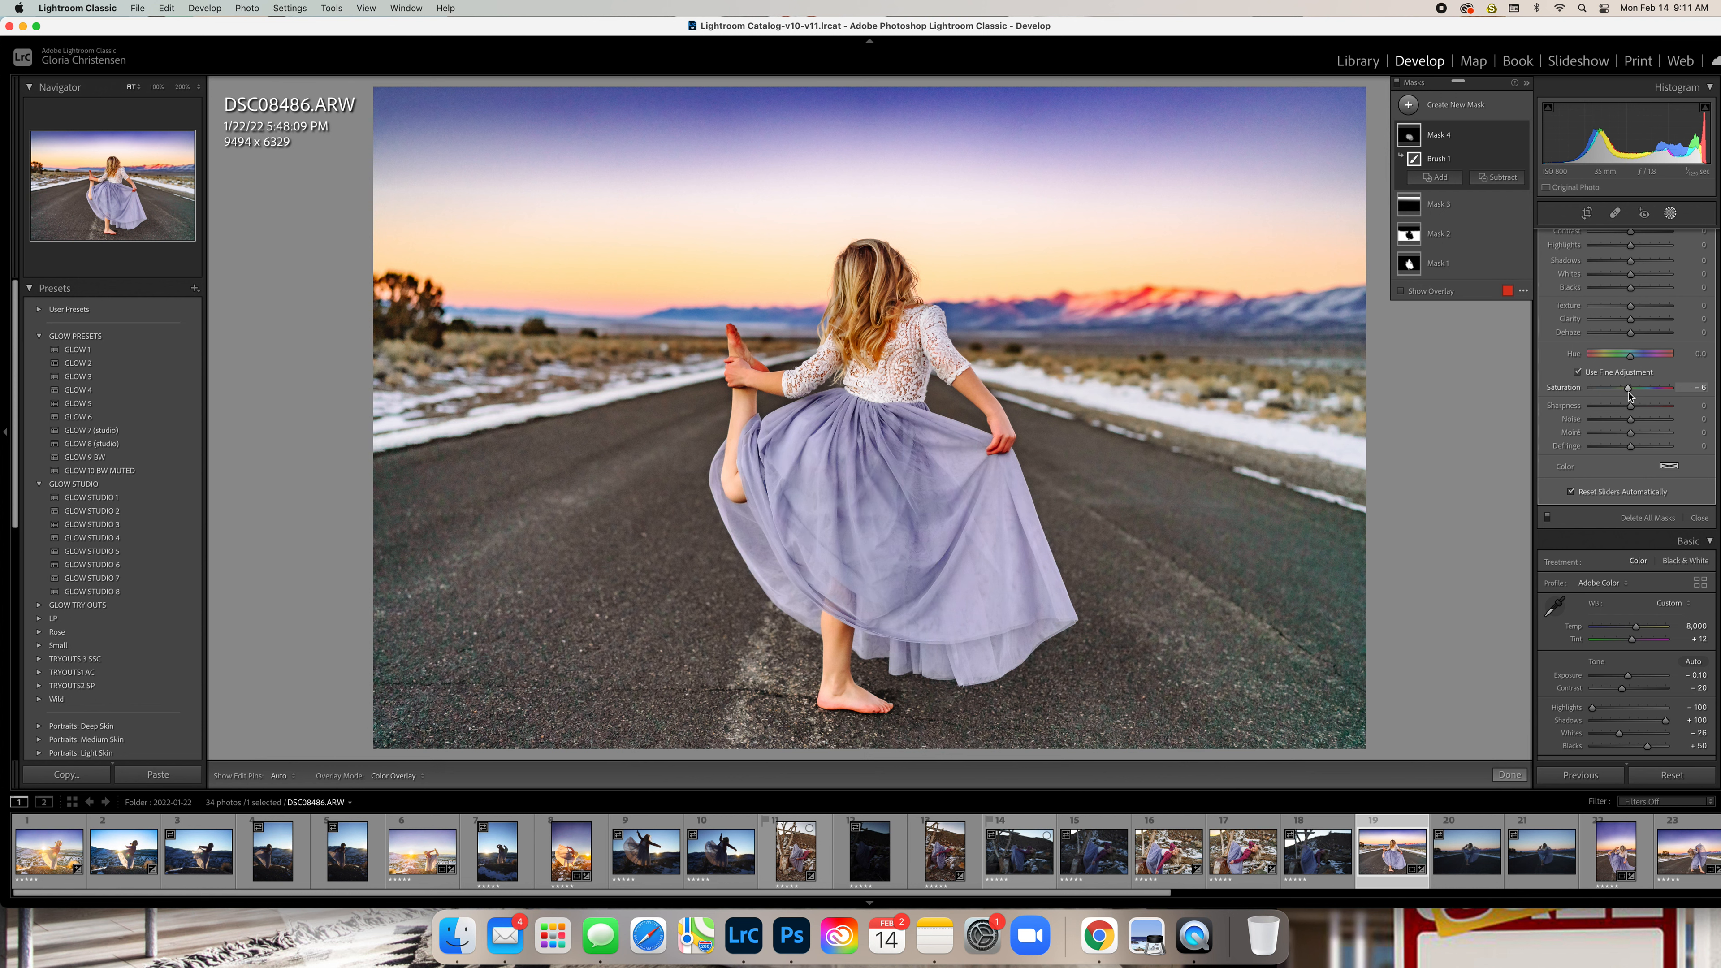
Reset the skirt mask's Saturation and try red, cyan, yellow and green color tints, then bring the tint's saturation back to 0
double_click(1629, 390)
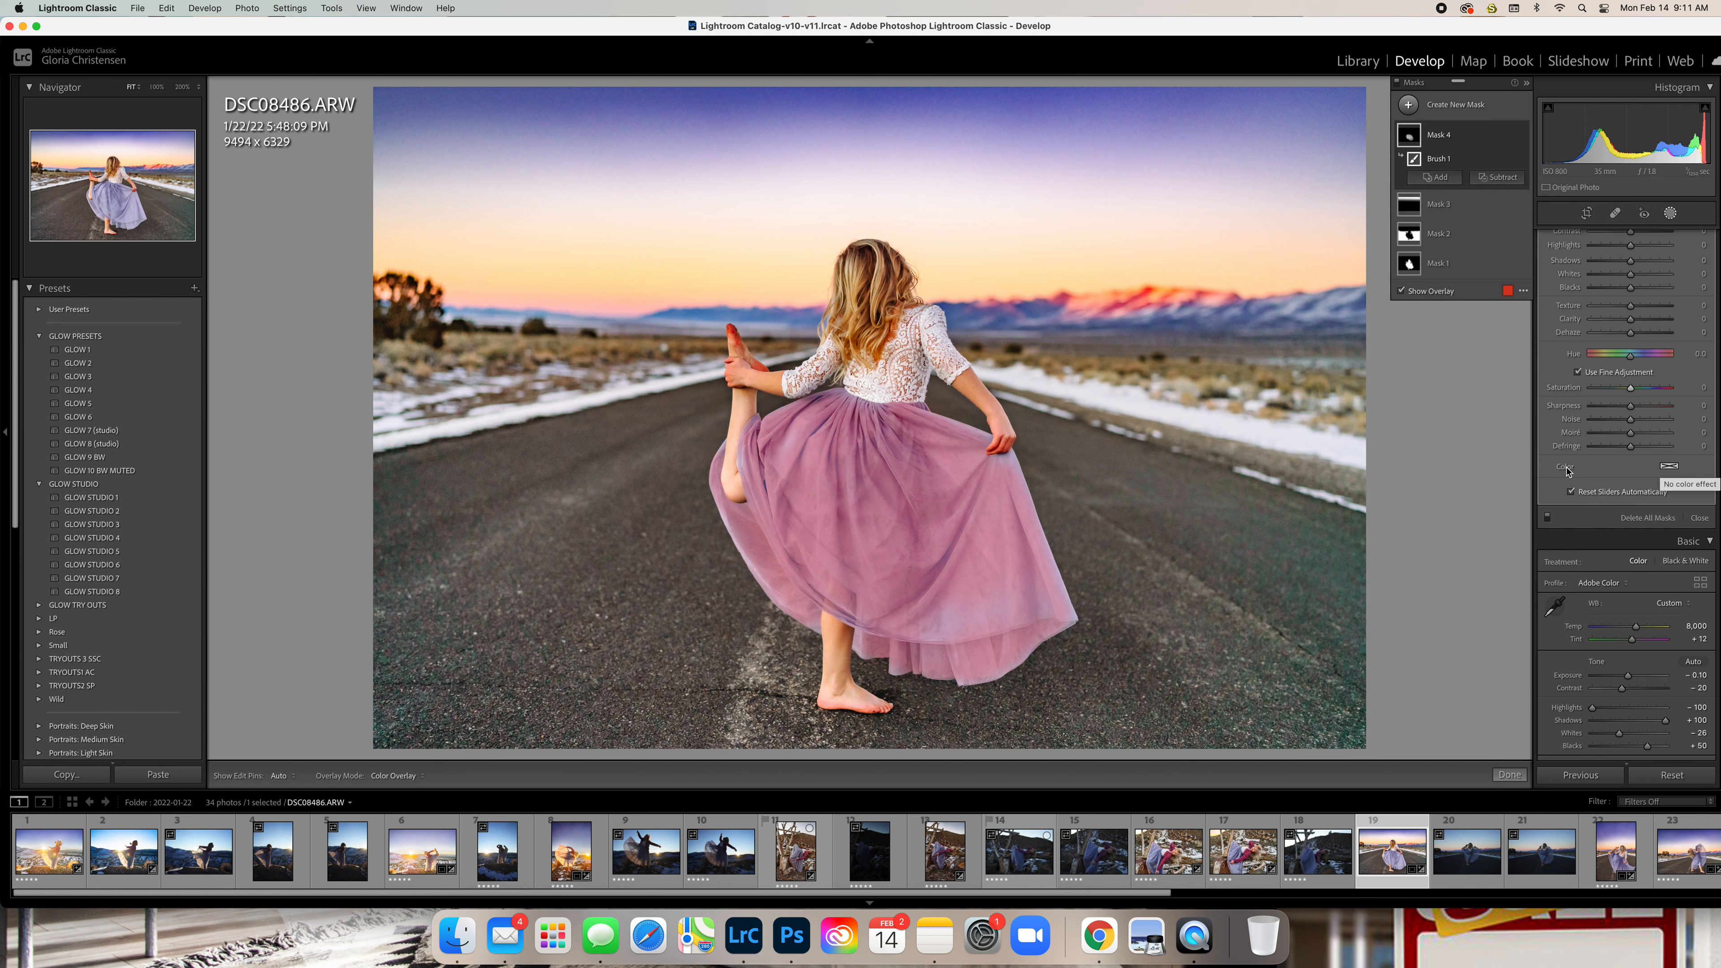
click(1672, 470)
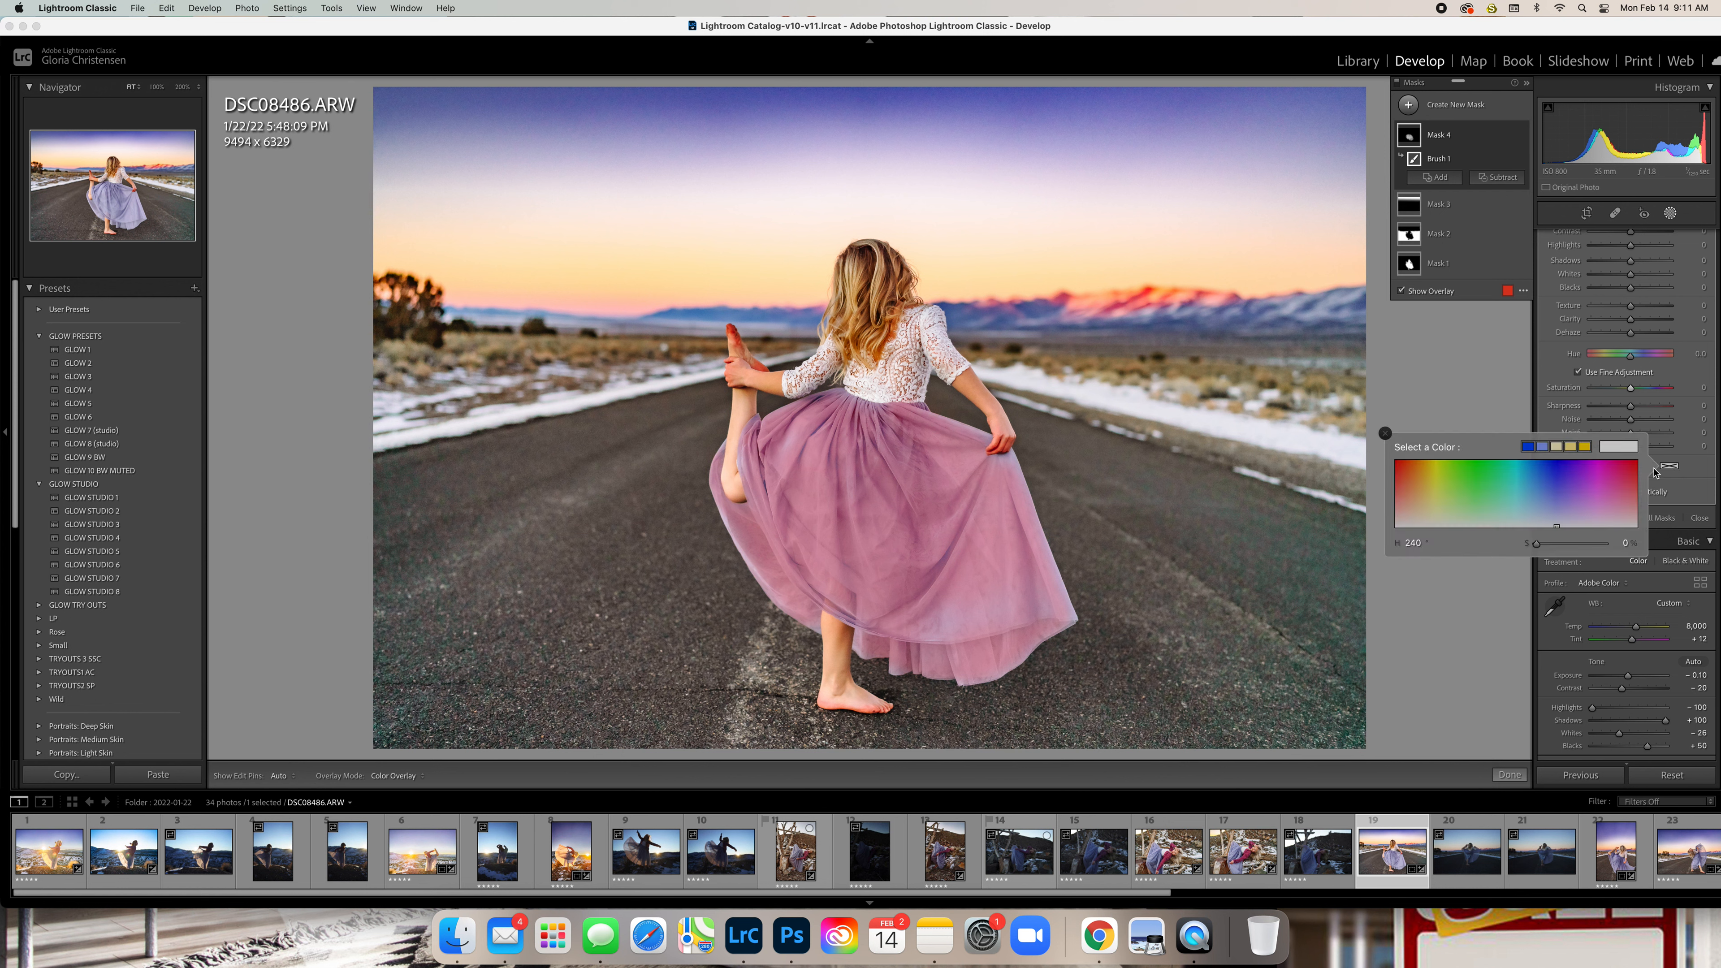
click(1405, 466)
click(1519, 476)
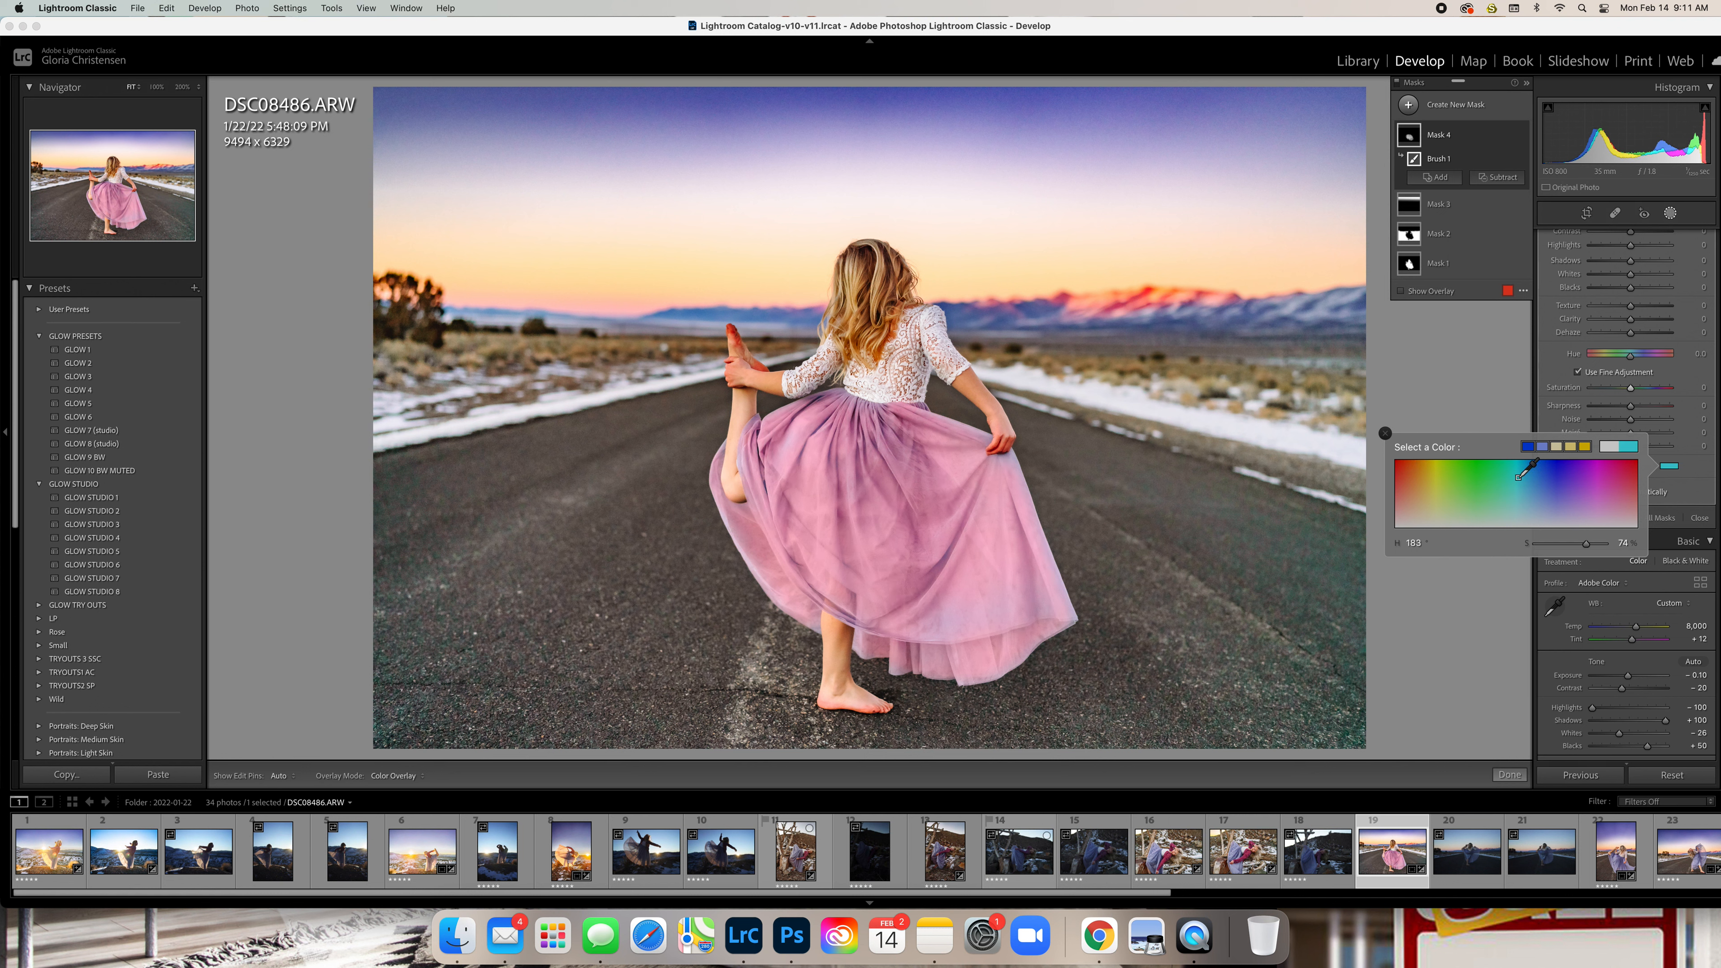
click(1630, 481)
click(1432, 493)
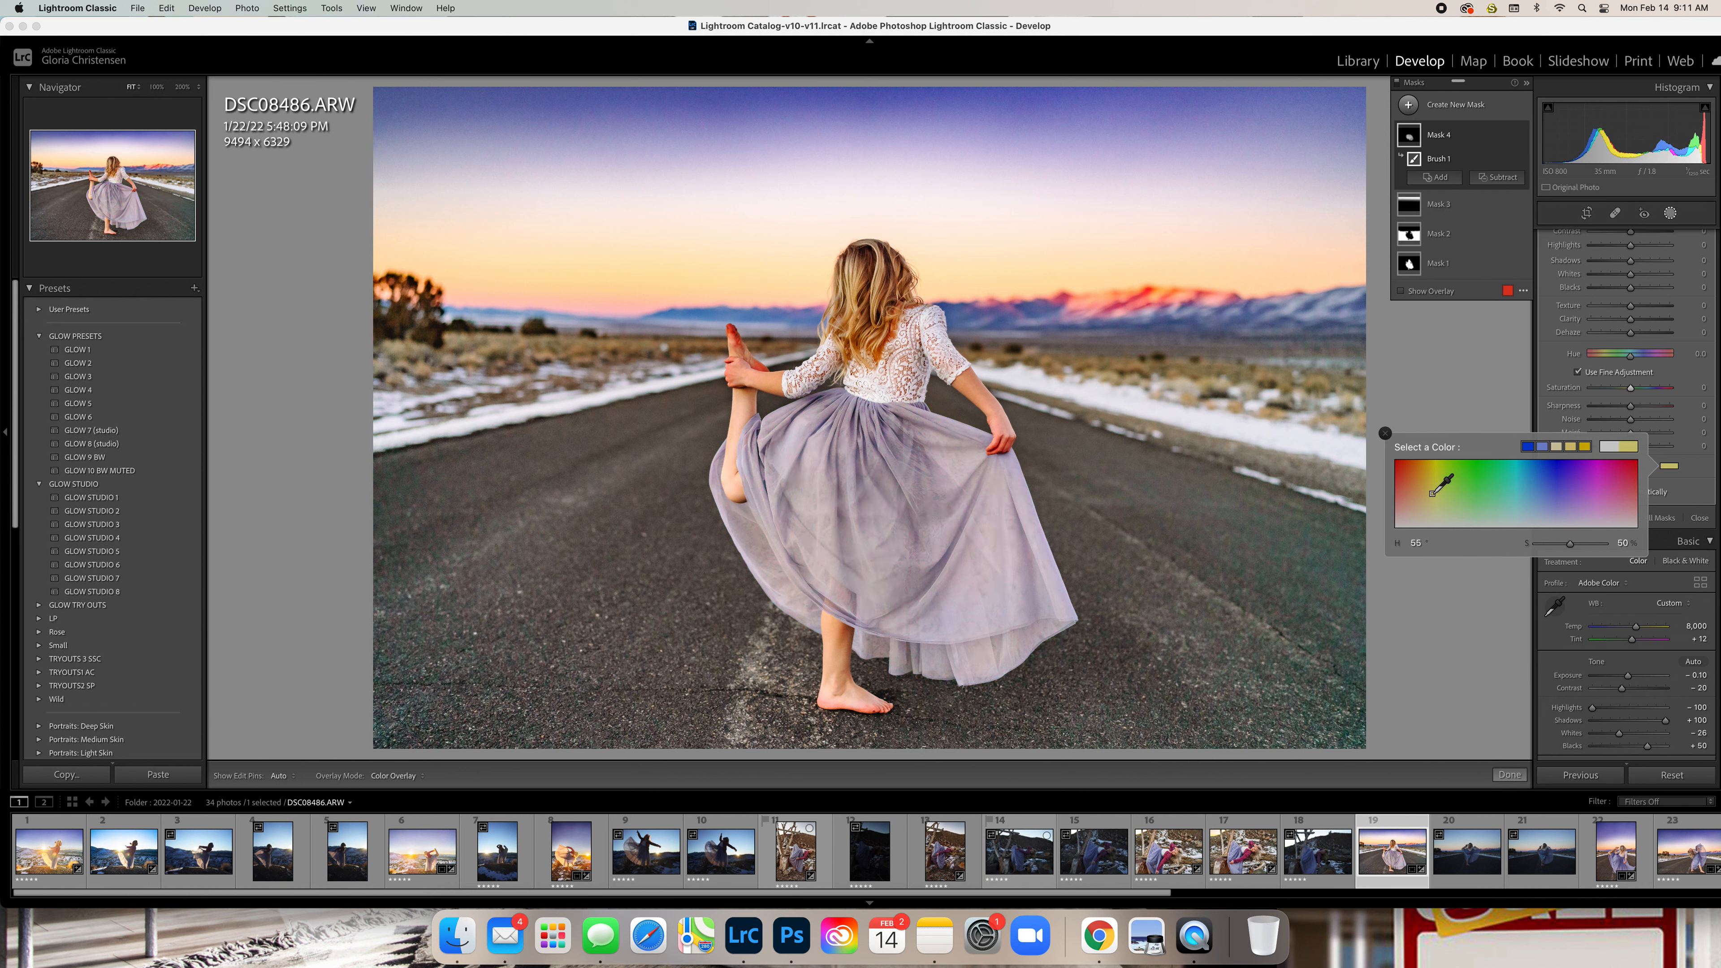
click(1451, 473)
drag(1464, 470, 1499, 481)
mouse_move(1587, 550)
mouse_down()
mouse_move(1566, 552)
mouse_move(1624, 546)
mouse_move(1521, 553)
mouse_up()
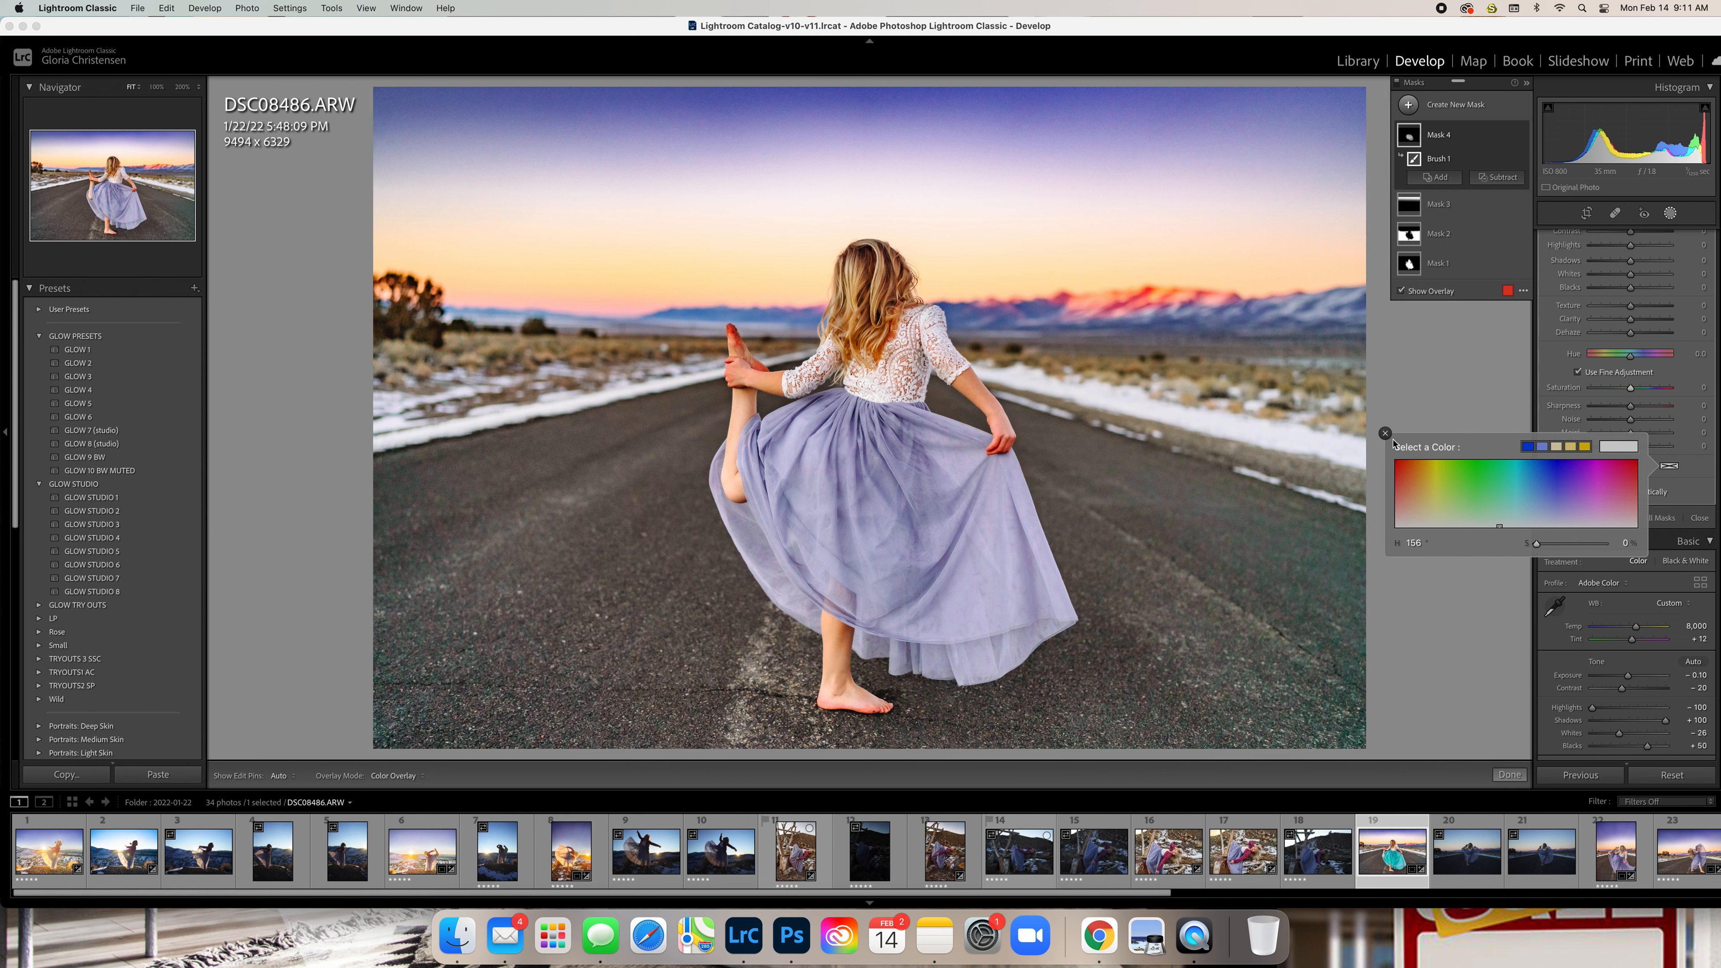
Try pink and cyan tints on the skirt mask and settle on the saved blue with hue 230 and saturation 100
click(1632, 473)
click(1611, 472)
click(1524, 475)
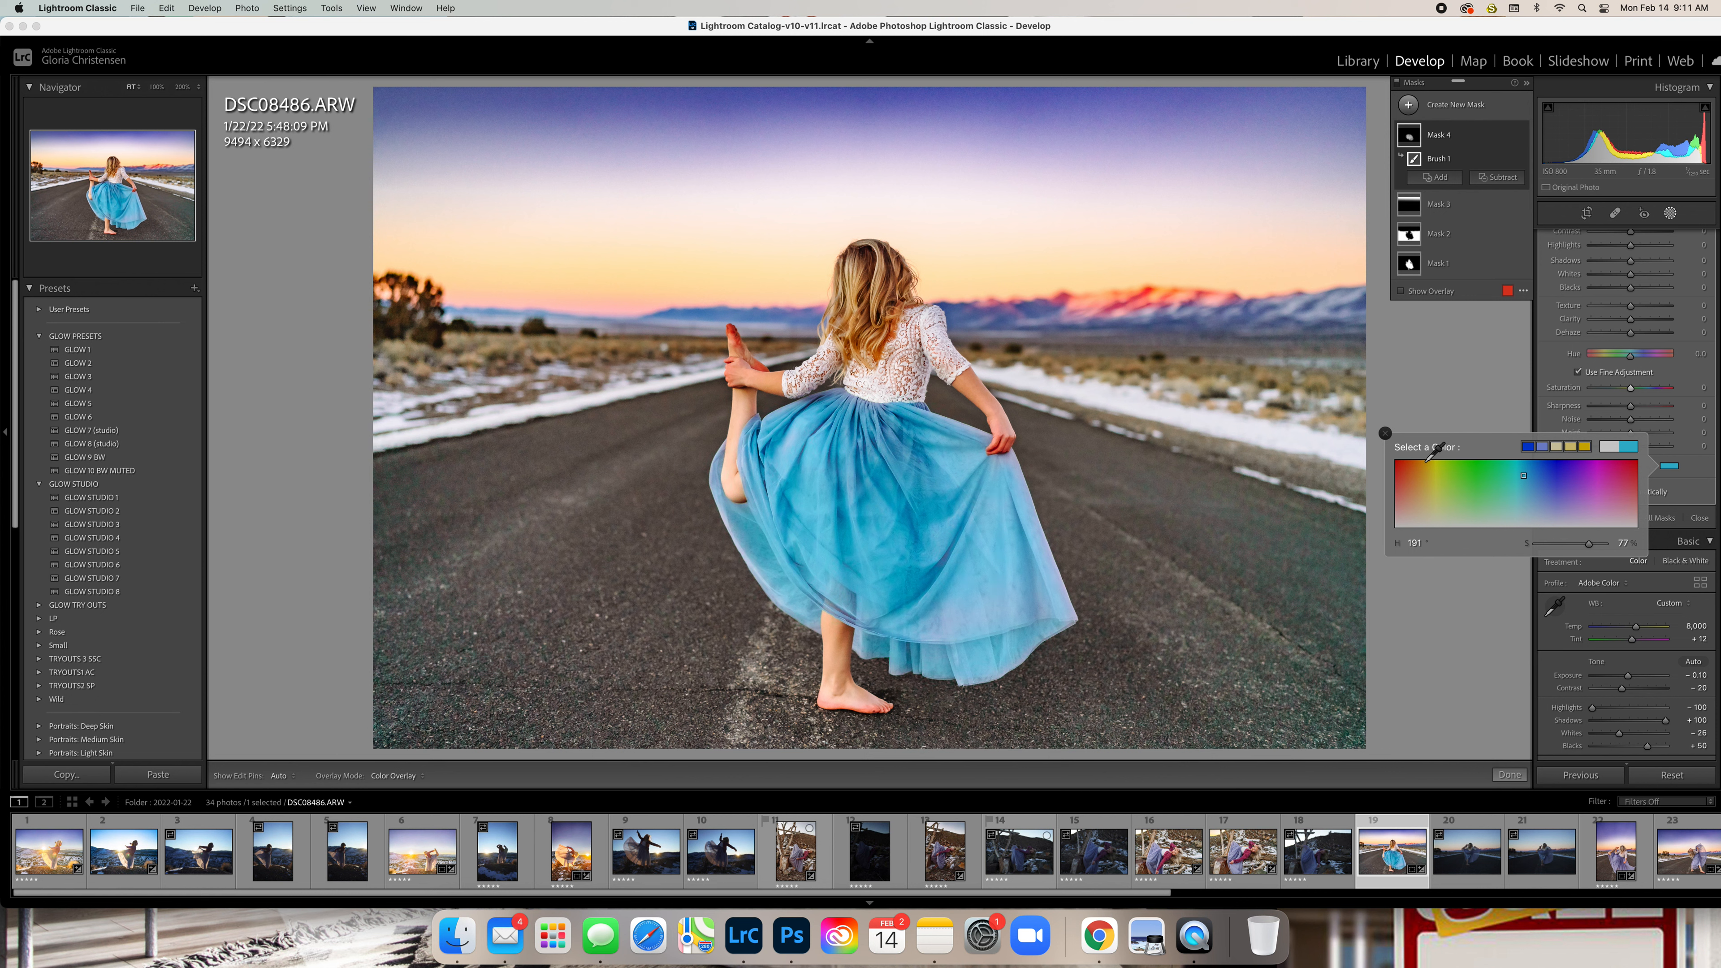
click(1529, 449)
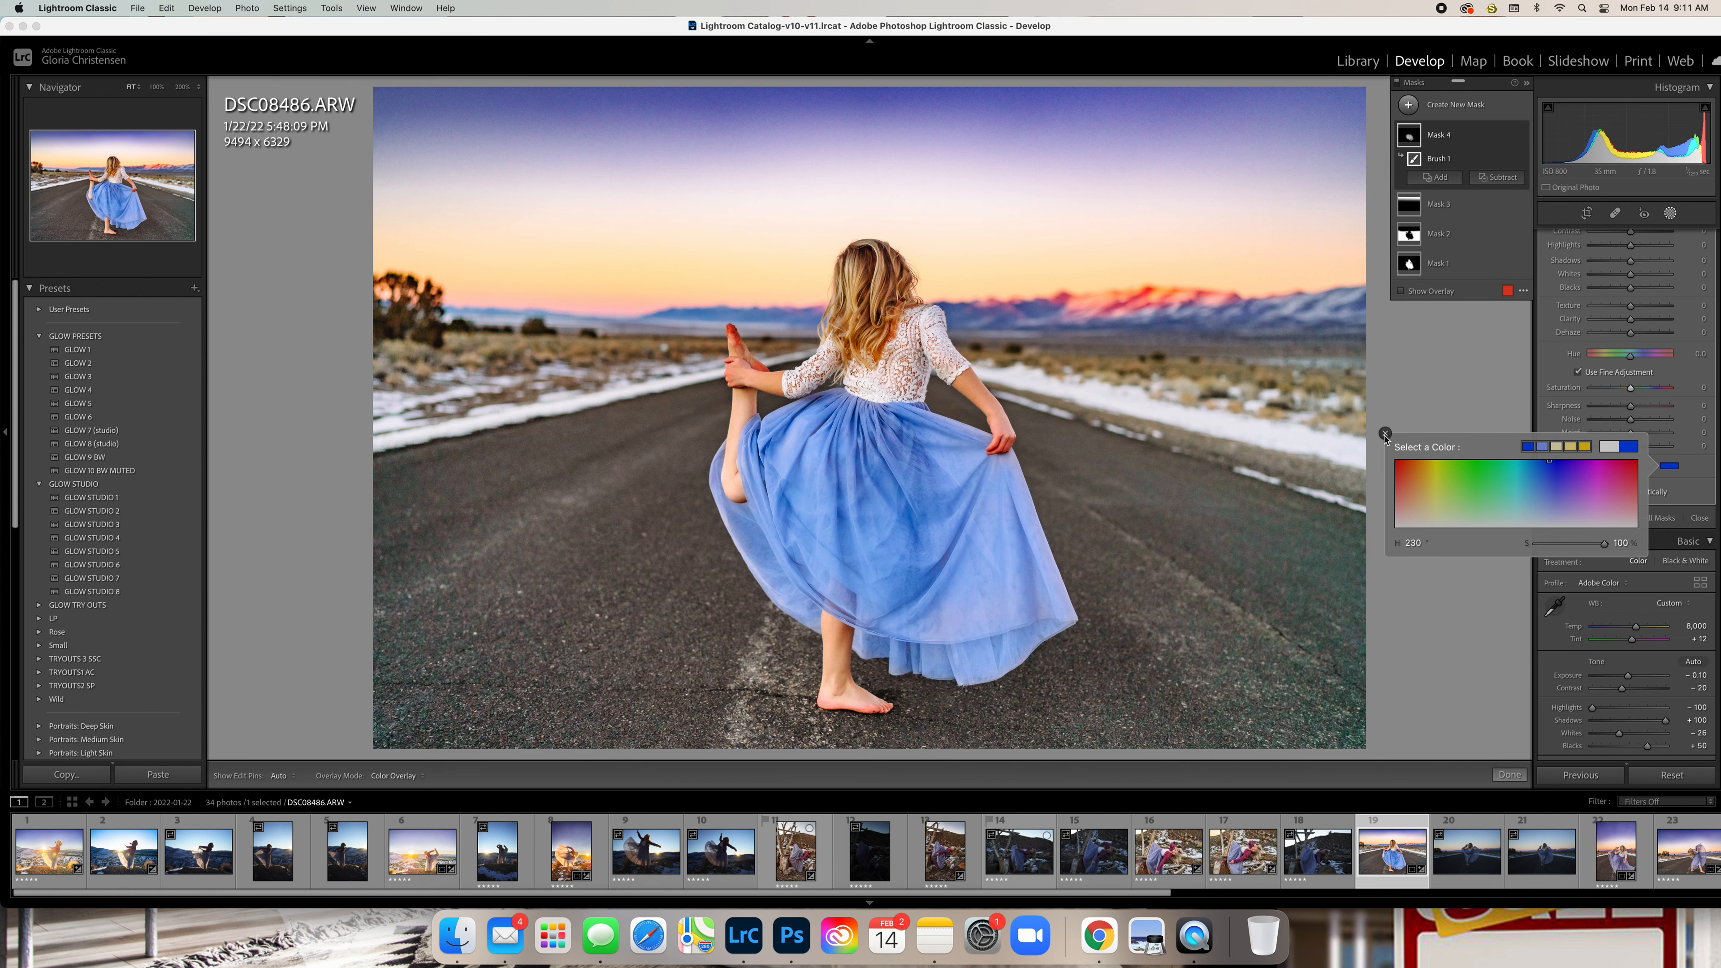
click(1385, 433)
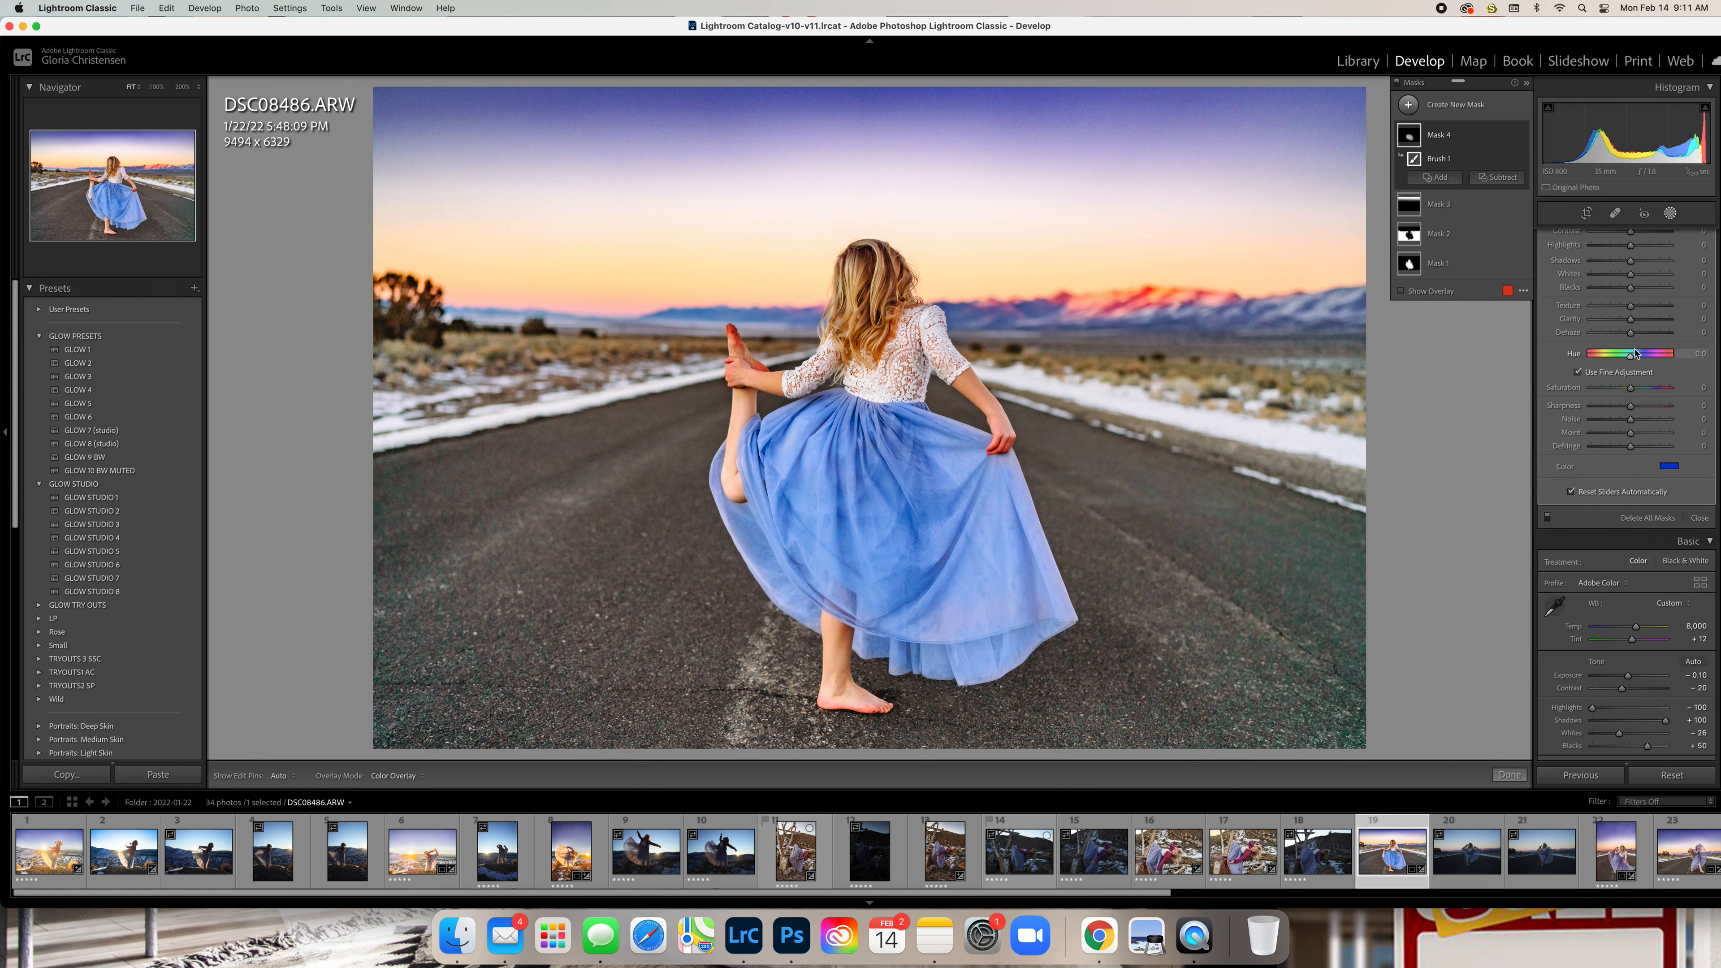
Try larger and smaller brush sizes, settle on size 6, and switch the brush briefly between painting and erasing
scroll(1626, 345, up, 5)
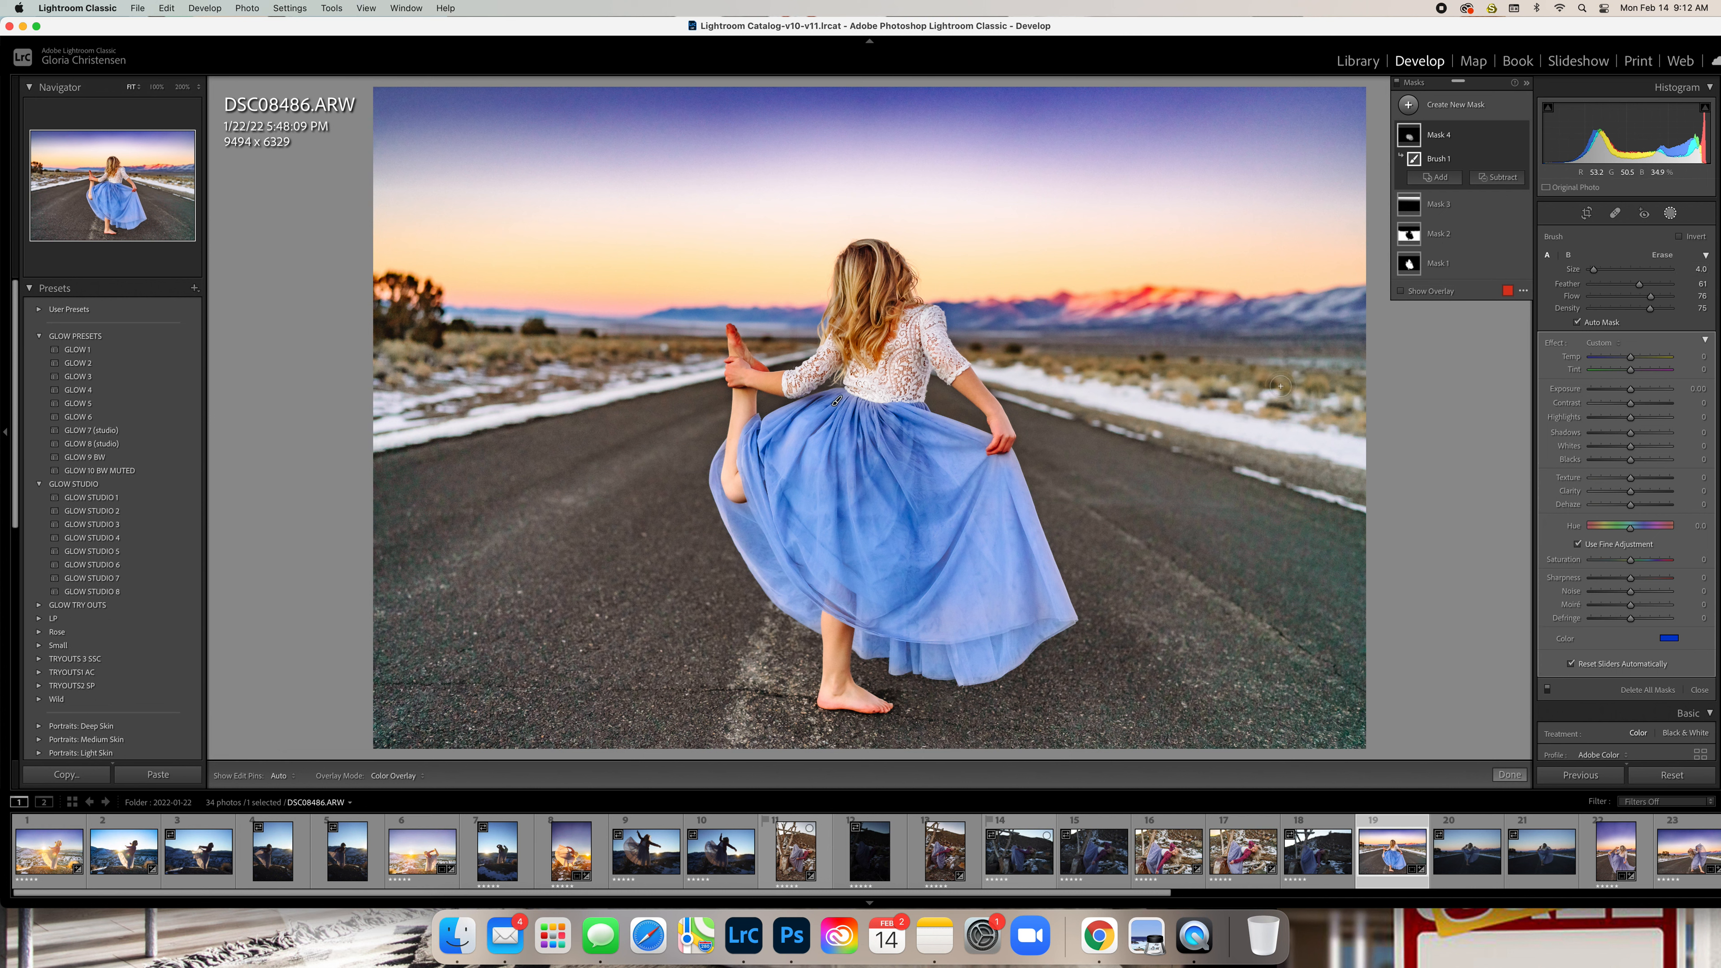
scroll(1262, 392, up, 4)
scroll(1262, 391, up, 10)
scroll(1262, 391, up, 1)
scroll(1223, 412, down, 10)
key(alt)
key(alt)
key(alt)
key(alt)
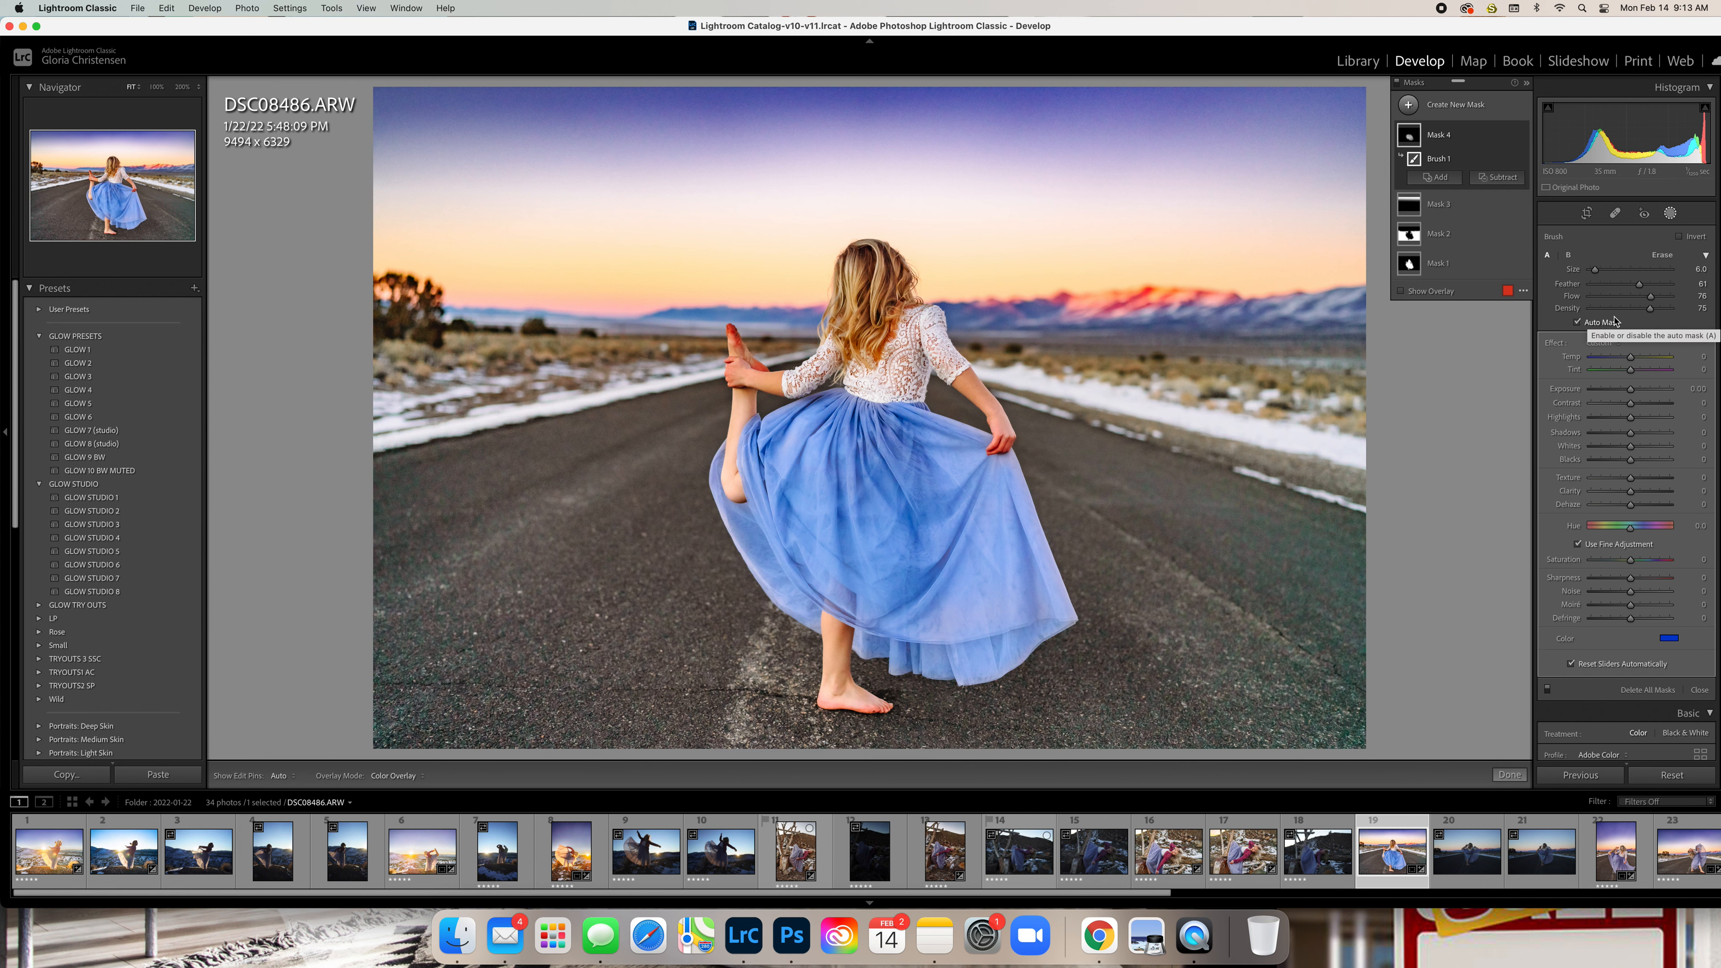
Create a new brush mask on the girl's lowered arm and set its Temp to 20 and Exposure to 0.63
scroll(1615, 321, down, 3)
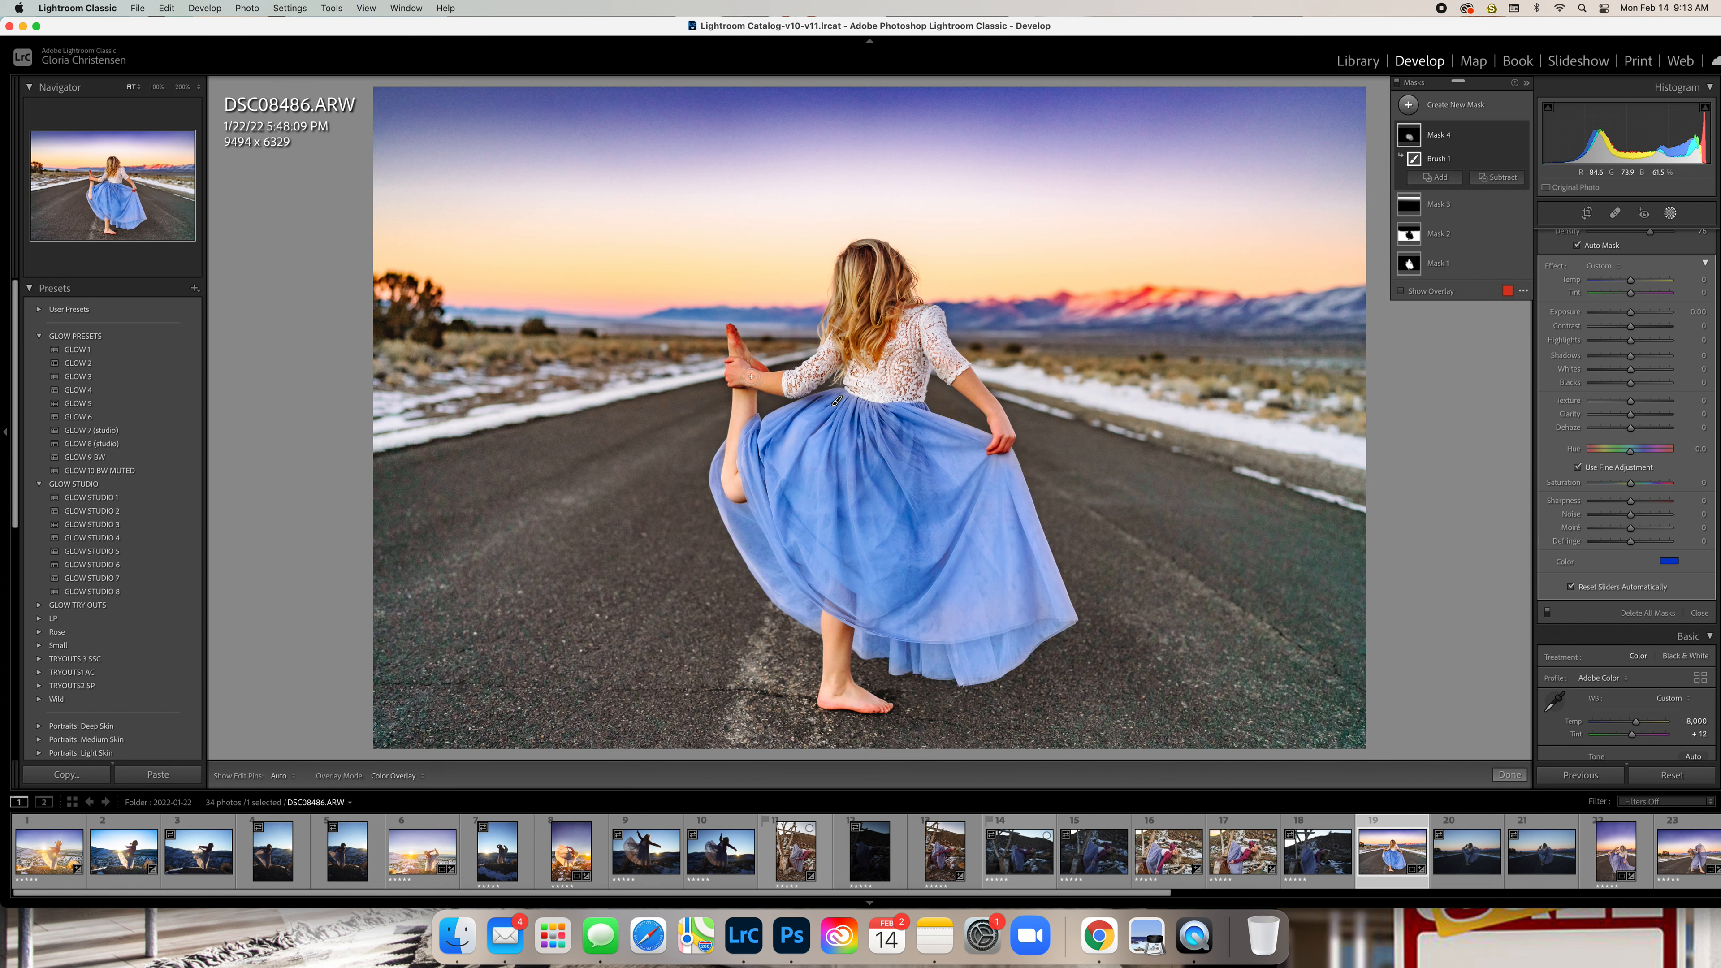
key(h)
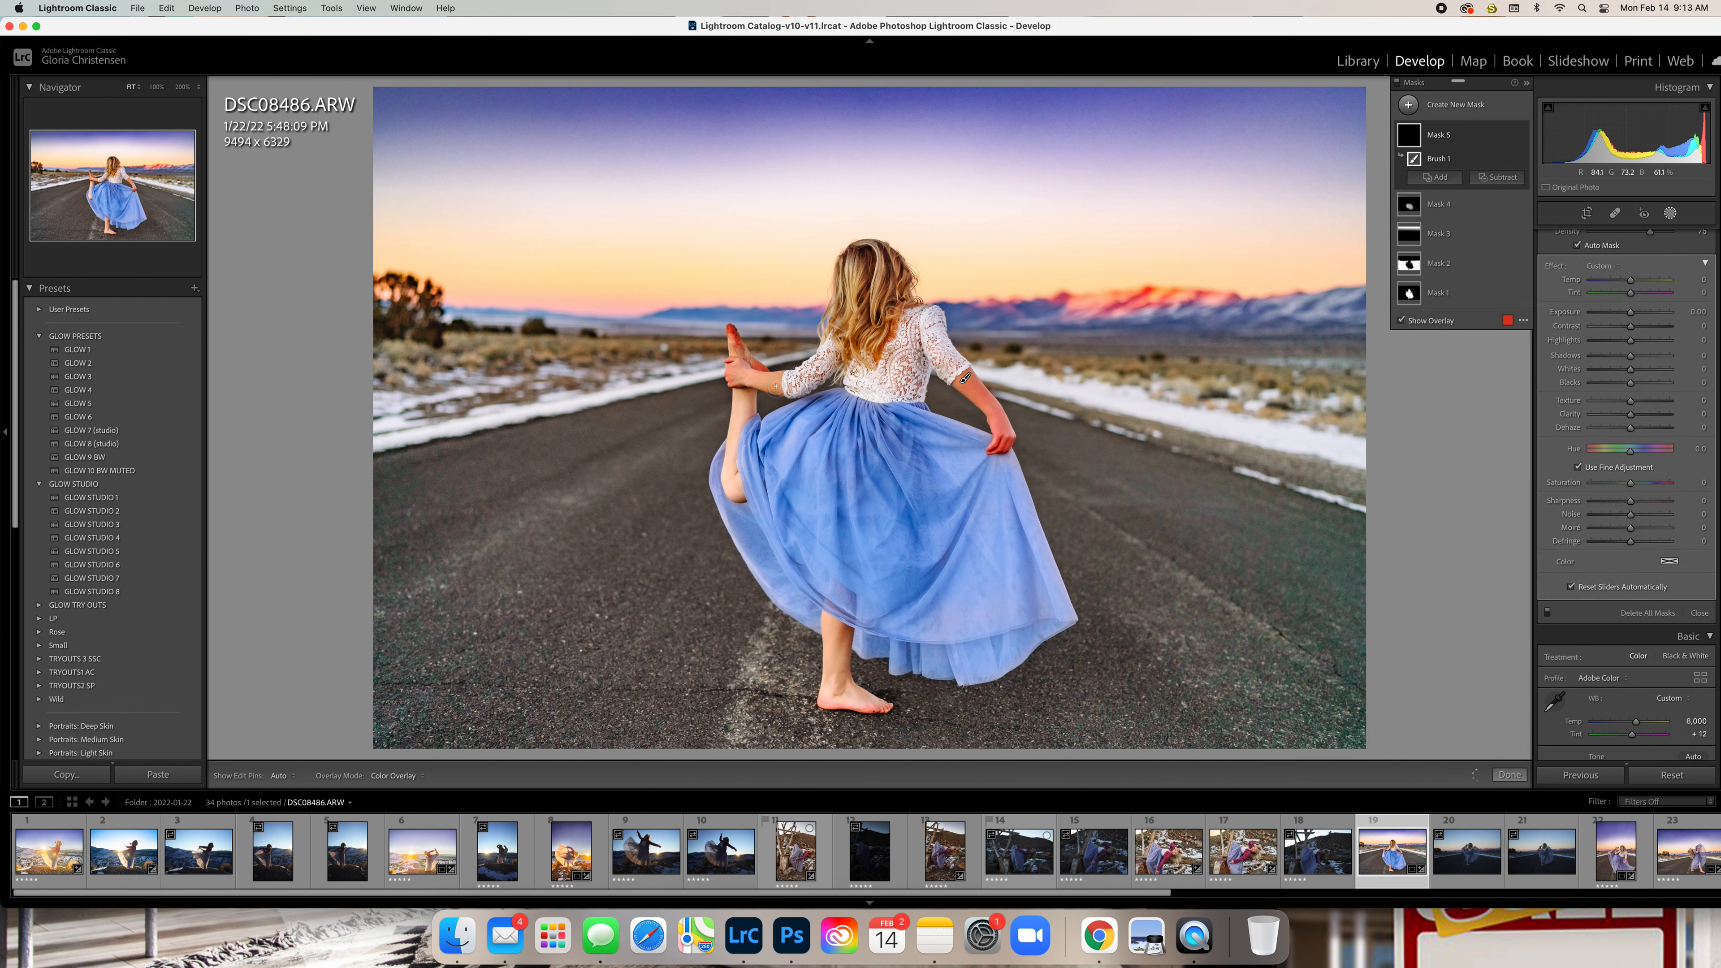
key(h)
drag(1631, 283, 1640, 315)
Create a new brush mask on the girl's raised foot with Exposure 1.07, Temp -4, Hue 3.4 and a slightly lower Tint
key(k)
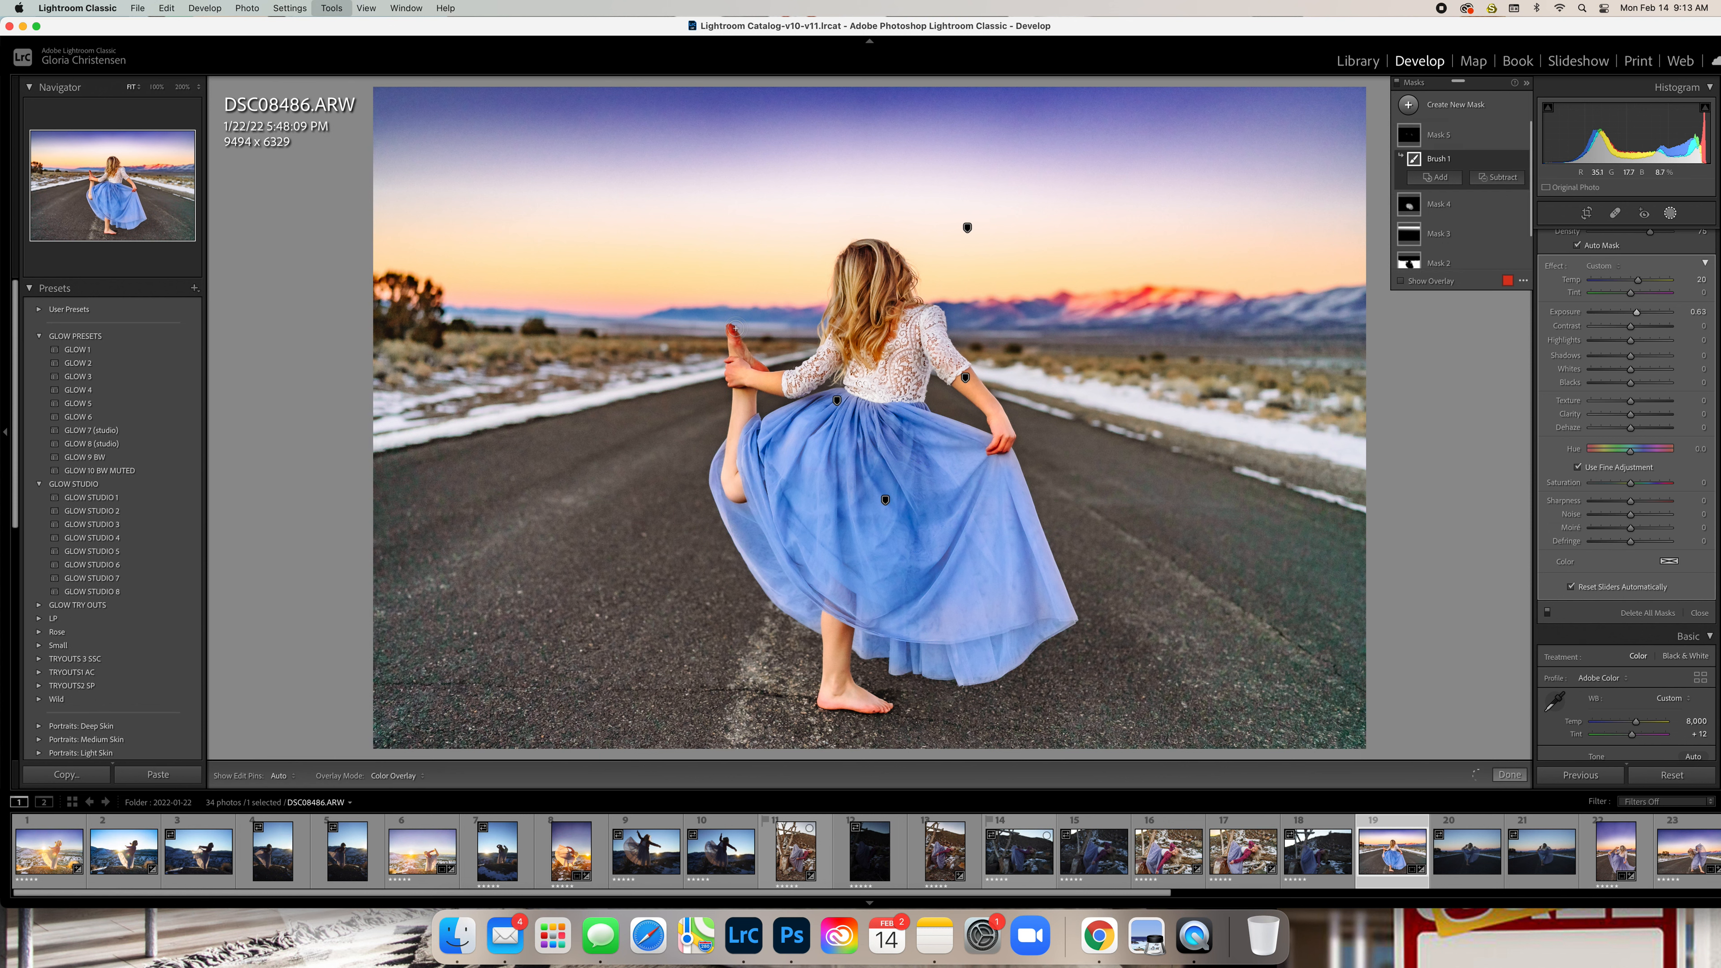
key(h)
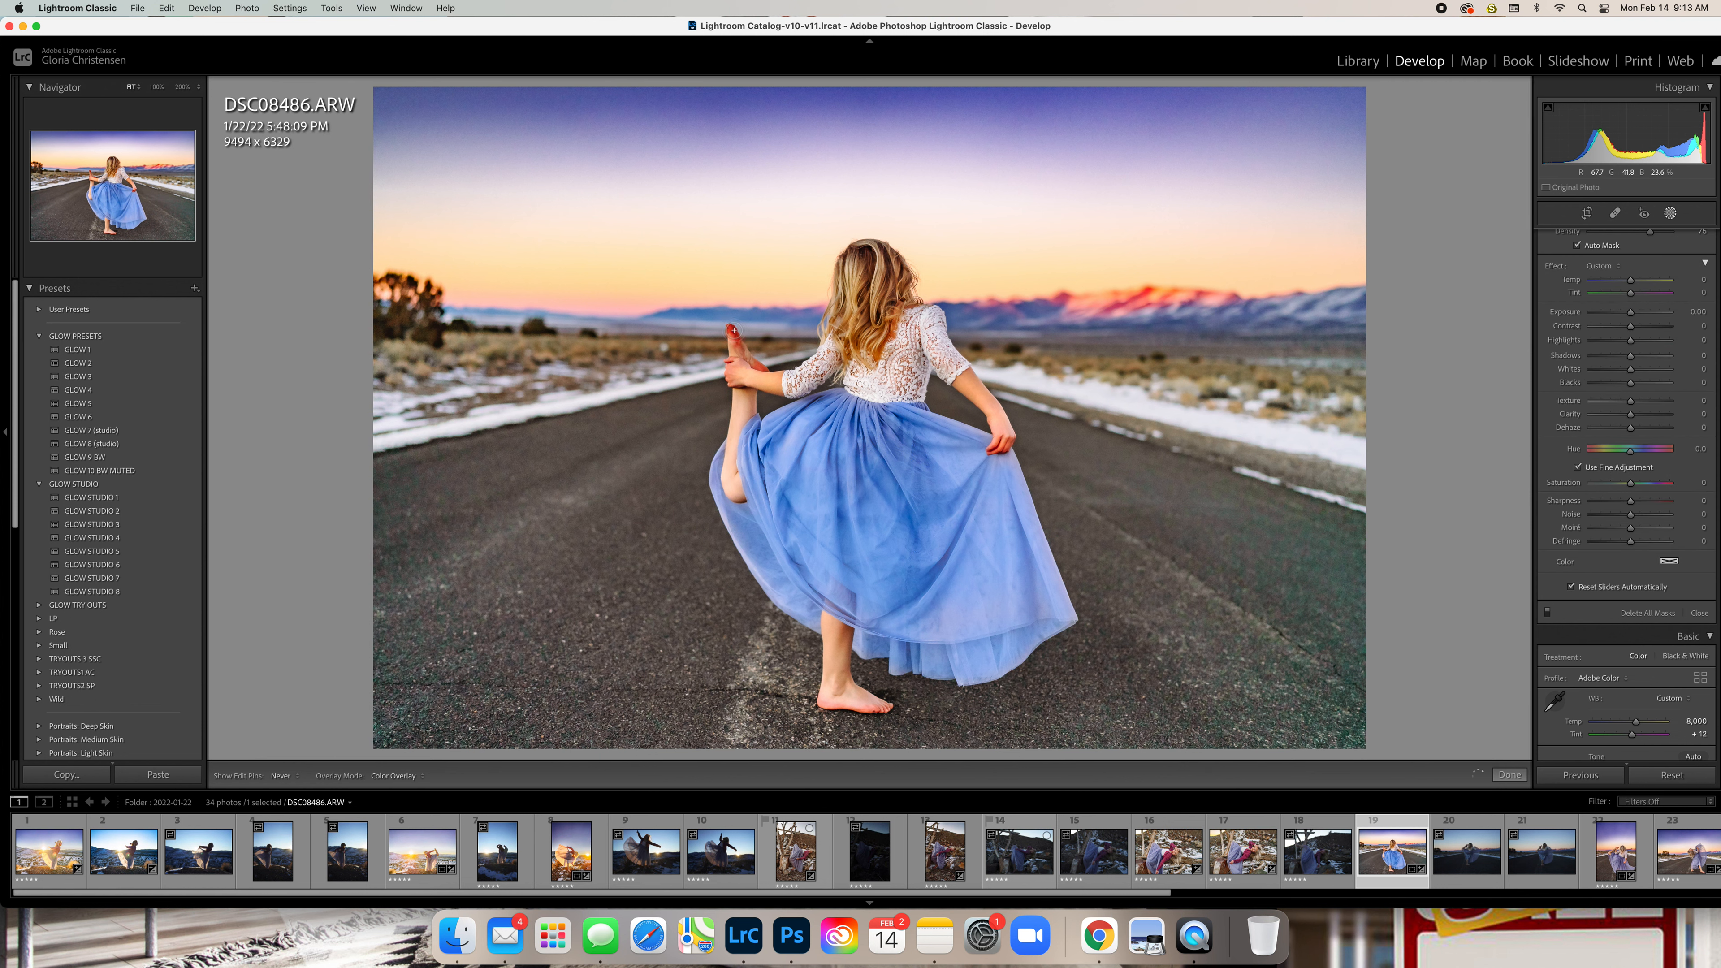
key(h)
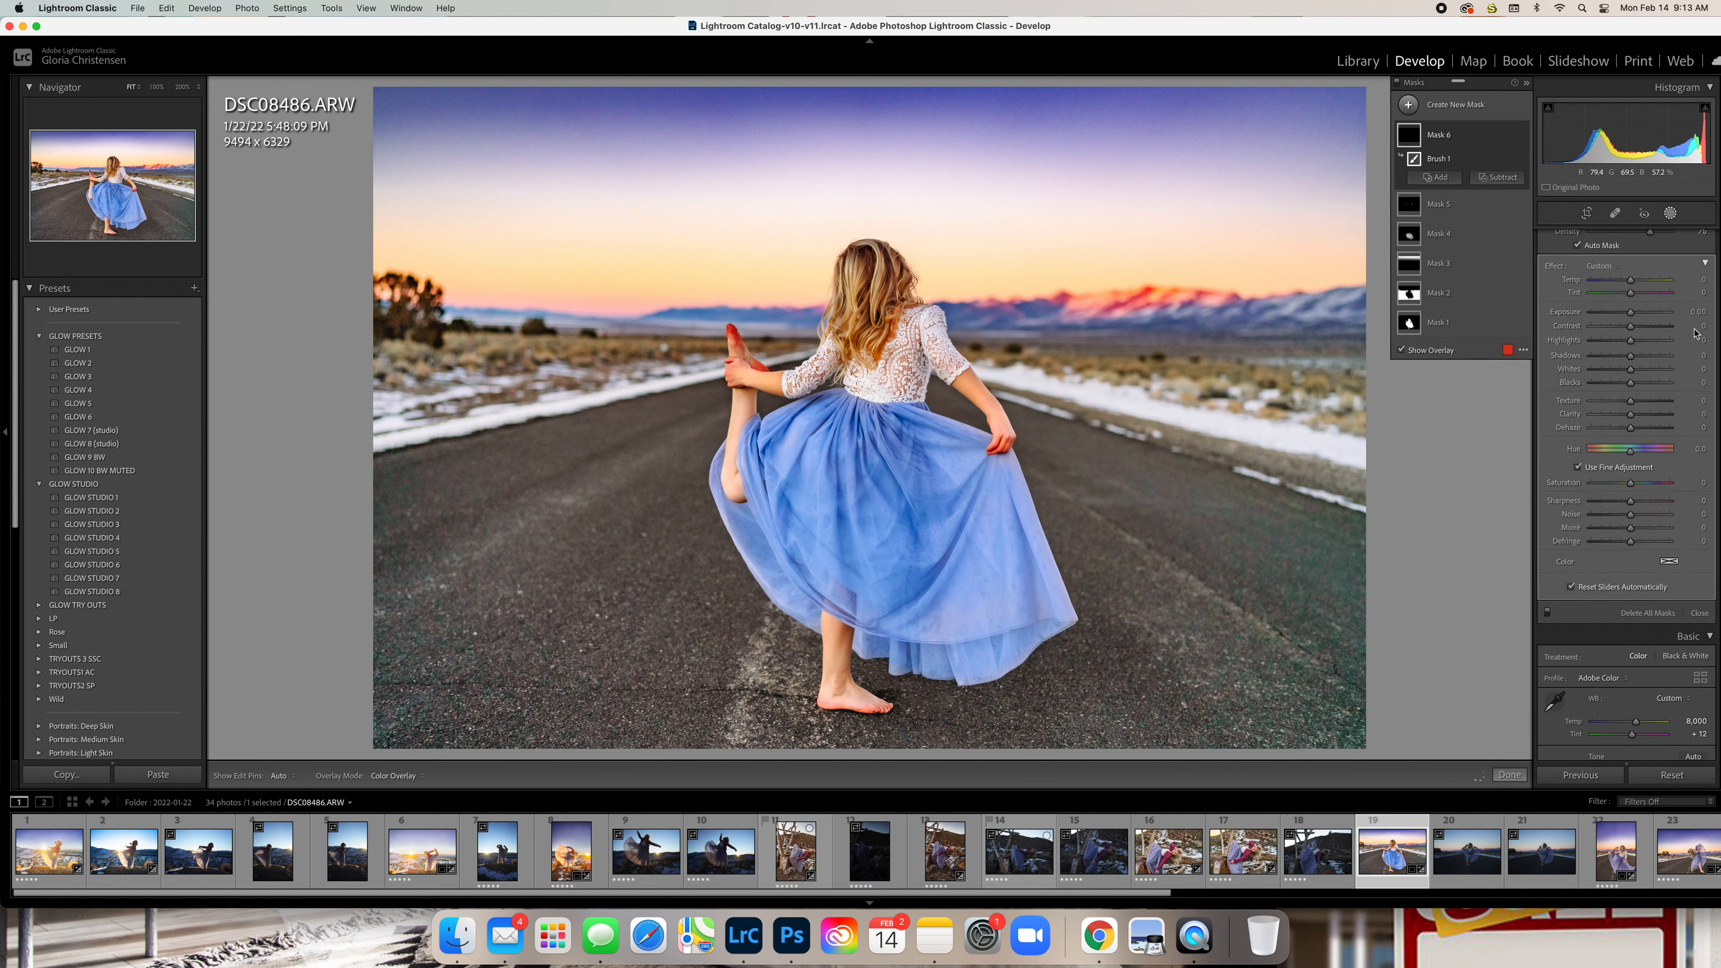
drag(1632, 315, 1645, 319)
scroll(1644, 319, down, 1)
drag(1630, 286, 1629, 269)
scroll(1625, 289, down, 1)
mouse_move(1630, 441)
mouse_down()
mouse_move(1609, 443)
mouse_move(1673, 445)
mouse_move(1610, 444)
mouse_up()
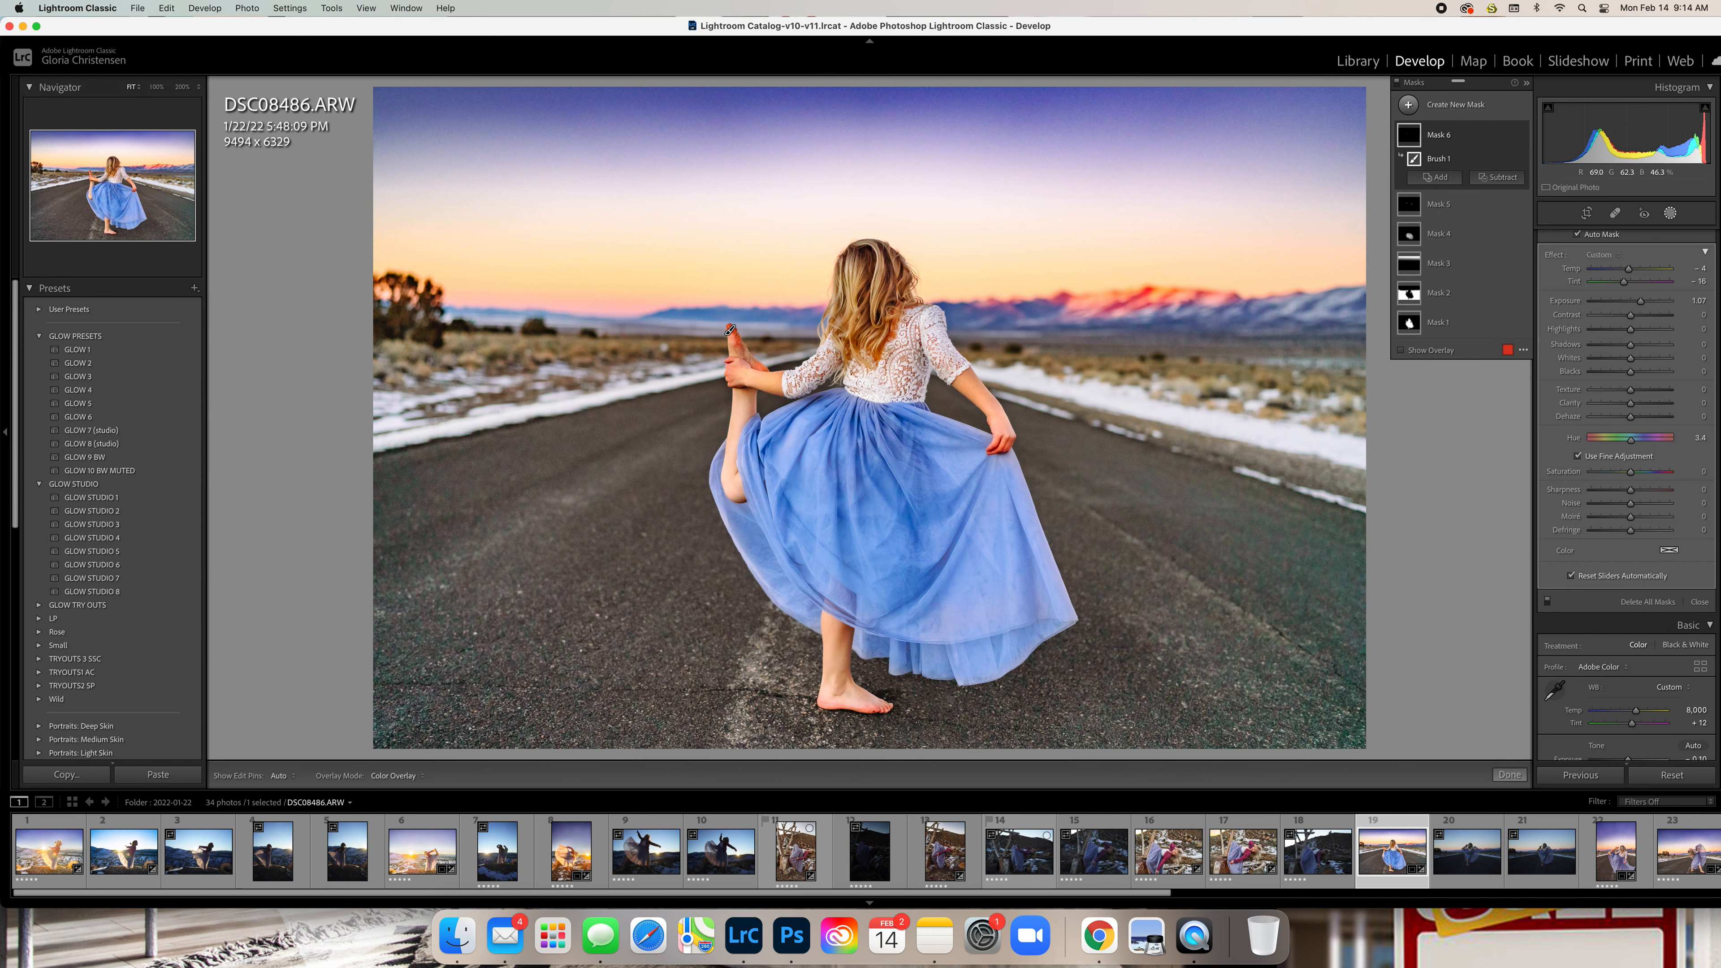
Create a new brush mask over the girl's hair, hide its overlay, and set Saturation to -43 with a slightly cooler Temp
key(k)
key(h)
mouse_move(878, 270)
mouse_down()
mouse_move(876, 326)
mouse_move(848, 354)
mouse_move(844, 297)
mouse_move(895, 275)
mouse_up()
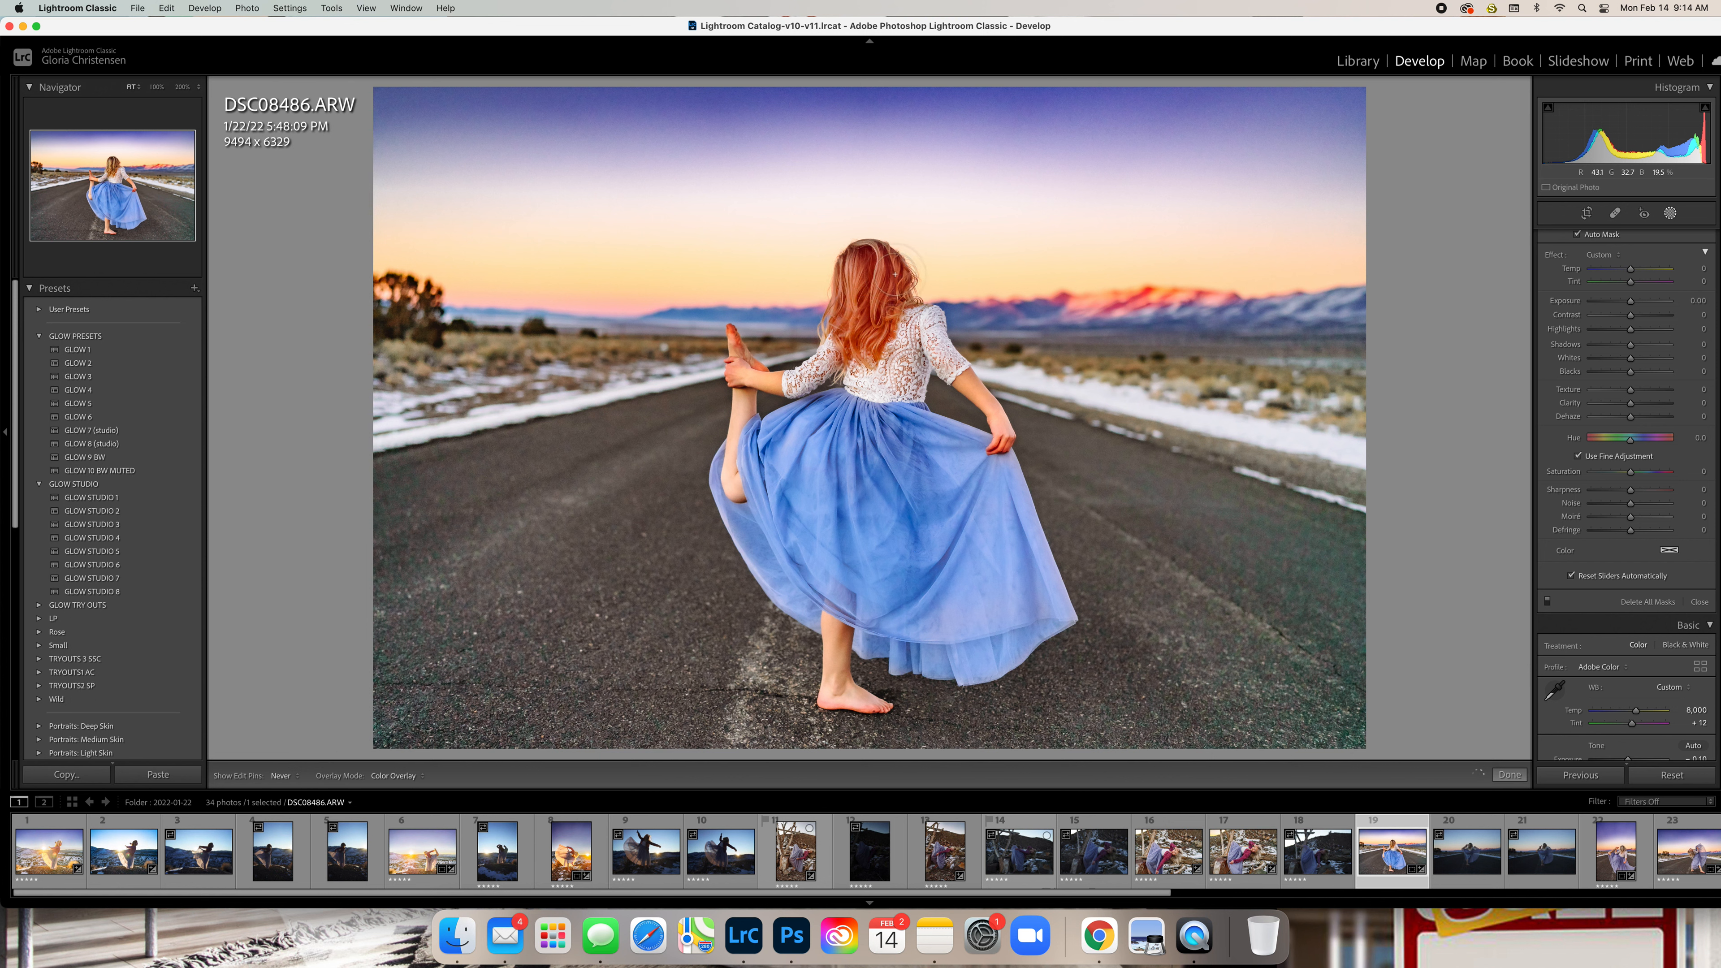
key(h)
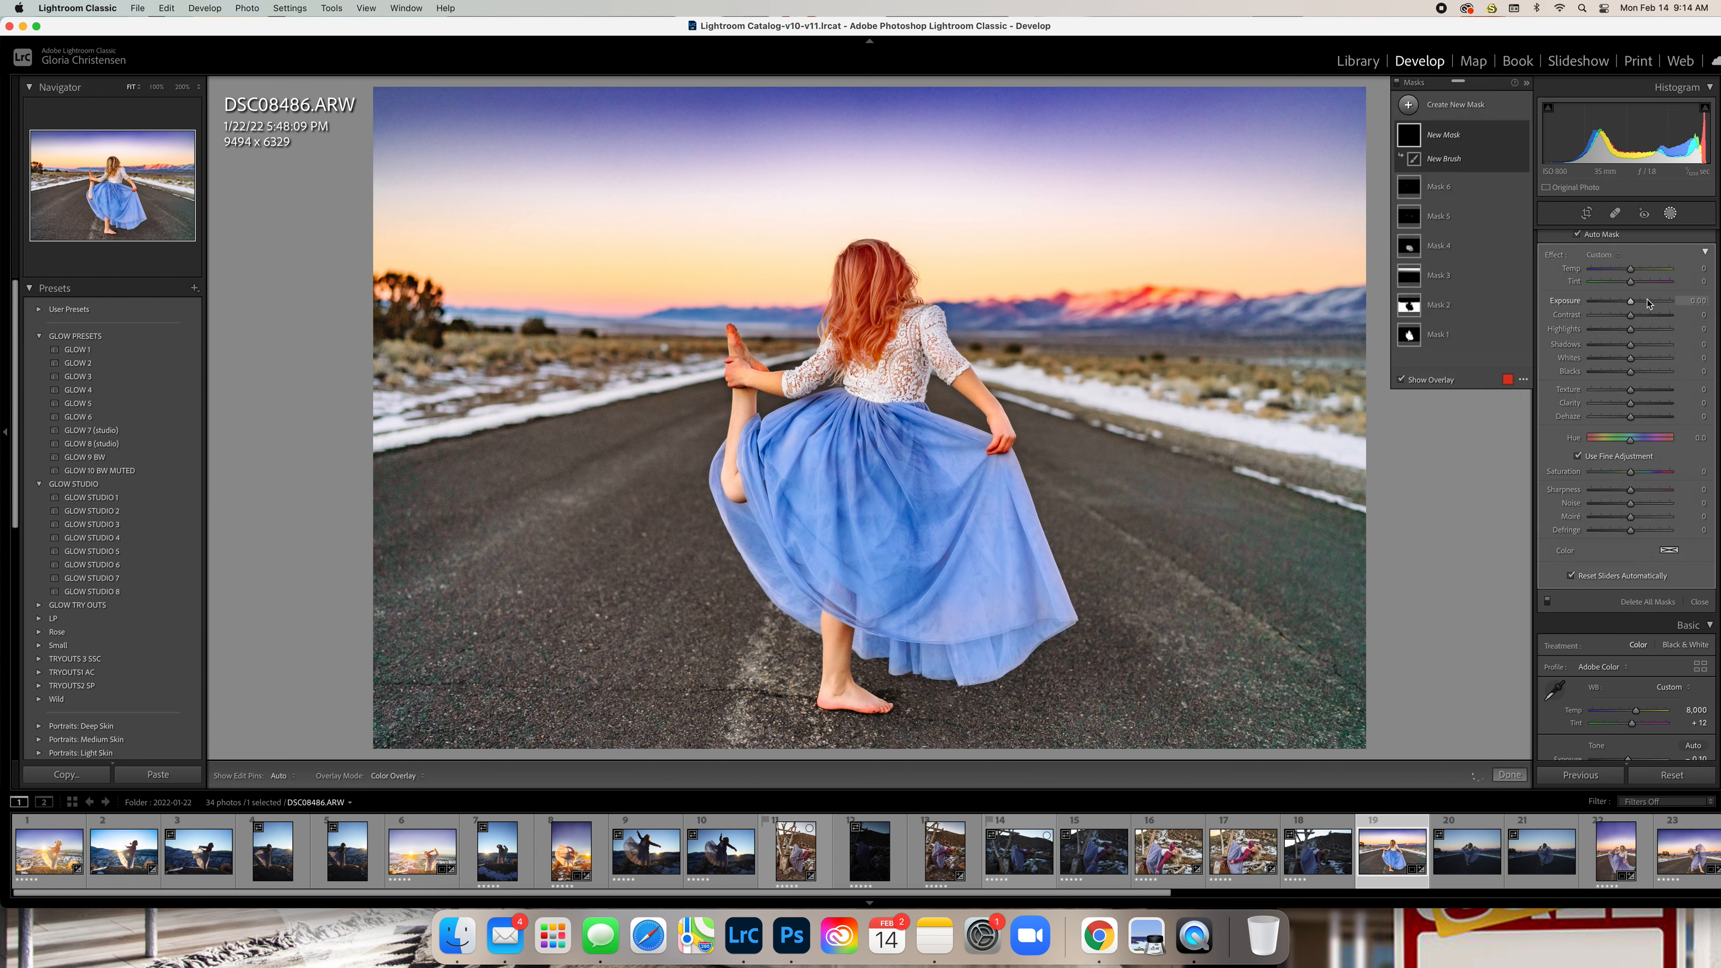
key(o)
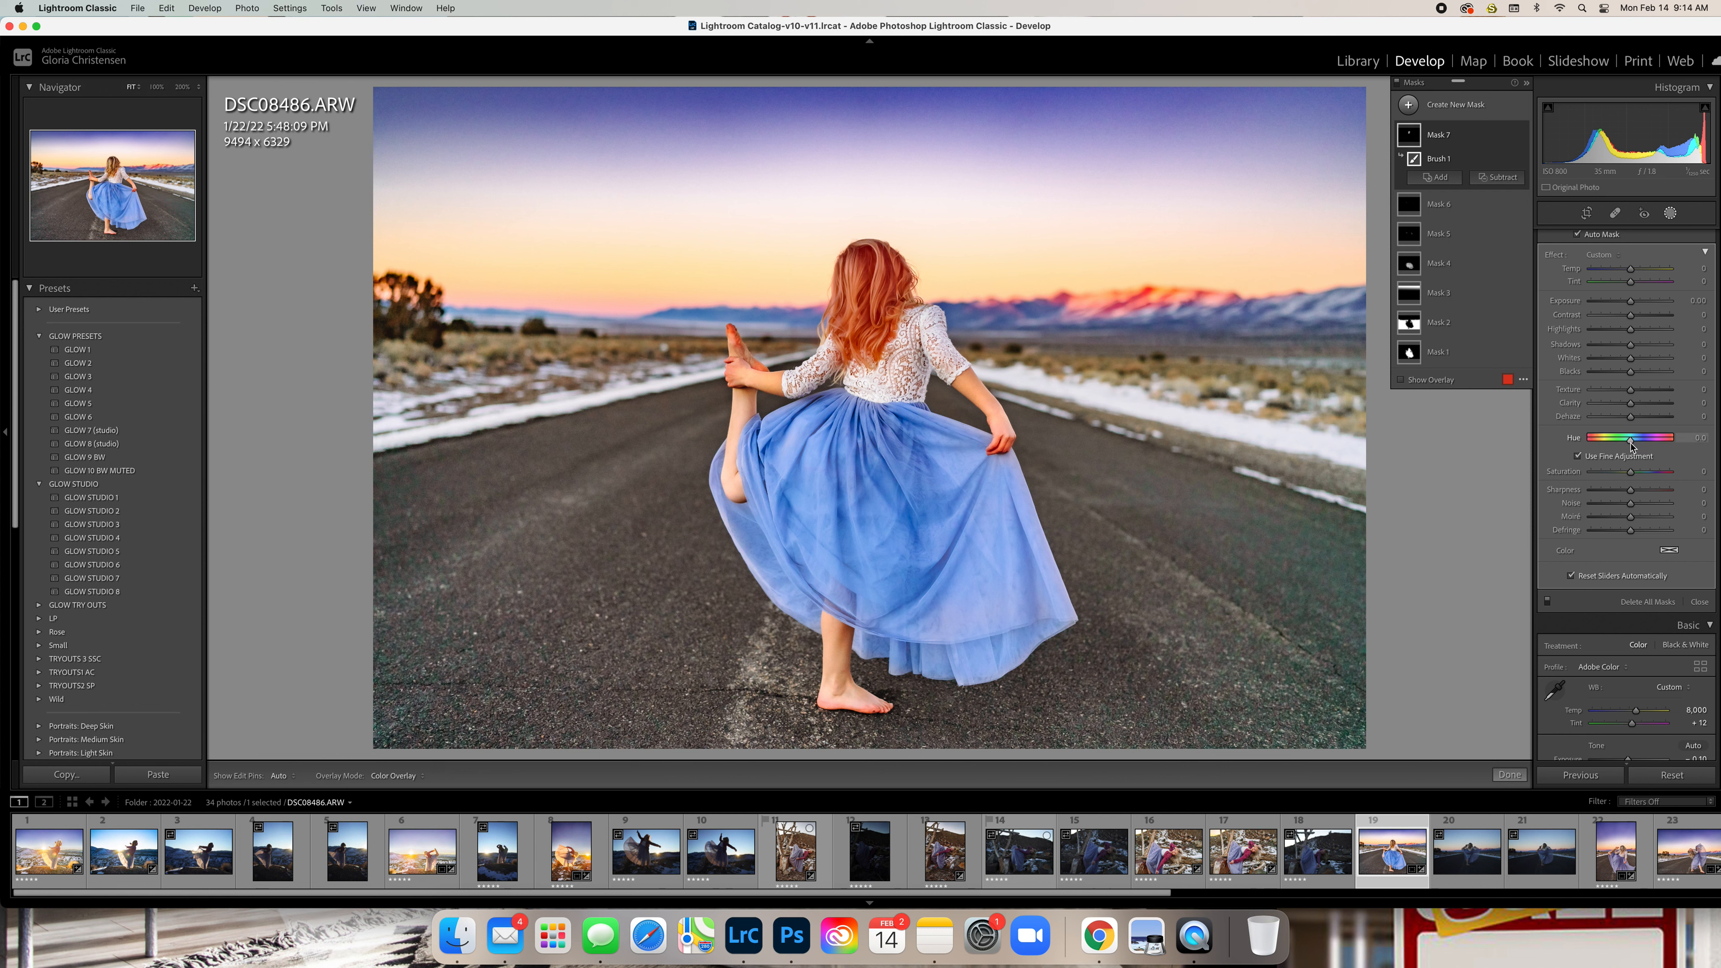
drag(1631, 471, 1616, 476)
drag(1631, 269, 1629, 271)
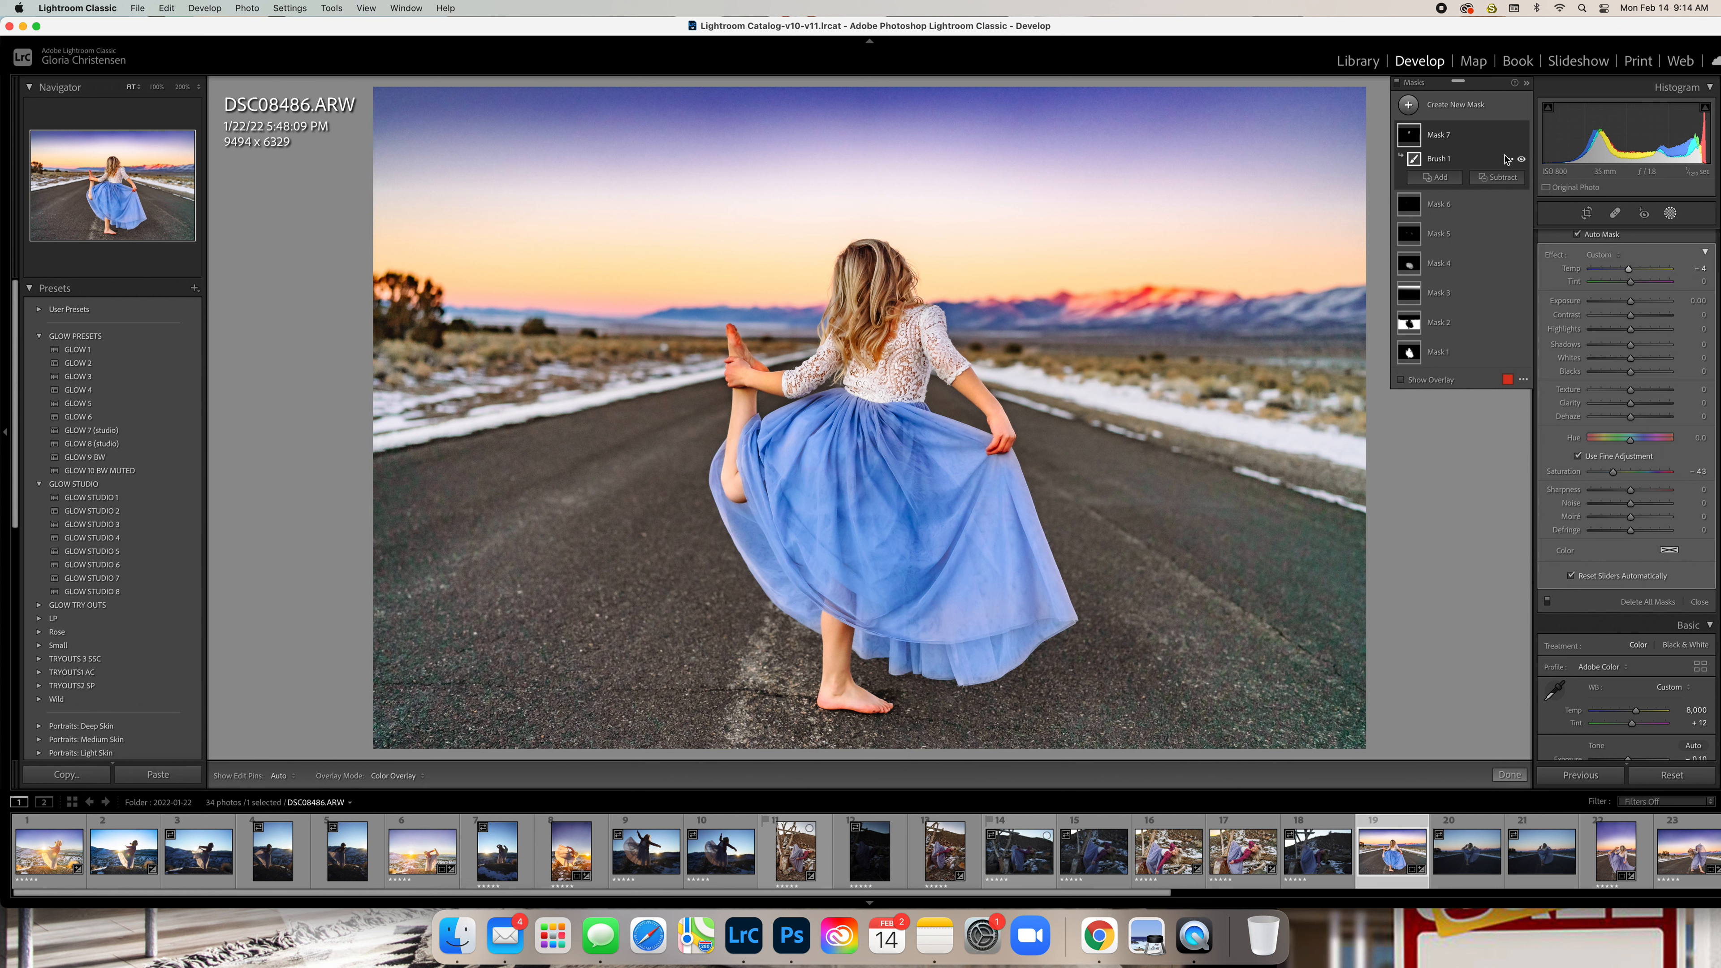
click(1471, 107)
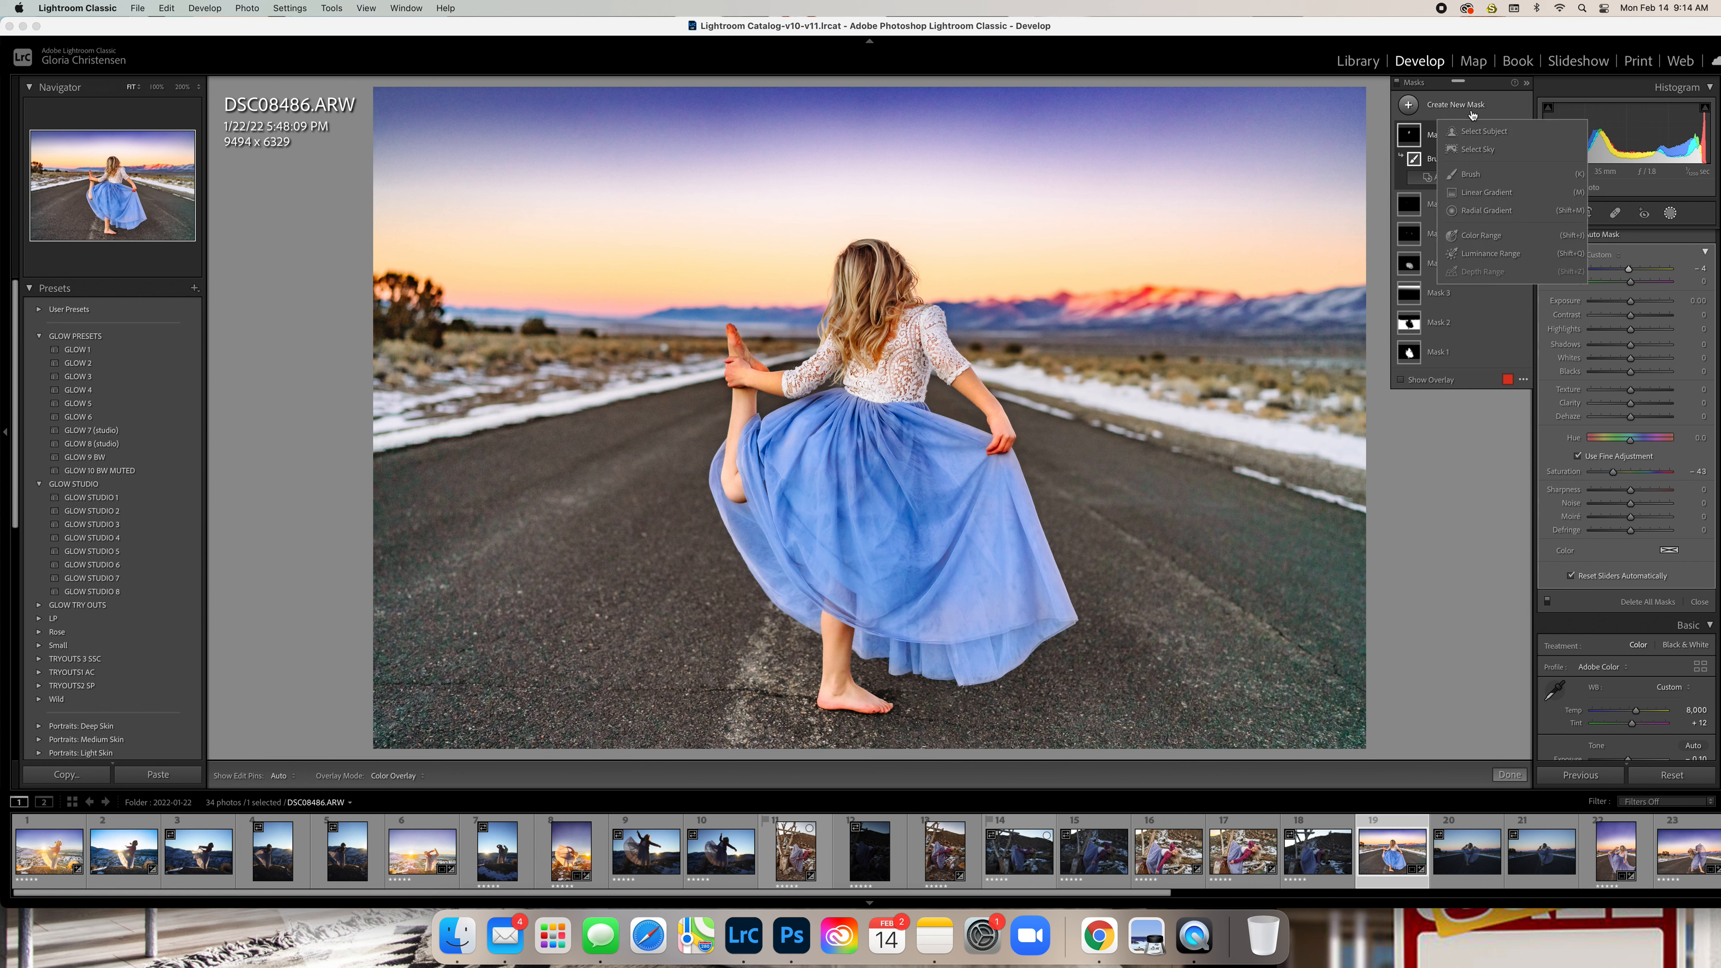
click(1444, 113)
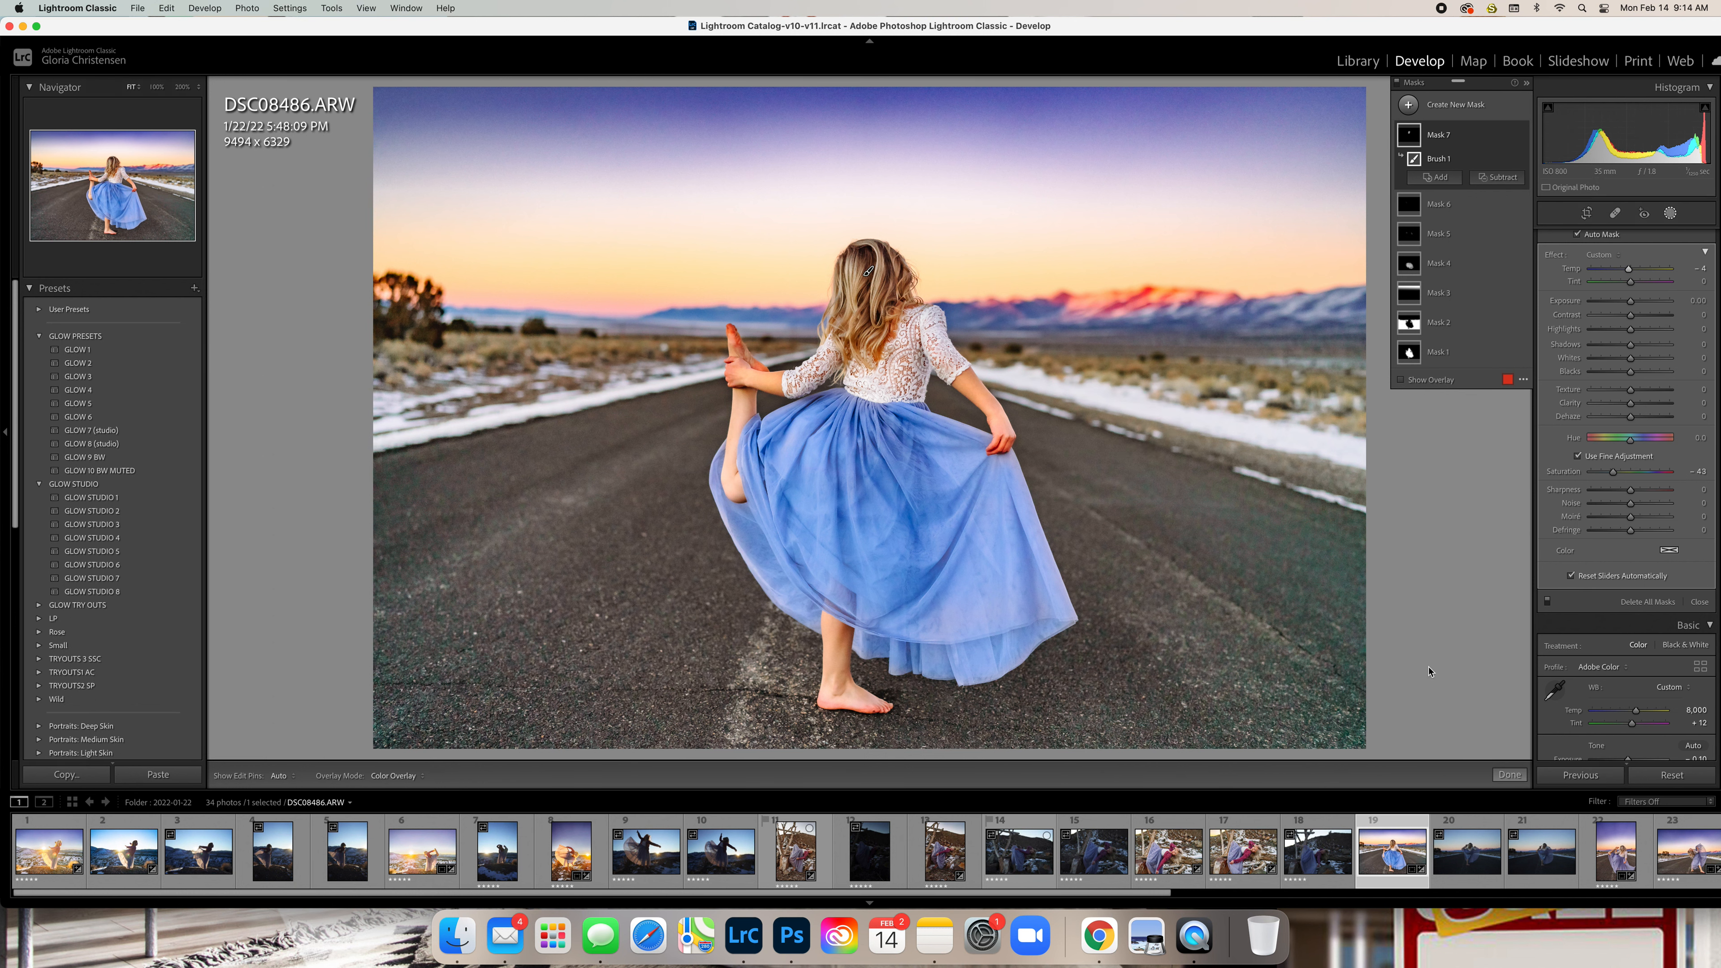
Open the dark road photo DSC08487.ARW and apply the GLOW 2 preset
click(1490, 881)
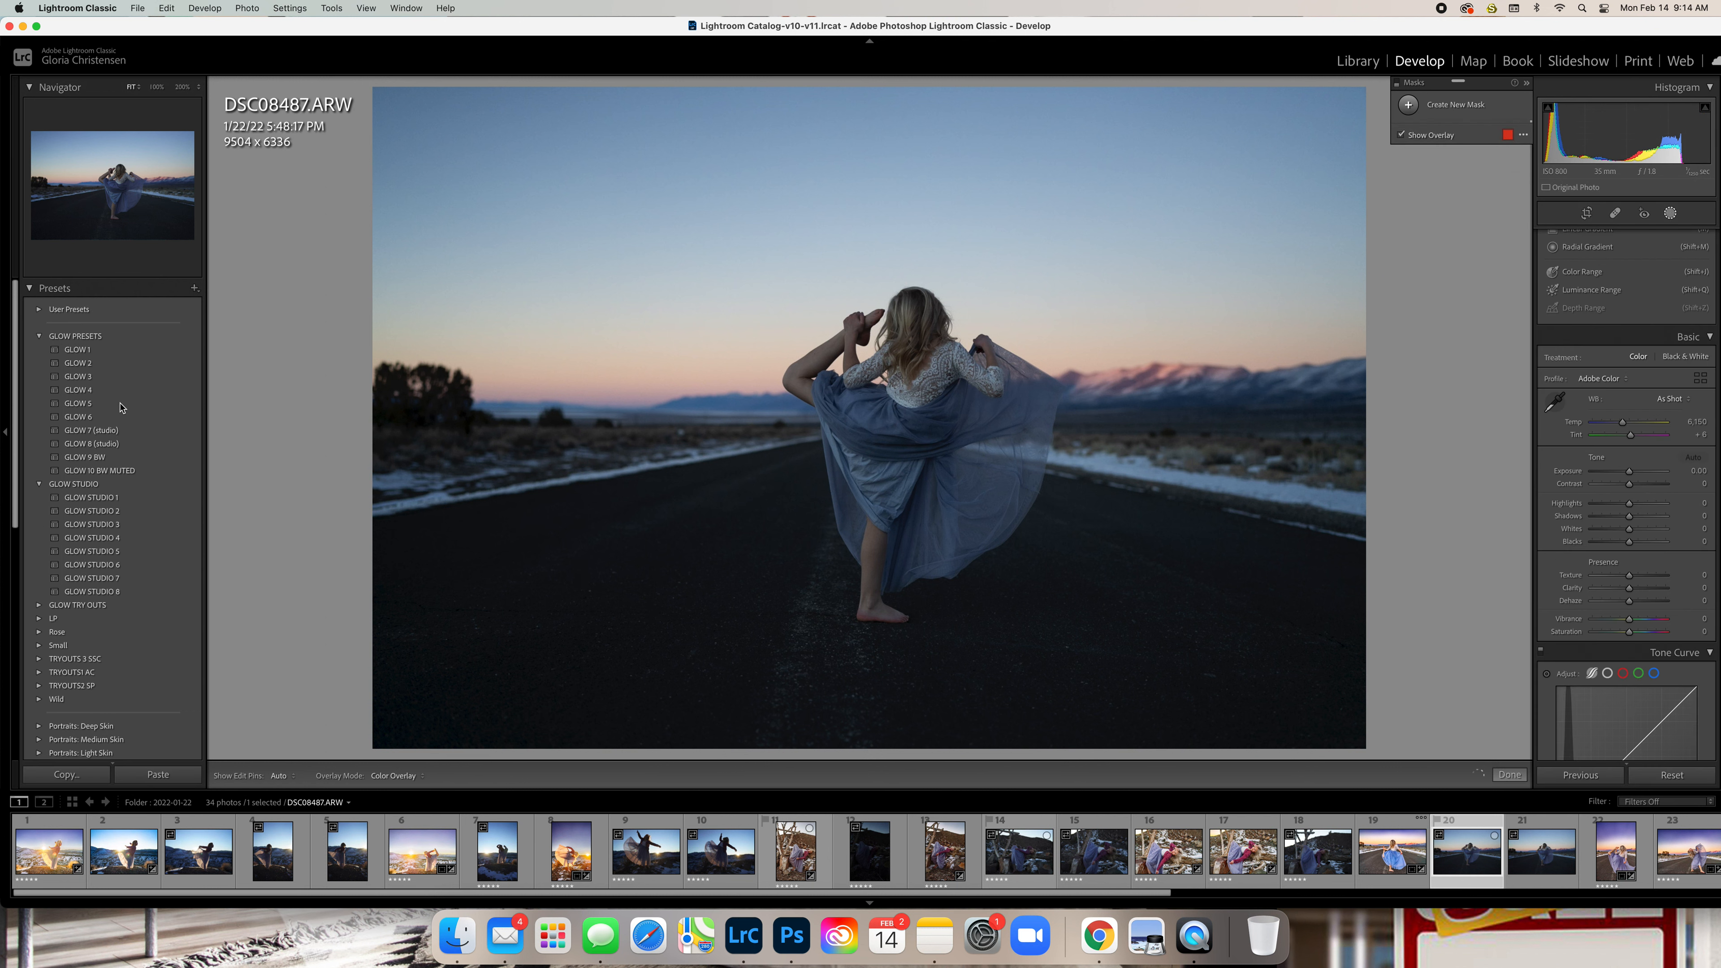
click(89, 364)
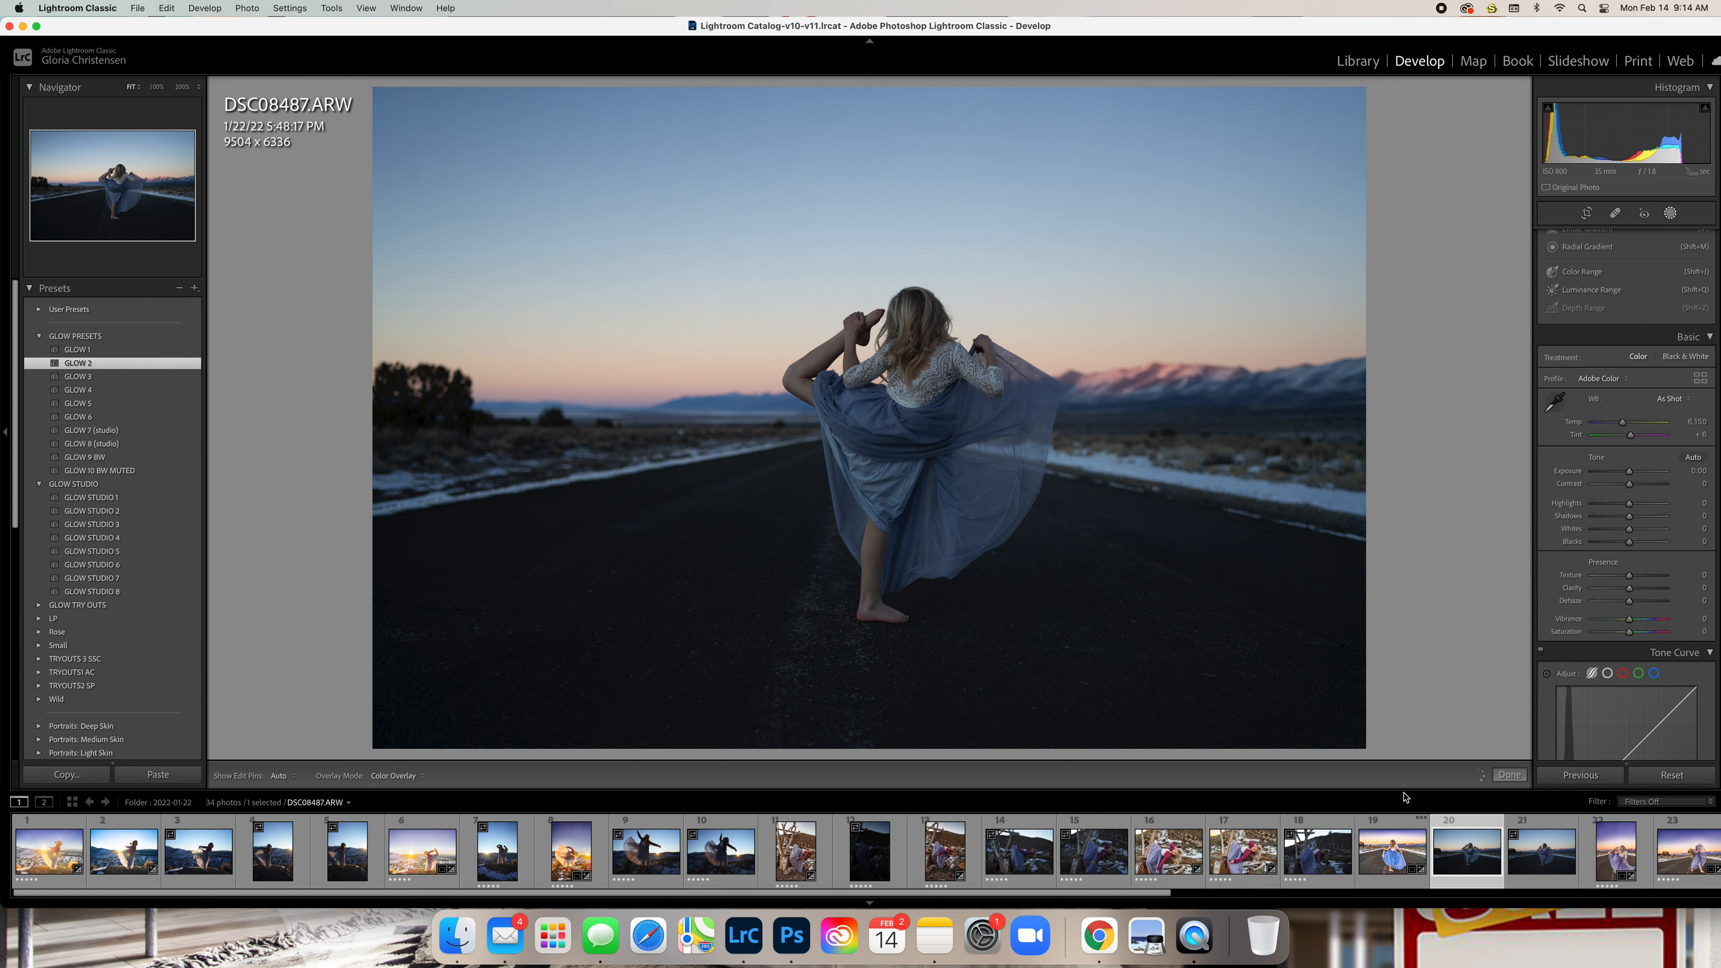